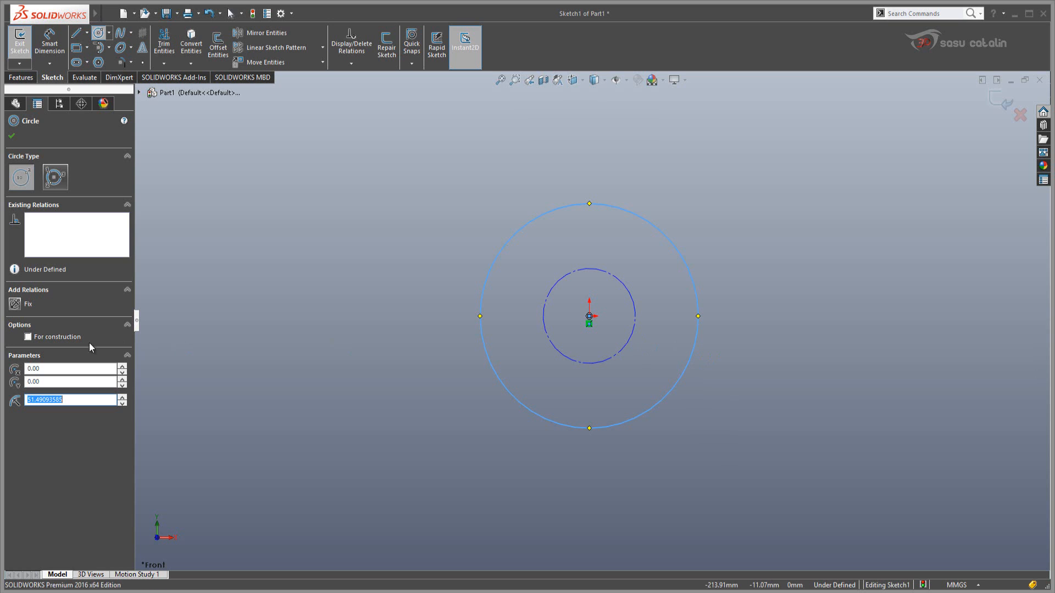
# Convert the outer circle centred on the origin to construction geometry and finish the Circle command
pyautogui.click(28, 336)
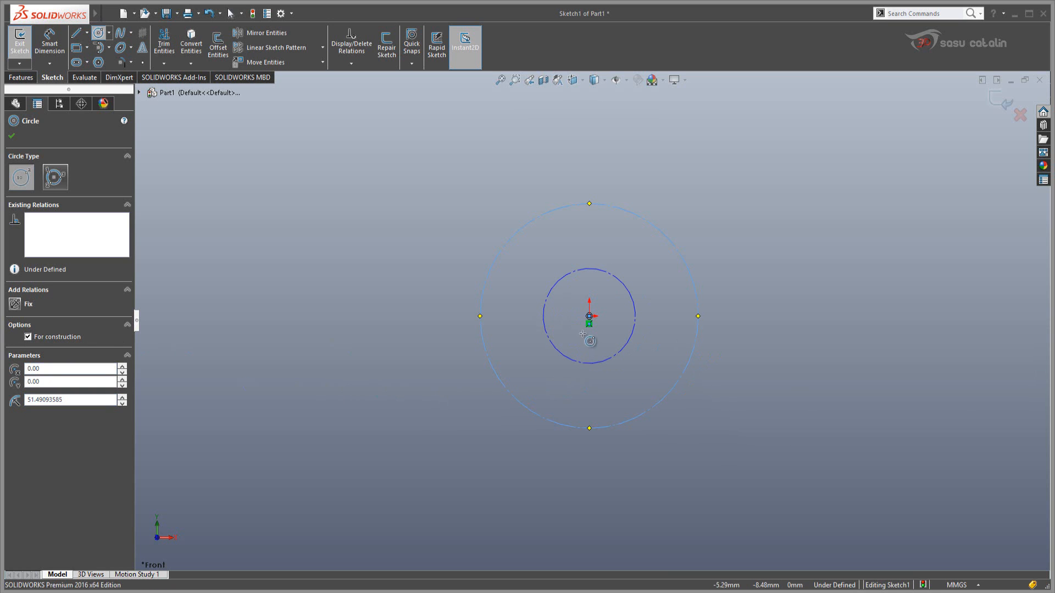
pyautogui.press('Escape')
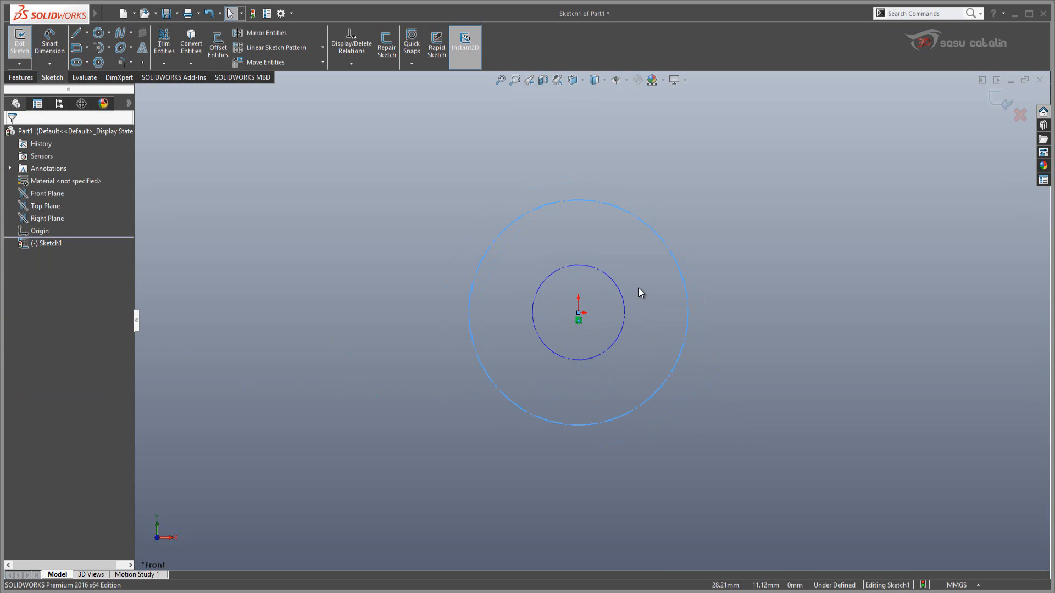
pyautogui.scroll(-2, 676, 338)
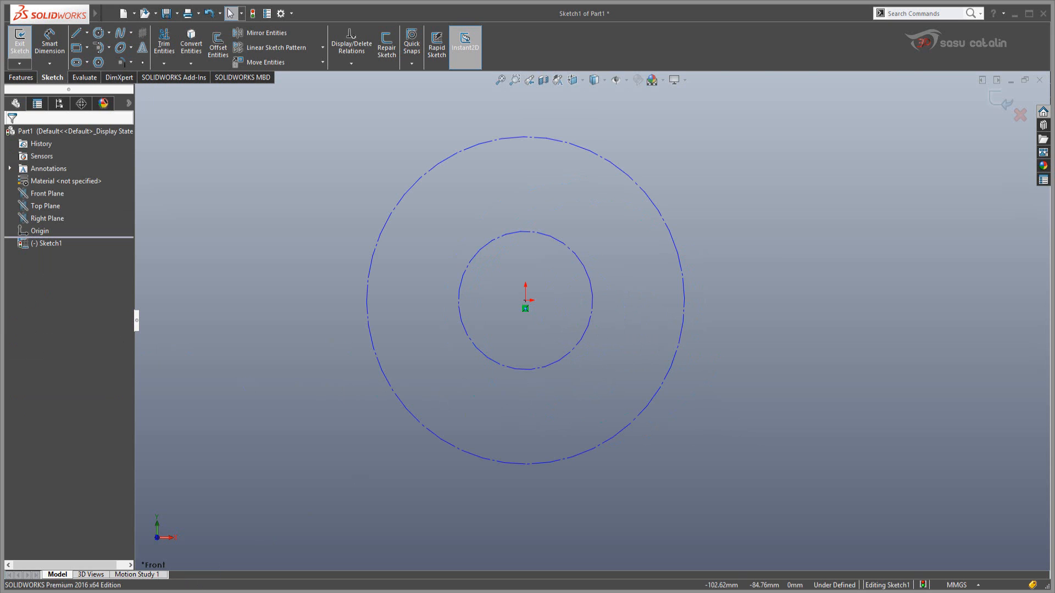
# Check the reference drawing medium.jpg and dimension the inner construction circle's diameter as 70*2, giving 140 mm
pyautogui.hotkey('alt', 'Tab')
pyautogui.scroll(3, 764, 366)
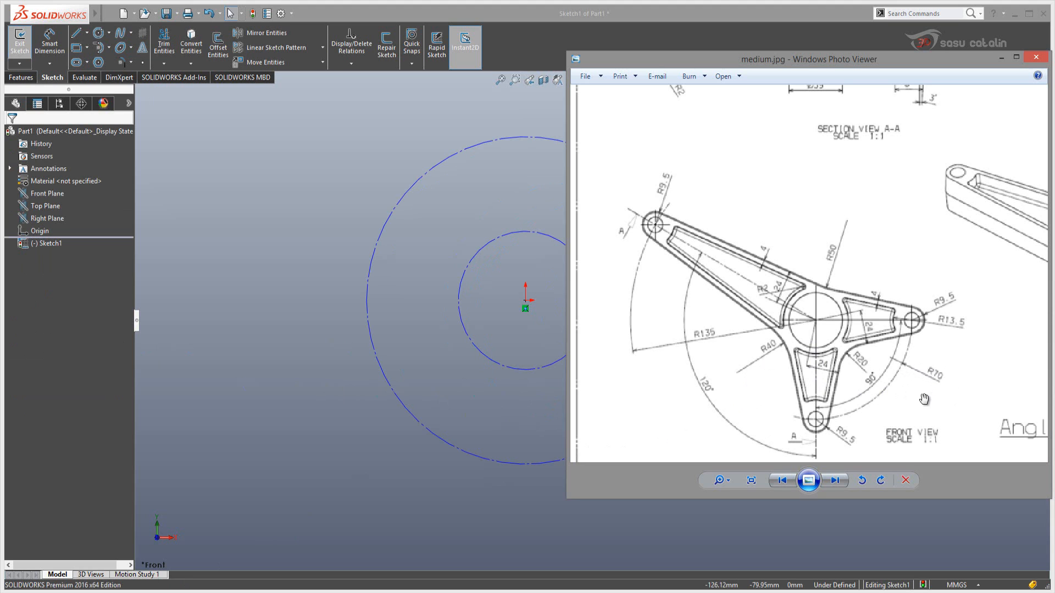
pyautogui.click(504, 405)
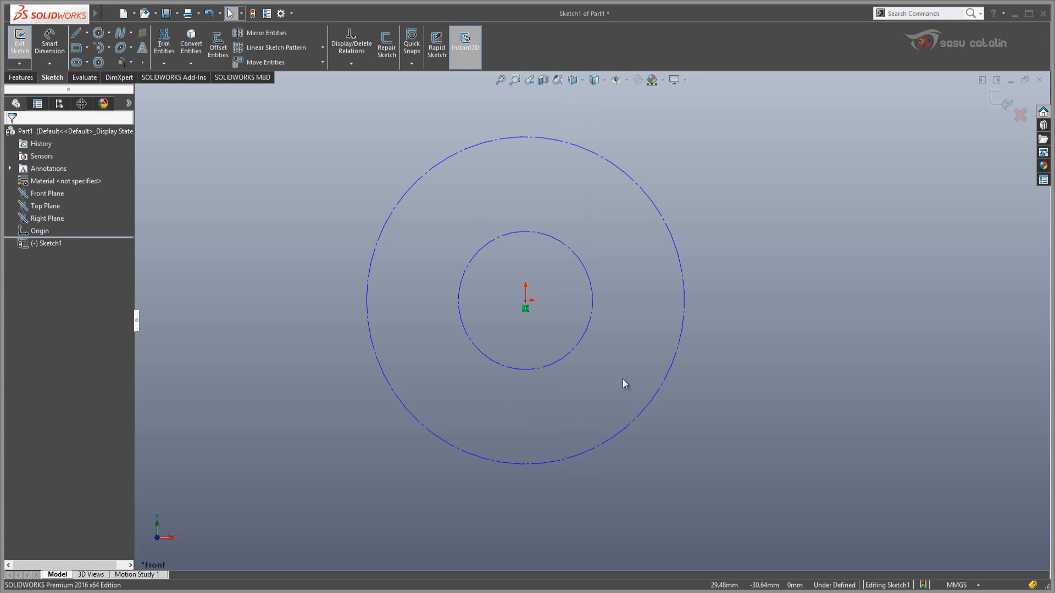
pyautogui.press('d')
pyautogui.click(564, 357)
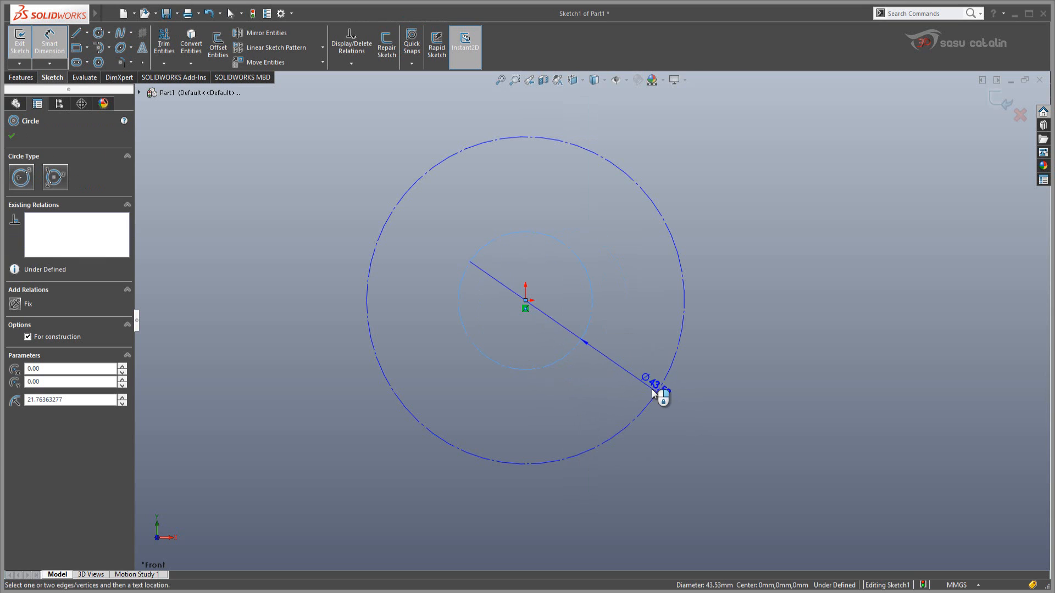
pyautogui.click(614, 388)
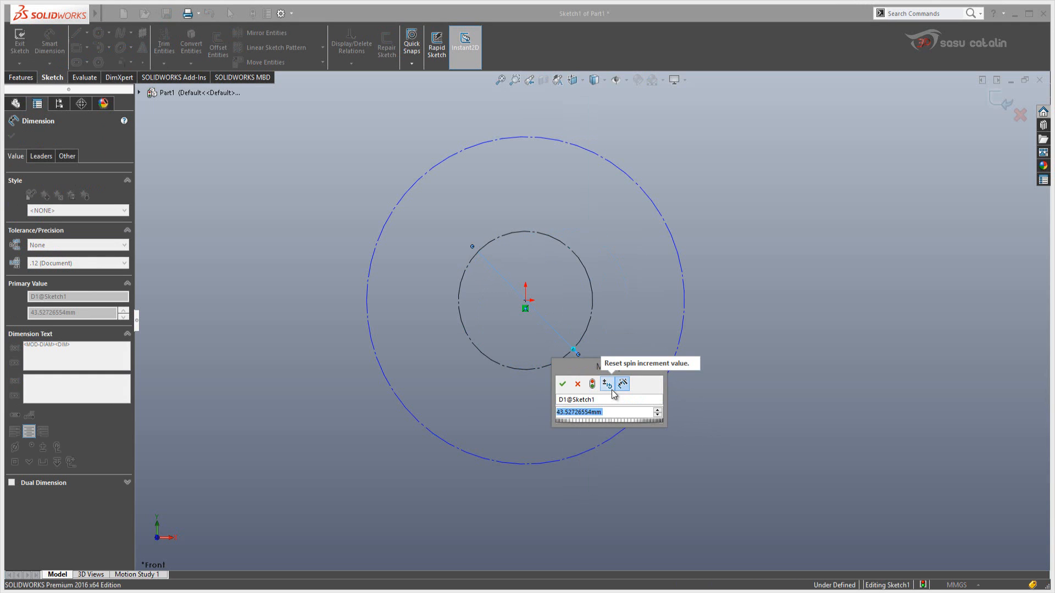
pyautogui.write('70')
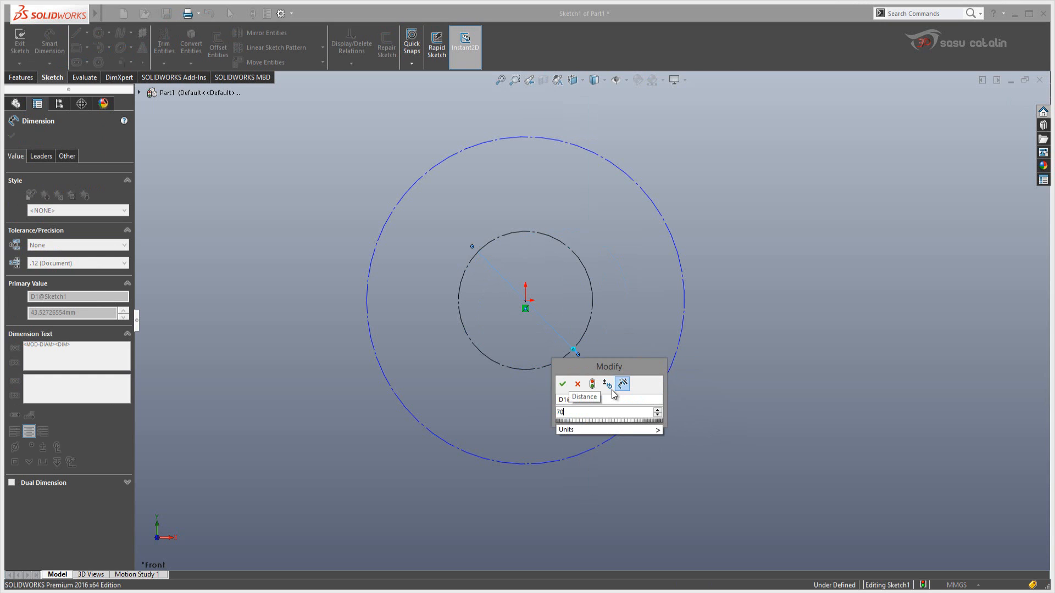
pyautogui.write('*2')
pyautogui.press('Return')
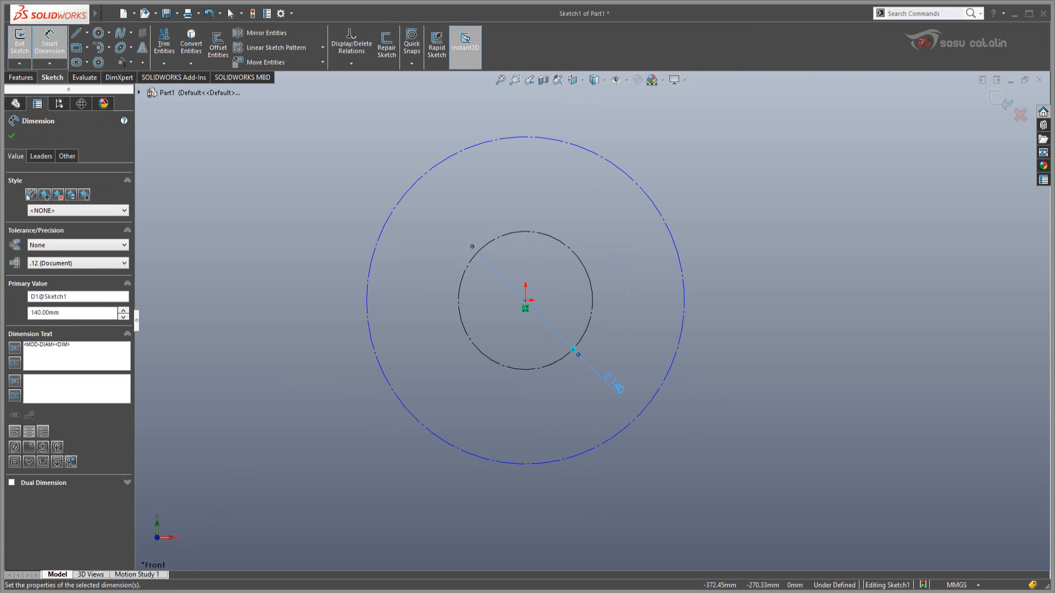
# Check the long arm's radius in the reference drawing and dimension the outer construction circle's diameter as 135*2, giving 270 mm
pyautogui.click(189, 592)
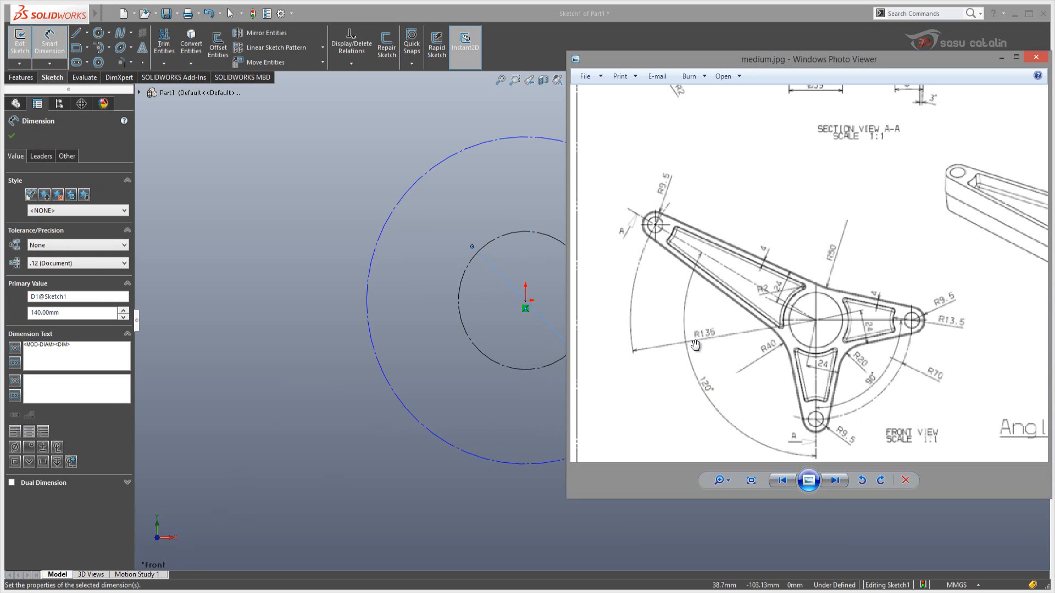
pyautogui.click(377, 359)
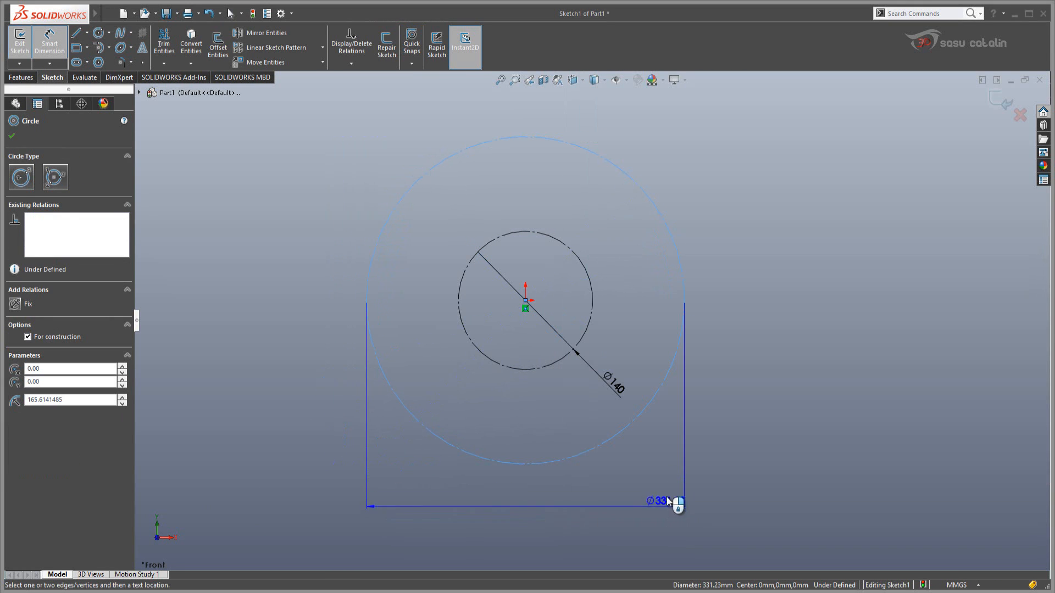
pyautogui.click(668, 452)
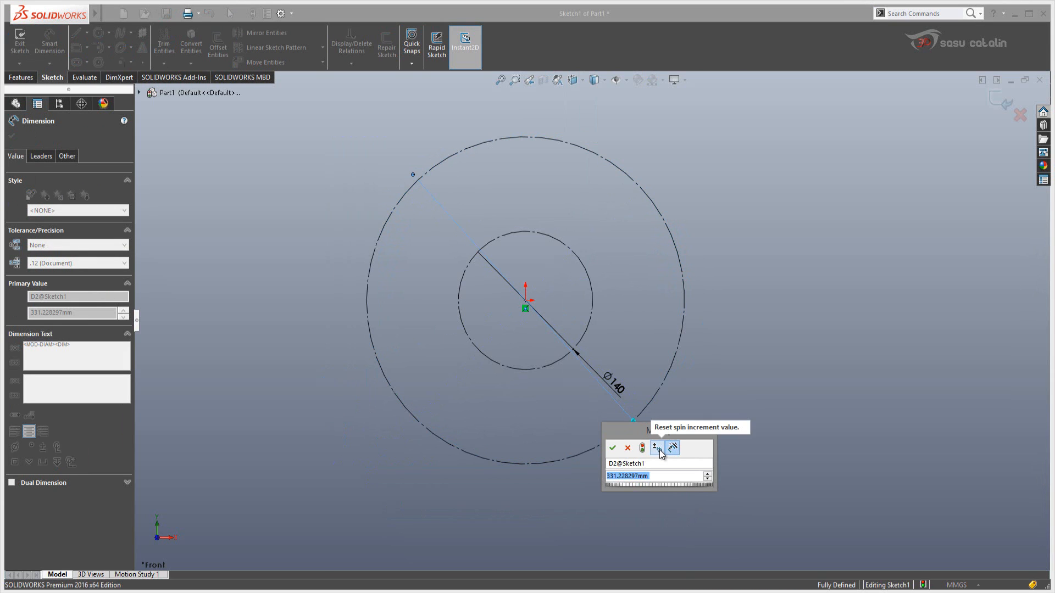
pyautogui.write('135')
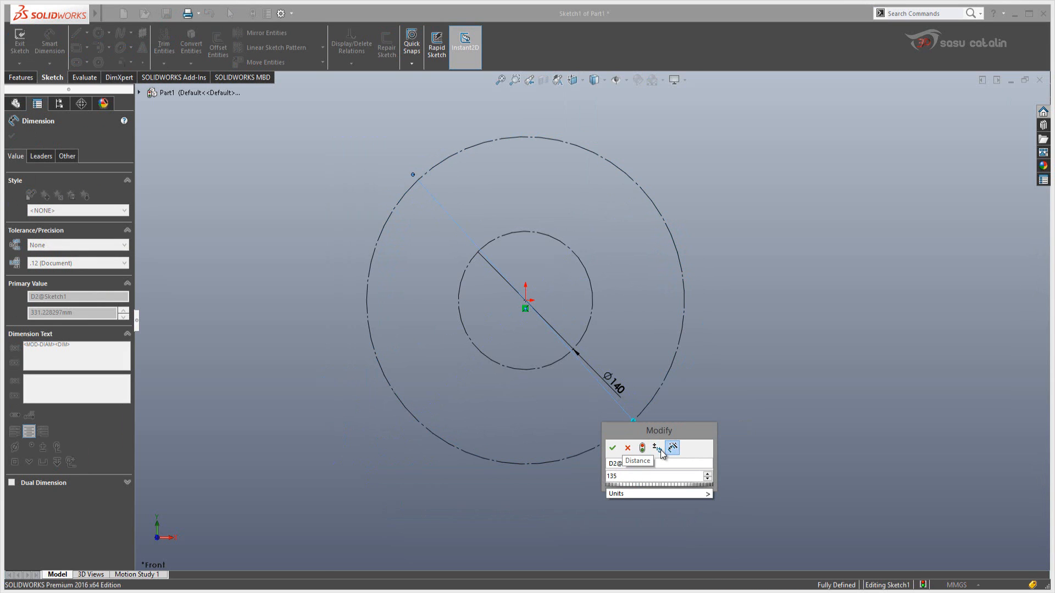
pyautogui.write('*2')
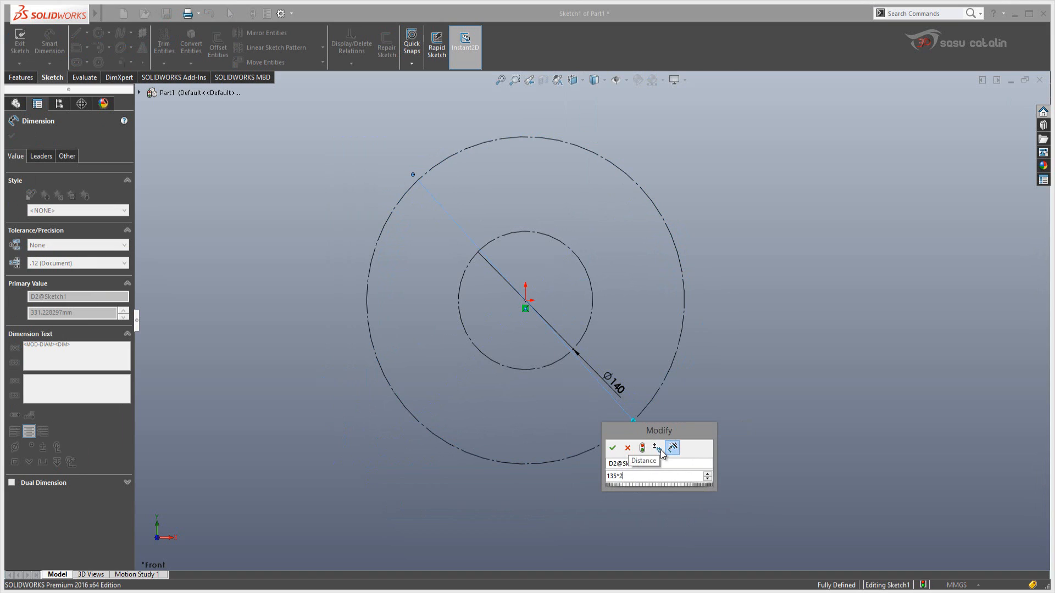
pyautogui.press('Return')
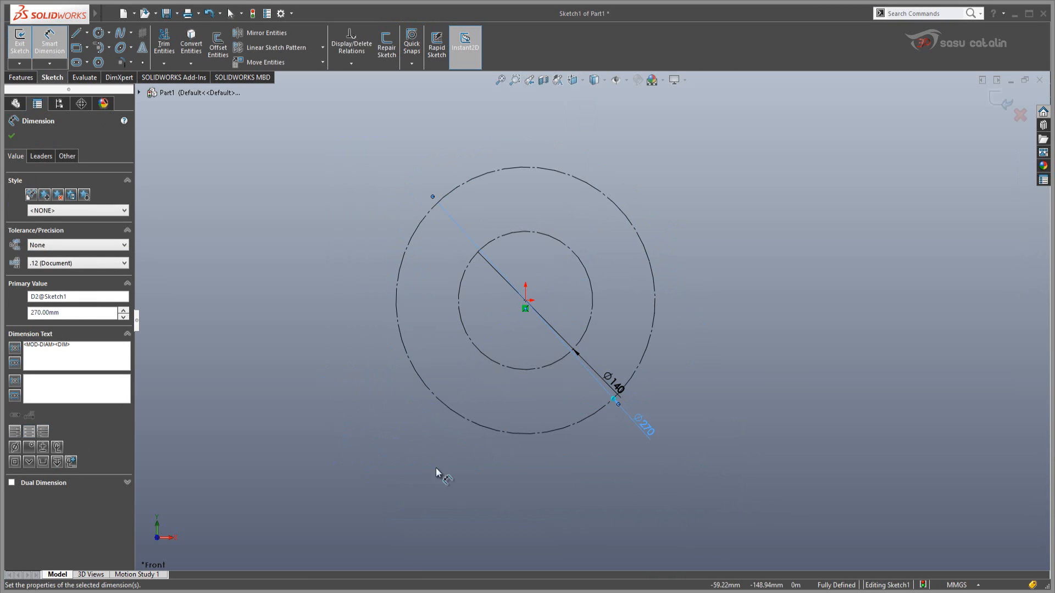
# Consult the reference drawing and sketch a vertical line down and a horizontal line right from the origin to the outer circle
pyautogui.hotkey('alt', 'Tab')
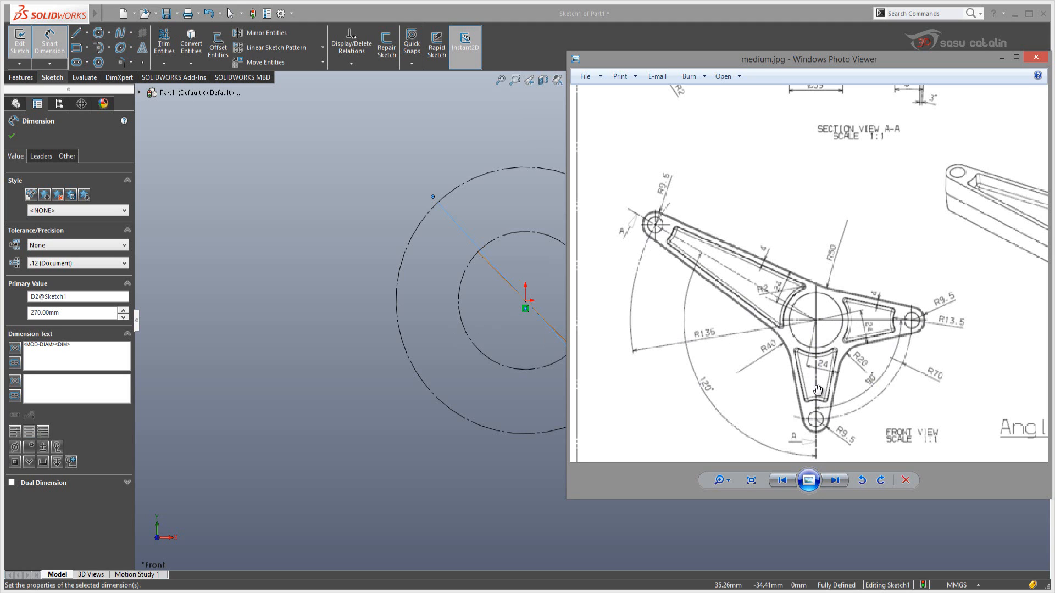
pyautogui.click(335, 293)
pyautogui.press('Escape')
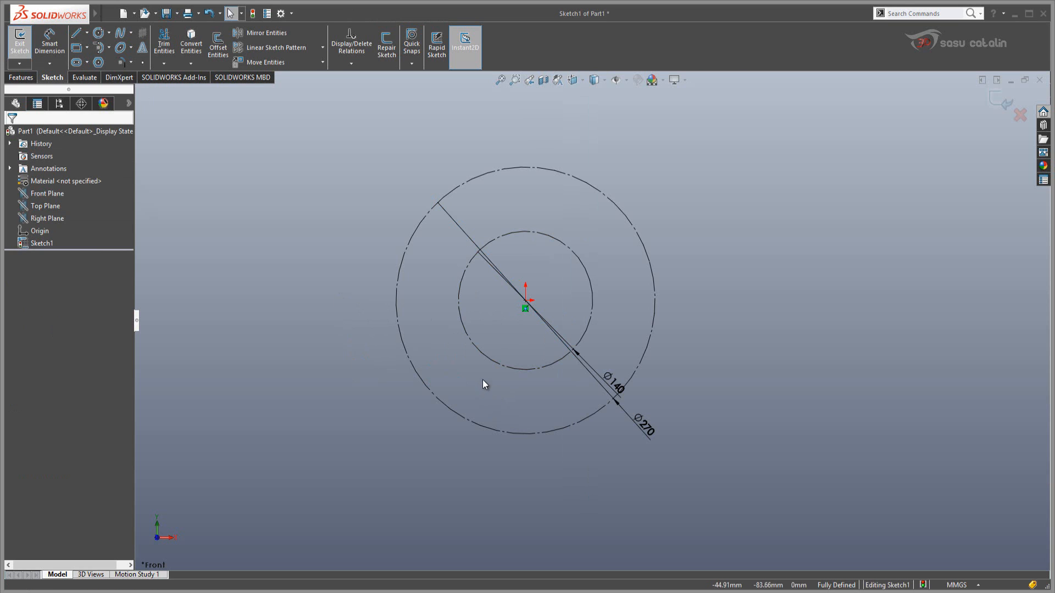
pyautogui.moveTo(760, 351); pyautogui.dragTo(719, 309, button='right')
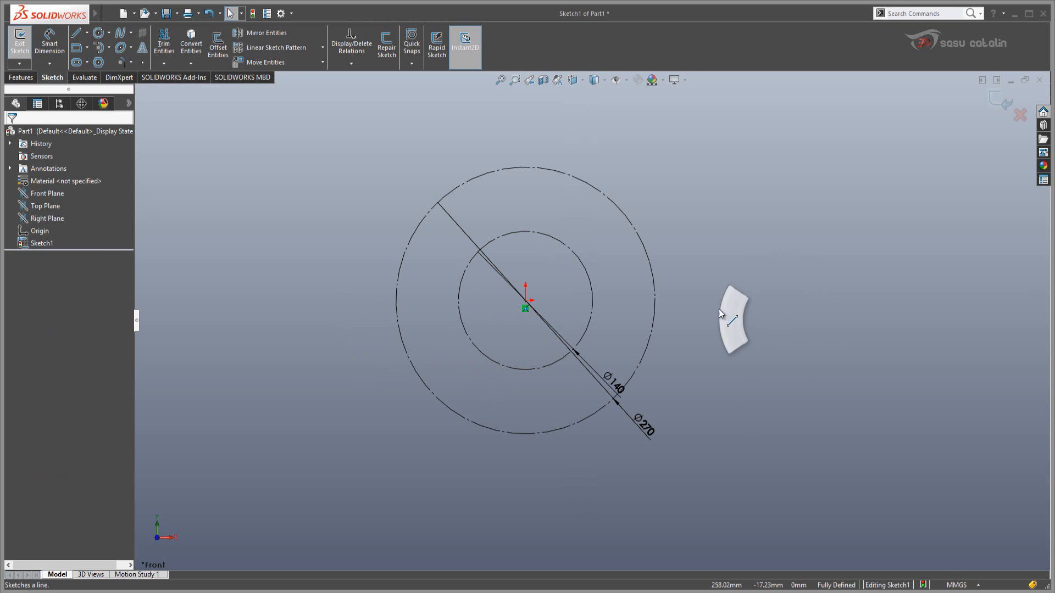
pyautogui.click(526, 301)
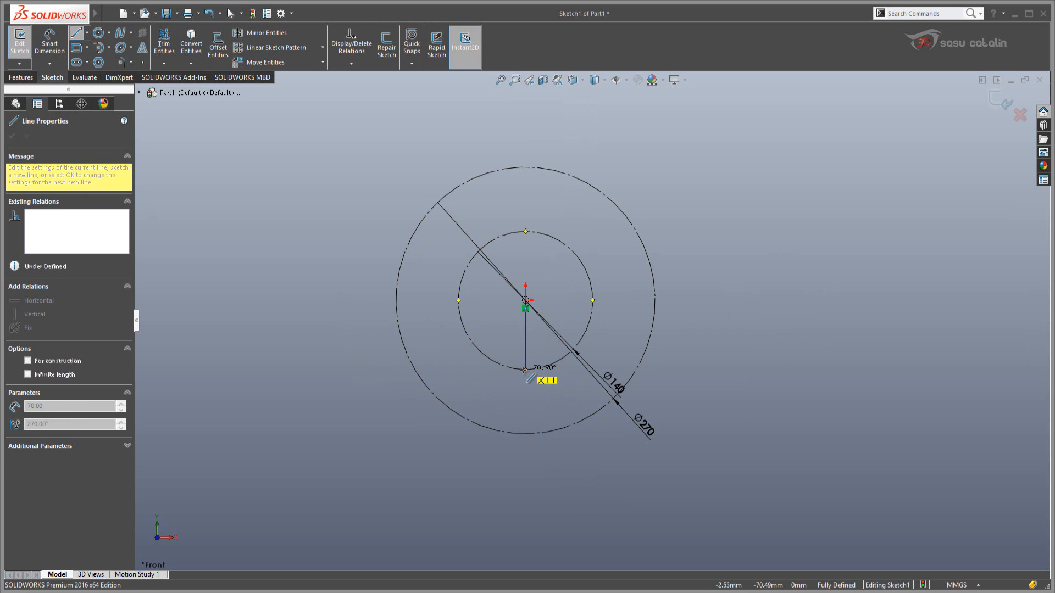
pyautogui.click(526, 434)
pyautogui.press('Escape')
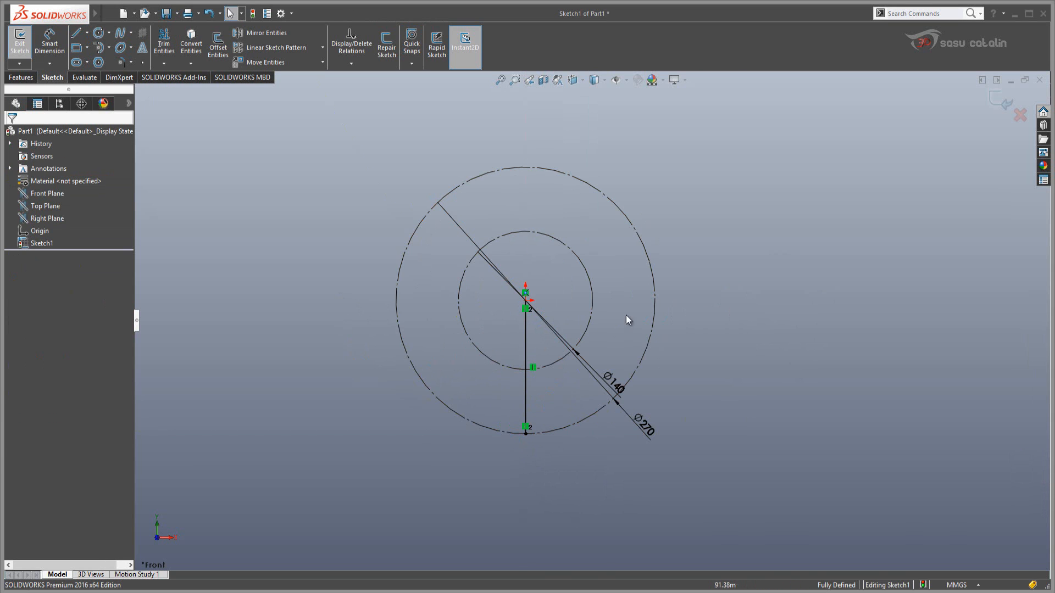
pyautogui.moveTo(711, 292); pyautogui.dragTo(671, 294, button='right')
pyautogui.click(525, 301)
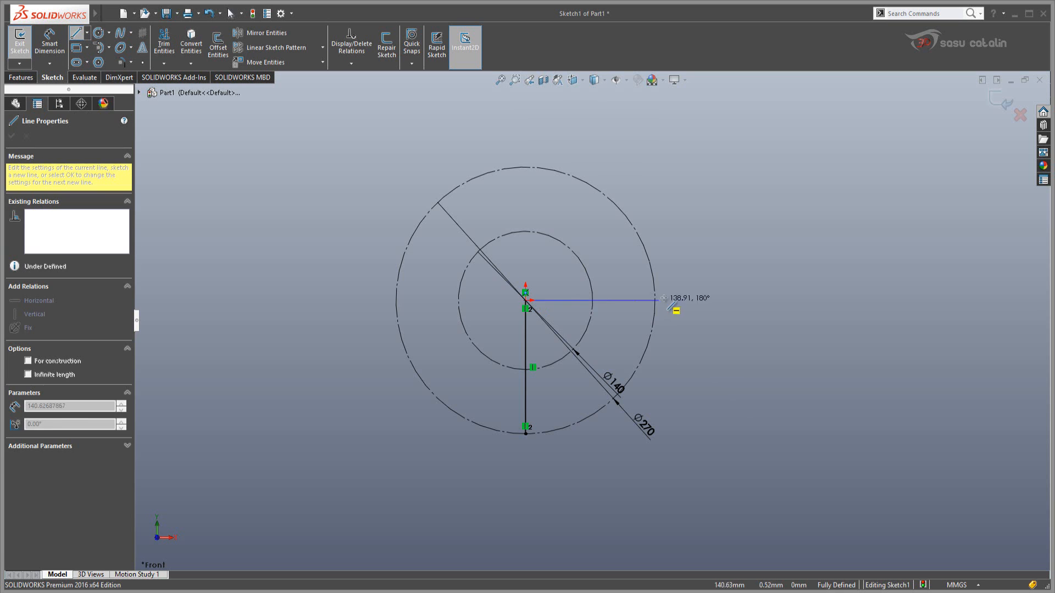
pyautogui.click(655, 300)
pyautogui.press('Escape')
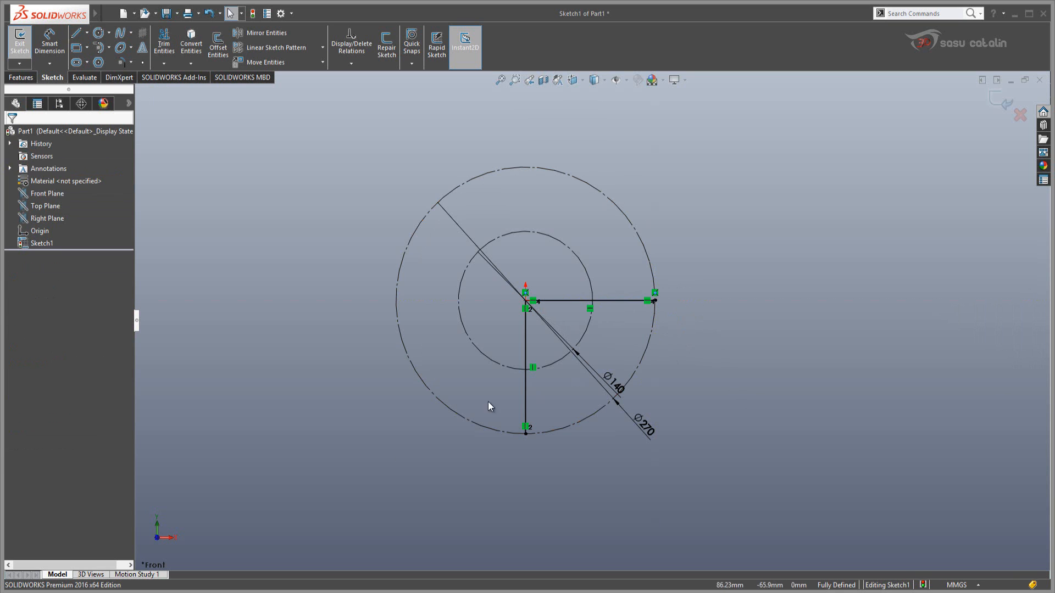
# Recheck the reference drawing and delete the horizontal and vertical lines that reach the outer circle
pyautogui.click(146, 592)
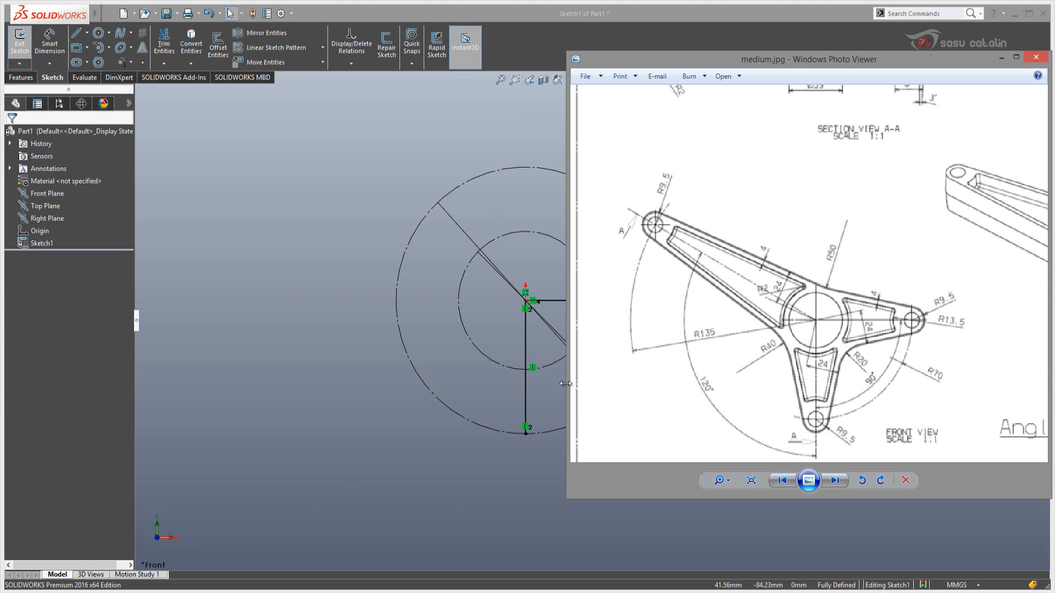
pyautogui.click(547, 407)
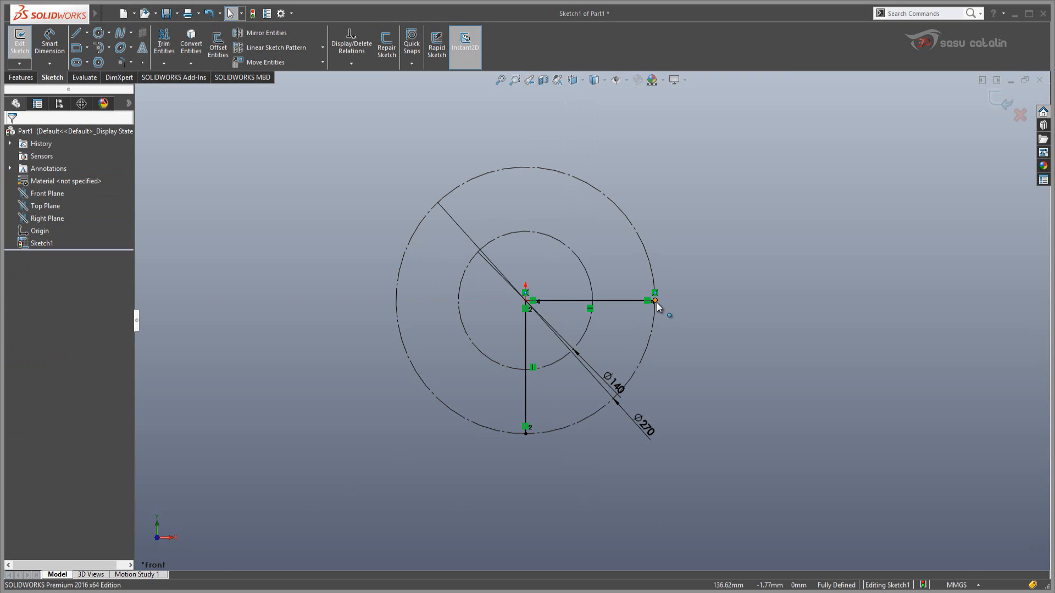
pyautogui.click(620, 301)
pyautogui.press('Delete')
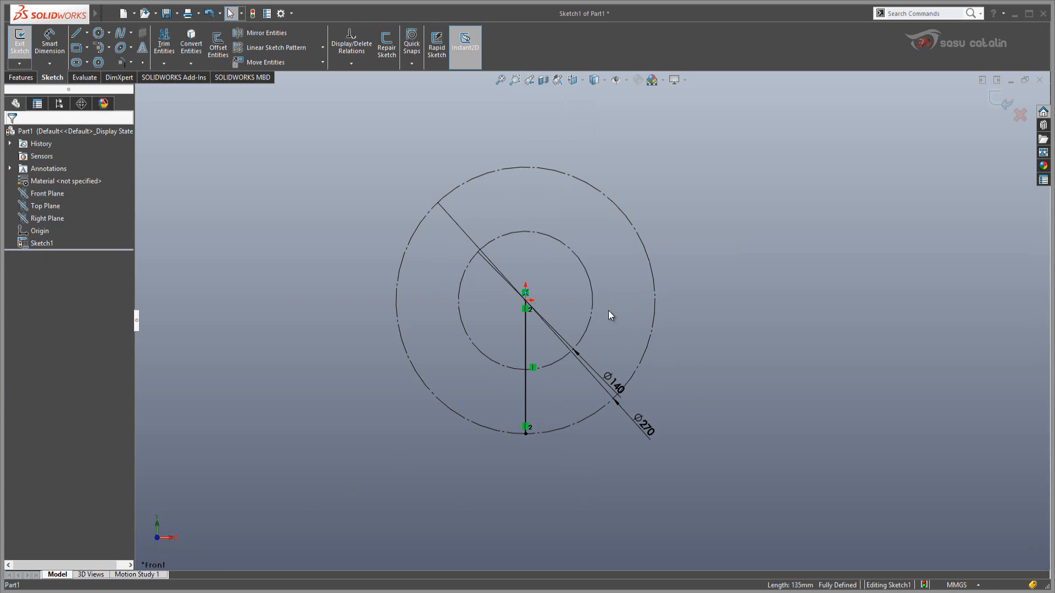
pyautogui.click(526, 410)
pyautogui.press('Delete')
# Sketch a vertical line down and a horizontal line right from the origin, each ending on the inner 140 mm circle
pyautogui.moveTo(555, 387); pyautogui.dragTo(511, 340, button='right')
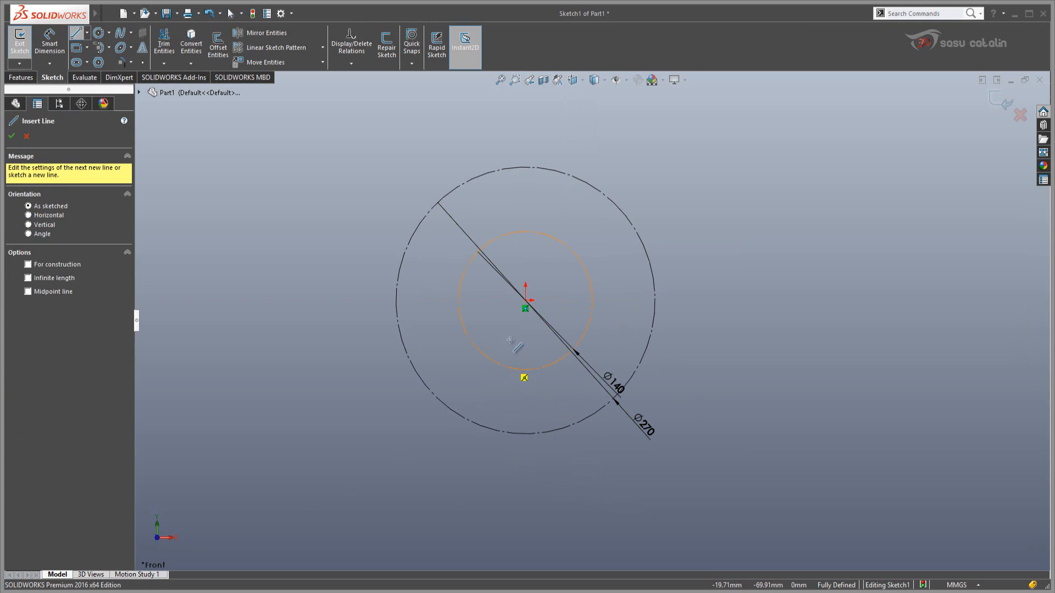
pyautogui.click(526, 301)
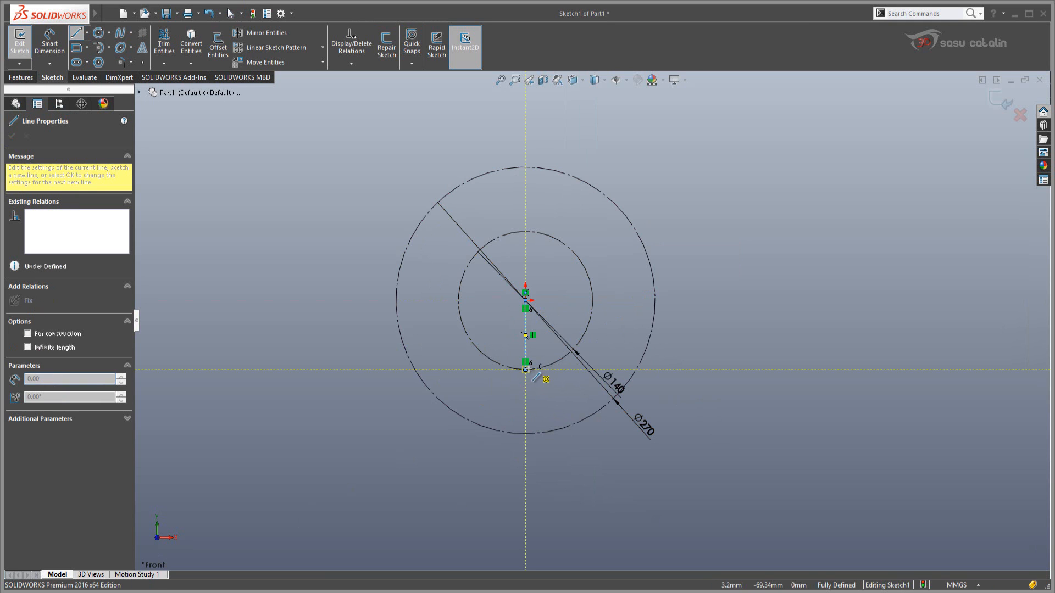
pyautogui.click(526, 369)
pyautogui.press('Escape')
pyautogui.moveTo(590, 294); pyautogui.dragTo(546, 306, button='right')
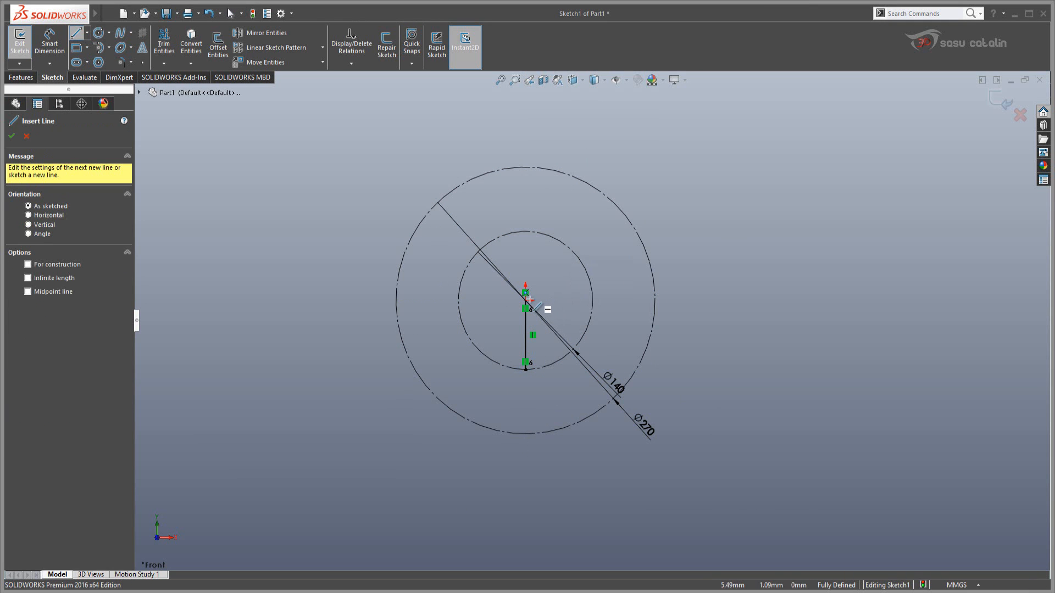
pyautogui.click(526, 300)
pyautogui.click(593, 301)
pyautogui.press('Escape')
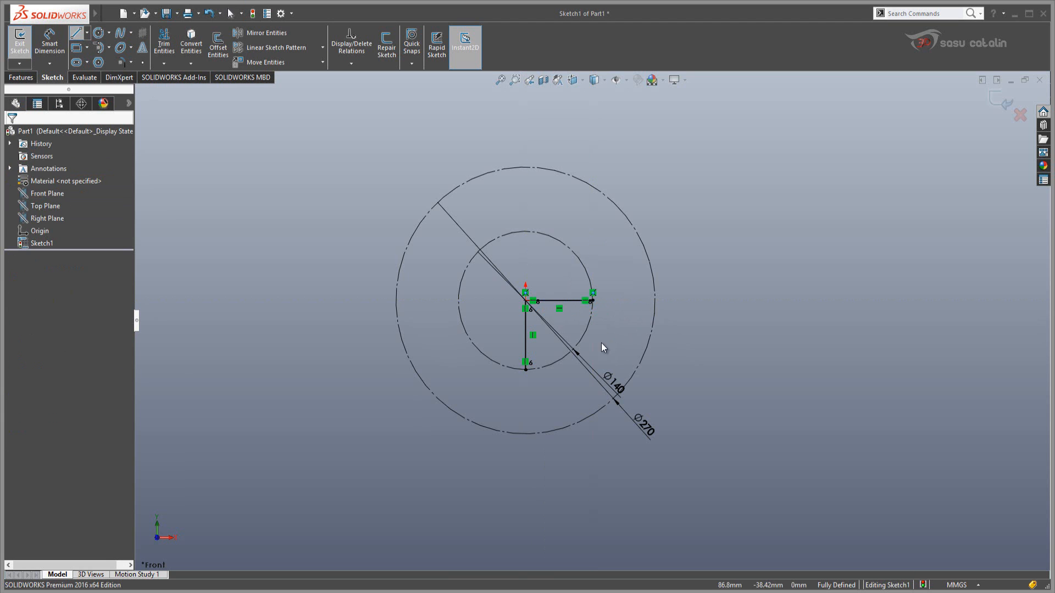
# Sketch a slanted line from the origin up-left to the outer 270 mm circle, at about 142°
pyautogui.moveTo(606, 283); pyautogui.dragTo(556, 304, button='right')
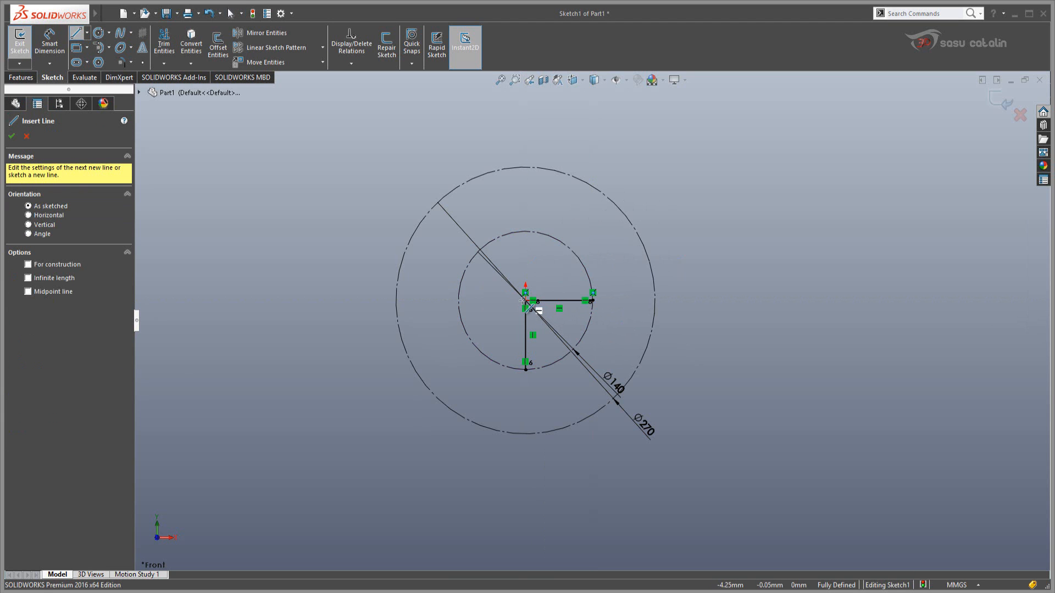
pyautogui.click(526, 301)
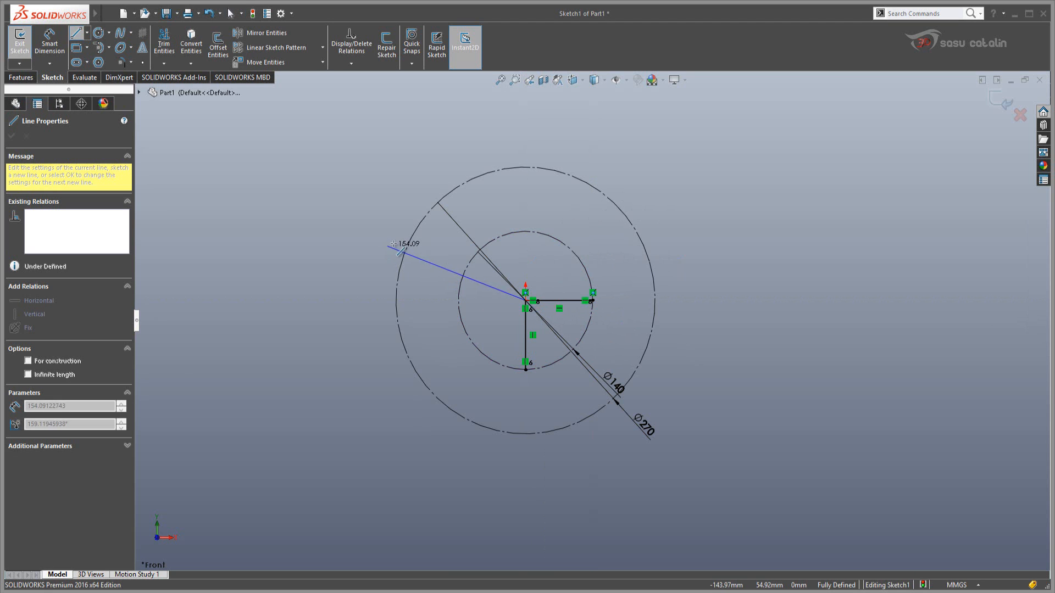
pyautogui.click(423, 218)
pyautogui.press('Escape')
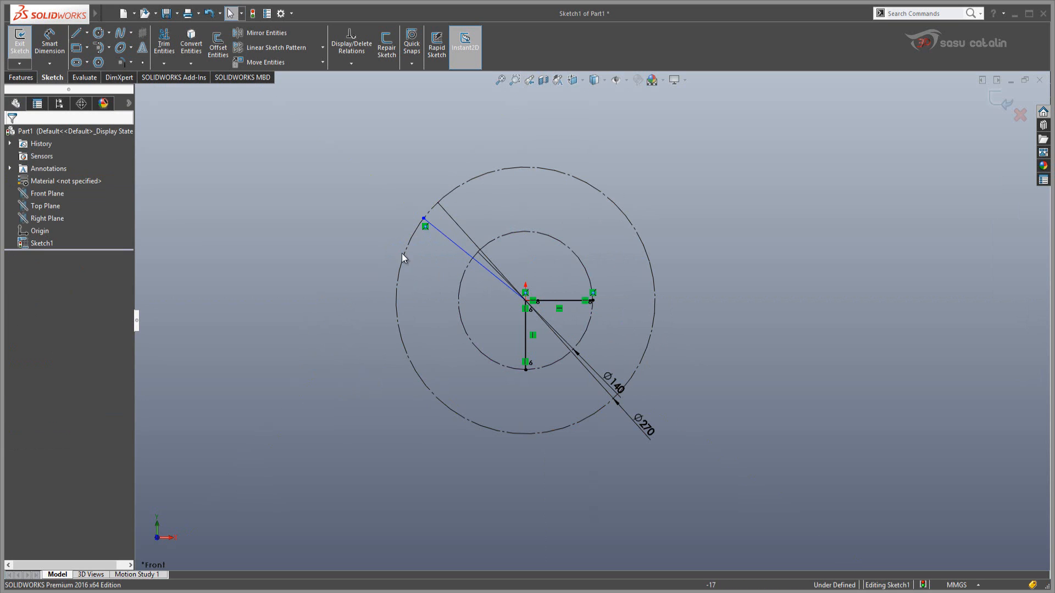
# Convert the slanted, vertical and horizontal lines from the origin to construction geometry
pyautogui.click(451, 245)
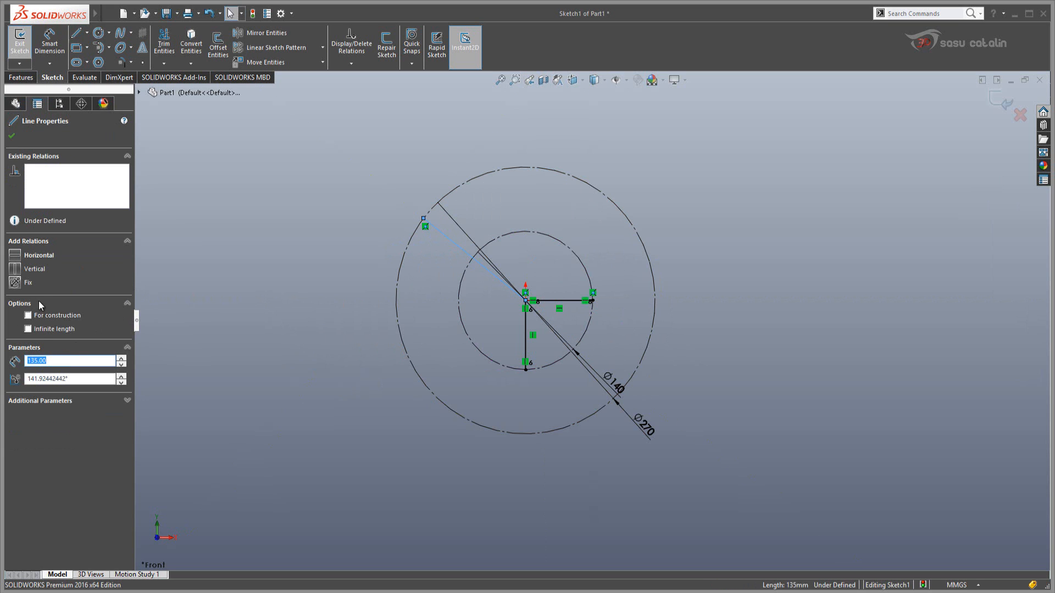
pyautogui.click(28, 315)
pyautogui.click(527, 346)
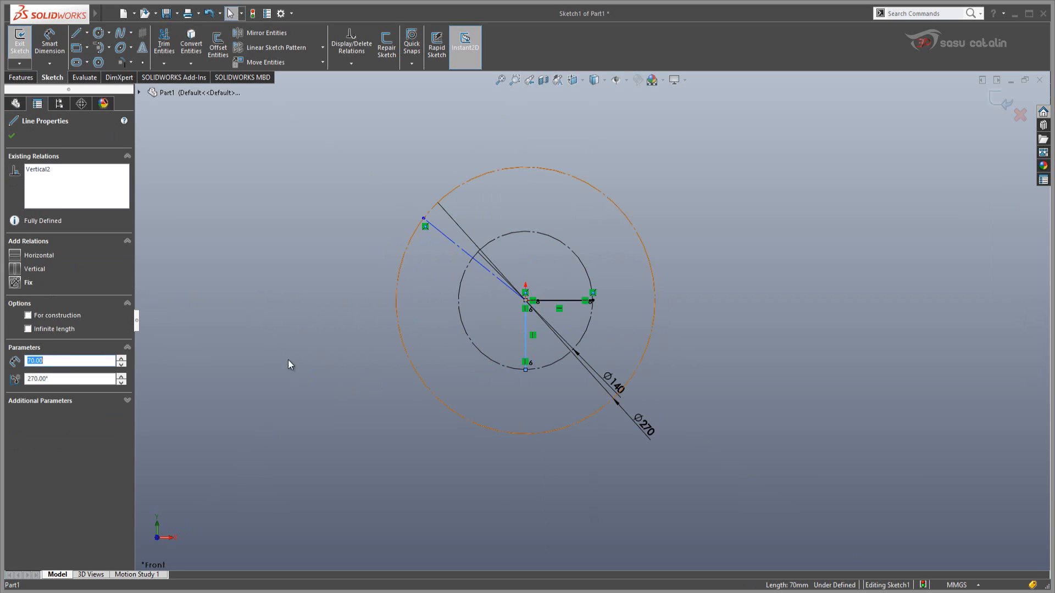
pyautogui.click(577, 300)
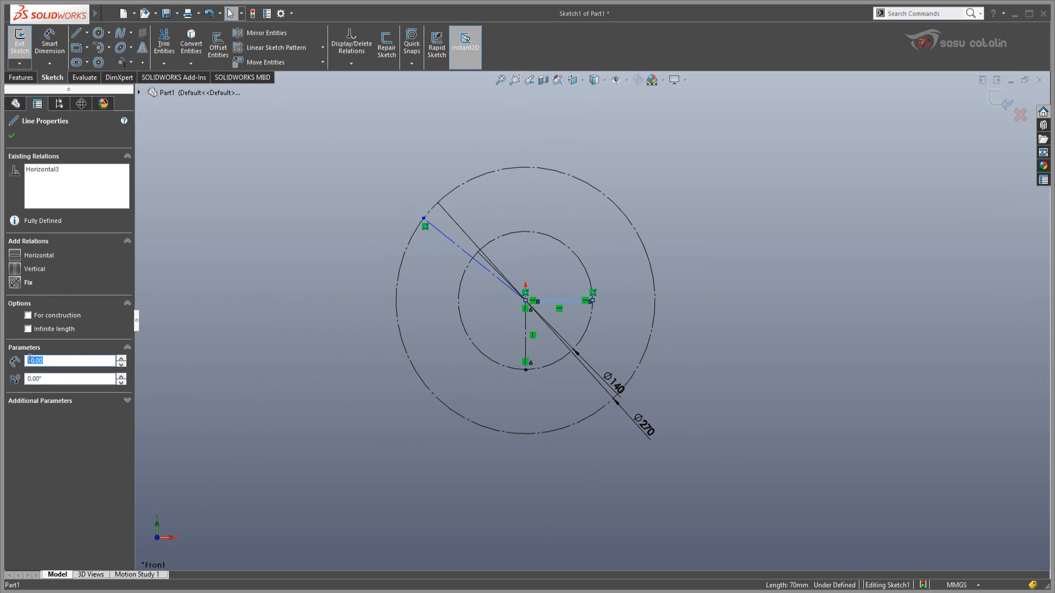
pyautogui.click(28, 316)
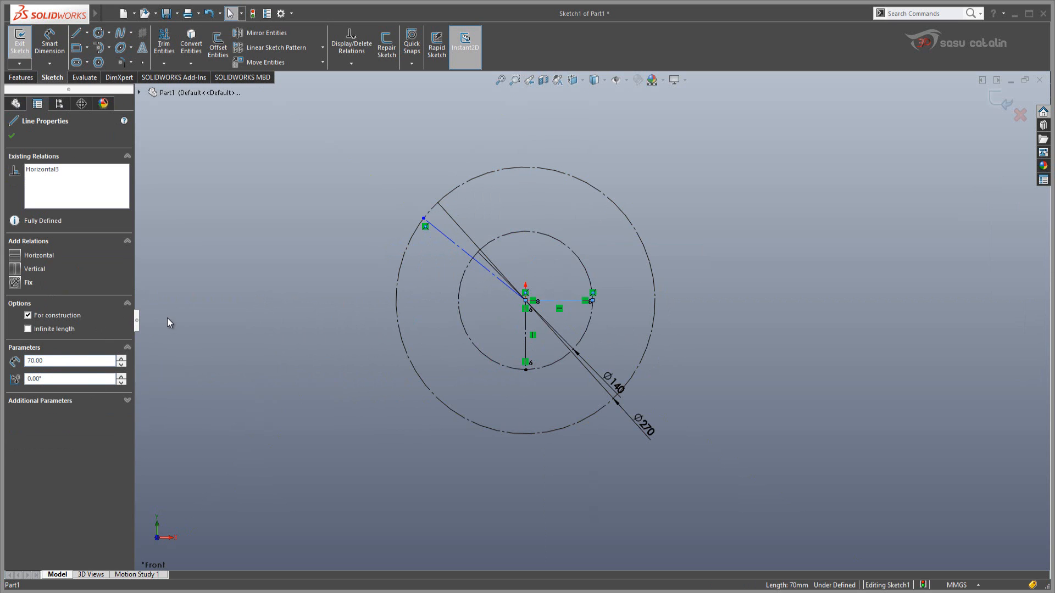
pyautogui.click(274, 293)
# Dimension the angle between the slanted and vertical centrelines at 120°
pyautogui.scroll(-1, 512, 323)
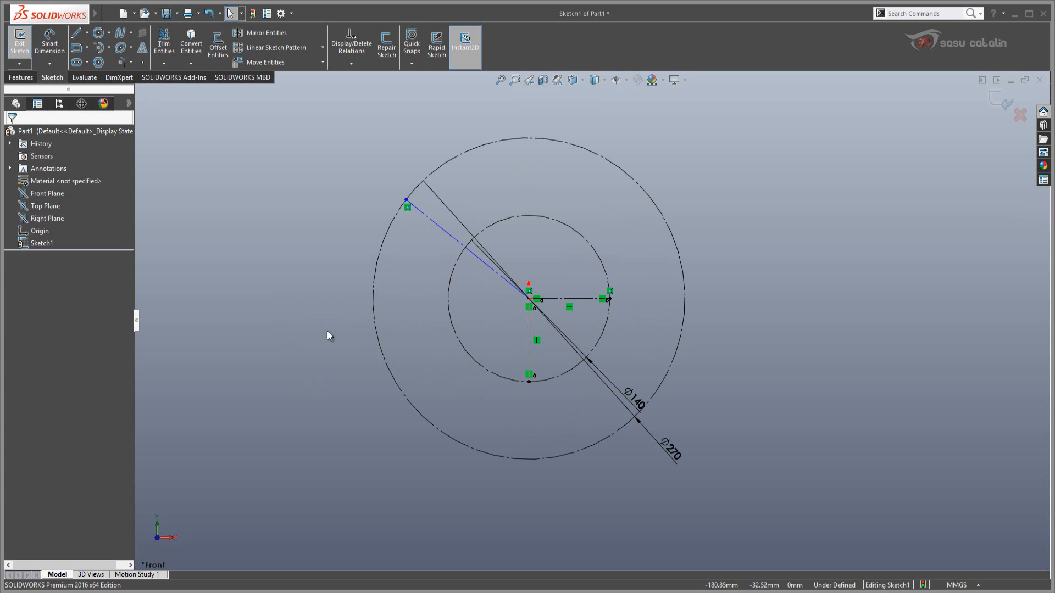
pyautogui.moveTo(328, 331); pyautogui.dragTo(315, 212, button='right')
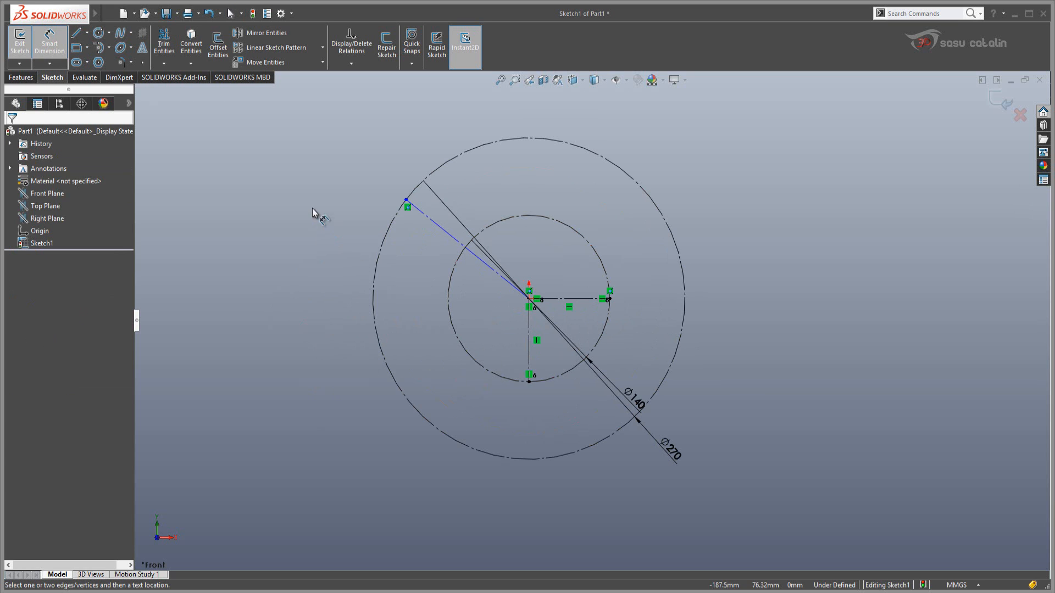
pyautogui.click(494, 276)
pyautogui.click(530, 348)
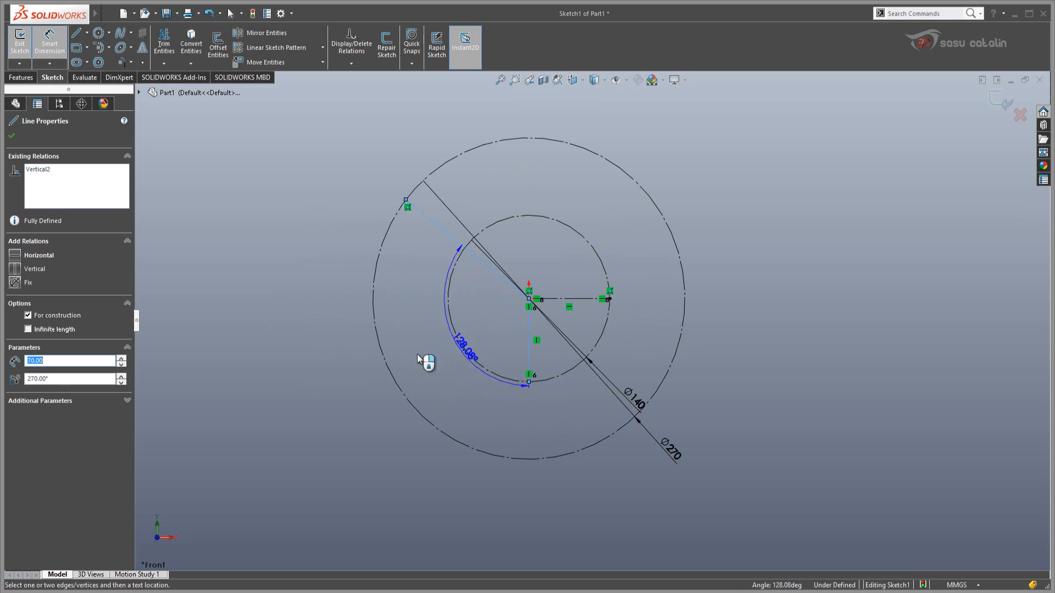
pyautogui.click(506, 308)
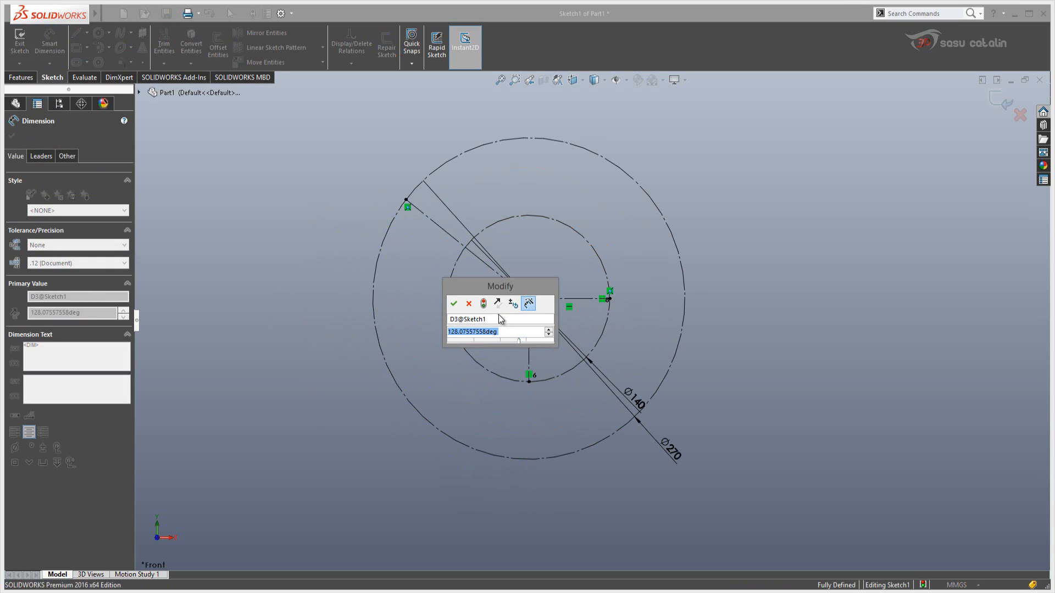
pyautogui.write('120')
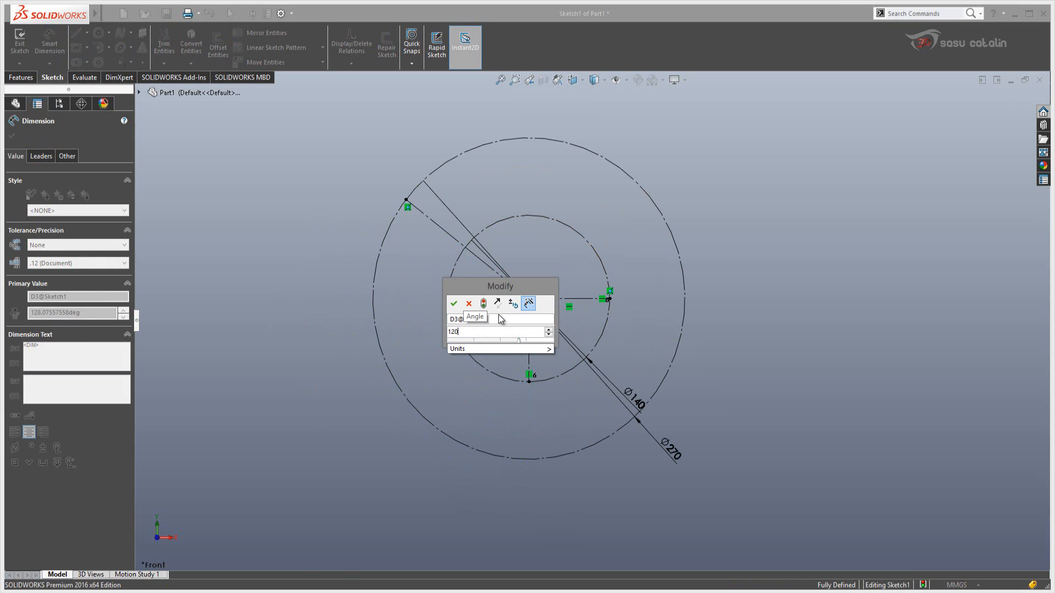
pyautogui.press('Return')
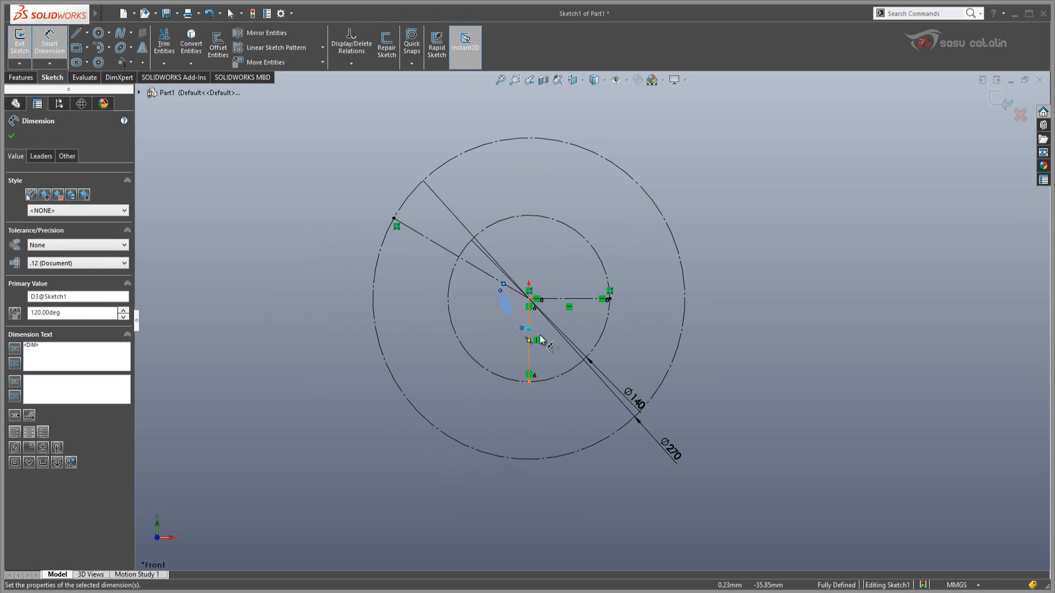
pyautogui.scroll(-2, 558, 323)
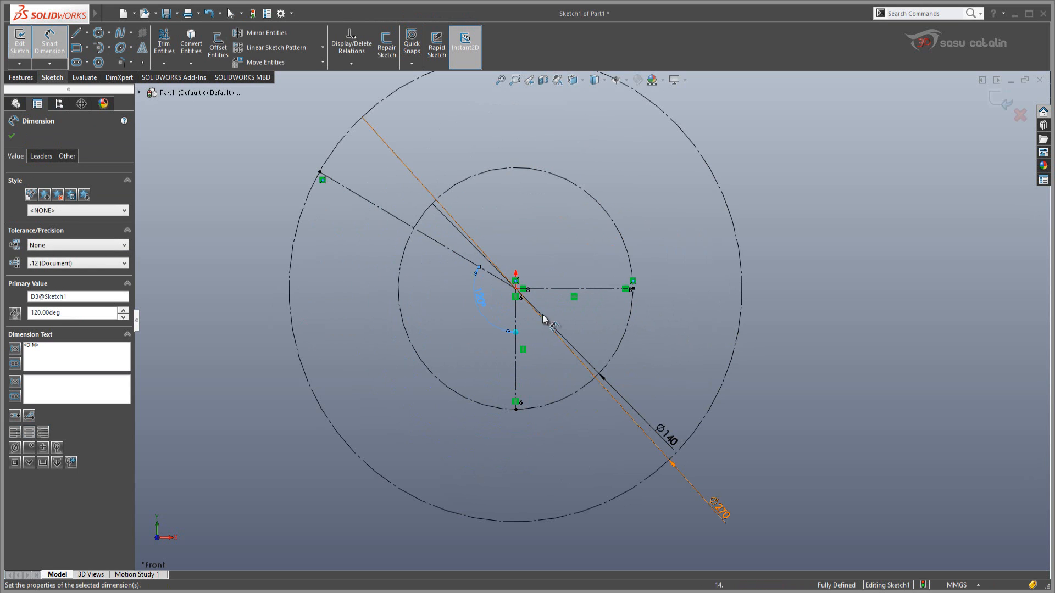
pyautogui.press('Escape')
# Reposition the 120° dimension closer to the origin and move both circle diameter dimensions to the upper right of the circles
pyautogui.moveTo(494, 323); pyautogui.dragTo(501, 307)
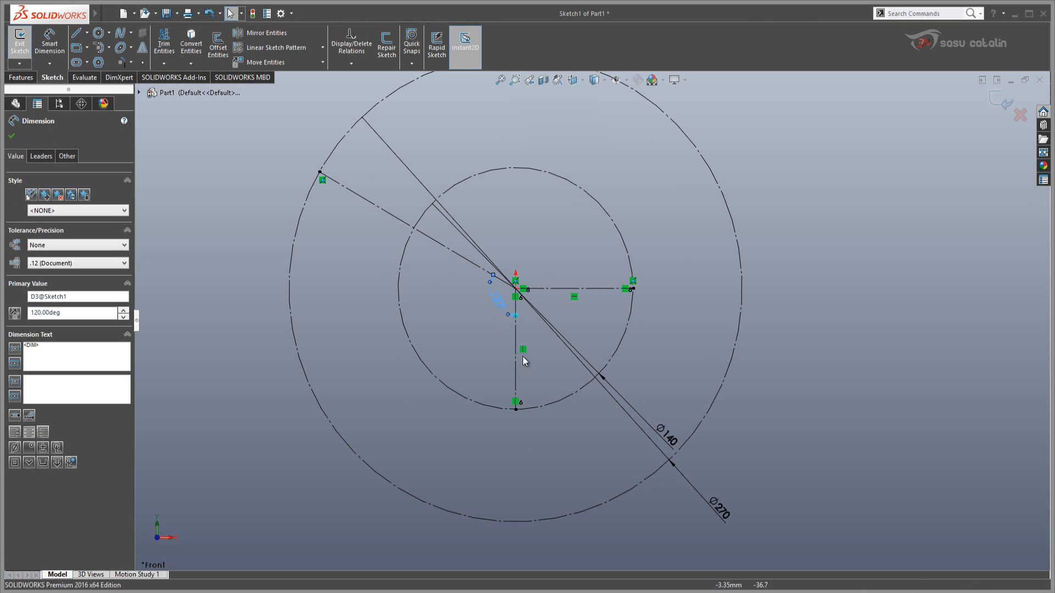
pyautogui.click(620, 311)
pyautogui.moveTo(675, 457); pyautogui.dragTo(655, 206)
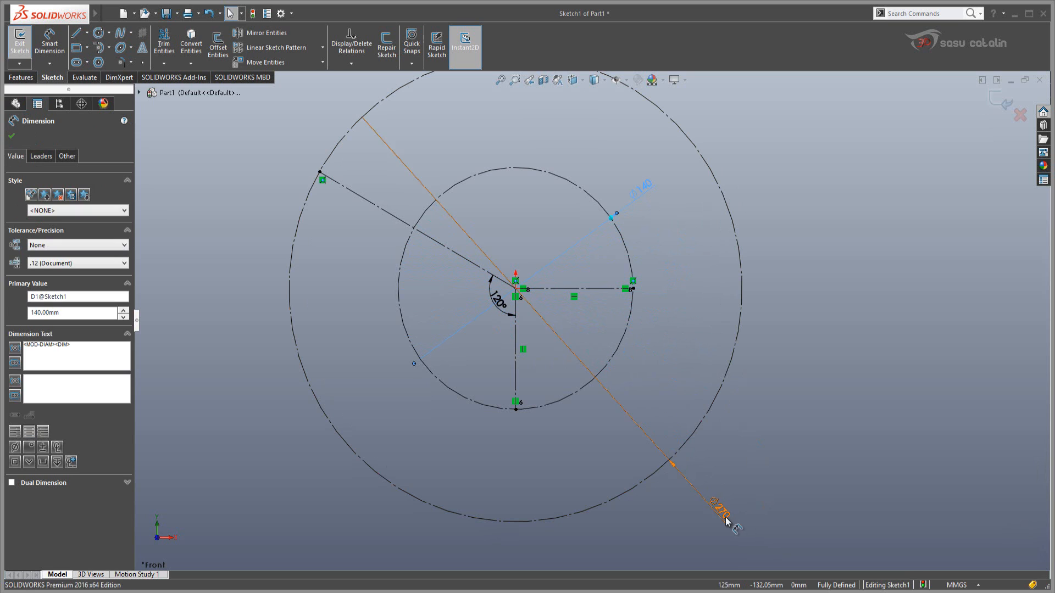
pyautogui.moveTo(725, 515)
pyautogui.mouseDown()
pyautogui.moveTo(767, 159)
pyautogui.moveTo(744, 154)
pyautogui.moveTo(757, 174)
pyautogui.mouseUp()
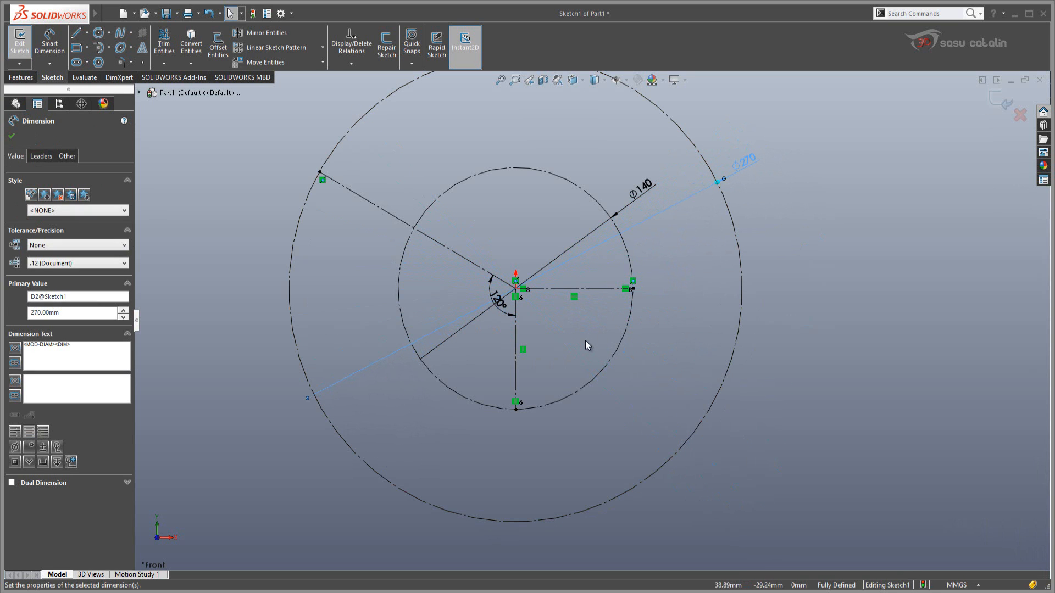
pyautogui.click(570, 301)
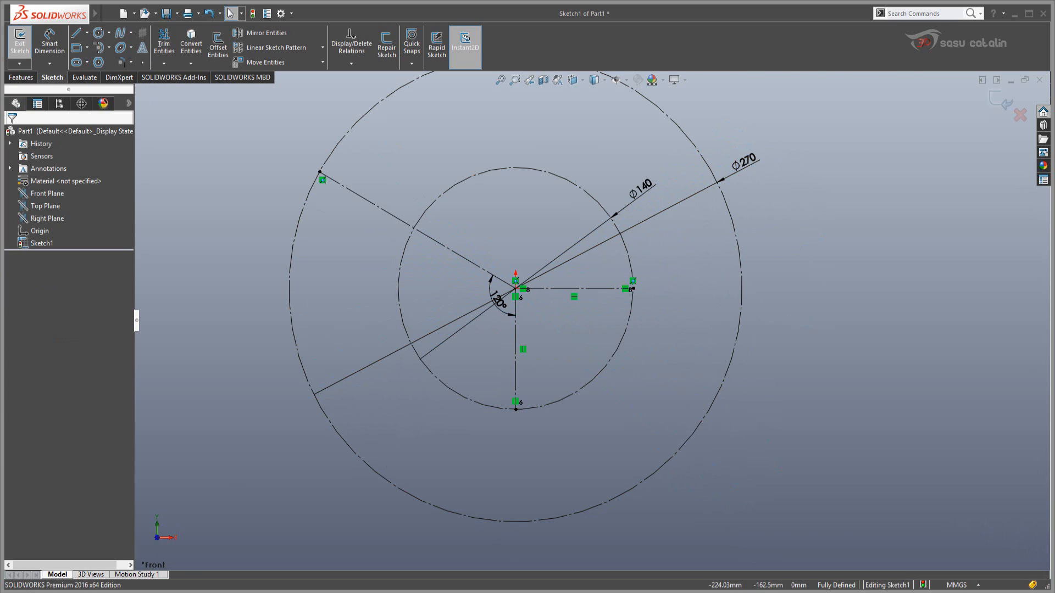
# Consult the reference drawing and sketch a circle of about 18 mm radius centred on the vertical centreline's lower end
pyautogui.hotkey('alt', 'Tab')
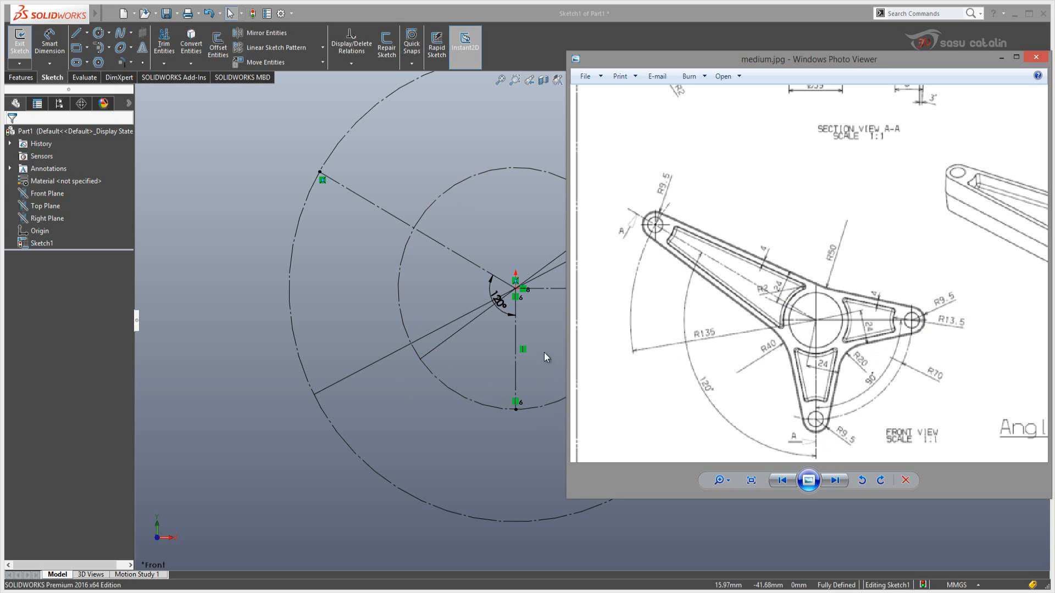
pyautogui.click(537, 482)
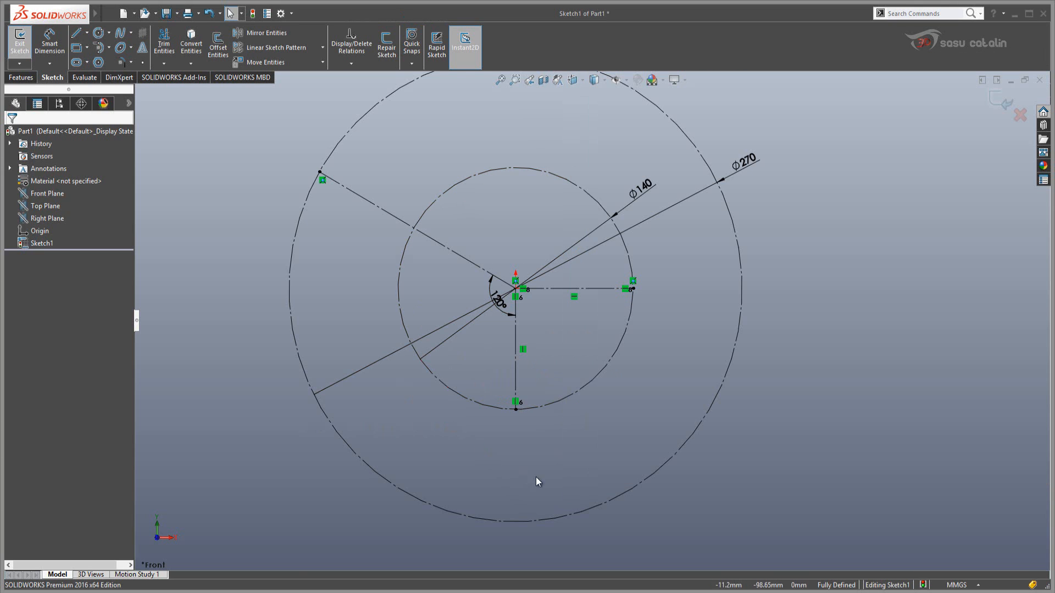
pyautogui.hotkey('alt', 'Tab')
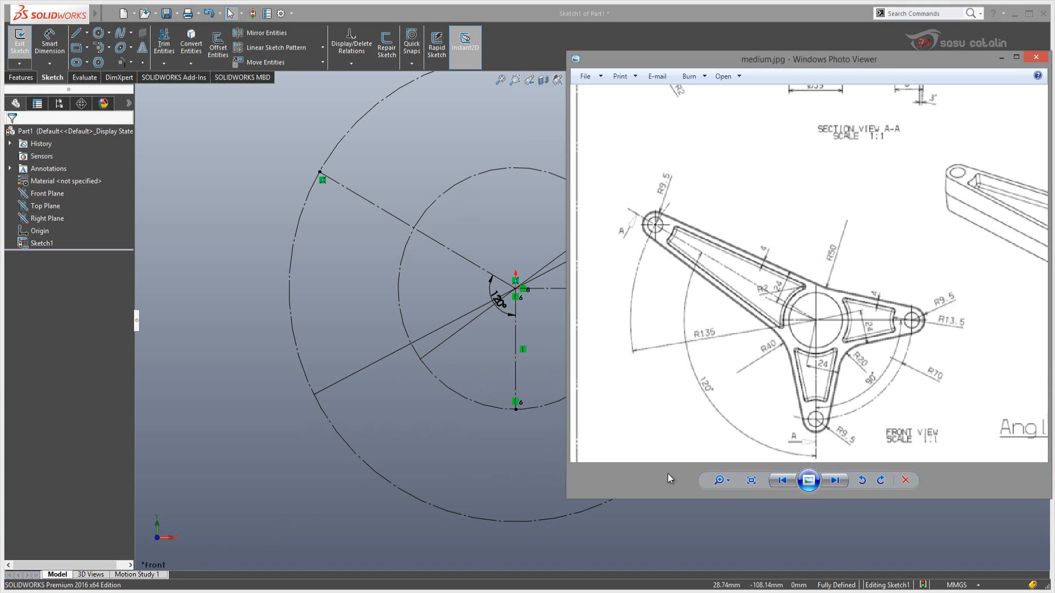
pyautogui.click(456, 434)
pyautogui.moveTo(578, 428); pyautogui.dragTo(623, 431, button='right')
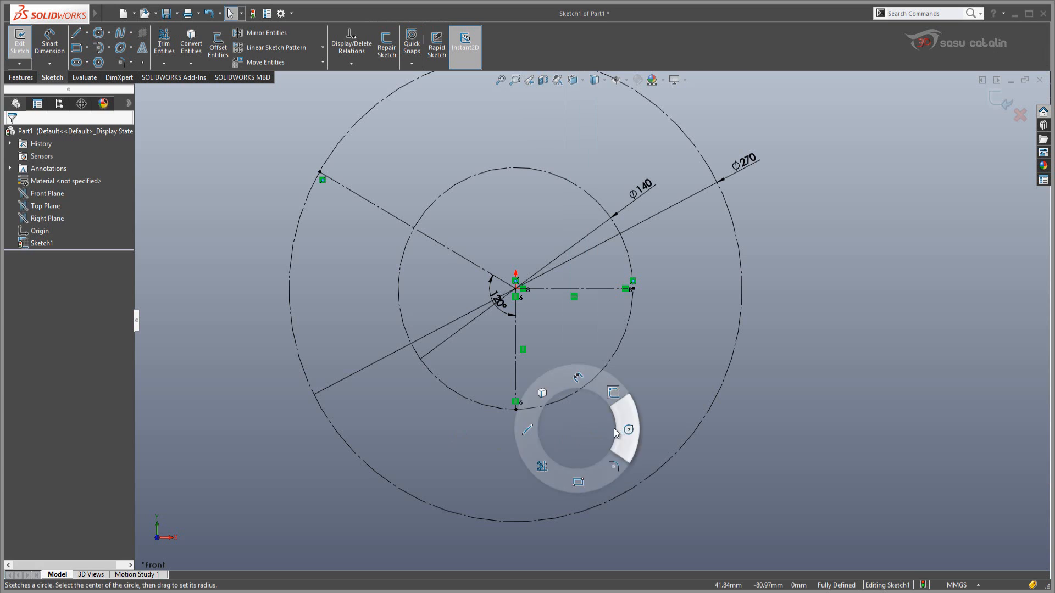
pyautogui.click(516, 409)
pyautogui.click(542, 425)
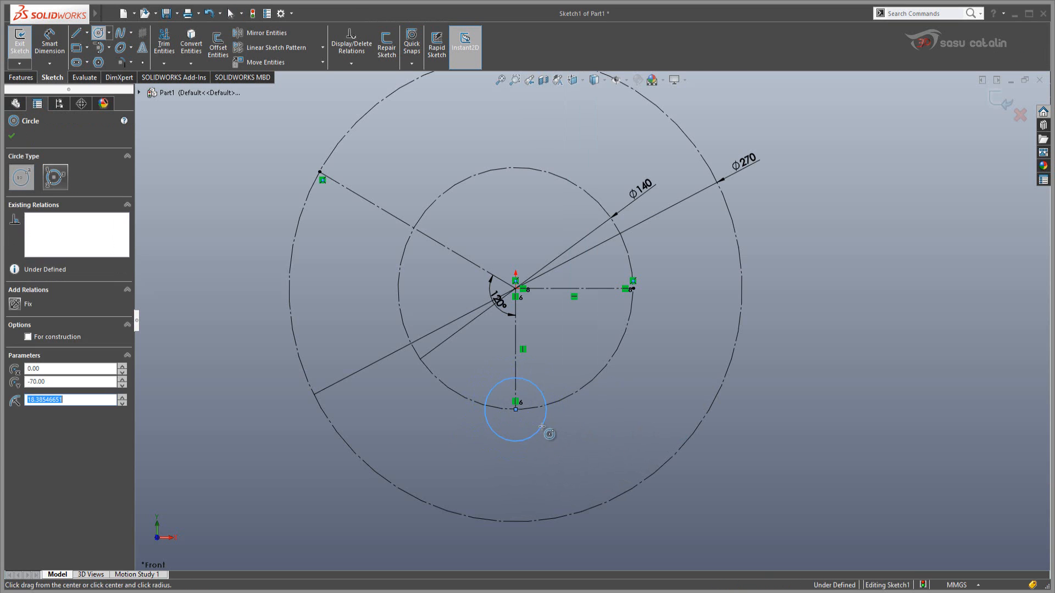
pyautogui.press('Escape')
# Sketch a circle centred on the horizontal centreline's end and another, about 16 mm in radius, on the slanted centreline's outer end
pyautogui.moveTo(664, 332); pyautogui.dragTo(710, 332, button='right')
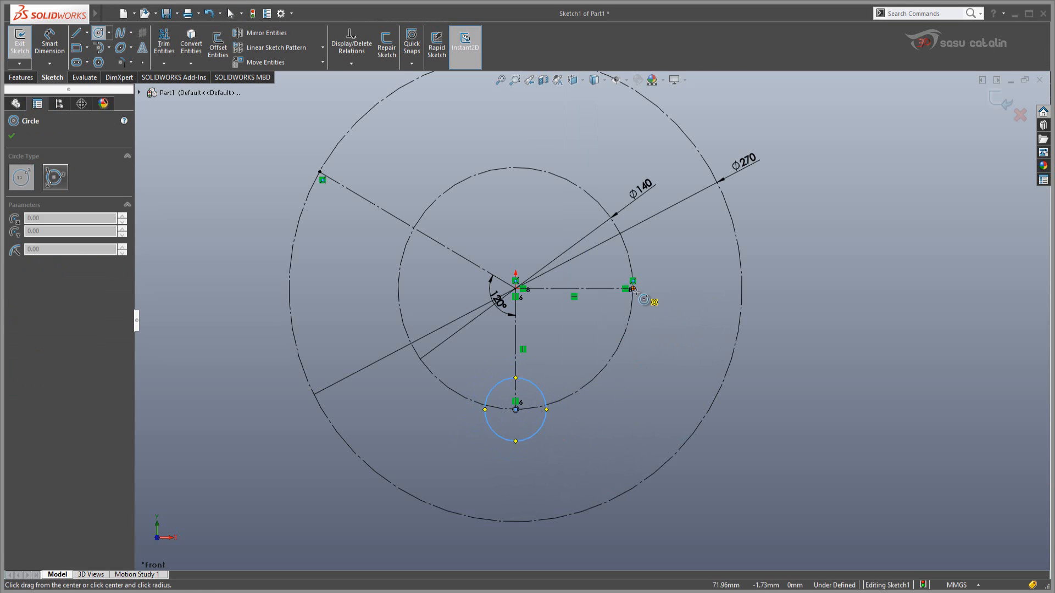
pyautogui.click(633, 288)
pyautogui.click(668, 295)
pyautogui.press('Escape')
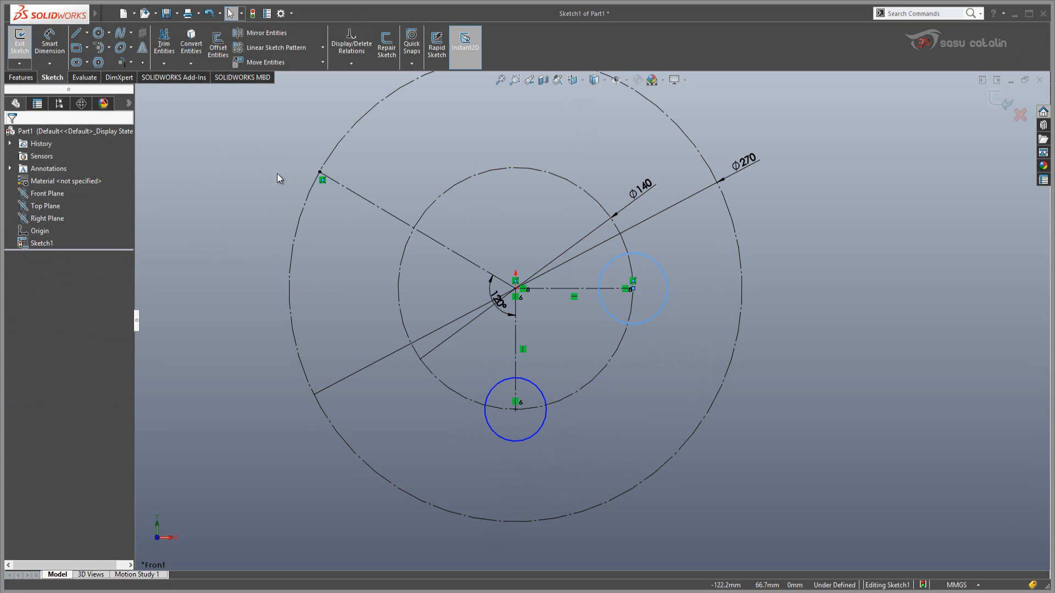
pyautogui.moveTo(278, 170); pyautogui.dragTo(321, 171, button='right')
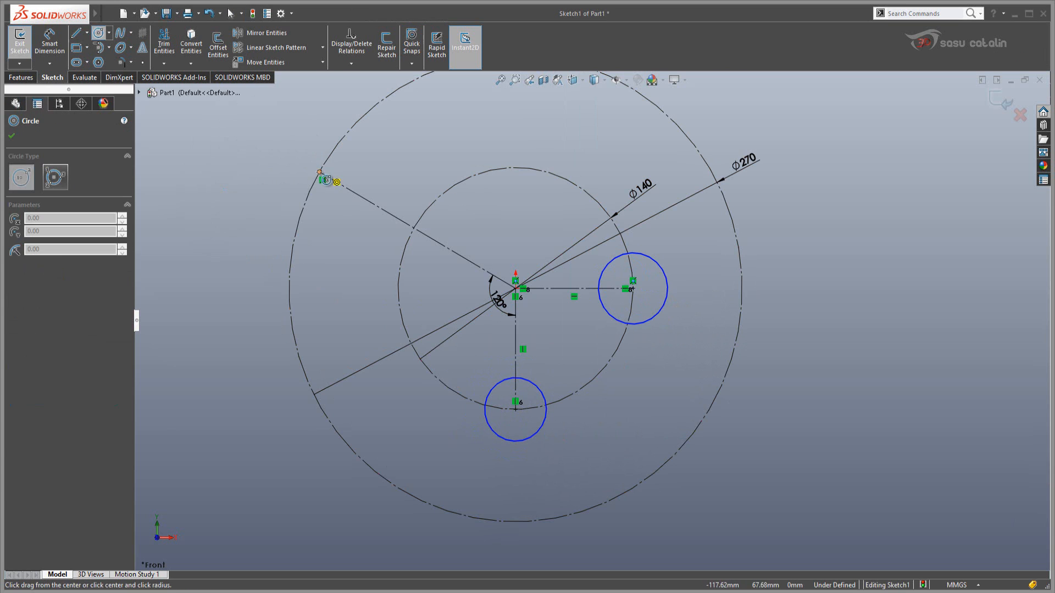
pyautogui.click(319, 172)
pyautogui.click(346, 169)
pyautogui.press('Escape')
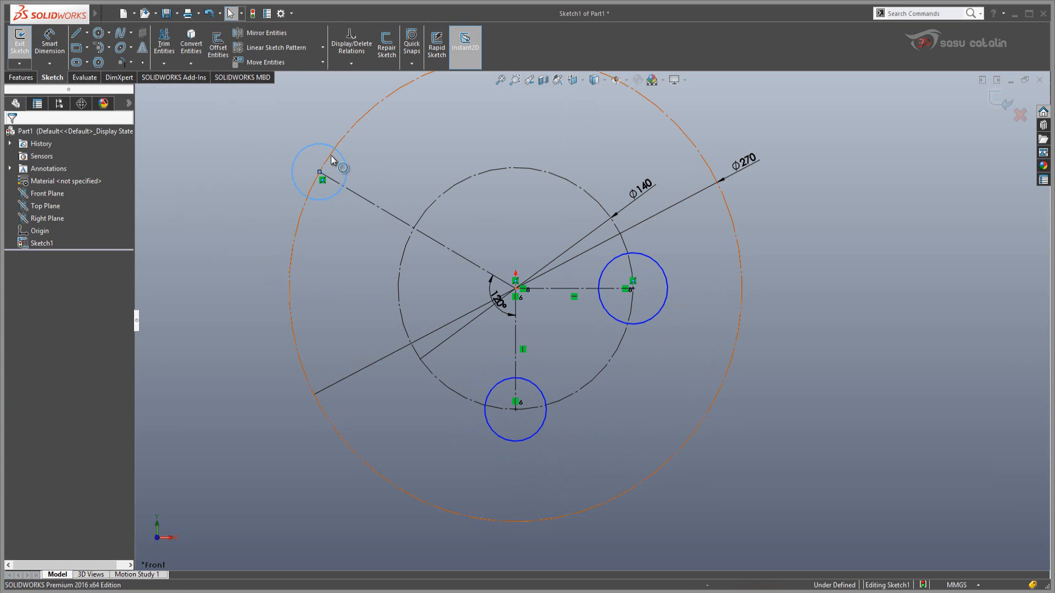
# Apply an Equal relation to the three circles at the ends of the centrelines
pyautogui.click(339, 158)
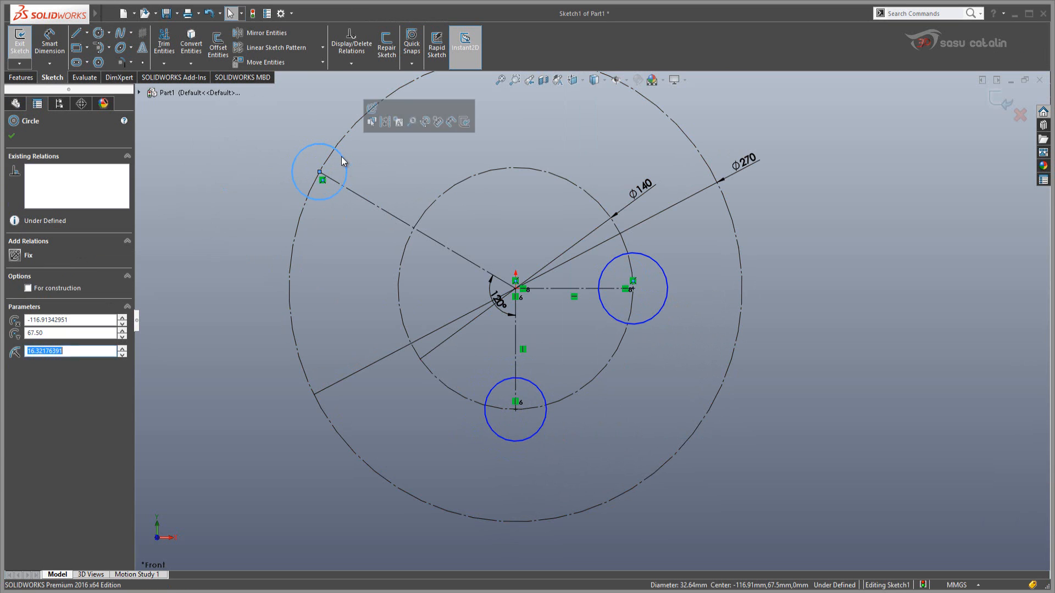
pyautogui.keyDown('ctrl'); pyautogui.click(522, 440); pyautogui.keyUp('ctrl')
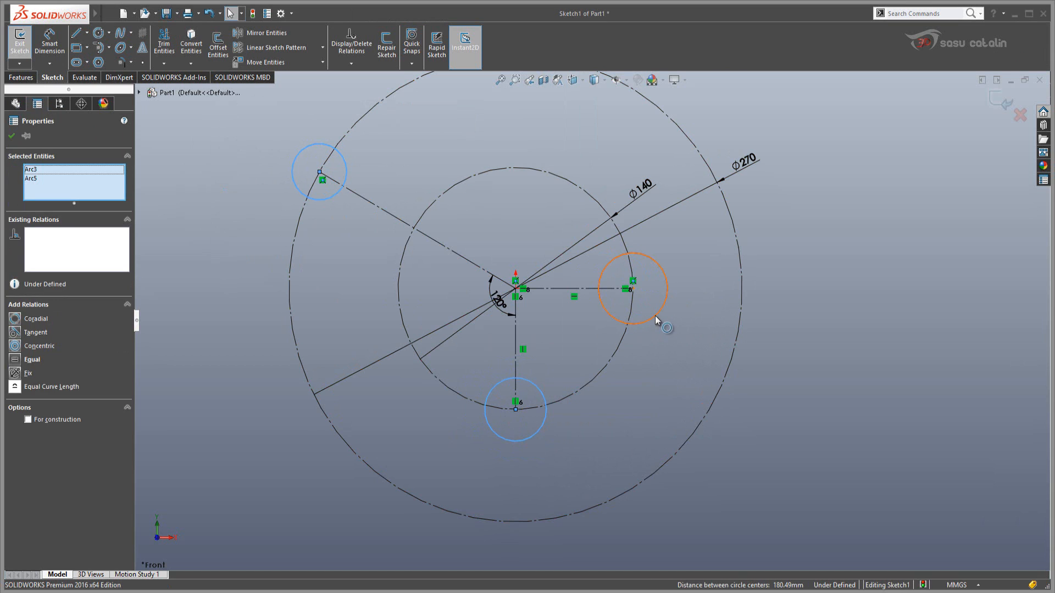
pyautogui.keyDown('ctrl'); pyautogui.click(655, 315); pyautogui.keyUp('ctrl')
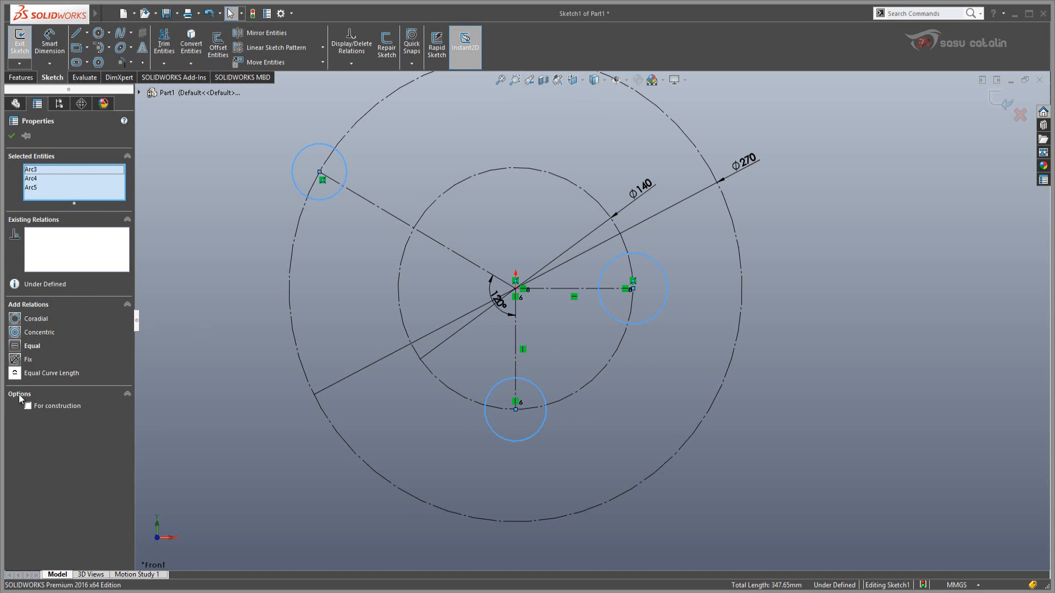
pyautogui.click(14, 346)
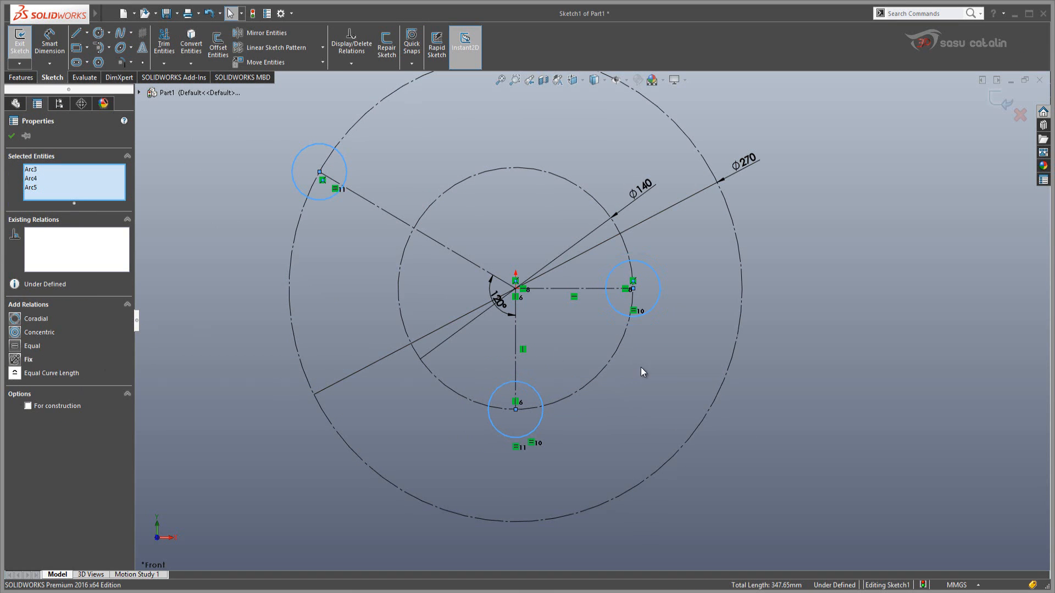
pyautogui.click(561, 370)
# Dimension the diameter of the circle on the horizontal centreline as 9.5*2, giving 19 mm
pyautogui.press('d')
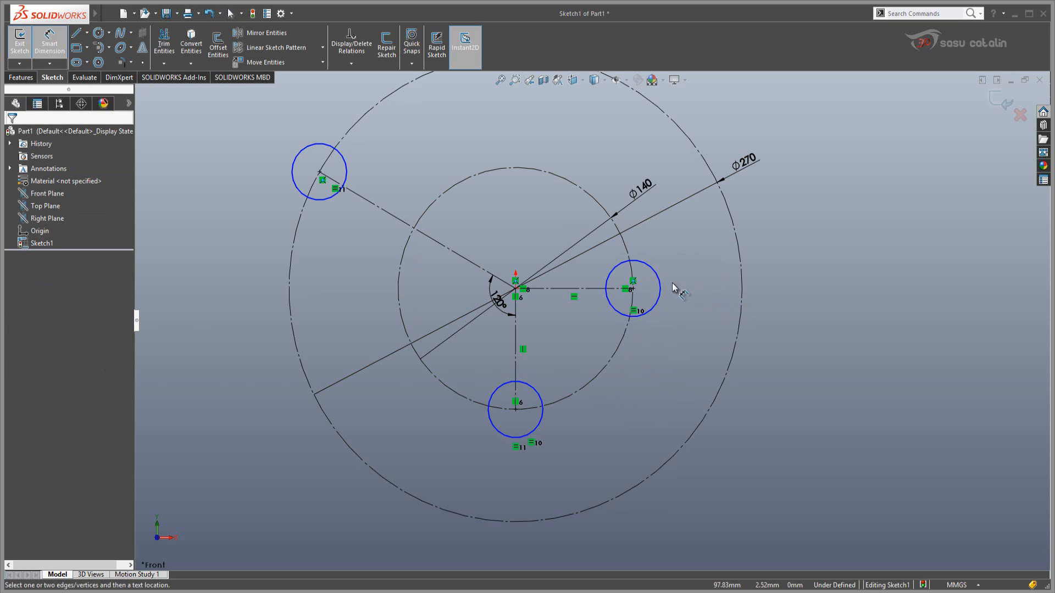
pyautogui.click(658, 277)
pyautogui.click(693, 263)
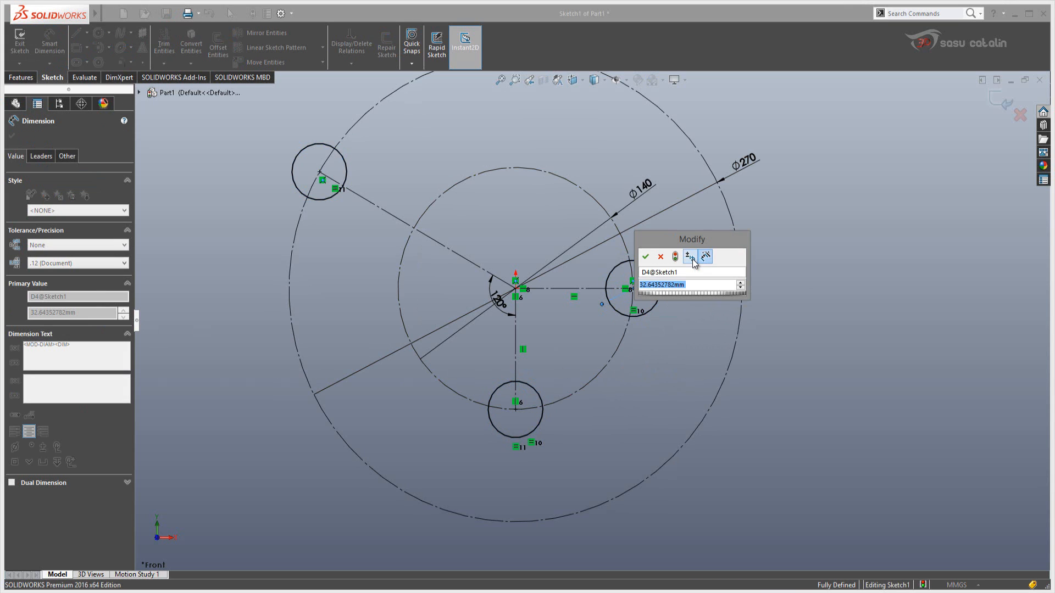
pyautogui.write('9.5')
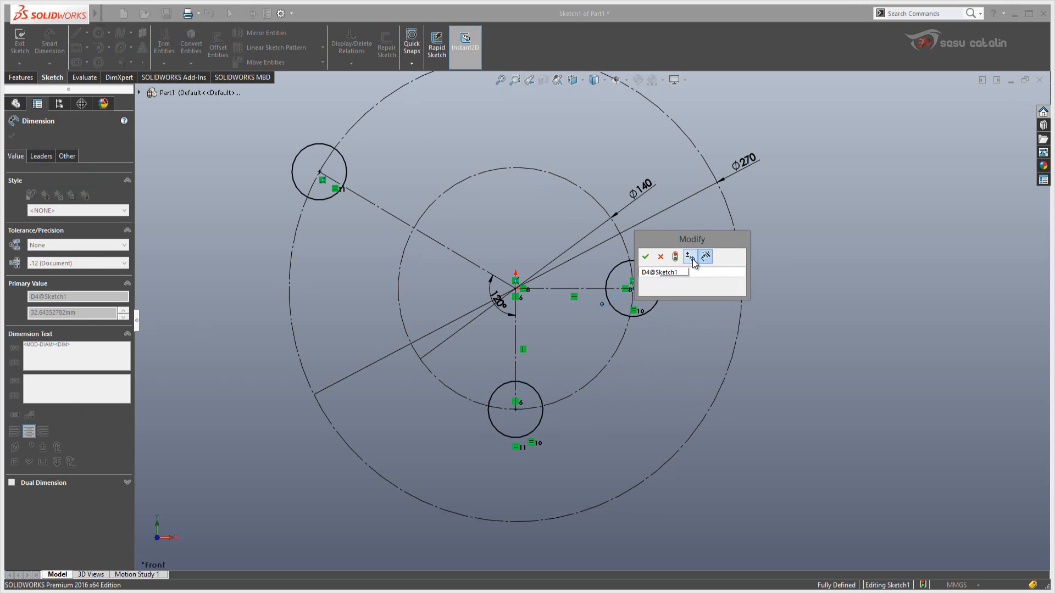
pyautogui.write('*2')
pyautogui.press('Return')
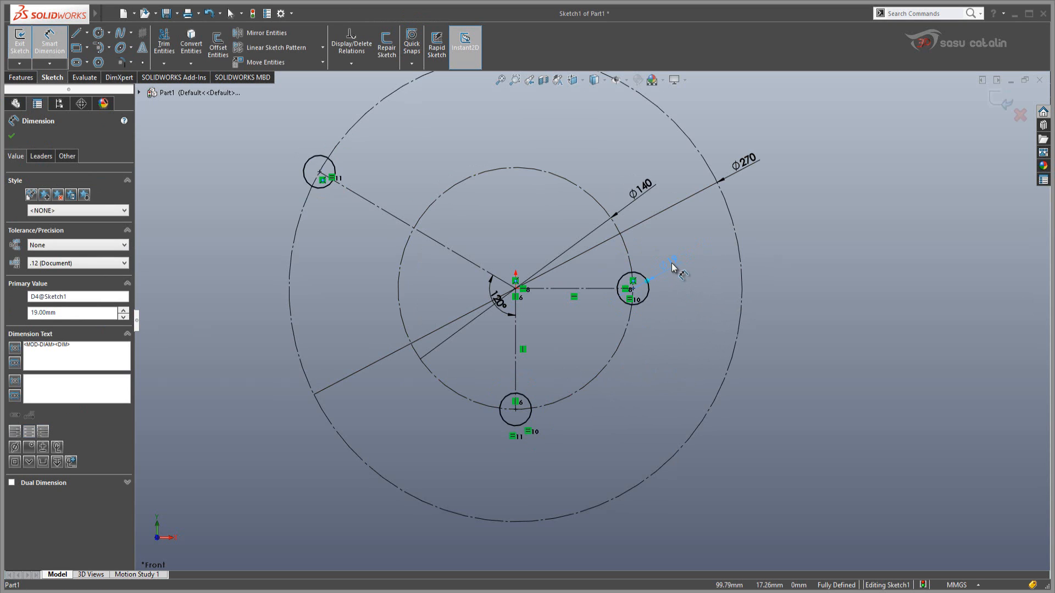
pyautogui.scroll(-2, 551, 360)
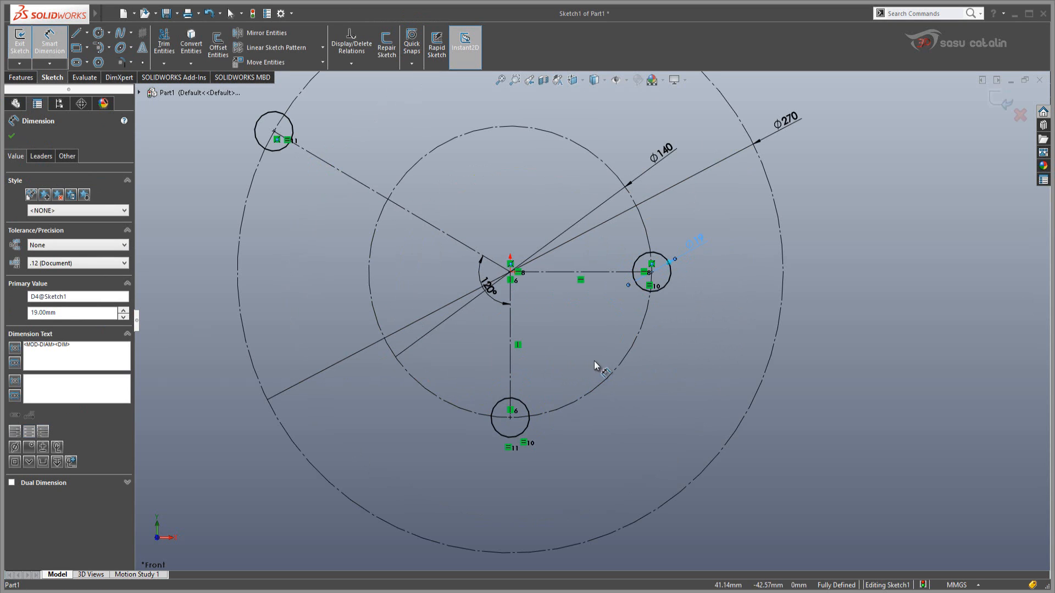
pyautogui.press('Escape')
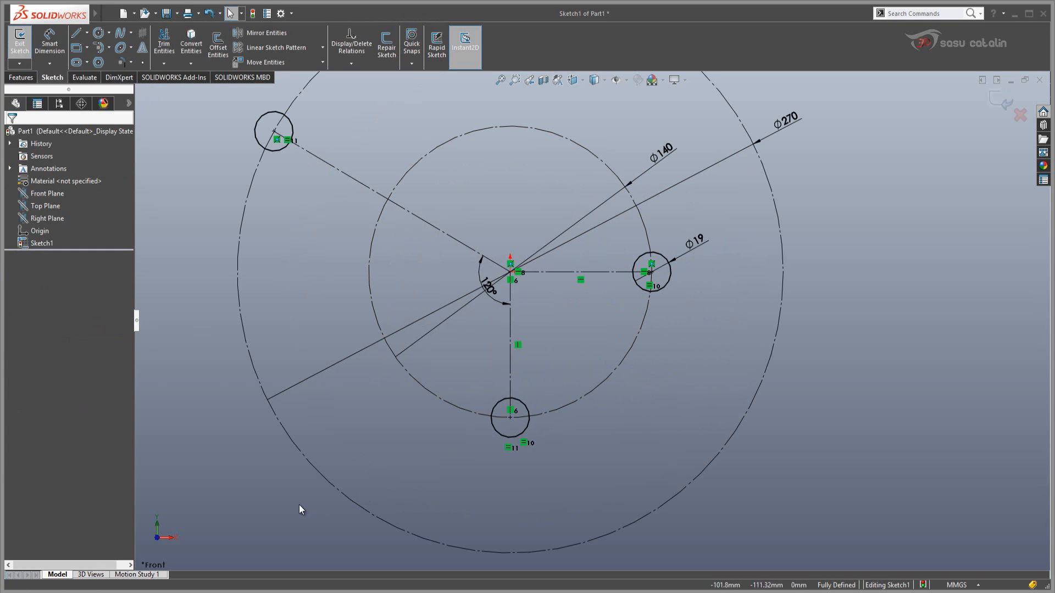
# Consult the reference drawing and sketch a steep line to the right of the vertical centreline, from beside the lower circle up towards the hub
pyautogui.hotkey('alt', 'Tab')
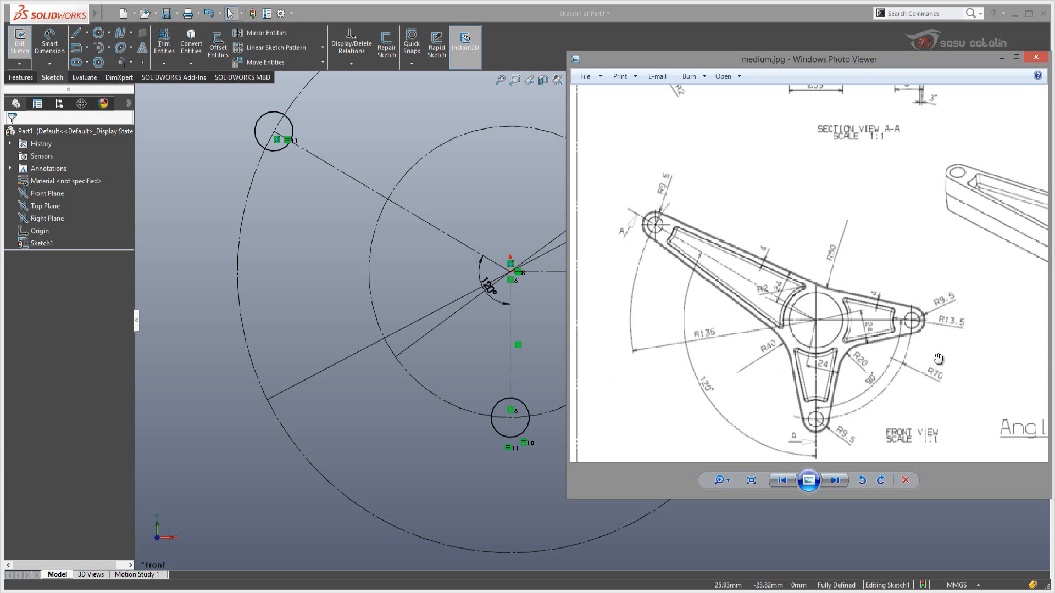
pyautogui.click(493, 361)
pyautogui.click(626, 358)
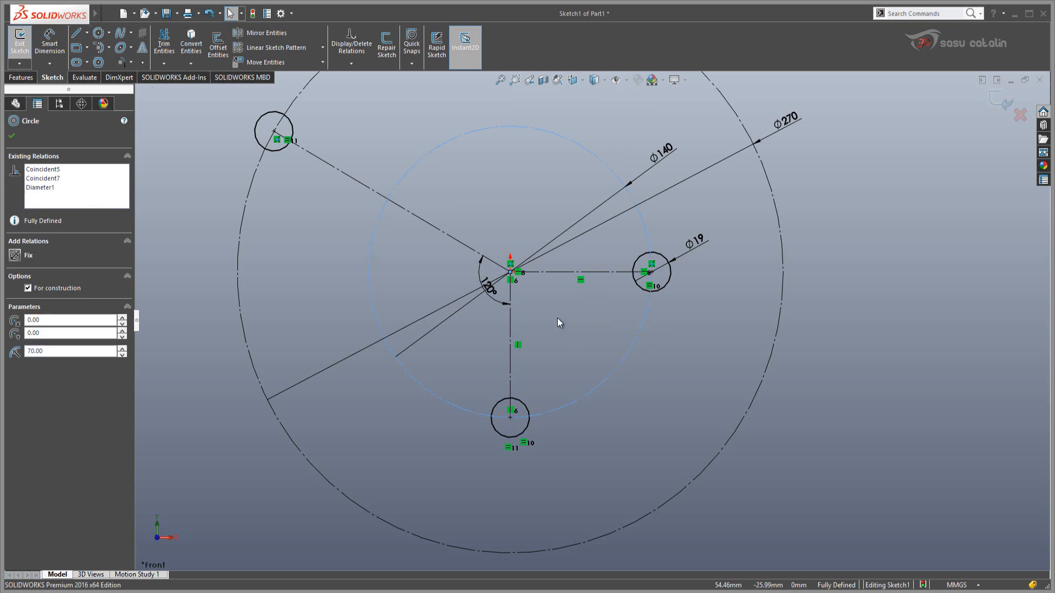
pyautogui.press('l')
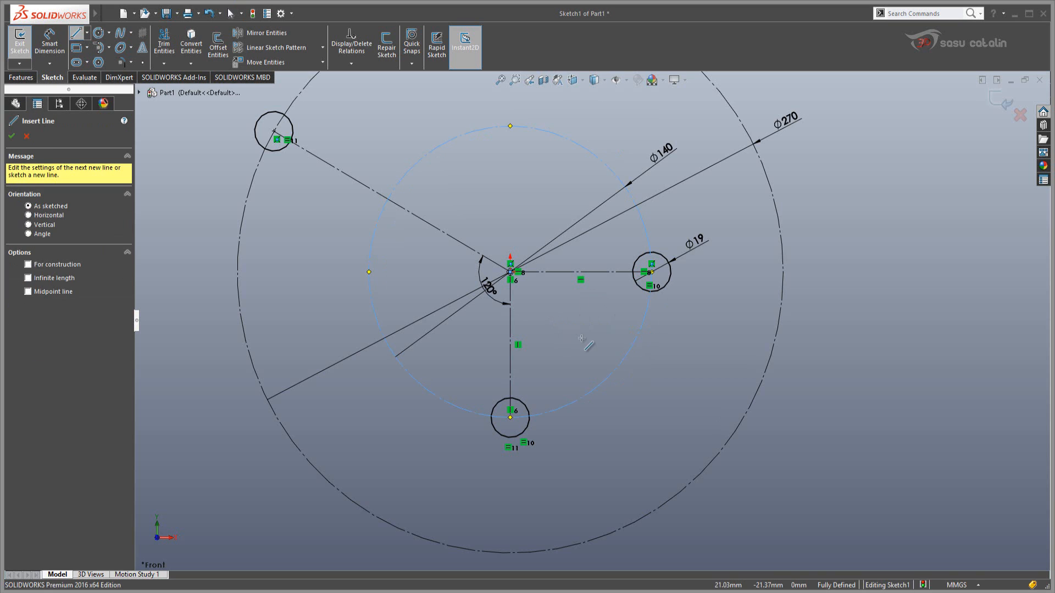
pyautogui.click(538, 428)
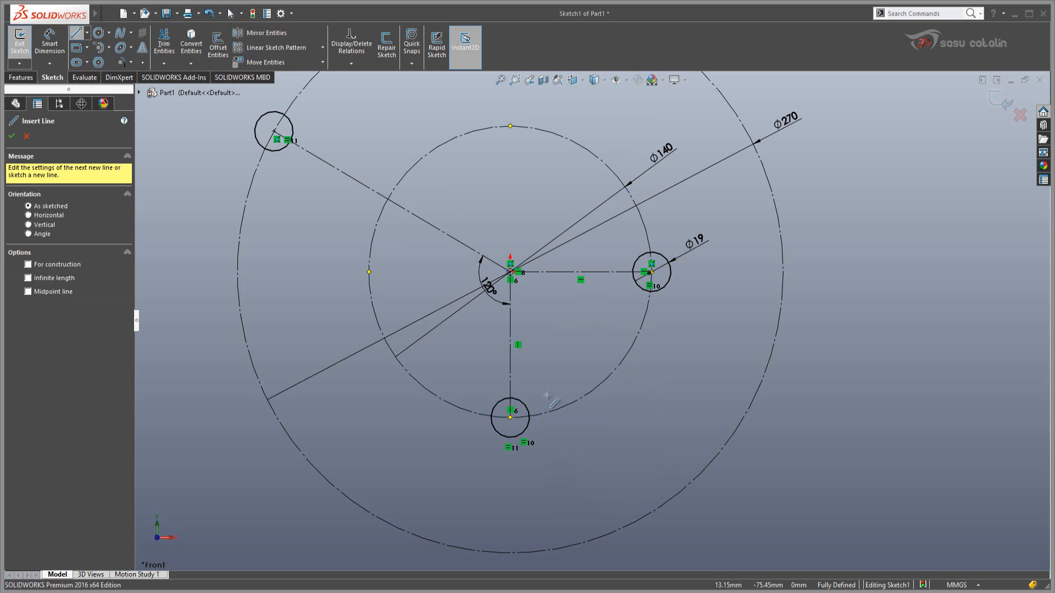
pyautogui.click(560, 329)
pyautogui.press('Escape')
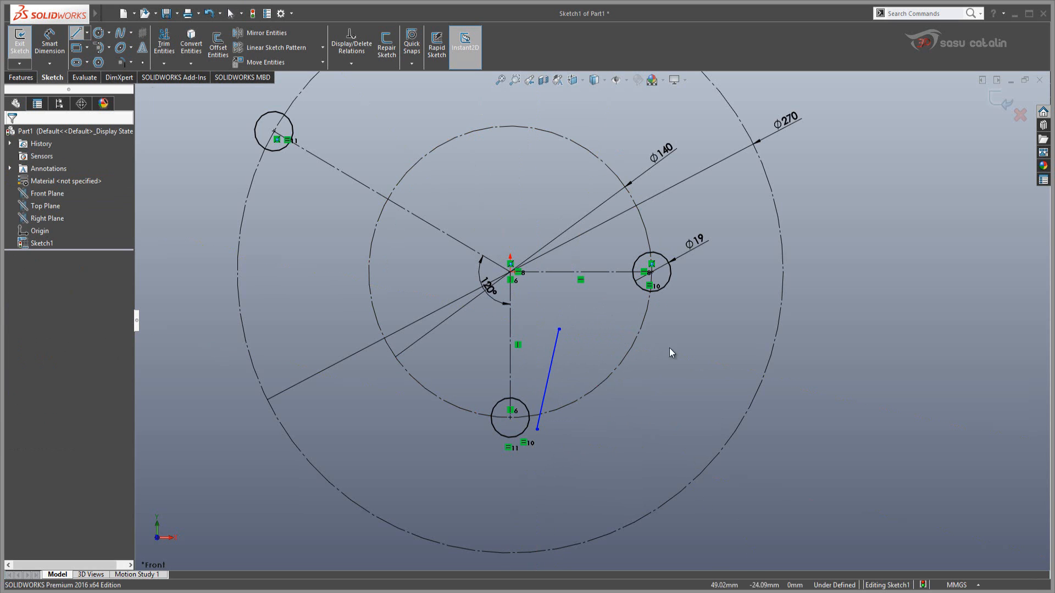
# Sketch two separate slanted lines flanking the horizontal centreline, one about 37 mm long below it and one above it
pyautogui.moveTo(706, 335); pyautogui.dragTo(665, 319, button='right')
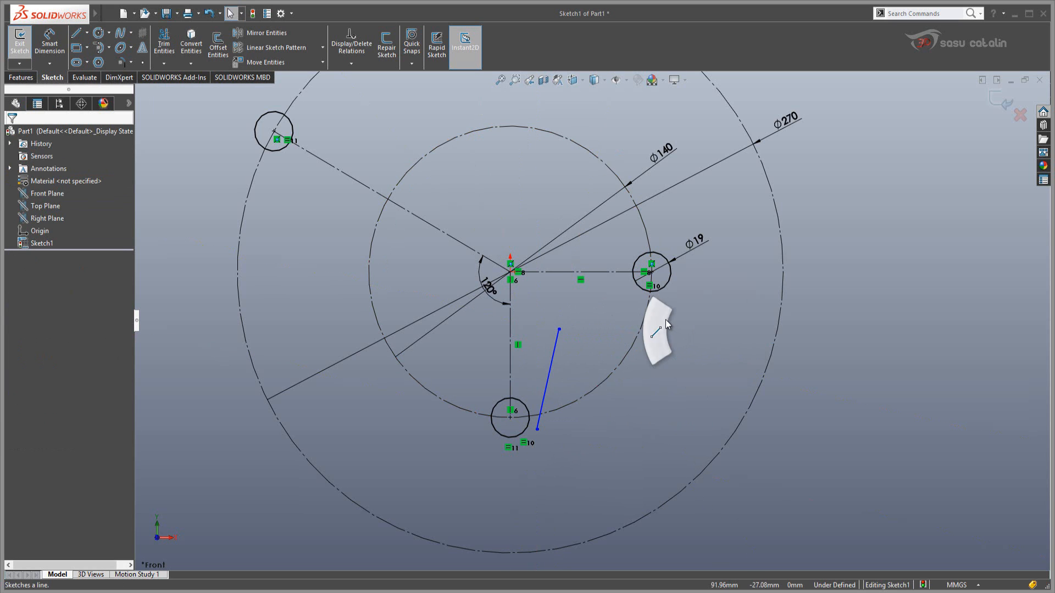
pyautogui.click(594, 311)
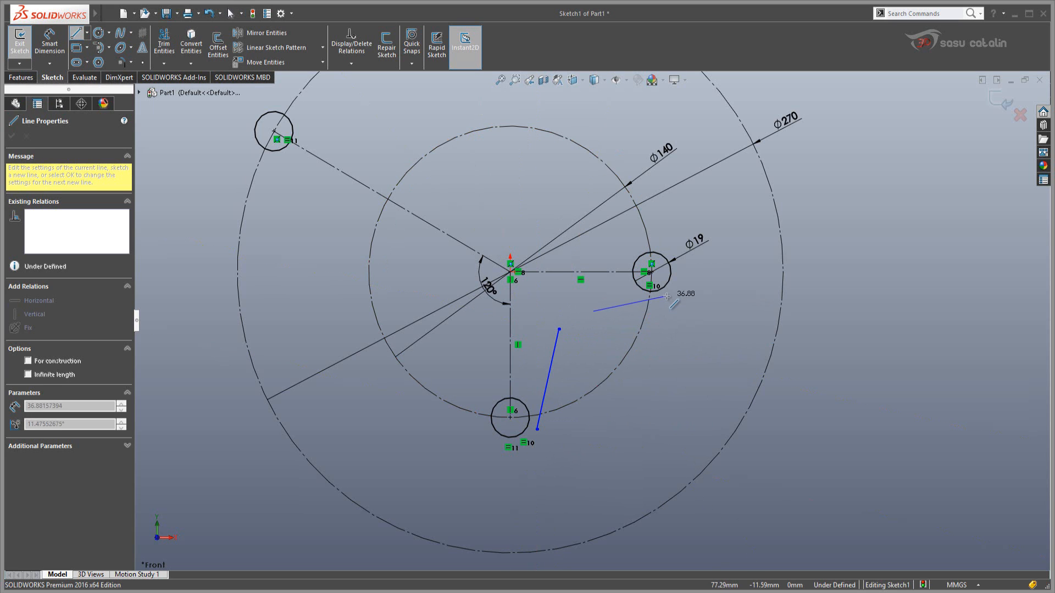
pyautogui.click(665, 295)
pyautogui.press('Escape')
pyautogui.moveTo(728, 304); pyautogui.dragTo(671, 294, button='right')
pyautogui.click(655, 247)
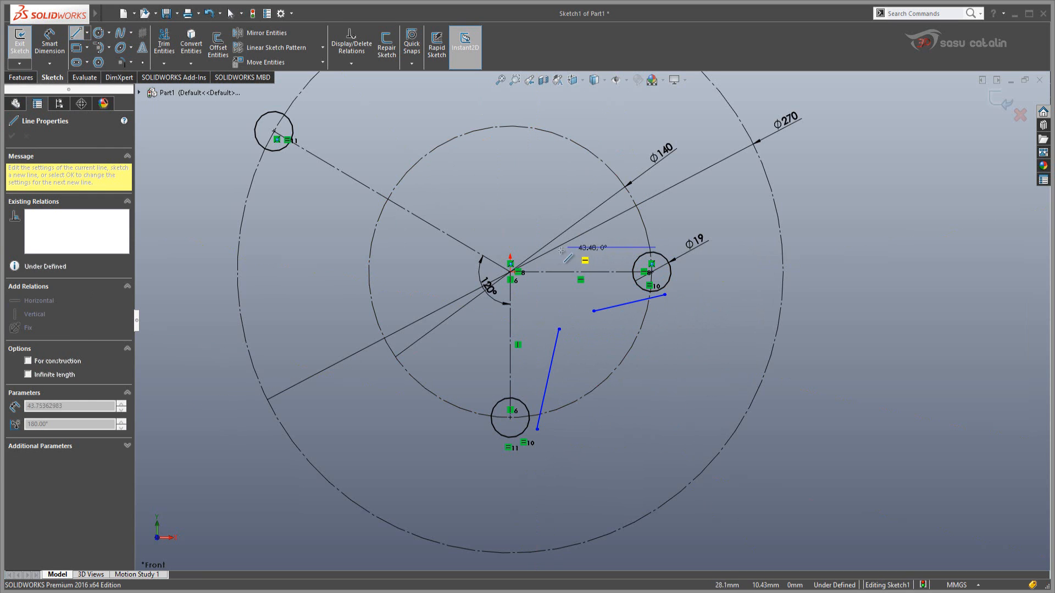
pyautogui.click(555, 233)
pyautogui.press('Escape')
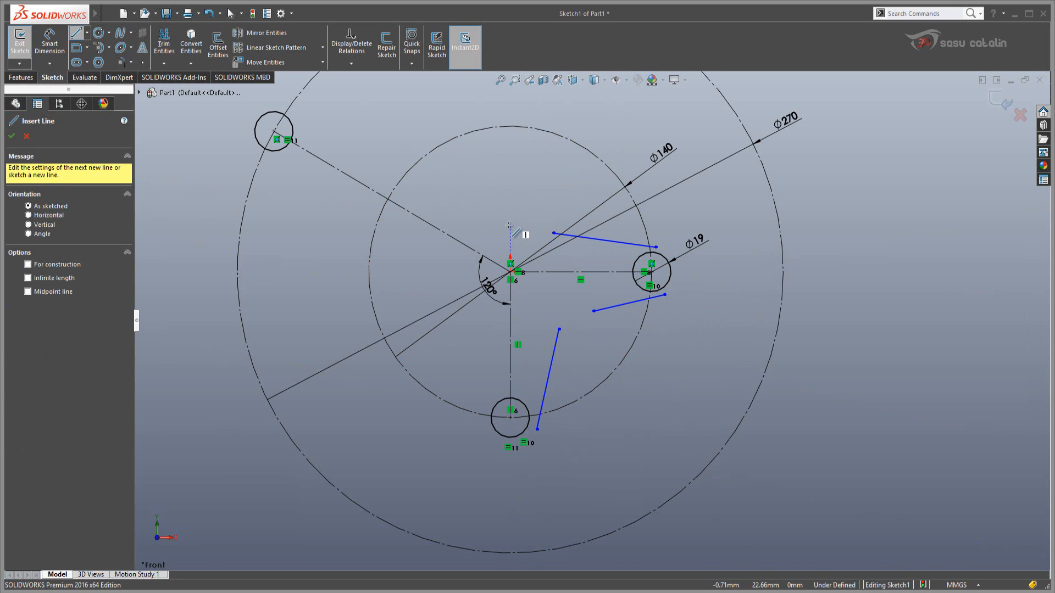
# Sketch two separate lines flanking the 120° slanted centreline, a long one above it and one about 92 mm long below it
pyautogui.click(517, 211)
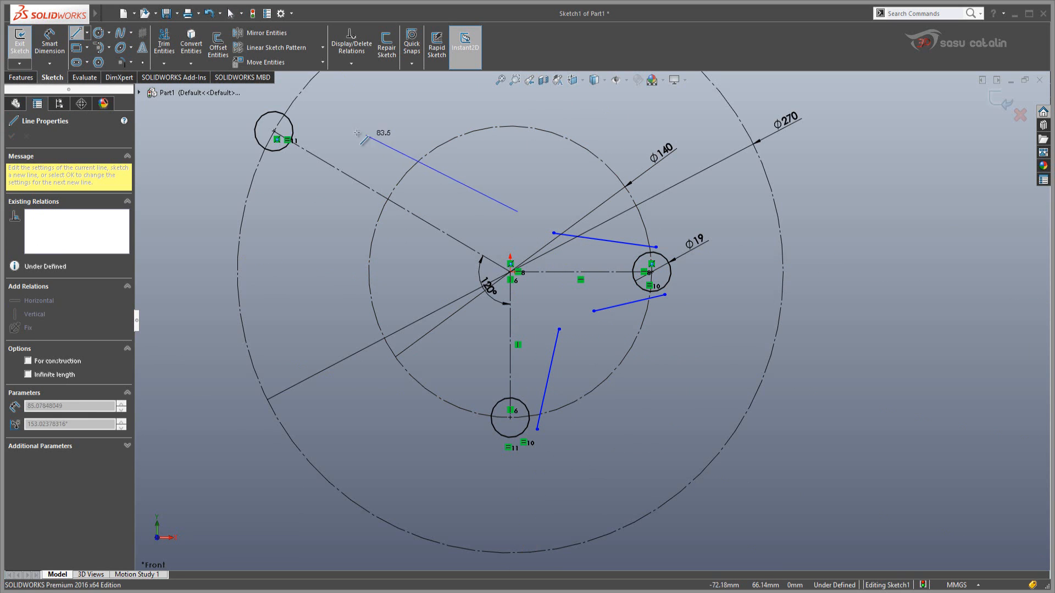
pyautogui.click(319, 125)
pyautogui.press('Escape')
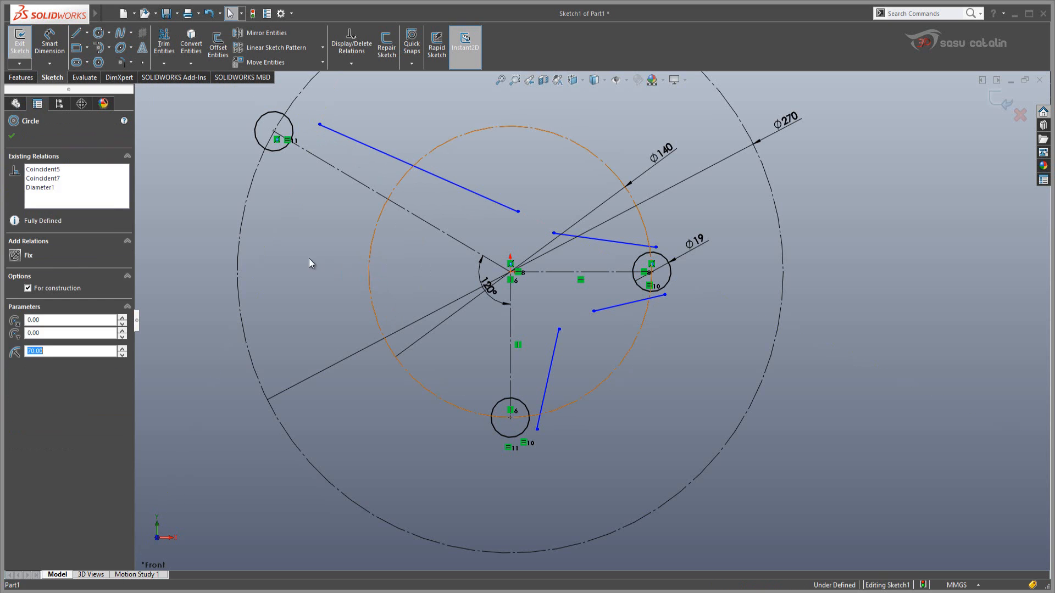
pyautogui.press('Escape')
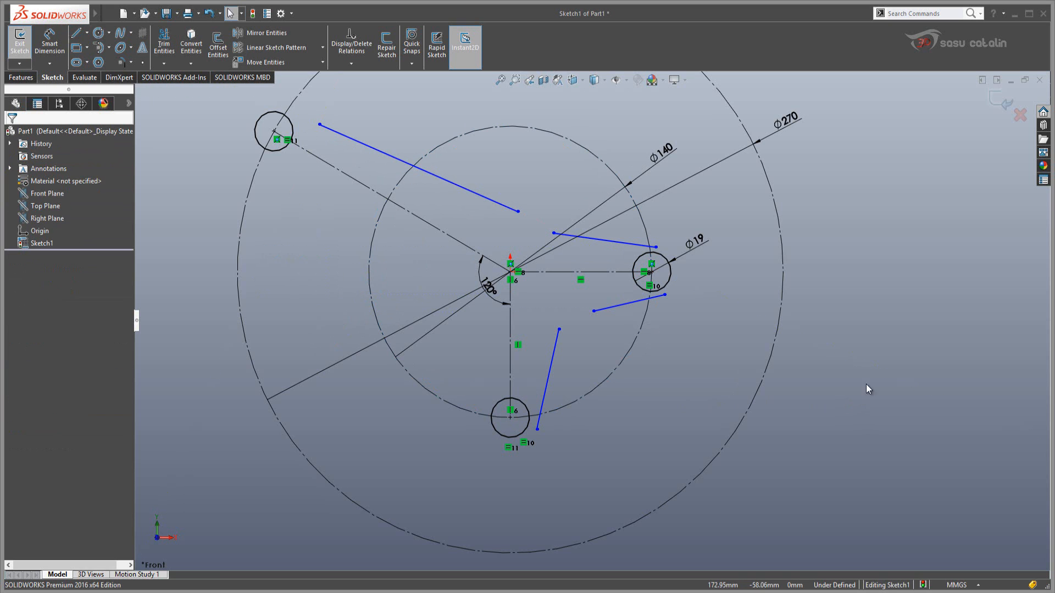
pyautogui.moveTo(878, 347); pyautogui.dragTo(813, 344, button='right')
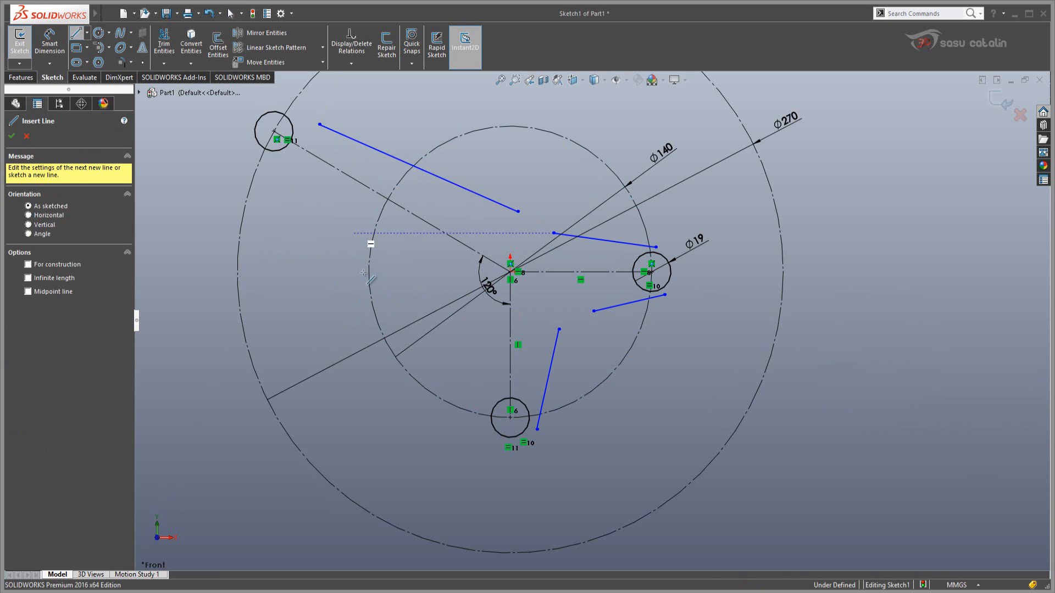
pyautogui.click(274, 171)
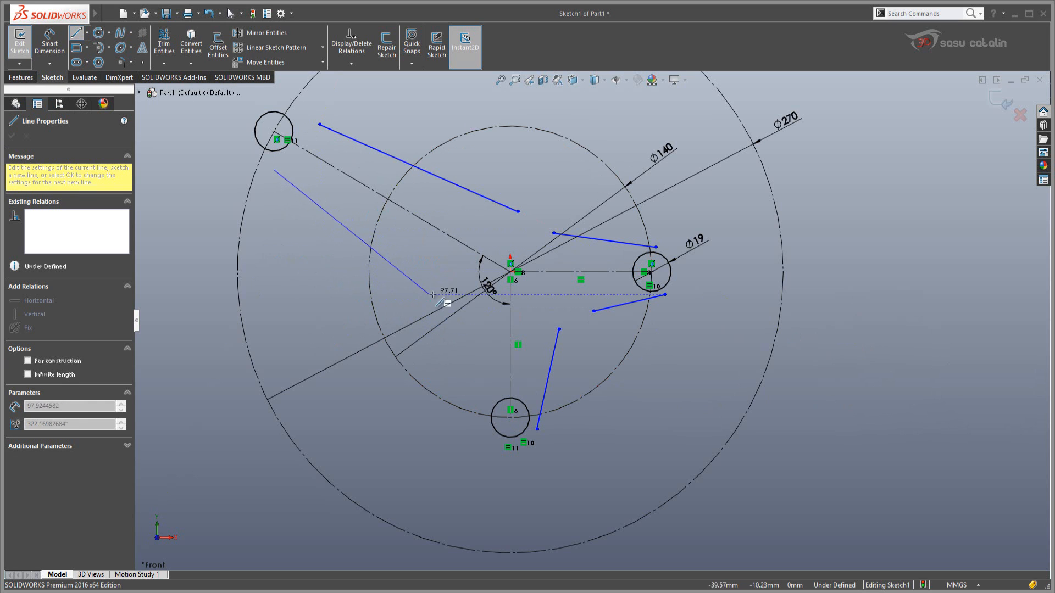
pyautogui.click(427, 279)
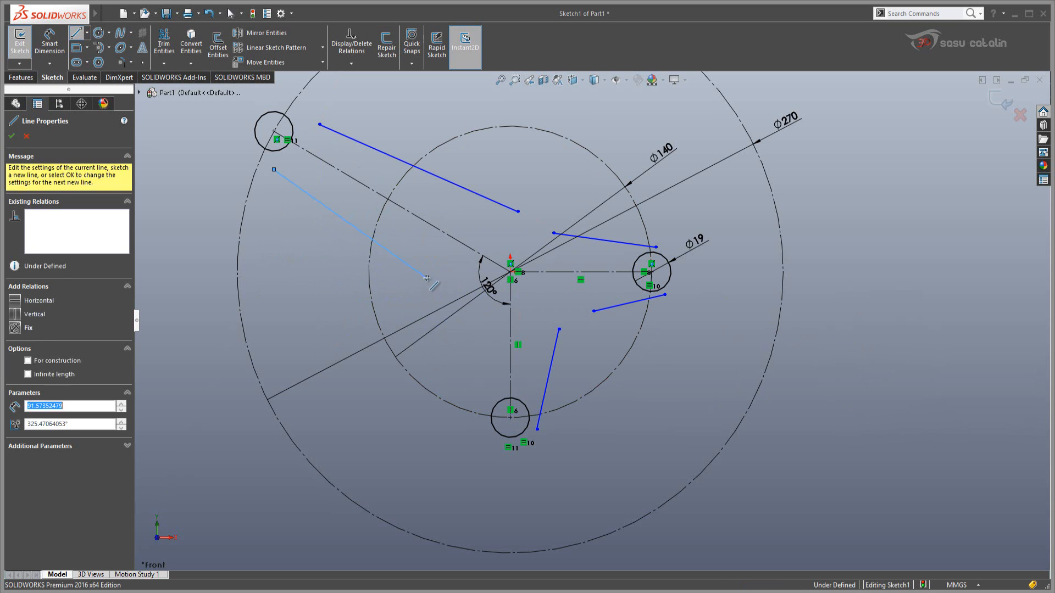
pyautogui.press('Escape')
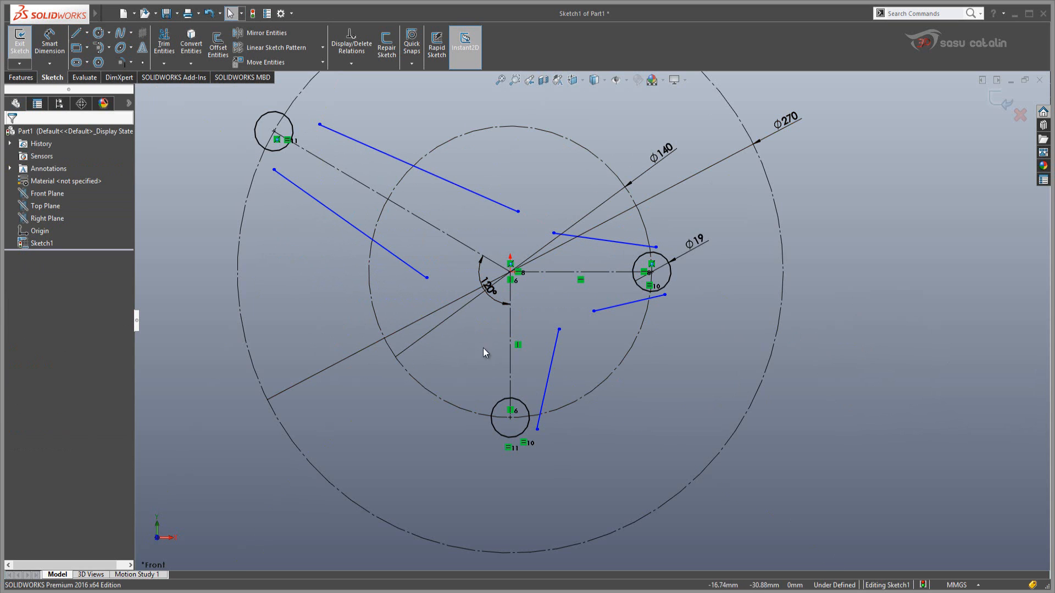
# Sketch a steep line to the left of the vertical centreline, ending beside the lower circle
pyautogui.moveTo(737, 346); pyautogui.dragTo(664, 341, button='right')
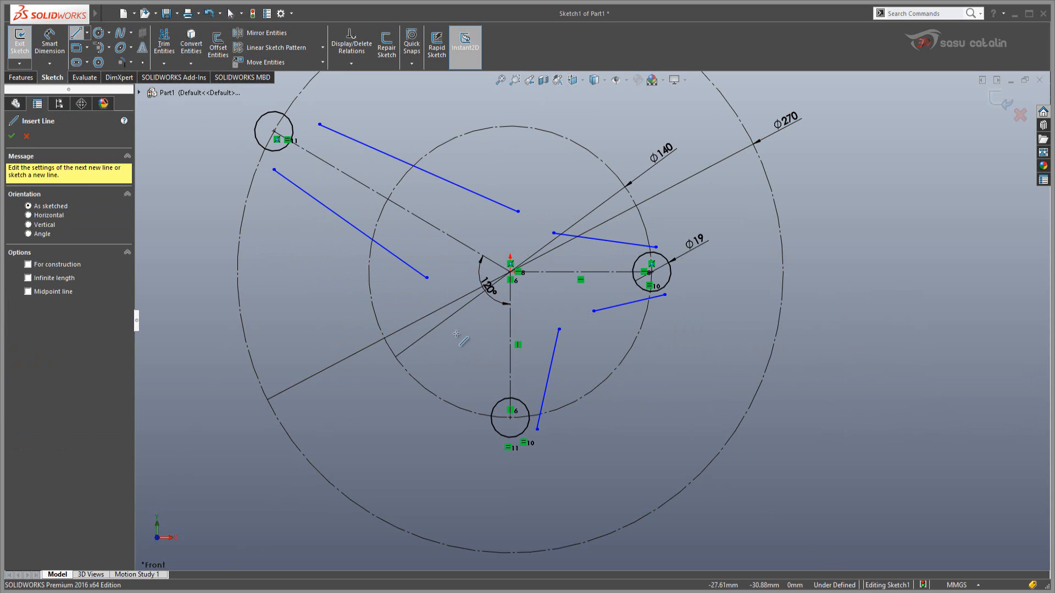
pyautogui.click(459, 329)
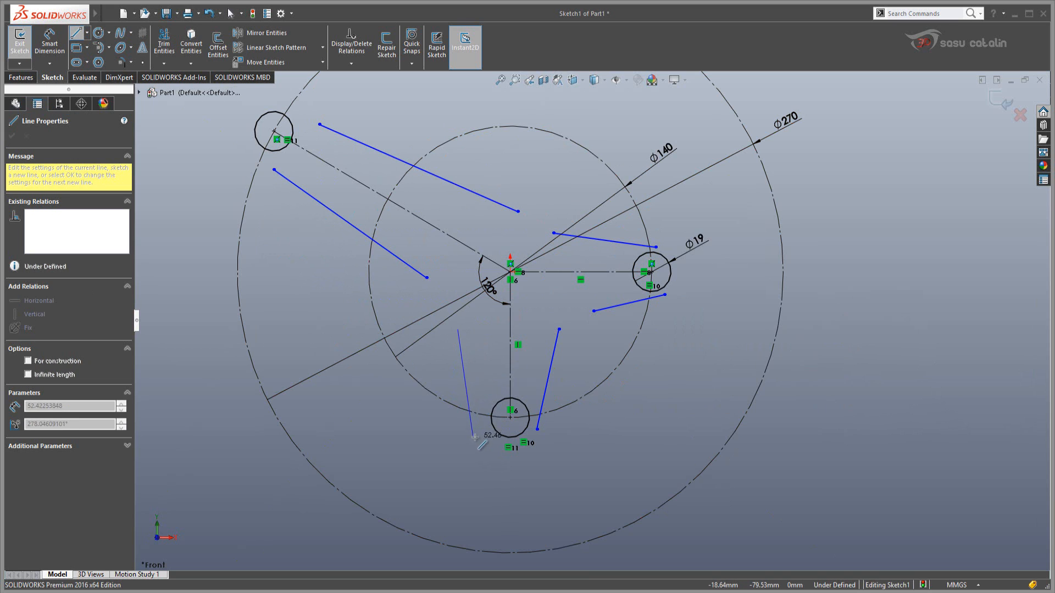
pyautogui.click(478, 407)
pyautogui.press('Escape')
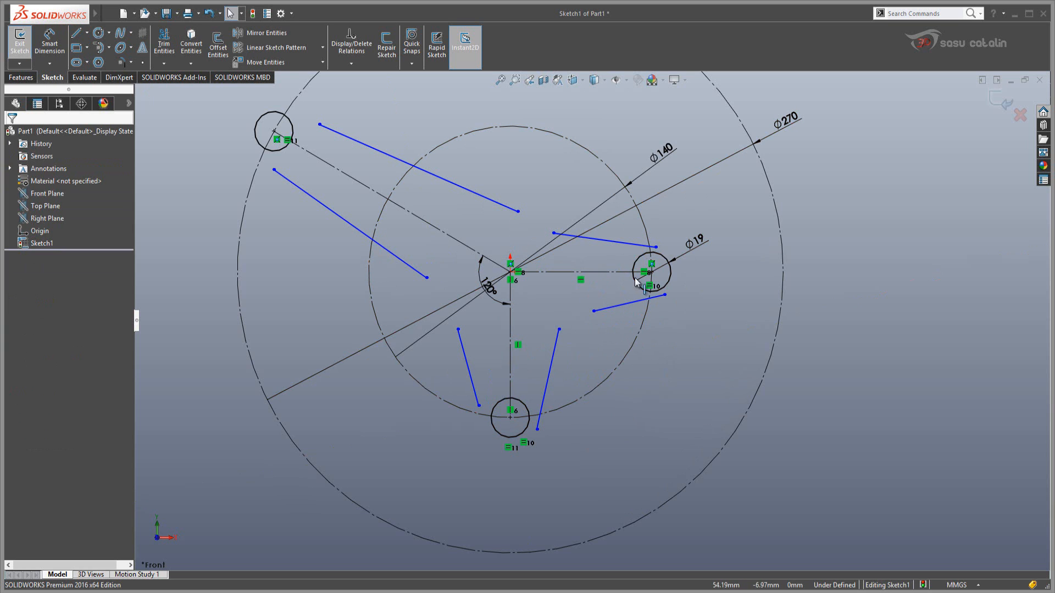
# Make the lower endpoint of the line right of the vertical centreline coincident with the lower circle
pyautogui.scroll(-2, 574, 308)
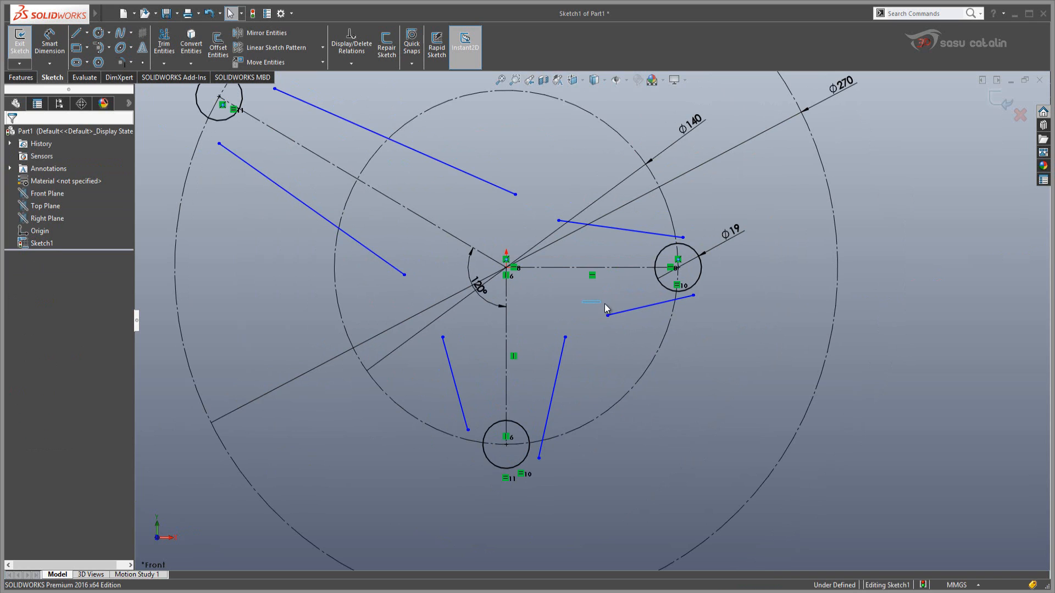
pyautogui.moveTo(606, 327); pyautogui.dragTo(603, 328)
pyautogui.press('alt')
pyautogui.press('Escape')
pyautogui.click(538, 459)
pyautogui.keyDown('ctrl'); pyautogui.click(522, 461); pyautogui.keyUp('ctrl')
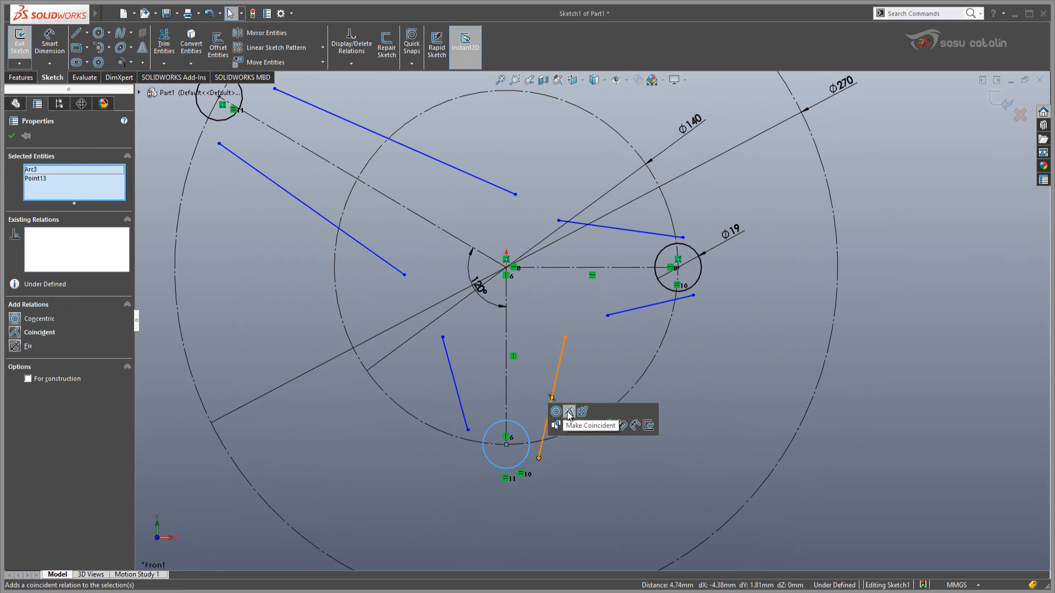
pyautogui.click(569, 413)
pyautogui.click(436, 464)
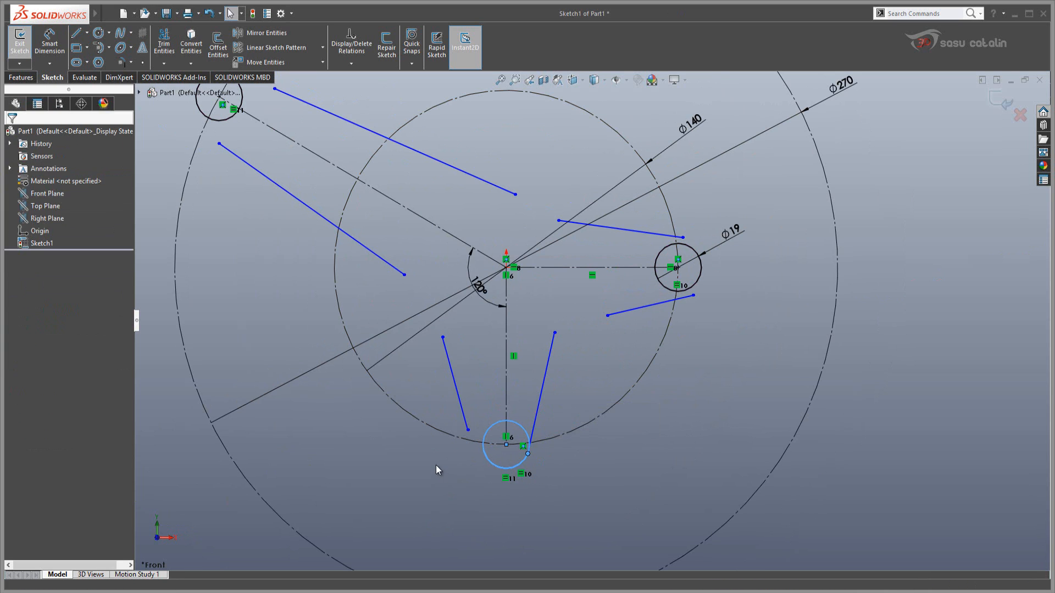
# Make the lower endpoint of the line left of the vertical centreline coincident with the lower circle and slide it slightly down the circle
pyautogui.click(468, 430)
pyautogui.keyDown('ctrl'); pyautogui.click(491, 462); pyautogui.keyUp('ctrl')
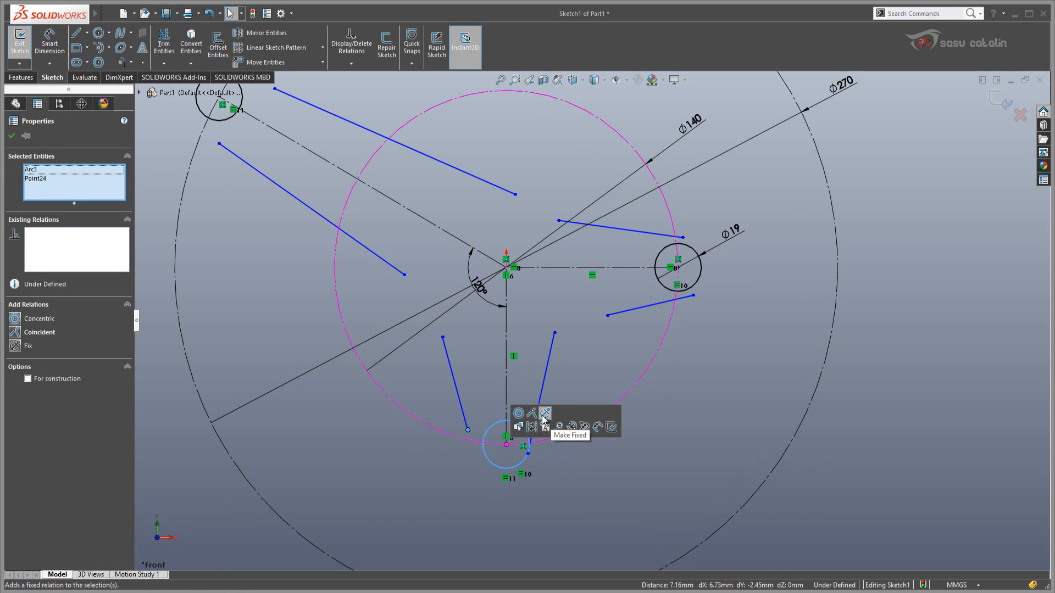
pyautogui.click(532, 413)
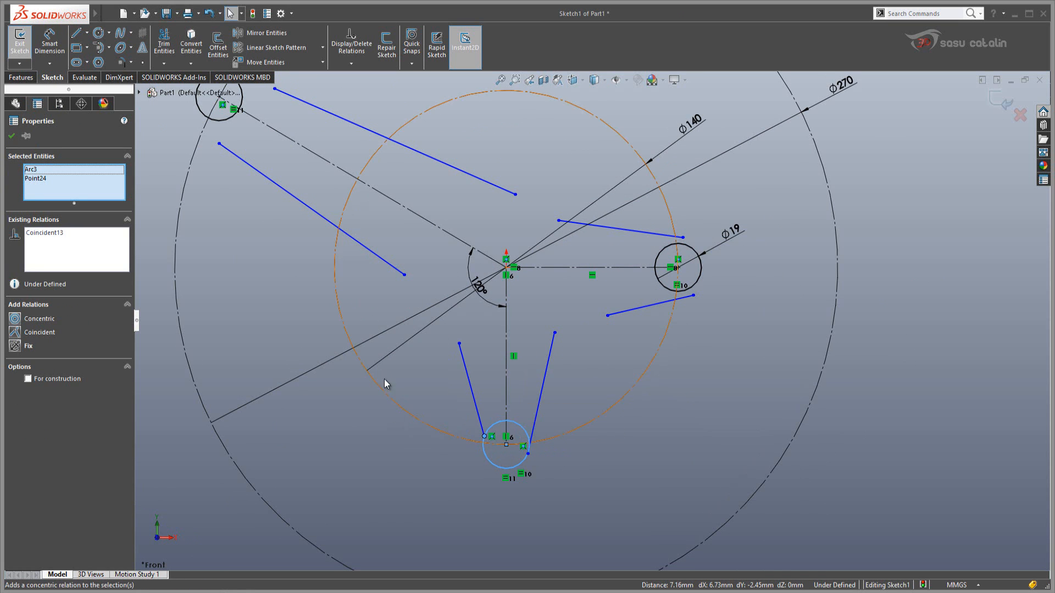
pyautogui.click(484, 436)
pyautogui.click(460, 459)
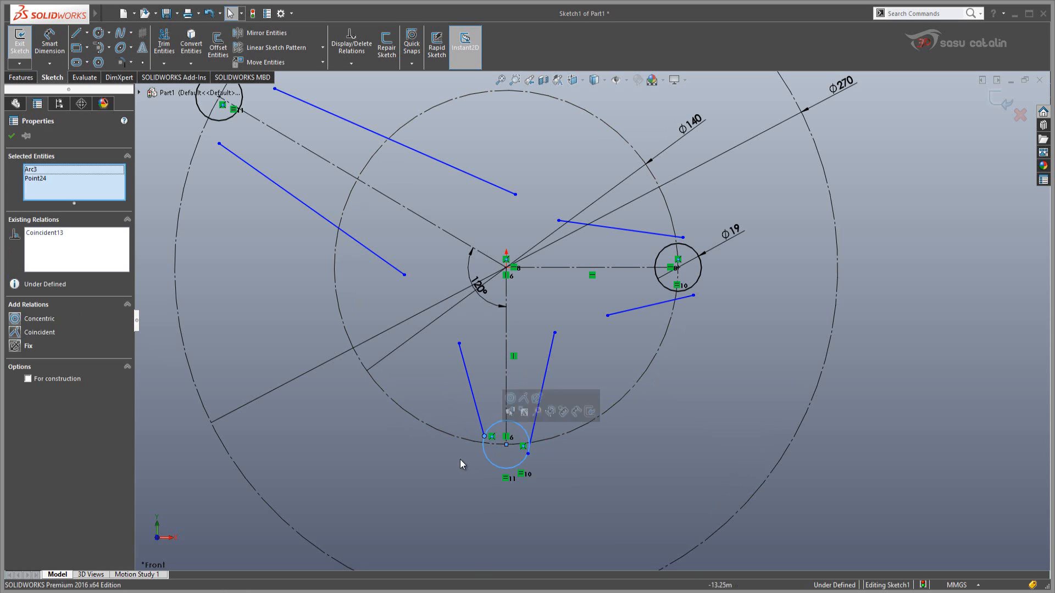
pyautogui.moveTo(485, 438); pyautogui.dragTo(484, 457)
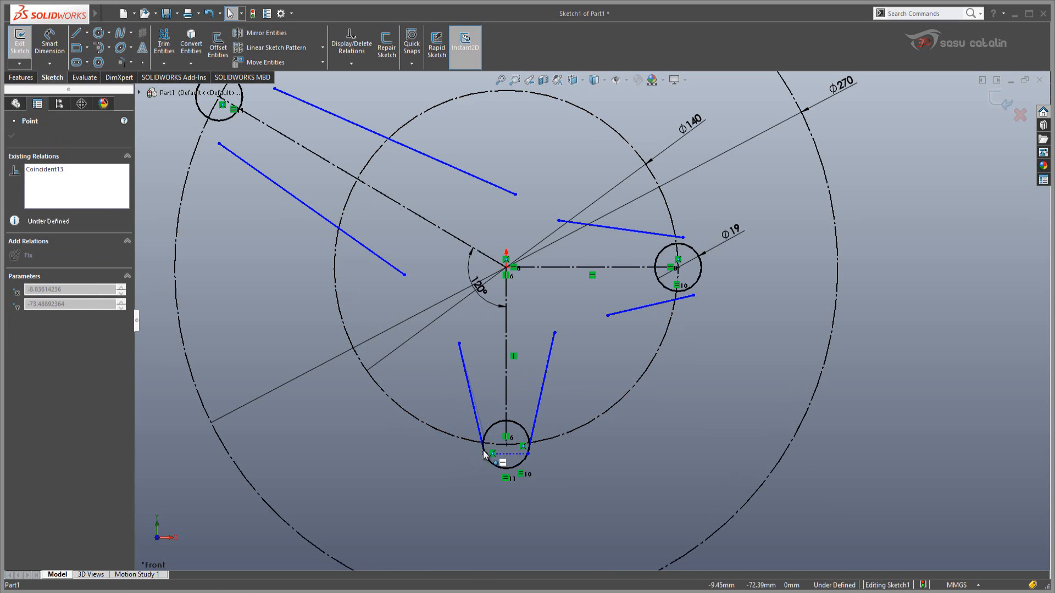
pyautogui.click(359, 460)
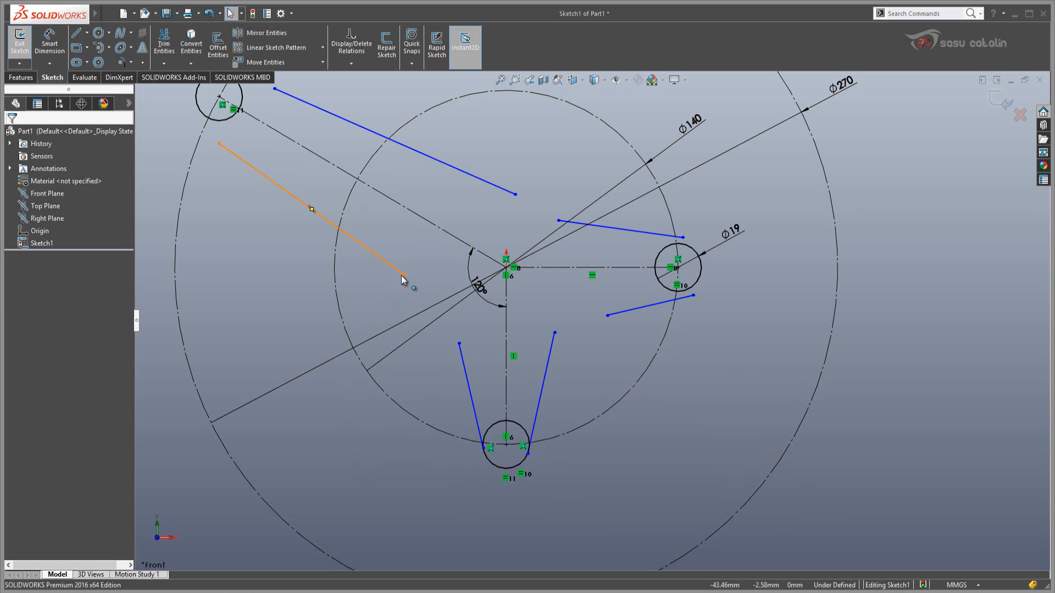
# Make the outer endpoint of the line below the slanted centreline coincident with the arm-end circle and move its inner end closer to the hub
pyautogui.press('alt')
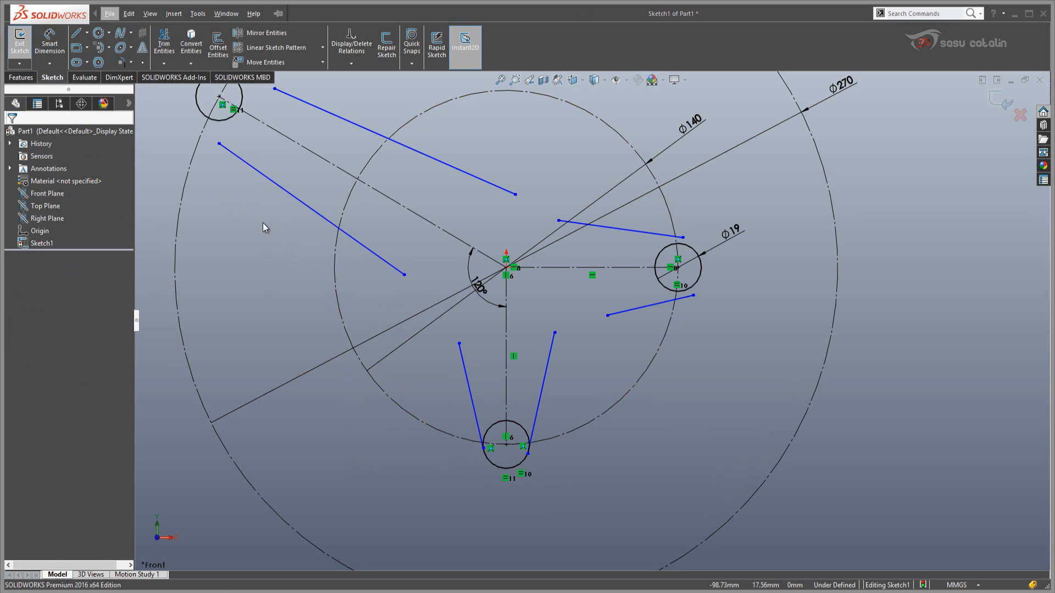
pyautogui.scroll(2, 262, 220)
pyautogui.click(333, 202)
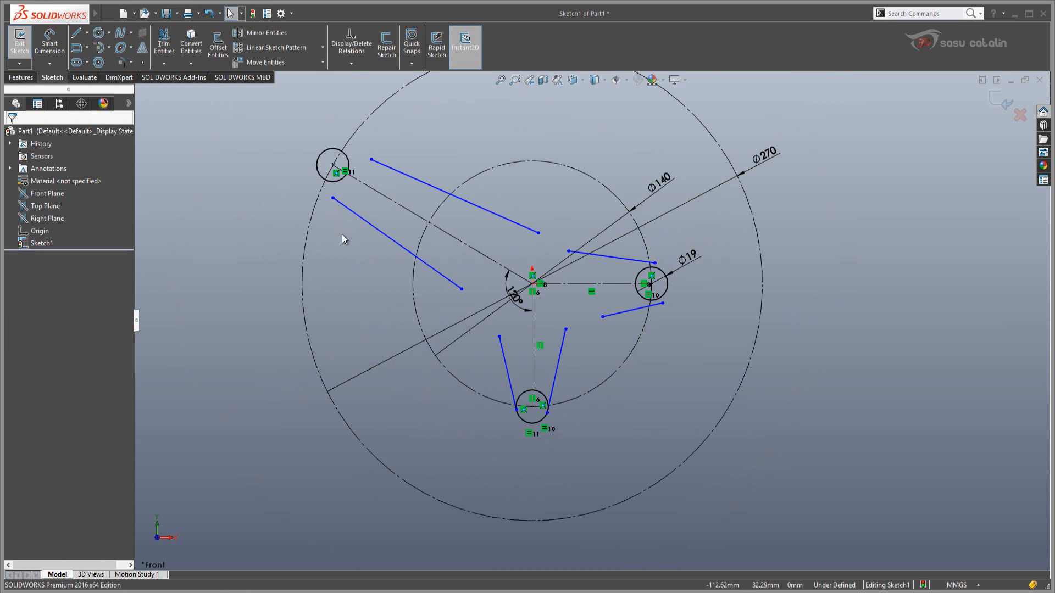
pyautogui.click(333, 198)
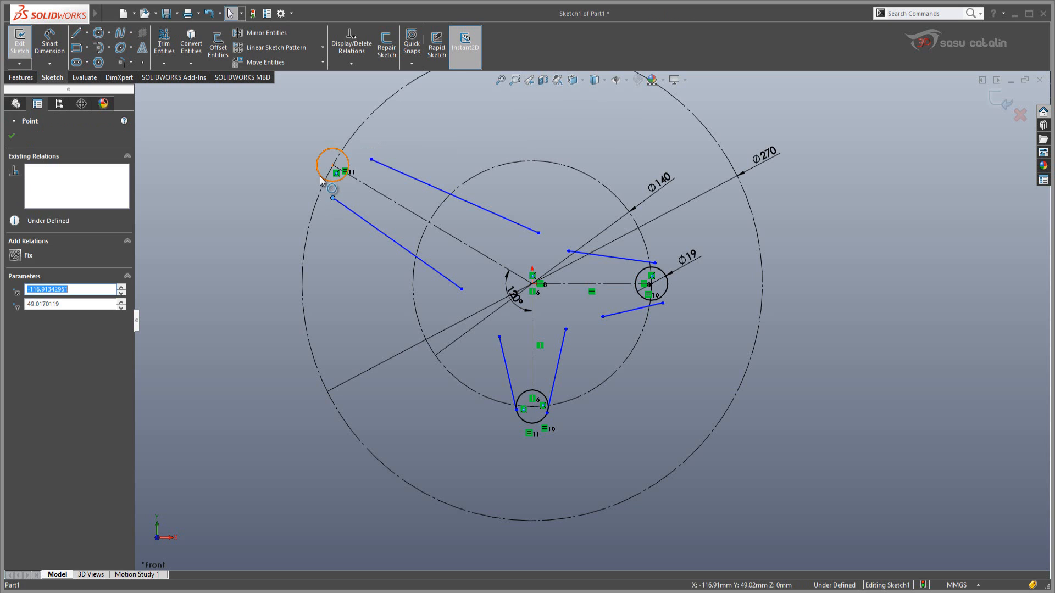
pyautogui.keyDown('ctrl'); pyautogui.click(323, 179); pyautogui.keyUp('ctrl')
pyautogui.click(364, 128)
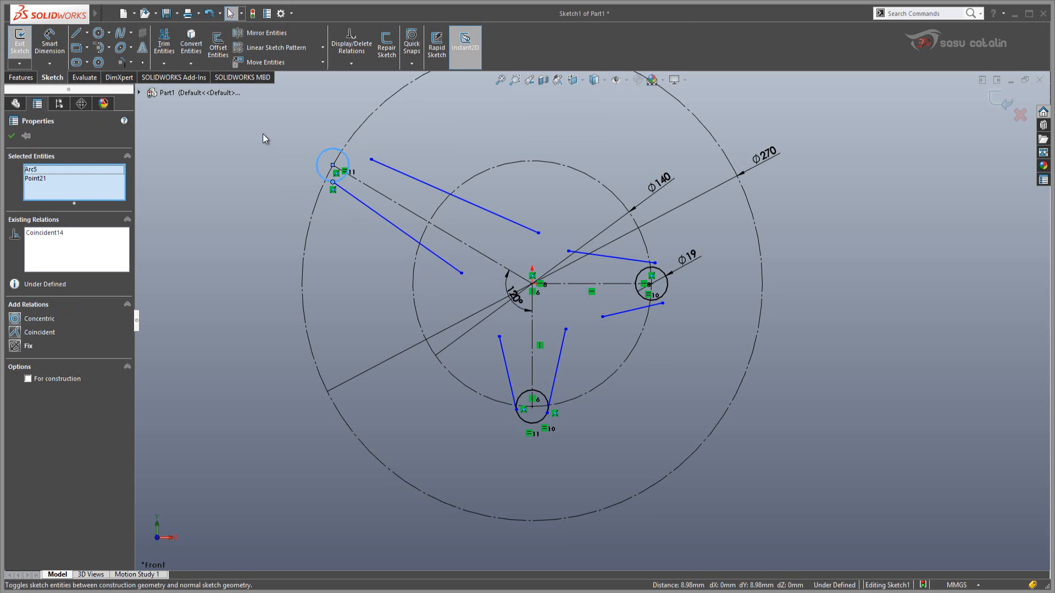
pyautogui.press('Escape')
pyautogui.moveTo(461, 273); pyautogui.dragTo(478, 294)
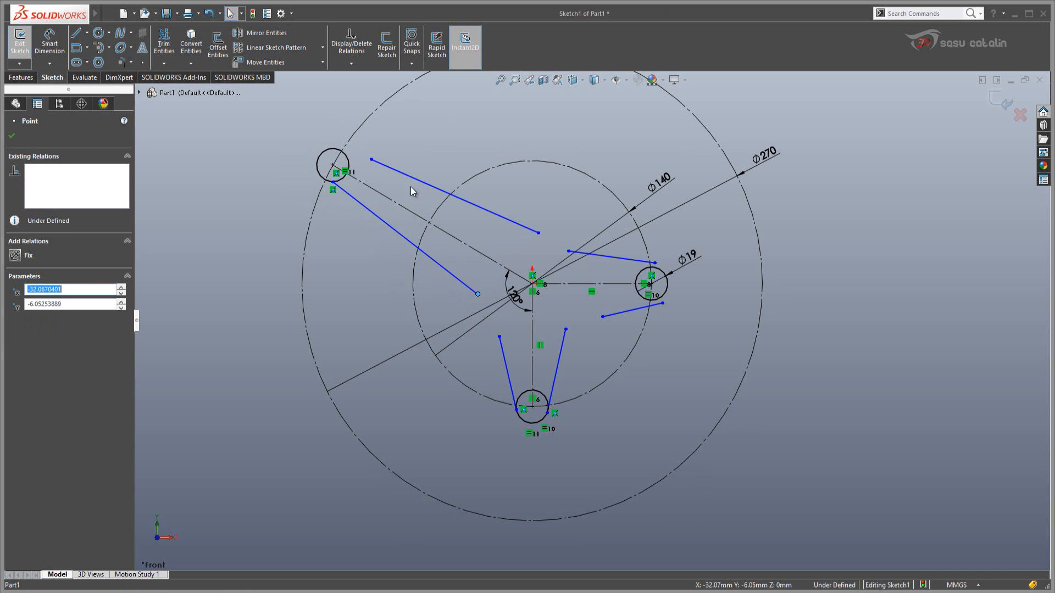
# Make the outer endpoint of the line above the slanted centreline coincident with the arm-end circle and slide it slightly up the circle
pyautogui.click(374, 144)
pyautogui.click(371, 159)
pyautogui.keyDown('ctrl'); pyautogui.click(345, 156); pyautogui.keyUp('ctrl')
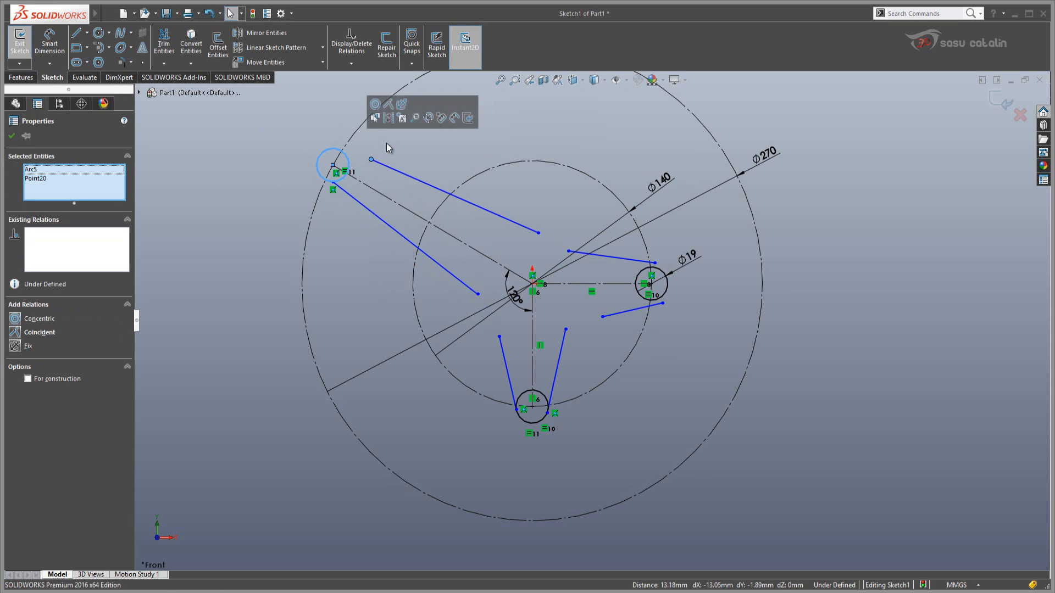
pyautogui.click(390, 104)
pyautogui.click(366, 155)
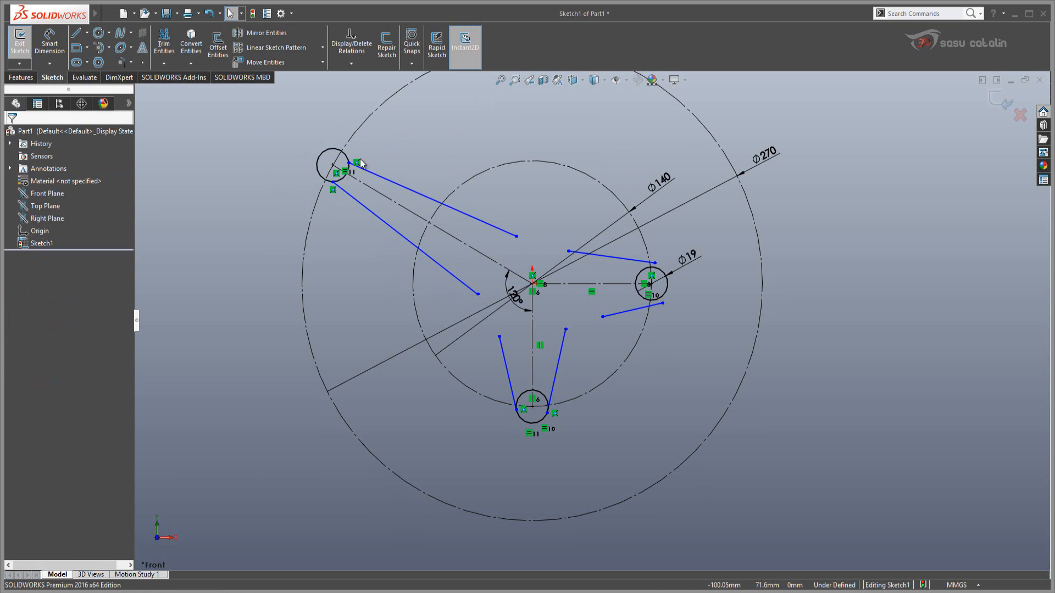
pyautogui.moveTo(350, 161); pyautogui.dragTo(349, 147)
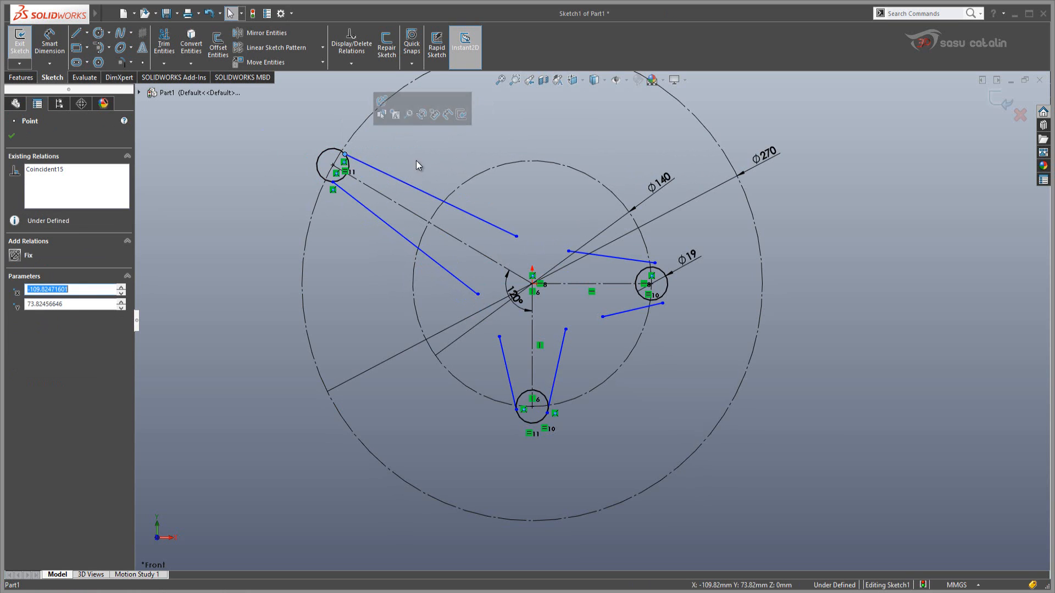
# Move the inner ends of the slanted arm's upper line, both right-arm lines and the lower arm's left line closer to the hub
pyautogui.click(532, 227)
pyautogui.moveTo(517, 238); pyautogui.dragTo(555, 249)
pyautogui.click(567, 251)
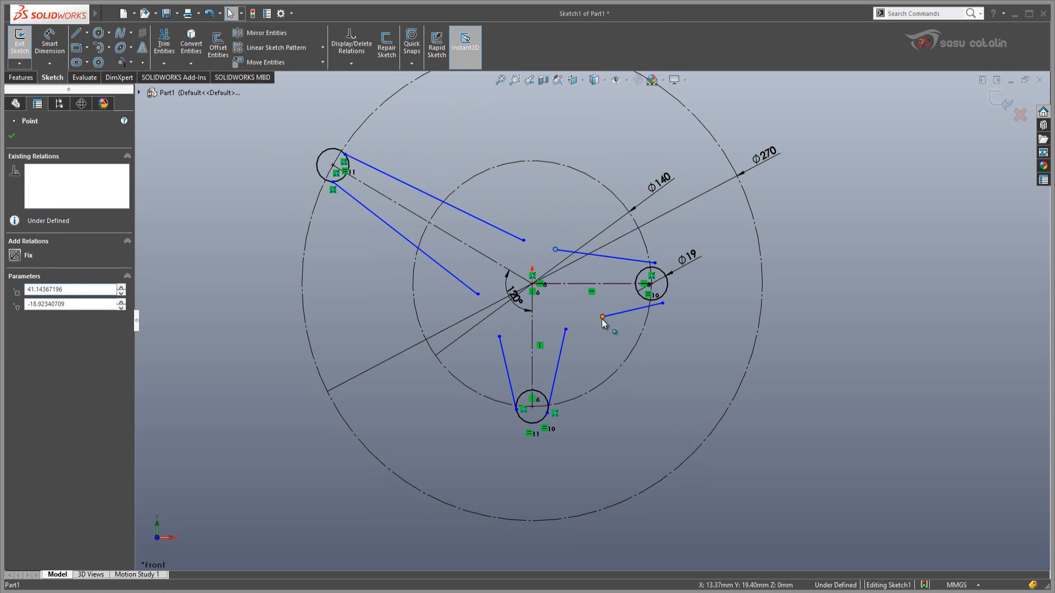
pyautogui.moveTo(603, 317); pyautogui.dragTo(577, 315)
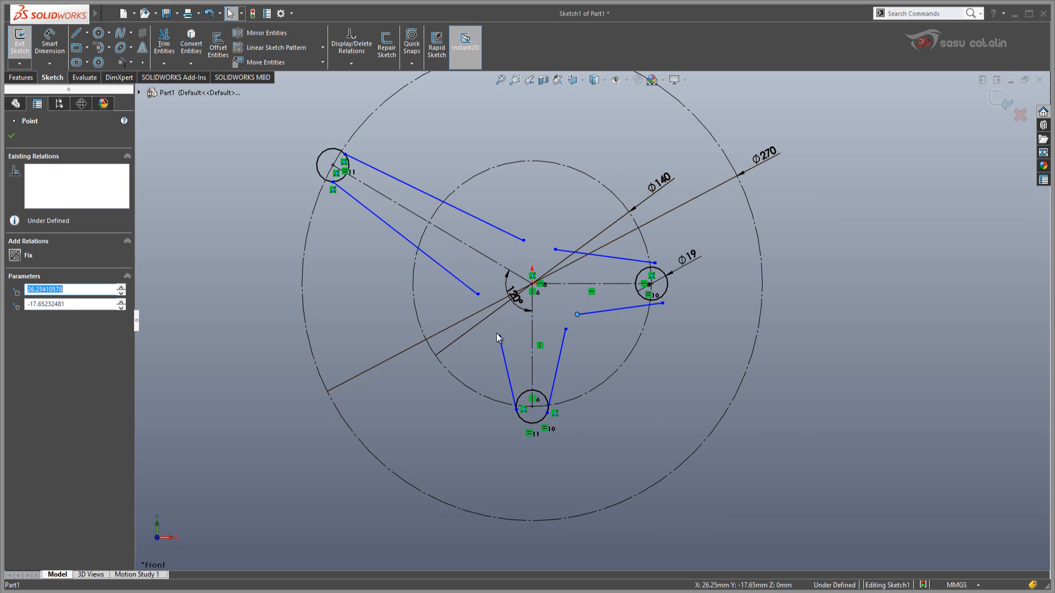
pyautogui.moveTo(499, 336); pyautogui.dragTo(501, 312)
pyautogui.scroll(-1, 532, 345)
pyautogui.scroll(1, 585, 326)
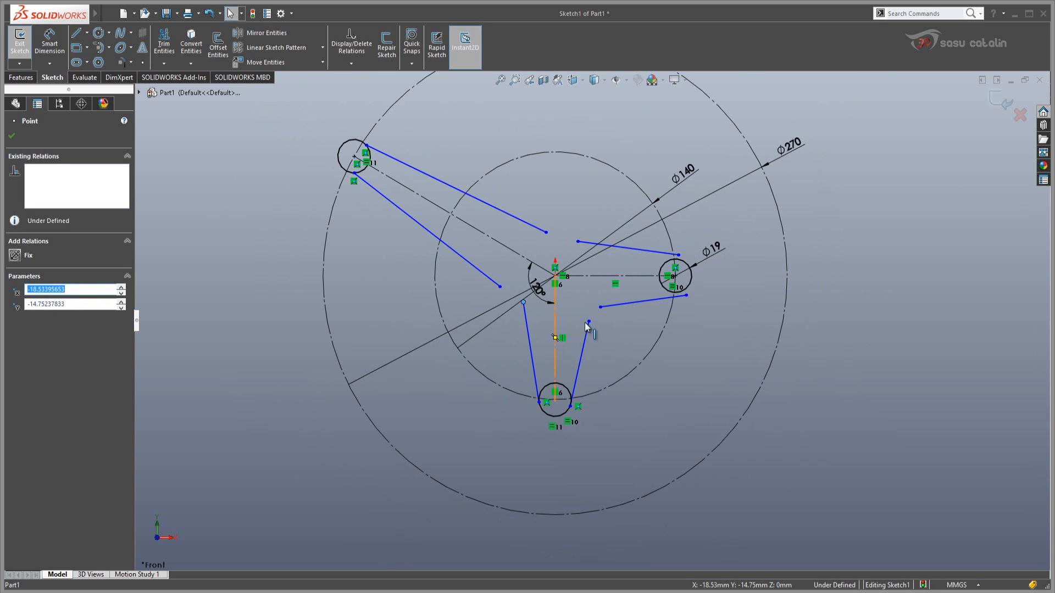
pyautogui.click(632, 324)
pyautogui.scroll(-1, 631, 325)
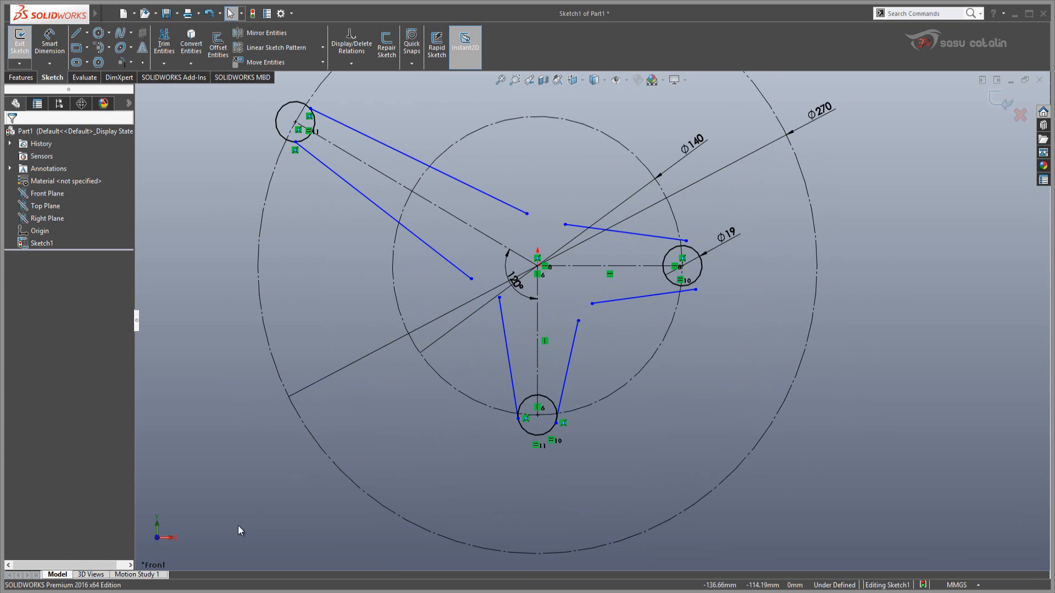
# Draw a tangent arc of about 33.4 mm radius from the slanted arm's lower line and join the lower arm's left line to it
pyautogui.hotkey('alt', 'Tab')
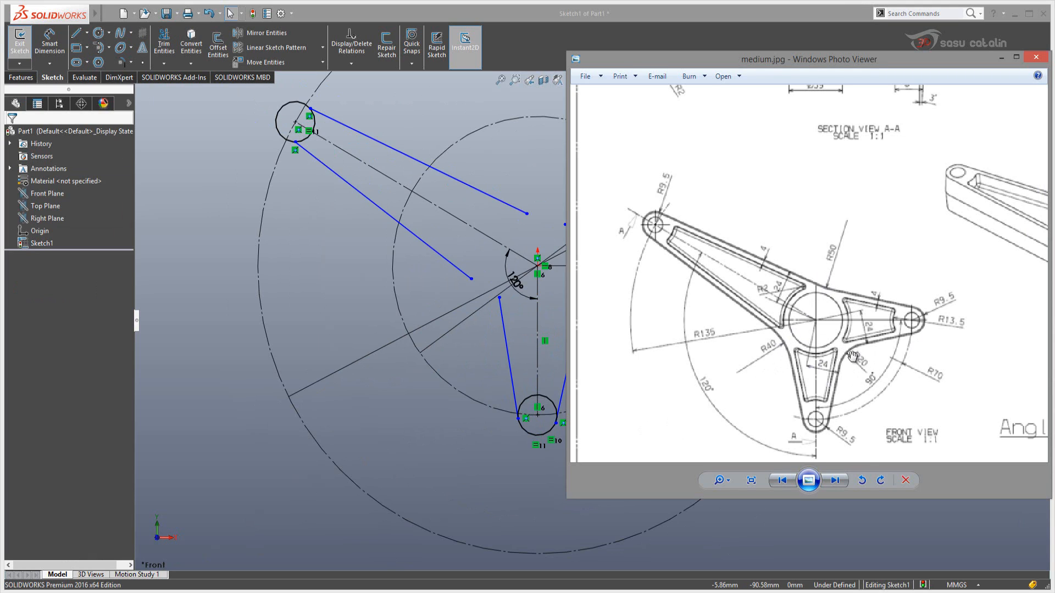
pyautogui.click(473, 328)
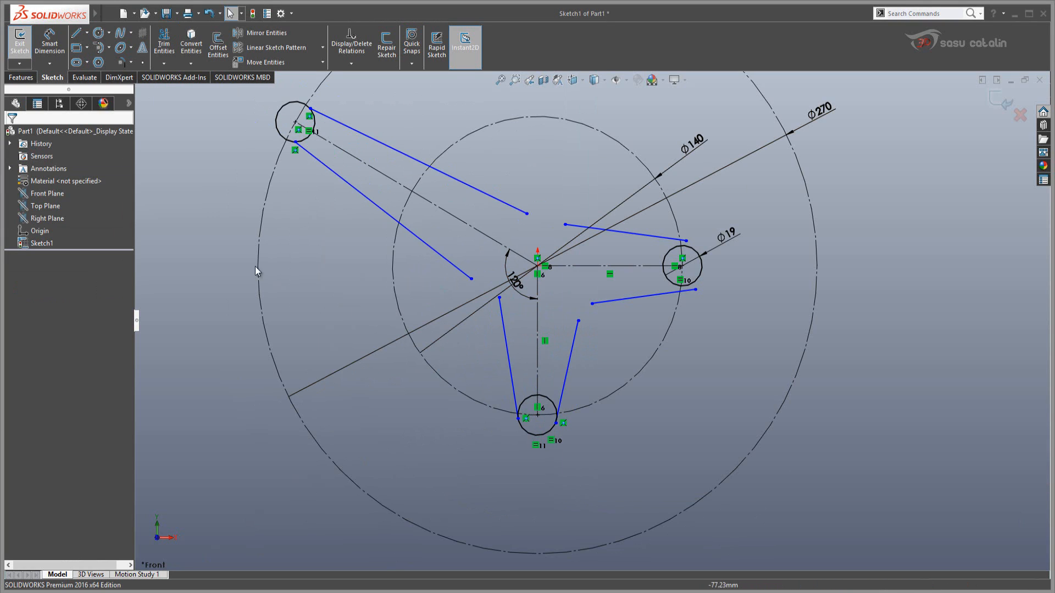
pyautogui.click(98, 47)
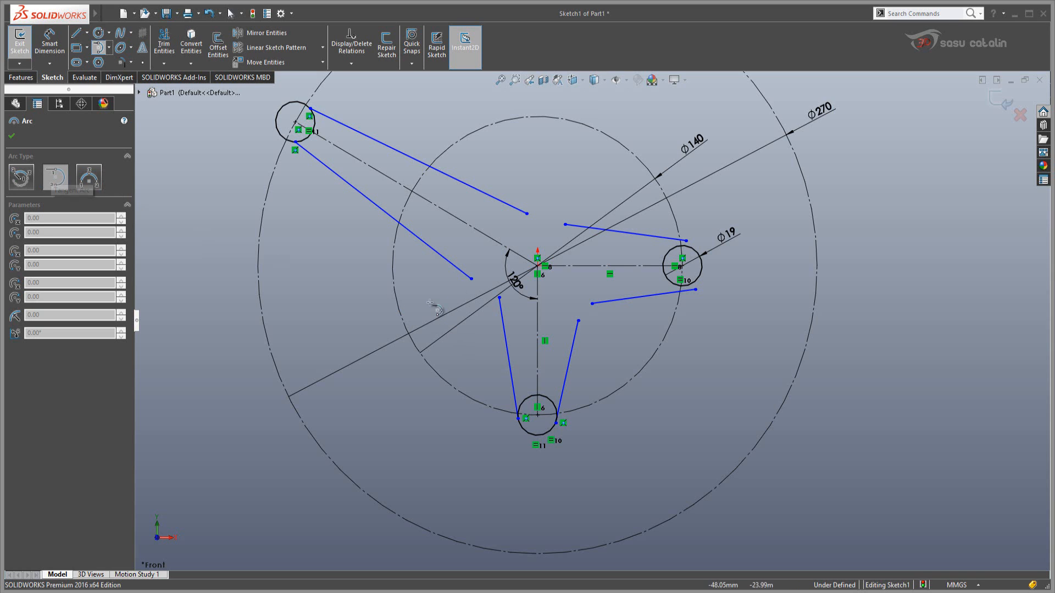
pyautogui.click(471, 278)
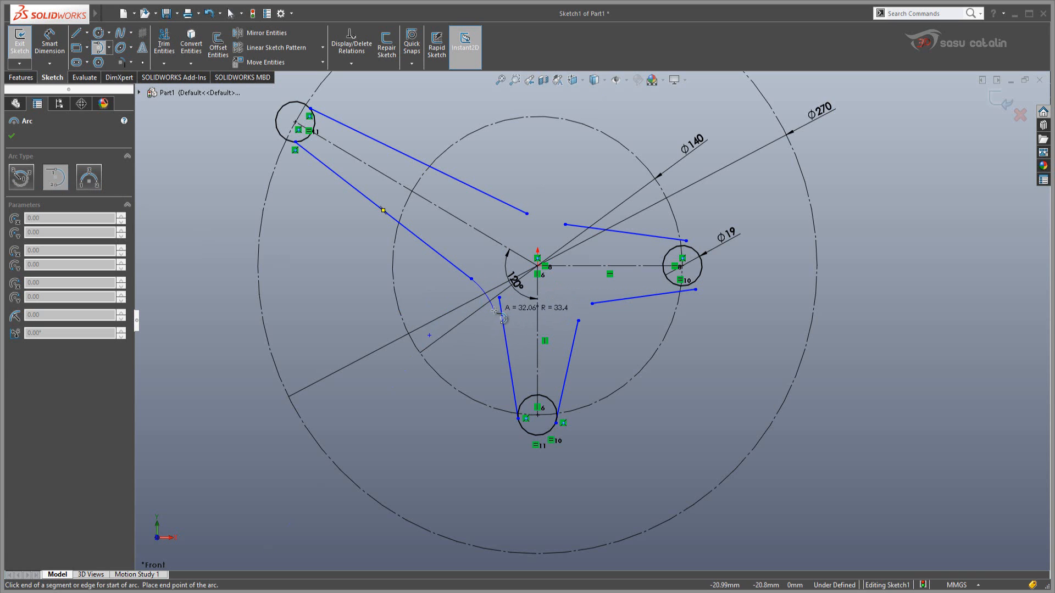
pyautogui.click(494, 311)
pyautogui.press('Escape')
pyautogui.click(498, 299)
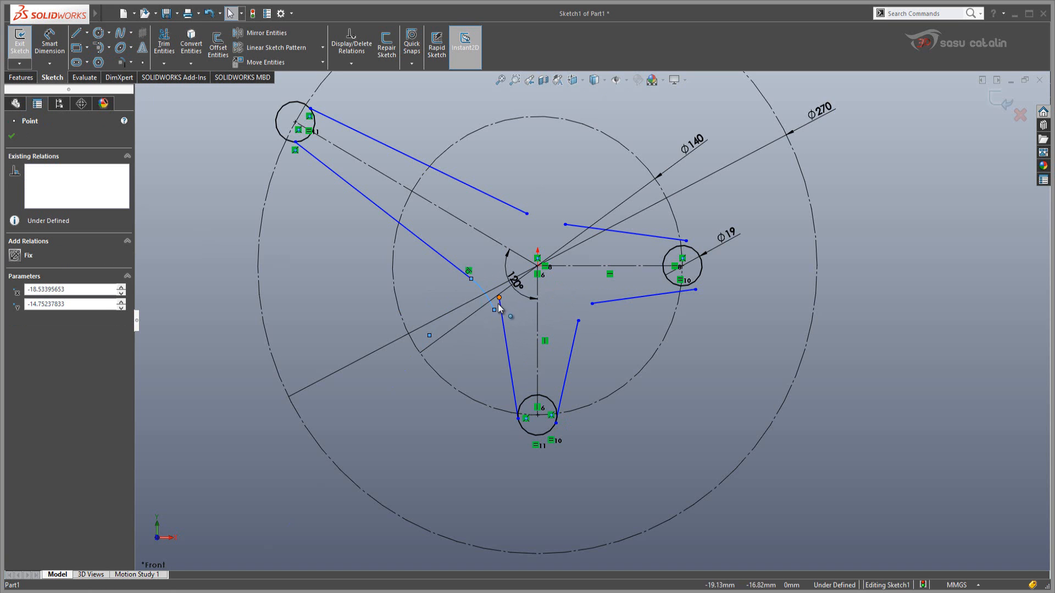
pyautogui.press('Escape')
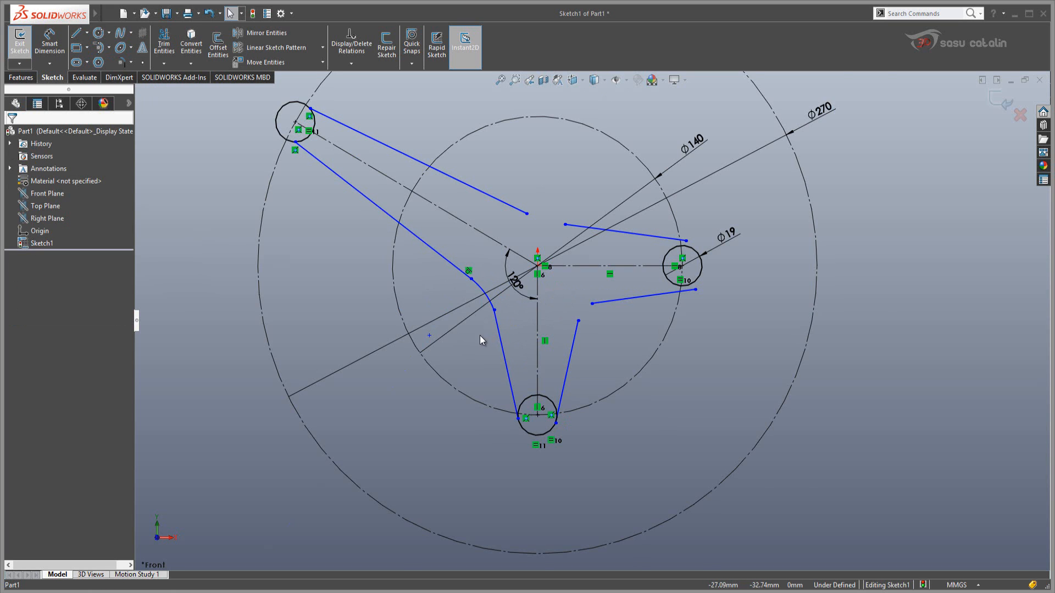
# Make the arc between the slanted and lower arms tangent to the lower arm's left line
pyautogui.scroll(-2, 483, 316)
pyautogui.click(501, 309)
pyautogui.keyDown('ctrl'); pyautogui.click(498, 324); pyautogui.keyUp('ctrl')
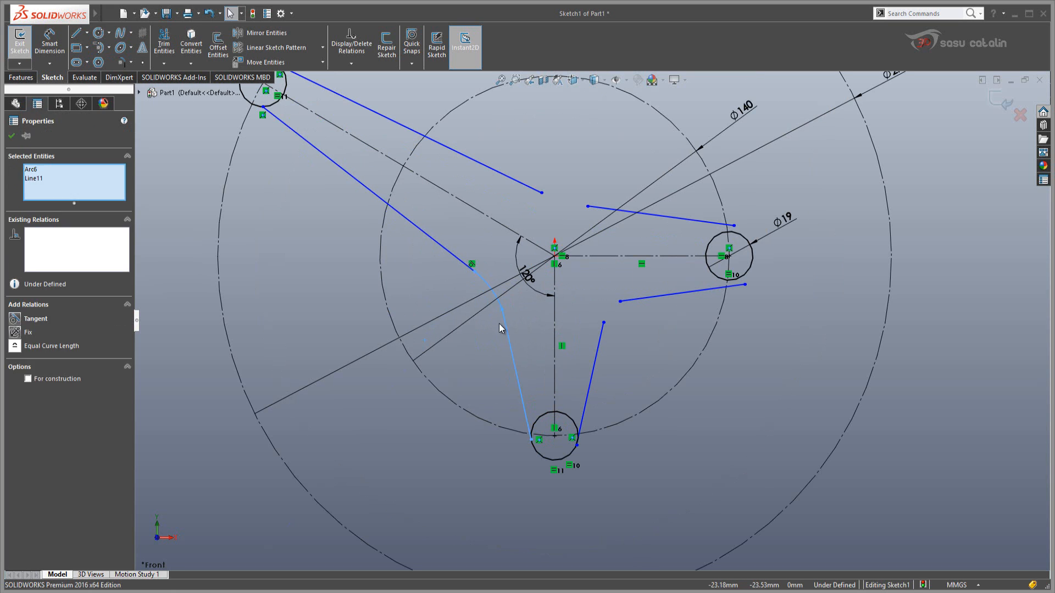
pyautogui.click(528, 273)
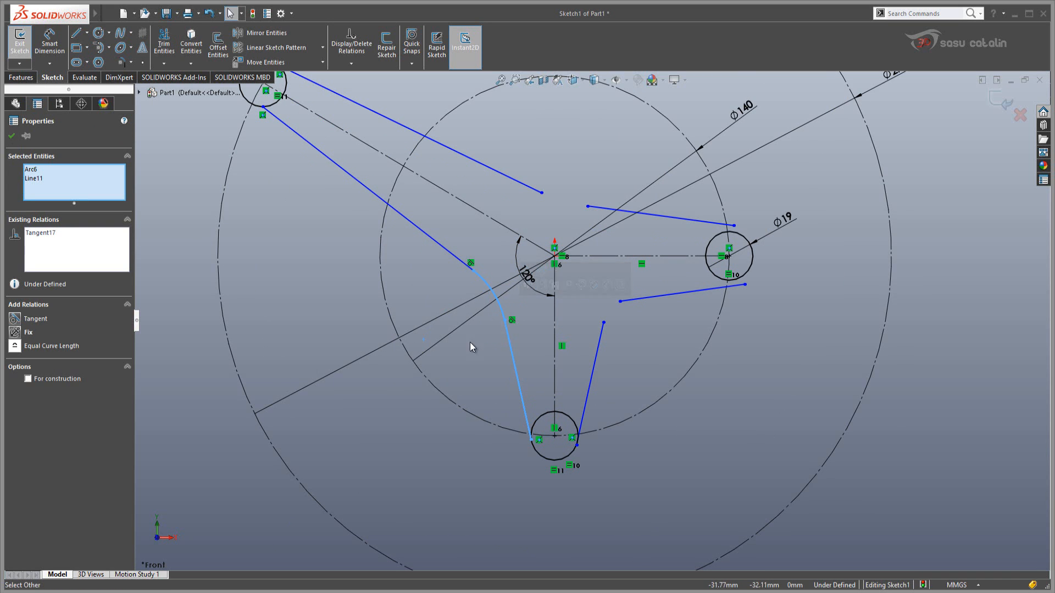
pyautogui.click(425, 279)
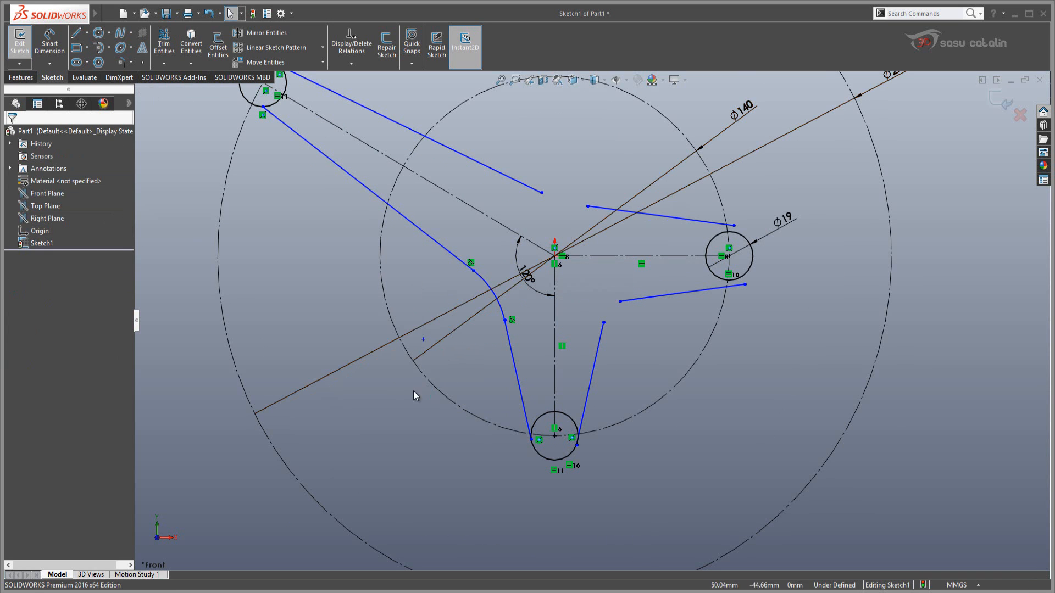
# Dimension the arc between the slanted and lower arms with a radius of 40 mm, as given in the reference drawing
pyautogui.click(147, 592)
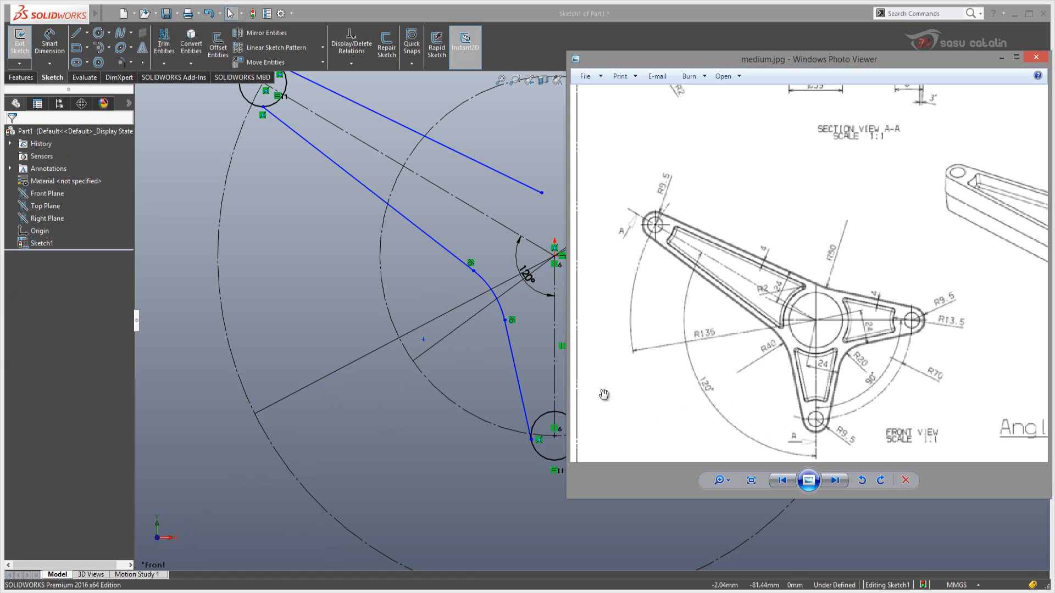
pyautogui.click(464, 369)
pyautogui.moveTo(486, 385); pyautogui.dragTo(487, 339, button='right')
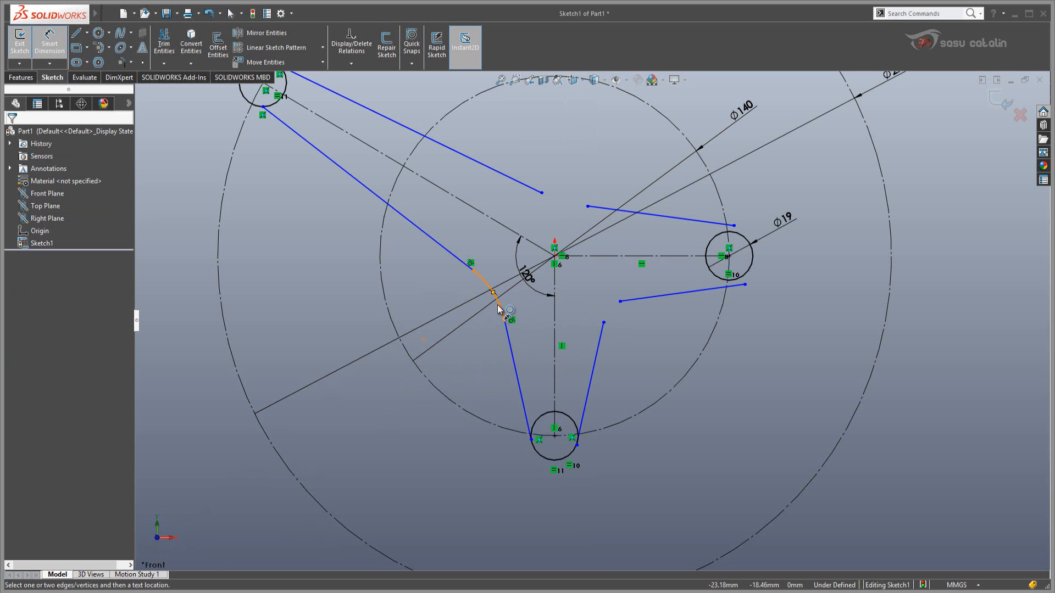
pyautogui.click(499, 305)
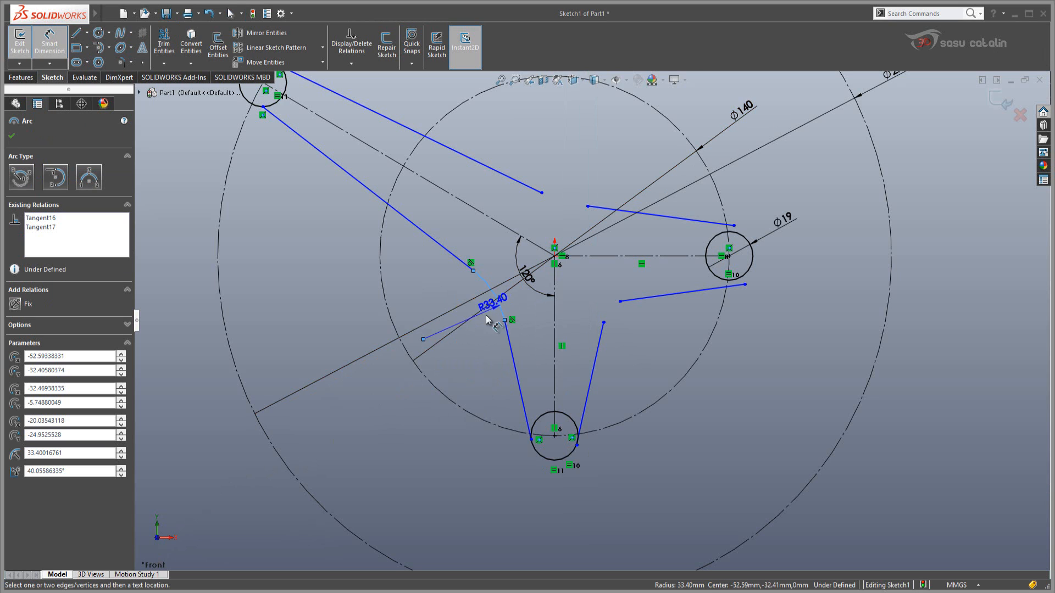
pyautogui.click(452, 327)
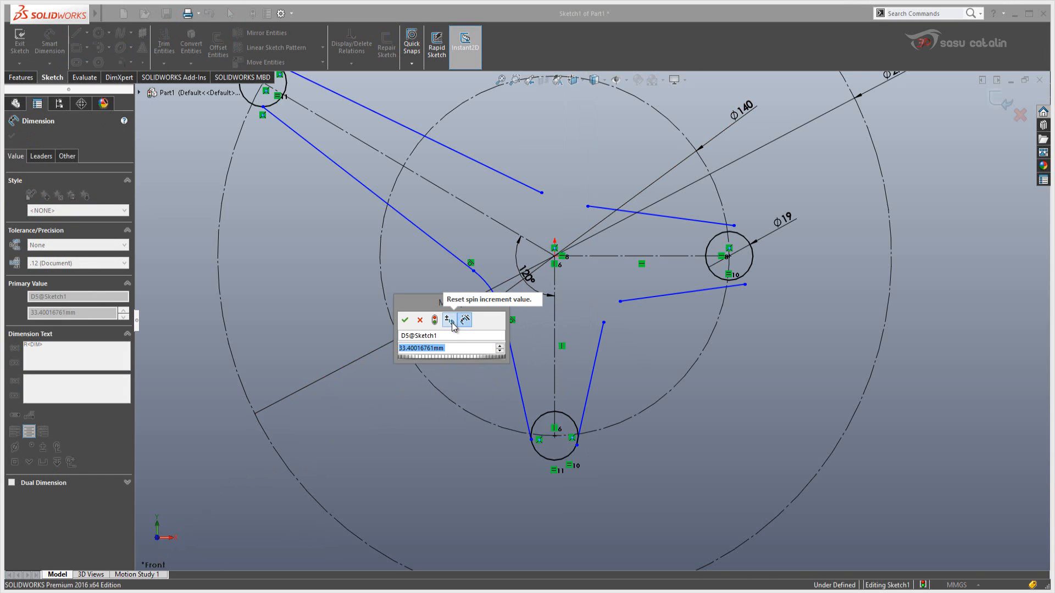
pyautogui.write('40')
pyautogui.click(406, 321)
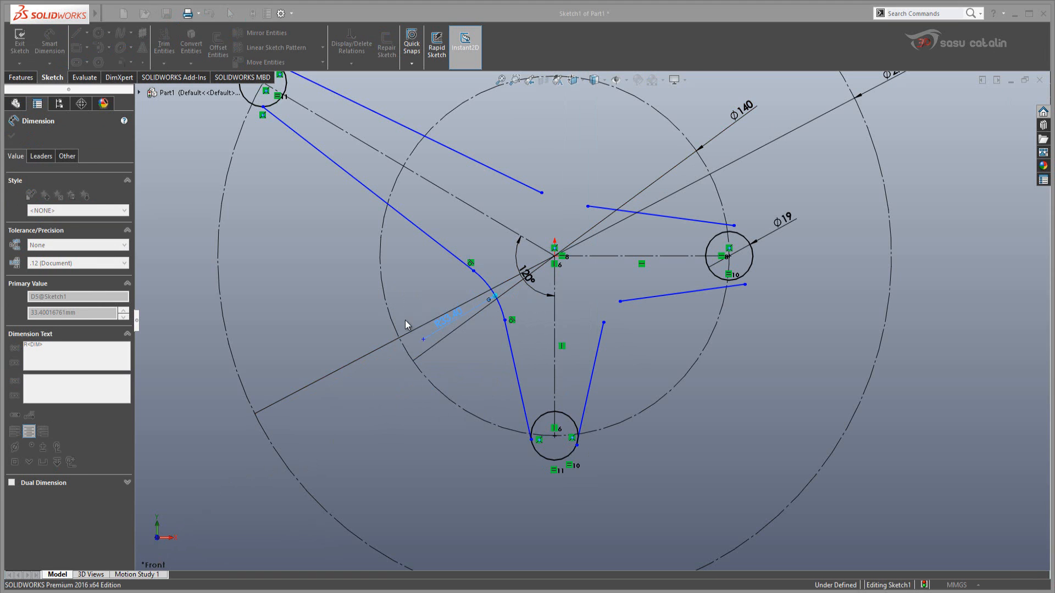
pyautogui.scroll(-2, 608, 300)
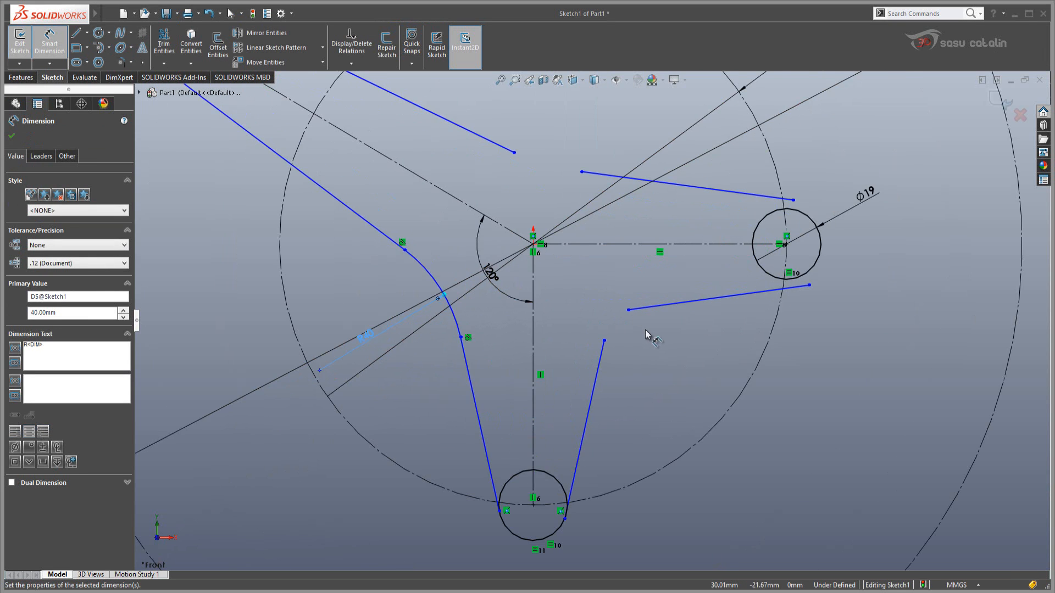
pyautogui.scroll(4, 651, 338)
pyautogui.scroll(1, 591, 316)
pyautogui.press('Escape')
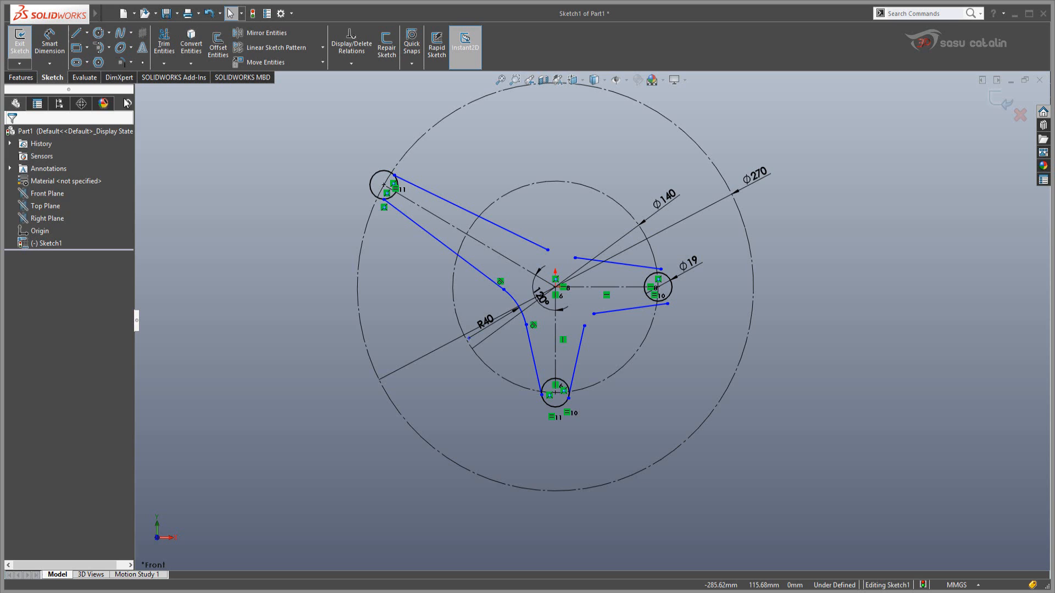
# Draw a tangent arc of about 7.6 mm radius joining the inner ends of the right arm's lower line and the lower arm's right line
pyautogui.click(98, 47)
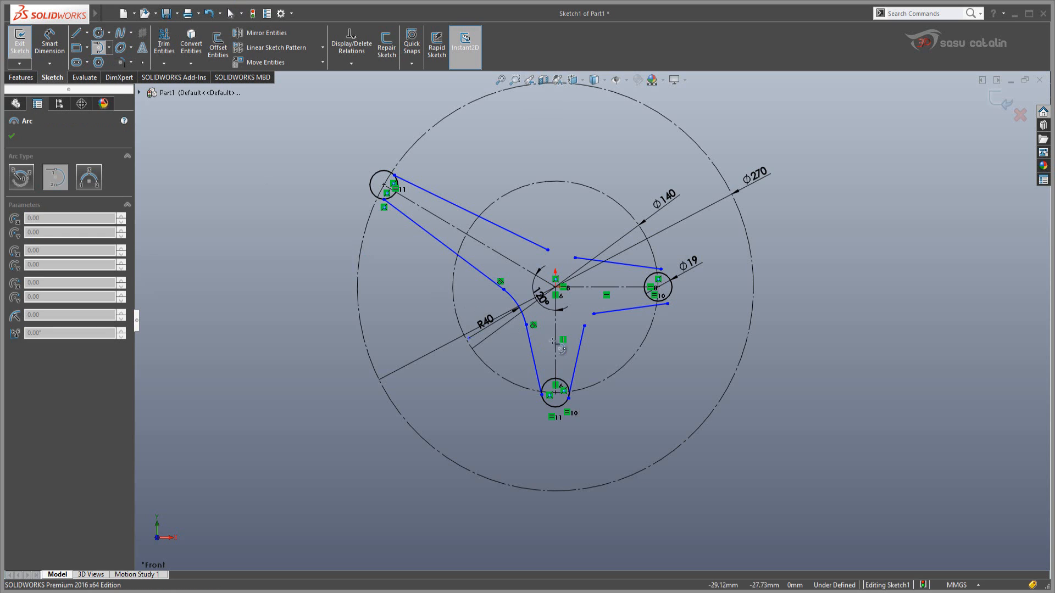
pyautogui.click(594, 314)
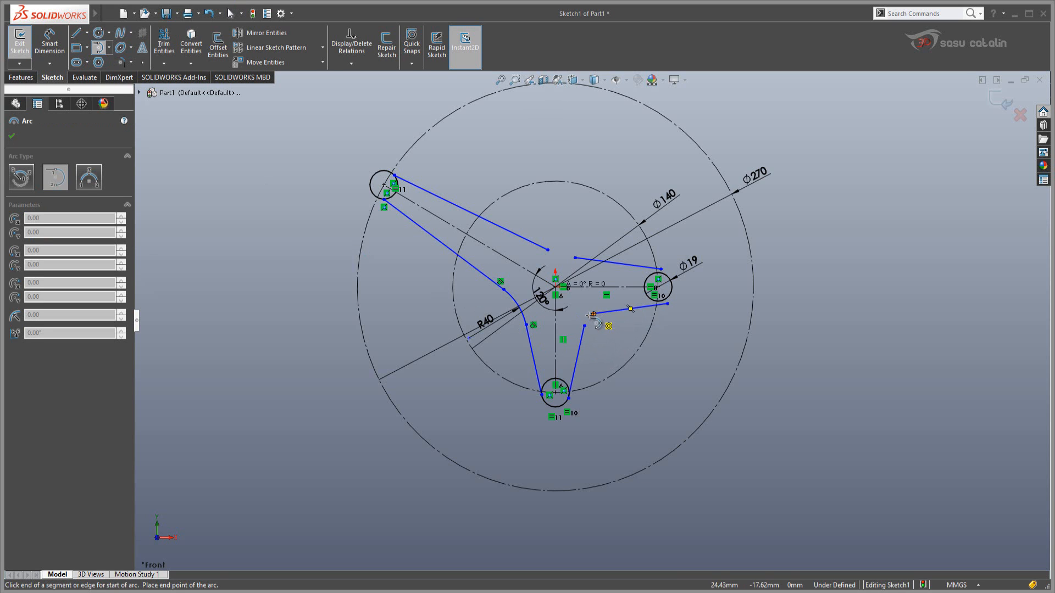
pyautogui.click(584, 326)
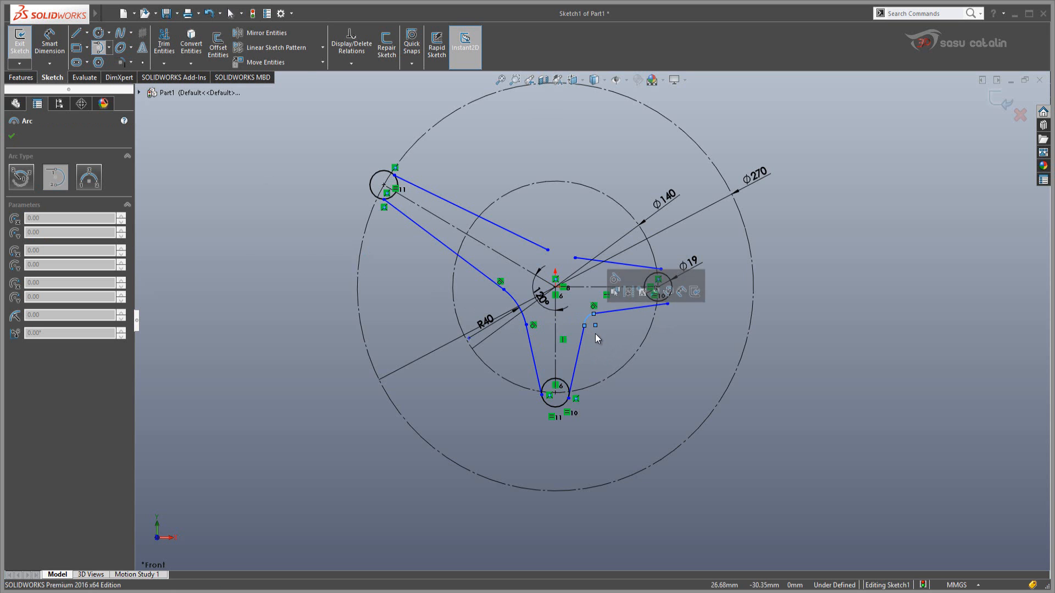
pyautogui.scroll(-6, 601, 339)
pyautogui.press('Escape')
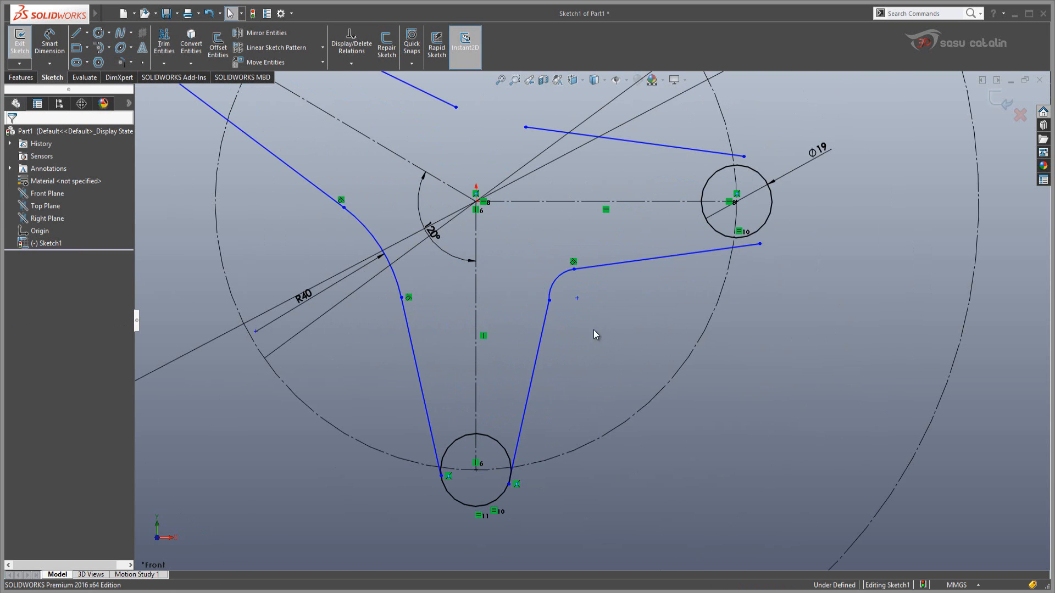
# Make the arc between the lower and right arms tangent to the lower arm's right line
pyautogui.click(545, 318)
pyautogui.keyDown('ctrl'); pyautogui.click(552, 288); pyautogui.keyUp('ctrl')
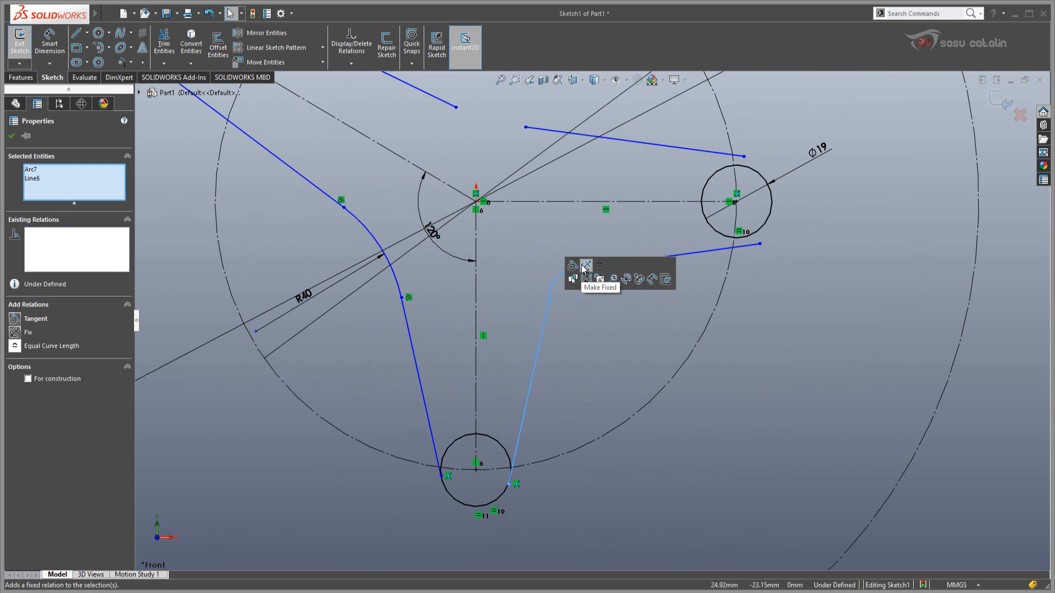
pyautogui.click(573, 266)
pyautogui.click(593, 358)
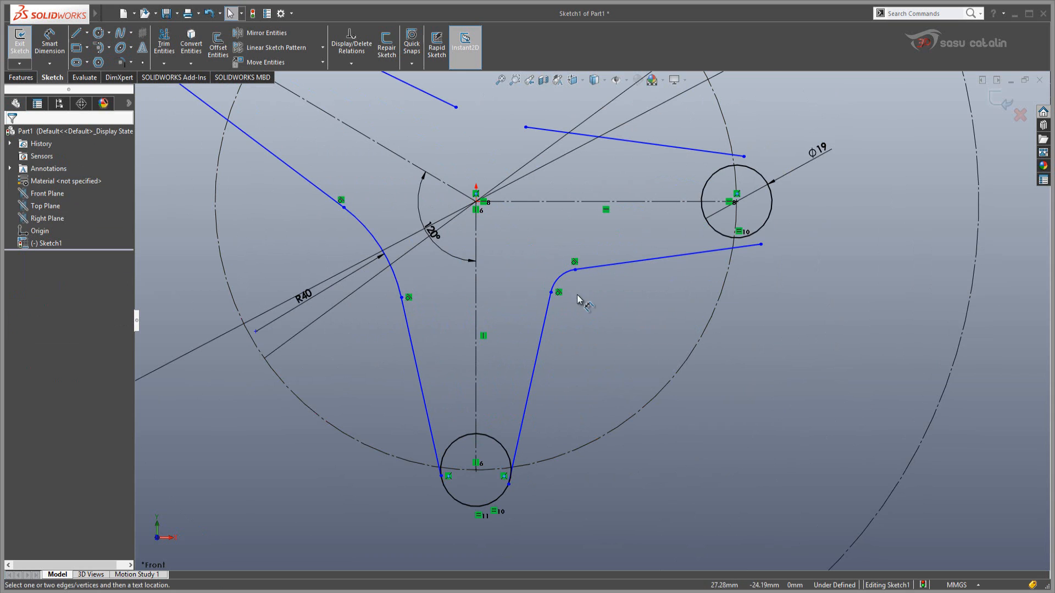
# Dimension the arc between the lower and right arms with a radius of 20 mm
pyautogui.press('d')
pyautogui.click(559, 280)
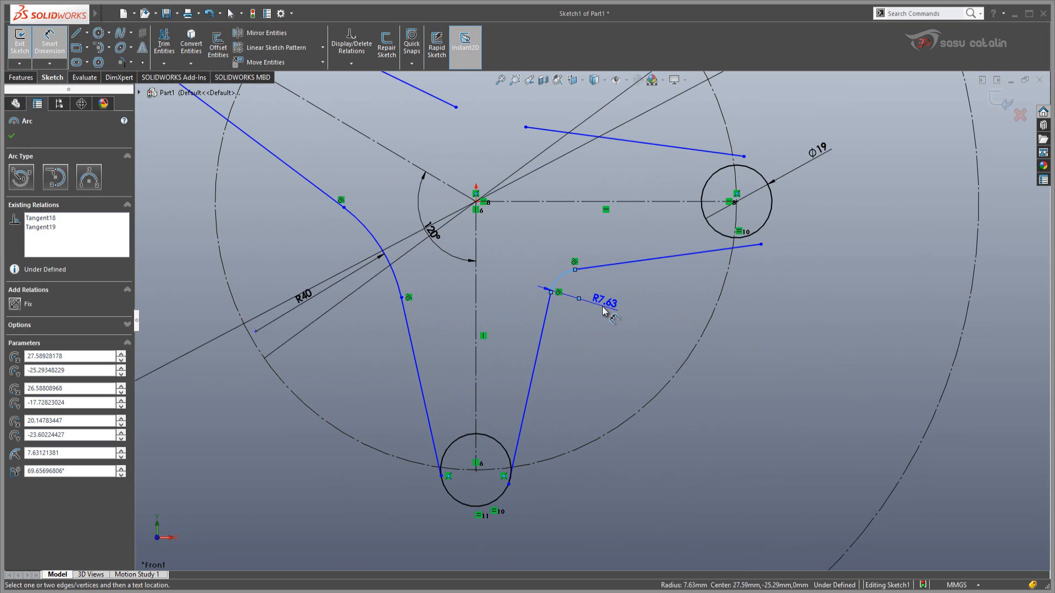
pyautogui.click(605, 311)
pyautogui.write('20')
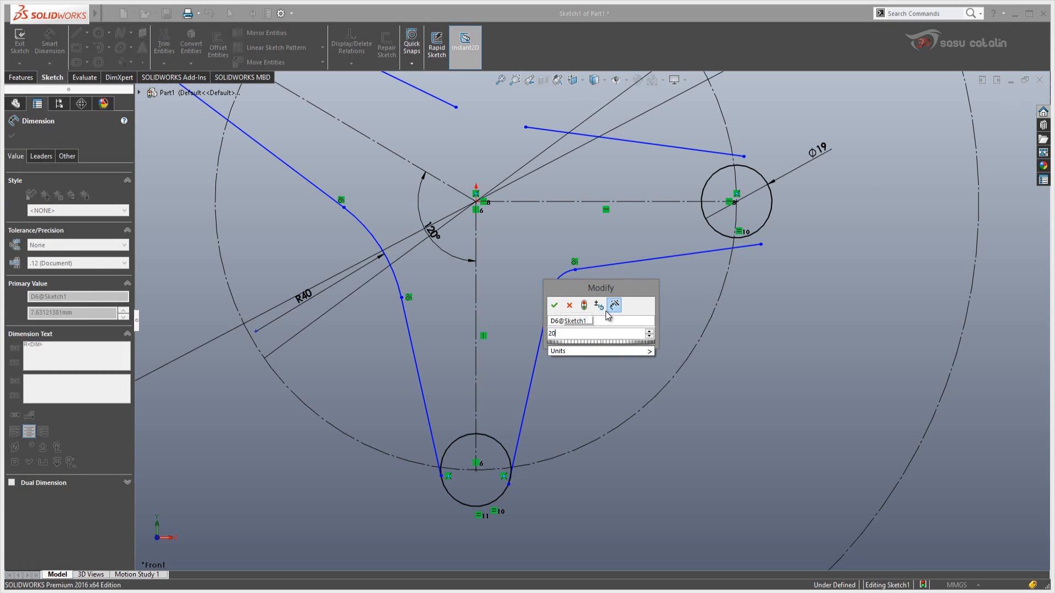
pyautogui.press('Return')
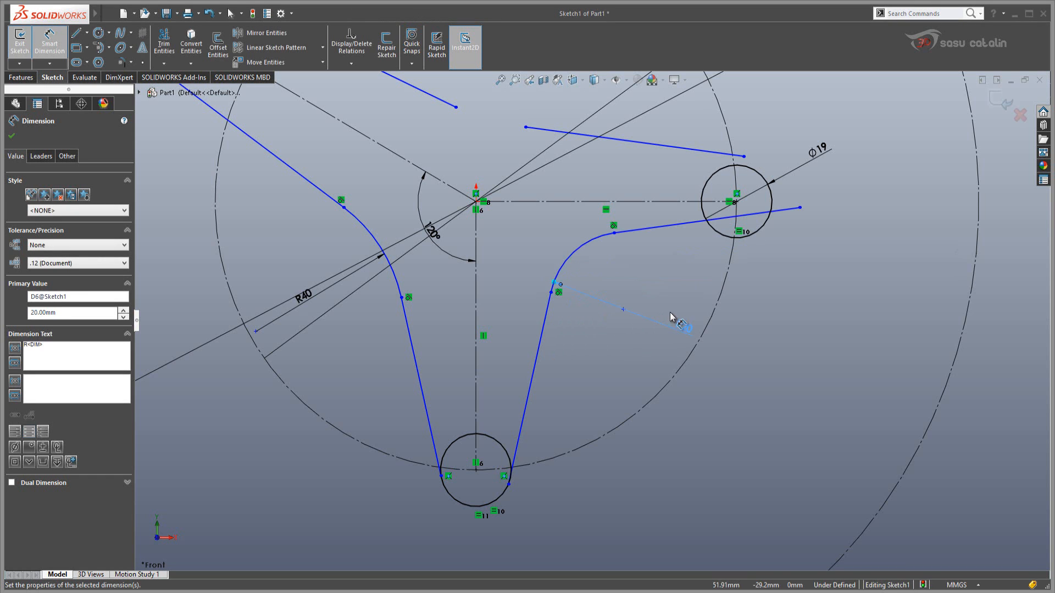
pyautogui.scroll(2, 699, 266)
pyautogui.scroll(1, 699, 225)
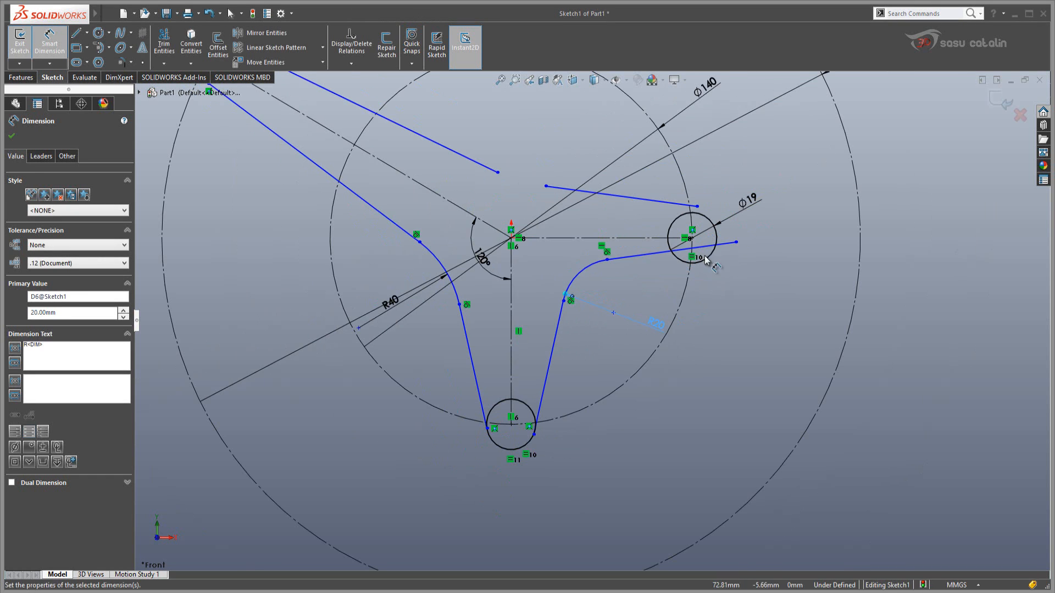
pyautogui.press('Escape')
# Try to make the outer endpoint of the right arm's lower line coincident with the right circle
pyautogui.scroll(-2, 739, 269)
pyautogui.click(718, 236)
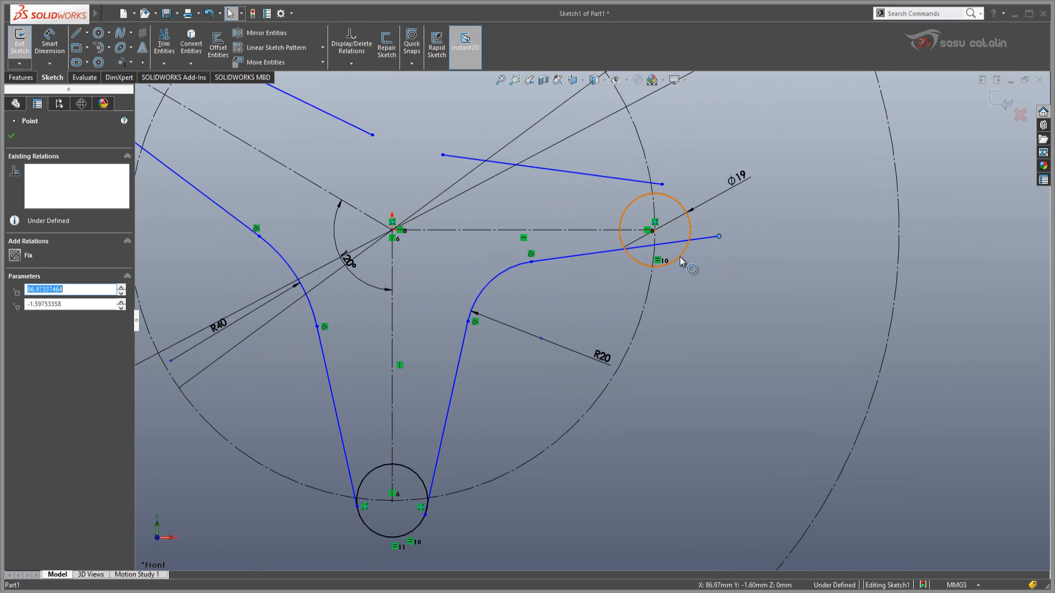
pyautogui.keyDown('ctrl'); pyautogui.click(682, 257); pyautogui.keyUp('ctrl')
pyautogui.click(724, 211)
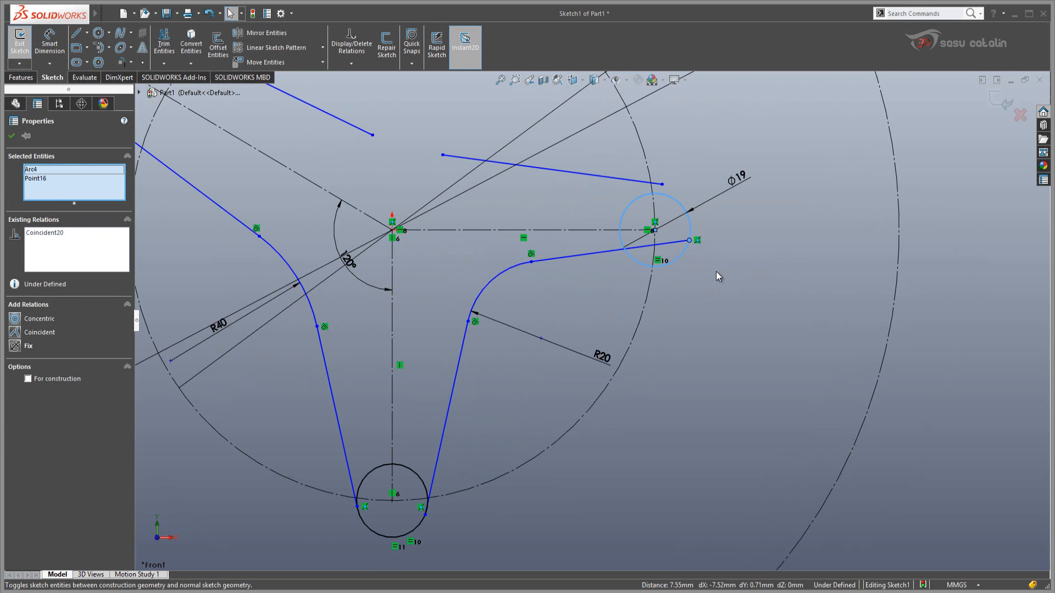
pyautogui.hotkey('ctrl', 'z')
pyautogui.click(712, 297)
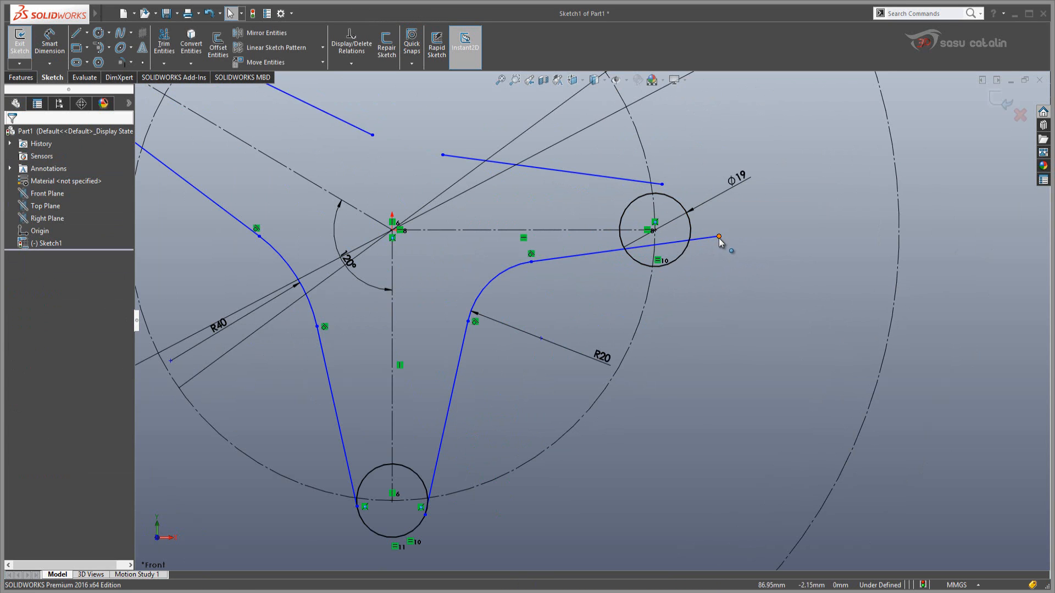
# Move the outer endpoint of the right arm's lower line to the lower hub side of the right circle and make it coincident with that circle
pyautogui.moveTo(720, 238); pyautogui.dragTo(616, 273)
pyautogui.click(615, 271)
pyautogui.keyDown('ctrl'); pyautogui.click(641, 264); pyautogui.keyUp('ctrl')
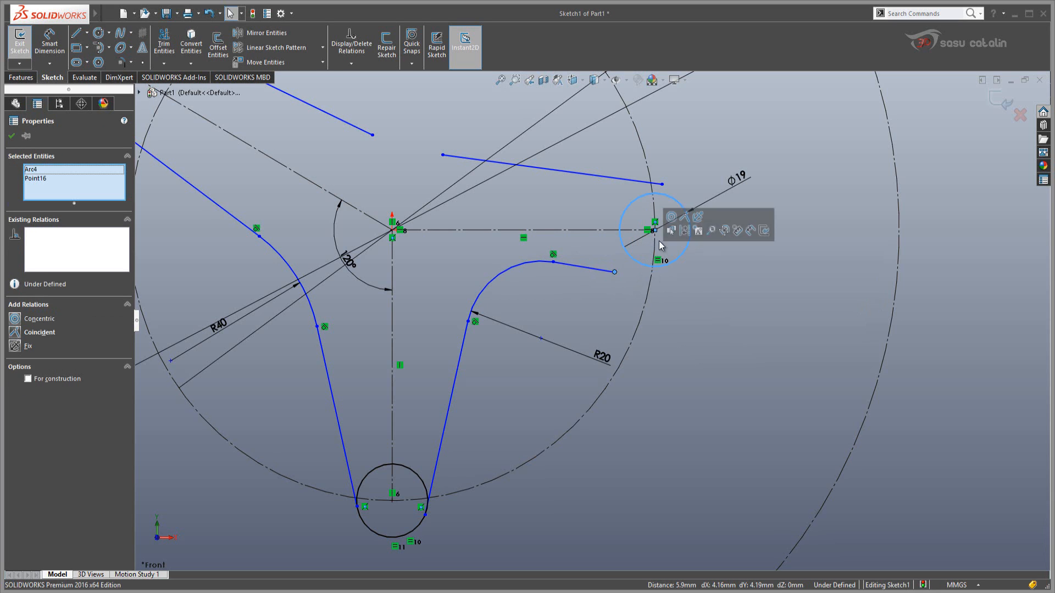
pyautogui.click(685, 218)
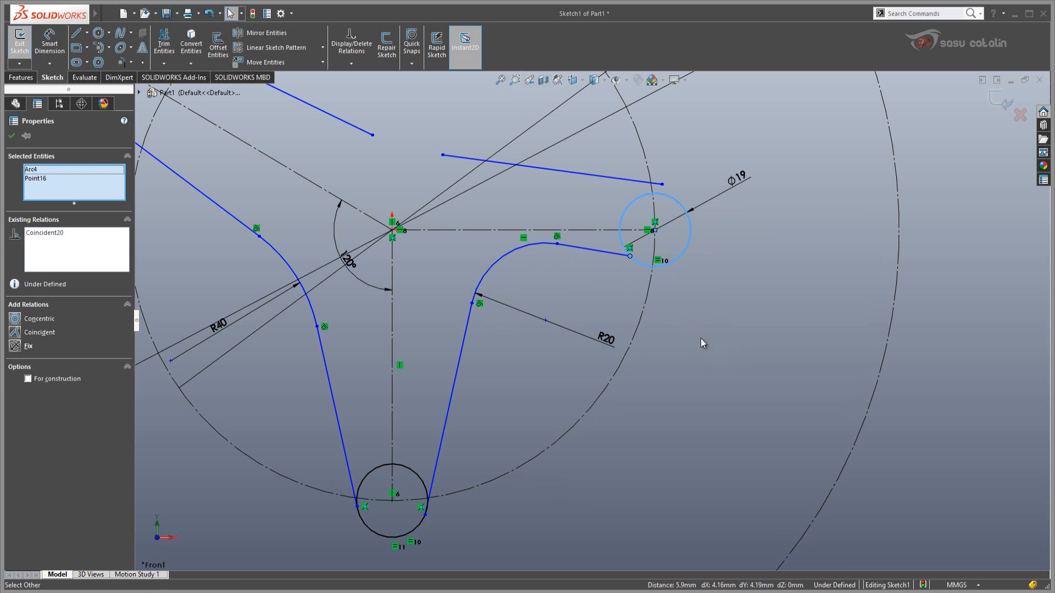
# Shift the R20 arc's centre slightly toward the lower arm and move the outer endpoint of that arm's right line up along the lower circle
pyautogui.click(550, 292)
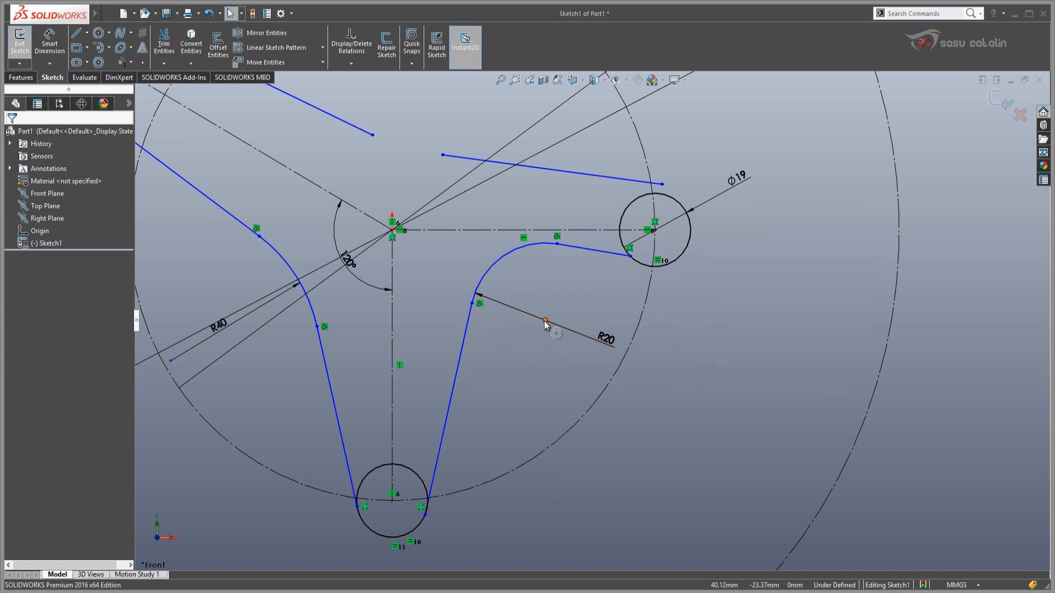
pyautogui.moveTo(545, 321)
pyautogui.mouseDown()
pyautogui.moveTo(543, 347)
pyautogui.moveTo(536, 329)
pyautogui.mouseUp()
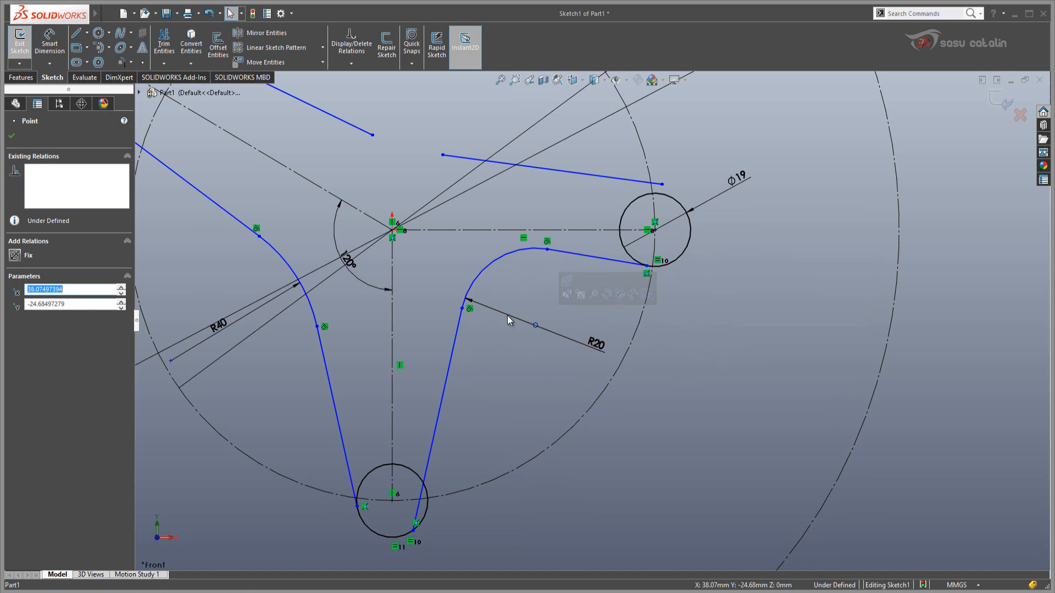
pyautogui.scroll(2, 503, 354)
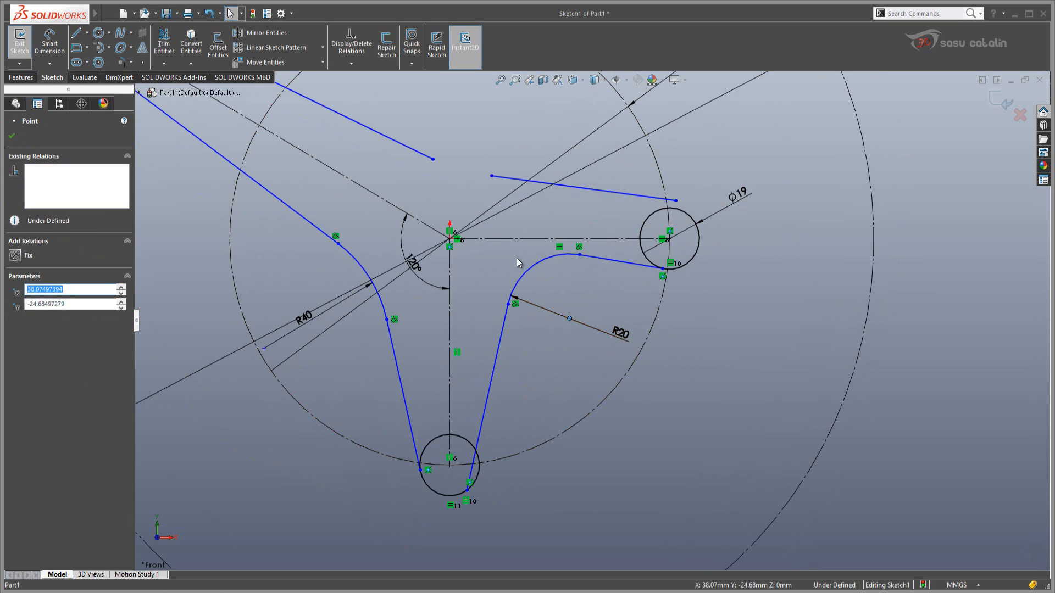
pyautogui.click(610, 492)
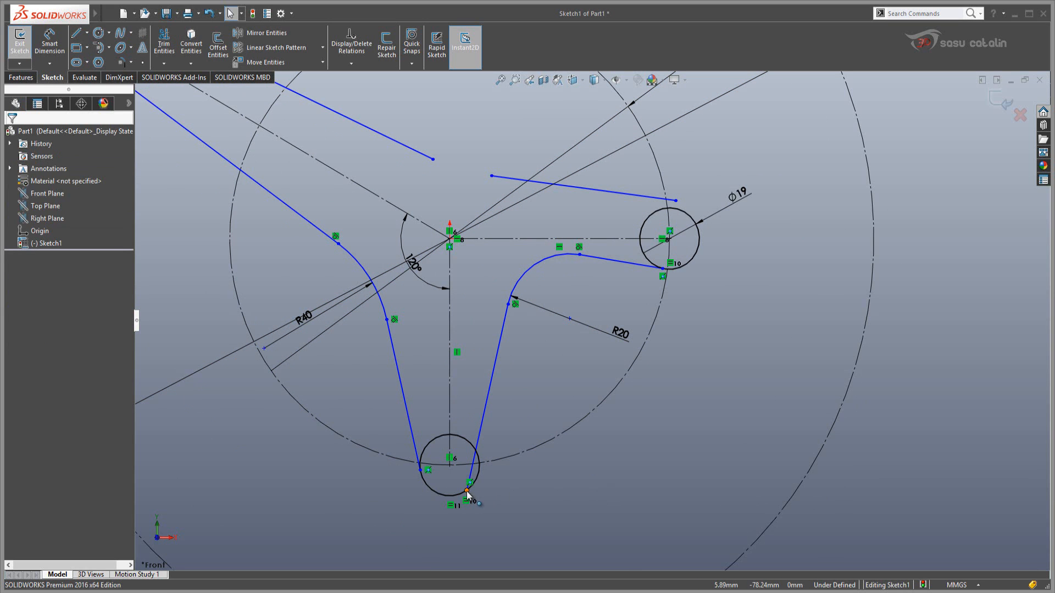
pyautogui.moveTo(467, 493); pyautogui.dragTo(480, 479)
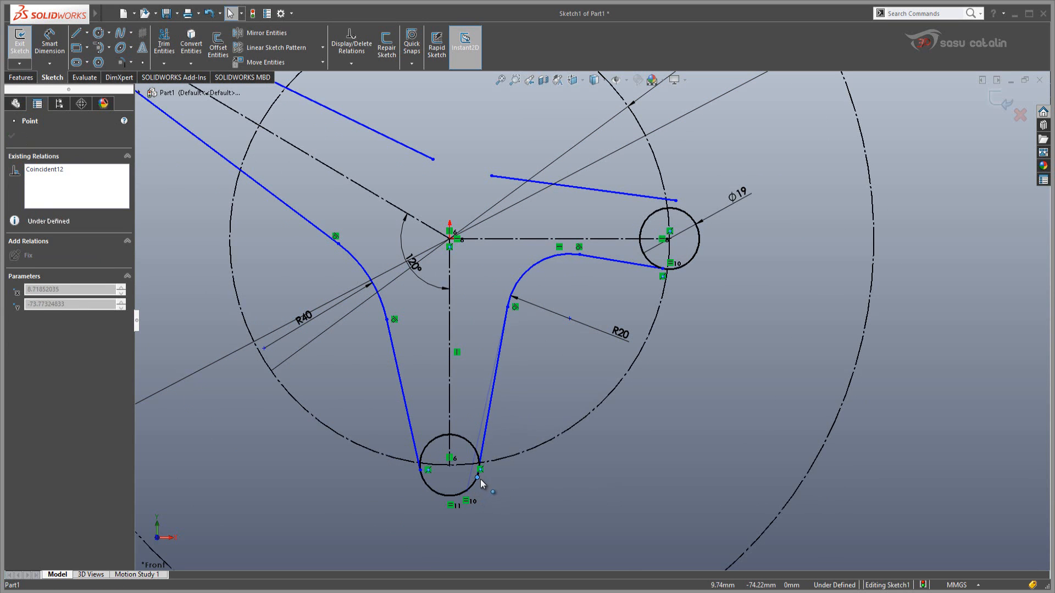
pyautogui.click(552, 490)
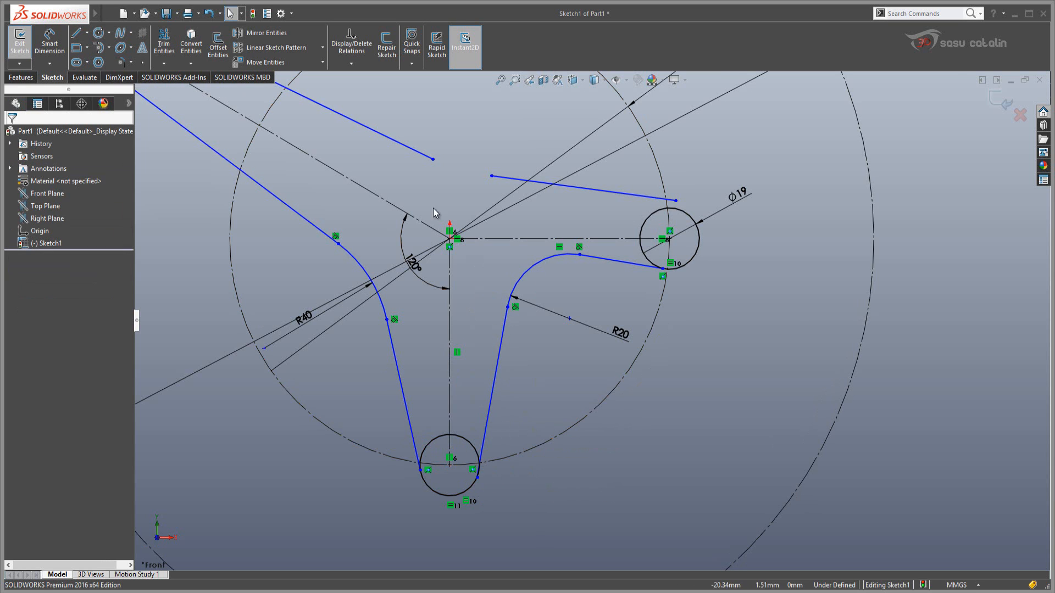
# Draw a tangent arc joining the upper-left arm's upper line to the right arm's upper line, and make it tangent to both lines
pyautogui.scroll(-2, 440, 176)
pyautogui.scroll(2, 477, 174)
pyautogui.scroll(-1, 525, 280)
pyautogui.scroll(1, 524, 281)
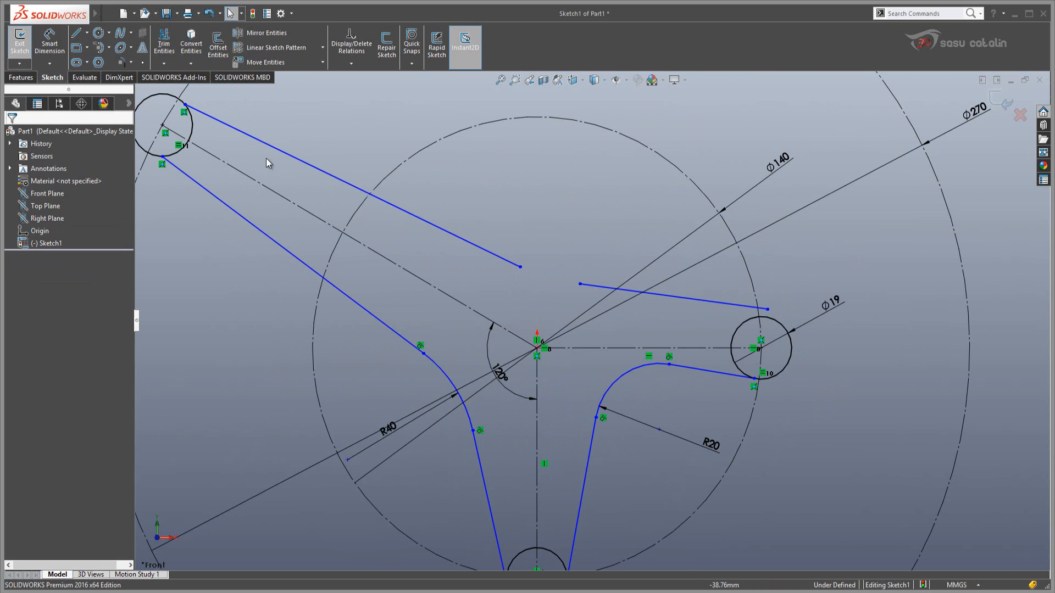
pyautogui.click(98, 47)
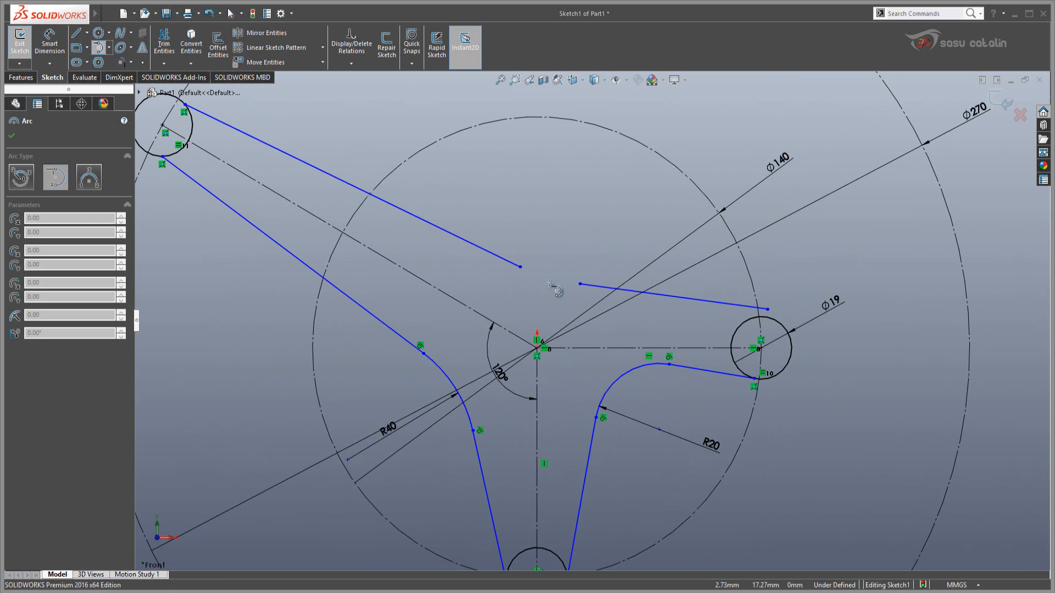
pyautogui.click(520, 267)
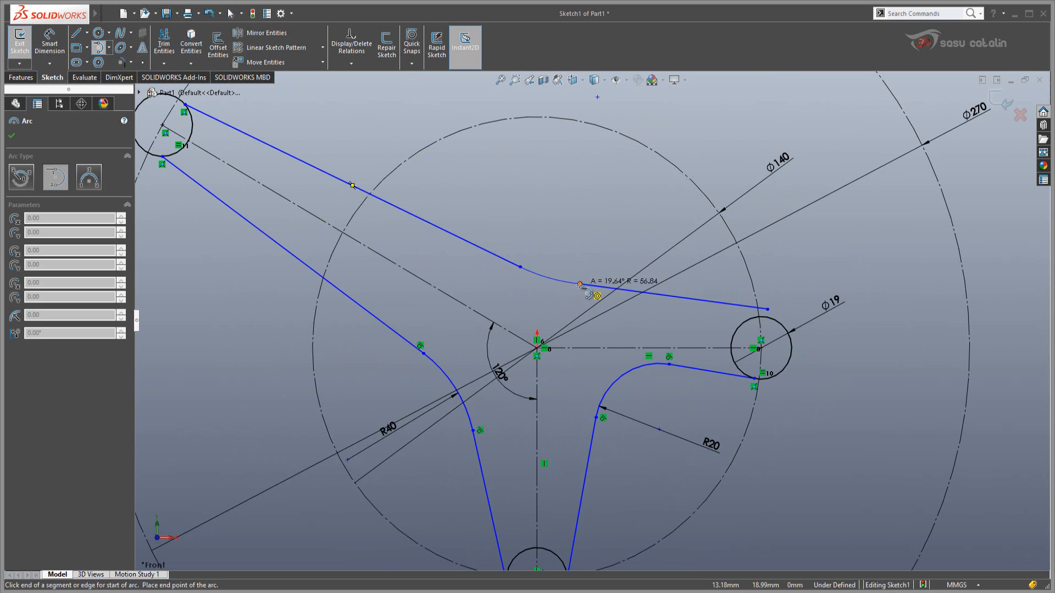
pyautogui.click(581, 285)
pyautogui.press('Escape')
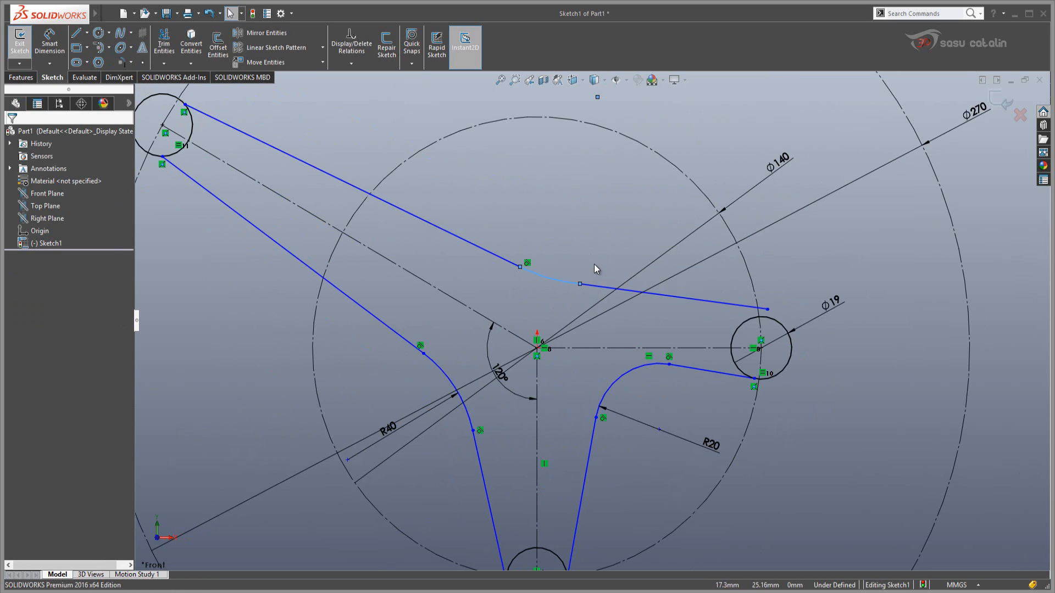
pyautogui.moveTo(594, 264); pyautogui.dragTo(570, 293)
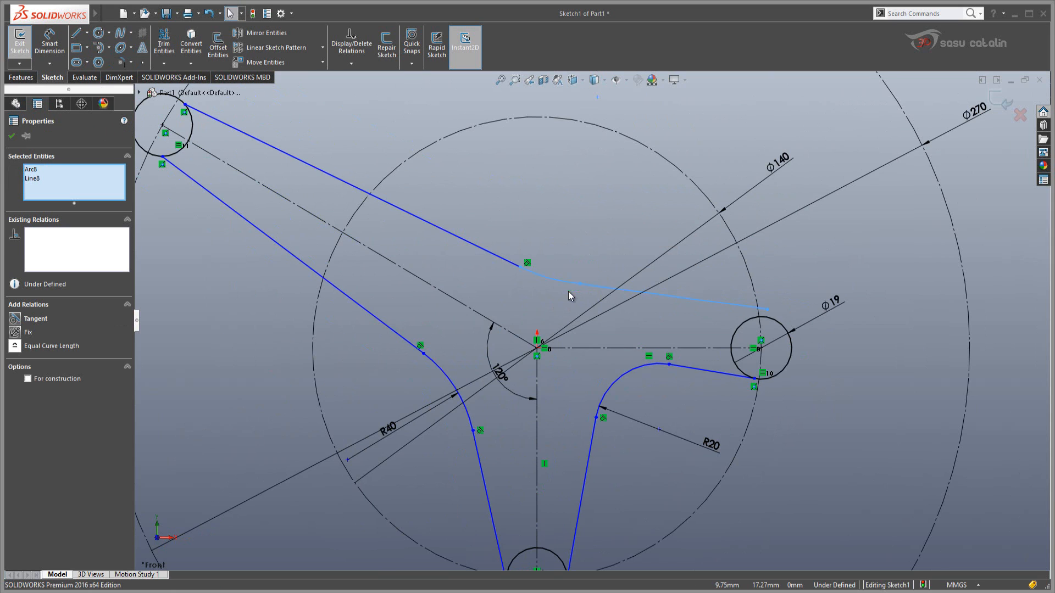
pyautogui.click(599, 265)
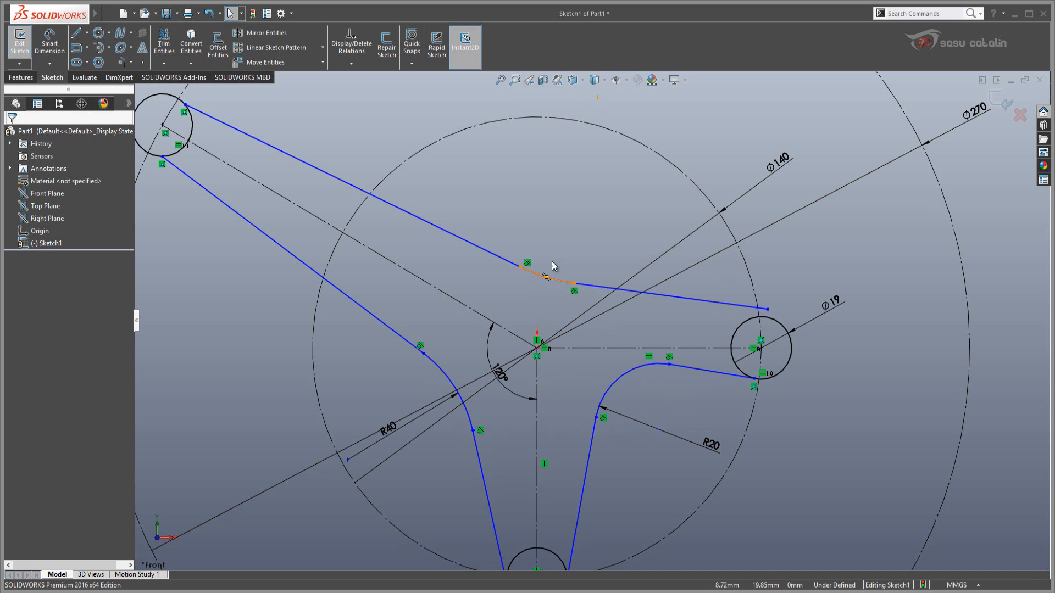
# Dimension the arc between the upper-left and right arms with a radius of 50 mm
pyautogui.moveTo(564, 230); pyautogui.dragTo(562, 163, button='right')
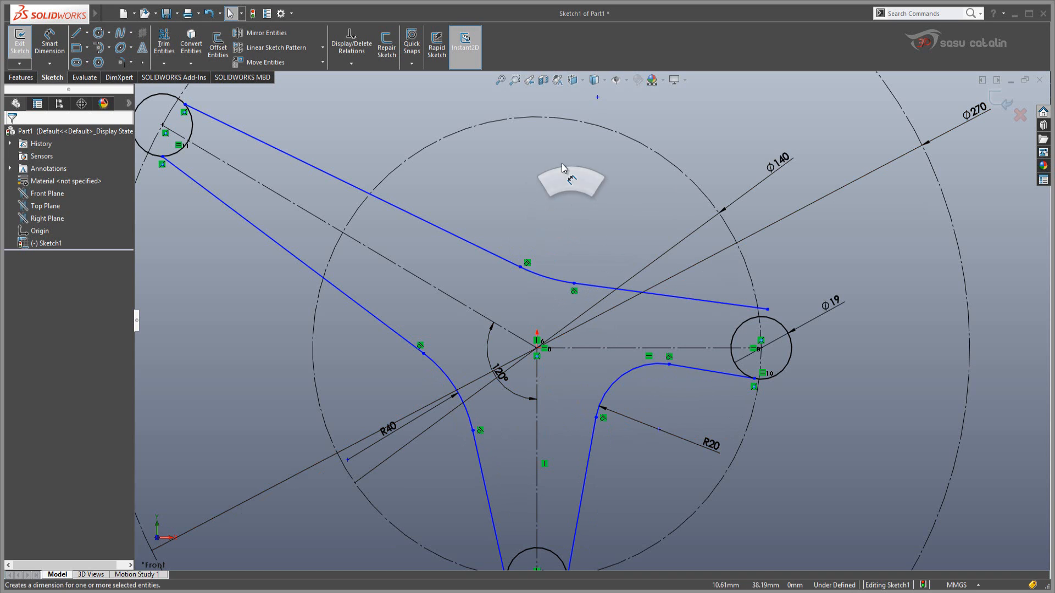
pyautogui.click(558, 279)
pyautogui.click(573, 221)
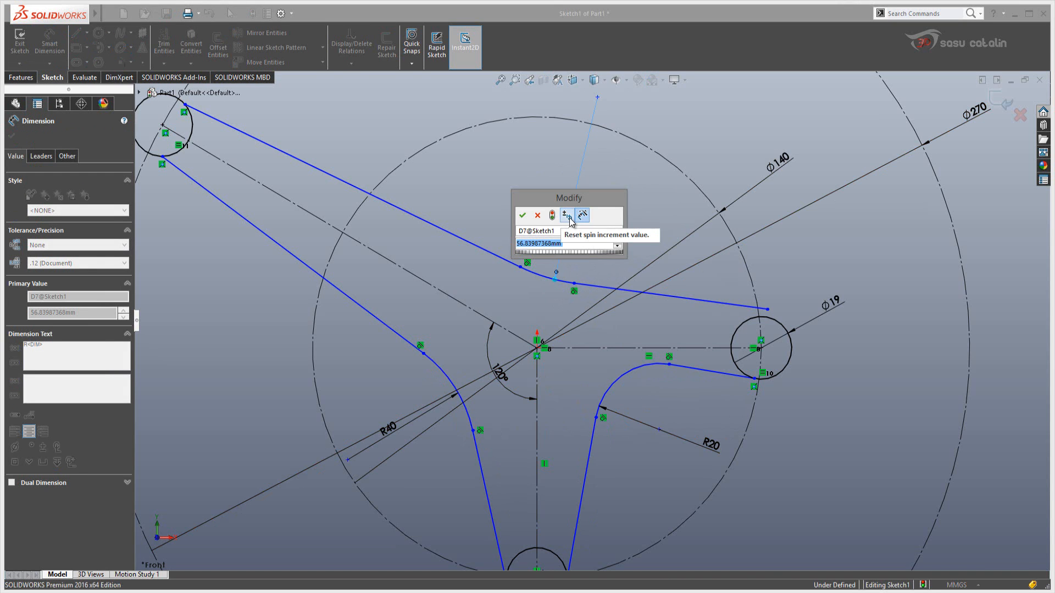
pyautogui.write('50')
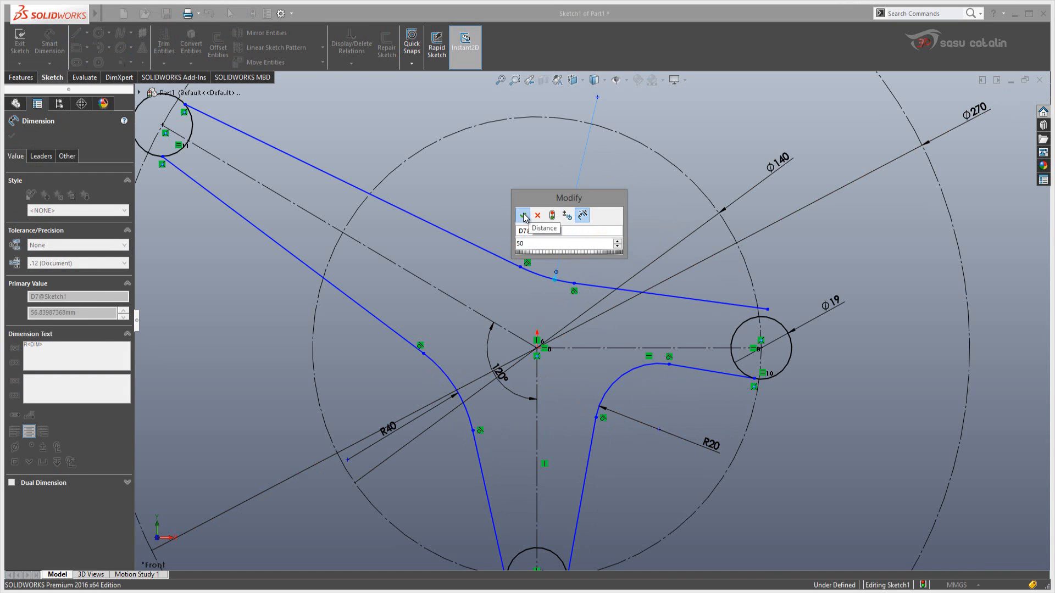
pyautogui.press('Return')
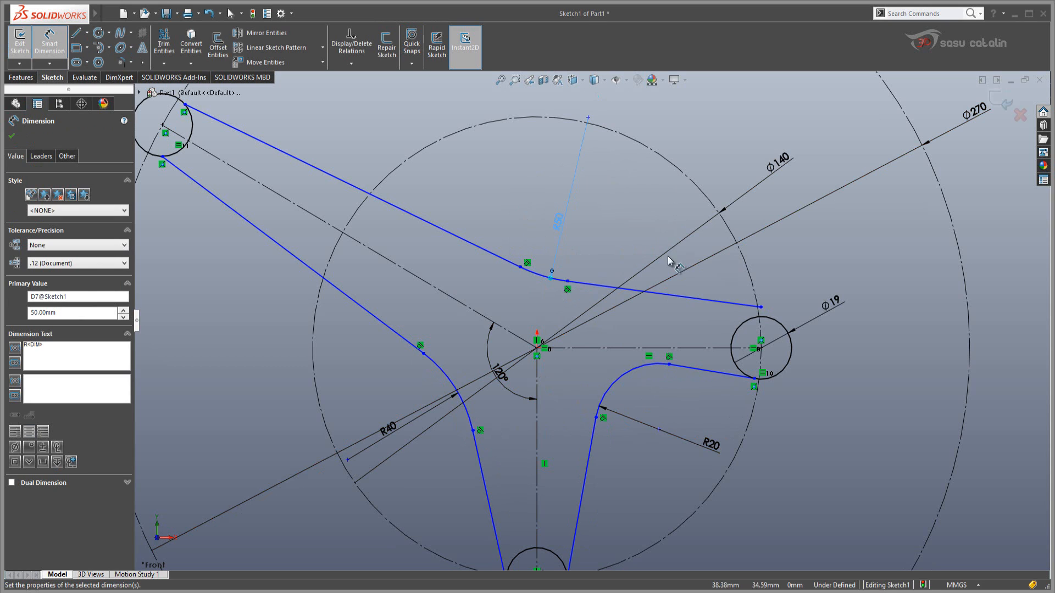
pyautogui.press('Escape')
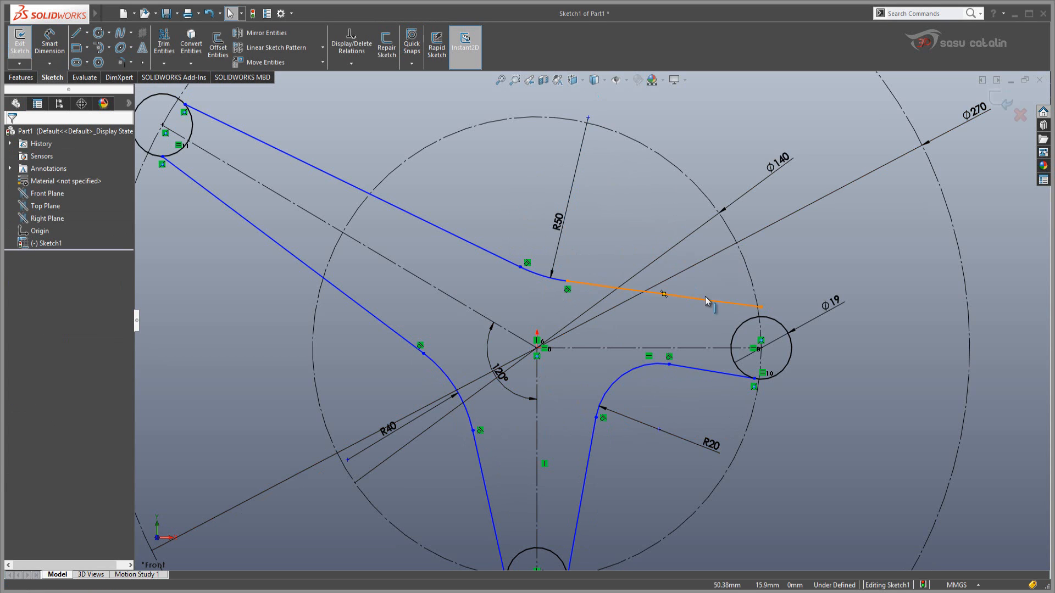
# Make the outer endpoint of the right arm's upper line coincident with the right circle
pyautogui.click(761, 307)
pyautogui.keyDown('ctrl'); pyautogui.click(769, 322); pyautogui.keyUp('ctrl')
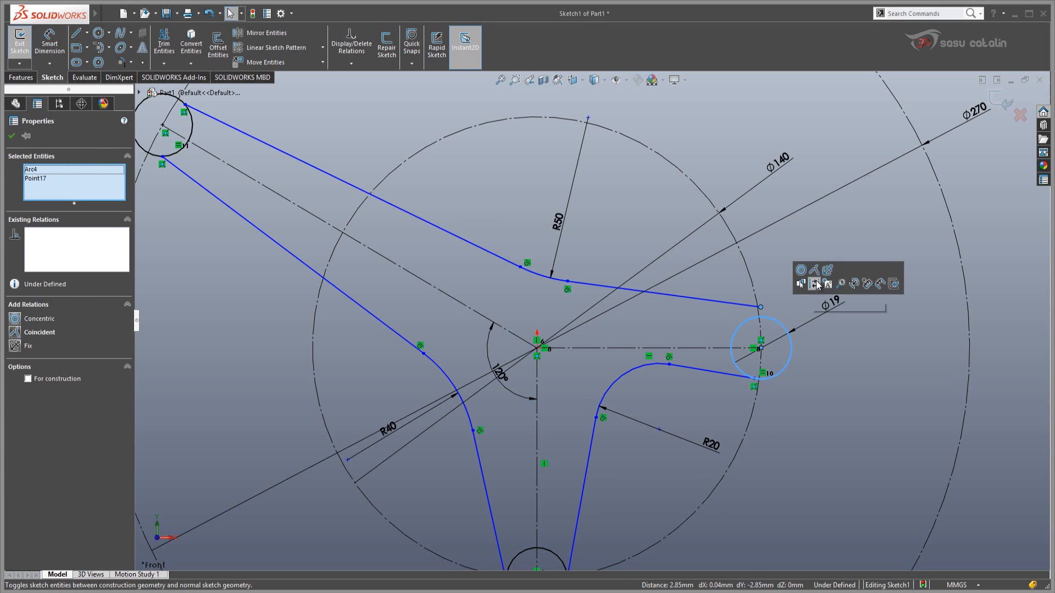
pyautogui.click(813, 270)
pyautogui.click(851, 218)
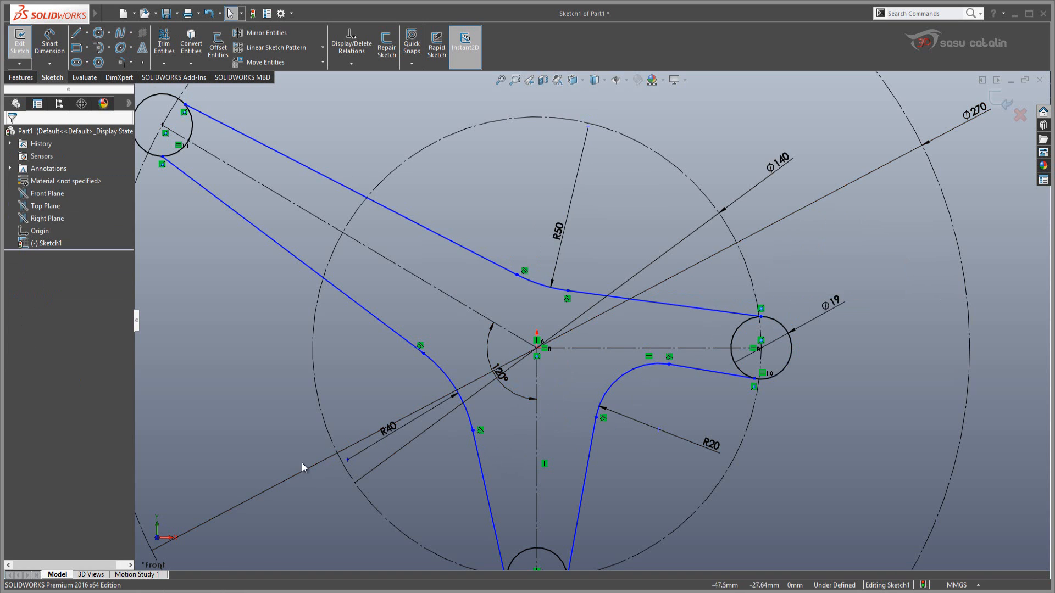
pyautogui.hotkey('alt', 'Tab')
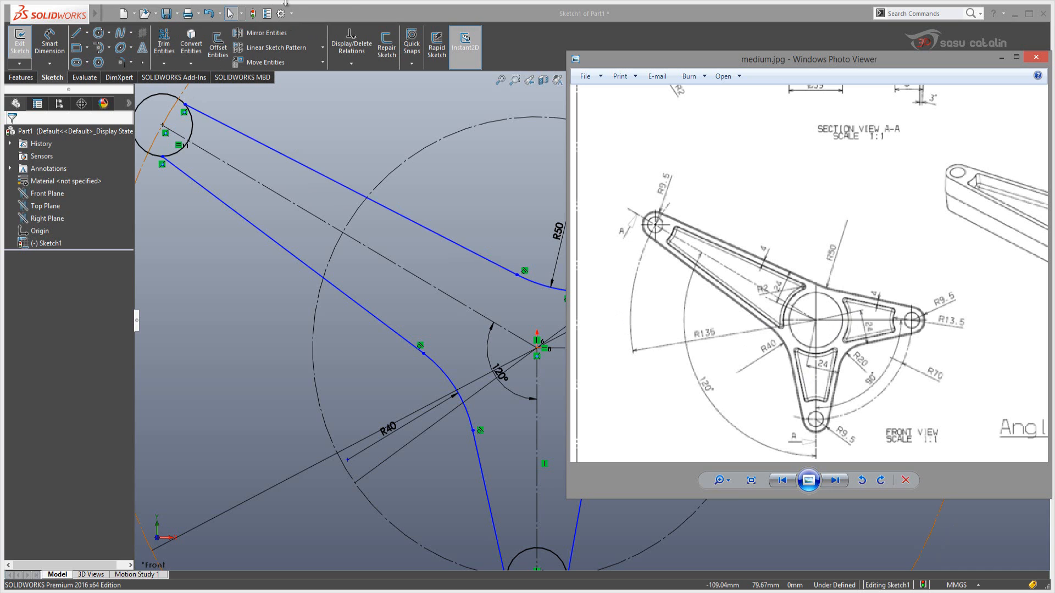
pyautogui.click(354, 14)
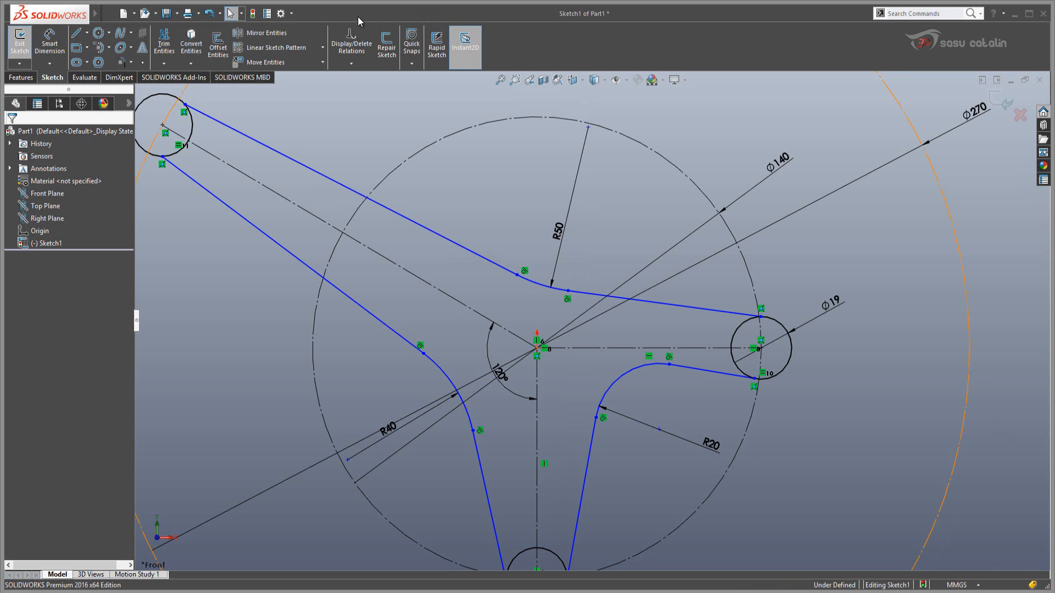
pyautogui.click(425, 283)
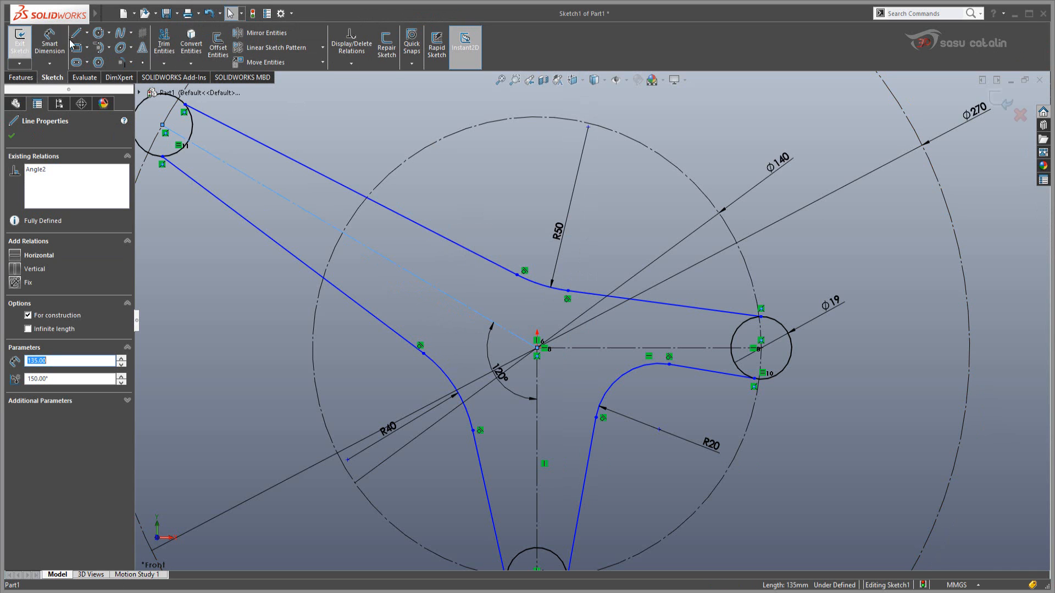
pyautogui.click(323, 47)
pyautogui.click(290, 79)
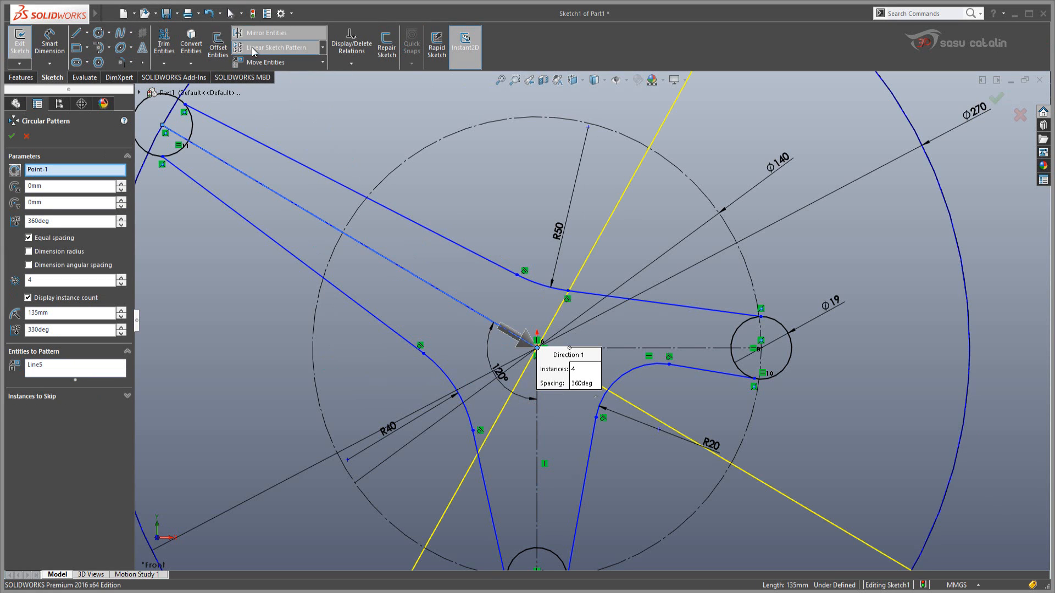
pyautogui.doubleClick(59, 221)
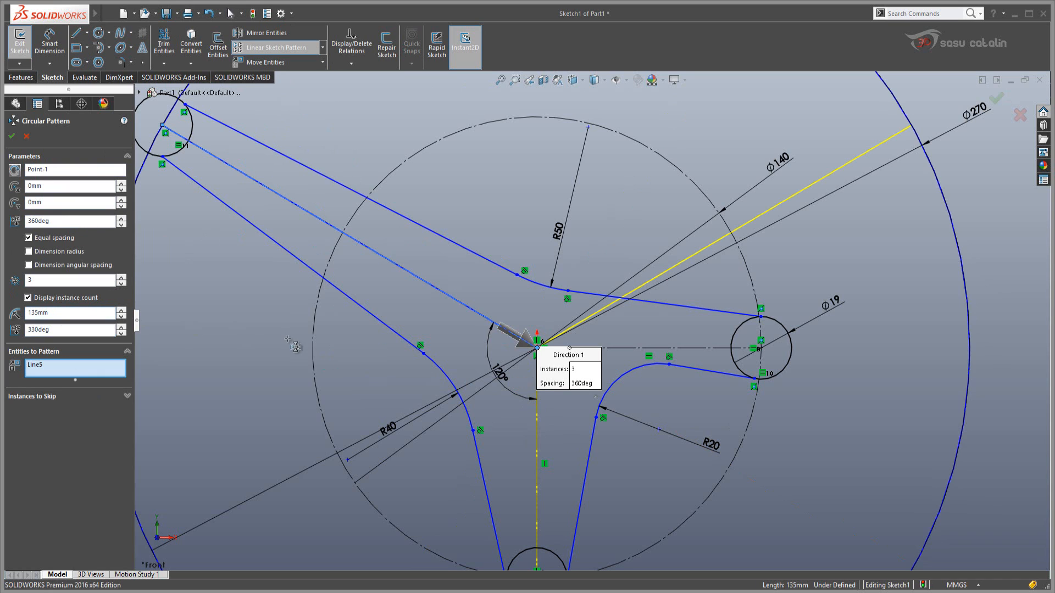
pyautogui.click(167, 591)
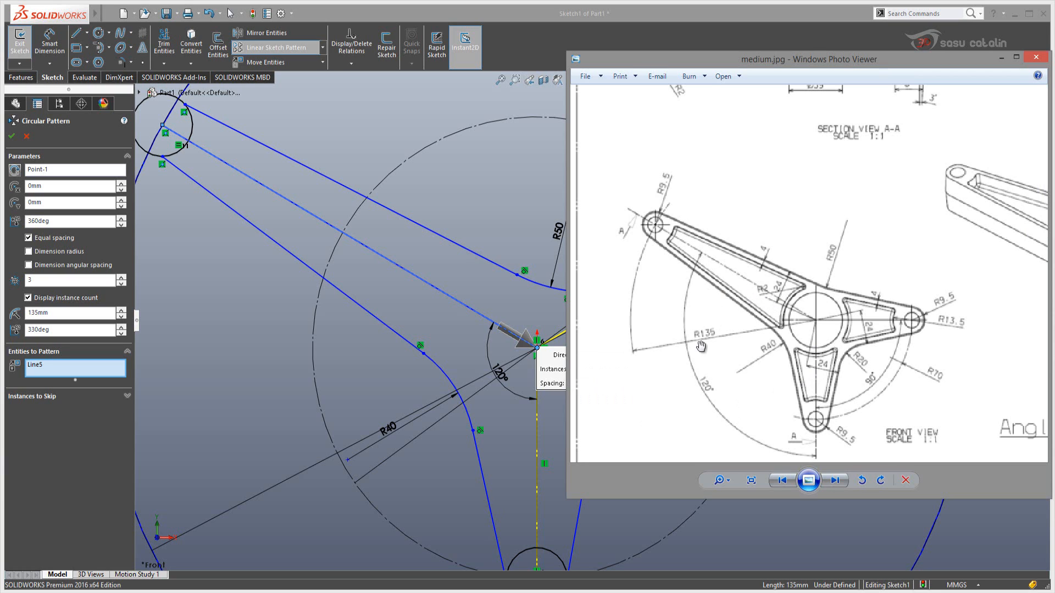
pyautogui.click(565, 15)
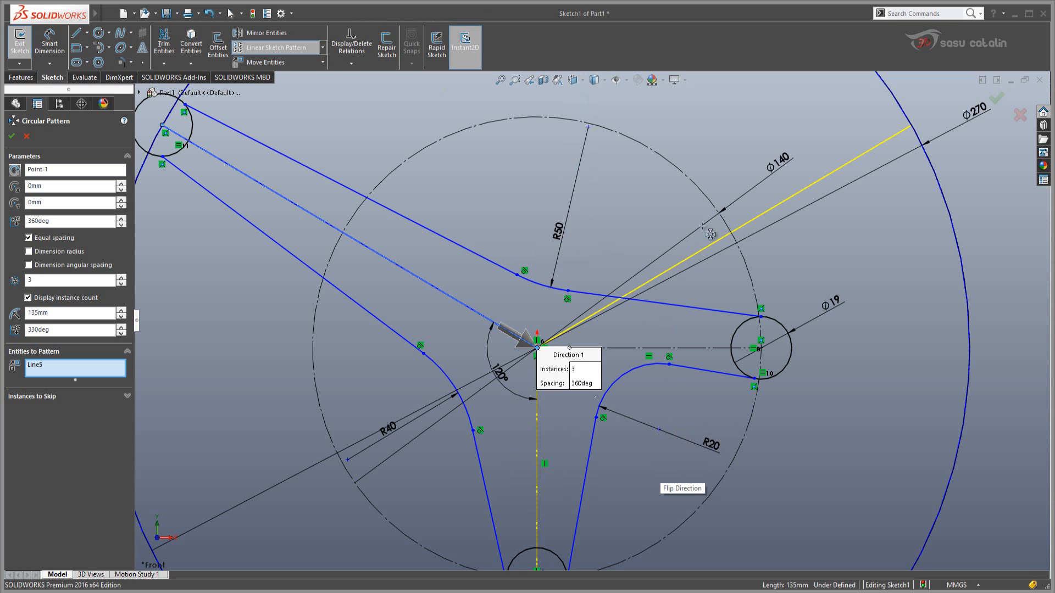
pyautogui.scroll(-2, 582, 496)
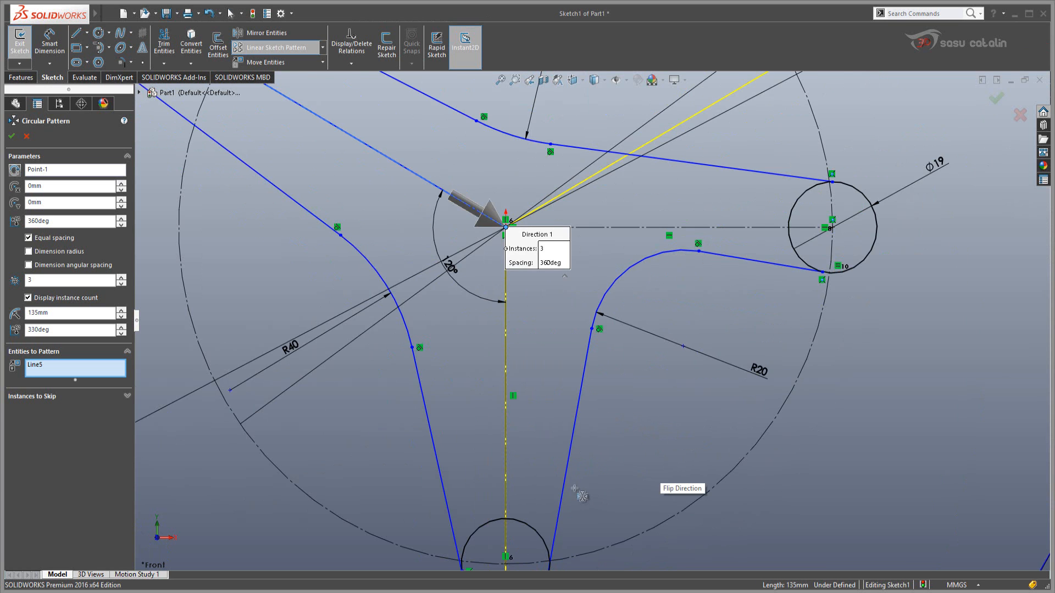
pyautogui.scroll(2, 582, 496)
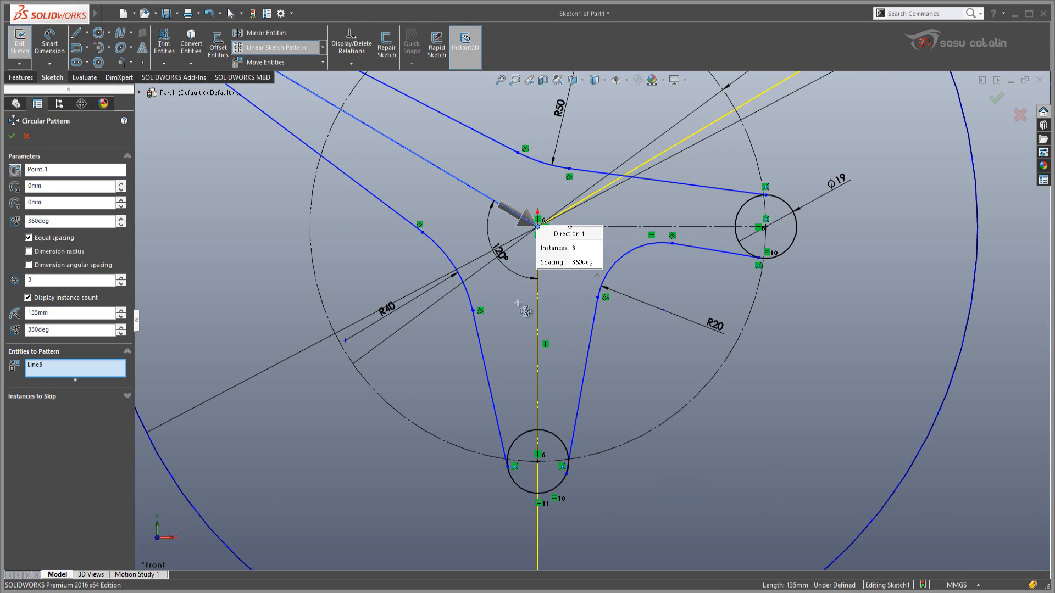
pyautogui.scroll(-2, 519, 332)
pyautogui.scroll(2, 519, 332)
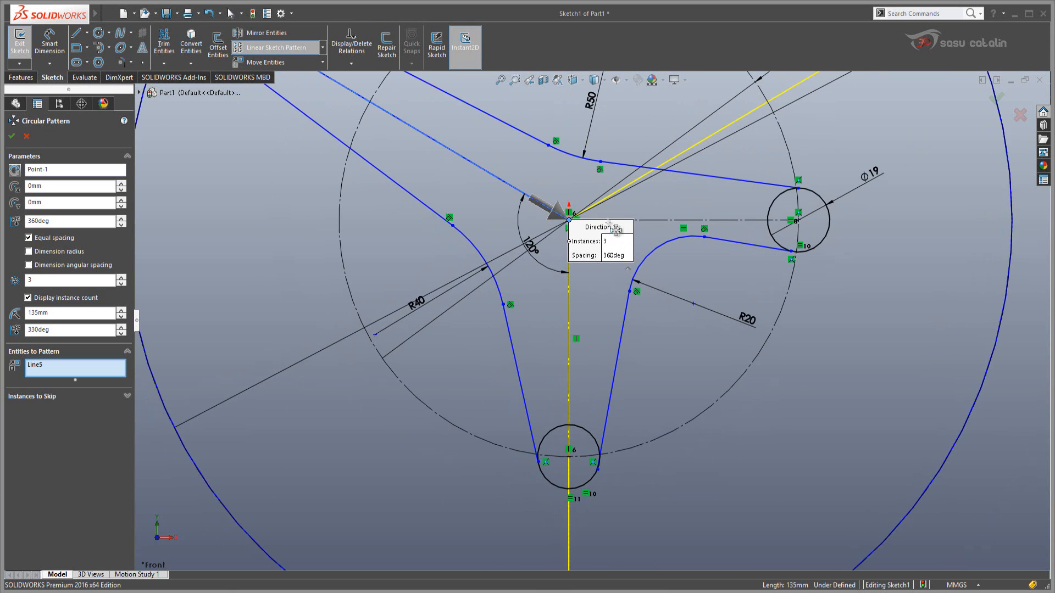
pyautogui.click(1020, 115)
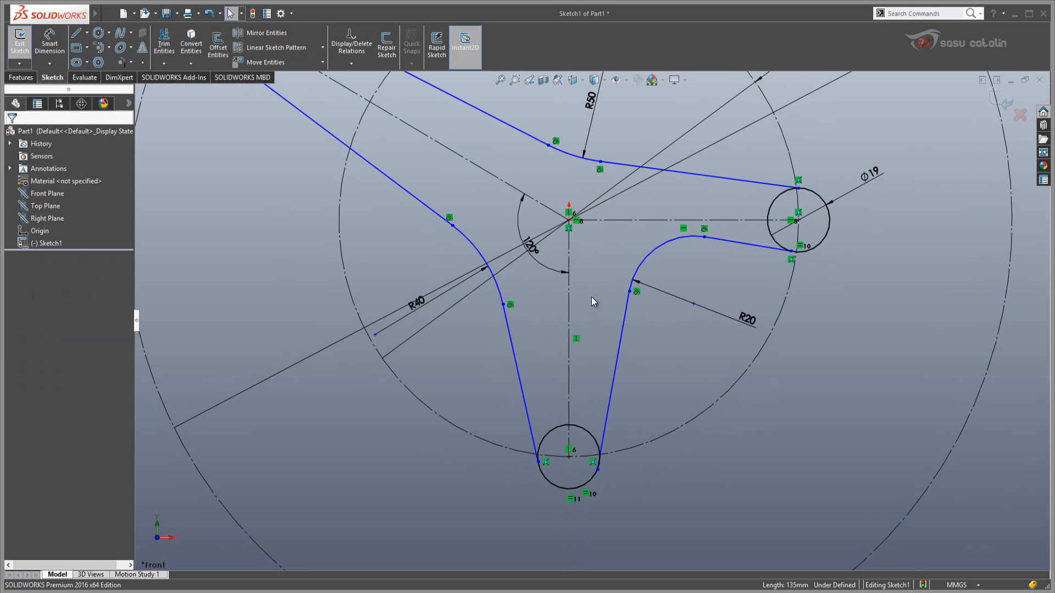
# Make the lower arm's right line tangent to the lower end circle
pyautogui.scroll(3, 626, 282)
pyautogui.scroll(-3, 635, 242)
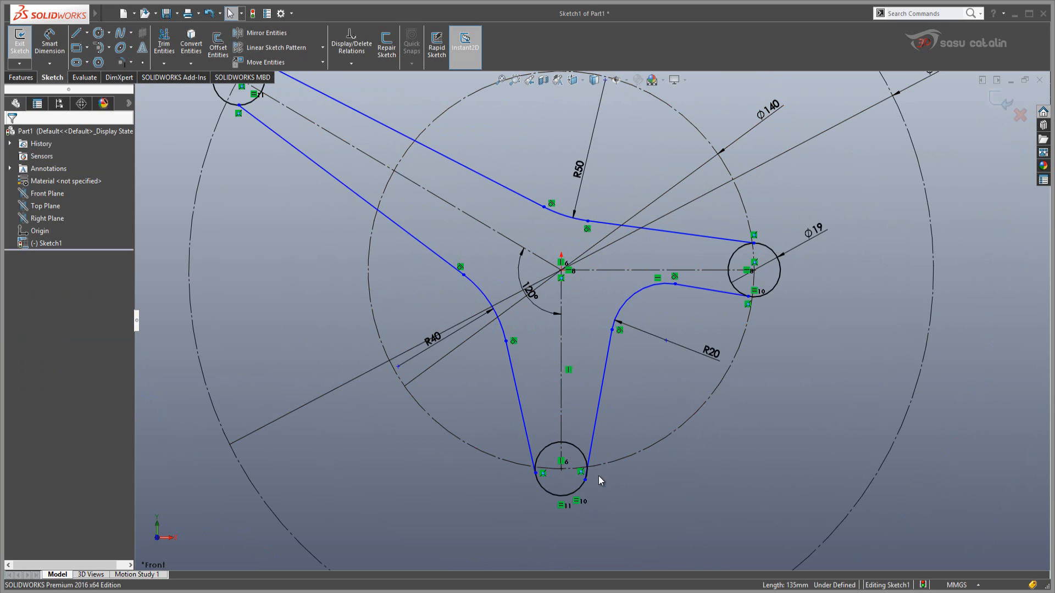
pyautogui.click(152, 592)
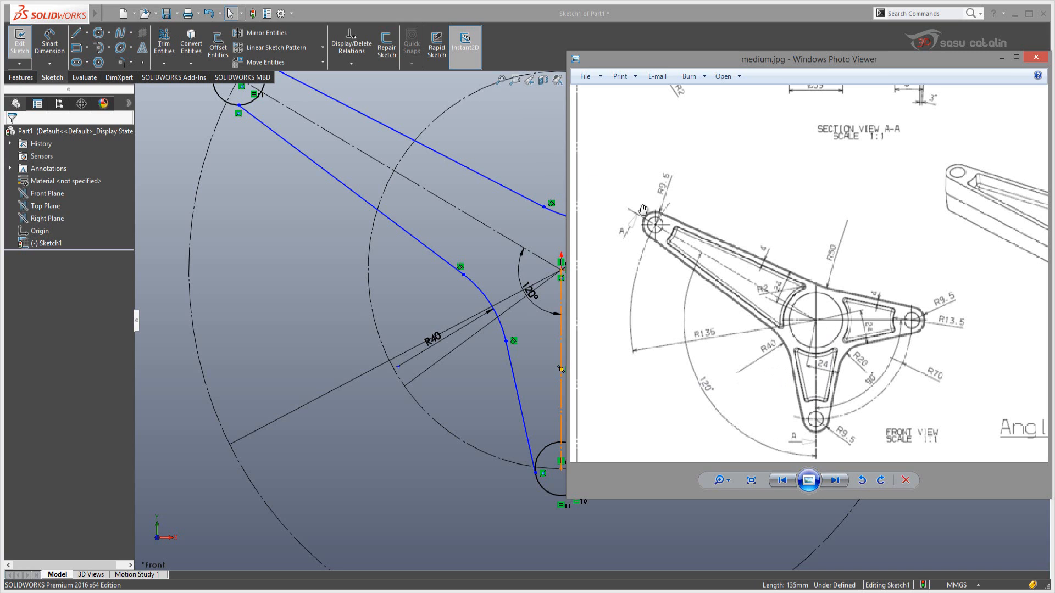
pyautogui.click(574, 11)
pyautogui.scroll(-2, 630, 486)
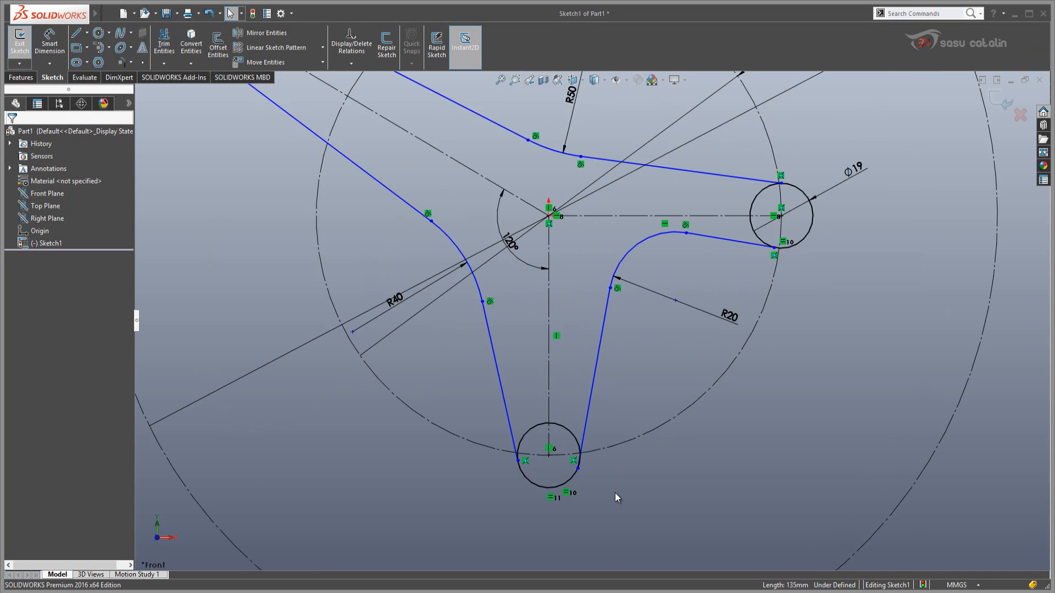
pyautogui.scroll(-1, 615, 493)
pyautogui.click(577, 428)
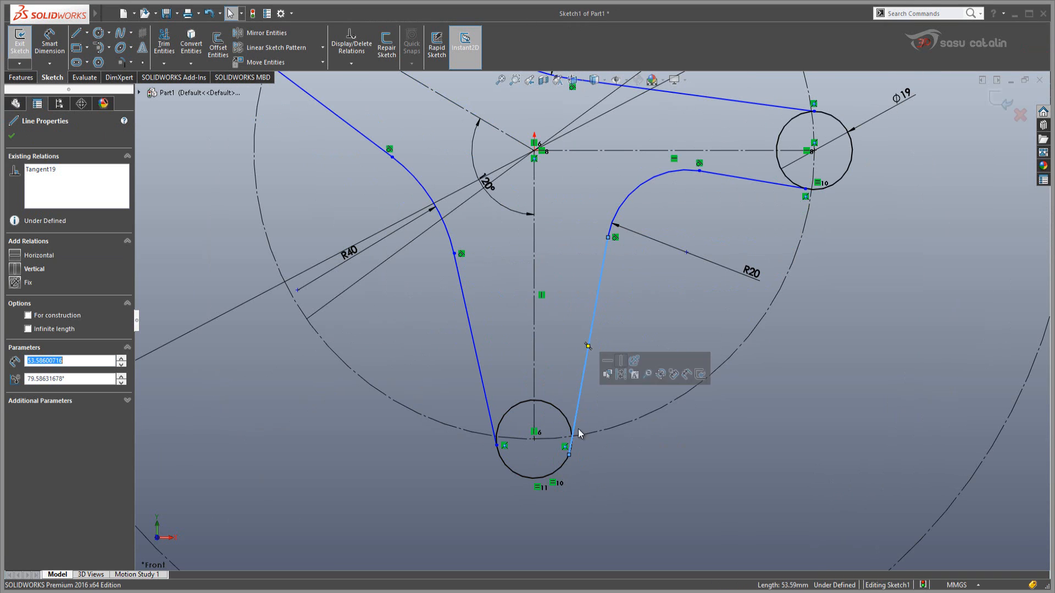
pyautogui.keyDown('ctrl'); pyautogui.click(560, 466); pyautogui.keyUp('ctrl')
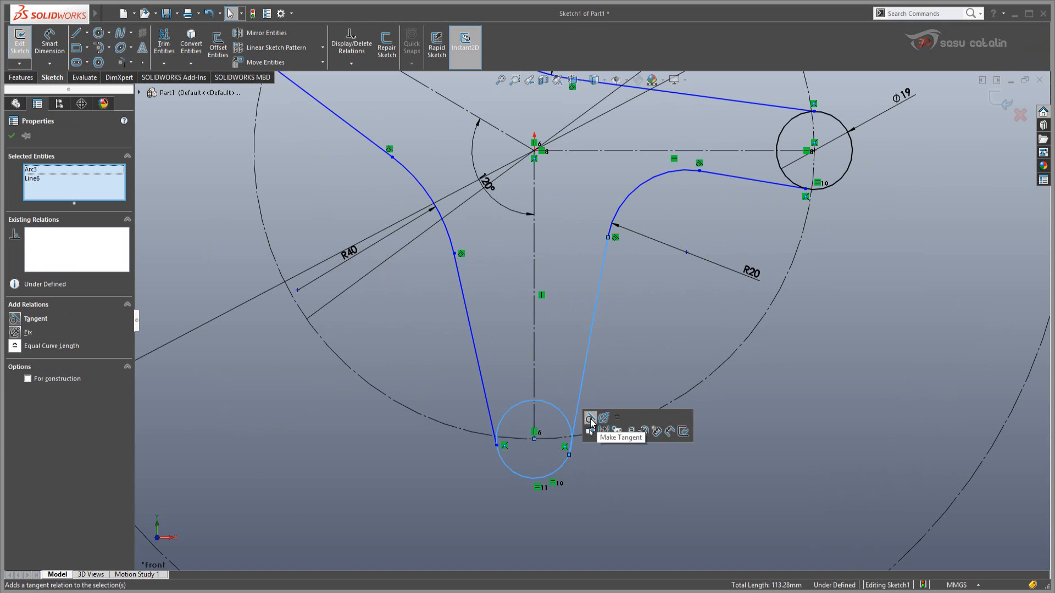
pyautogui.click(591, 422)
pyautogui.click(583, 481)
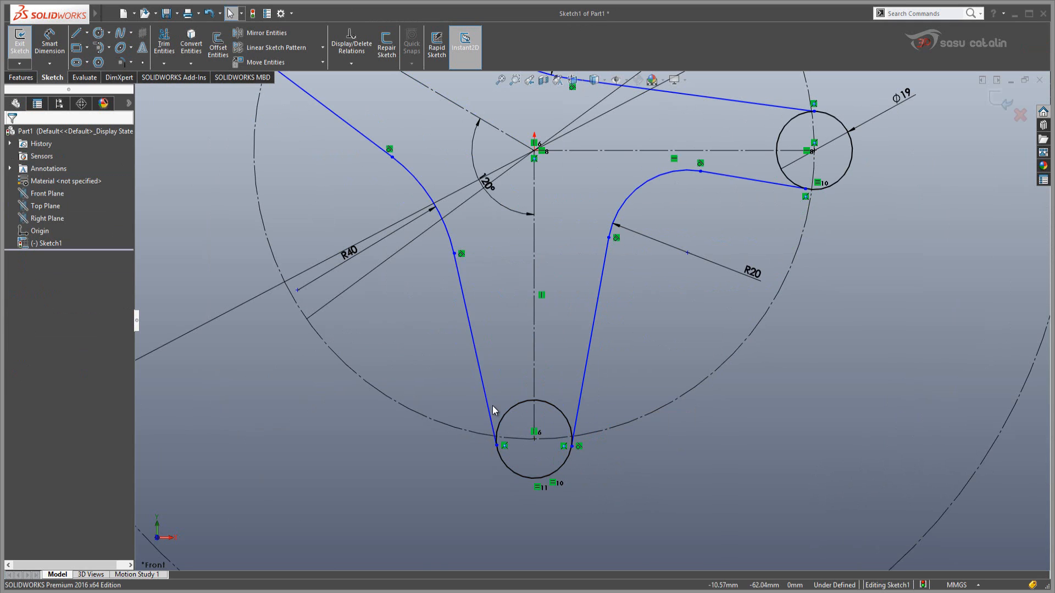
# Make the lower arm's left line tangent to the lower end circle
pyautogui.click(492, 423)
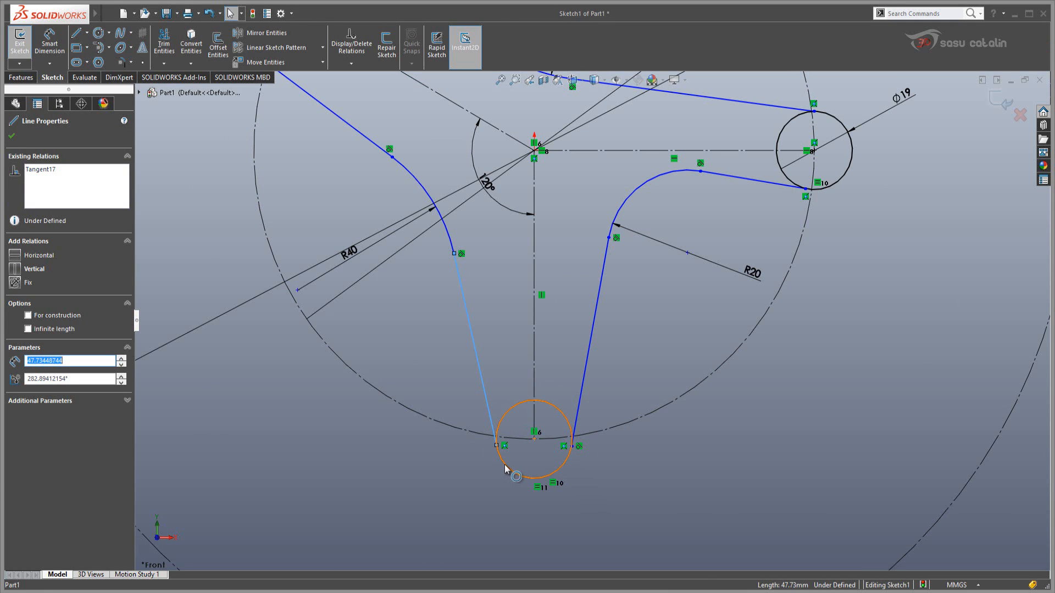
pyautogui.keyDown('ctrl'); pyautogui.click(503, 467); pyautogui.keyUp('ctrl')
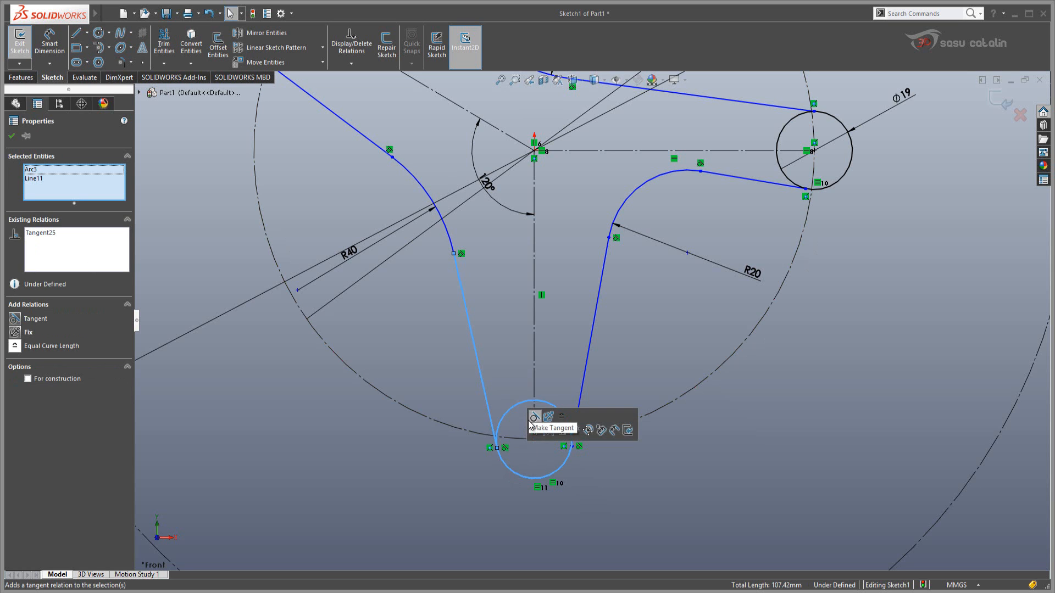
pyautogui.click(531, 424)
pyautogui.click(602, 352)
# Make the right arm's upper and lower lines tangent to the Ø19 circle at its end
pyautogui.scroll(3, 646, 295)
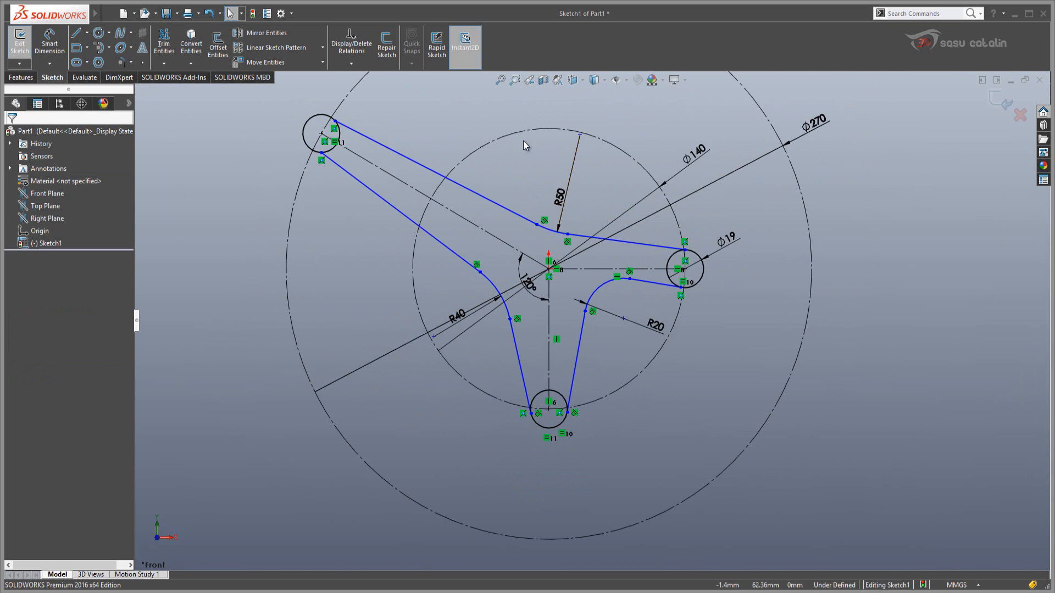
pyautogui.scroll(-3, 617, 161)
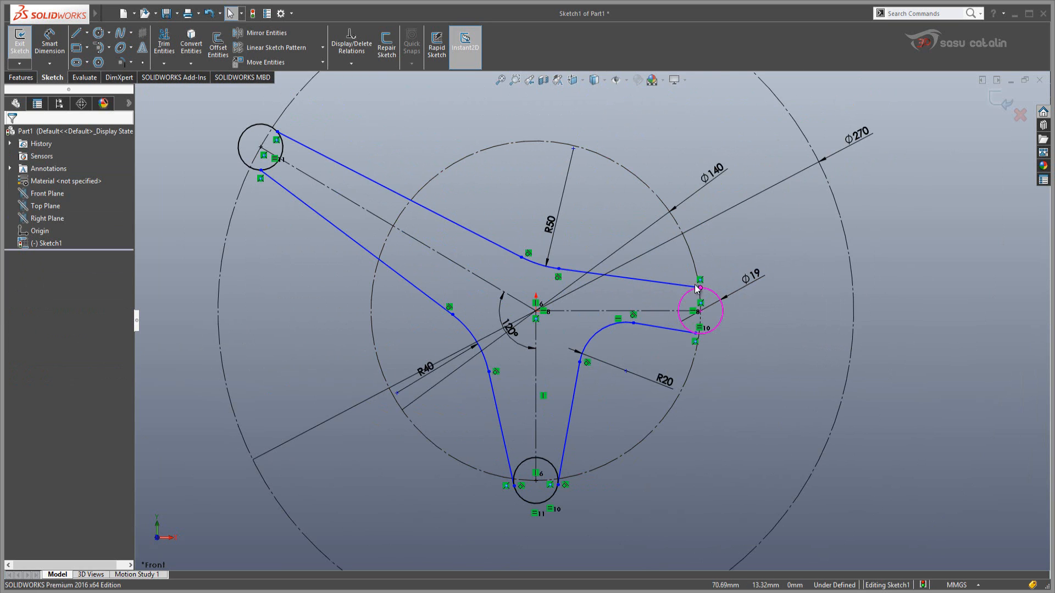
pyautogui.click(676, 284)
pyautogui.keyDown('ctrl'); pyautogui.click(712, 296); pyautogui.keyUp('ctrl')
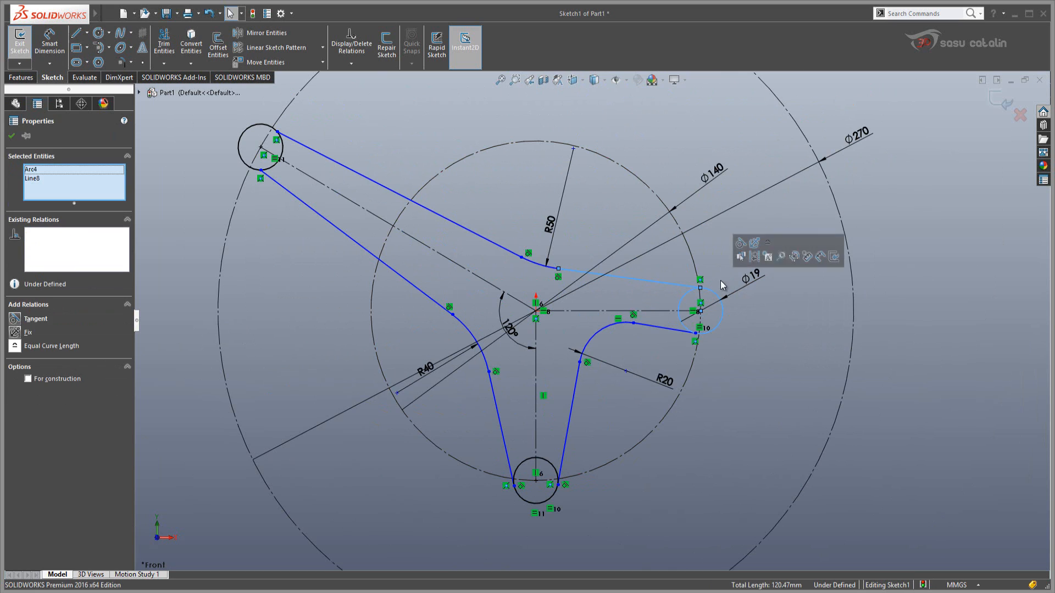
pyautogui.click(740, 365)
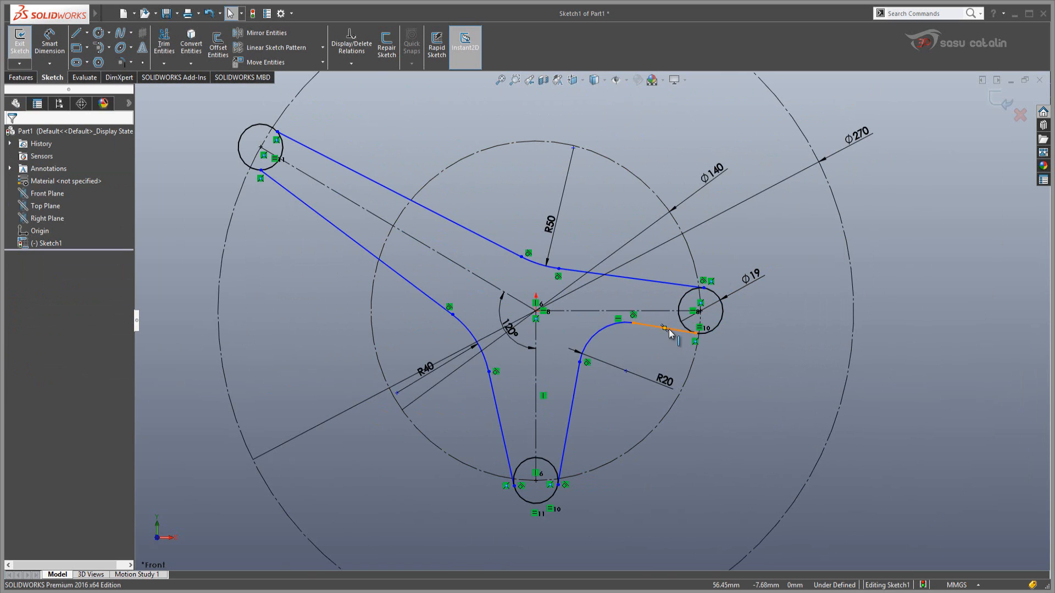
pyautogui.click(693, 333)
pyautogui.keyDown('ctrl'); pyautogui.click(718, 324); pyautogui.keyUp('ctrl')
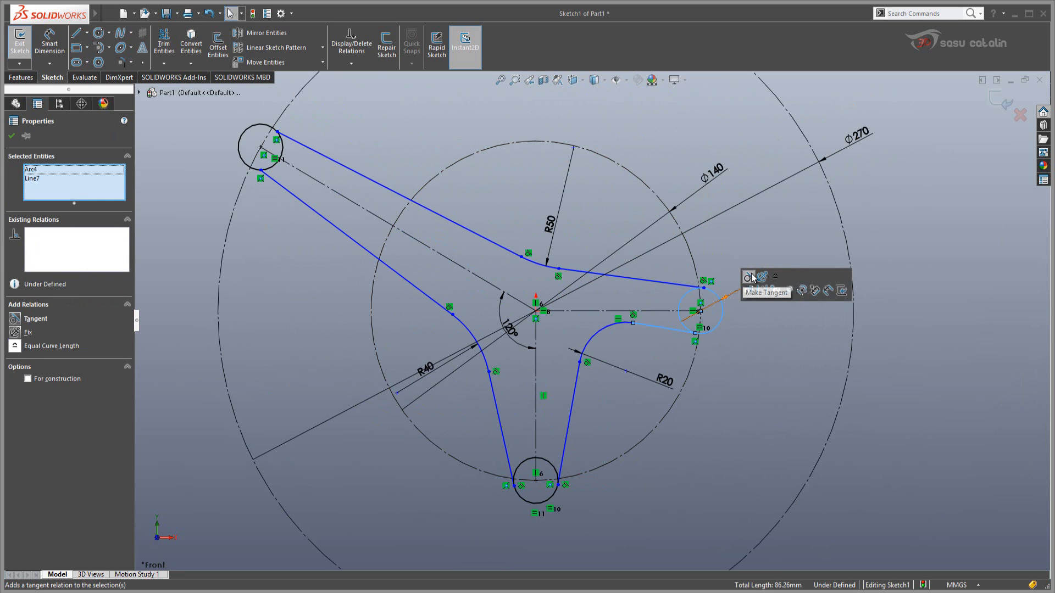
pyautogui.click(749, 279)
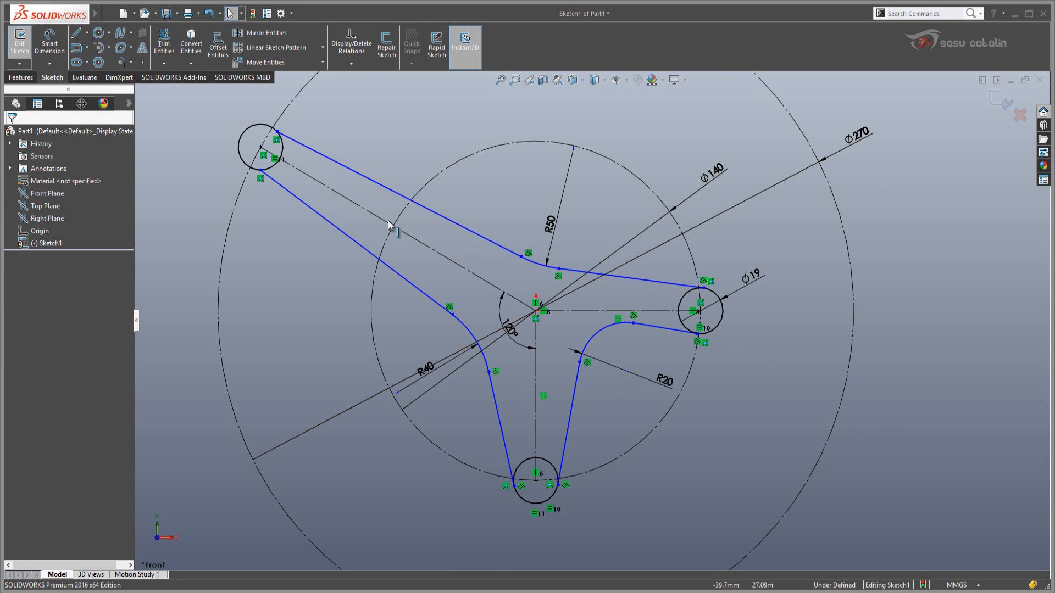
# Make both side lines of the upper-left arm tangent to the circle at its outer end
pyautogui.click(301, 148)
pyautogui.keyDown('ctrl'); pyautogui.click(271, 129); pyautogui.keyUp('ctrl')
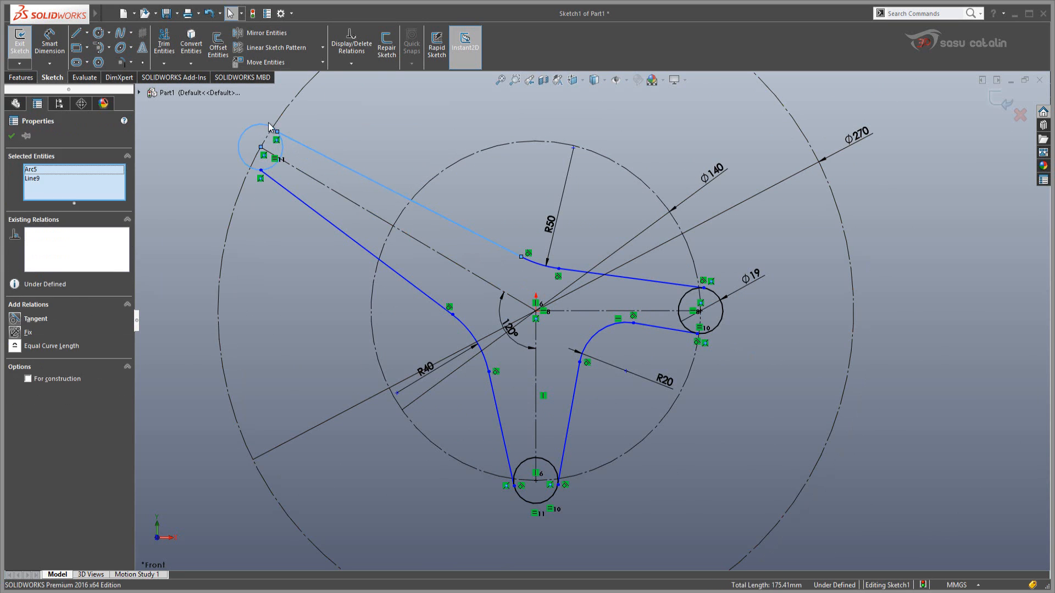
pyautogui.click(288, 78)
pyautogui.click(257, 200)
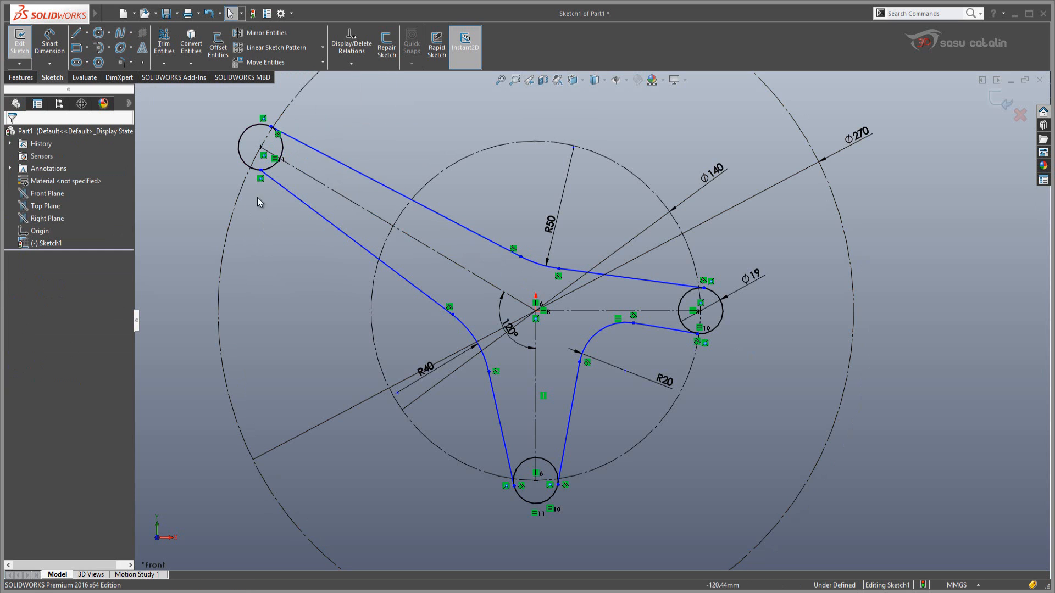
pyautogui.click(291, 195)
pyautogui.keyDown('ctrl'); pyautogui.click(242, 160); pyautogui.keyUp('ctrl')
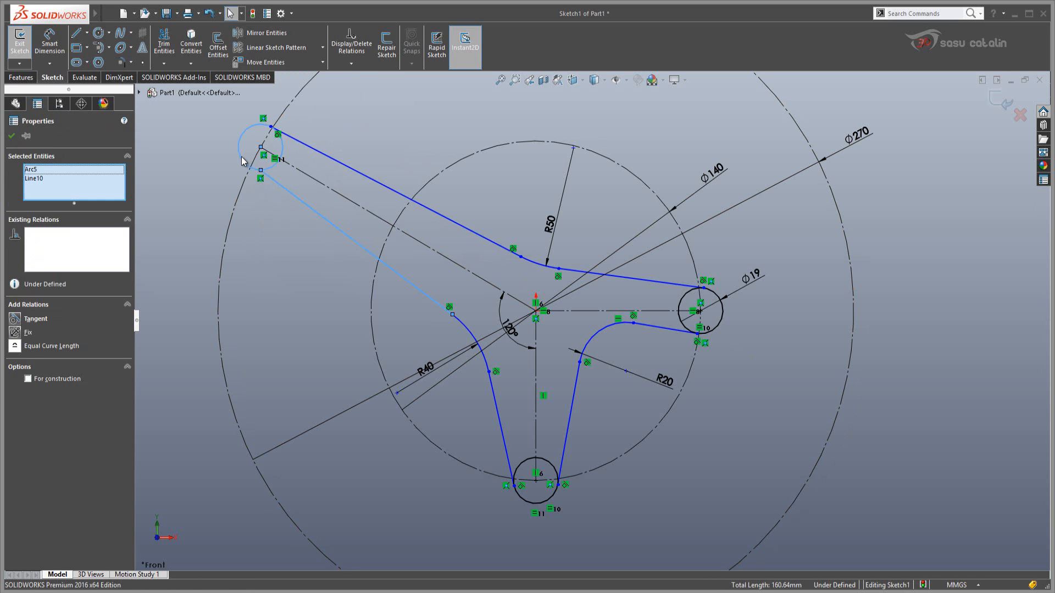
pyautogui.click(272, 124)
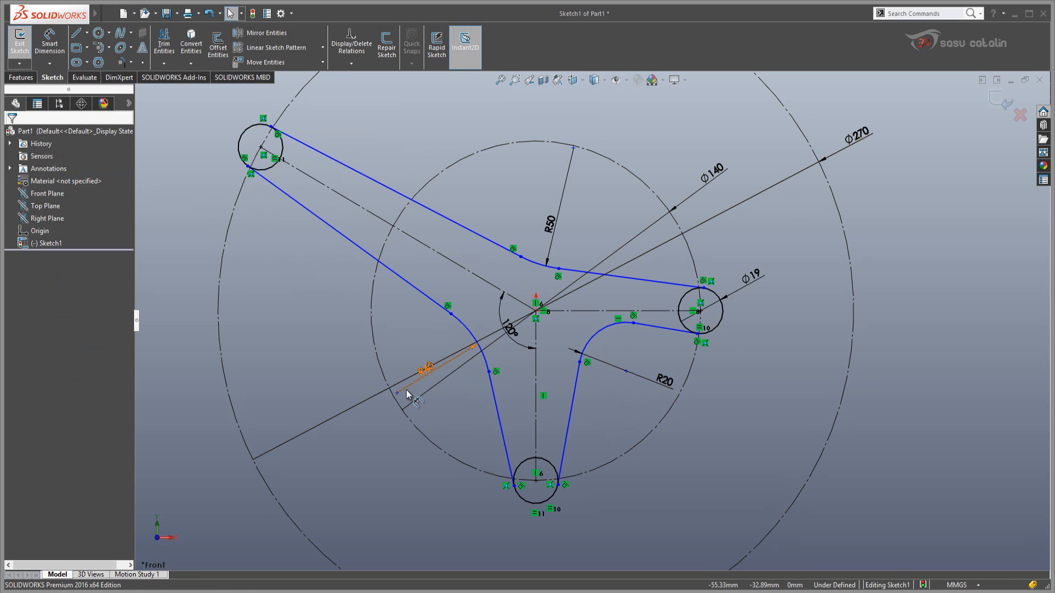
# Examine the pocket outlines, wall offsets and 24 mm dimensions in the front view of the reference drawing
pyautogui.hotkey('alt', 'Tab')
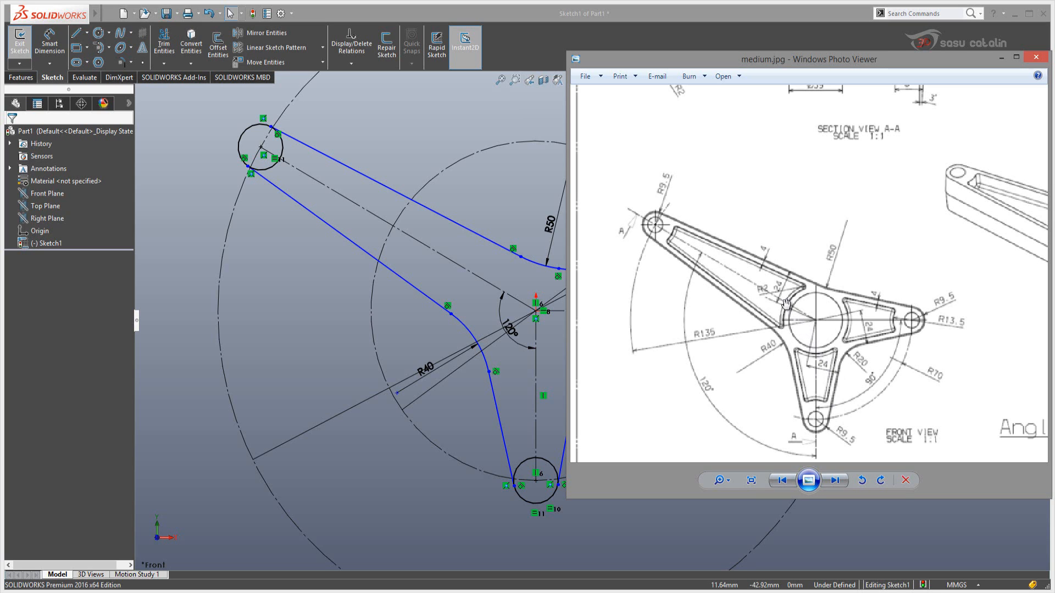
pyautogui.scroll(1, 785, 304)
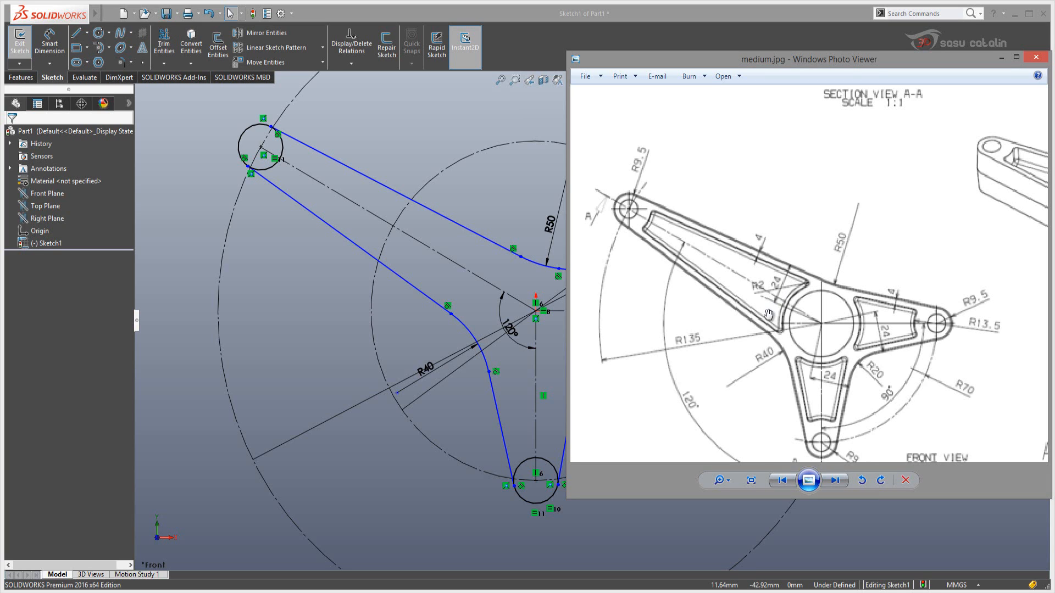
pyautogui.scroll(-1, 868, 265)
pyautogui.moveTo(881, 252); pyautogui.dragTo(749, 303)
pyautogui.moveTo(928, 275)
pyautogui.mouseDown()
pyautogui.moveTo(806, 308)
pyautogui.moveTo(857, 309)
pyautogui.moveTo(695, 307)
pyautogui.mouseUp()
pyautogui.moveTo(818, 314)
pyautogui.mouseDown()
pyautogui.moveTo(817, 296)
pyautogui.moveTo(898, 257)
pyautogui.mouseUp()
pyautogui.moveTo(819, 333)
pyautogui.mouseDown()
pyautogui.moveTo(849, 311)
pyautogui.moveTo(807, 311)
pyautogui.moveTo(993, 325)
pyautogui.mouseUp()
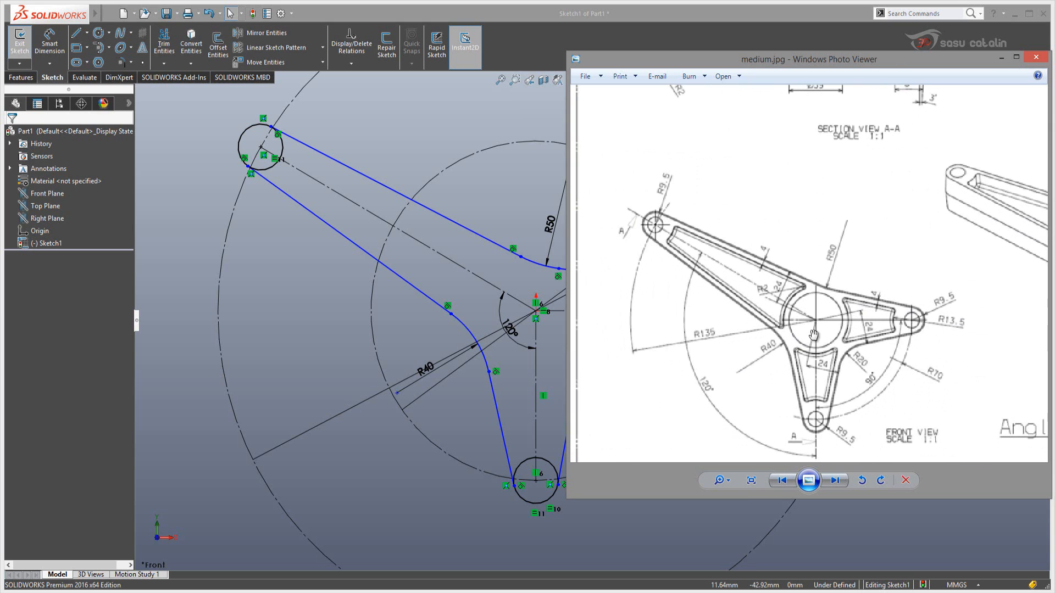
pyautogui.scroll(1, 778, 340)
pyautogui.moveTo(811, 363); pyautogui.dragTo(811, 314)
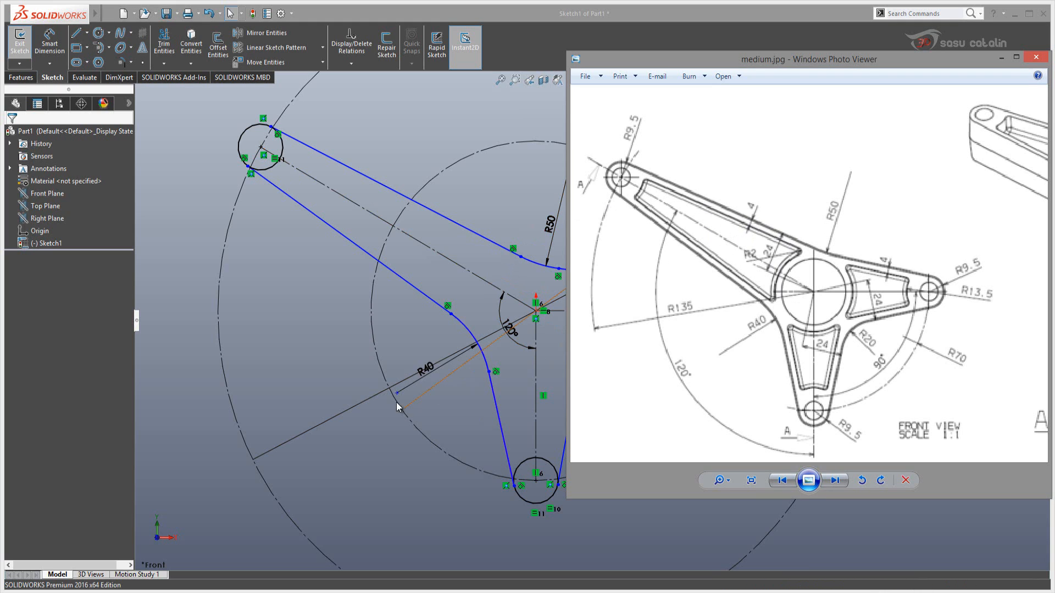
pyautogui.click(311, 297)
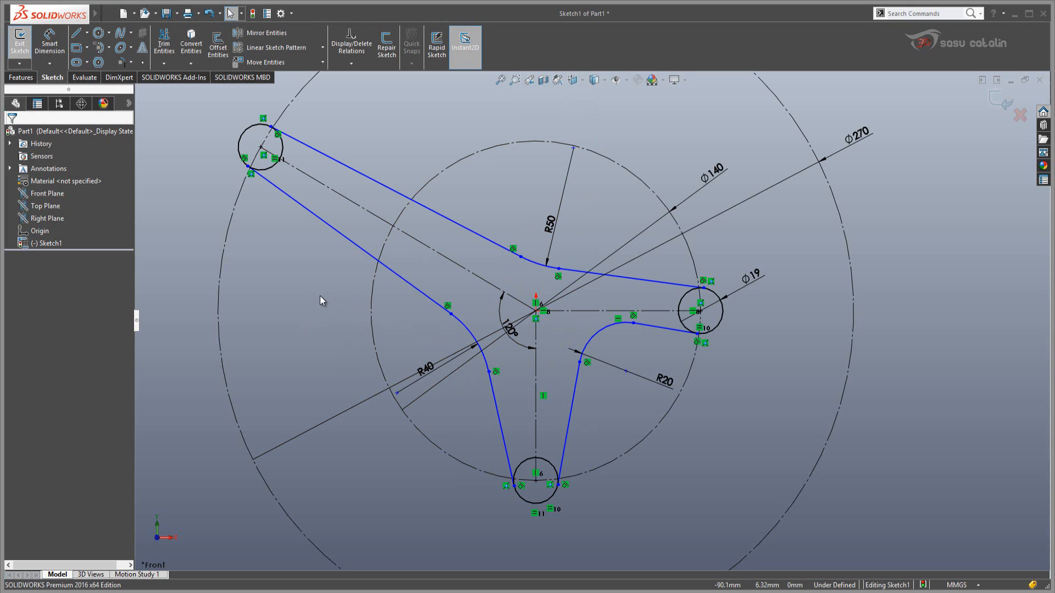
# Draw a construction line about 169 mm long from the origin along the upper-left arm, extending beyond its end circle
pyautogui.moveTo(320, 296); pyautogui.dragTo(272, 294, button='right')
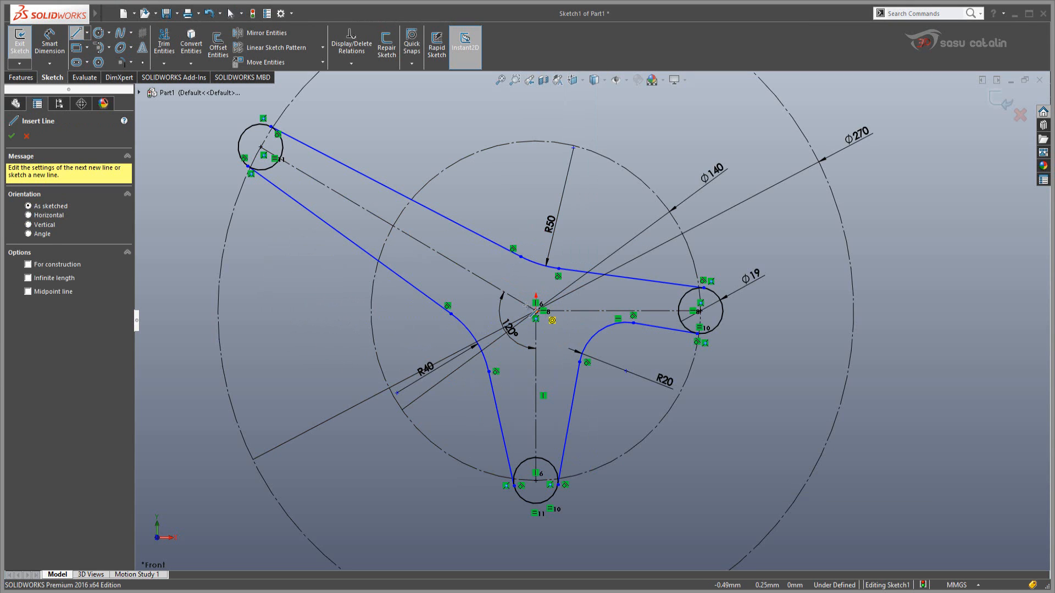
pyautogui.click(536, 311)
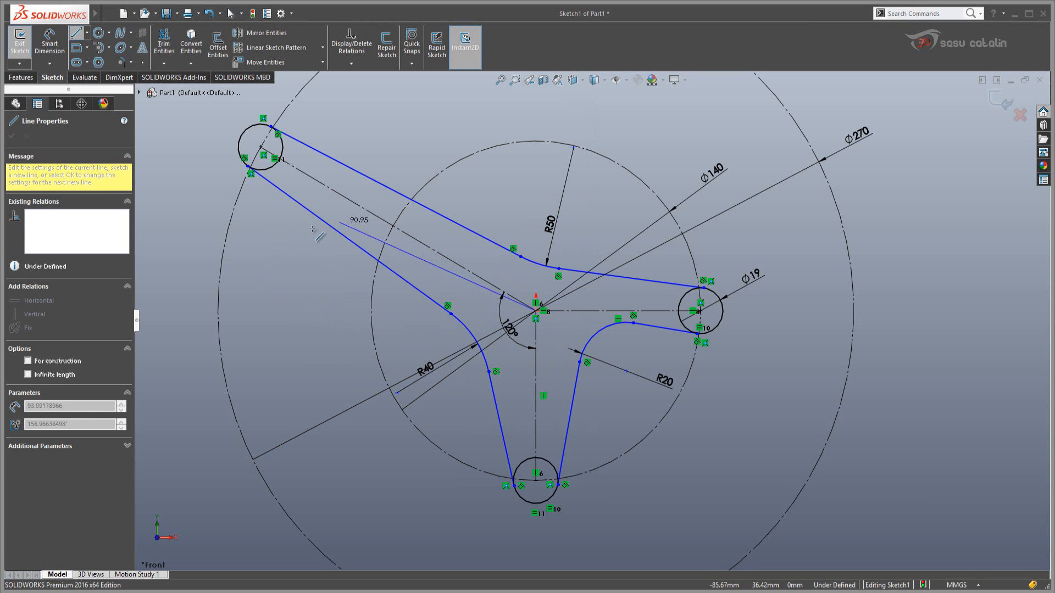
pyautogui.click(168, 159)
pyautogui.press('Escape')
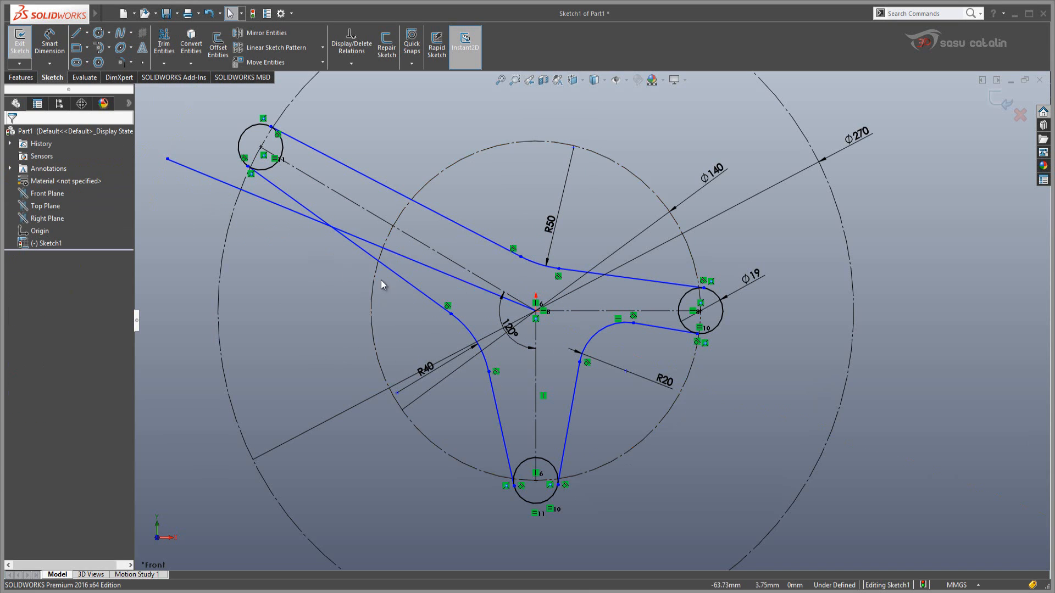
pyautogui.click(288, 210)
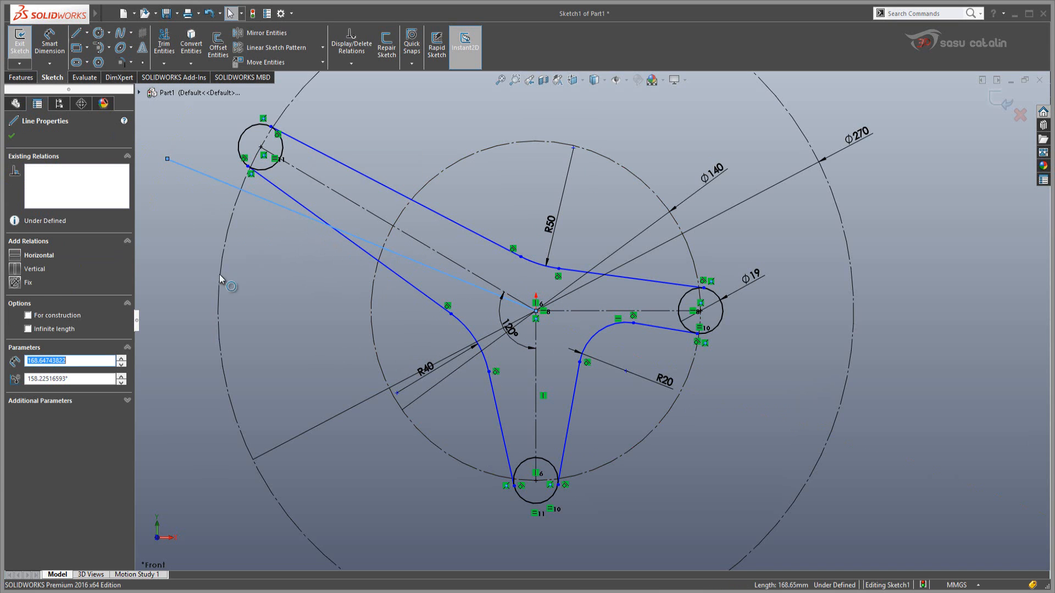
pyautogui.click(28, 315)
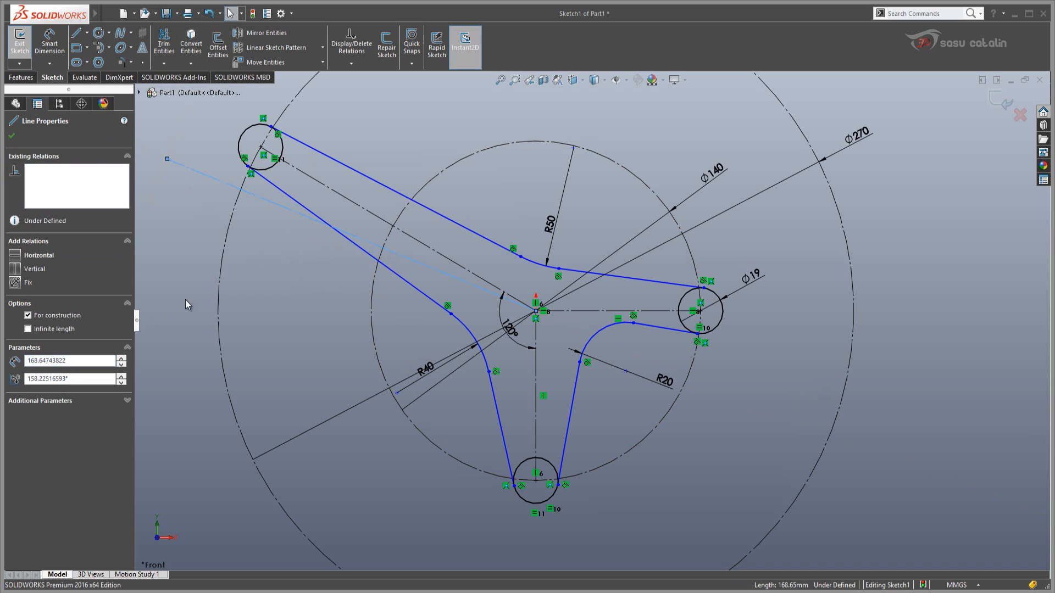
pyautogui.click(307, 265)
# Make the new construction line parallel to the upper-left arm's upper side line
pyautogui.click(439, 276)
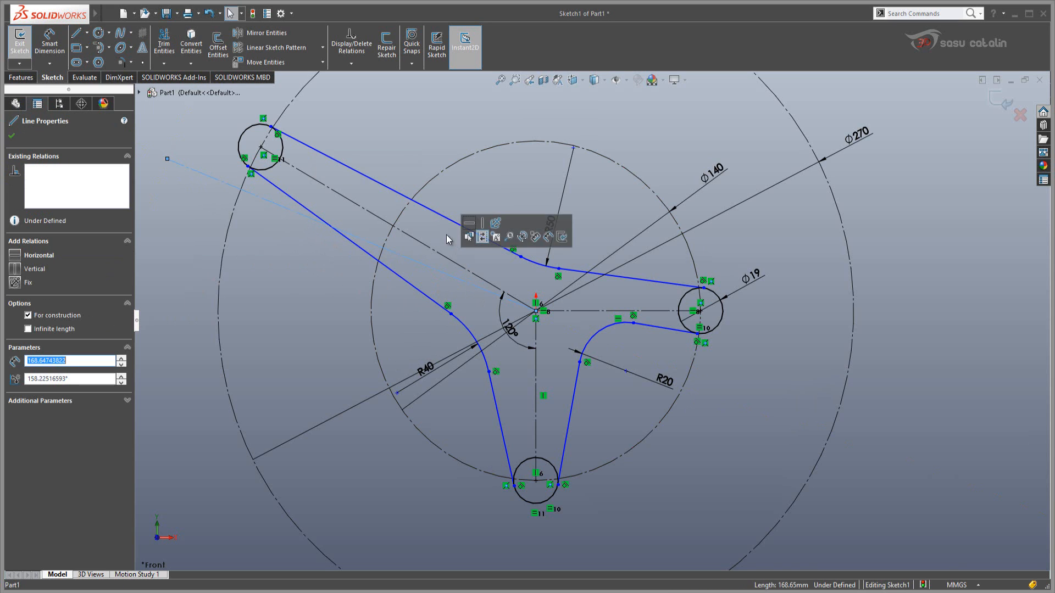
pyautogui.keyDown('ctrl'); pyautogui.click(436, 214); pyautogui.keyUp('ctrl')
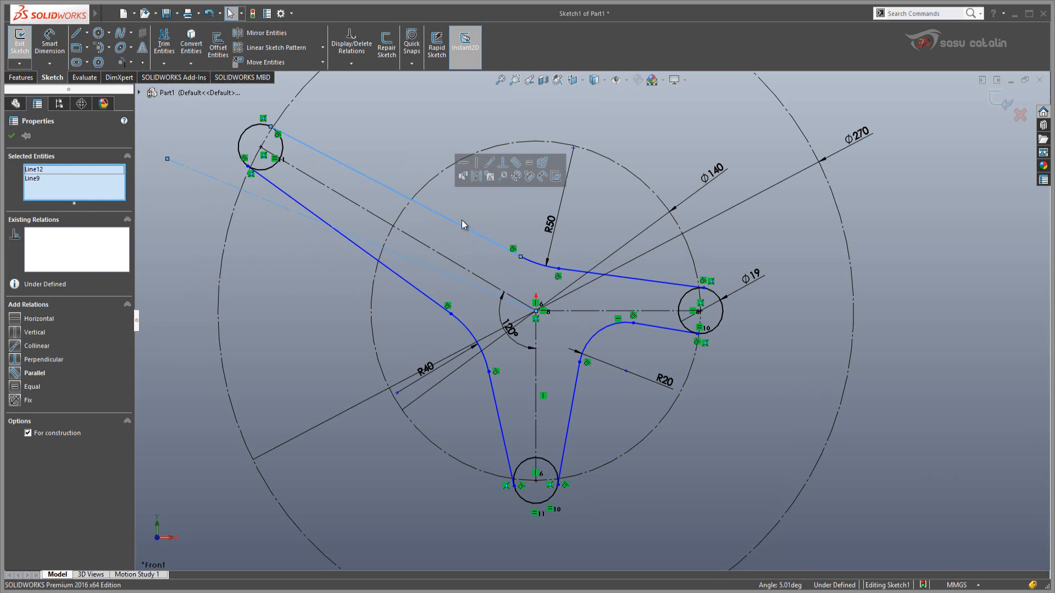
pyautogui.click(516, 163)
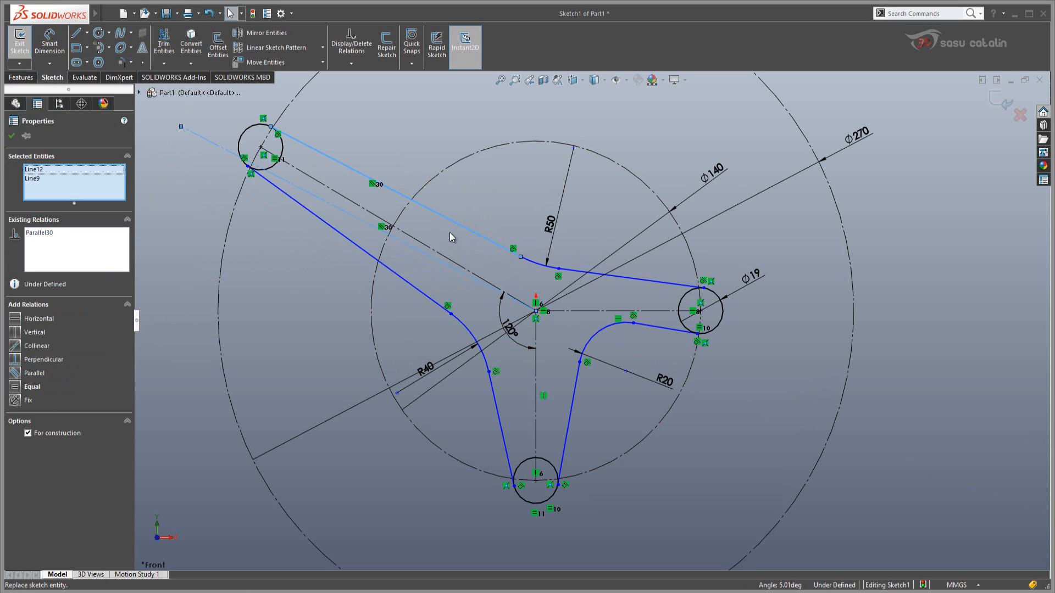
pyautogui.click(282, 277)
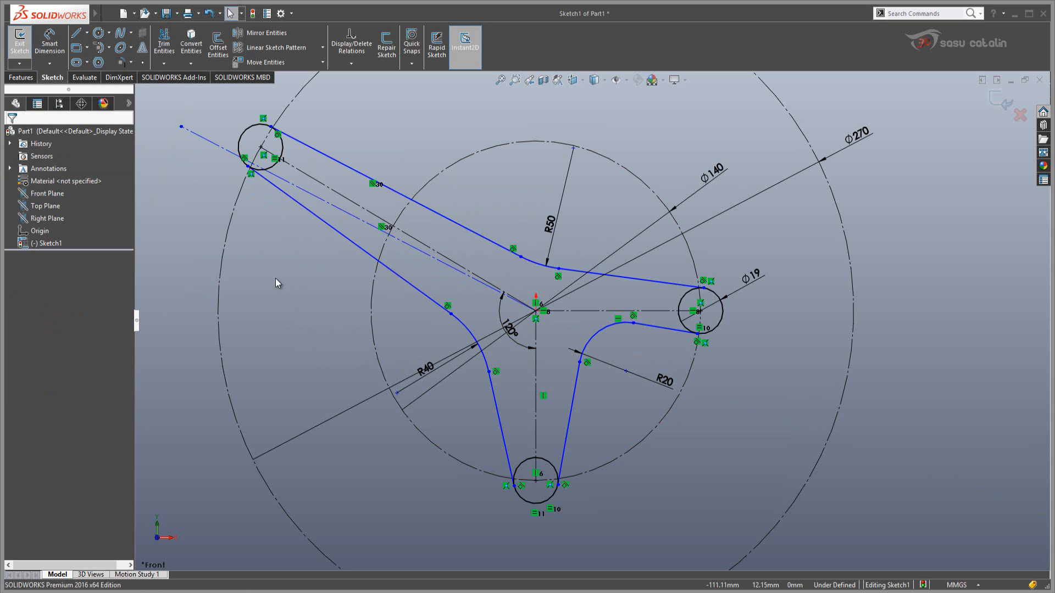
# Move the free end of the construction line outward to about X -159 mm, Y 83 mm
pyautogui.scroll(1, 278, 280)
pyautogui.scroll(-1, 279, 283)
pyautogui.scroll(5, 280, 283)
pyautogui.scroll(1, 822, 373)
pyautogui.scroll(-2, 822, 374)
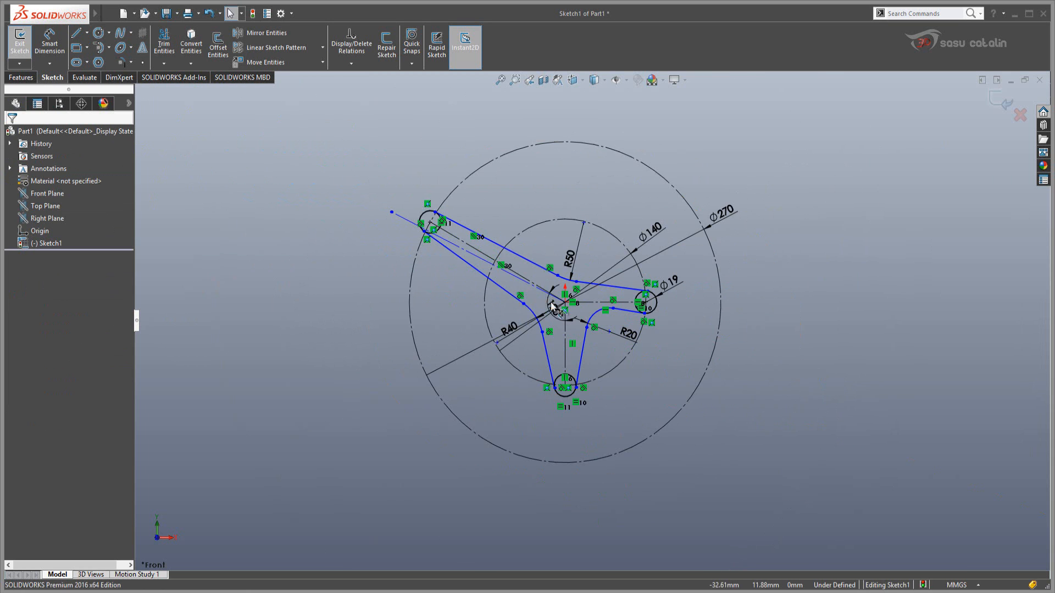
pyautogui.scroll(-3, 553, 306)
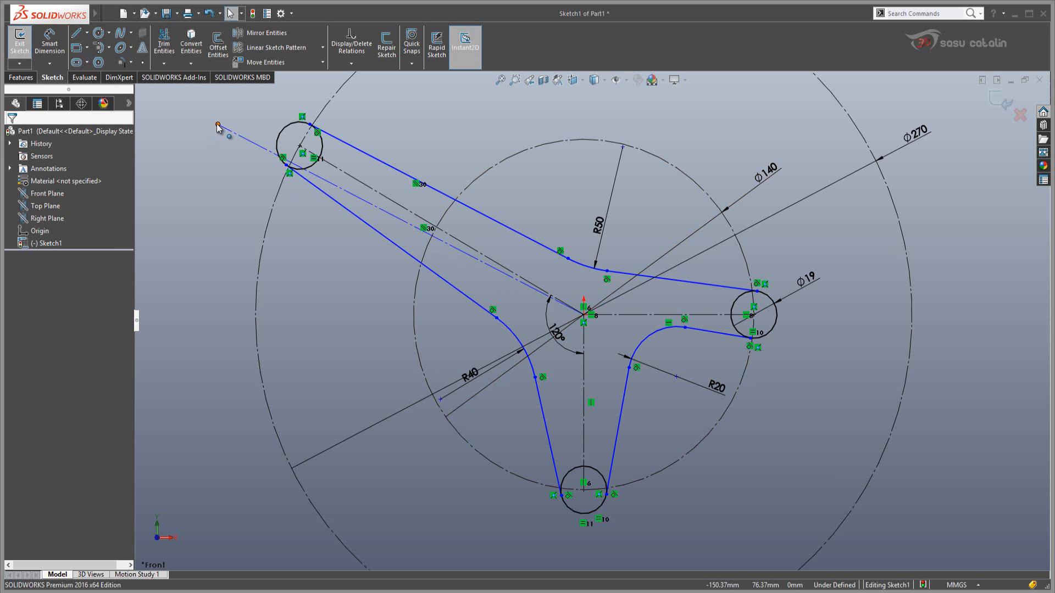
pyautogui.moveTo(217, 126)
pyautogui.mouseDown()
pyautogui.moveTo(164, 103)
pyautogui.moveTo(180, 121)
pyautogui.moveTo(220, 128)
pyautogui.moveTo(209, 111)
pyautogui.moveTo(189, 130)
pyautogui.moveTo(217, 100)
pyautogui.moveTo(198, 109)
pyautogui.mouseUp()
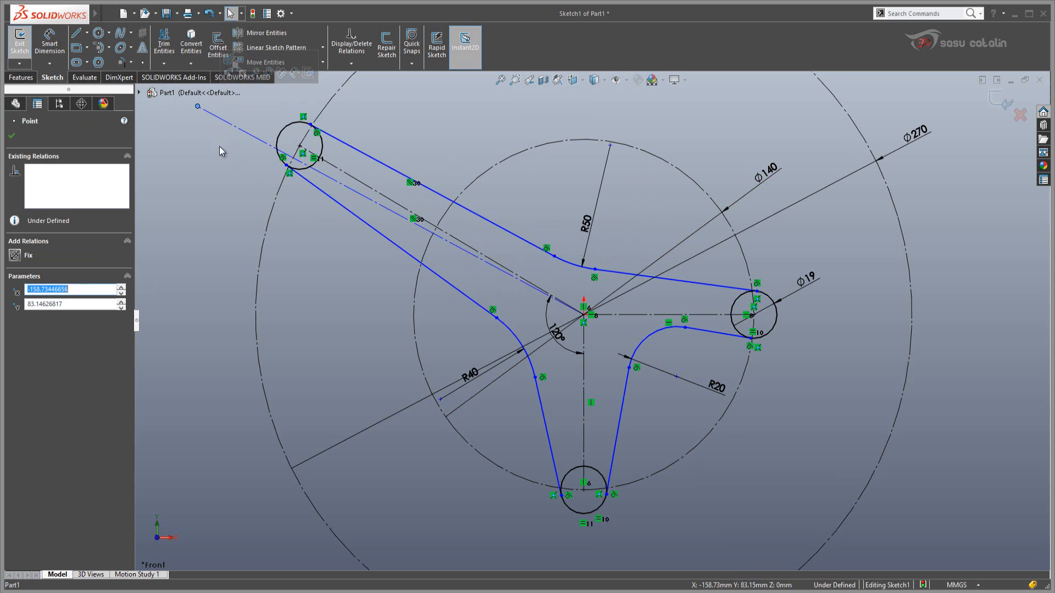
# Circular-pattern the upper-left arm's slanted construction line around the origin as 3 equally spaced instances over 360 degrees
pyautogui.click(230, 212)
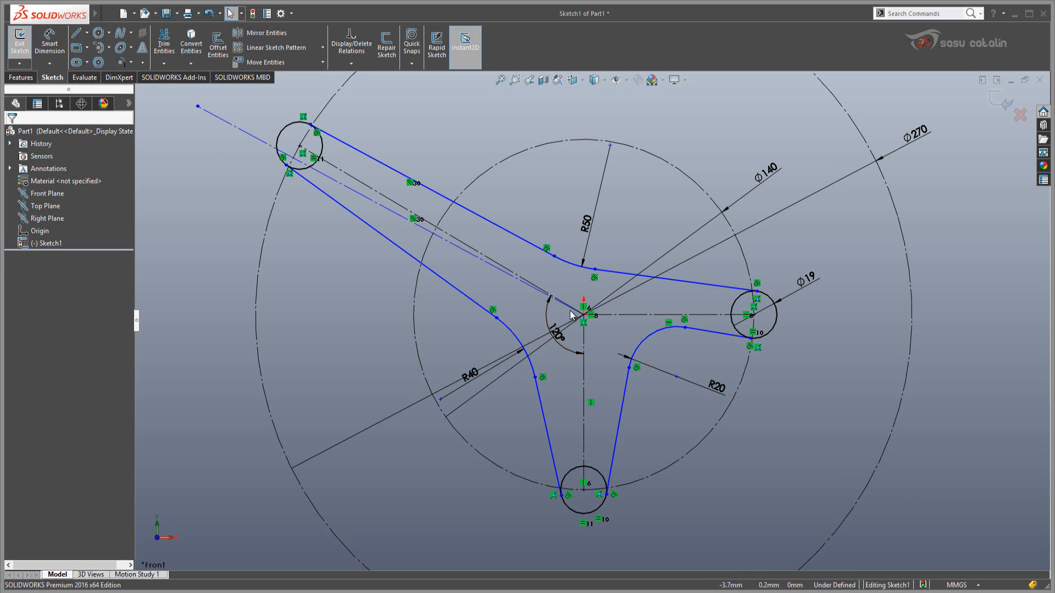
pyautogui.click(472, 255)
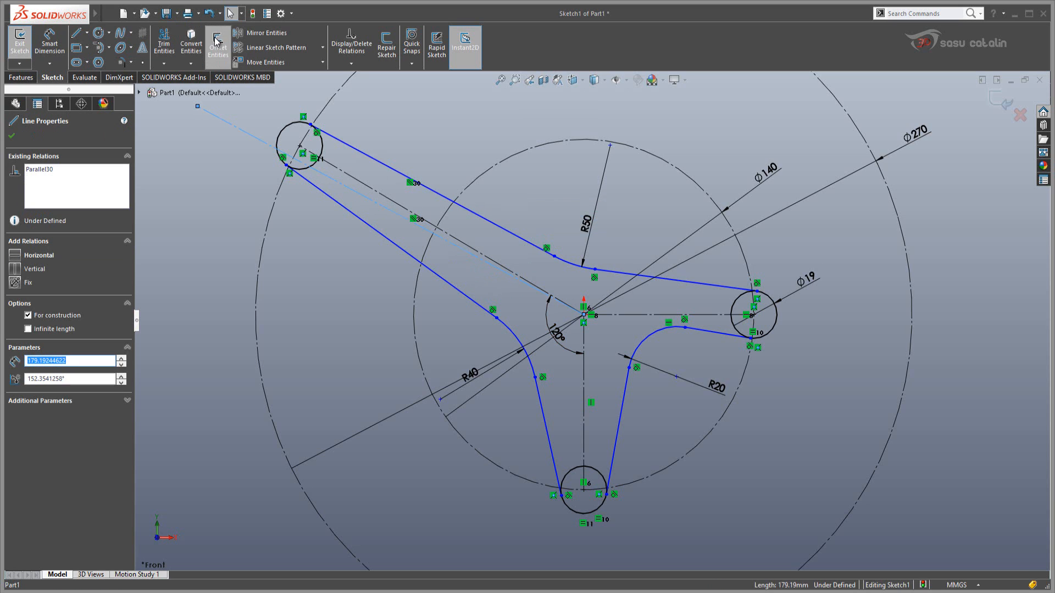
pyautogui.click(322, 48)
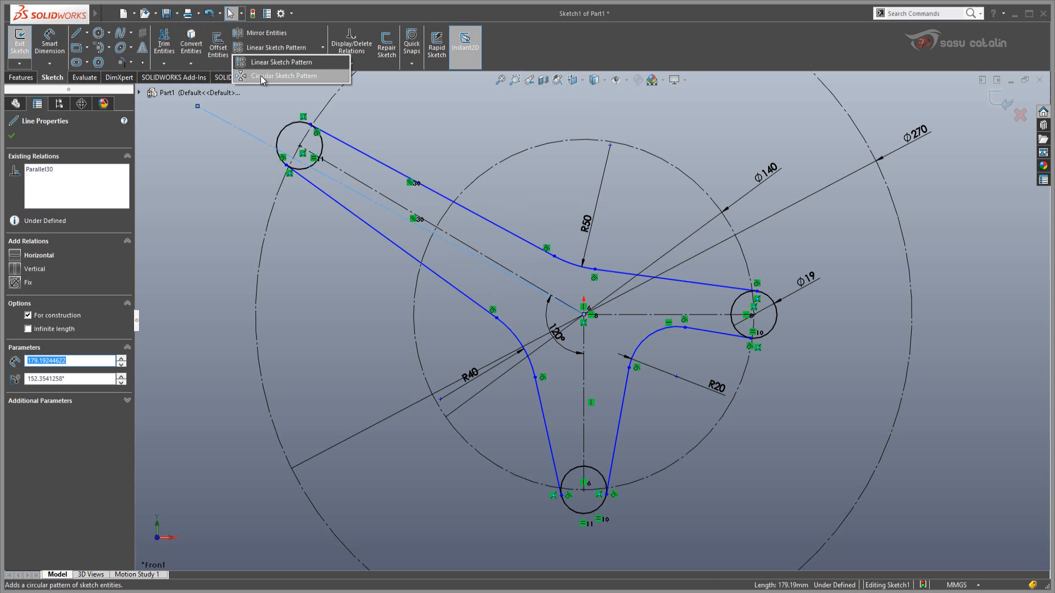
pyautogui.click(261, 77)
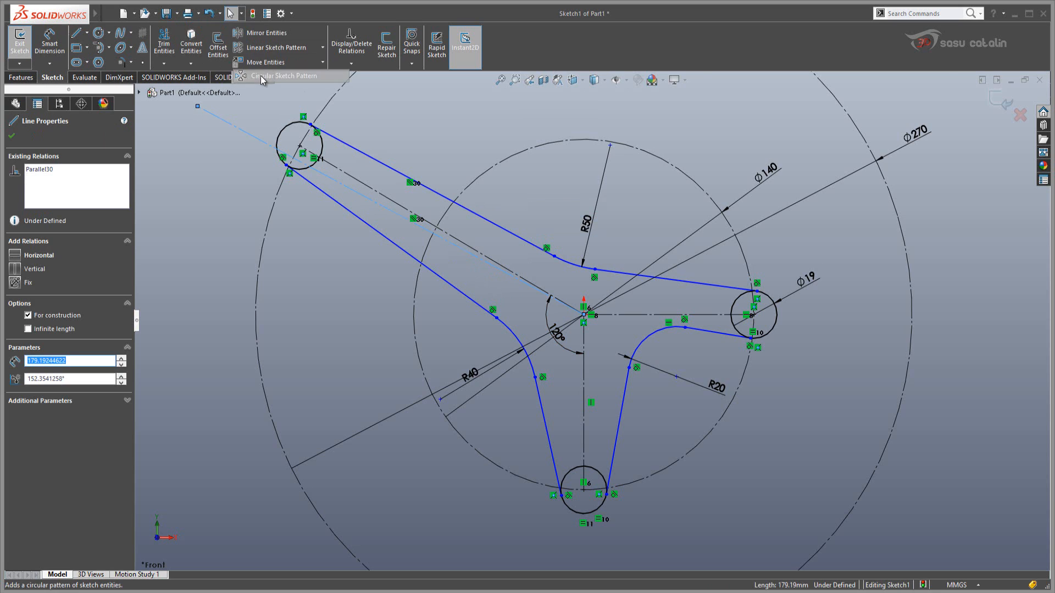
pyautogui.click(122, 285)
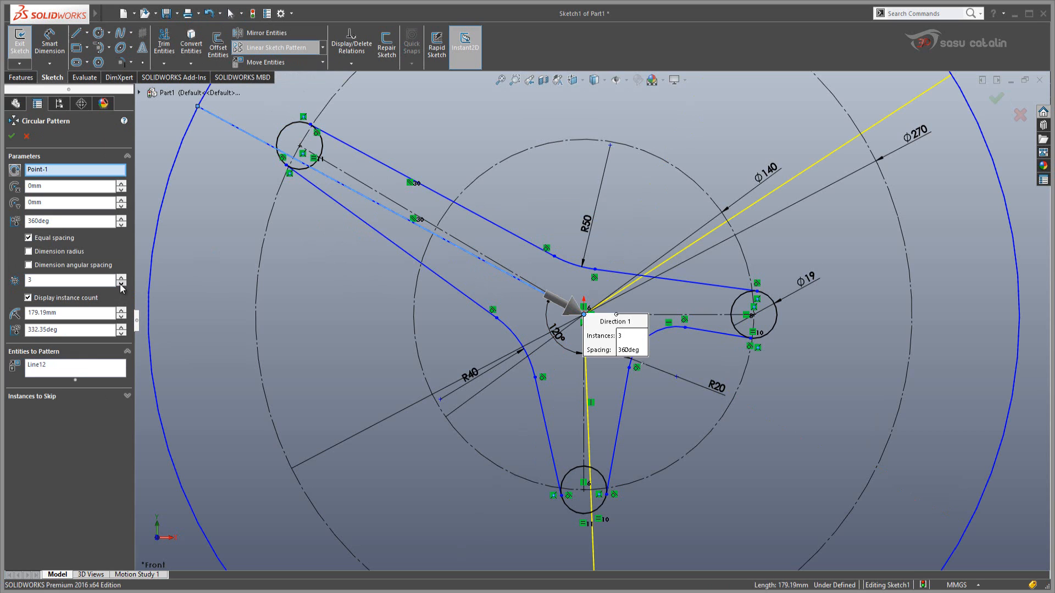
pyautogui.click(12, 137)
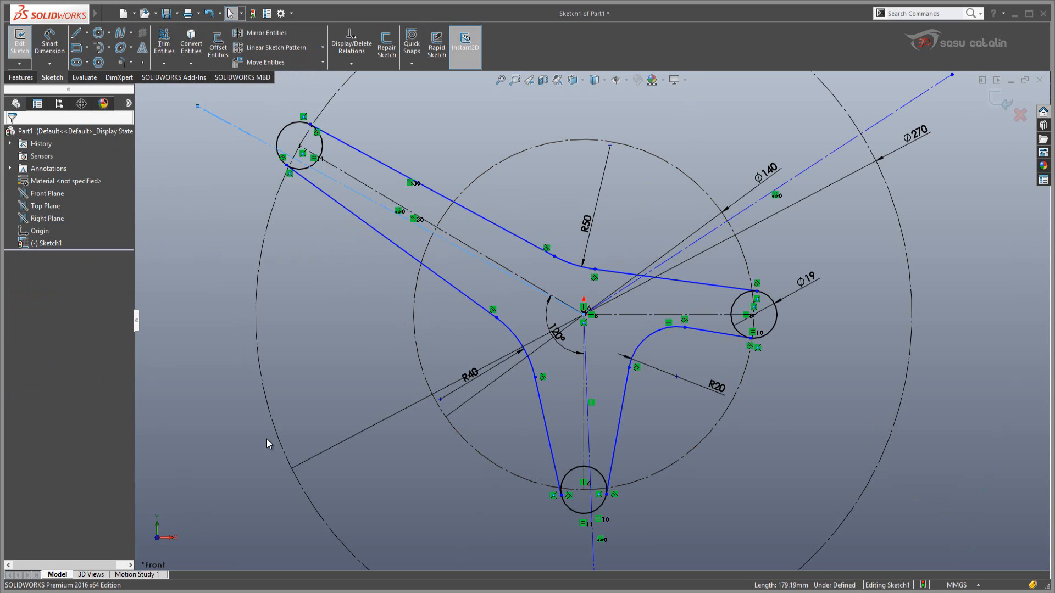
# Following the reference drawing, dimension the distance between the upper-left arm's upper side line and the parallel construction line to 24 mm
pyautogui.click(163, 592)
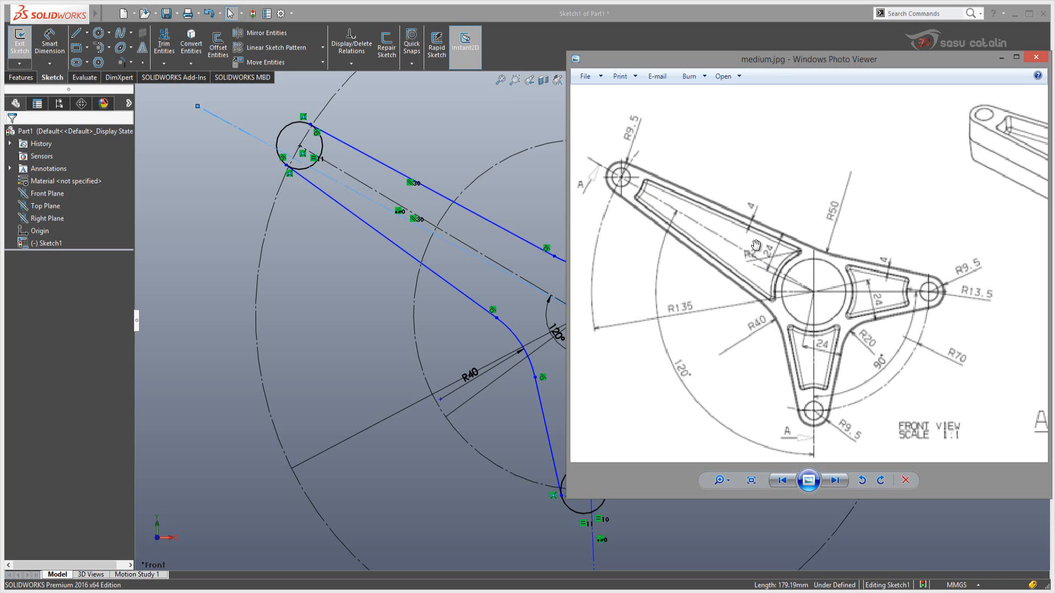
pyautogui.click(493, 12)
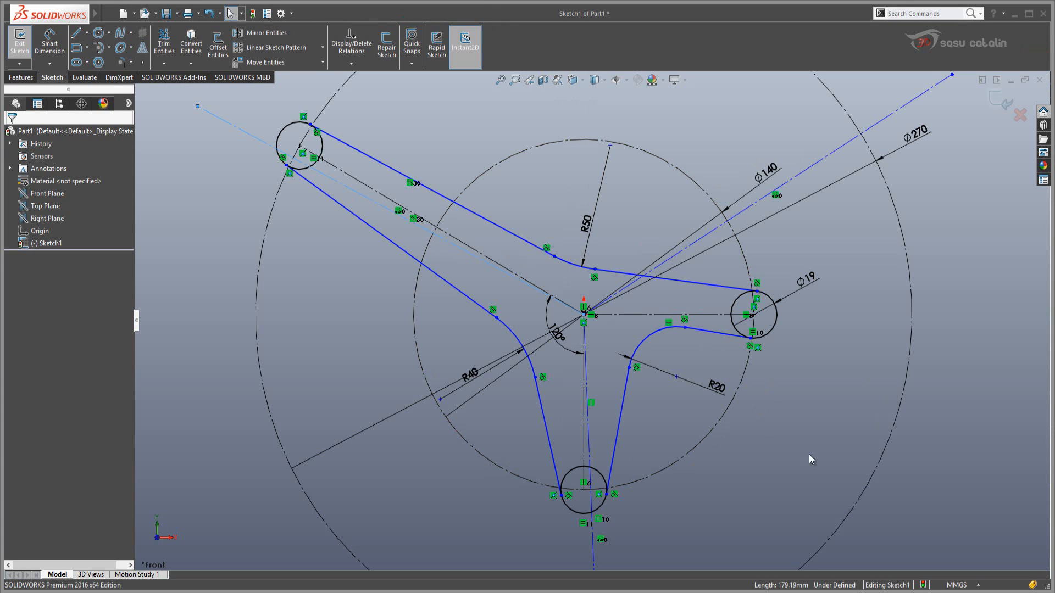
pyautogui.moveTo(832, 416); pyautogui.dragTo(832, 364, button='right')
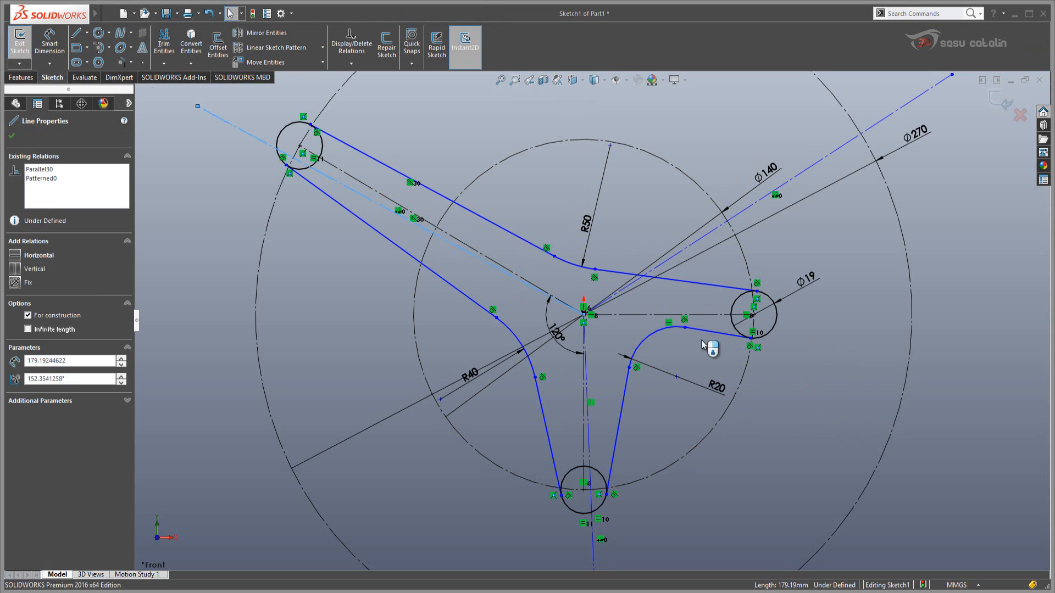
pyautogui.press('Escape')
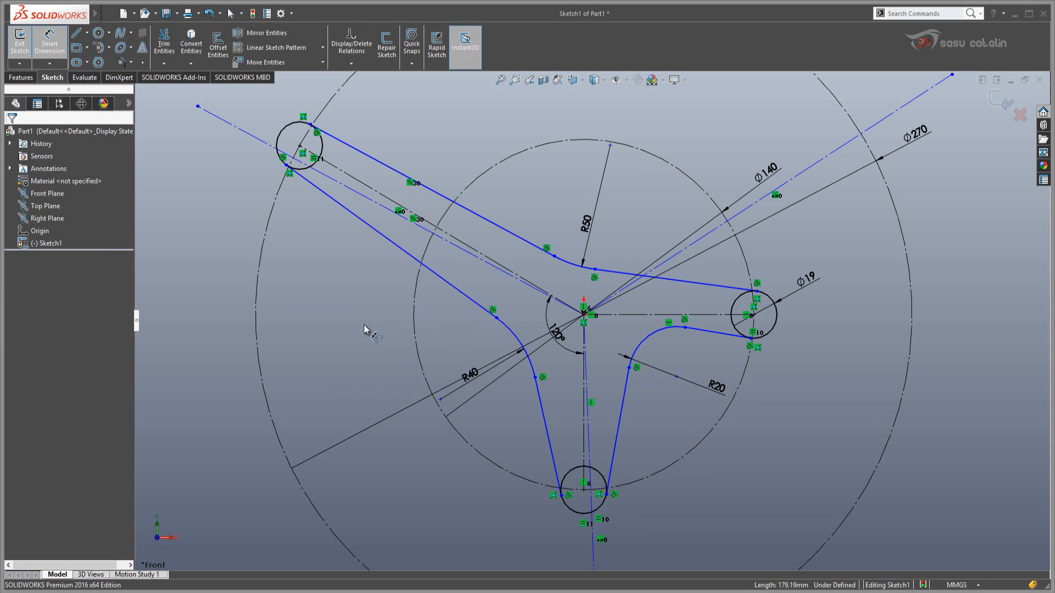
pyautogui.click(516, 282)
pyautogui.click(519, 236)
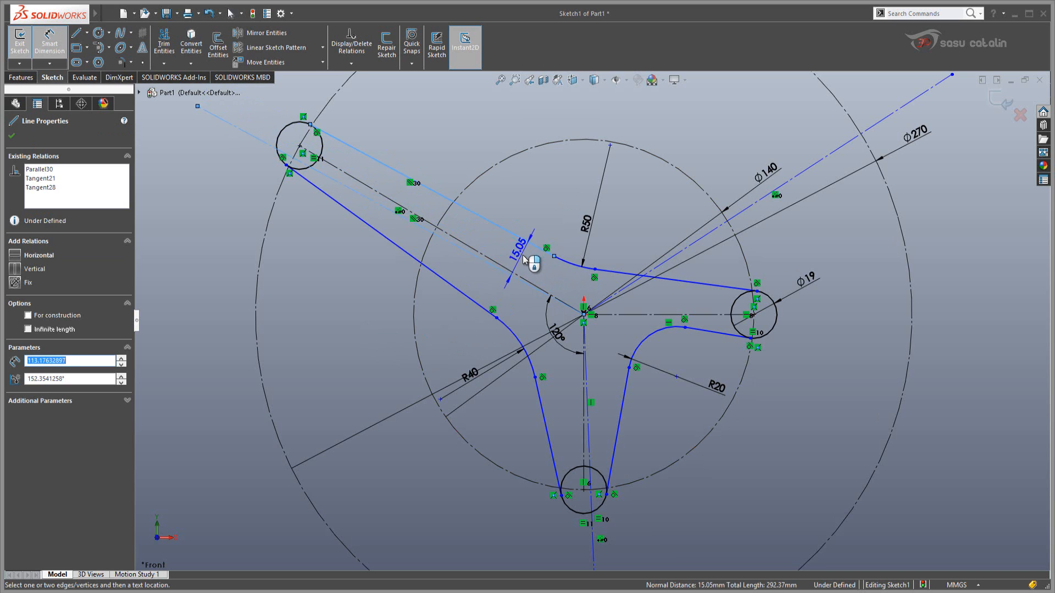
pyautogui.click(524, 257)
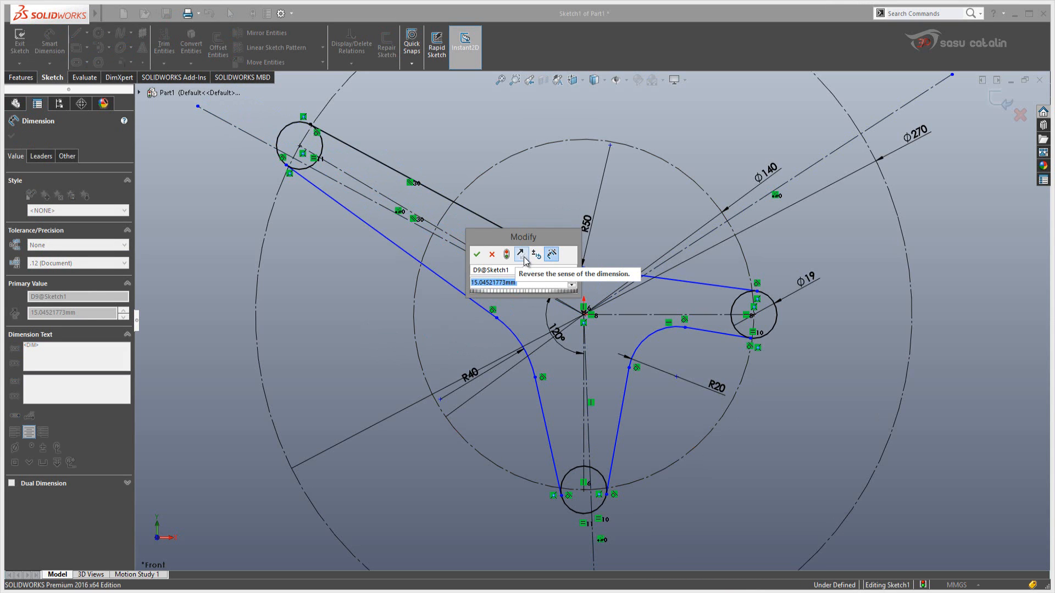
pyautogui.write('24')
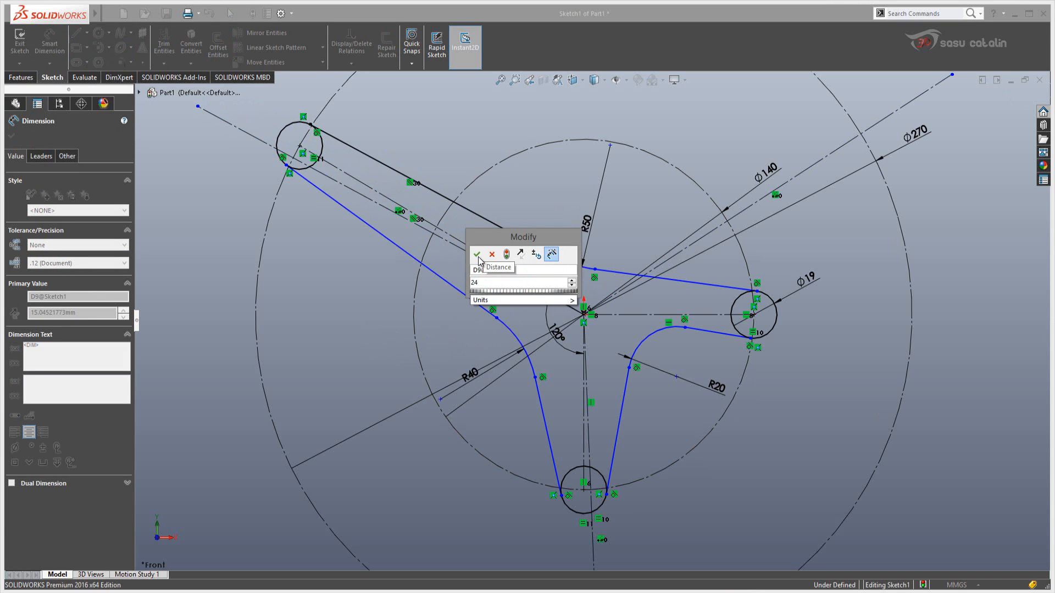
pyautogui.click(477, 257)
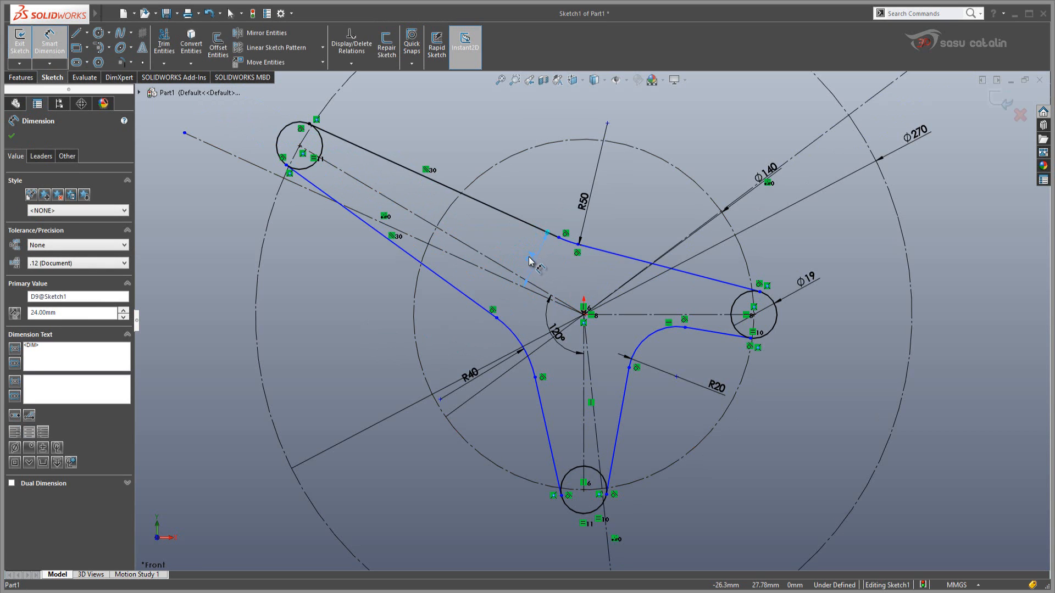
pyautogui.moveTo(530, 261); pyautogui.dragTo(501, 238)
pyautogui.press('Escape')
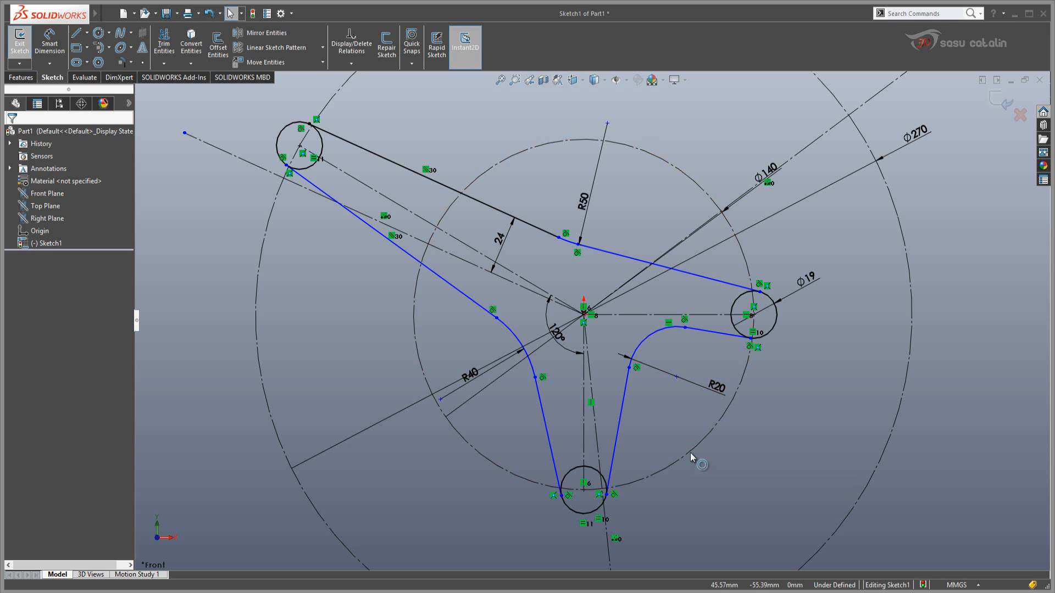
# Delete the patterned construction line along the lower arm and the right arm's horizontal centreline
pyautogui.click(187, 592)
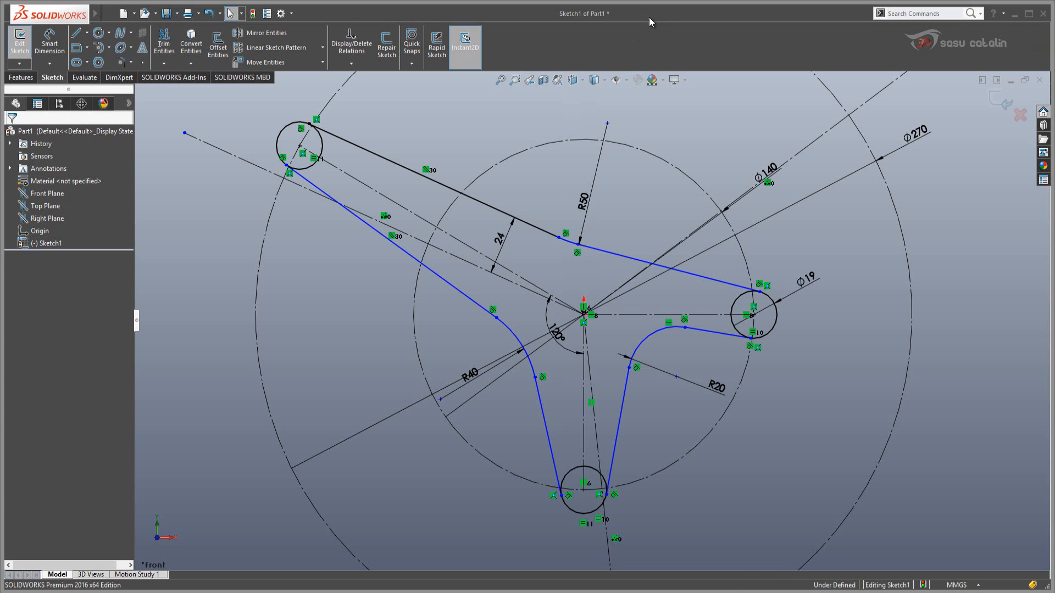
pyautogui.click(636, 36)
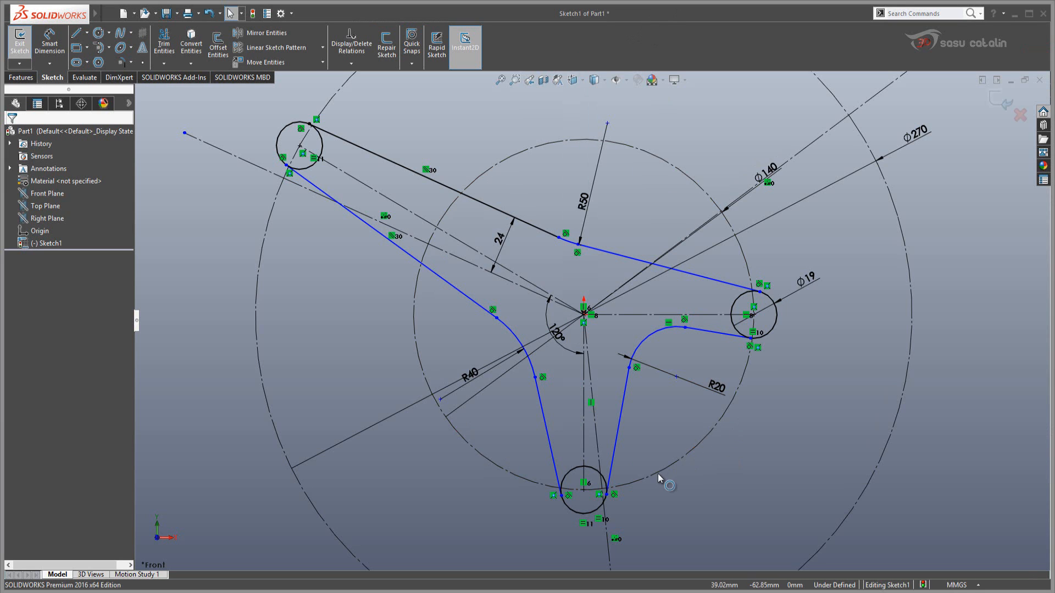
pyautogui.click(595, 429)
pyautogui.press('Escape')
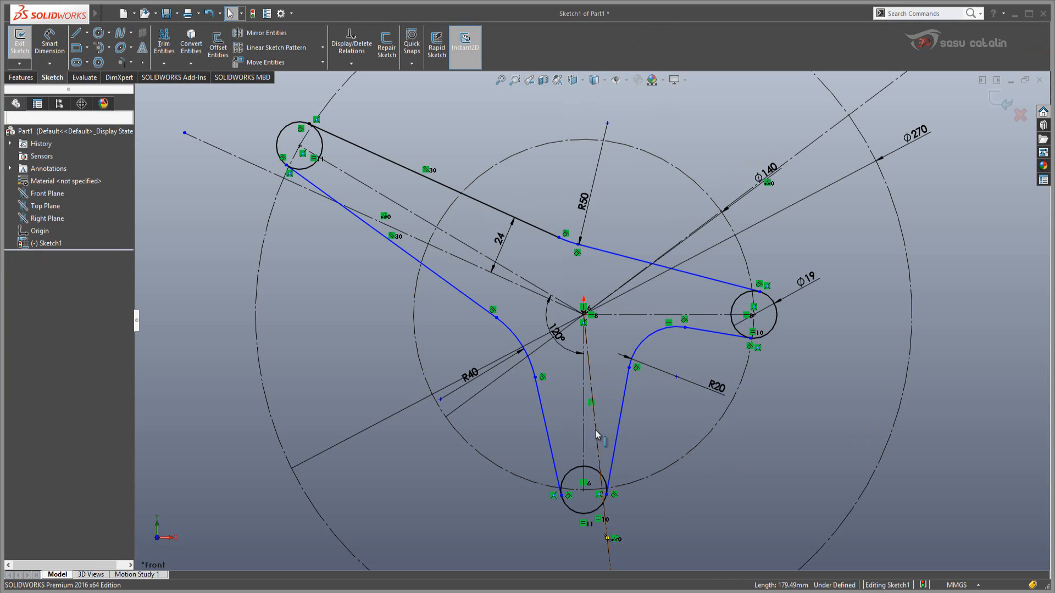
pyautogui.press('Delete')
pyautogui.click(640, 314)
pyautogui.press('Delete')
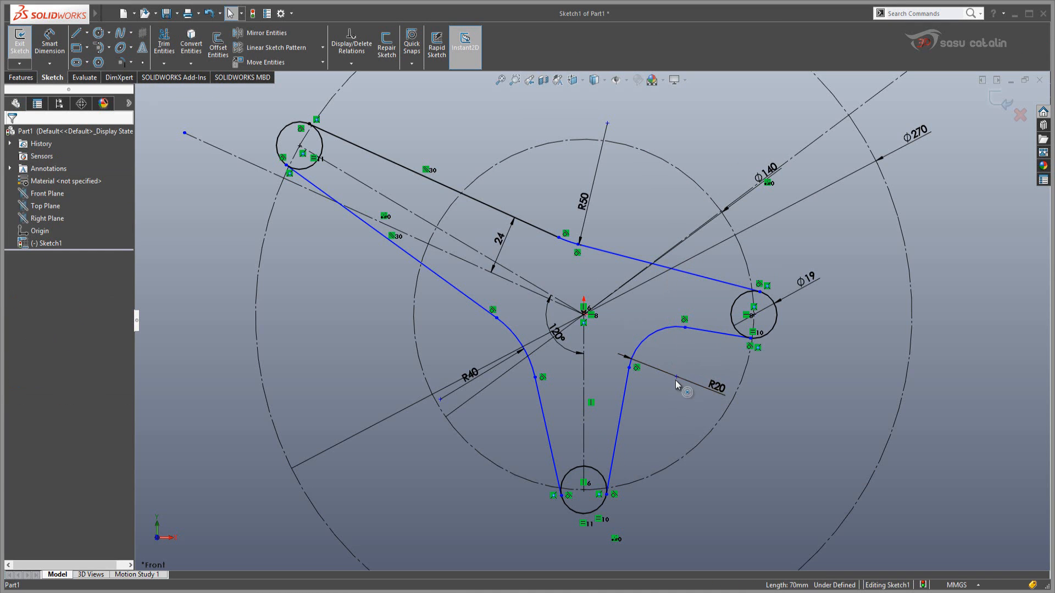
# Shift the R20 arc between the lower and right arms slightly downward by moving its centre
pyautogui.moveTo(676, 377); pyautogui.dragTo(653, 404)
pyautogui.click(642, 436)
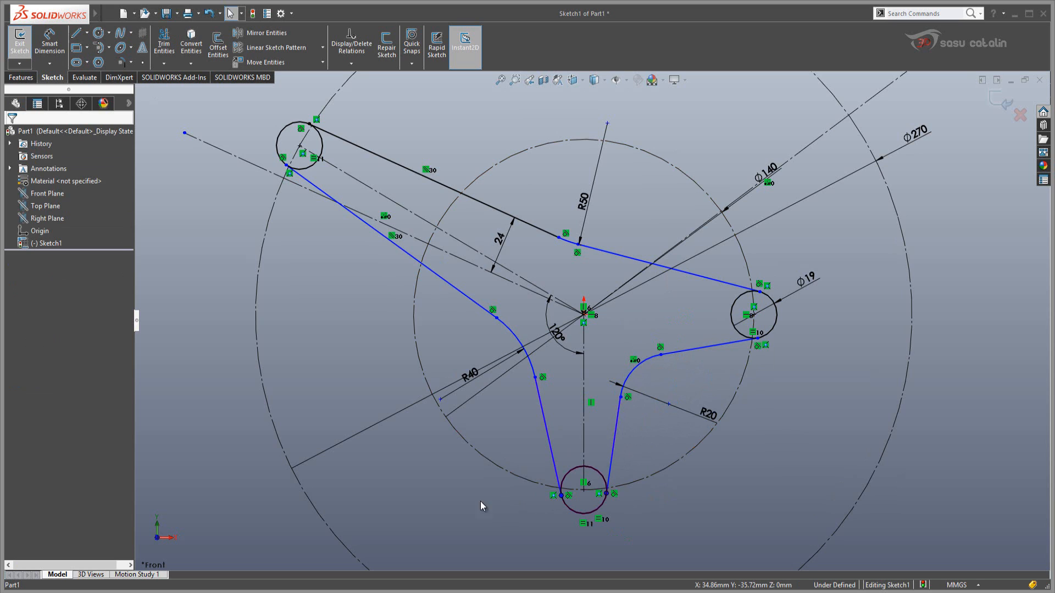
# Draw a line from the origin down past the lower arm and place its free end on the Ø270 construction circle
pyautogui.moveTo(449, 484); pyautogui.dragTo(369, 472, button='right')
pyautogui.moveTo(584, 315); pyautogui.dragTo(526, 545)
pyautogui.press('Escape')
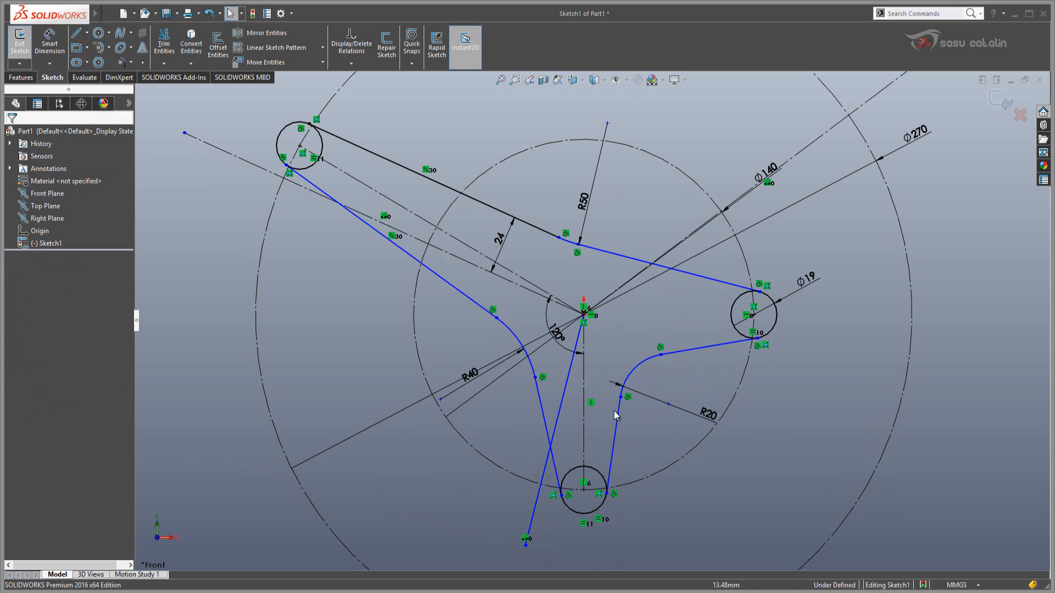
pyautogui.scroll(1, 509, 506)
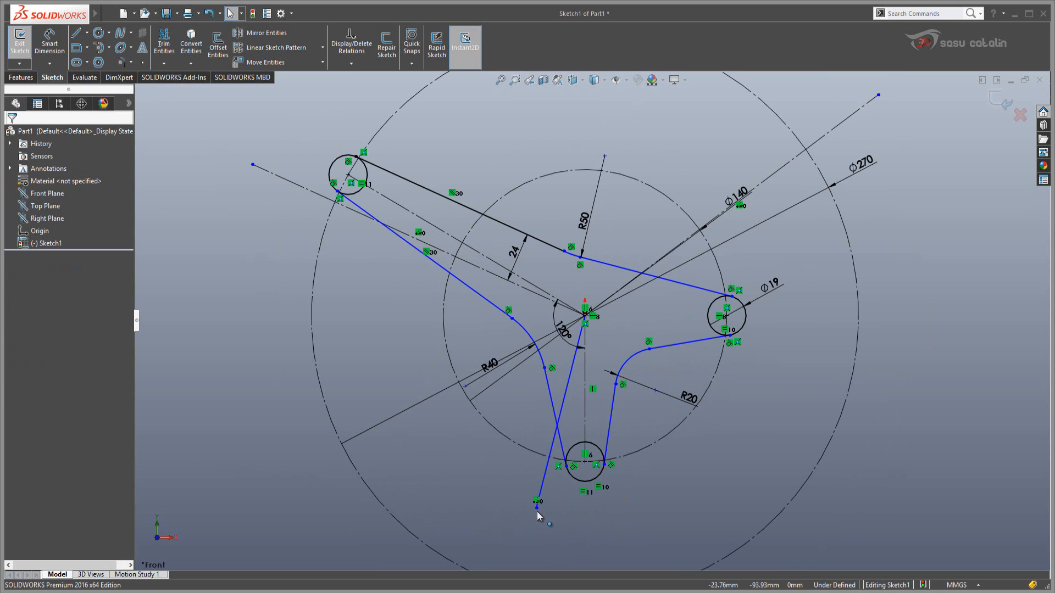
pyautogui.press('f')
pyautogui.moveTo(546, 477); pyautogui.dragTo(522, 542)
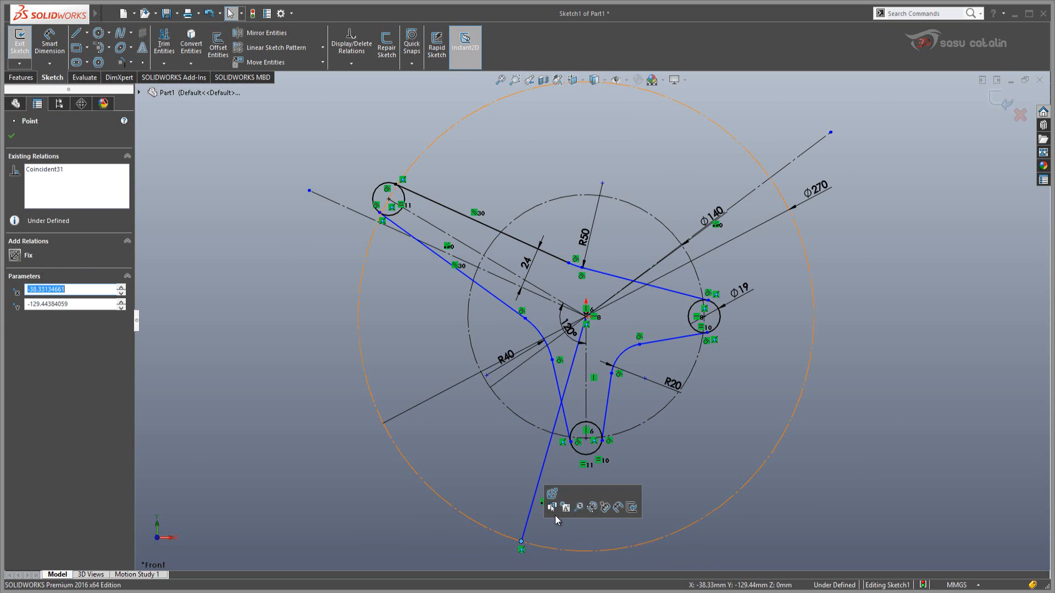
pyautogui.click(482, 456)
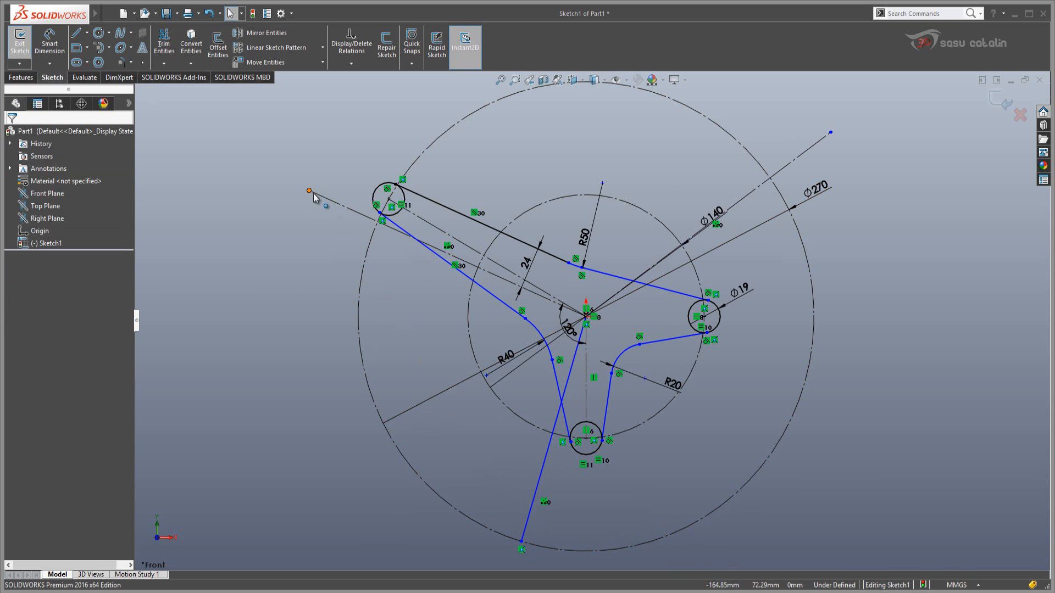
# Move the free end of the upper-left arm's slanted construction line onto the Ø270 circle
pyautogui.moveTo(311, 192); pyautogui.dragTo(378, 222)
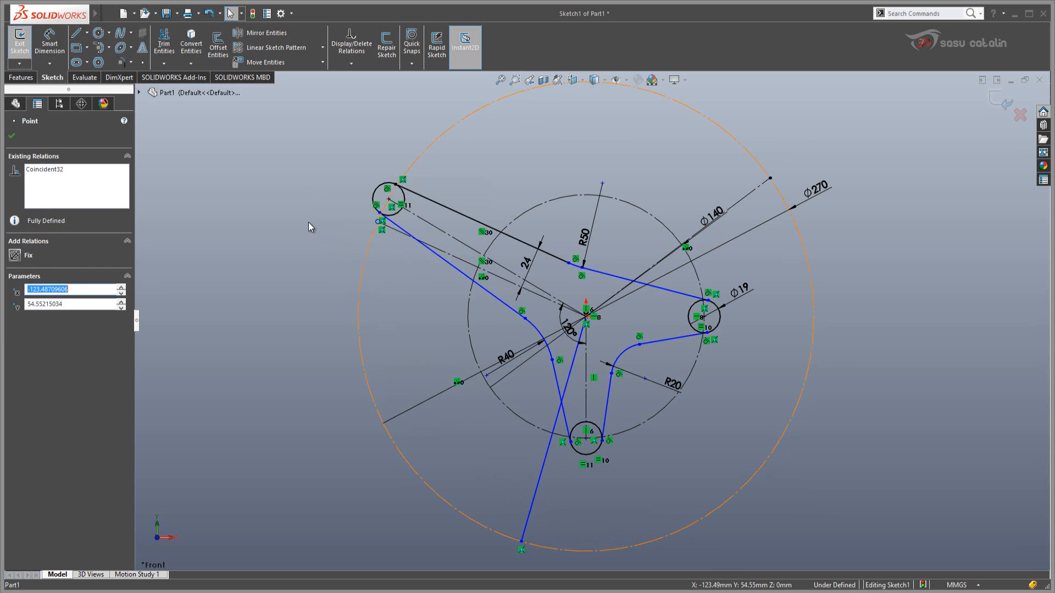
pyautogui.click(309, 222)
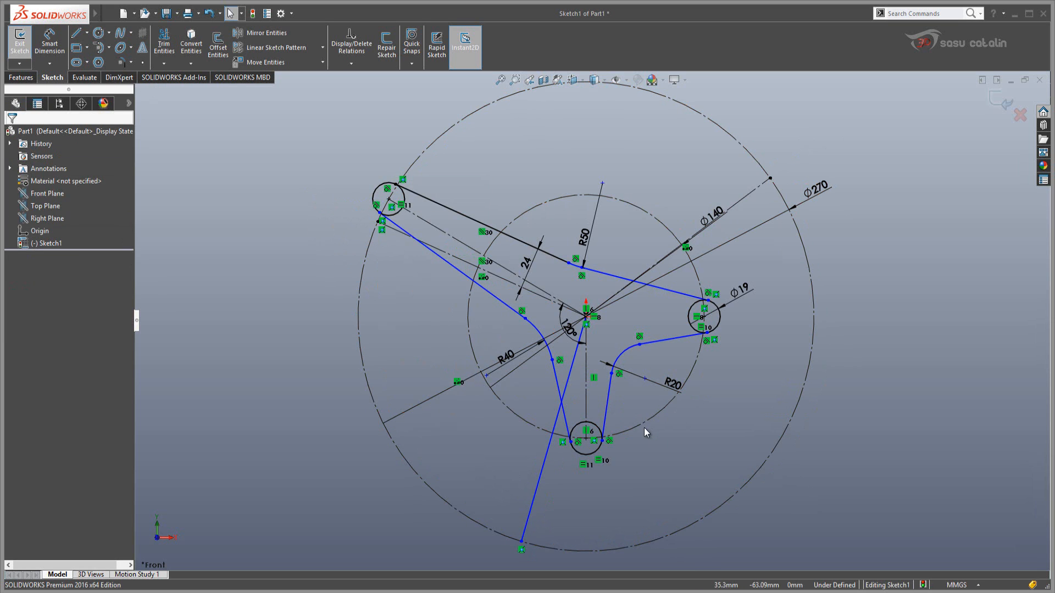
# Convert the new line through the lower arm to construction geometry and make it parallel to the arm's right side line
pyautogui.click(552, 438)
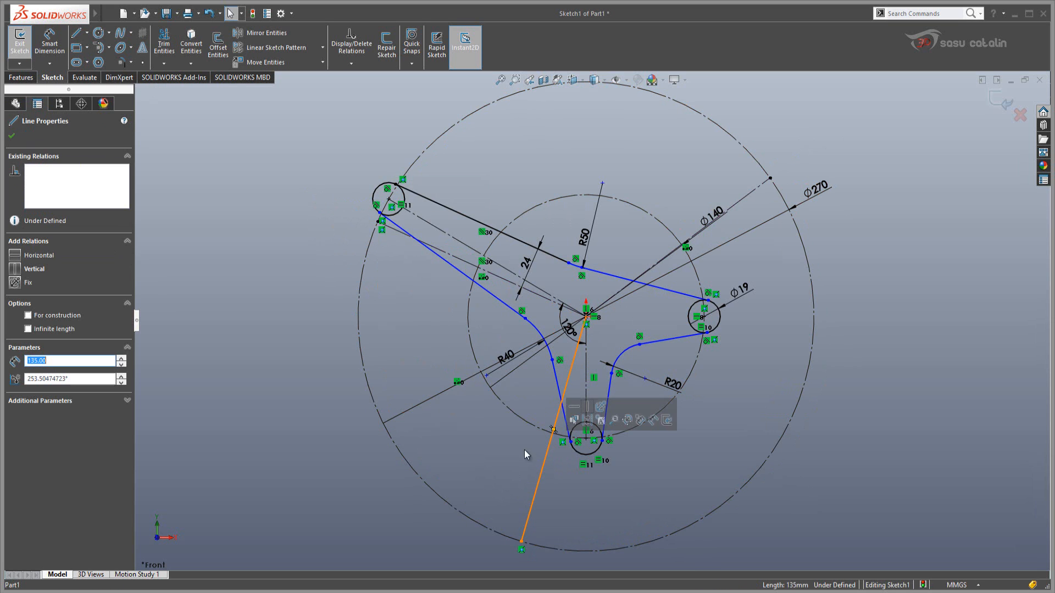
pyautogui.click(29, 316)
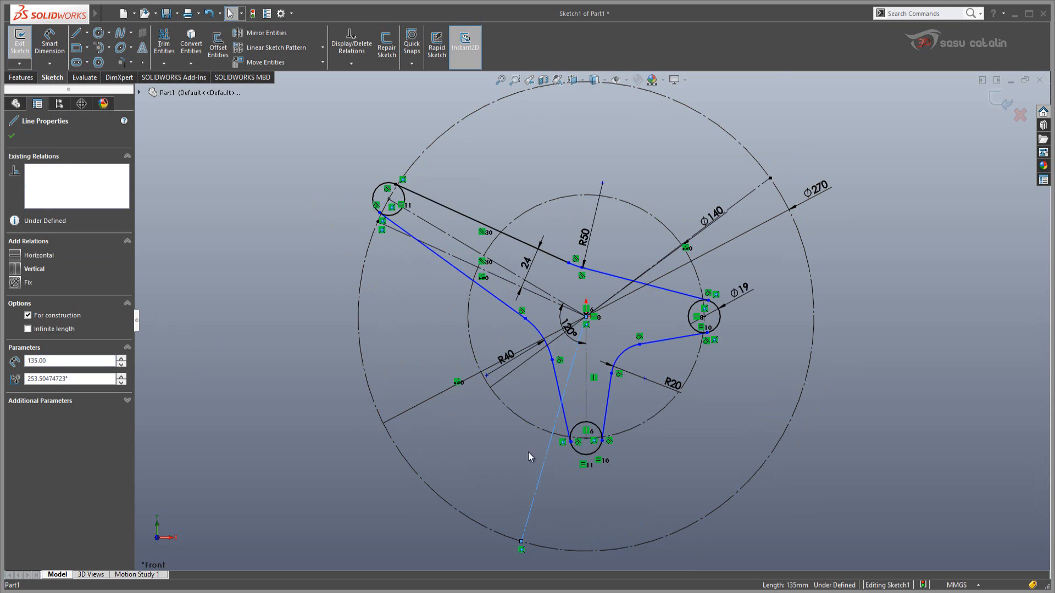
pyautogui.click(593, 492)
pyautogui.scroll(-4, 605, 484)
pyautogui.scroll(-2, 625, 387)
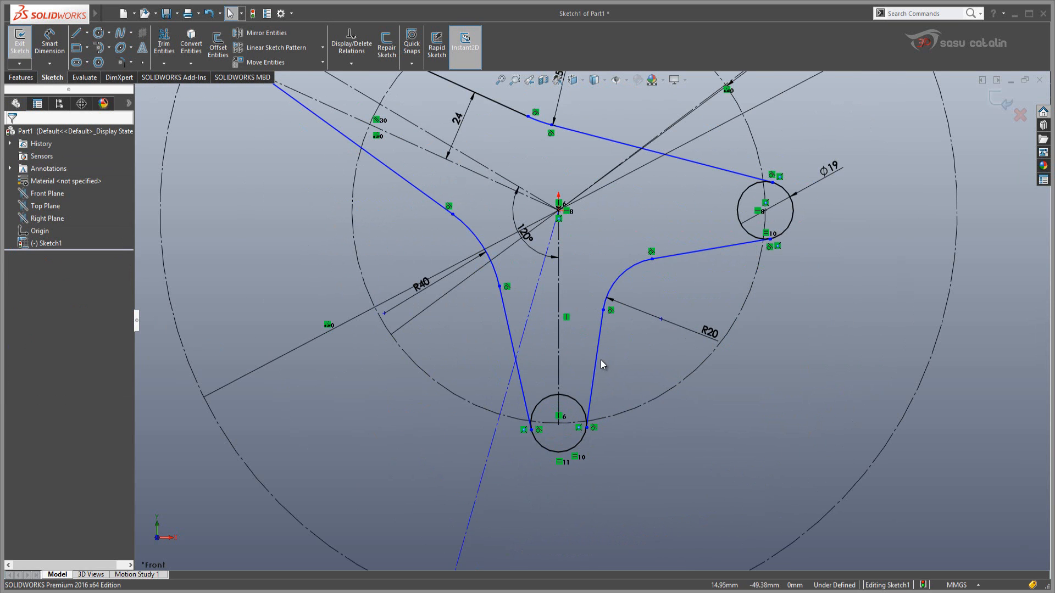
pyautogui.click(597, 362)
pyautogui.keyDown('ctrl'); pyautogui.click(530, 317); pyautogui.keyUp('ctrl')
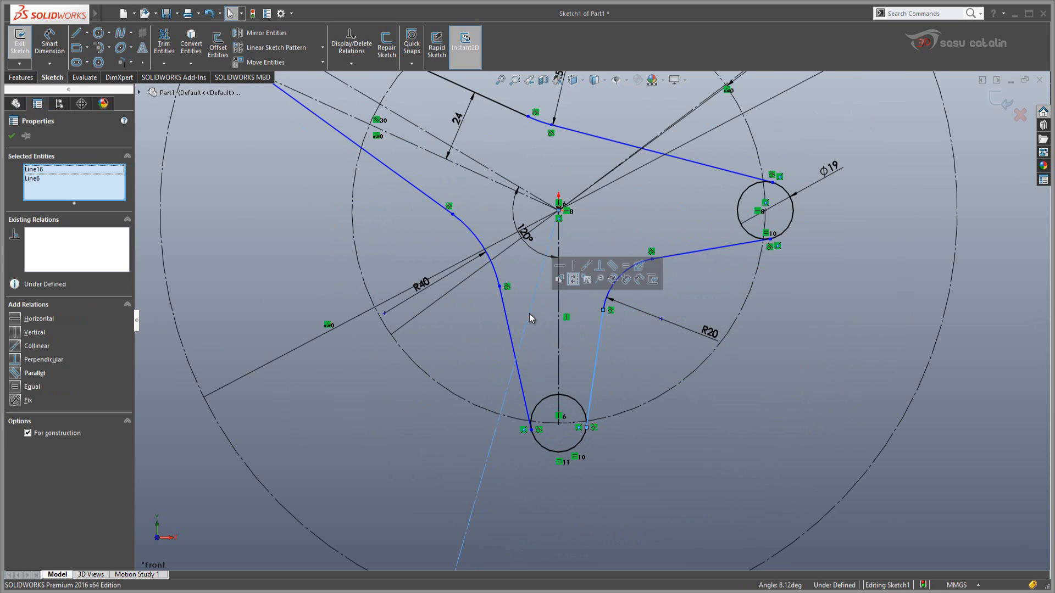
pyautogui.click(615, 267)
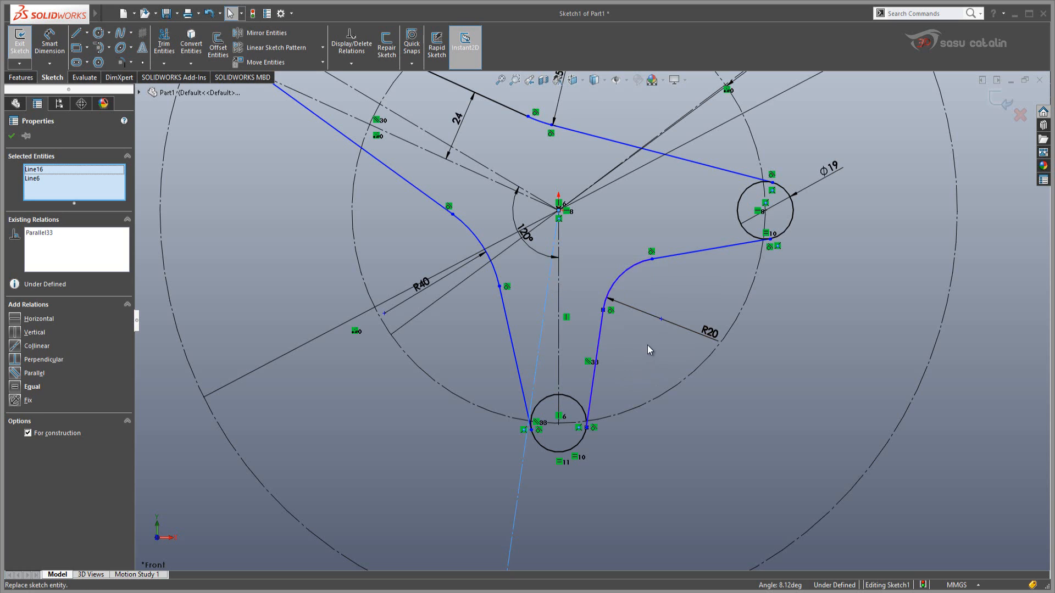
pyautogui.click(648, 347)
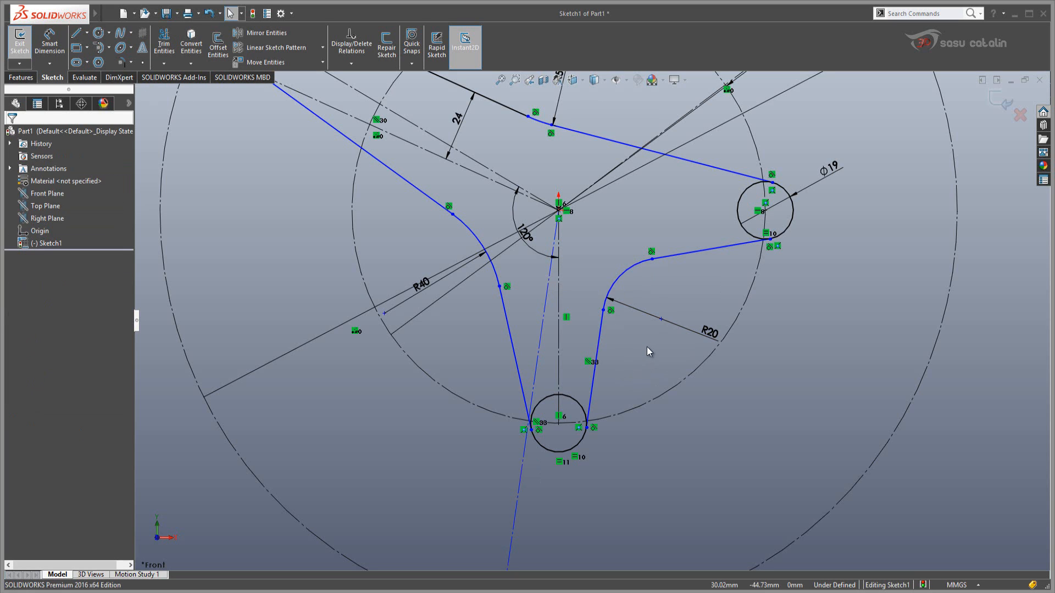
# Dimension the distance between the lower arm's right side line and its parallel construction line as 24 mm
pyautogui.moveTo(632, 341); pyautogui.dragTo(635, 291, button='right')
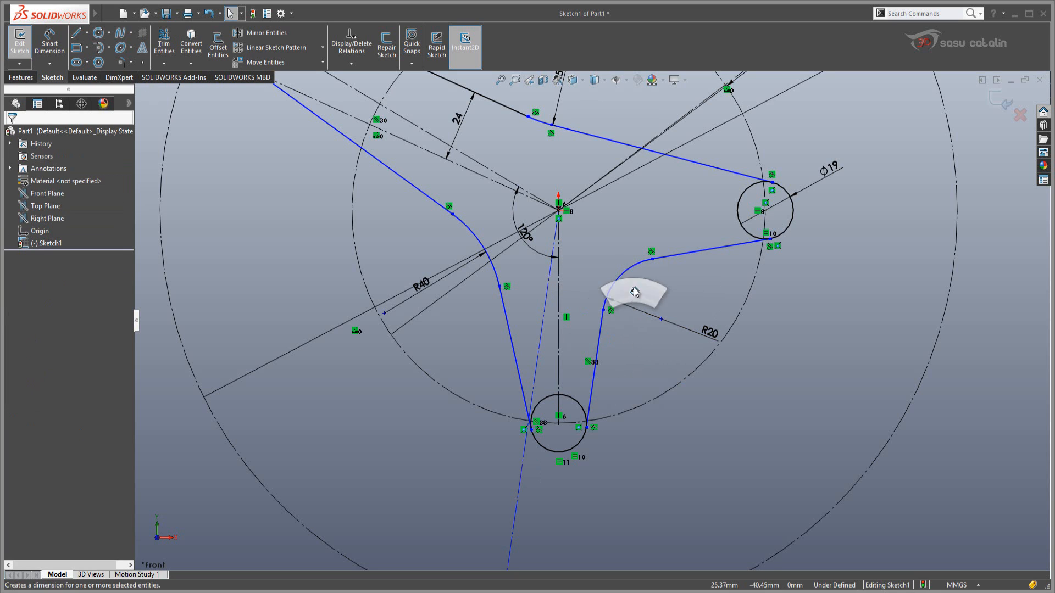
pyautogui.click(541, 339)
pyautogui.click(599, 344)
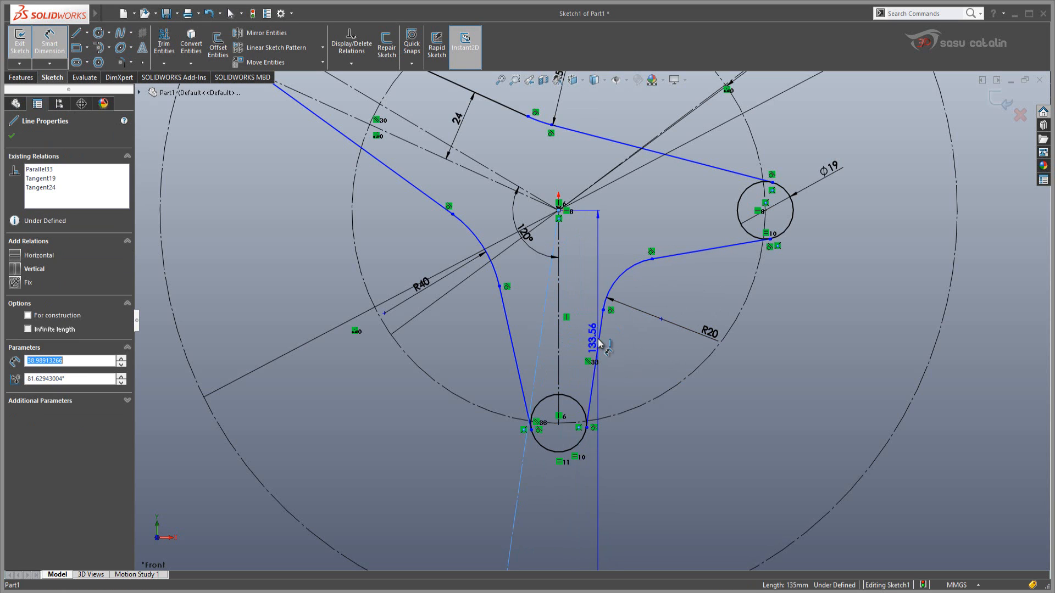
pyautogui.click(577, 338)
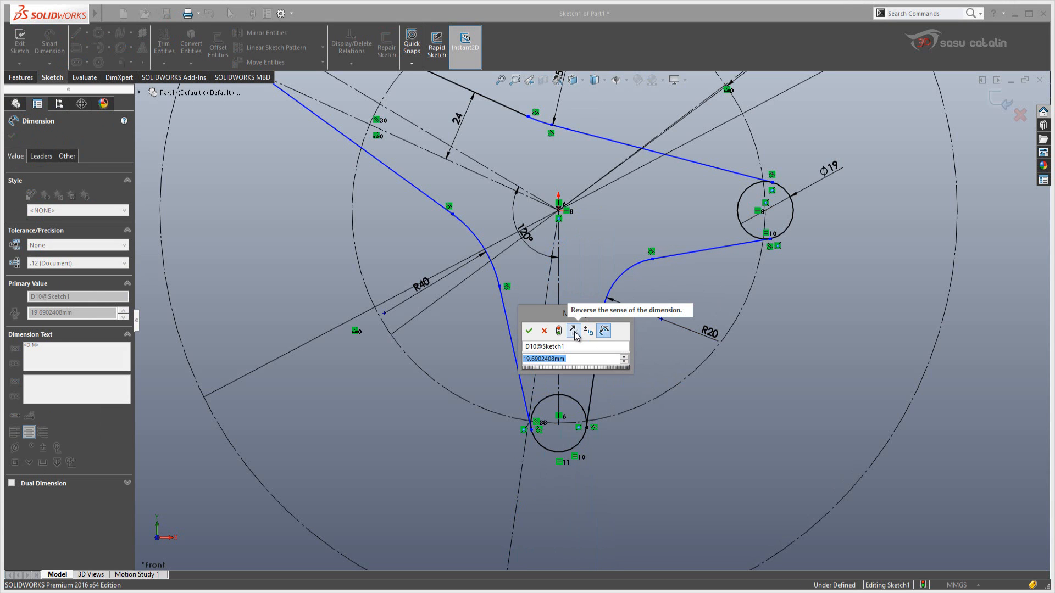
pyautogui.click(530, 331)
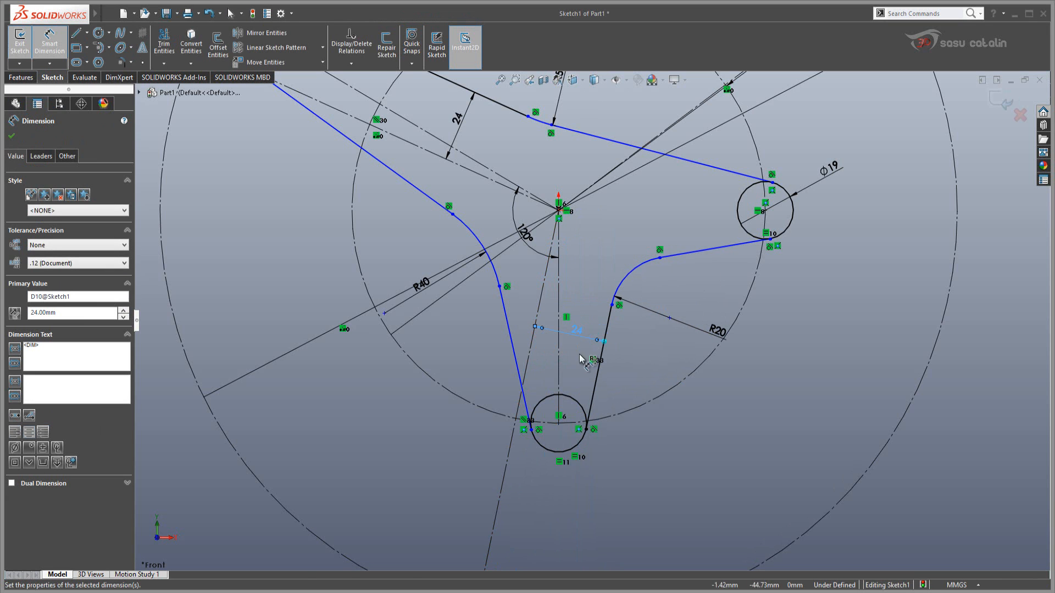
pyautogui.scroll(-2, 688, 275)
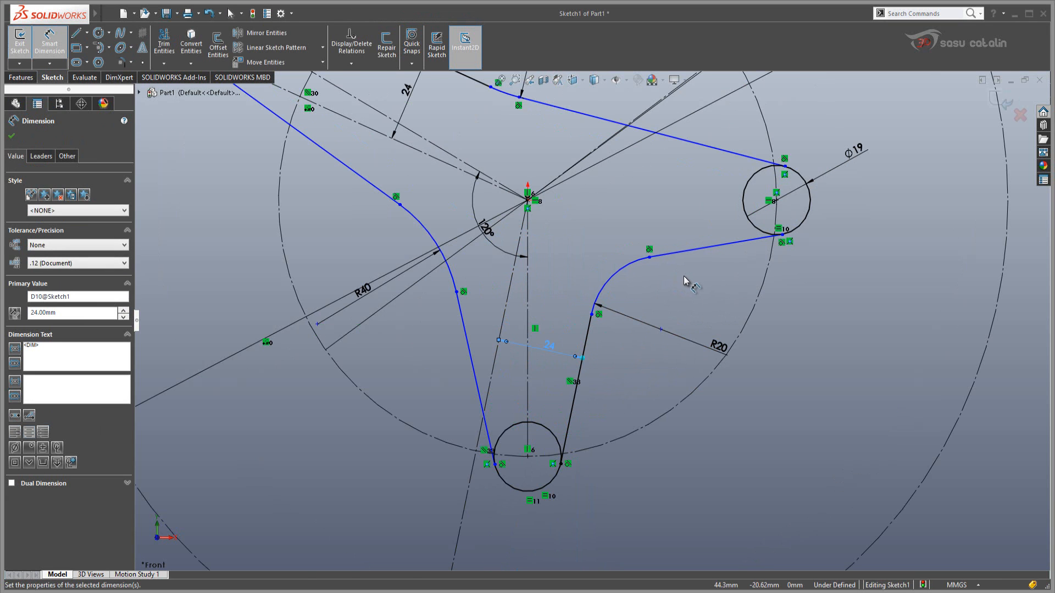
pyautogui.press('Escape')
pyautogui.scroll(2, 671, 276)
pyautogui.scroll(1, 639, 246)
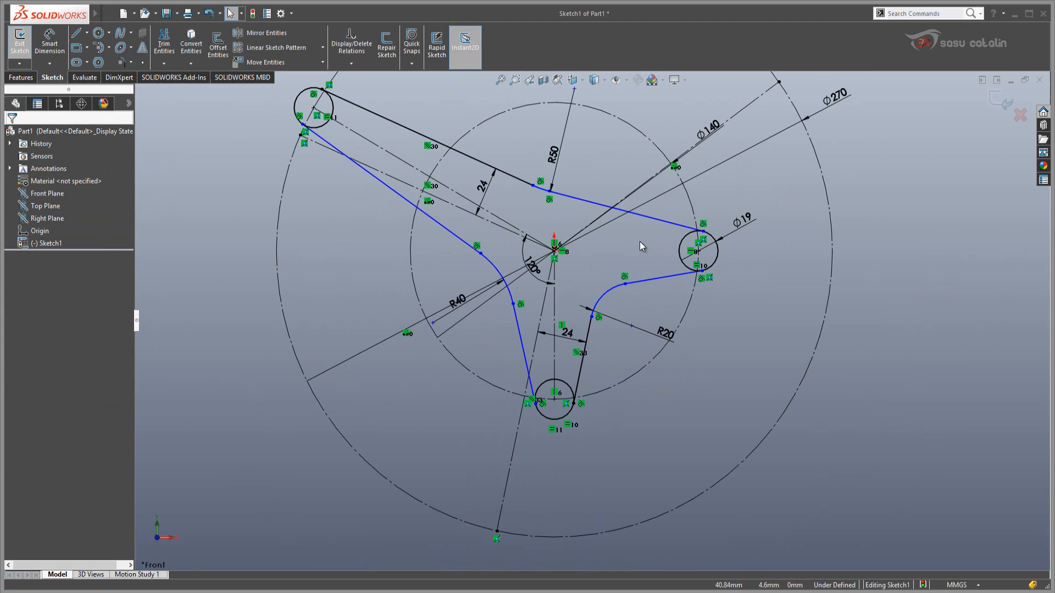
pyautogui.scroll(1, 628, 229)
pyautogui.scroll(-1, 627, 202)
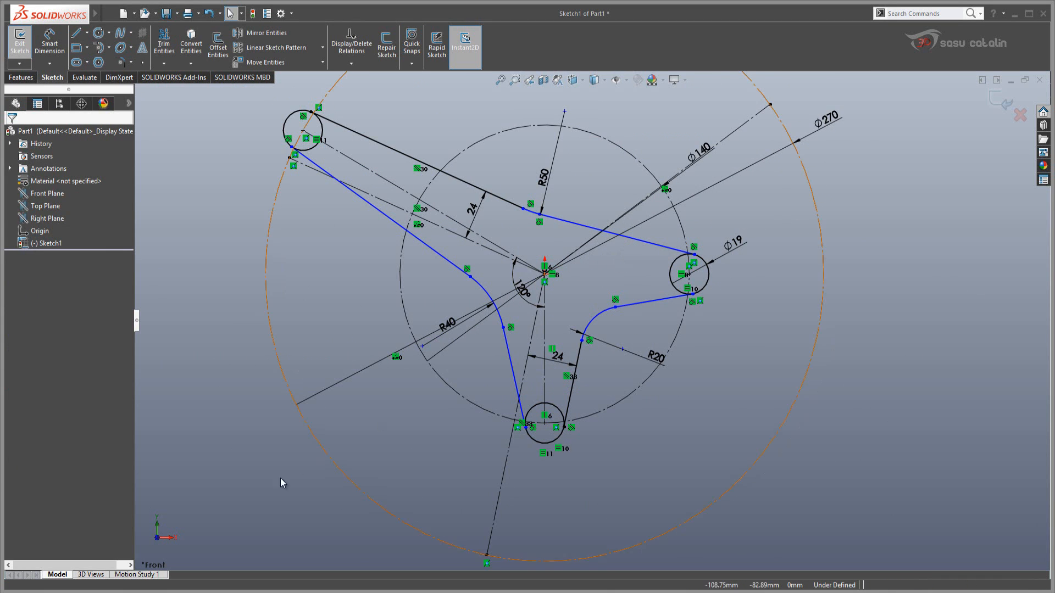
# Check the reference drawing, and draw a line from the origin up and to the right, ending on the Ø270 construction circle
pyautogui.hotkey('alt', 'Tab')
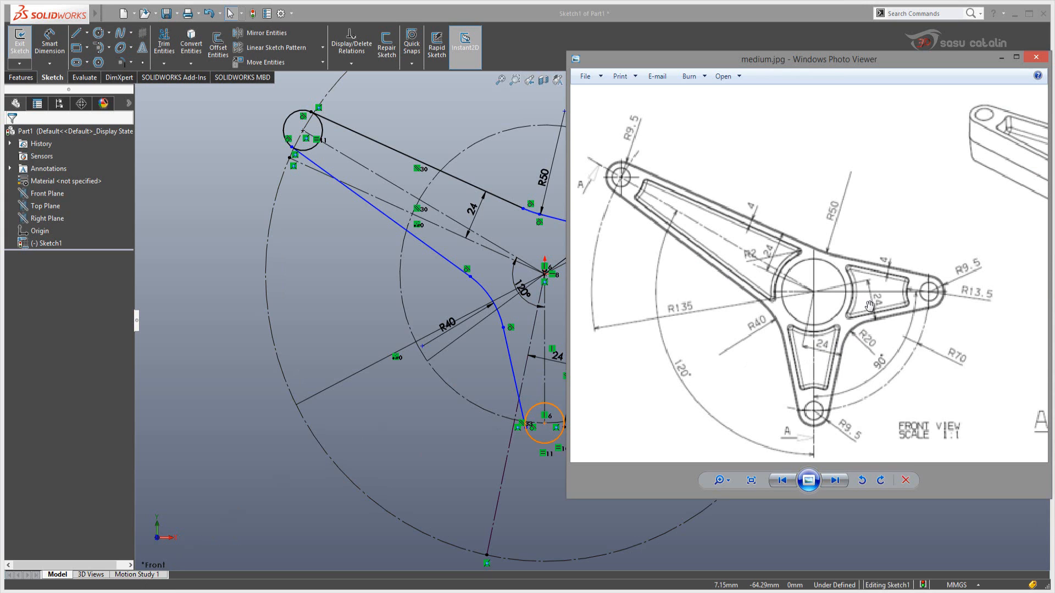
pyautogui.click(659, 15)
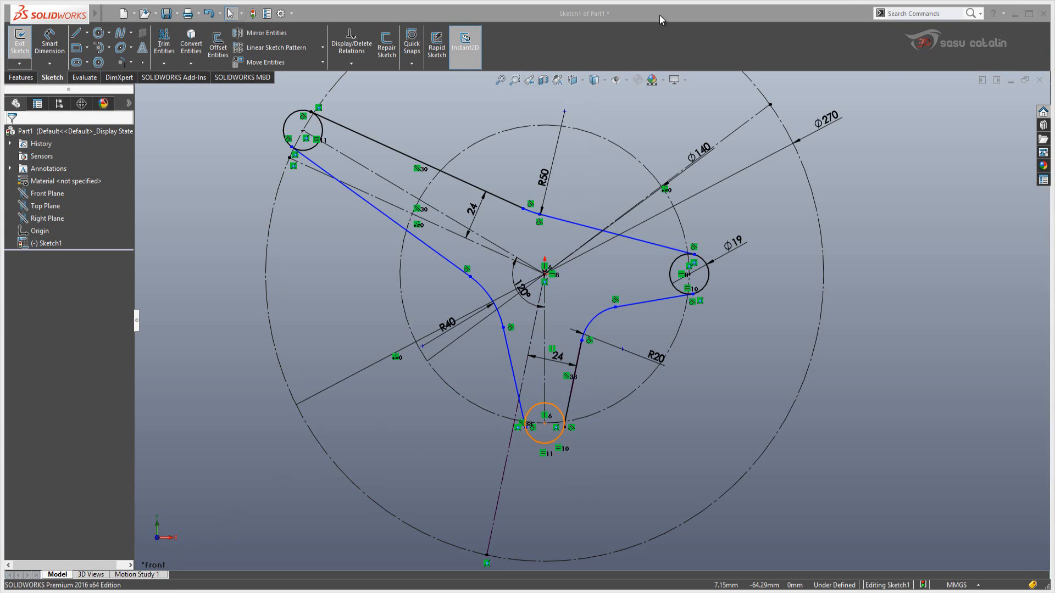
pyautogui.moveTo(747, 377); pyautogui.dragTo(720, 373, button='right')
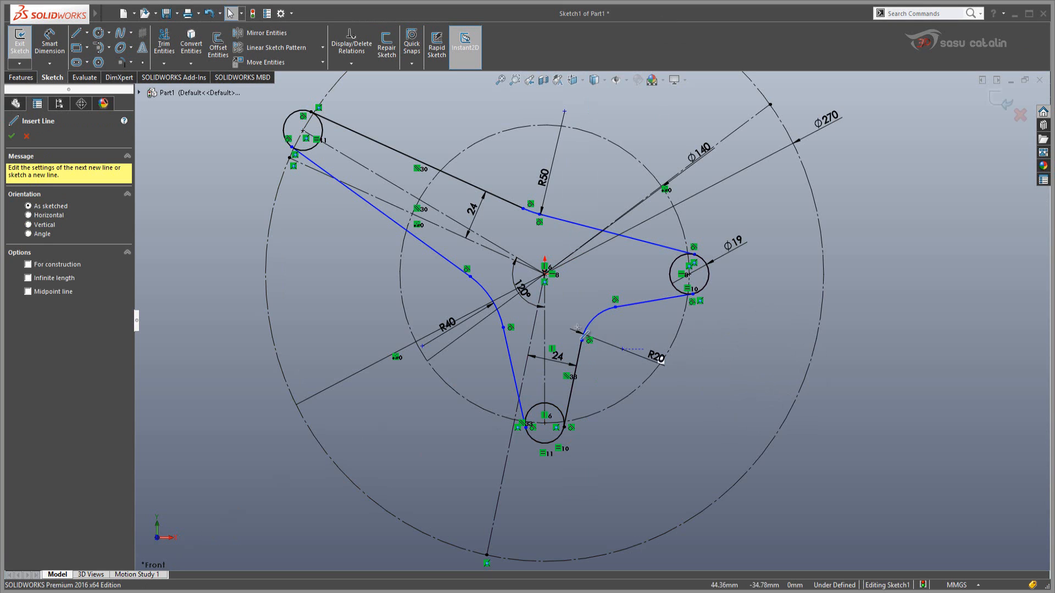
pyautogui.click(545, 272)
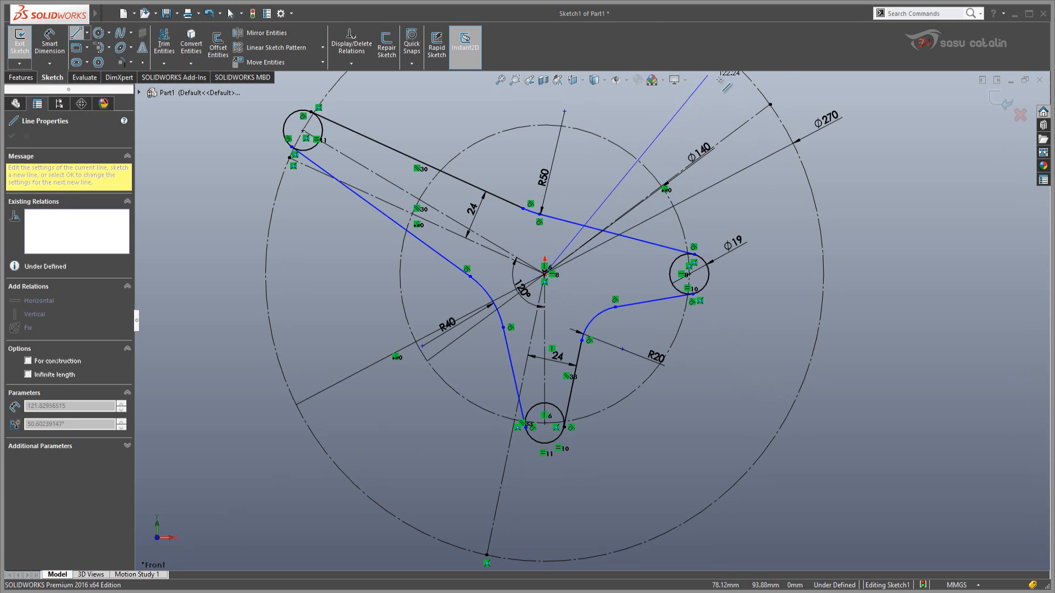
pyautogui.click(750, 82)
pyautogui.press('Escape')
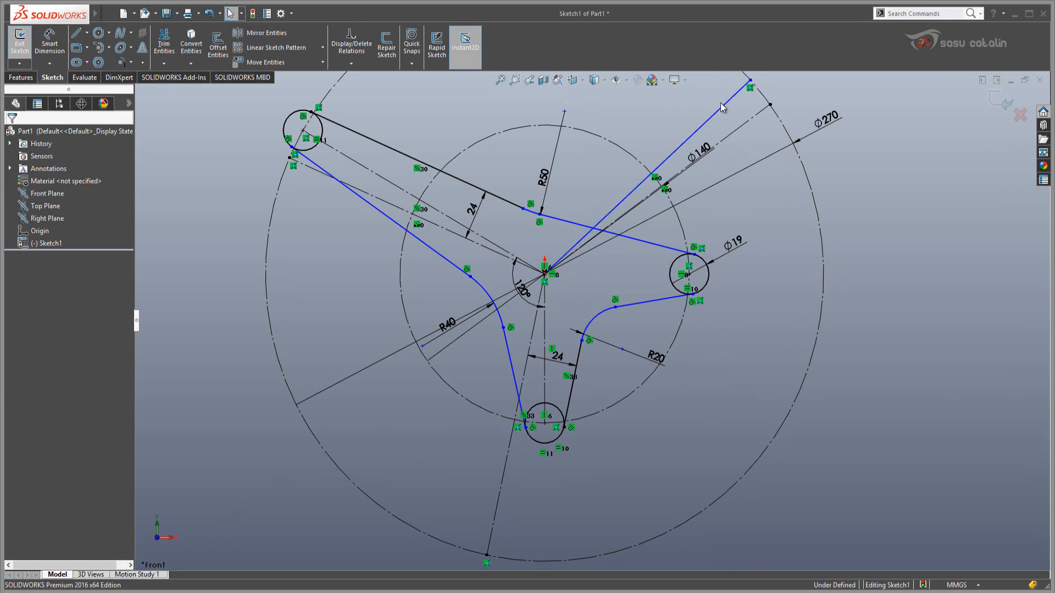
# Convert the new upper-right line from the origin to construction geometry
pyautogui.click(685, 143)
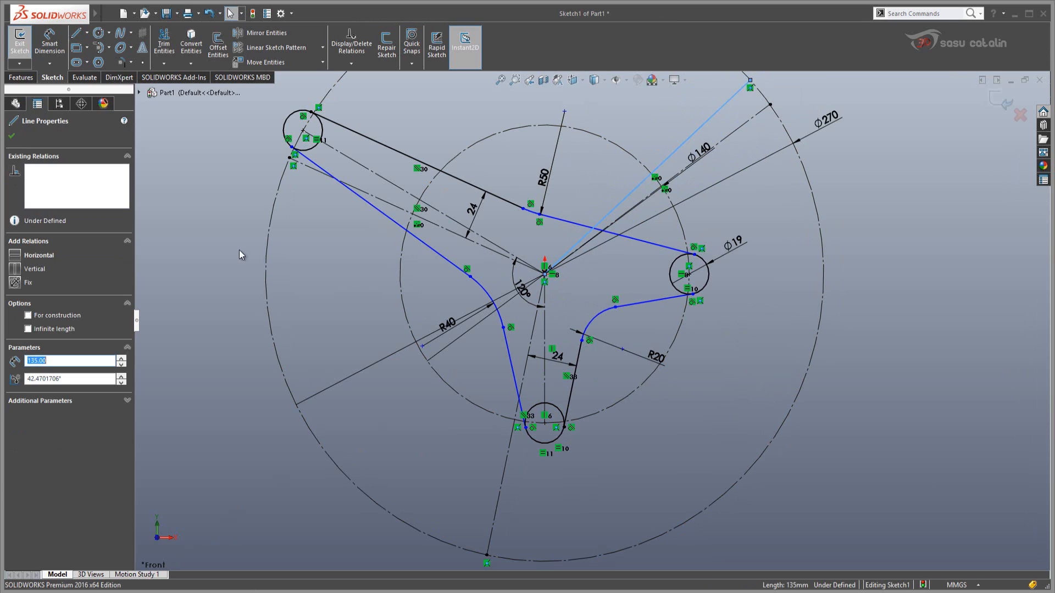
pyautogui.click(27, 316)
pyautogui.click(87, 32)
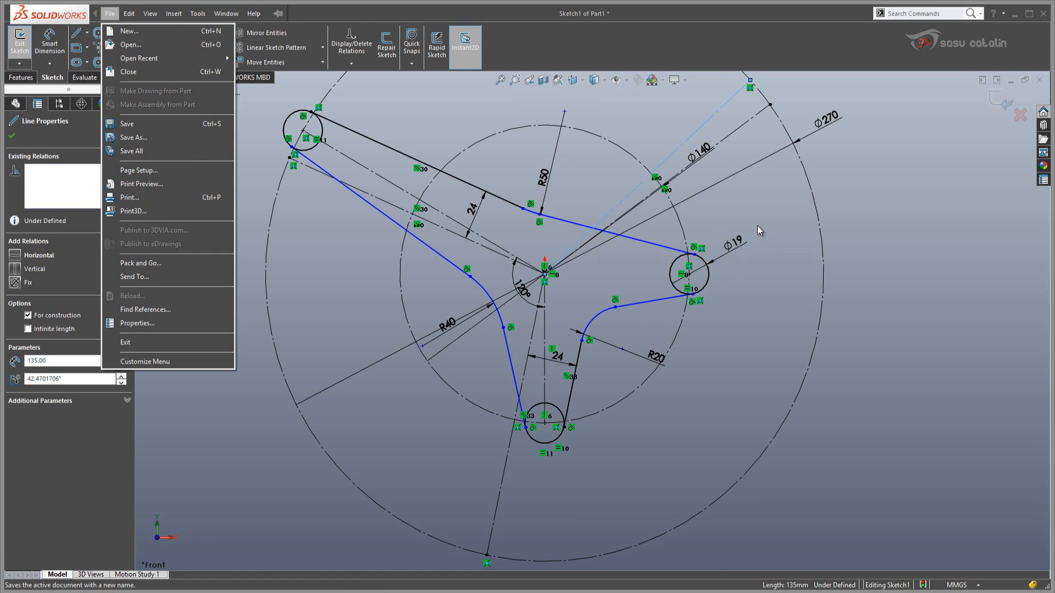
pyautogui.click(764, 199)
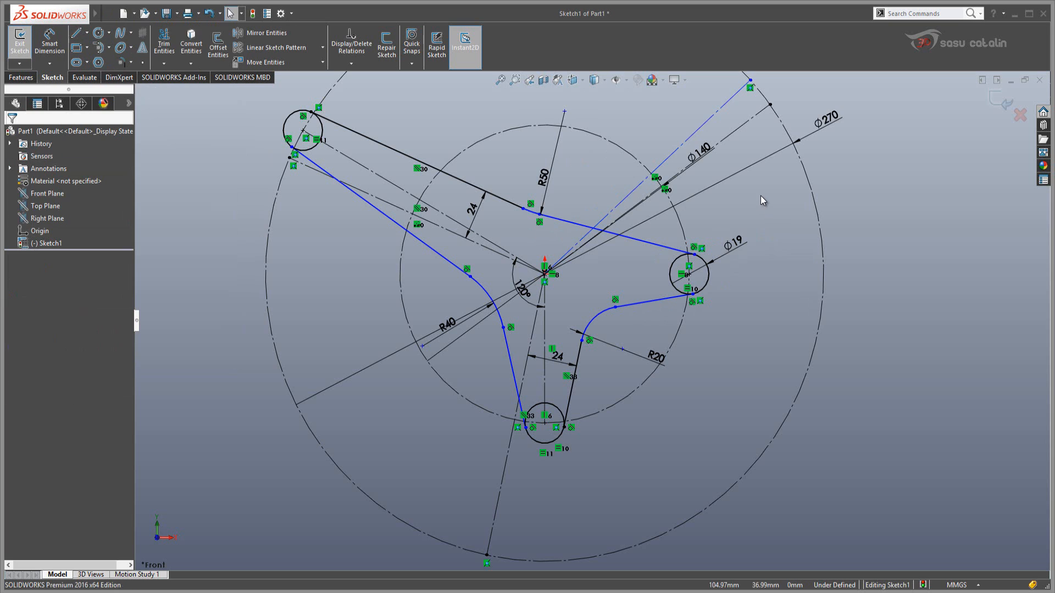
pyautogui.click(619, 206)
pyautogui.click(62, 358)
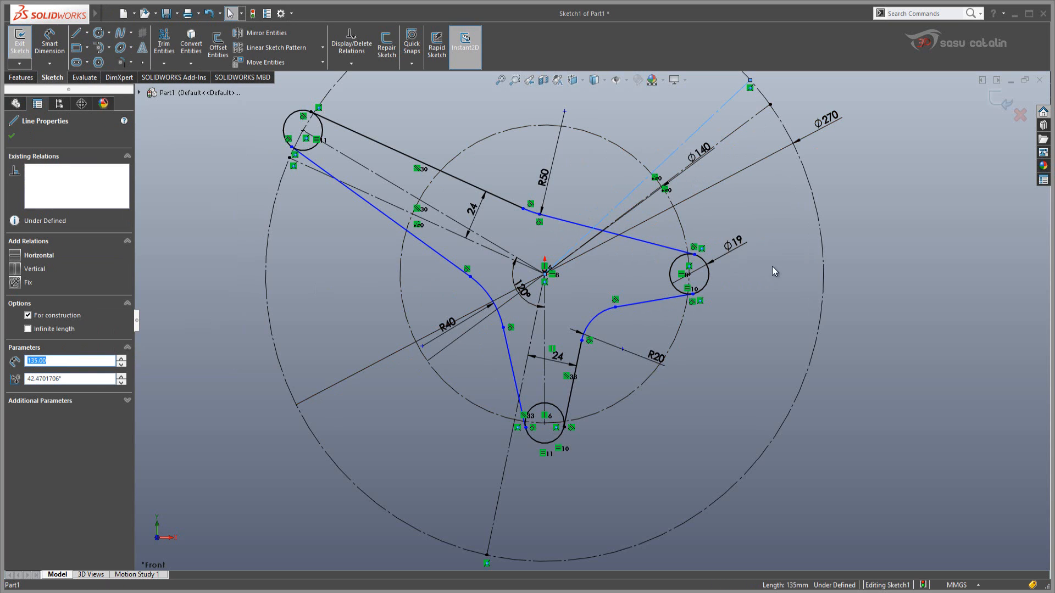
pyautogui.click(776, 213)
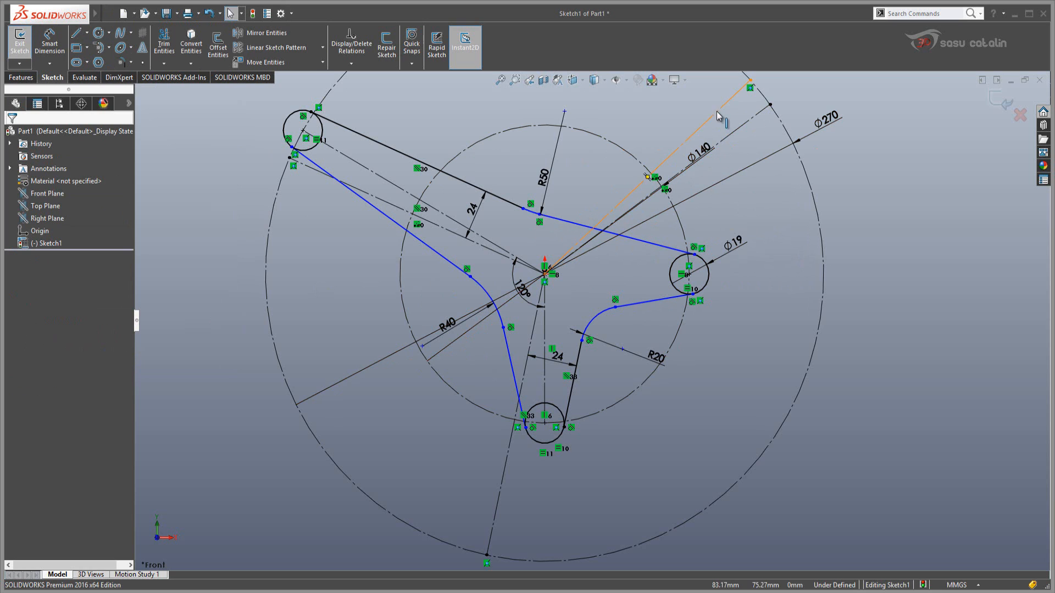
# Make the new construction line parallel to the right arm's lower side line
pyautogui.click(627, 197)
pyautogui.keyDown('ctrl'); pyautogui.click(643, 303); pyautogui.keyUp('ctrl')
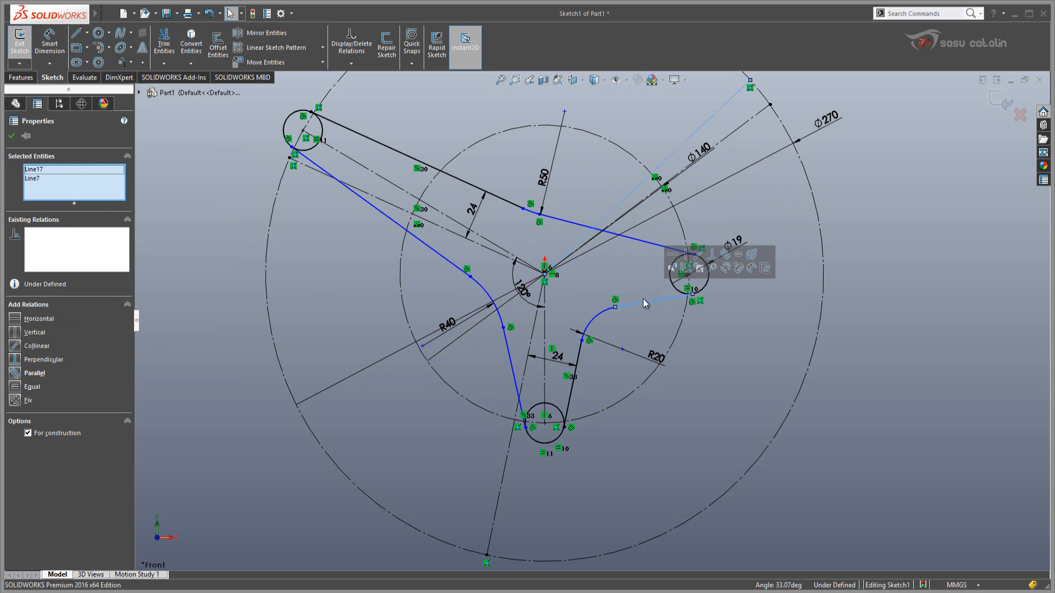
pyautogui.click(726, 256)
pyautogui.click(743, 355)
# Dimension the distance between the right arm's lower side line and its parallel construction line as 24 mm
pyautogui.moveTo(763, 318); pyautogui.dragTo(768, 251, button='right')
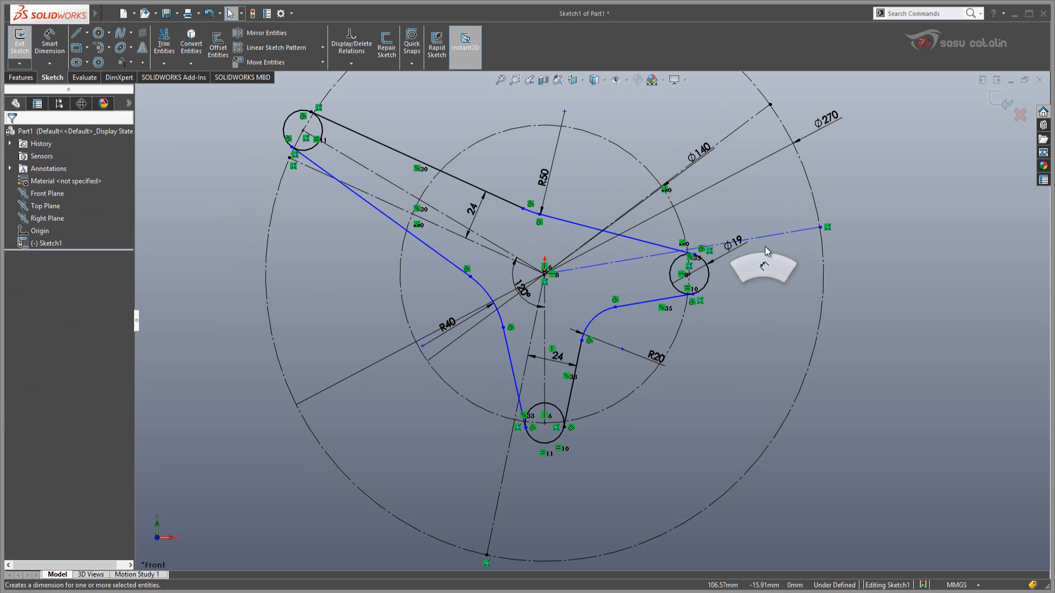
pyautogui.click(631, 259)
pyautogui.click(631, 304)
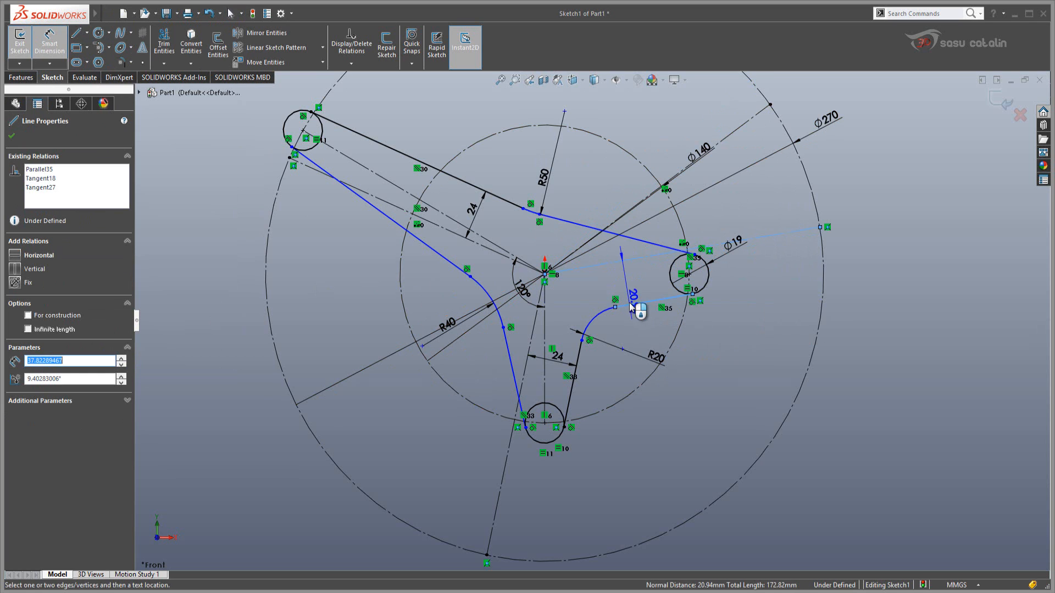
pyautogui.click(633, 282)
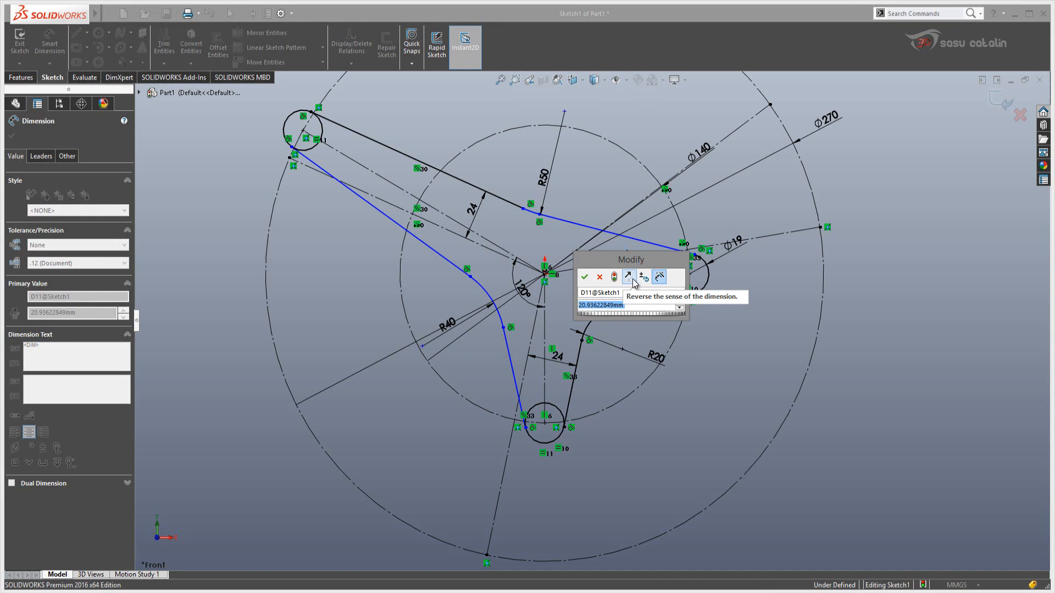
pyautogui.write('24')
pyautogui.click(585, 278)
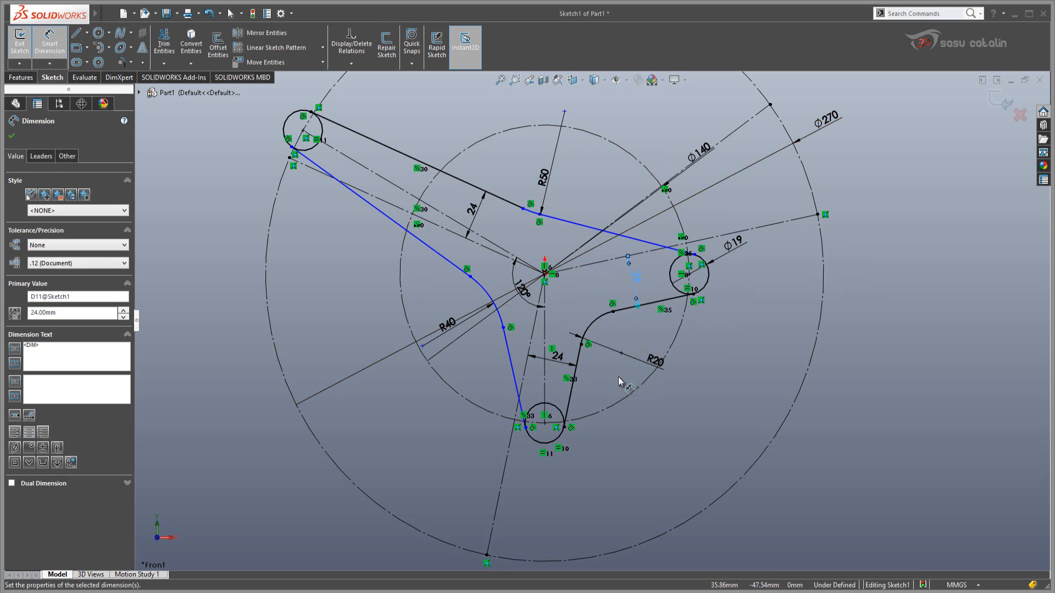
pyautogui.press('Escape')
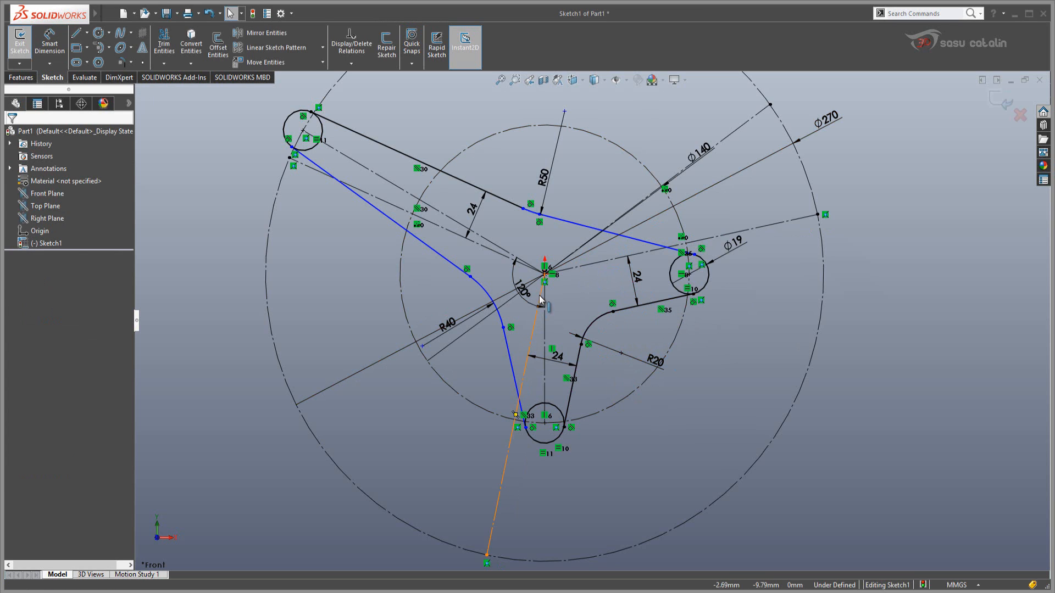
# Check the reference drawing, and move the R50 arc's right endpoint down and right to about X 9 mm, Y 23 mm
pyautogui.hotkey('alt', 'Tab')
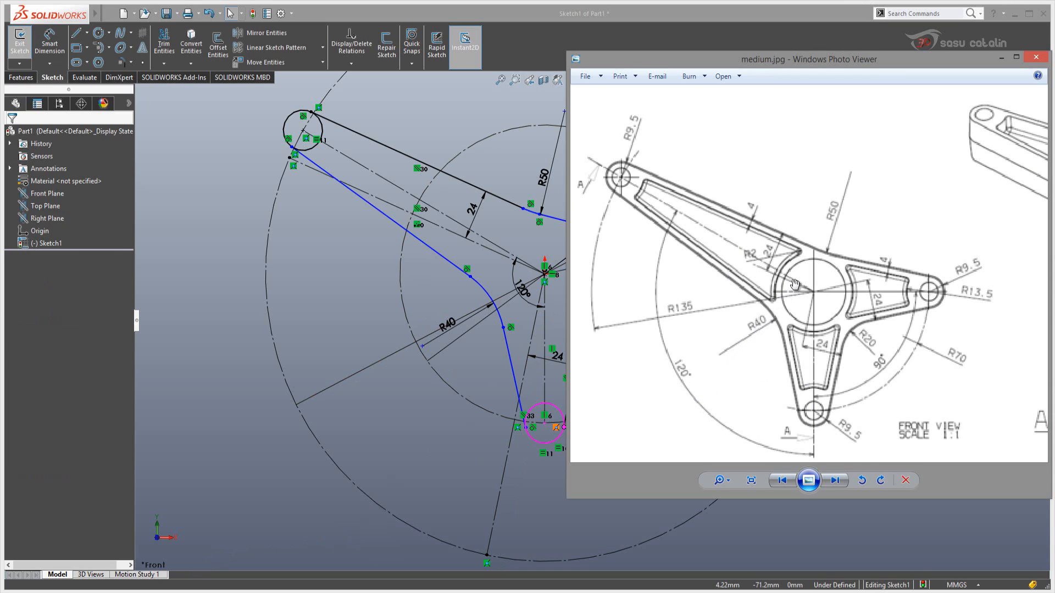
pyautogui.click(592, 14)
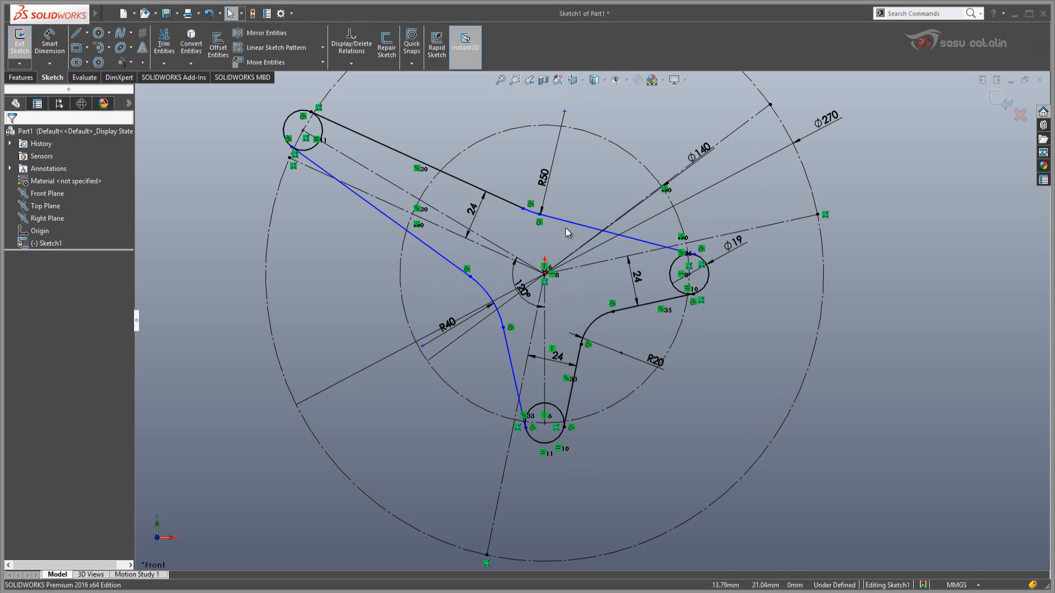
pyautogui.scroll(-1, 560, 148)
pyautogui.scroll(-1, 562, 196)
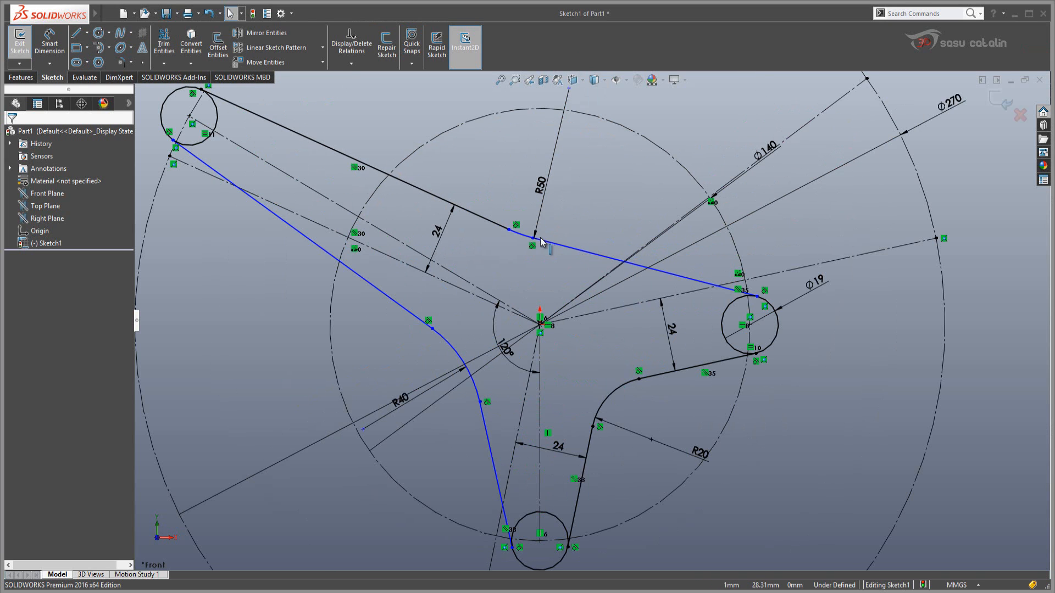
pyautogui.moveTo(534, 242)
pyautogui.mouseDown()
pyautogui.moveTo(584, 280)
pyautogui.moveTo(562, 269)
pyautogui.mouseUp()
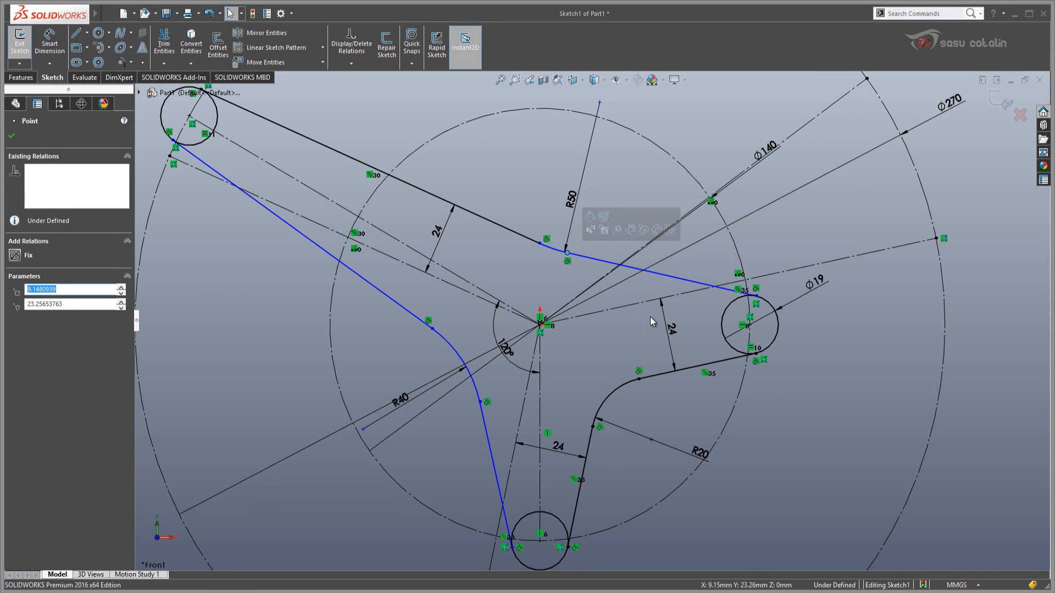
pyautogui.press('f')
pyautogui.click(717, 373)
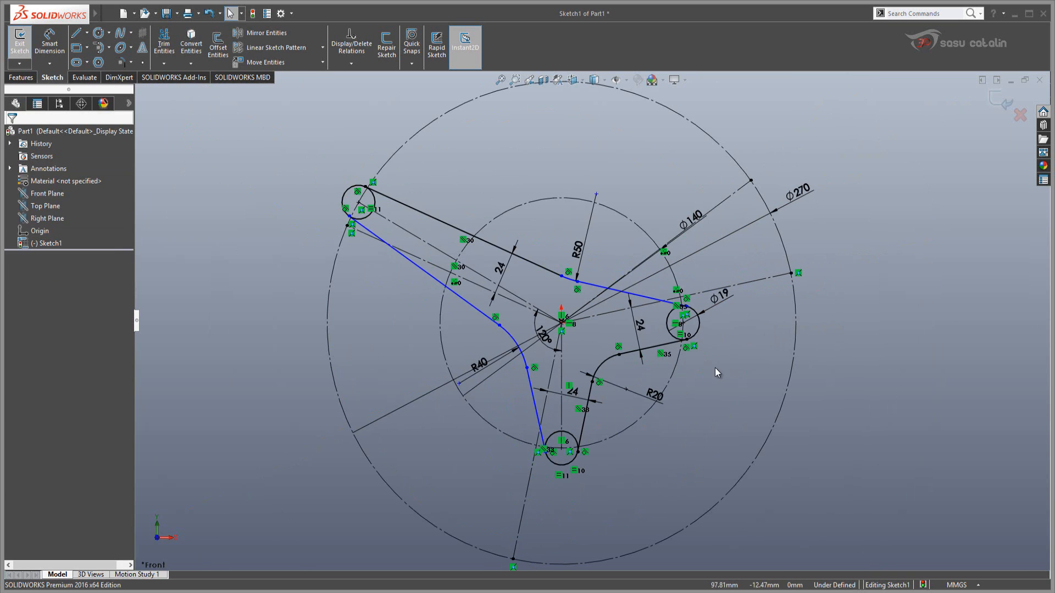
# Draw a line from the origin down and to the right, ending on the Ø270 construction circle
pyautogui.moveTo(756, 345); pyautogui.dragTo(731, 346, button='right')
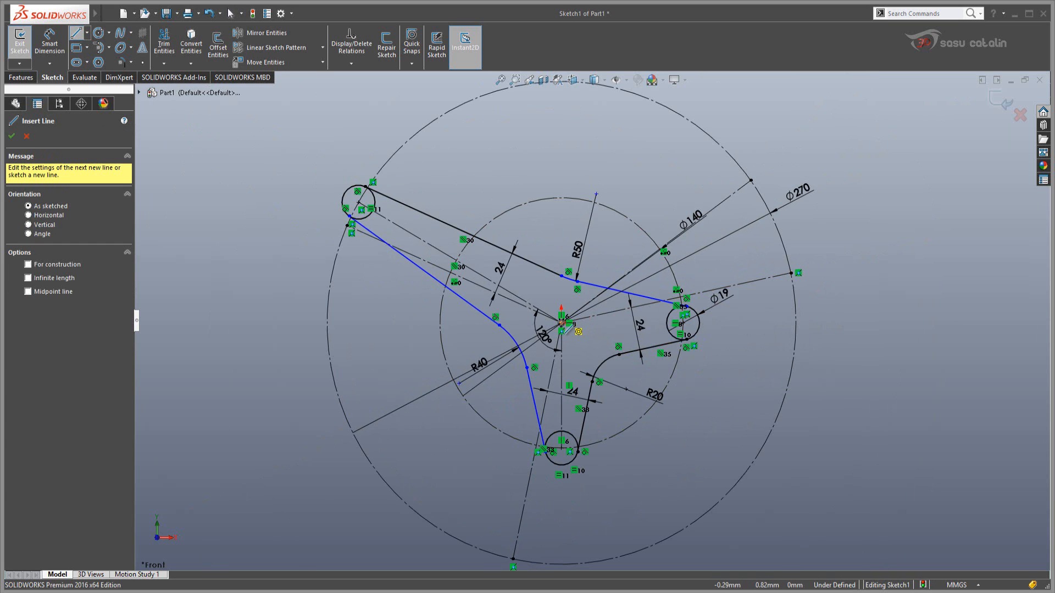
pyautogui.click(561, 323)
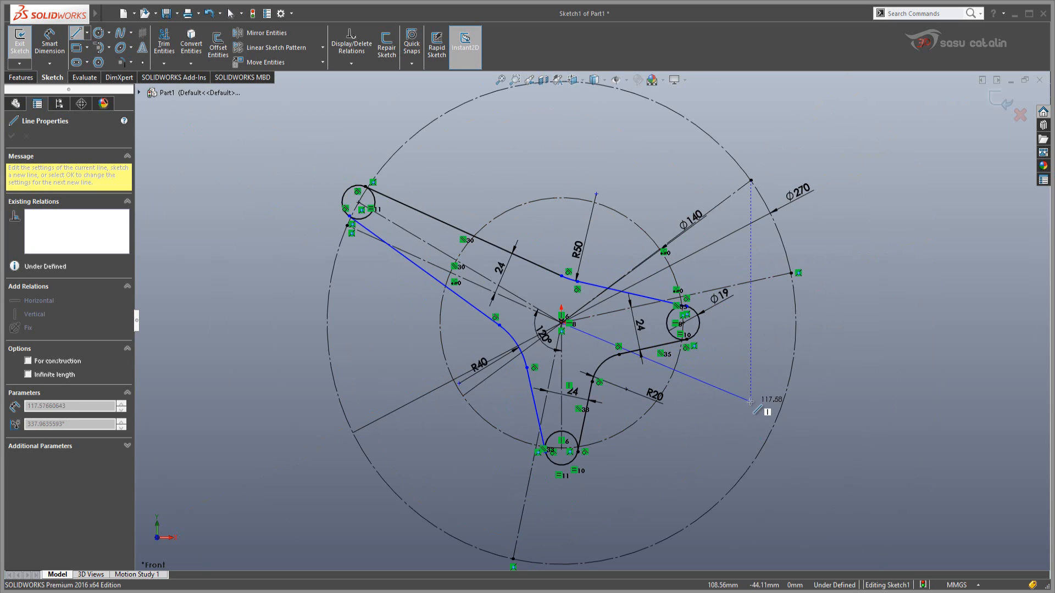
pyautogui.click(787, 395)
pyautogui.press('Escape')
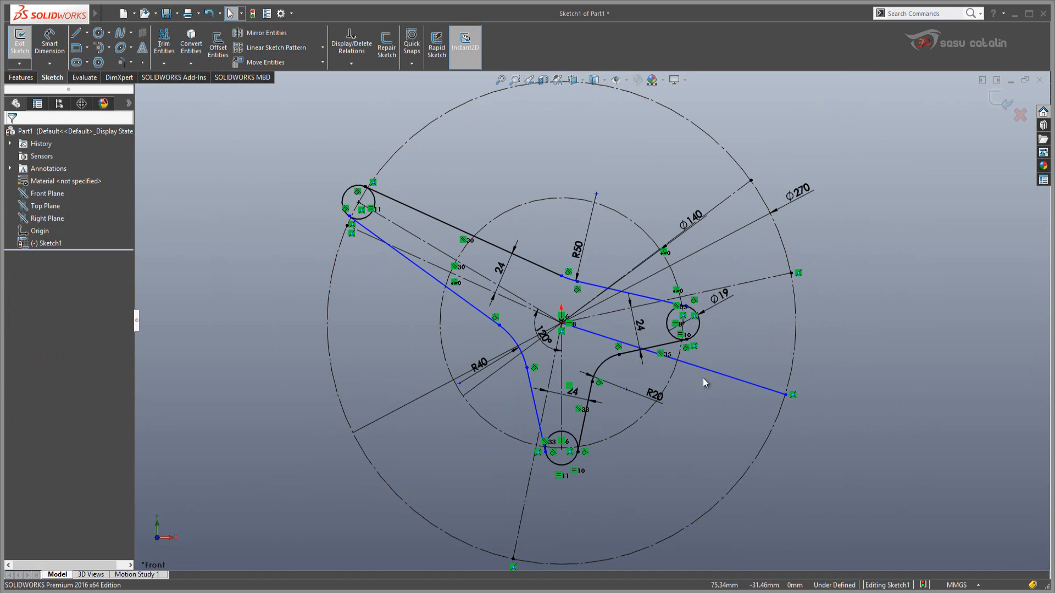
# Make the new lower-right line from the origin parallel to the right arm's upper side line
pyautogui.click(727, 378)
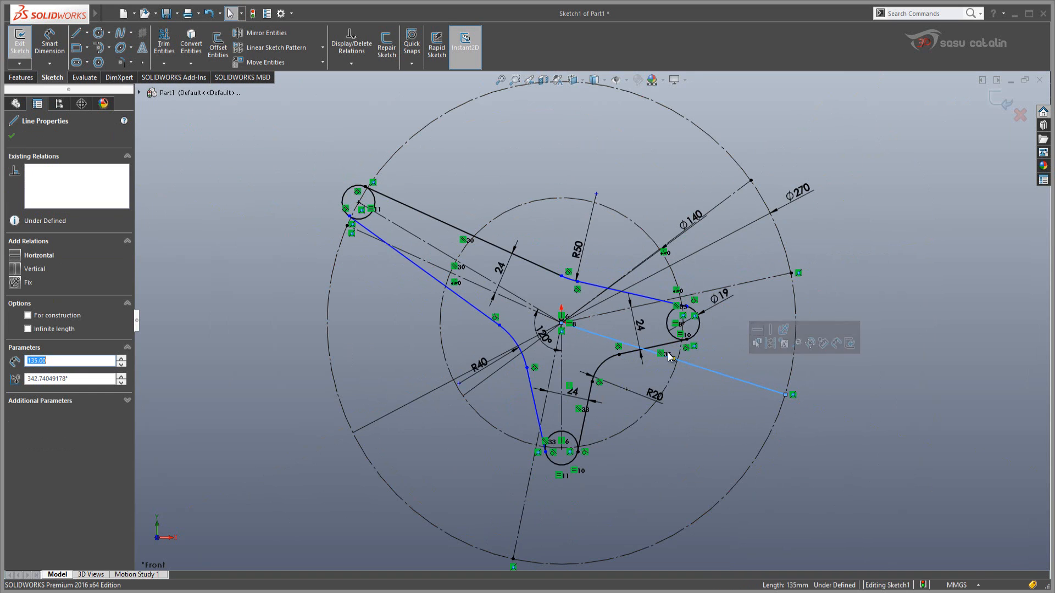
pyautogui.keyDown('ctrl'); pyautogui.click(645, 297); pyautogui.keyUp('ctrl')
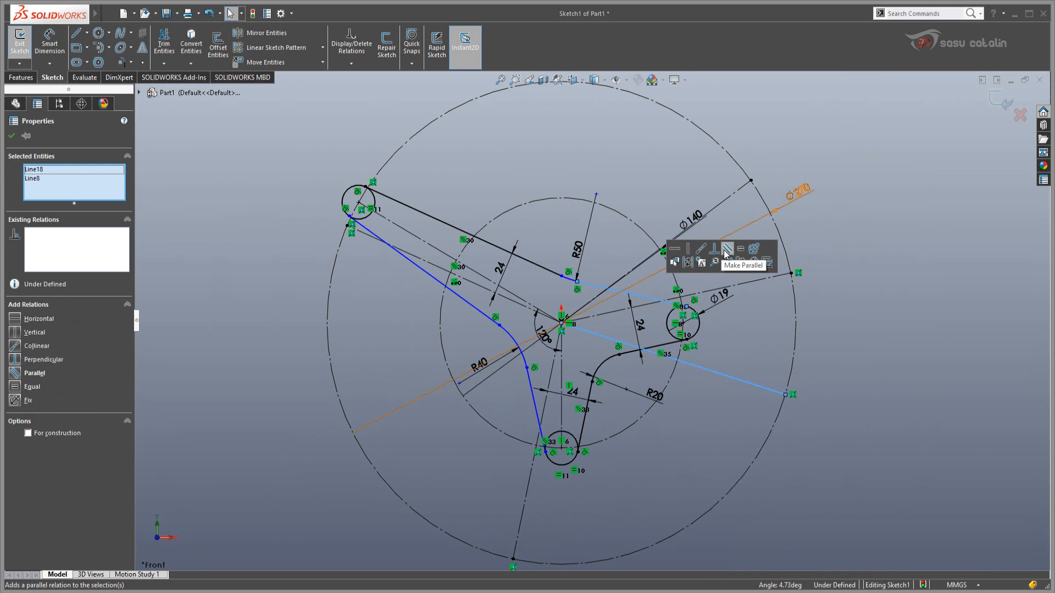
pyautogui.click(728, 251)
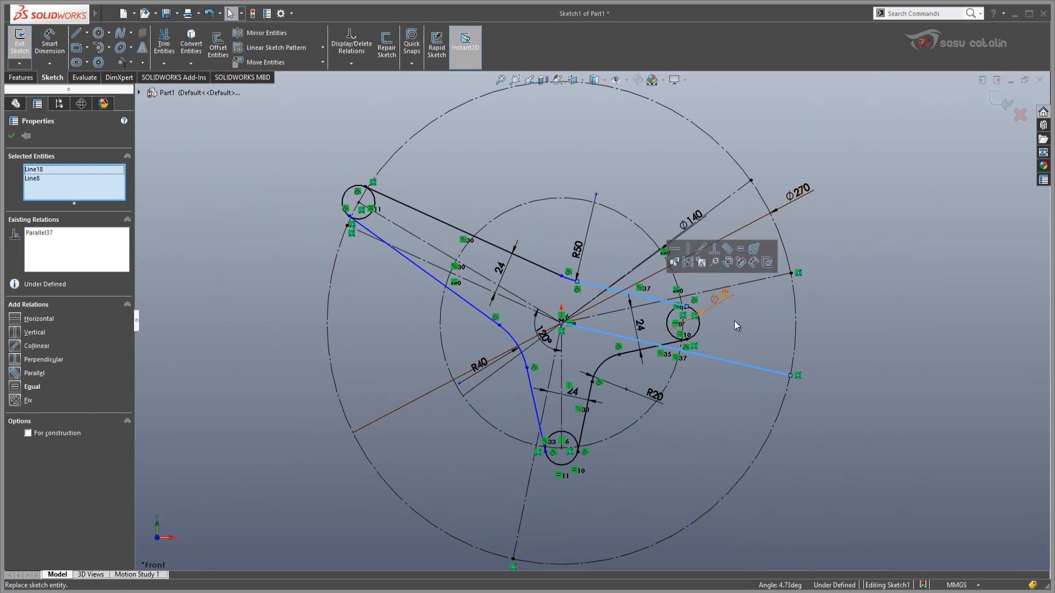
# Dimension the distance between the right arm's upper edge and its parallel construction line through the origin as 24 mm
pyautogui.click(772, 341)
pyautogui.click(751, 368)
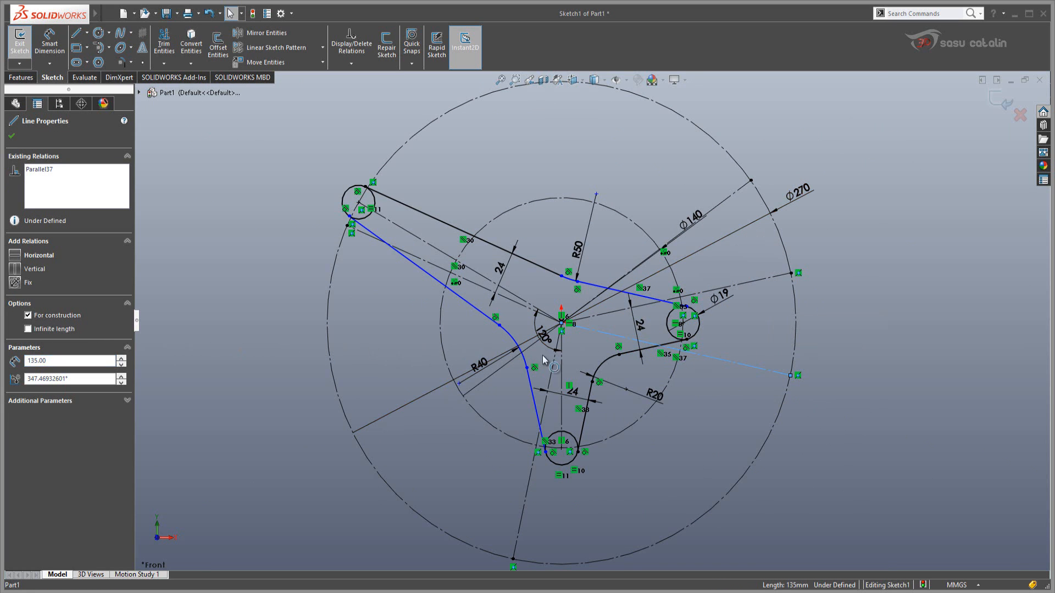
pyautogui.click(737, 392)
pyautogui.moveTo(742, 387); pyautogui.dragTo(739, 345, button='right')
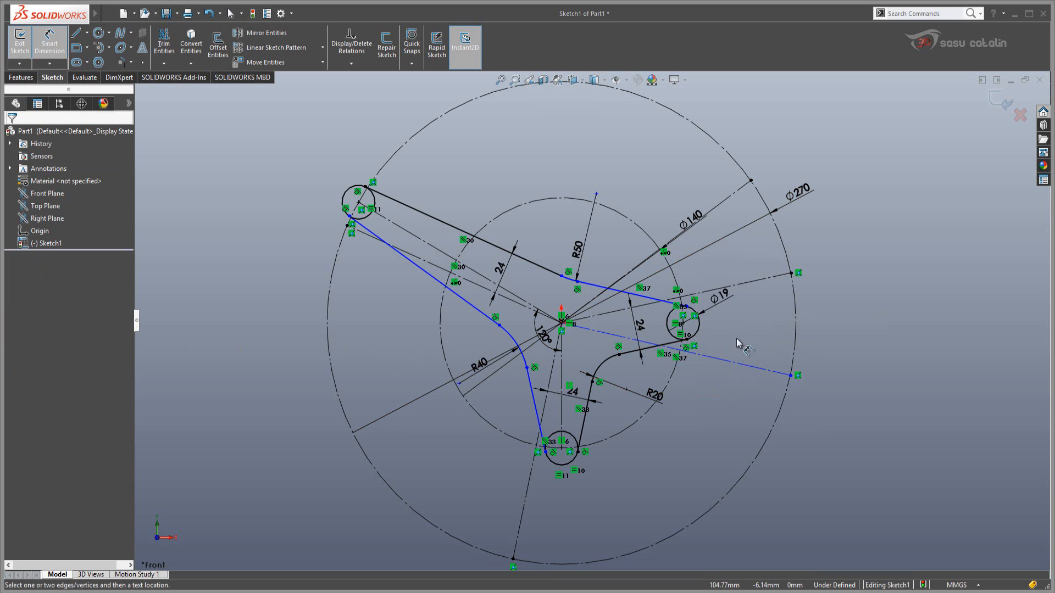
pyautogui.click(605, 334)
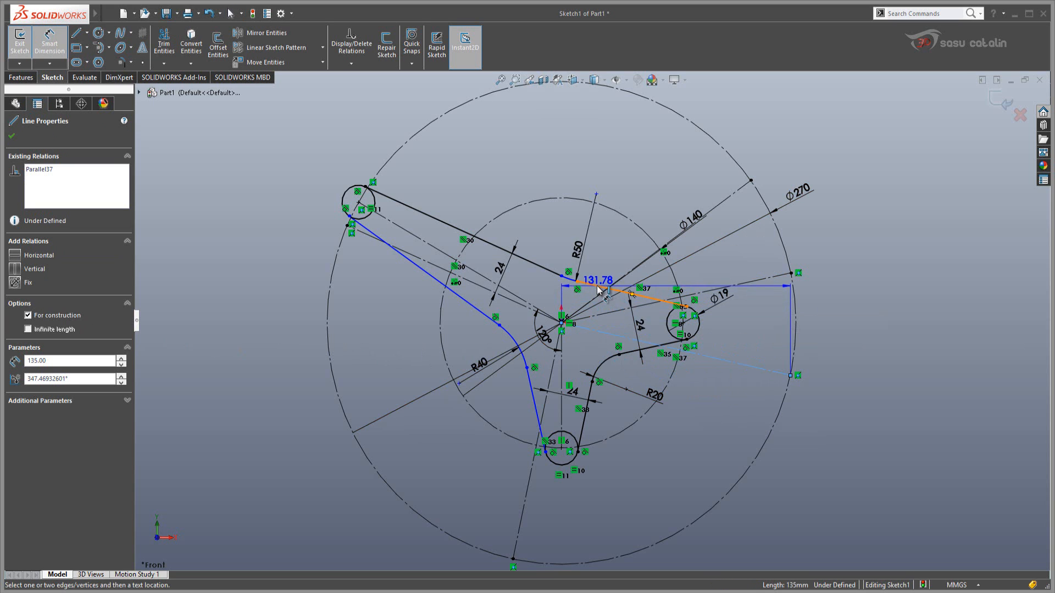
pyautogui.click(599, 290)
pyautogui.click(603, 318)
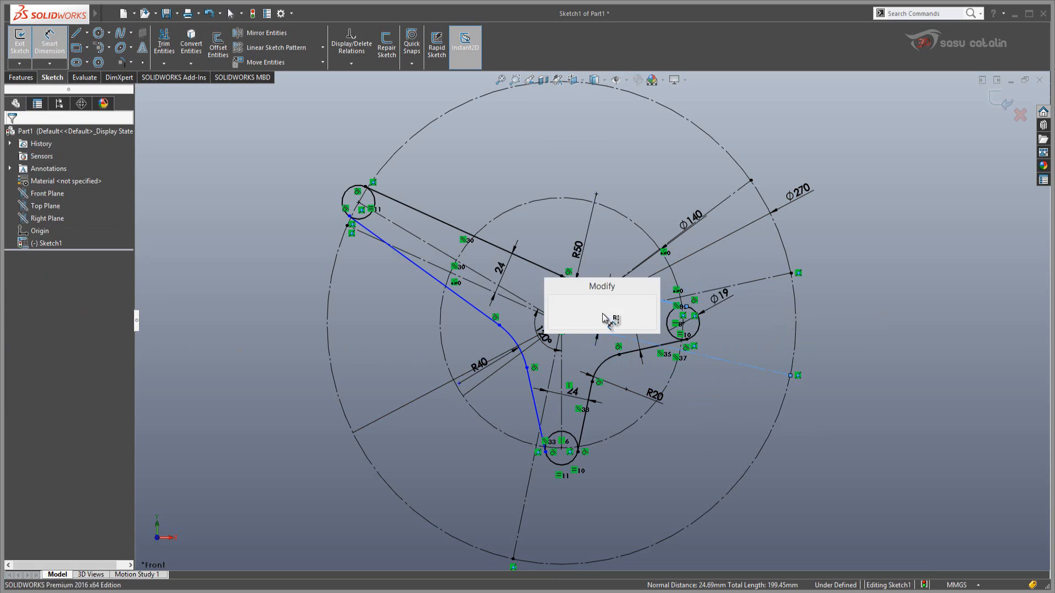
pyautogui.write('24')
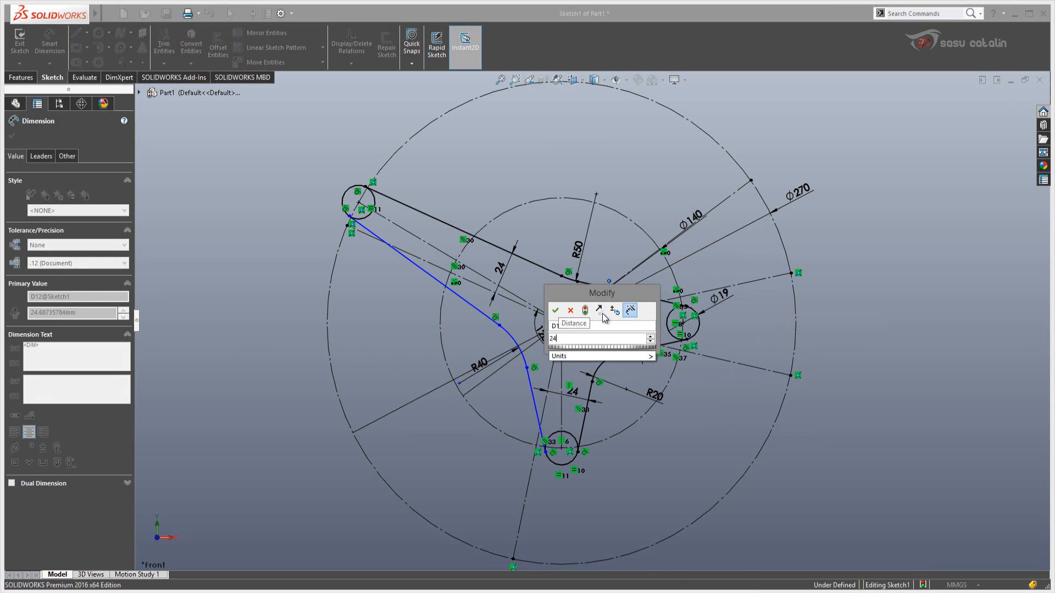
pyautogui.click(555, 311)
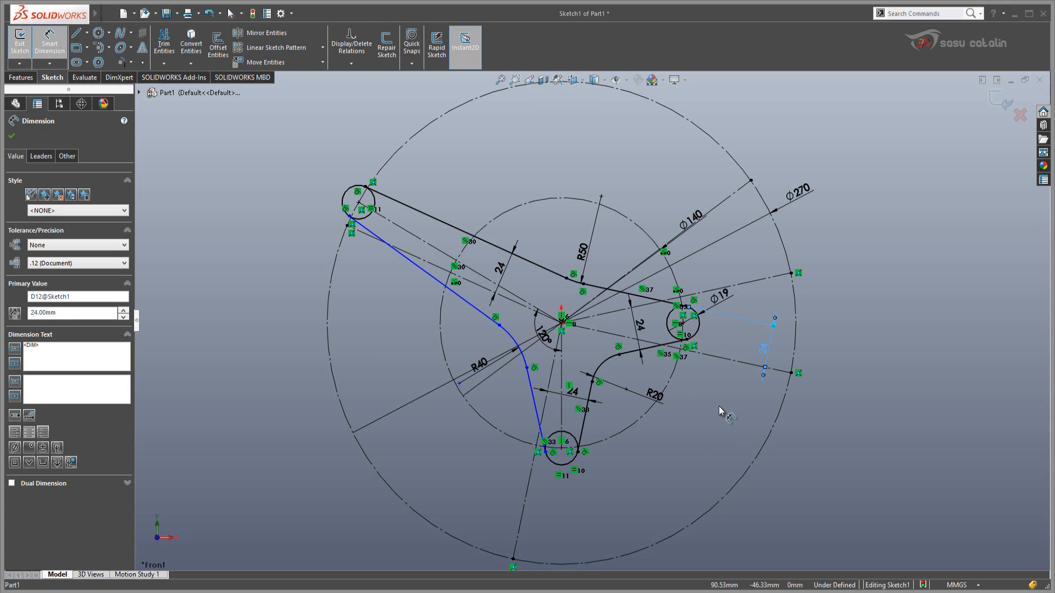
pyautogui.press('Escape')
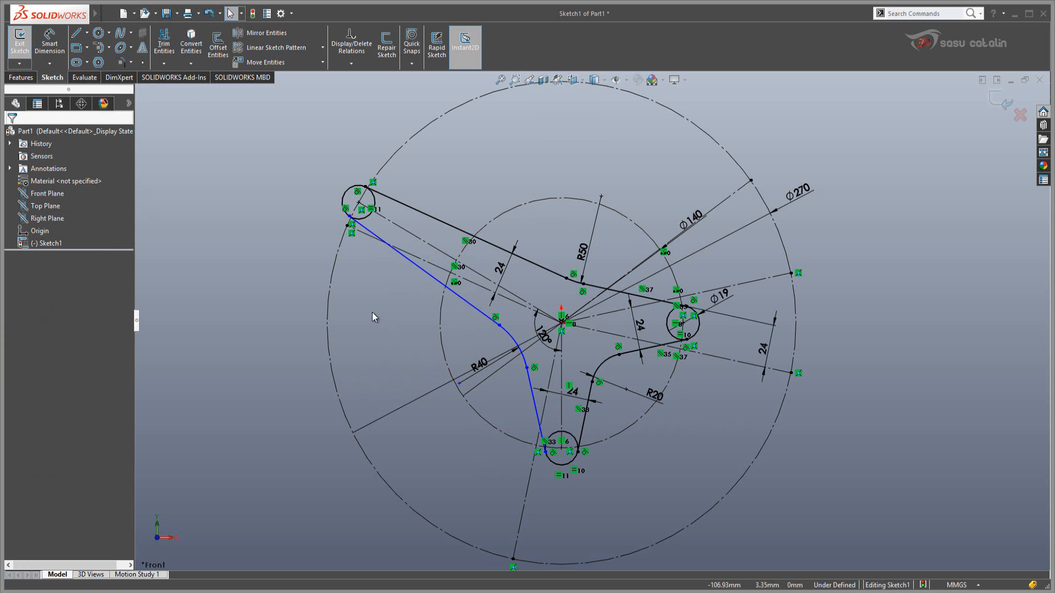
# Draw a construction line from the origin to the 270 mm circle, above the small circle of the upper-left arm
pyautogui.moveTo(372, 312); pyautogui.dragTo(498, 348, button='right')
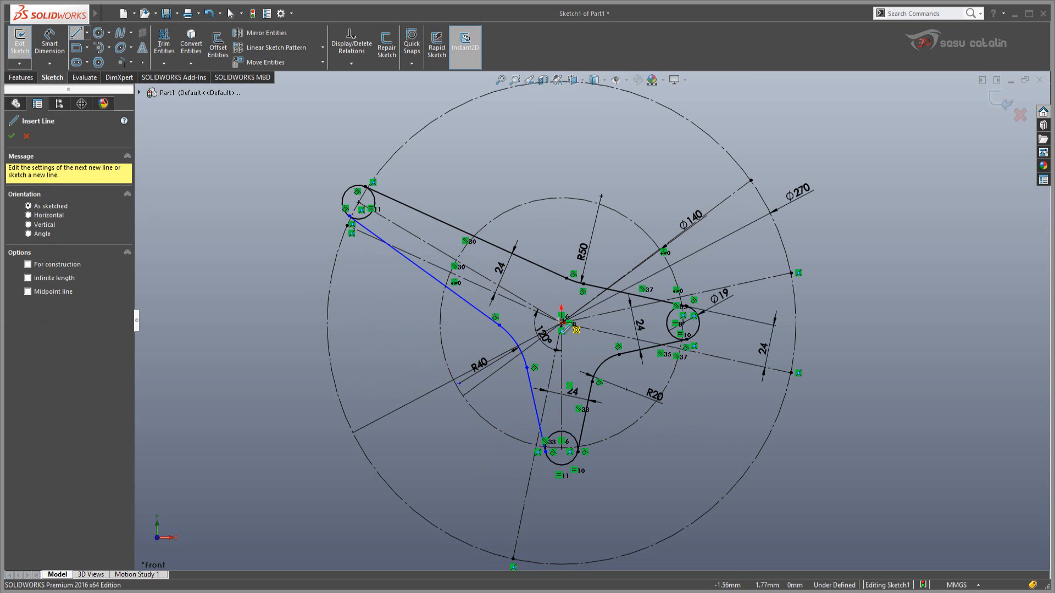
pyautogui.click(562, 324)
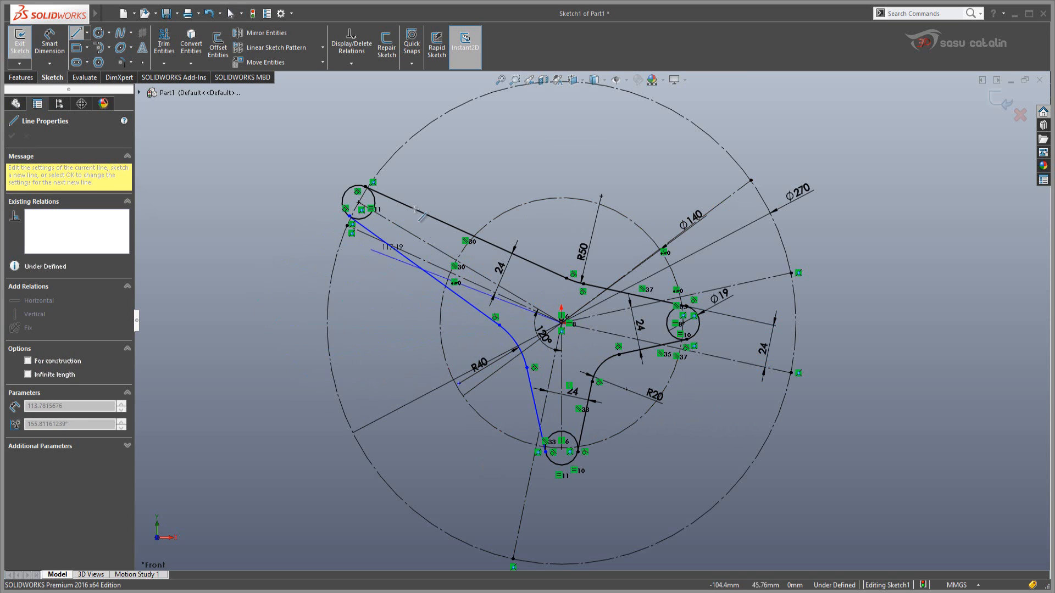
pyautogui.click(409, 141)
pyautogui.press('Escape')
pyautogui.click(433, 171)
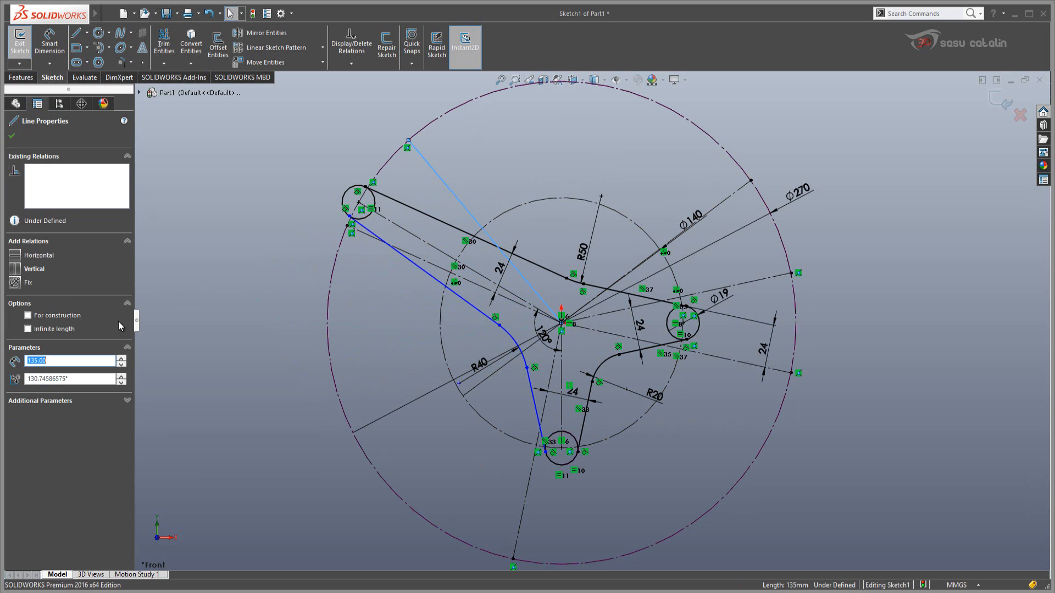
pyautogui.click(28, 316)
pyautogui.click(324, 144)
pyautogui.moveTo(286, 263); pyautogui.dragTo(283, 163, button='right')
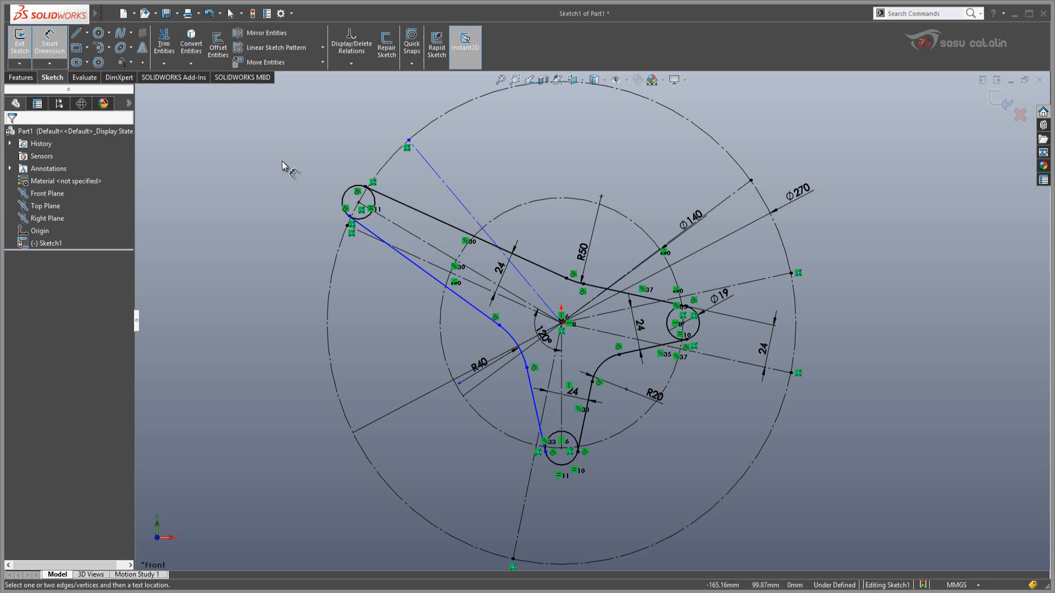
pyautogui.click(431, 282)
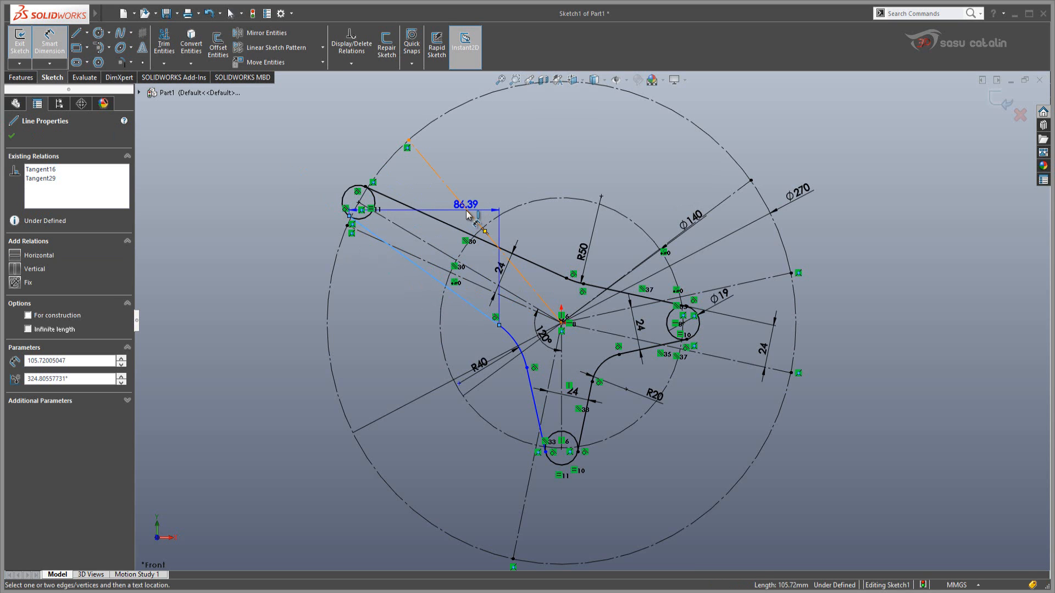
pyautogui.press('Escape')
pyautogui.press('Escape')
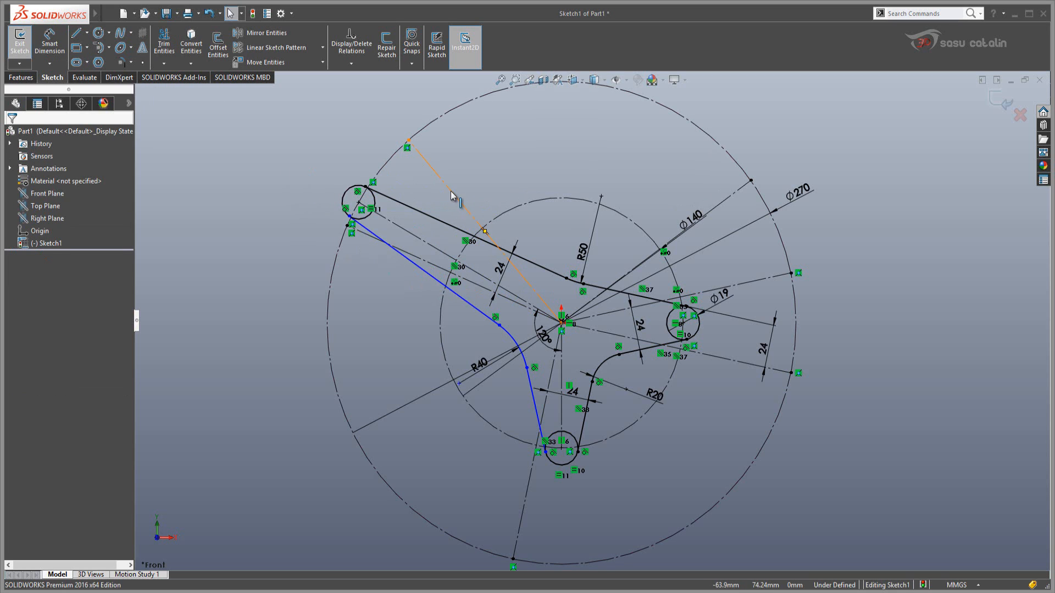
# Make the new construction line parallel to the lower edge of the upper-left arm
pyautogui.click(480, 225)
pyautogui.keyDown('ctrl'); pyautogui.click(438, 285); pyautogui.keyUp('ctrl')
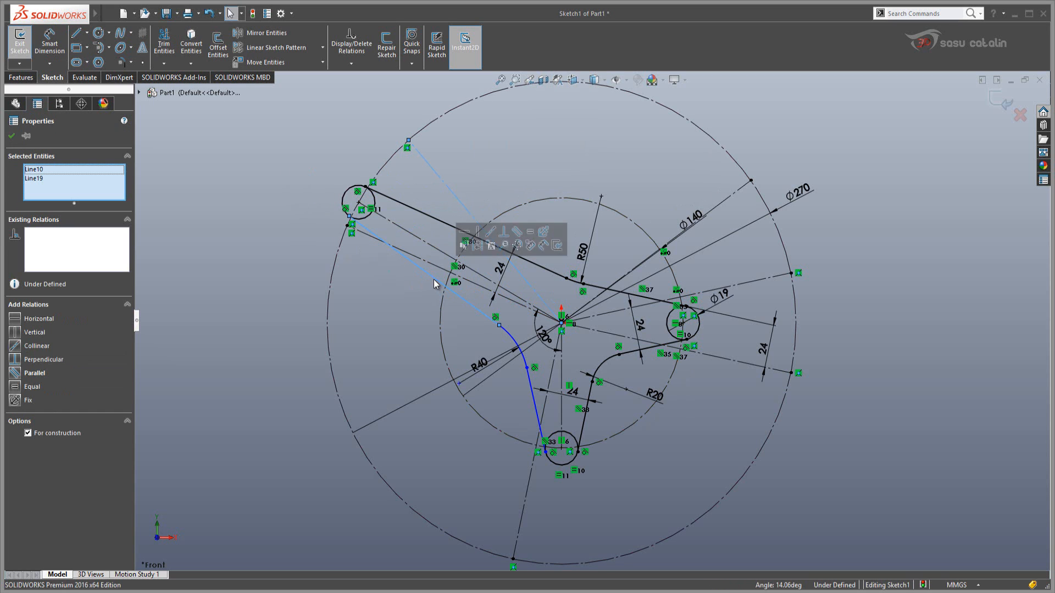
pyautogui.click(518, 232)
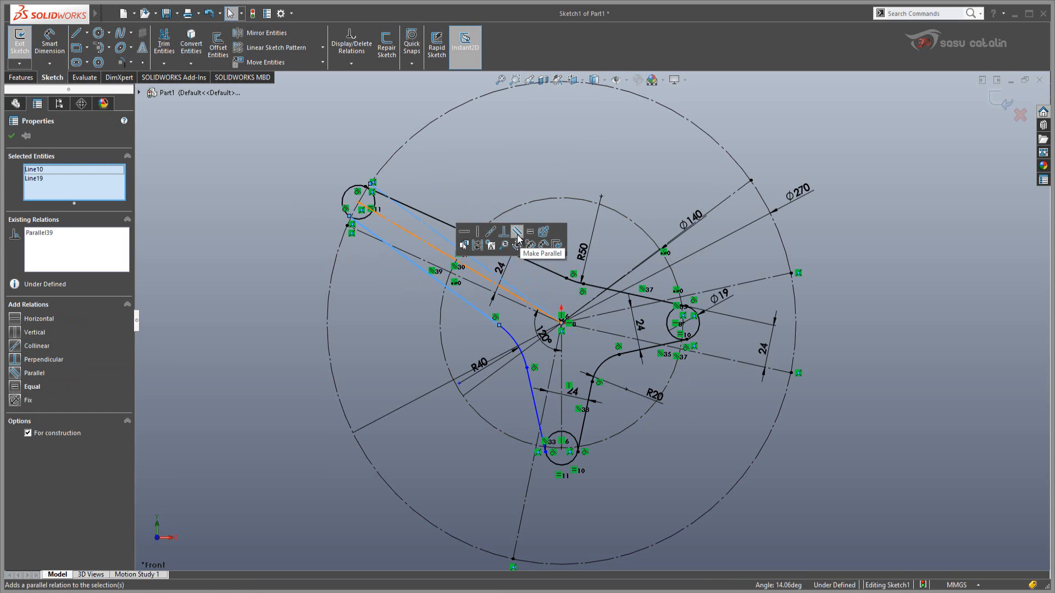
pyautogui.click(282, 180)
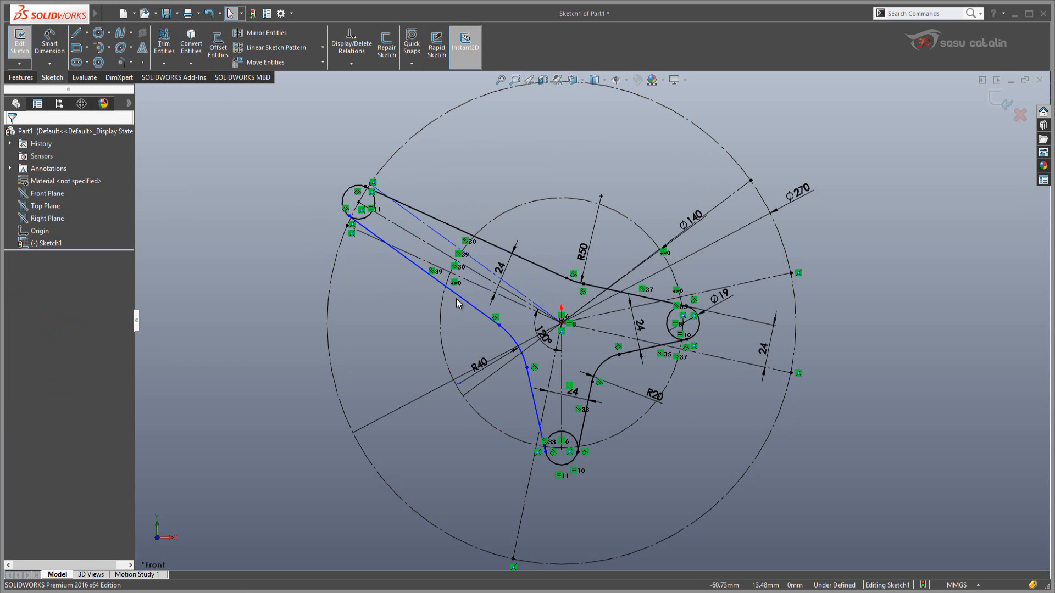
pyautogui.click(438, 270)
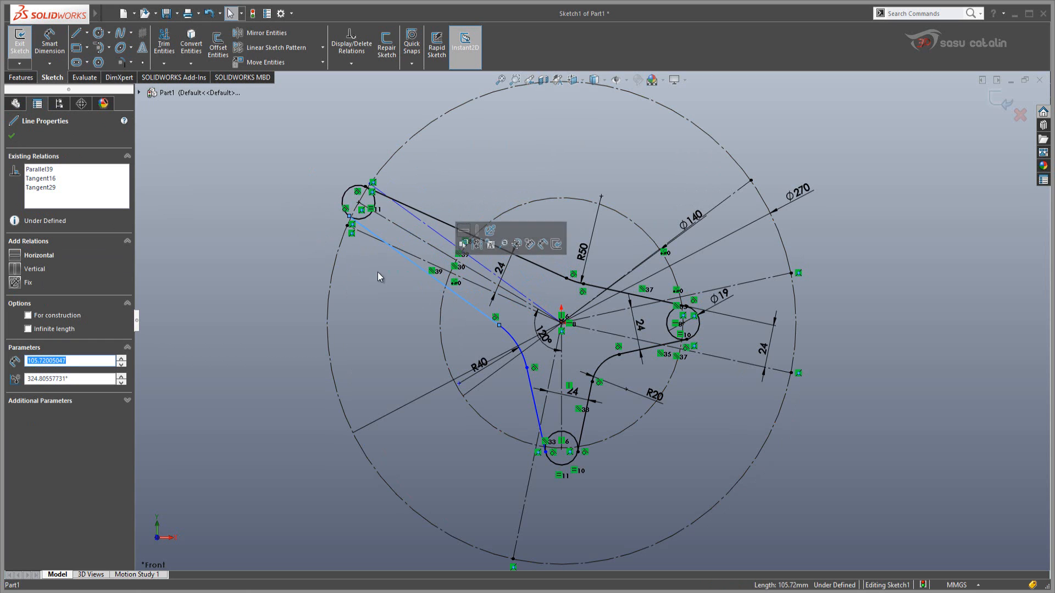
pyautogui.click(322, 226)
pyautogui.click(443, 240)
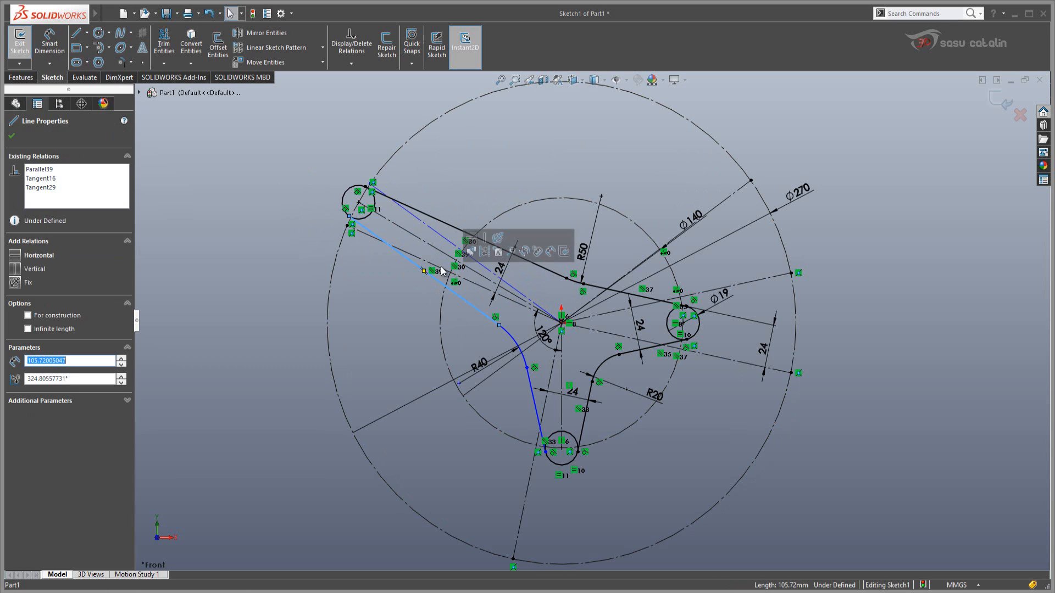
pyautogui.keyDown('ctrl'); pyautogui.click(445, 245); pyautogui.keyUp('ctrl')
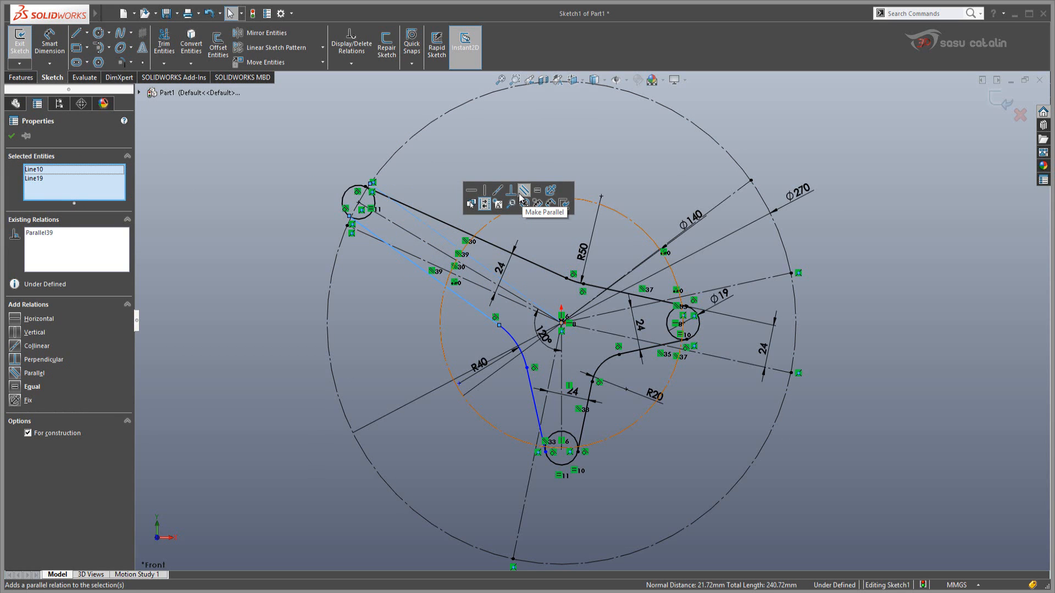
pyautogui.click(282, 223)
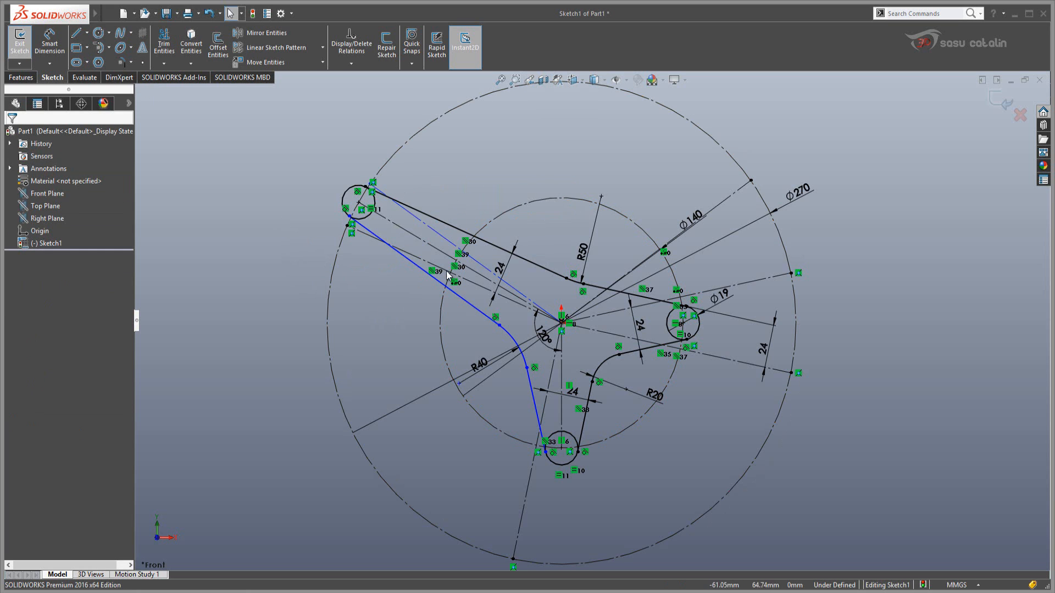
# Dimension the distance between the upper-left arm's lower edge and its parallel construction line as 24 mm
pyautogui.scroll(-2, 377, 317)
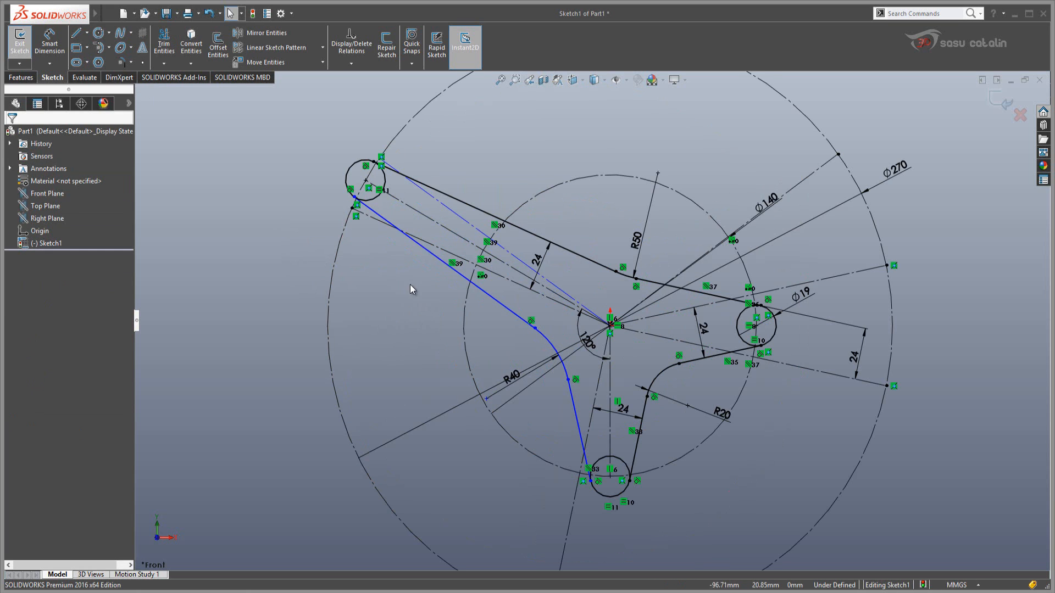
pyautogui.moveTo(411, 283); pyautogui.dragTo(407, 226, button='right')
pyautogui.click(462, 277)
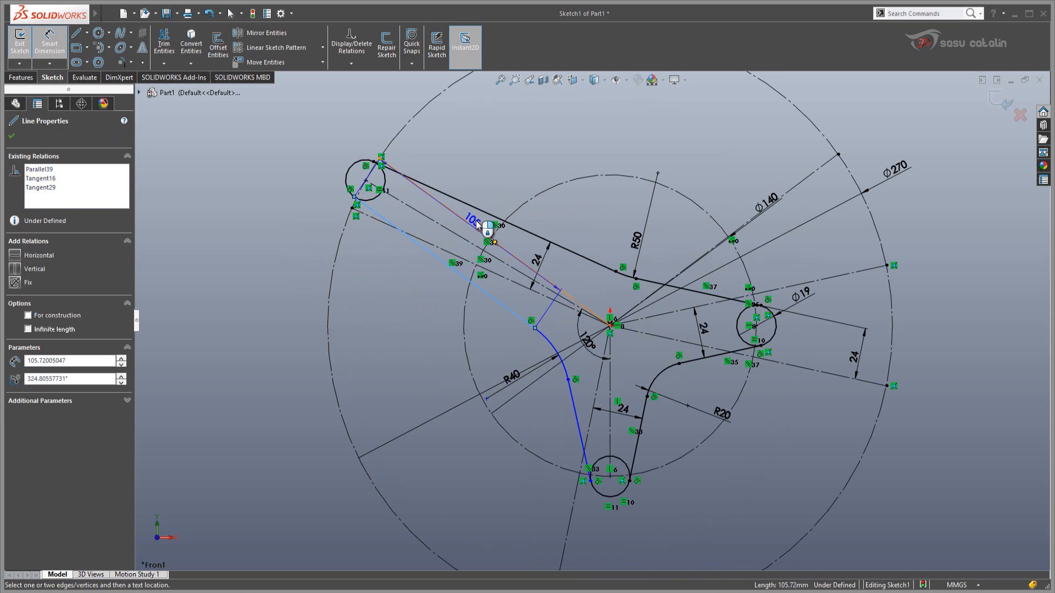
pyautogui.click(472, 225)
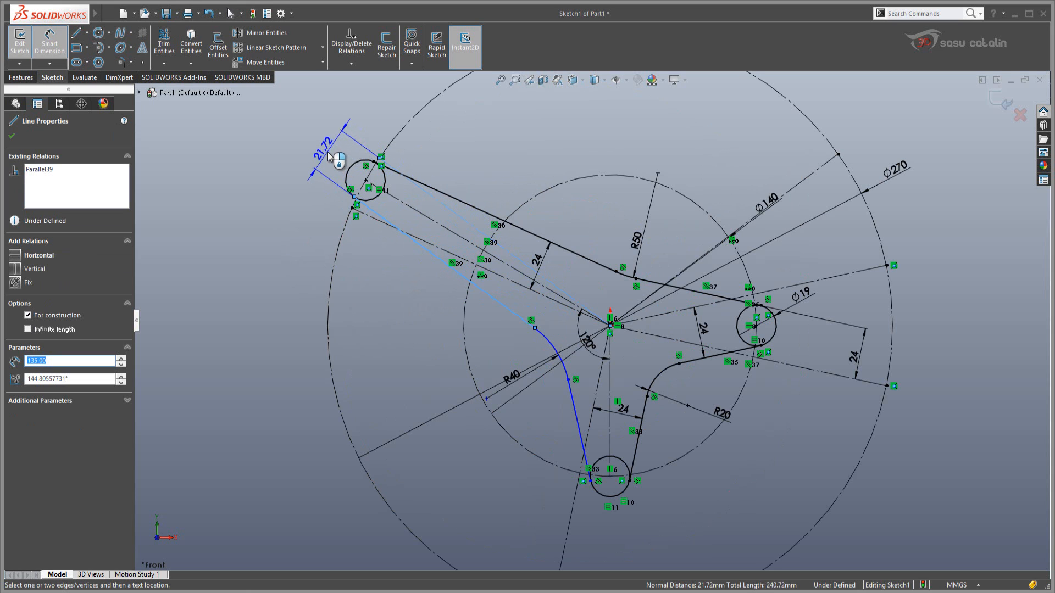
pyautogui.click(329, 156)
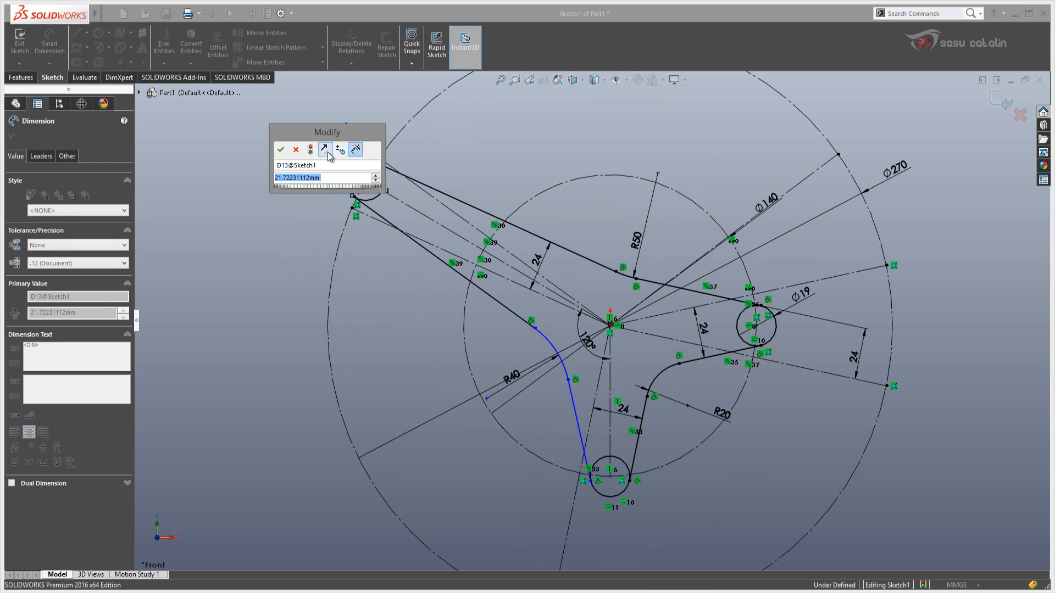
pyautogui.write('24')
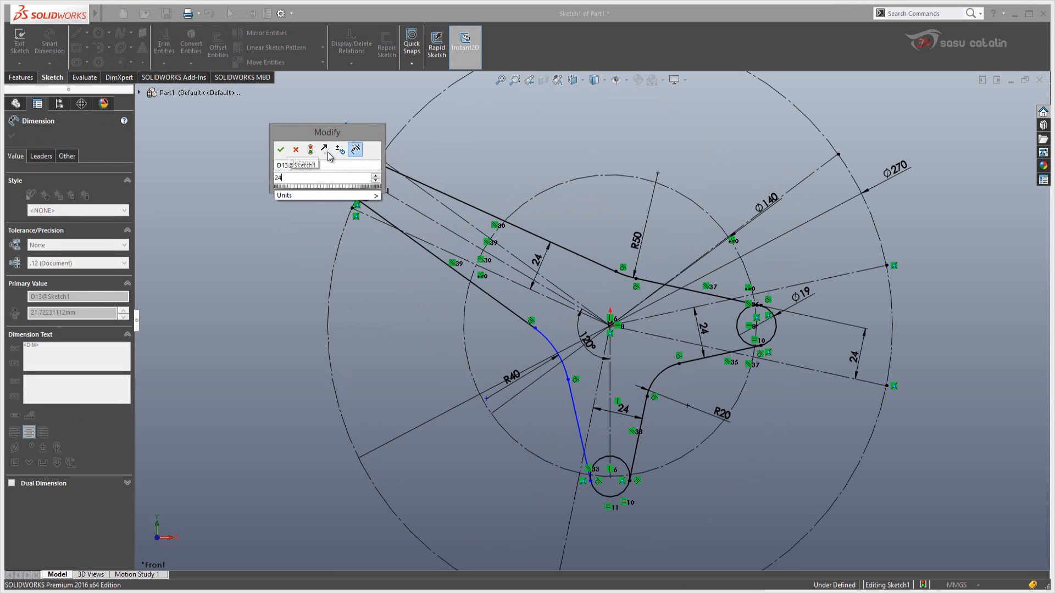
pyautogui.click(280, 150)
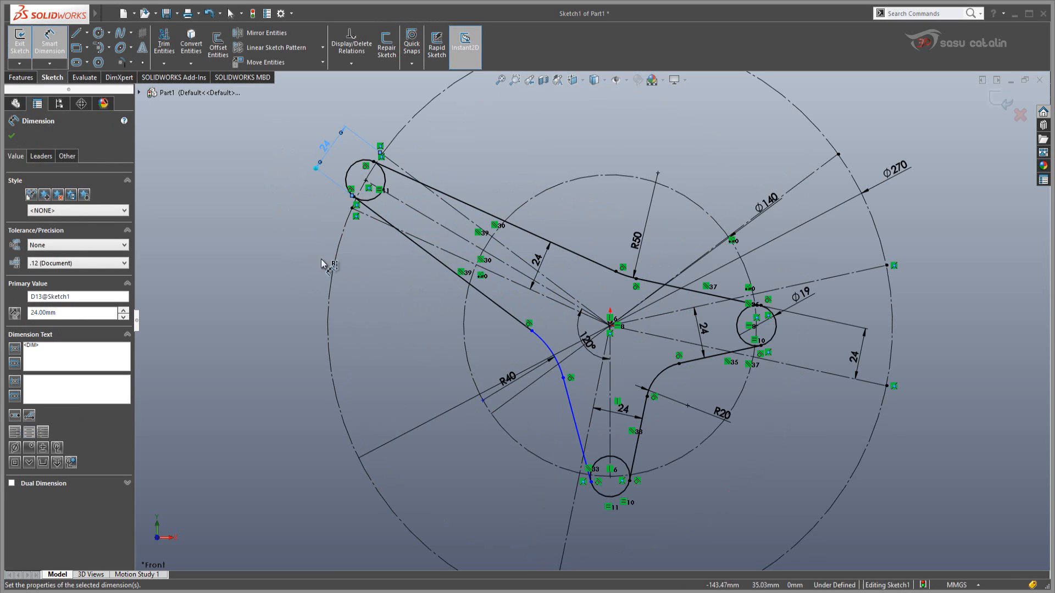
pyautogui.press('Escape')
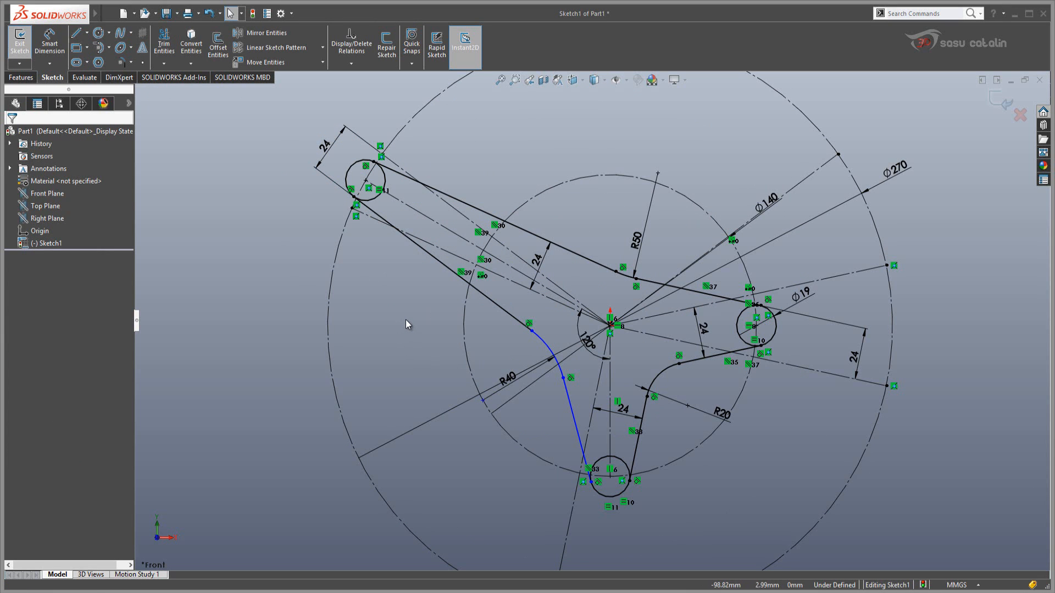
# Draw a construction line from the origin to the 270 mm circle, running down and to the right of the lower arm
pyautogui.scroll(-3, 432, 343)
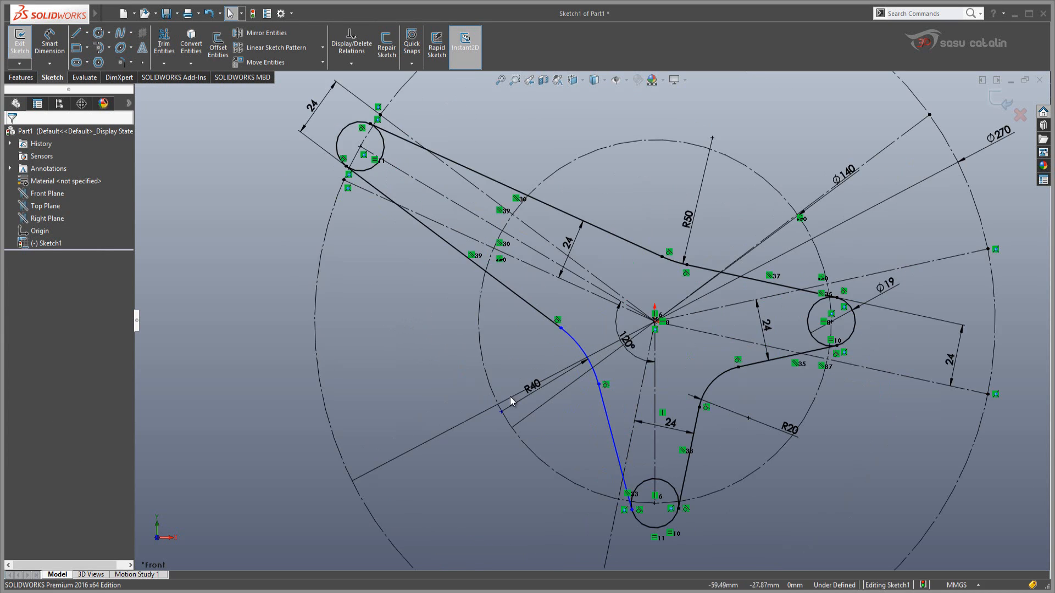
pyautogui.scroll(3, 516, 402)
pyautogui.scroll(3, 545, 411)
pyautogui.scroll(-2, 693, 355)
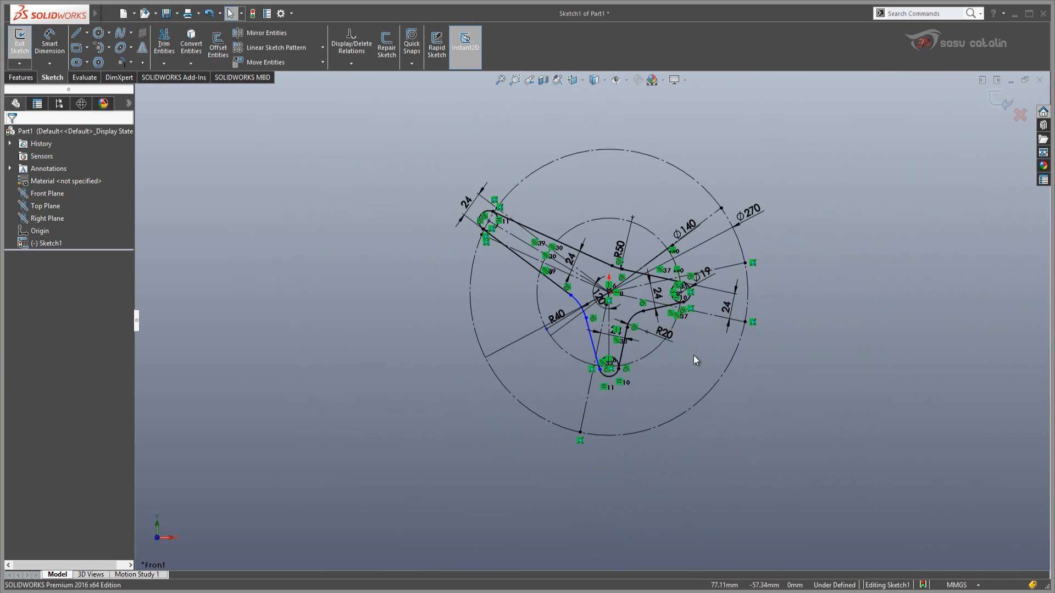
pyautogui.moveTo(697, 341); pyautogui.dragTo(656, 344, button='right')
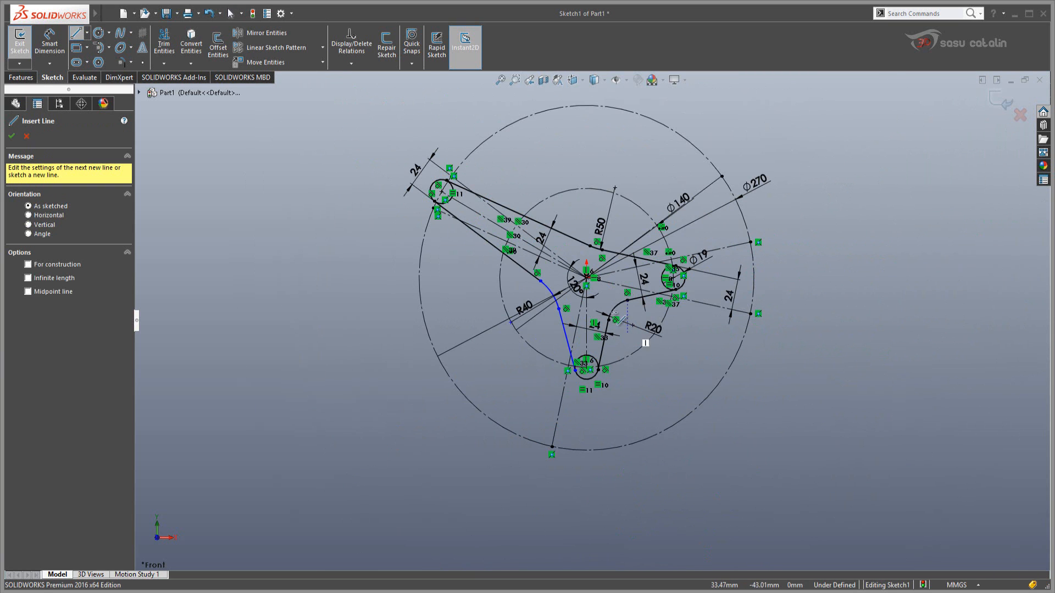
pyautogui.click(587, 277)
pyautogui.click(667, 429)
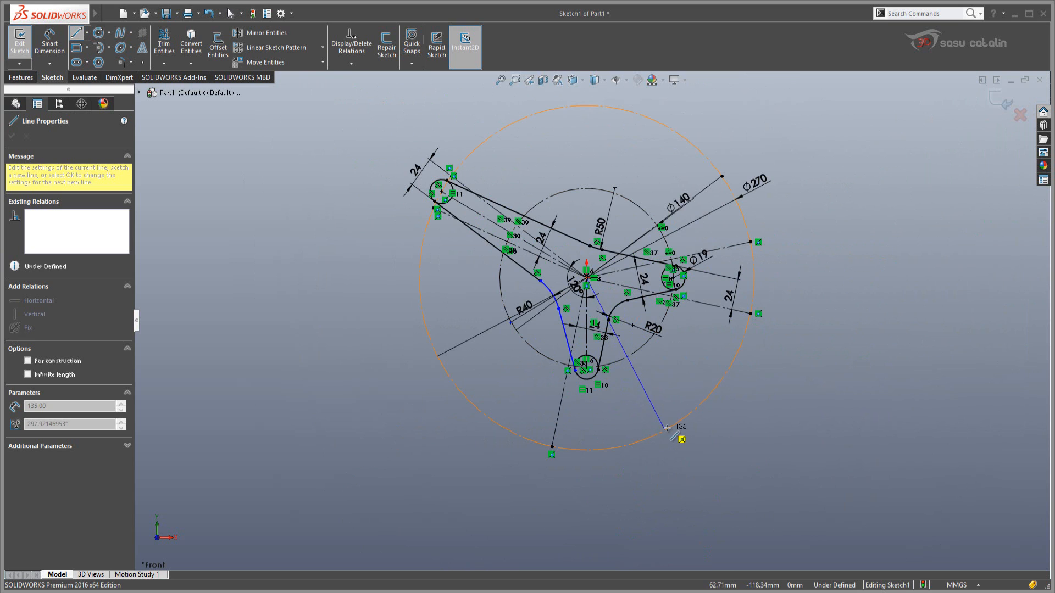
pyautogui.press('Escape')
pyautogui.scroll(-2, 644, 394)
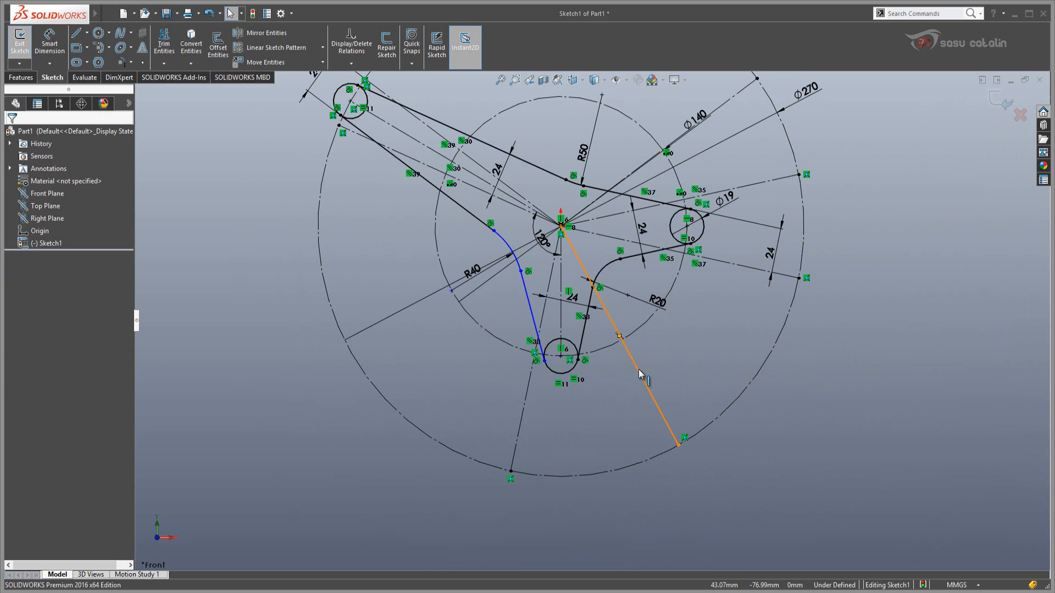
pyautogui.click(639, 368)
pyautogui.click(28, 316)
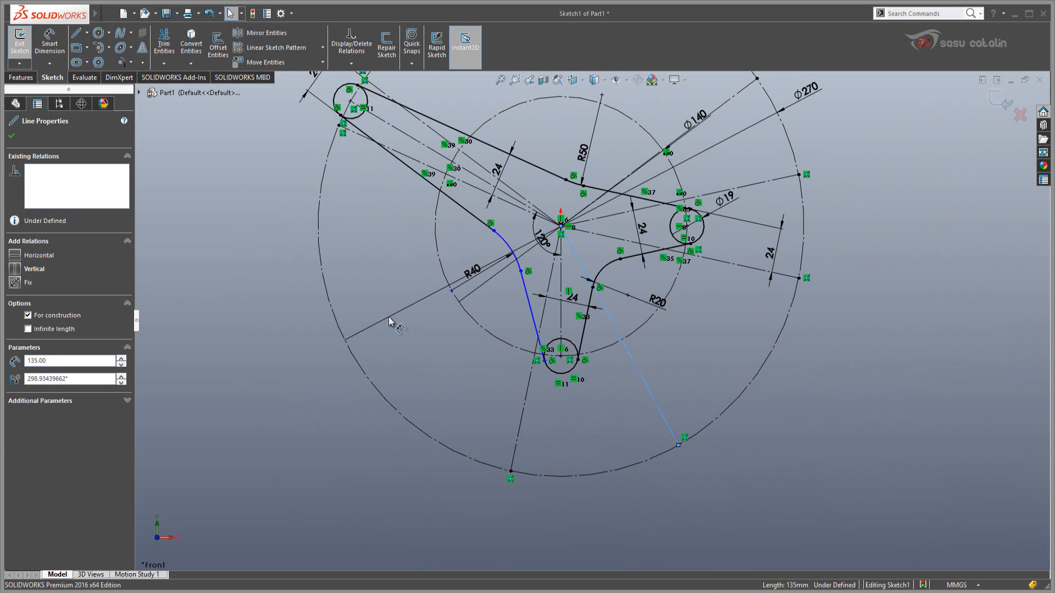
pyautogui.click(626, 400)
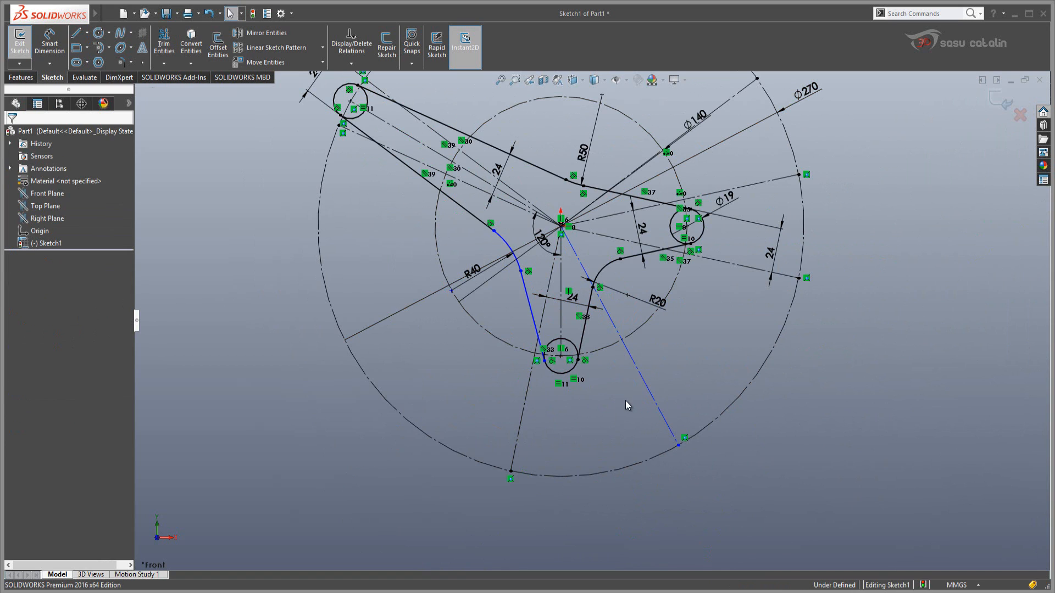
# Make the new construction line below the origin parallel to the left edge of the lower arm
pyautogui.click(641, 387)
pyautogui.keyDown('ctrl'); pyautogui.click(527, 307); pyautogui.keyUp('ctrl')
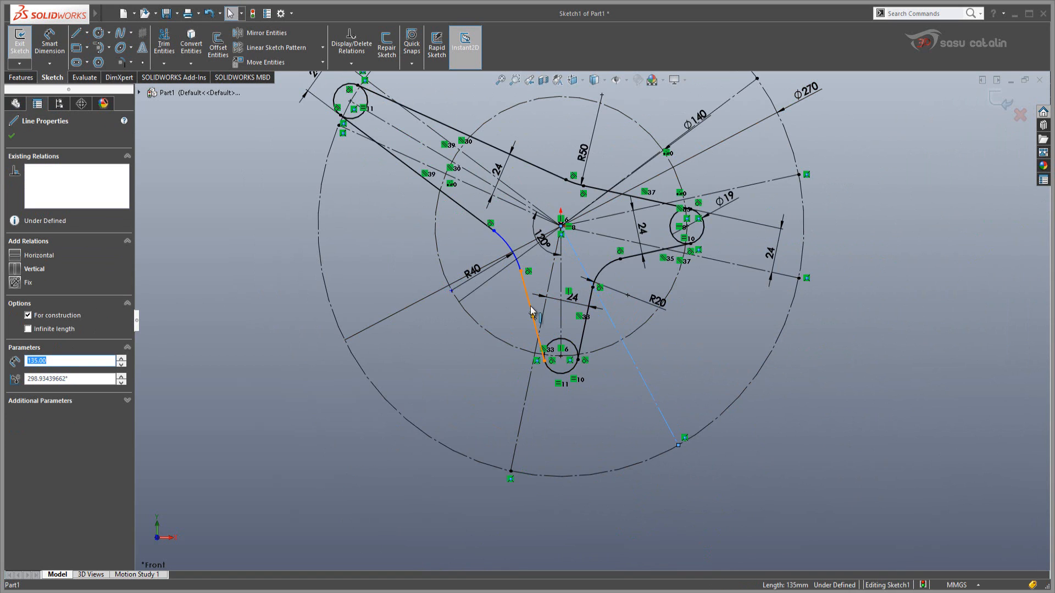
pyautogui.click(613, 259)
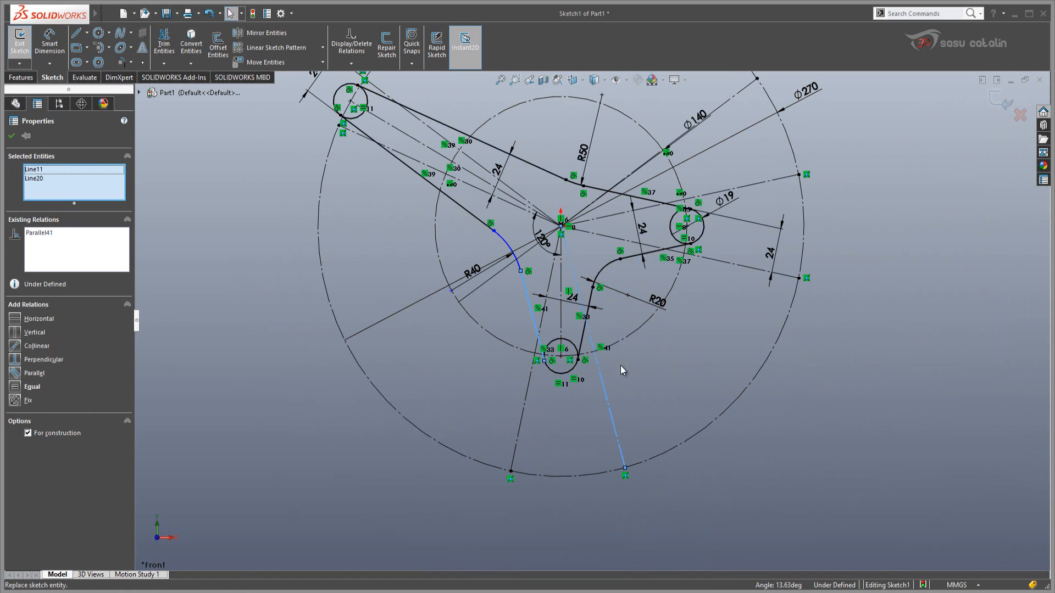
pyautogui.click(657, 390)
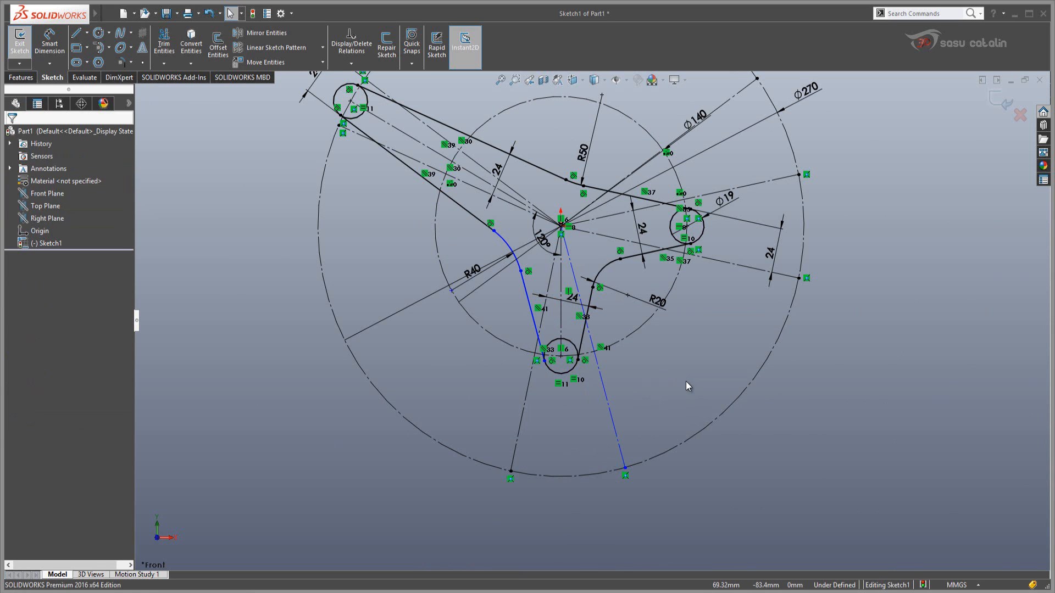
# Dimension the distance between the lower arm's left edge and its parallel construction line as 24 mm
pyautogui.moveTo(670, 384); pyautogui.dragTo(681, 305, button='right')
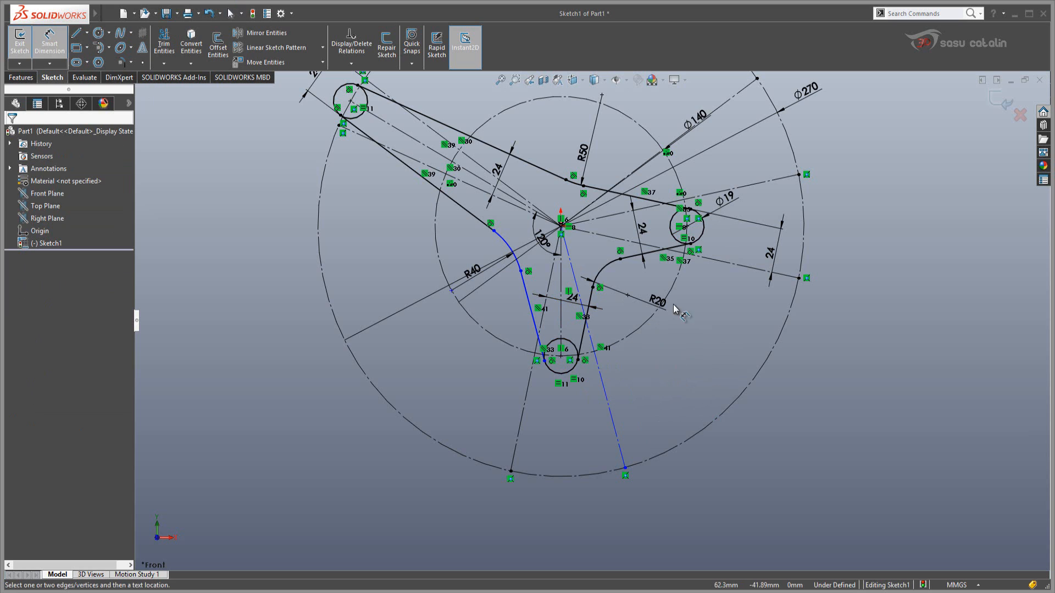
pyautogui.click(603, 386)
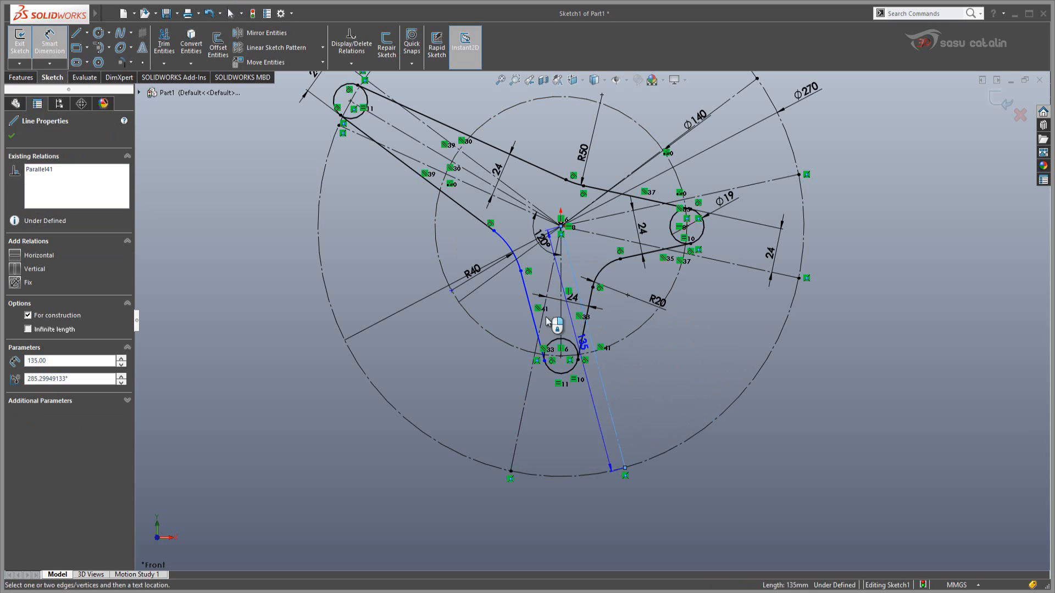
pyautogui.click(532, 310)
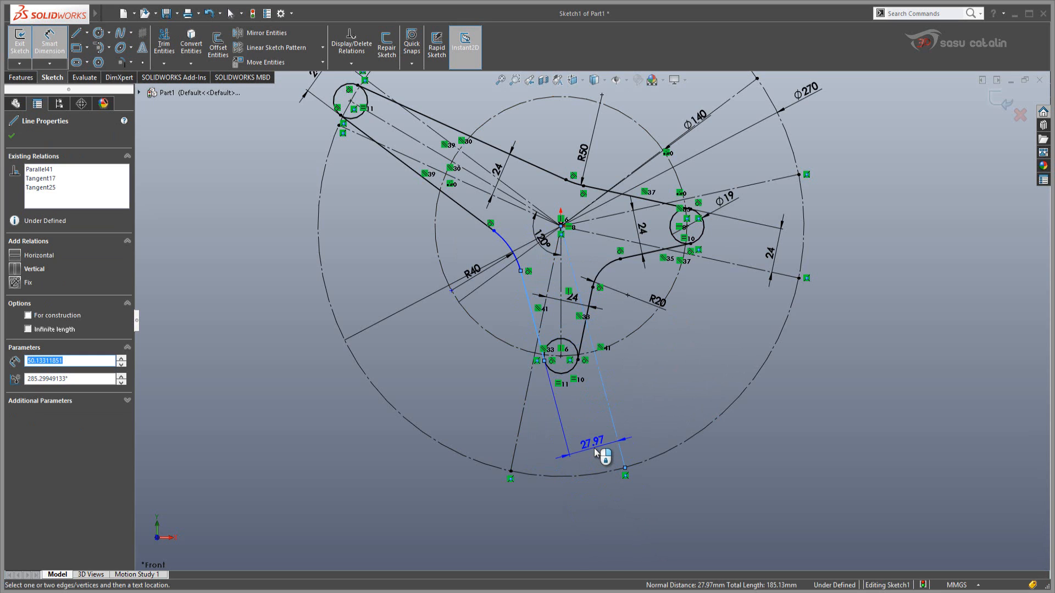
pyautogui.click(594, 447)
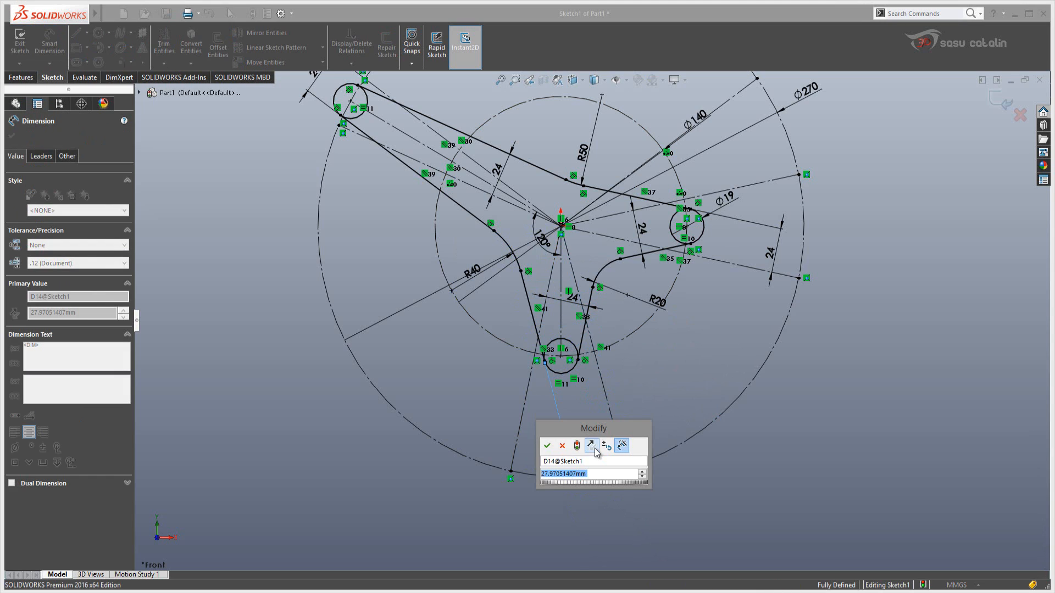
pyautogui.write('24')
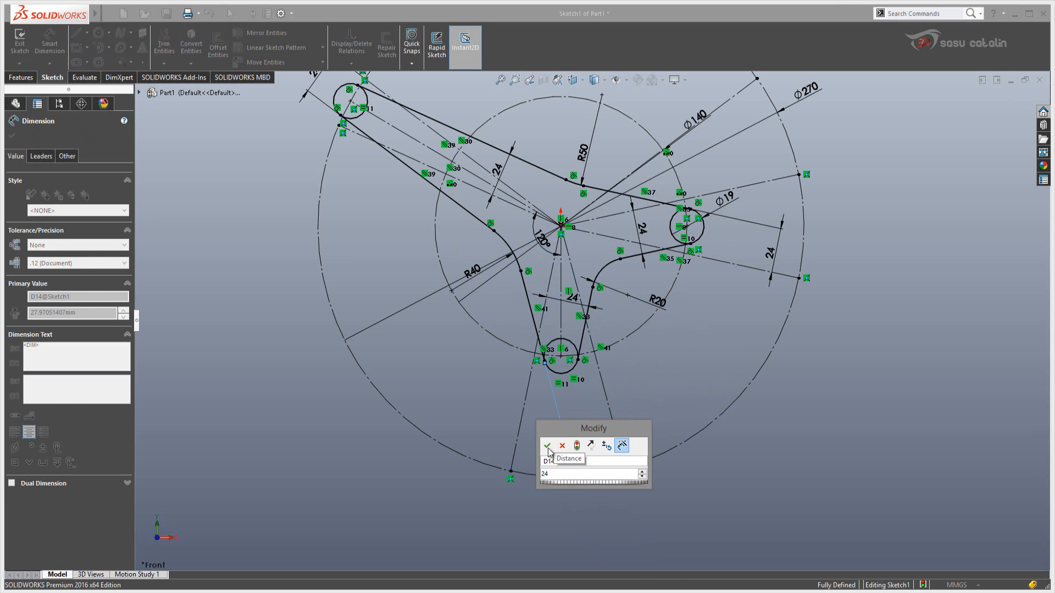
pyautogui.click(548, 446)
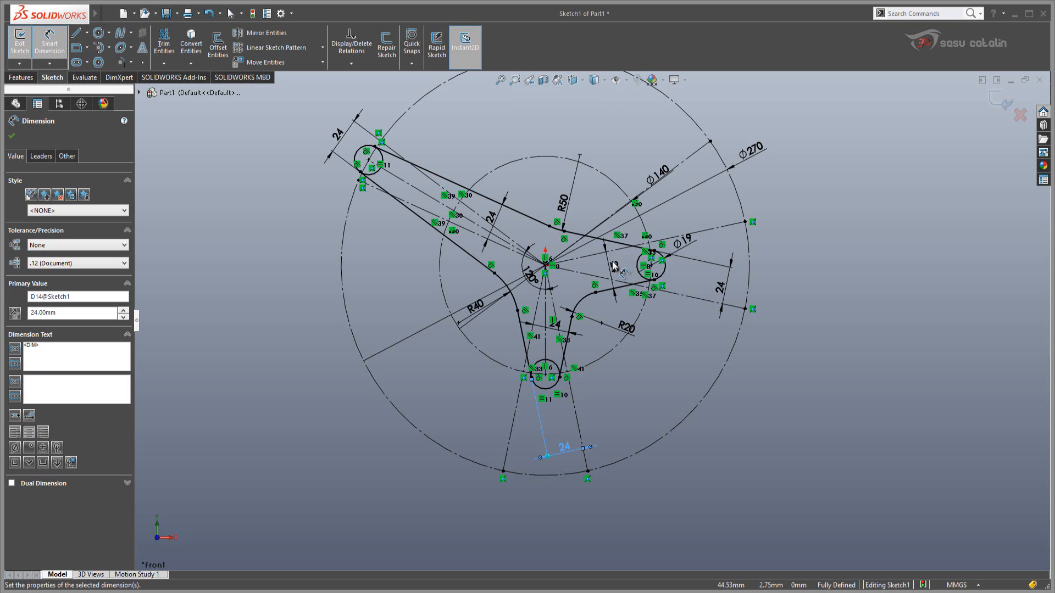
pyautogui.scroll(2, 626, 274)
pyautogui.click(655, 355)
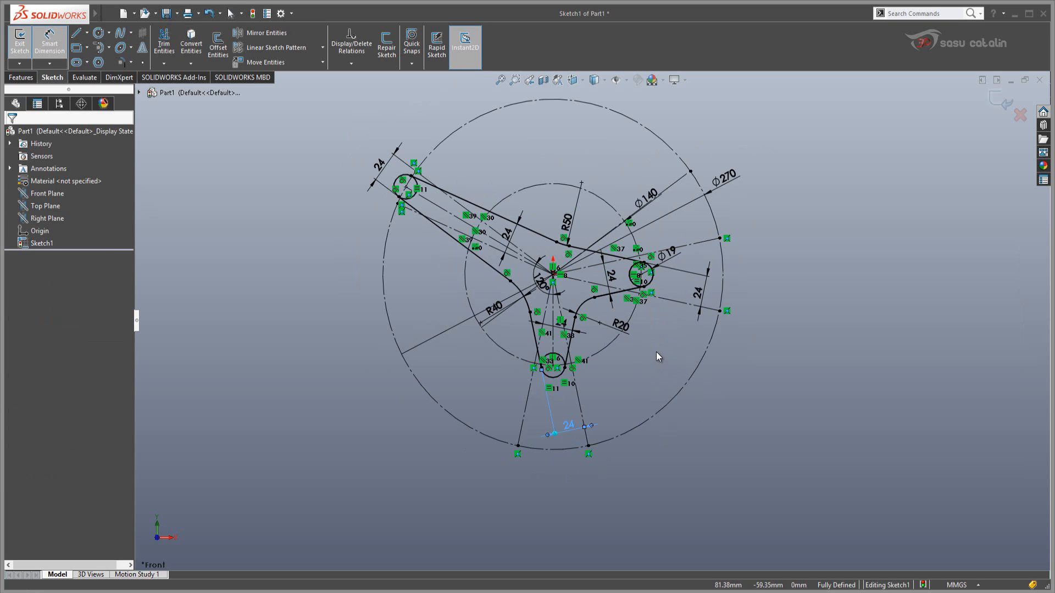
pyautogui.scroll(-2, 591, 253)
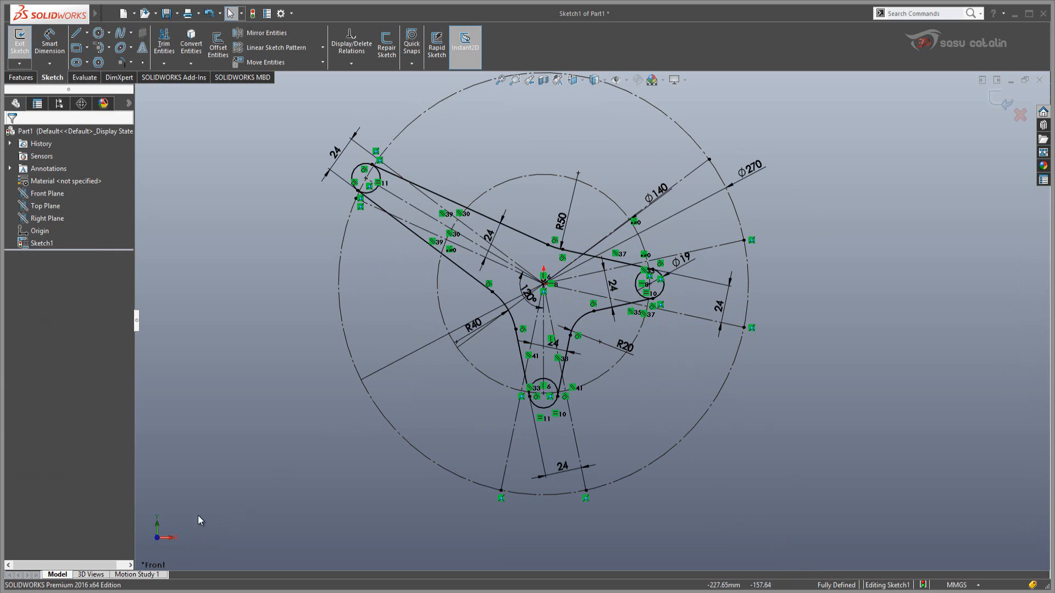
# Switch to Windows Photo Viewer, examine the front view and section A-A in medium.jpg for the remaining hub and arm dimensions, and return to SOLIDWORKS
pyautogui.click(126, 592)
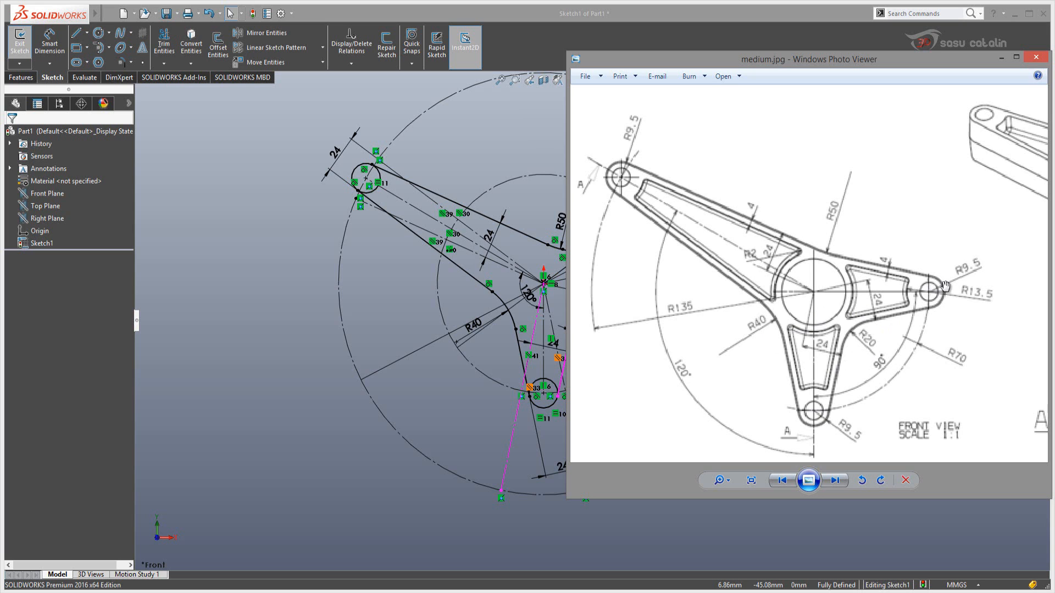
pyautogui.moveTo(953, 209); pyautogui.dragTo(753, 365)
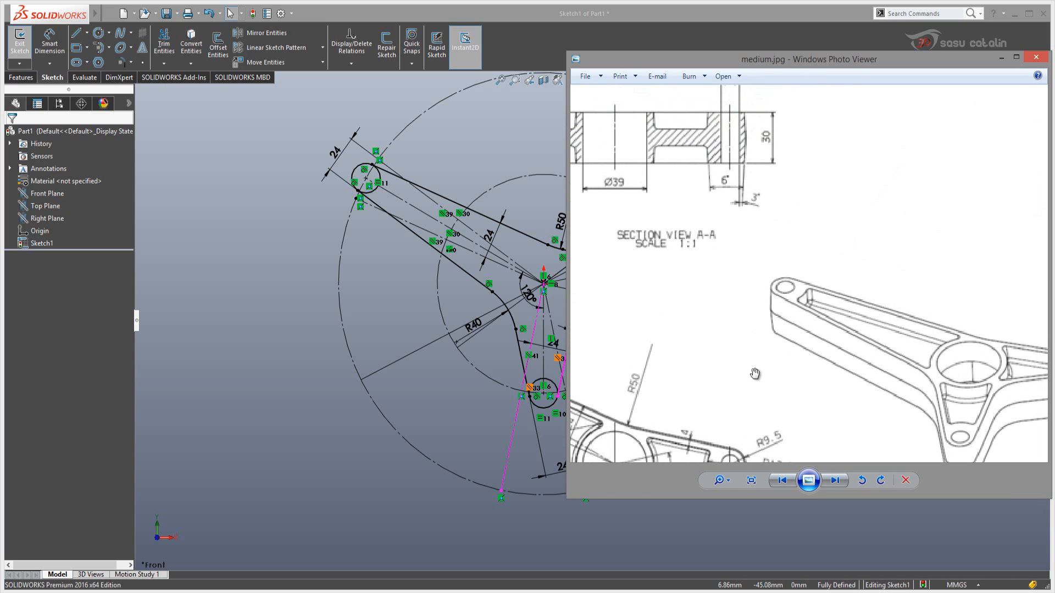
pyautogui.moveTo(752, 237)
pyautogui.mouseDown()
pyautogui.moveTo(941, 253)
pyautogui.moveTo(796, 222)
pyautogui.mouseUp()
pyautogui.moveTo(752, 280); pyautogui.dragTo(682, 295)
pyautogui.moveTo(895, 206)
pyautogui.mouseDown()
pyautogui.moveTo(778, 250)
pyautogui.moveTo(787, 222)
pyautogui.mouseUp()
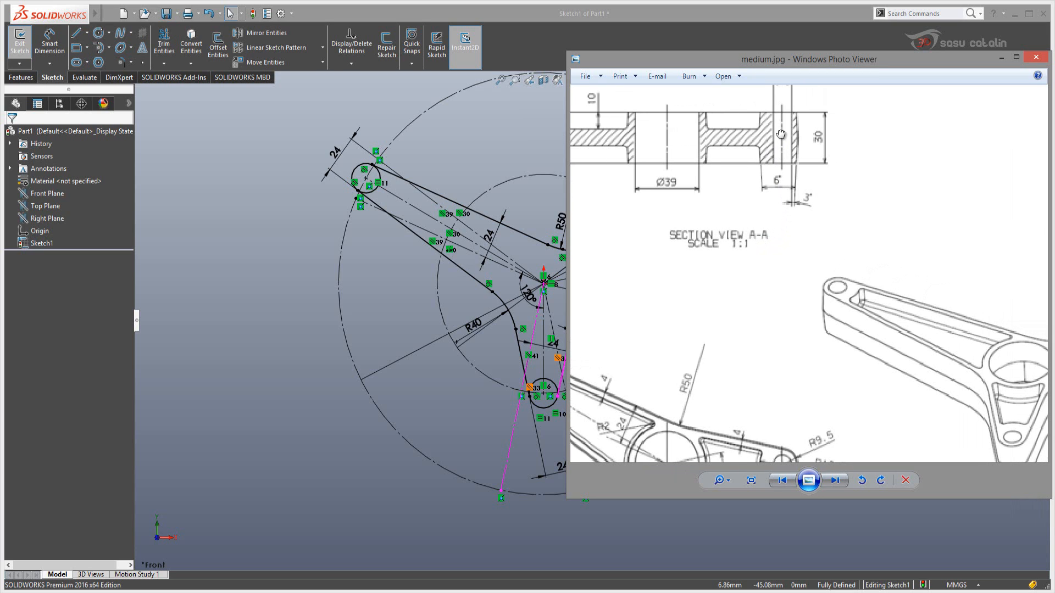
pyautogui.moveTo(780, 134)
pyautogui.mouseDown()
pyautogui.moveTo(749, 237)
pyautogui.moveTo(800, 261)
pyautogui.moveTo(708, 269)
pyautogui.mouseUp()
pyautogui.moveTo(875, 388)
pyautogui.mouseDown()
pyautogui.moveTo(755, 215)
pyautogui.moveTo(843, 185)
pyautogui.mouseUp()
pyautogui.moveTo(745, 294); pyautogui.dragTo(856, 234)
pyautogui.moveTo(734, 327); pyautogui.dragTo(814, 305)
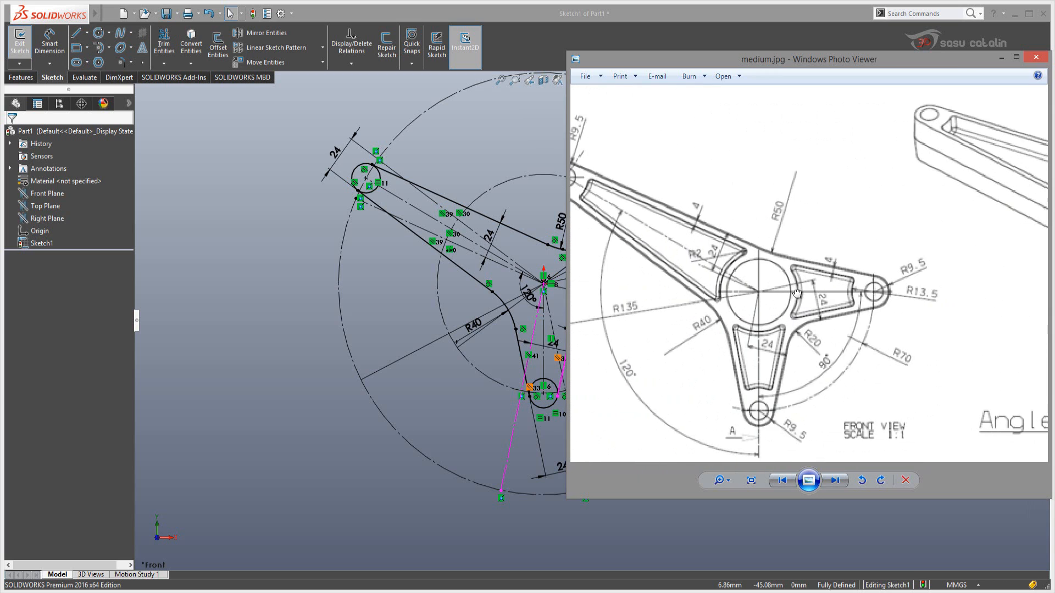
pyautogui.moveTo(745, 280)
pyautogui.mouseDown()
pyautogui.moveTo(815, 287)
pyautogui.moveTo(827, 473)
pyautogui.mouseUp()
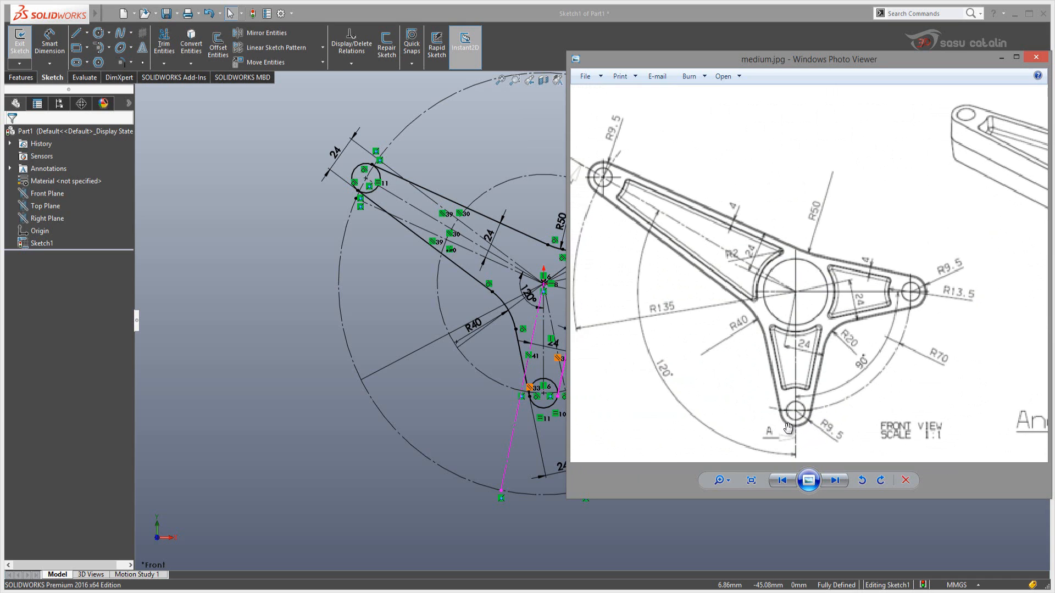
pyautogui.moveTo(860, 382); pyautogui.dragTo(816, 408)
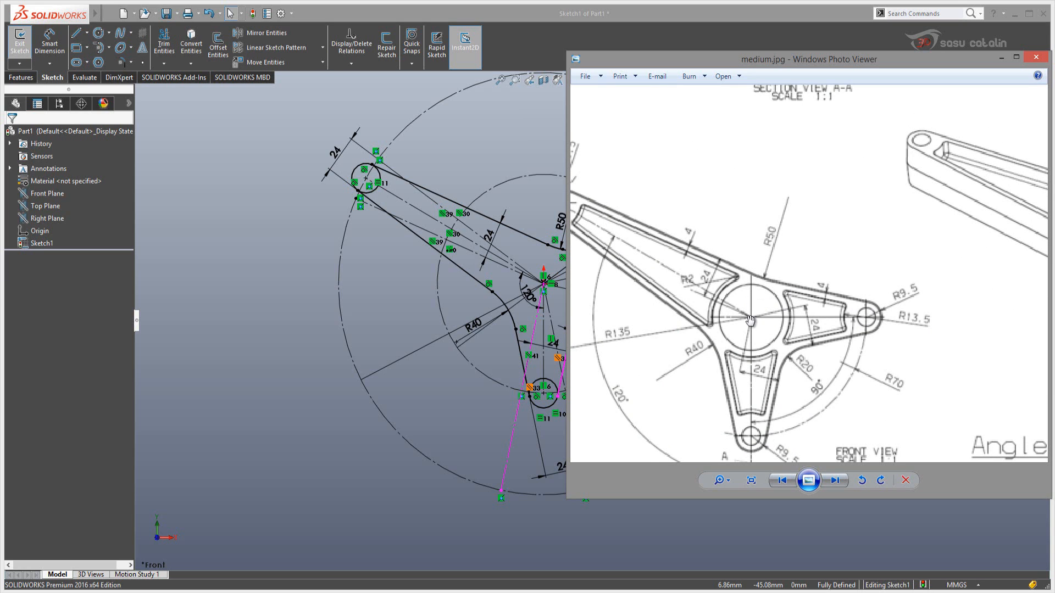
pyautogui.moveTo(734, 303); pyautogui.dragTo(785, 376)
pyautogui.moveTo(751, 236); pyautogui.dragTo(784, 308)
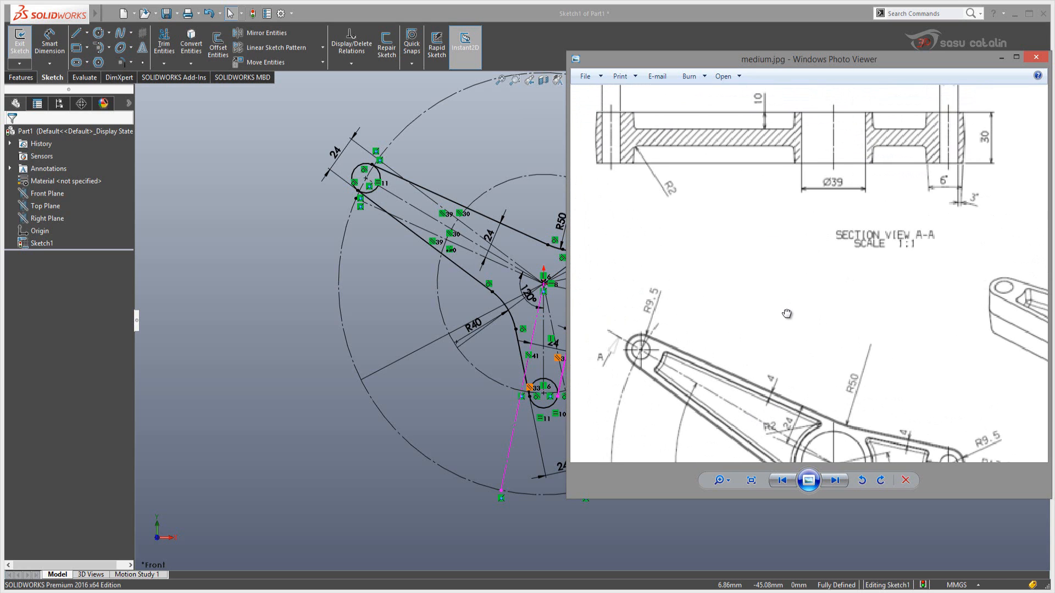
pyautogui.moveTo(827, 247); pyautogui.dragTo(796, 284)
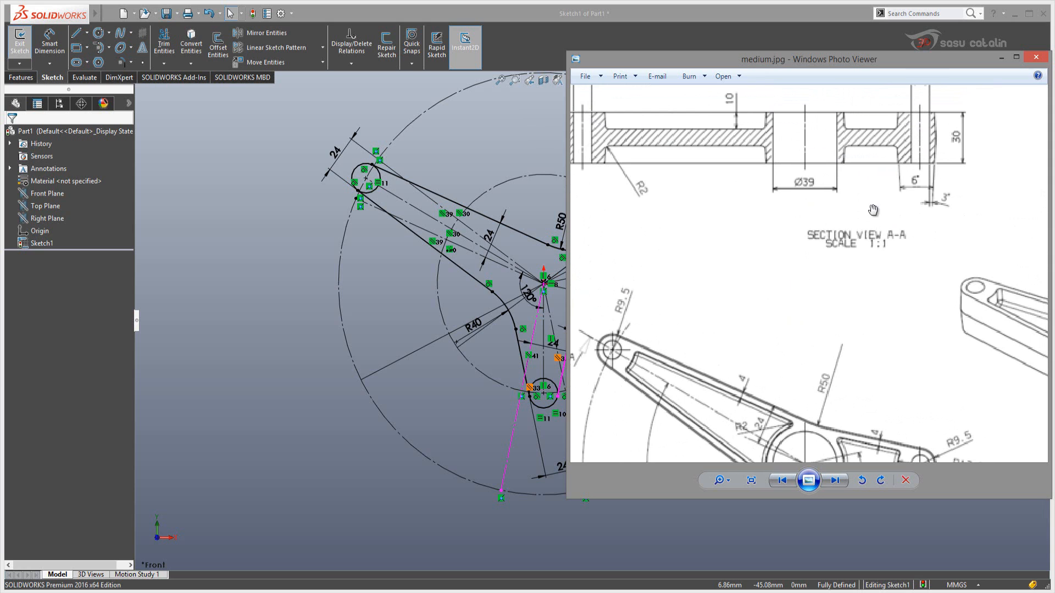
pyautogui.moveTo(790, 229); pyautogui.dragTo(767, 168)
pyautogui.moveTo(795, 311); pyautogui.dragTo(780, 244)
pyautogui.moveTo(791, 336); pyautogui.dragTo(791, 453)
pyautogui.moveTo(793, 404); pyautogui.dragTo(792, 301)
pyautogui.moveTo(785, 134); pyautogui.dragTo(798, 237)
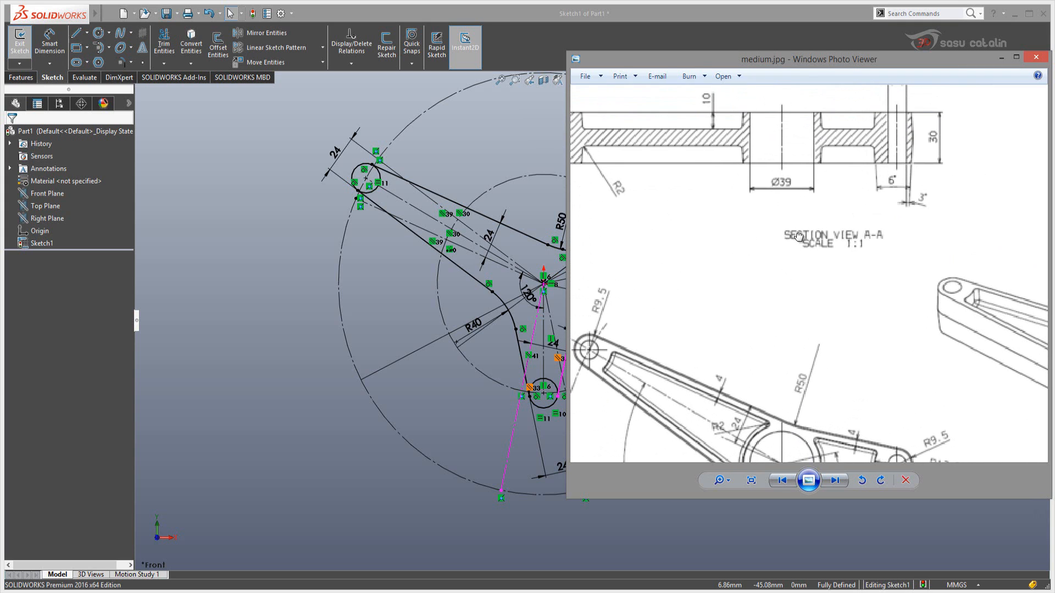
pyautogui.moveTo(783, 280); pyautogui.dragTo(797, 244)
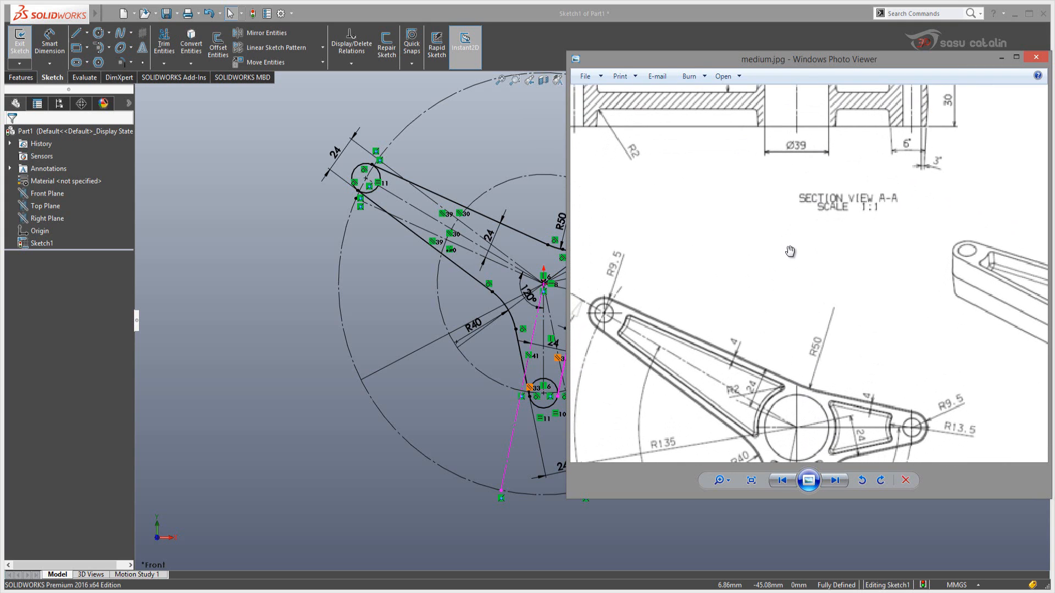
pyautogui.moveTo(796, 156); pyautogui.dragTo(766, 193)
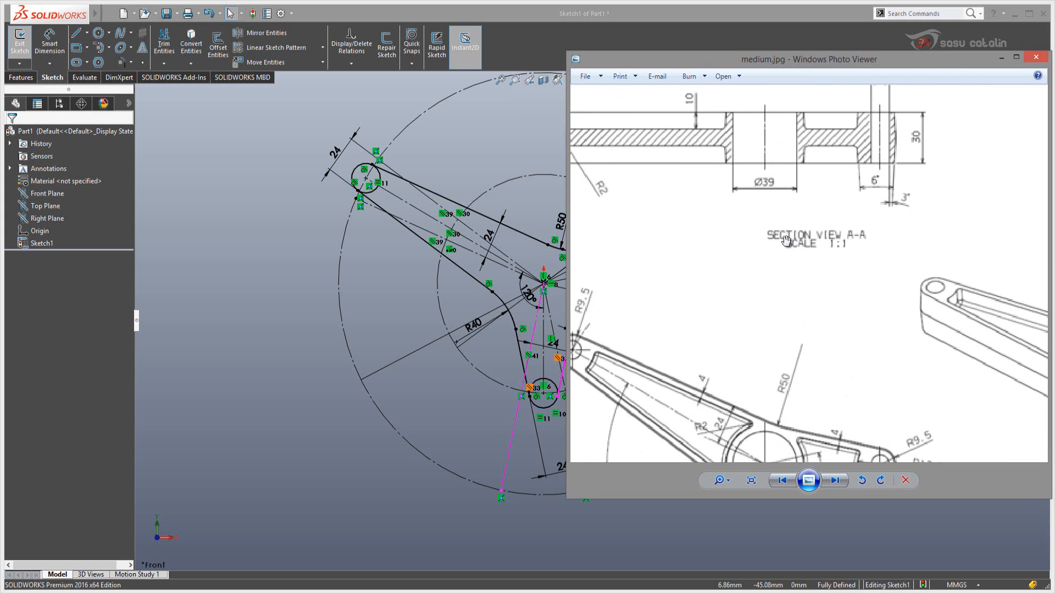
pyautogui.click(388, 309)
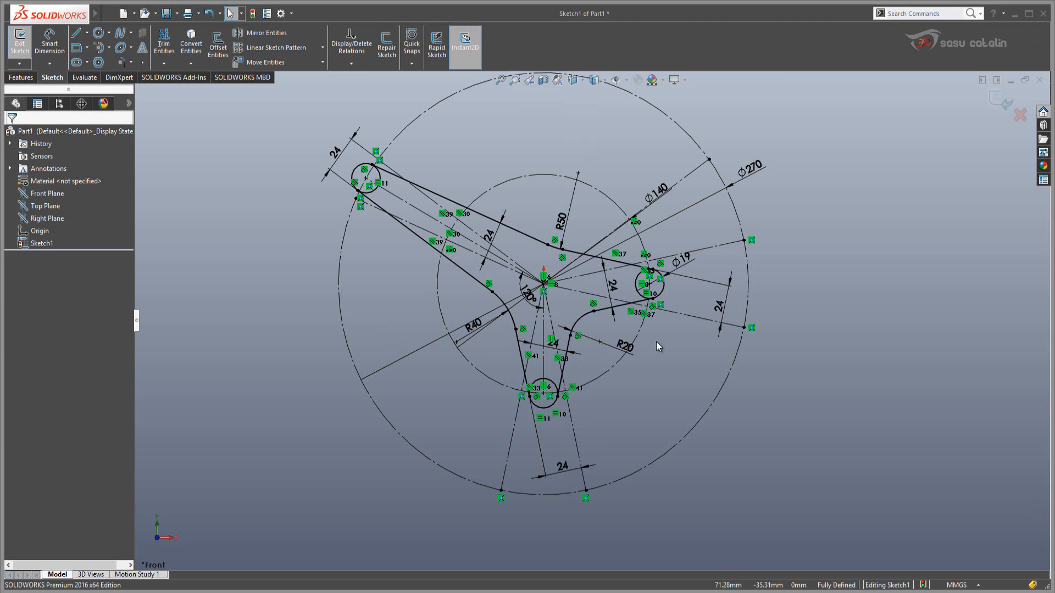
# Sketch a circle about 363 mm in diameter centred on the origin, extending beyond the 270 mm construction circle
pyautogui.scroll(-2, 656, 342)
pyautogui.moveTo(681, 346); pyautogui.dragTo(638, 303, button='right')
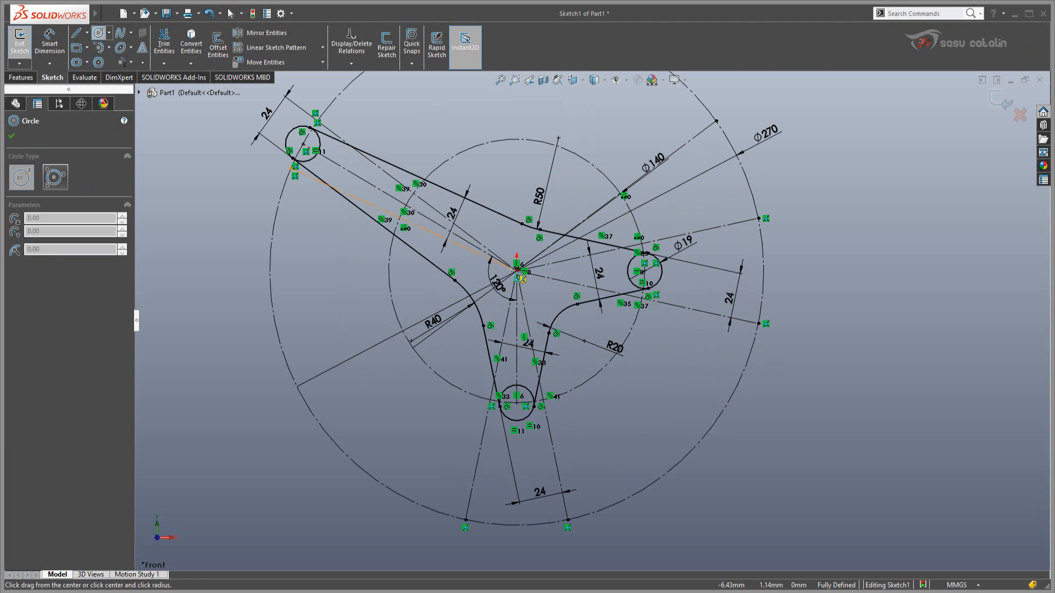
pyautogui.click(517, 269)
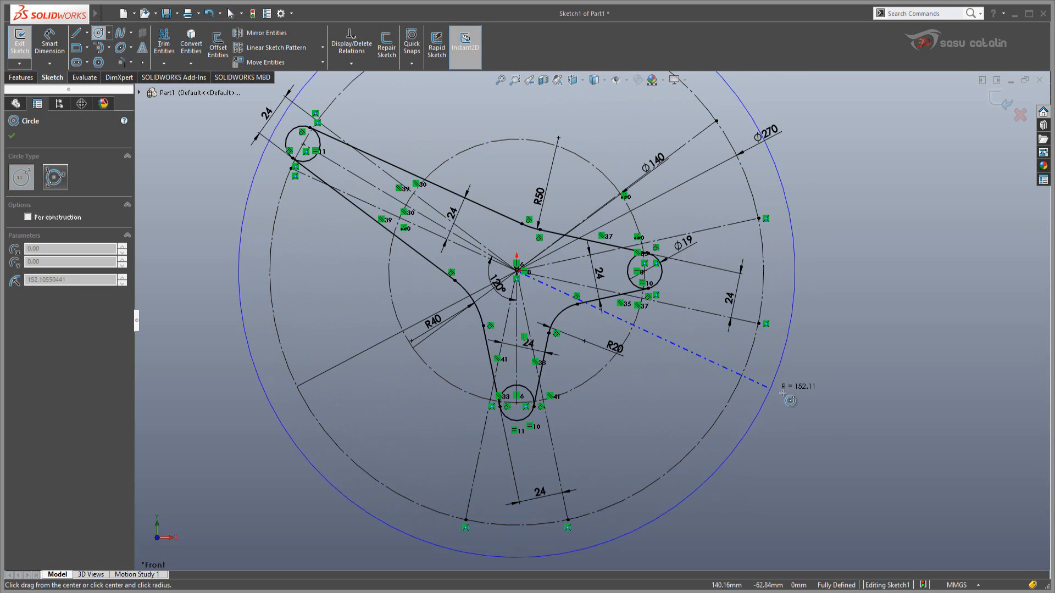
pyautogui.click(818, 417)
pyautogui.press('Escape')
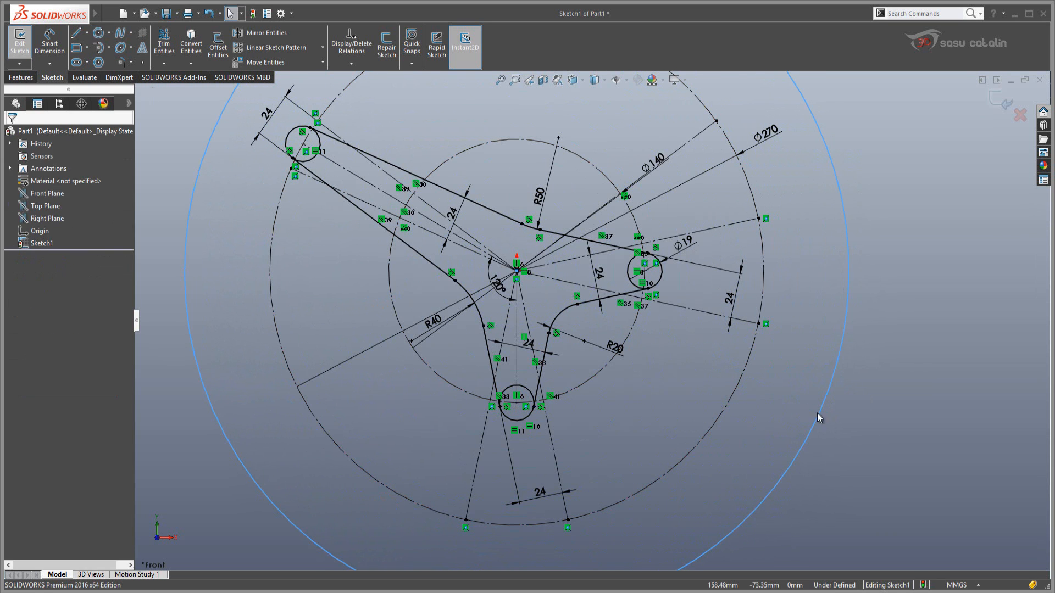
pyautogui.press('Escape')
# Dimension the new origin-centred circle's diameter as 39 mm after checking the reference drawing, and place the dimension text beside the R50 dimension
pyautogui.moveTo(879, 372); pyautogui.dragTo(874, 341, button='right')
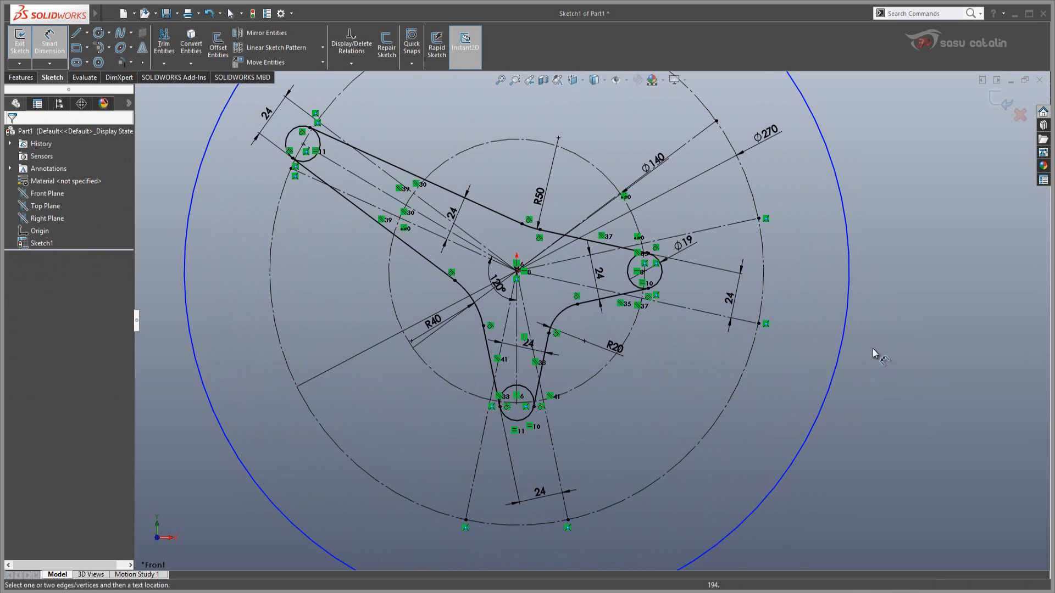
pyautogui.click(839, 355)
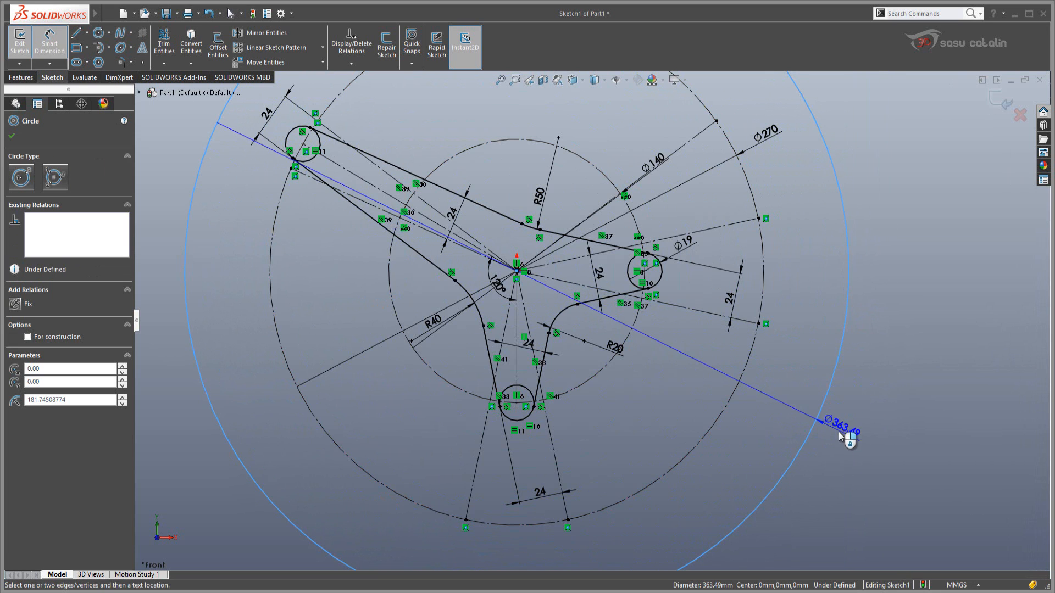
pyautogui.click(841, 435)
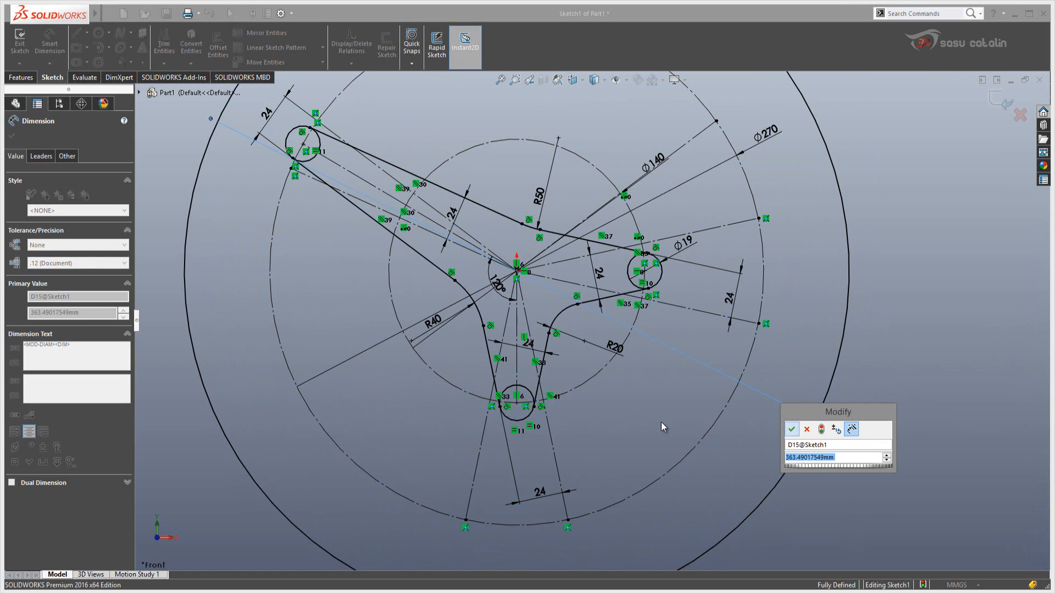
pyautogui.click(150, 592)
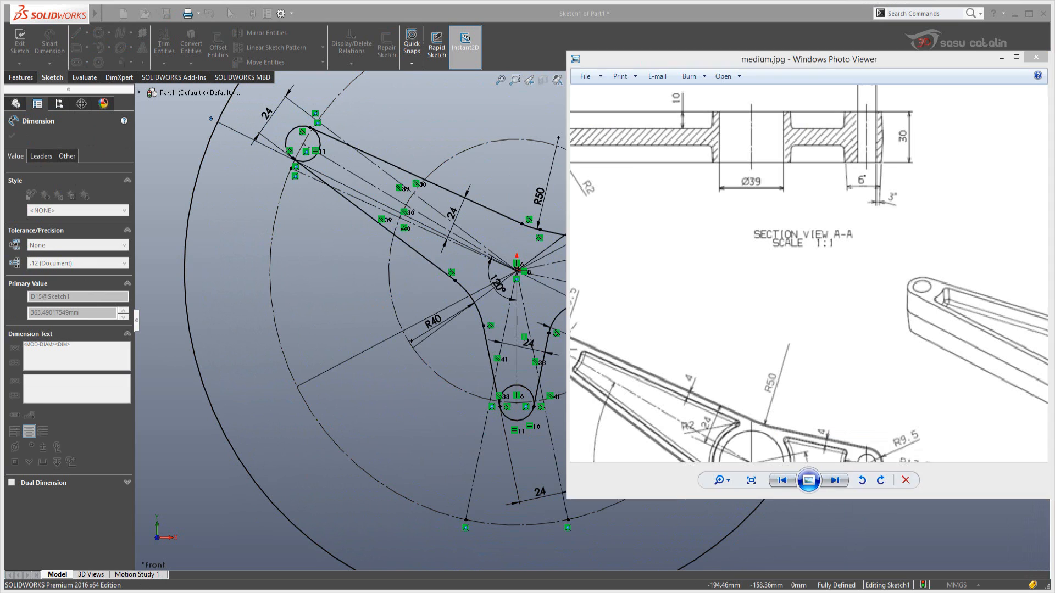
pyautogui.hotkey('alt', 'Tab')
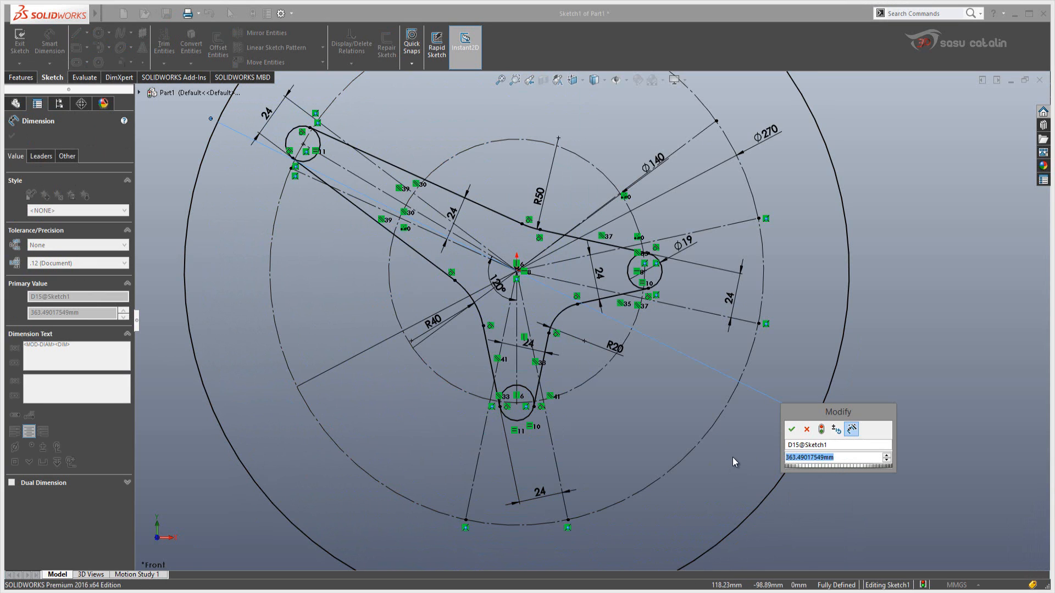
pyautogui.write('39')
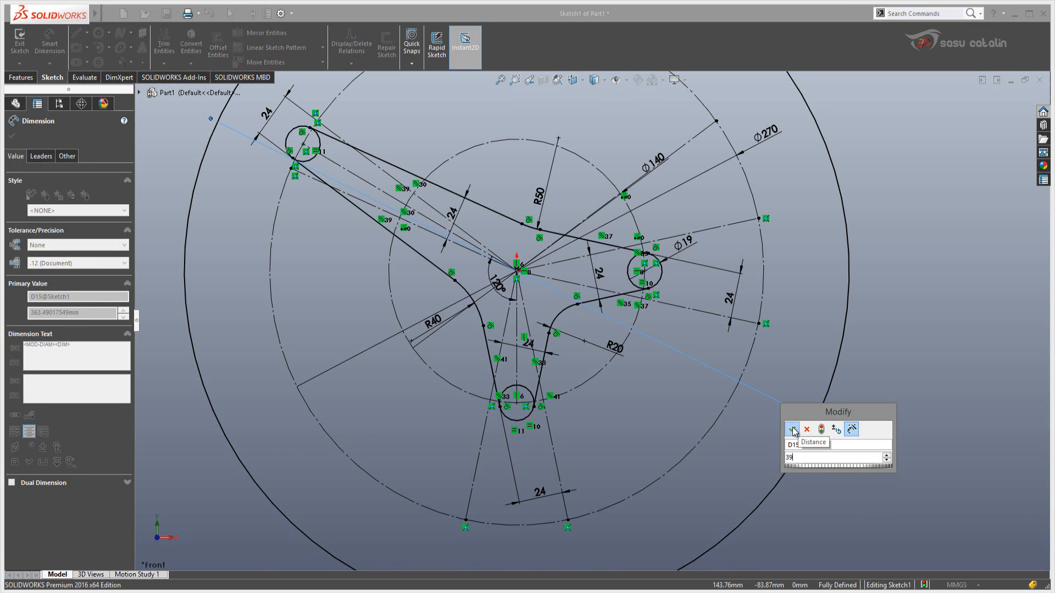
pyautogui.press('Return')
pyautogui.scroll(-1, 566, 294)
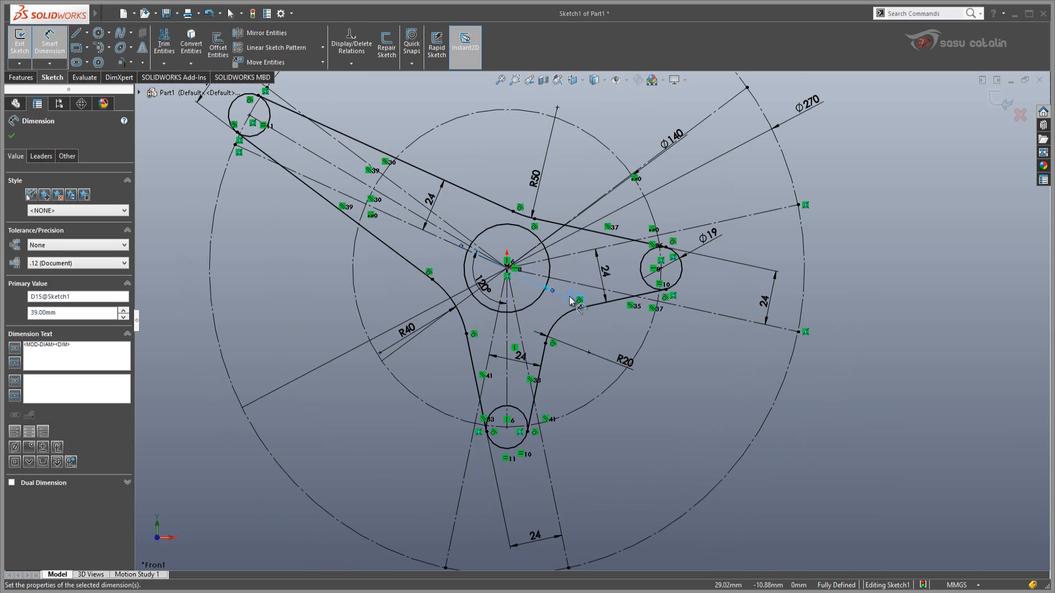
pyautogui.moveTo(571, 299); pyautogui.dragTo(587, 175)
pyautogui.click(565, 272)
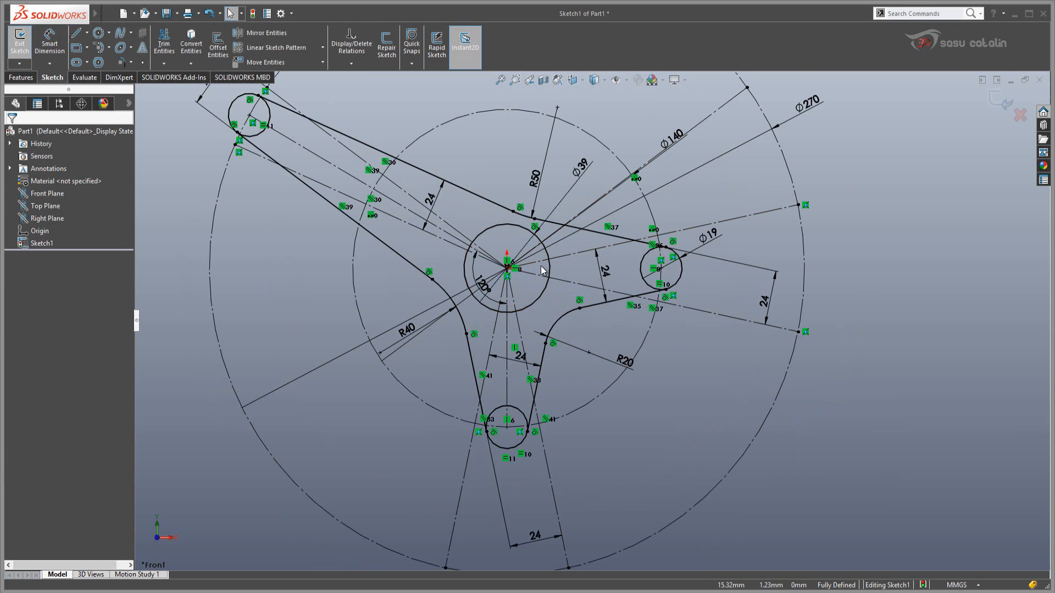
pyautogui.scroll(1, 451, 169)
pyautogui.scroll(-1, 434, 154)
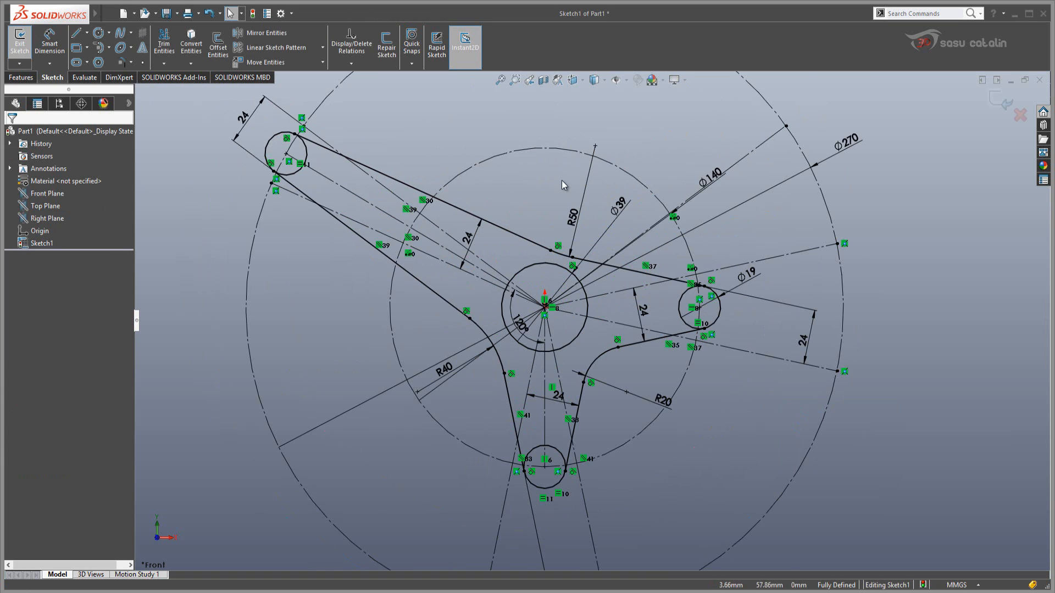
pyautogui.scroll(2, 562, 180)
pyautogui.scroll(-2, 562, 180)
pyautogui.scroll(2, 620, 308)
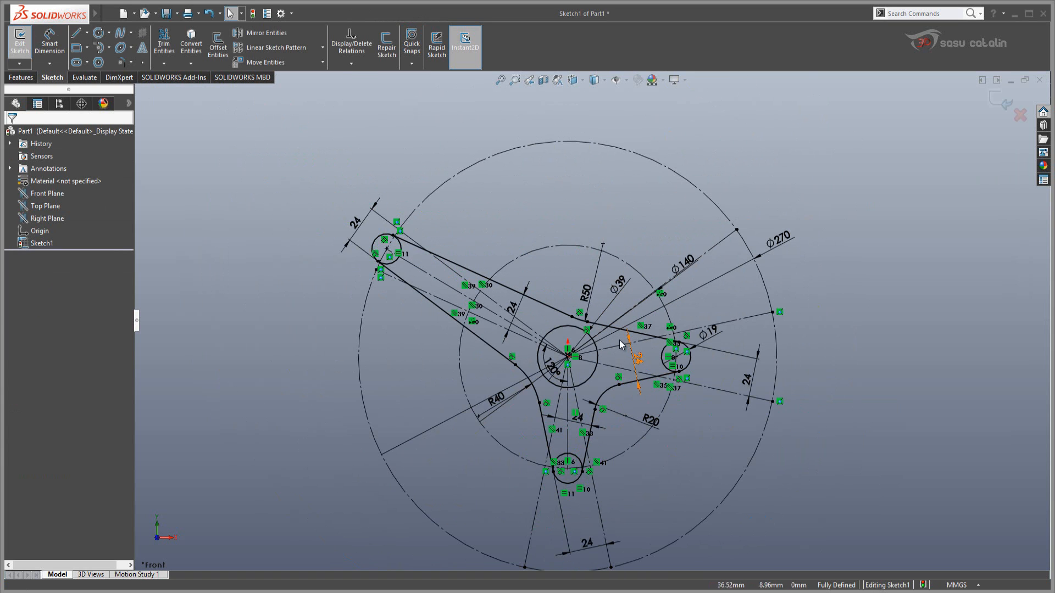
pyautogui.scroll(-1, 608, 365)
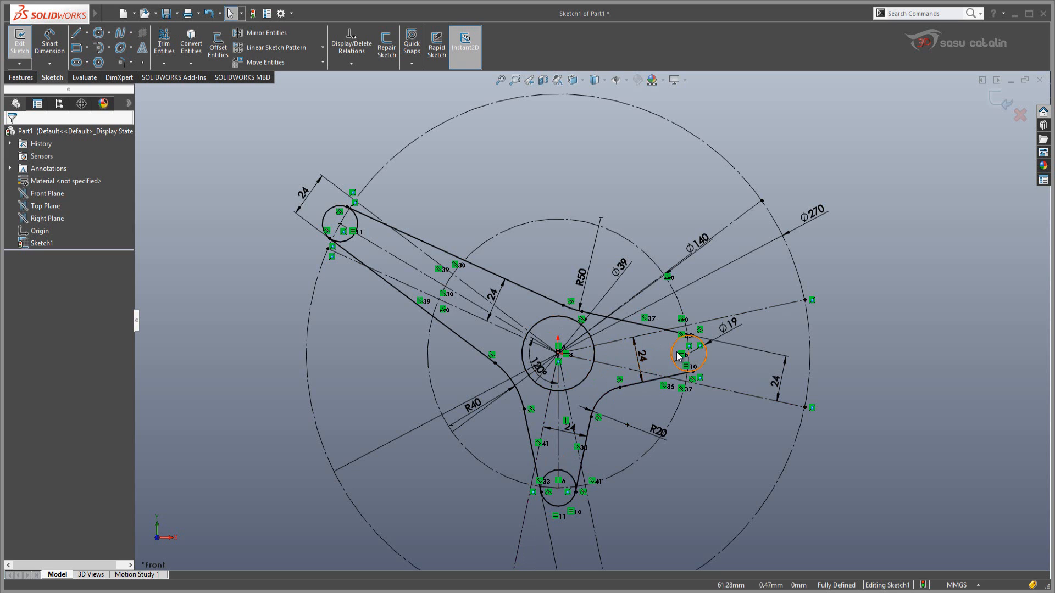
# Switch to Windows Photo Viewer and examine section A-A and the isometric view in medium.jpg
pyautogui.hotkey('alt', 'Tab')
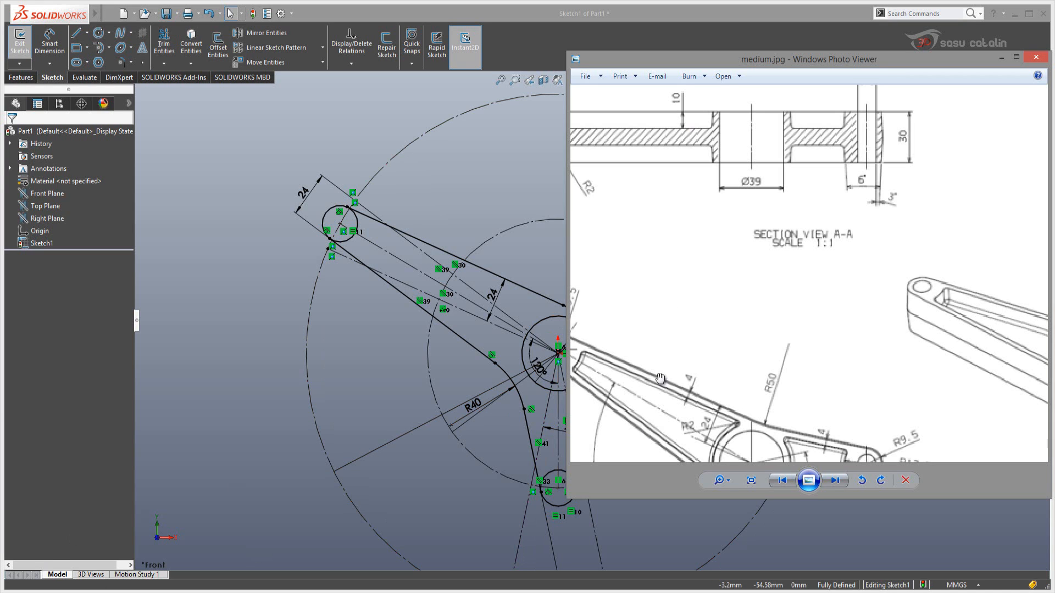
pyautogui.moveTo(814, 233); pyautogui.dragTo(761, 233)
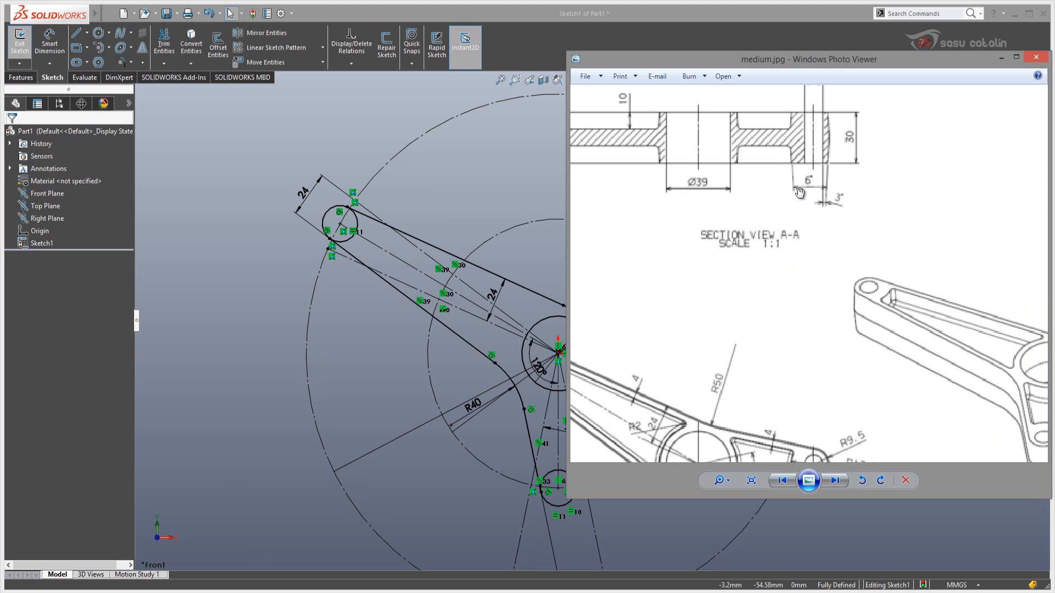
pyautogui.moveTo(801, 191)
pyautogui.mouseDown()
pyautogui.moveTo(792, 199)
pyautogui.moveTo(807, 193)
pyautogui.moveTo(849, 207)
pyautogui.moveTo(859, 237)
pyautogui.moveTo(882, 236)
pyautogui.mouseUp()
pyautogui.moveTo(879, 176)
pyautogui.mouseDown()
pyautogui.moveTo(835, 173)
pyautogui.moveTo(635, 89)
pyautogui.mouseUp()
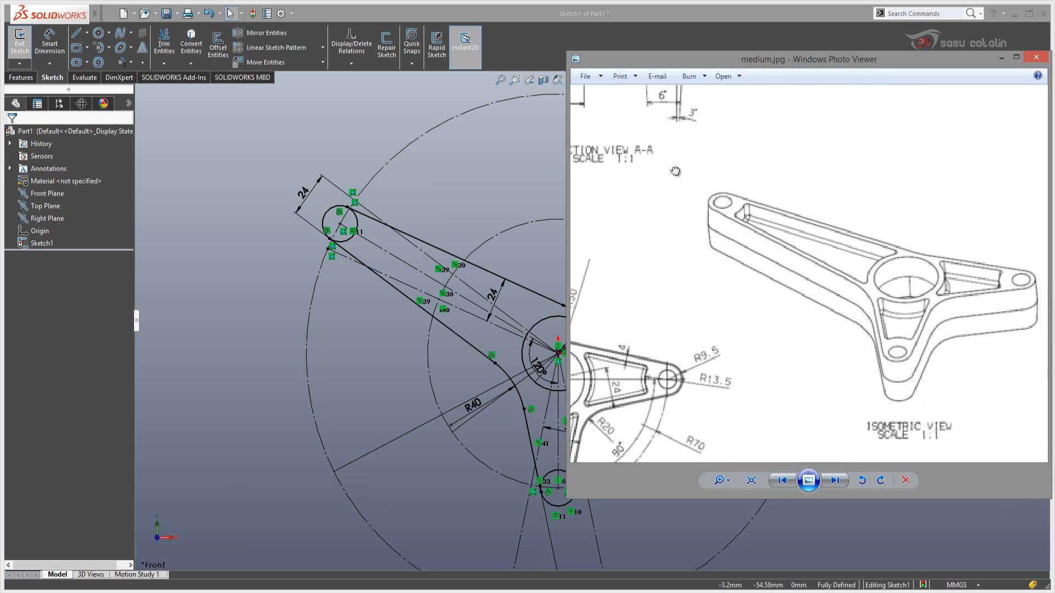
pyautogui.moveTo(676, 172)
pyautogui.mouseDown()
pyautogui.moveTo(709, 267)
pyautogui.moveTo(681, 205)
pyautogui.moveTo(683, 252)
pyautogui.mouseUp()
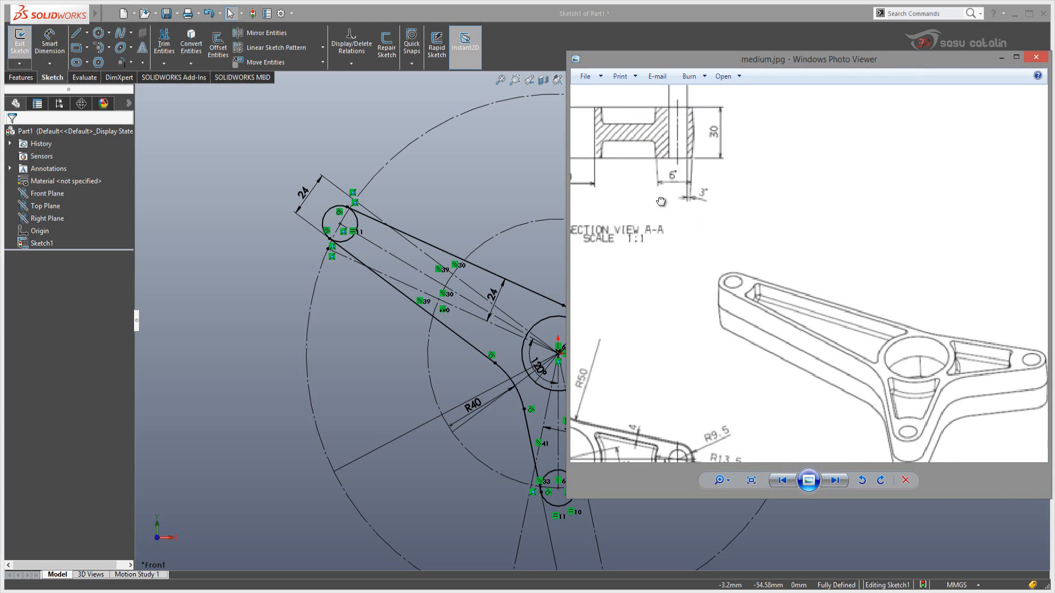
pyautogui.moveTo(661, 202)
pyautogui.mouseDown()
pyautogui.moveTo(652, 176)
pyautogui.moveTo(665, 203)
pyautogui.mouseUp()
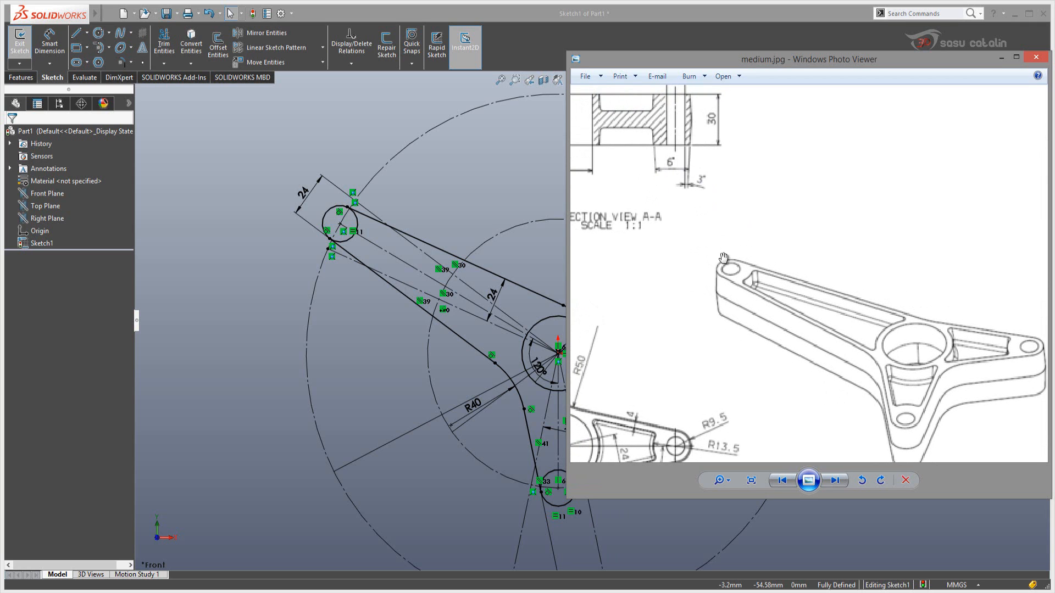
pyautogui.moveTo(723, 258); pyautogui.dragTo(704, 210)
pyautogui.moveTo(963, 307); pyautogui.dragTo(947, 302)
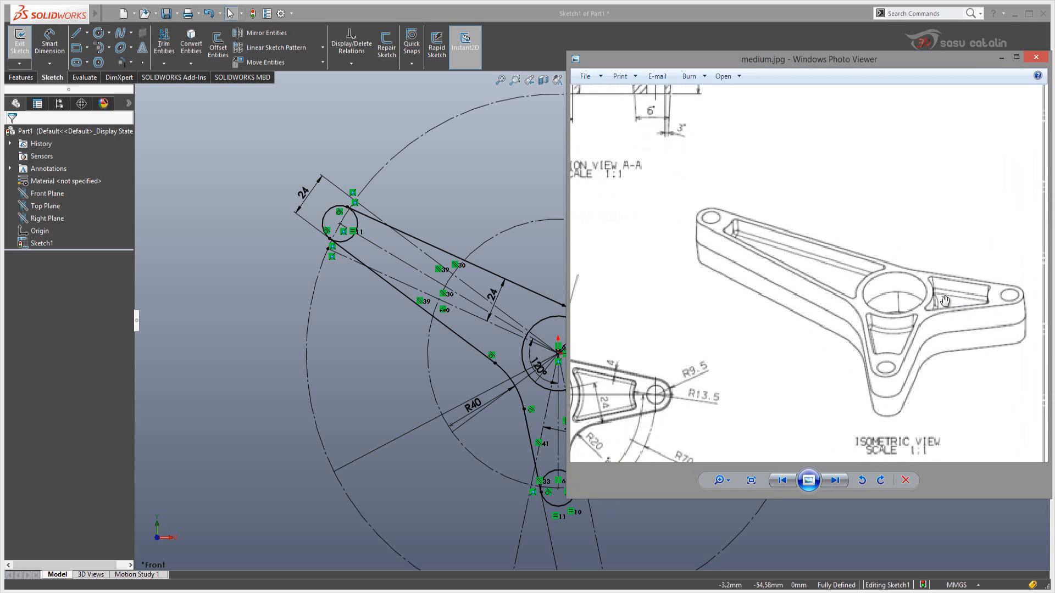
pyautogui.moveTo(782, 189)
pyautogui.mouseDown()
pyautogui.moveTo(806, 258)
pyautogui.moveTo(694, 203)
pyautogui.moveTo(735, 230)
pyautogui.mouseUp()
pyautogui.moveTo(709, 126); pyautogui.dragTo(824, 199)
pyautogui.scroll(-4, 825, 199)
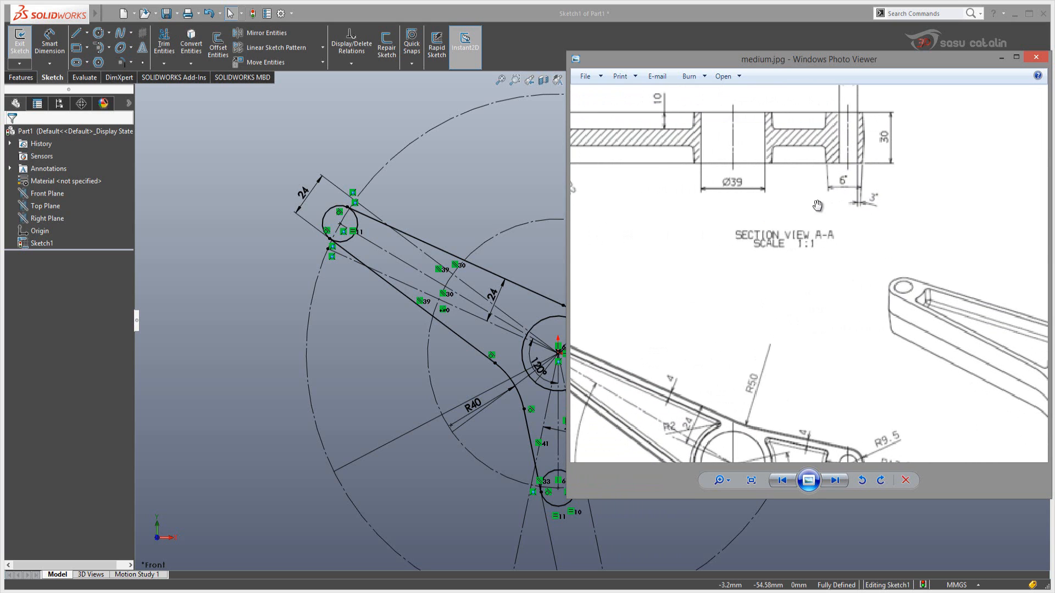
# Examine the angle dimensions in section A-A and compare them with the front and isometric views of the rod
pyautogui.moveTo(831, 249); pyautogui.dragTo(796, 249)
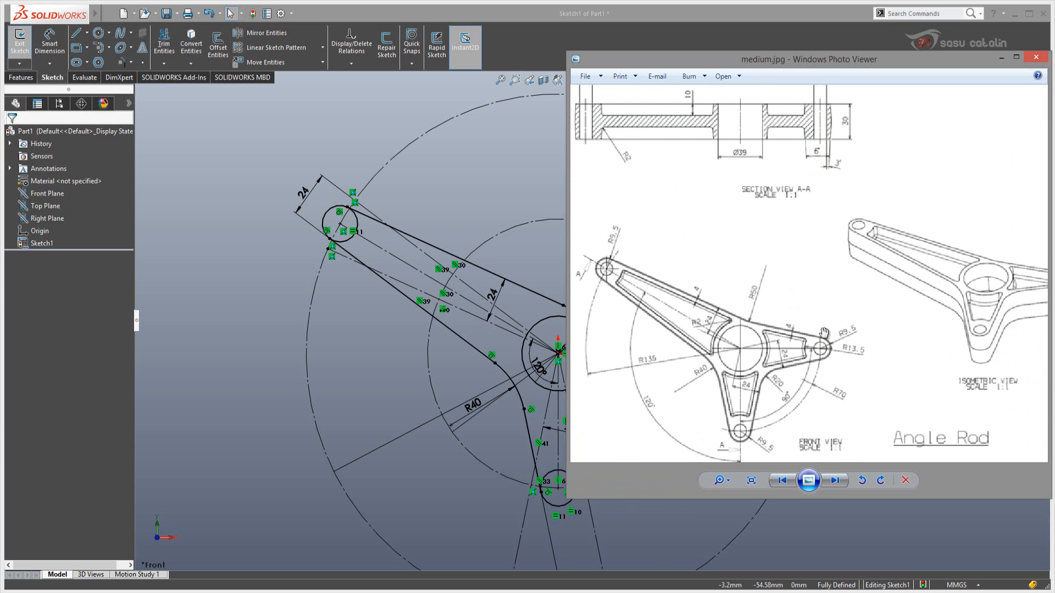
pyautogui.moveTo(826, 205); pyautogui.dragTo(803, 191)
pyautogui.scroll(-1, 792, 168)
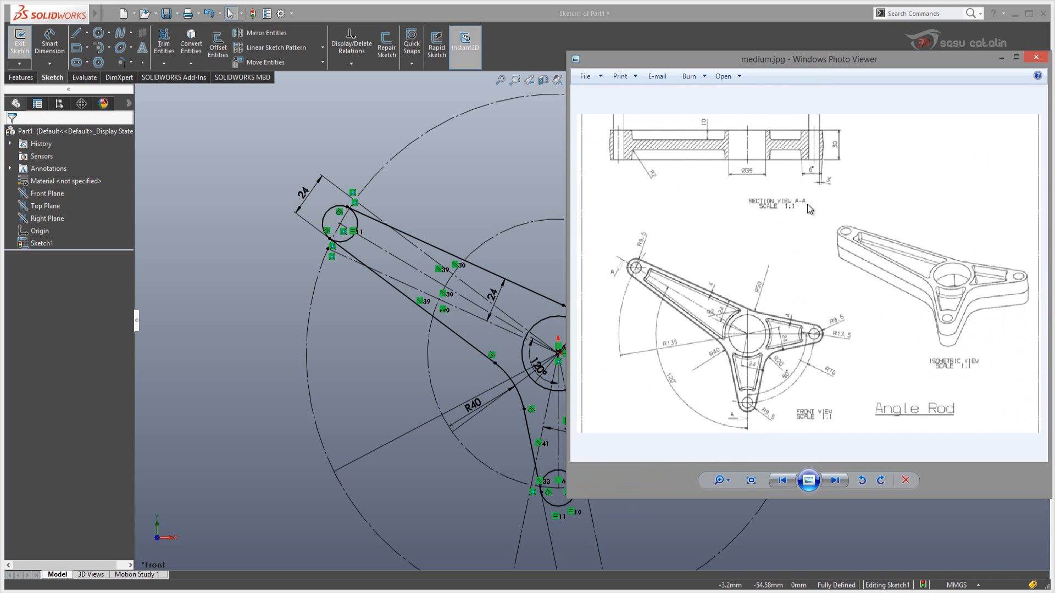
pyautogui.scroll(1, 831, 249)
pyautogui.moveTo(830, 269); pyautogui.dragTo(814, 266)
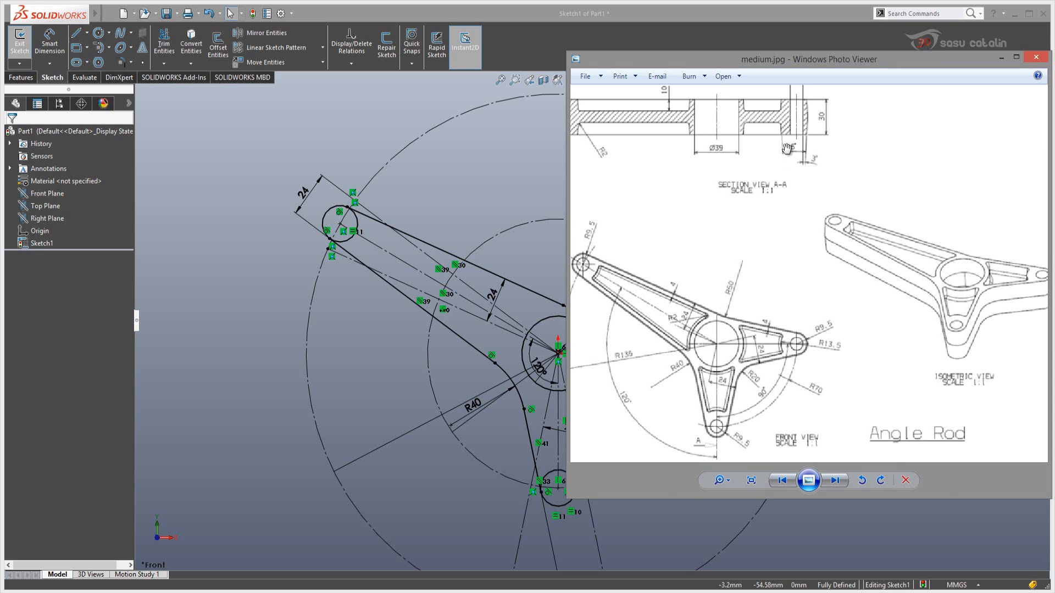
pyautogui.scroll(5, 800, 157)
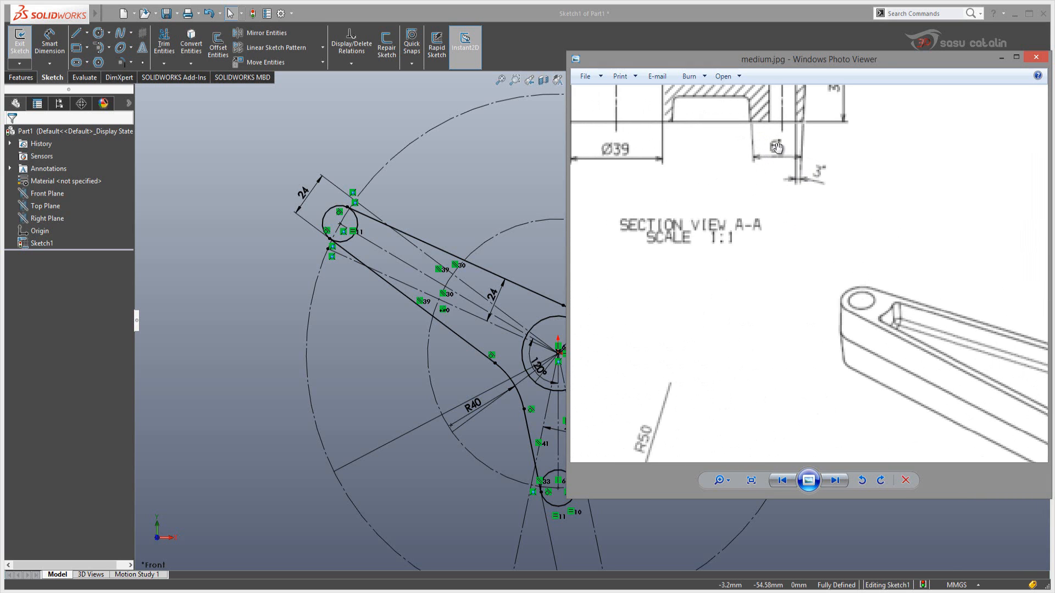
pyautogui.scroll(-5, 775, 158)
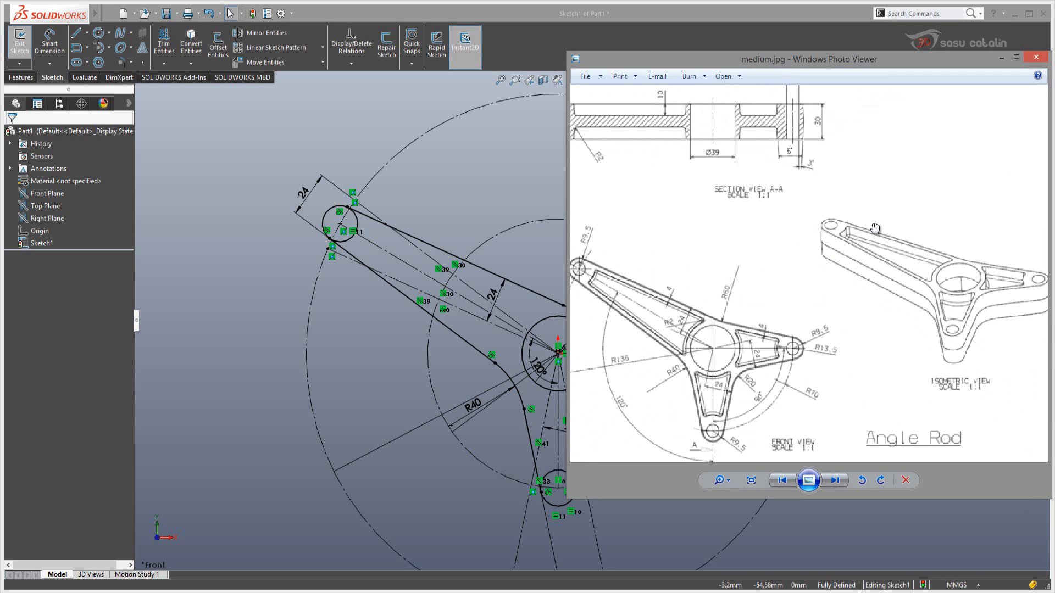
pyautogui.moveTo(858, 272); pyautogui.dragTo(865, 314)
pyautogui.moveTo(734, 261)
pyautogui.mouseDown()
pyautogui.moveTo(855, 252)
pyautogui.moveTo(912, 290)
pyautogui.moveTo(833, 273)
pyautogui.moveTo(851, 326)
pyautogui.mouseUp()
pyautogui.moveTo(769, 240)
pyautogui.mouseDown()
pyautogui.moveTo(827, 289)
pyautogui.moveTo(830, 303)
pyautogui.moveTo(813, 256)
pyautogui.moveTo(790, 324)
pyautogui.moveTo(805, 253)
pyautogui.moveTo(818, 279)
pyautogui.mouseUp()
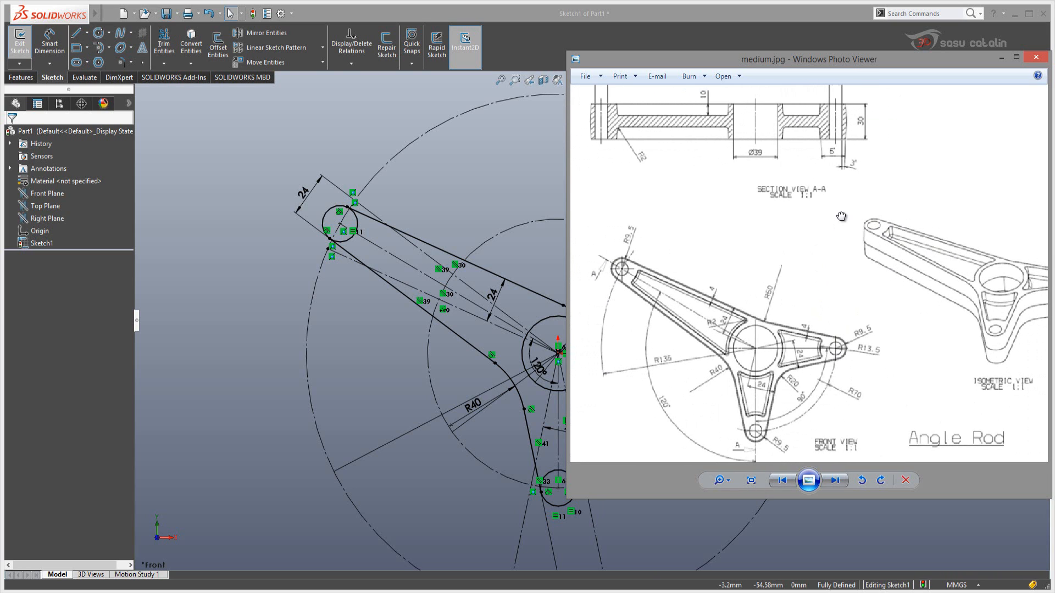
pyautogui.moveTo(810, 199); pyautogui.dragTo(781, 184)
pyautogui.moveTo(798, 232); pyautogui.dragTo(779, 245)
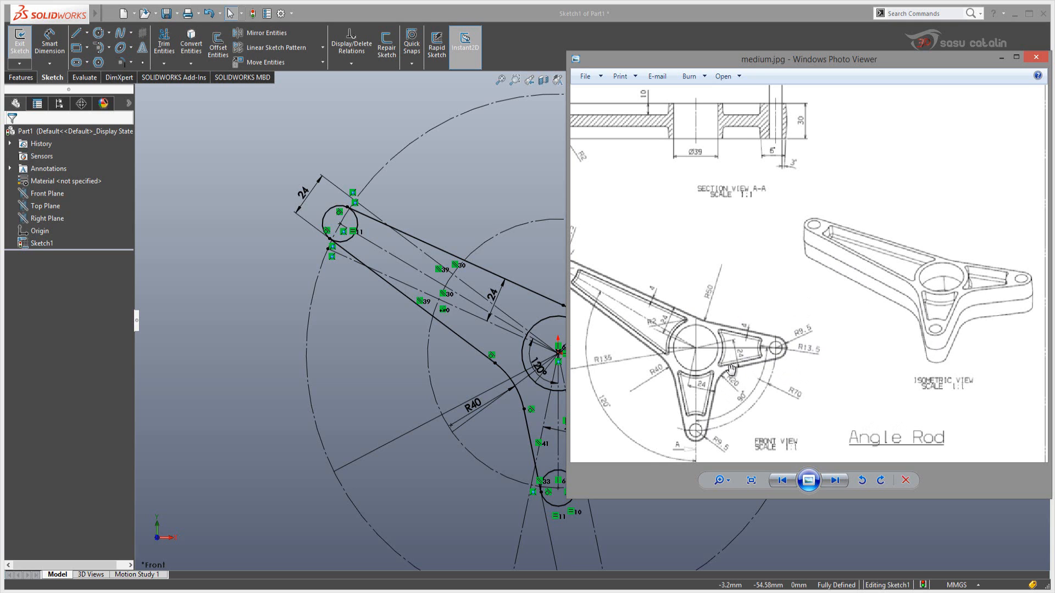
# Check the right arm's end radii and pocket dimensions in the drawing's front view, and return to SOLIDWORKS
pyautogui.scroll(3, 732, 371)
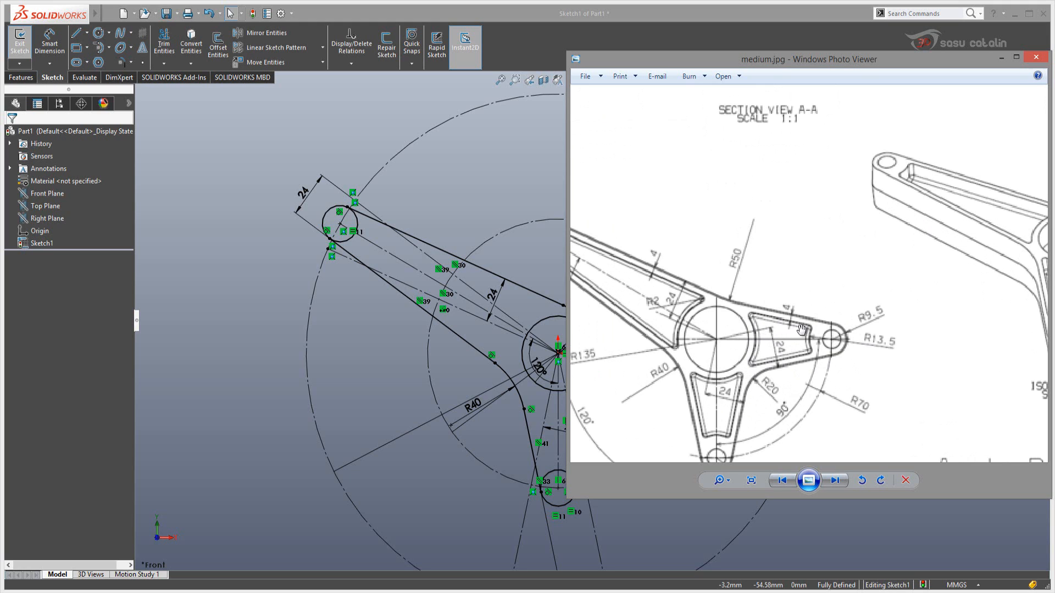
pyautogui.moveTo(771, 358); pyautogui.dragTo(767, 357)
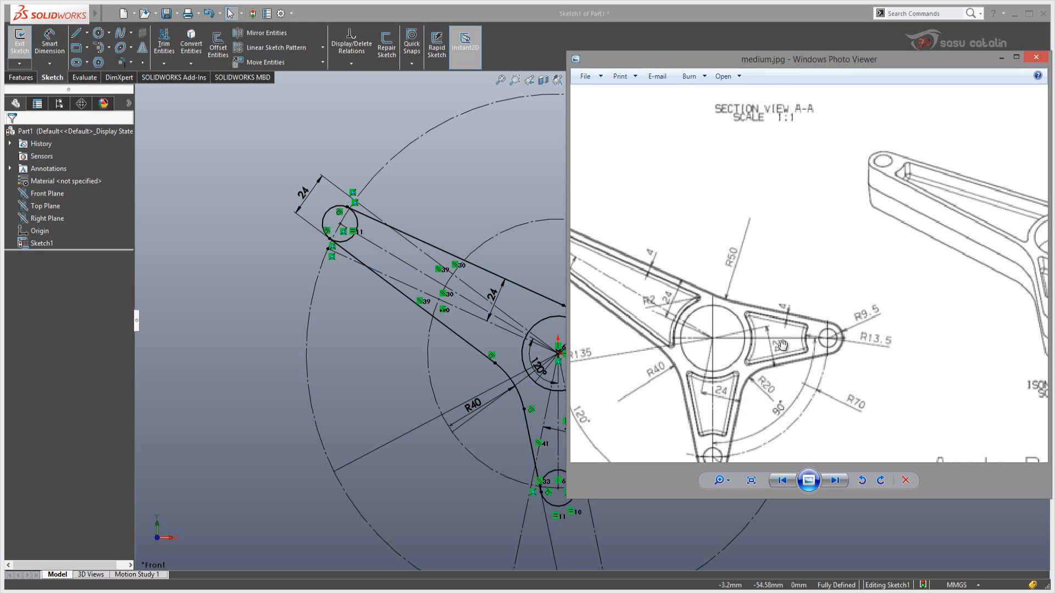
pyautogui.moveTo(783, 341); pyautogui.dragTo(803, 332)
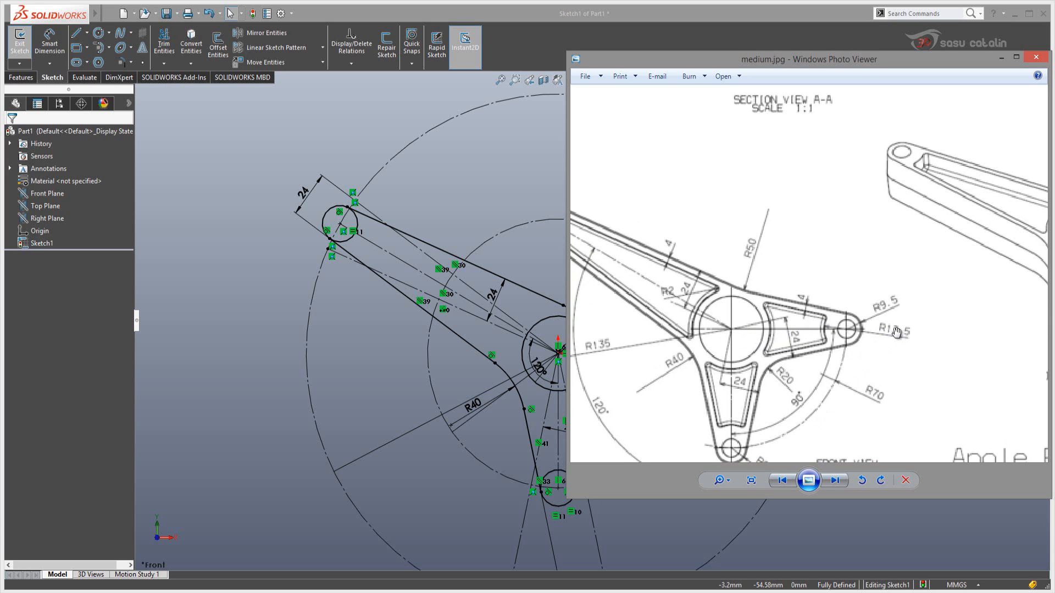
pyautogui.click(534, 15)
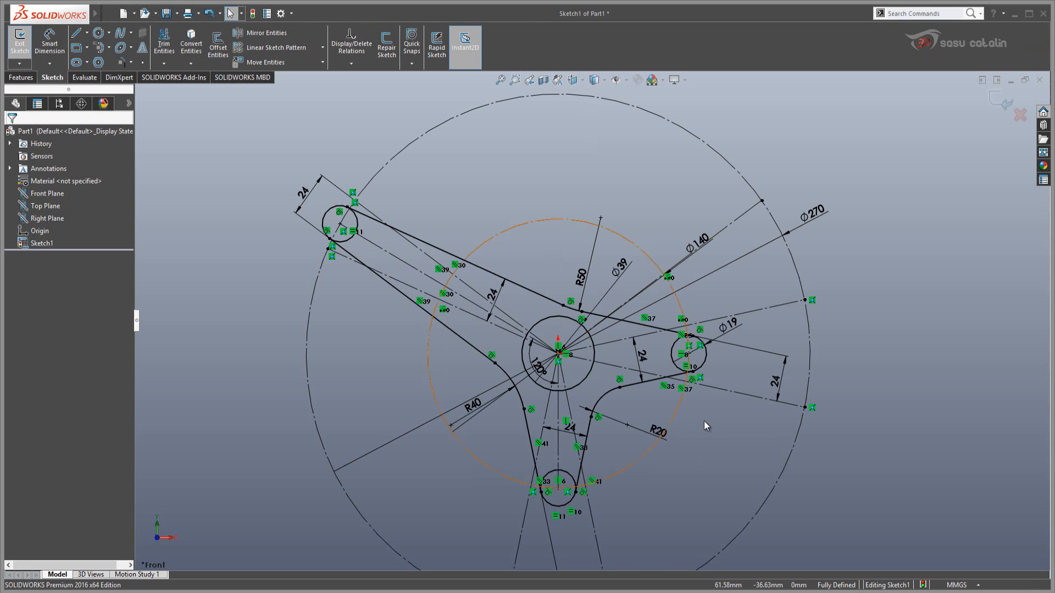
# Sketch a circle about 64 mm in diameter concentric with the 19 mm circle at the right arm's end
pyautogui.press('f')
pyautogui.scroll(-3, 676, 384)
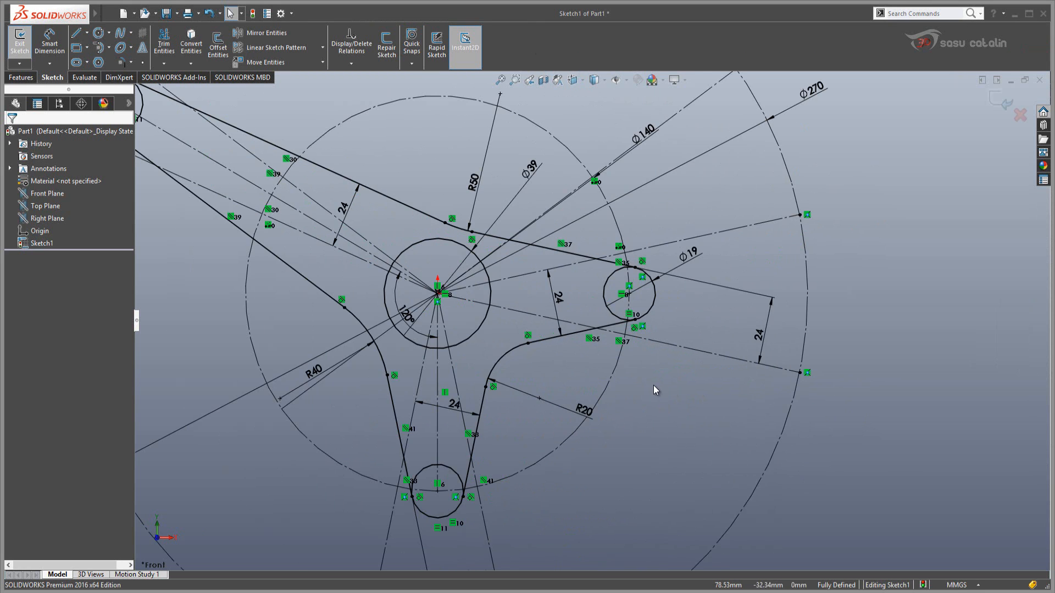
pyautogui.moveTo(681, 382); pyautogui.dragTo(725, 380, button='right')
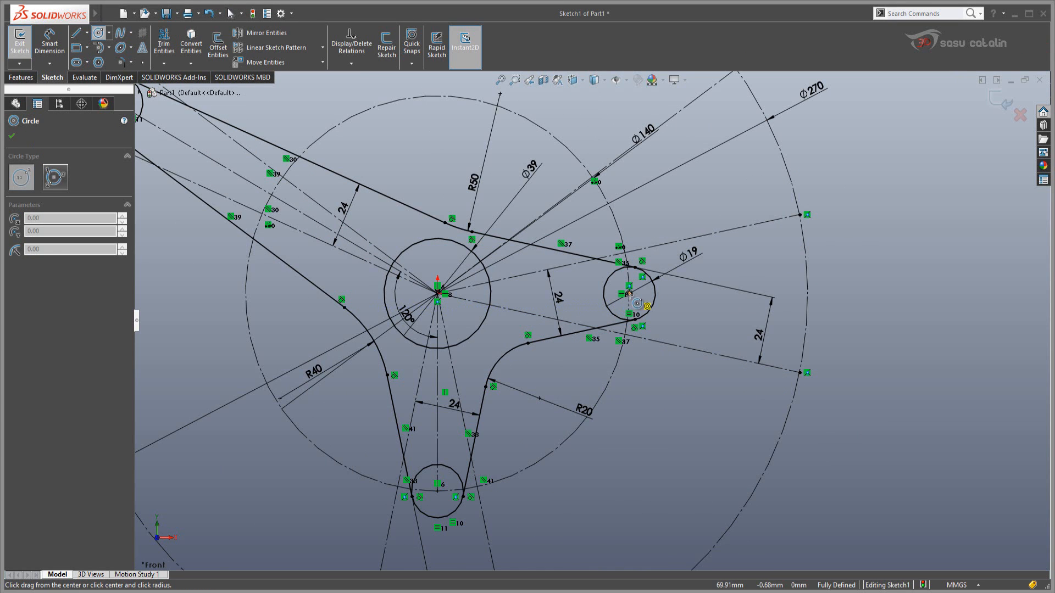
pyautogui.click(629, 294)
pyautogui.click(680, 367)
pyautogui.press('Escape')
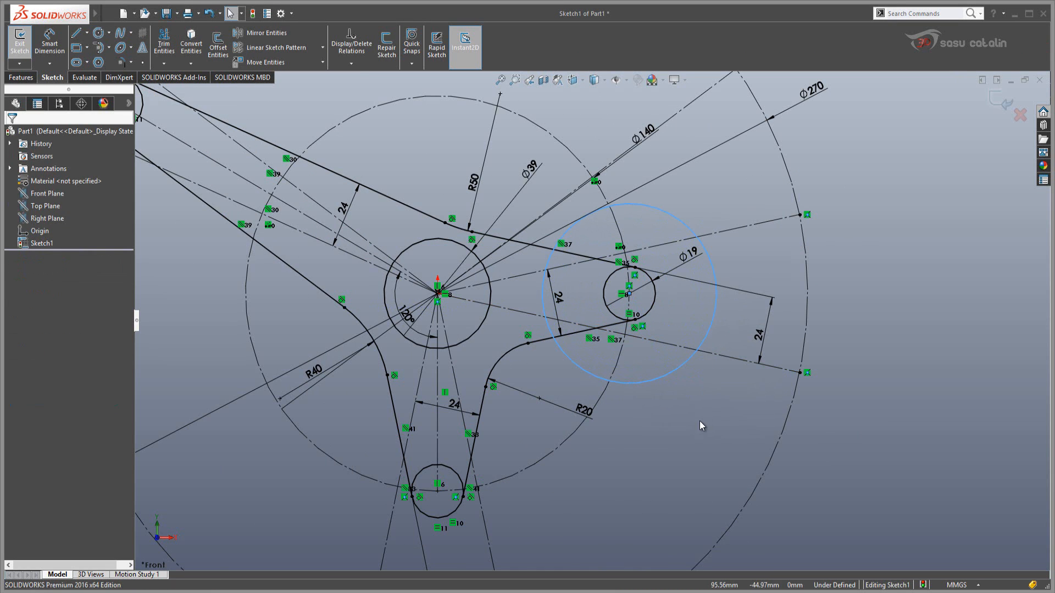
# Dimension the new outer circle's diameter at the right arm's end as 13.5*2, giving 27 mm
pyautogui.moveTo(701, 429); pyautogui.dragTo(691, 411, button='right')
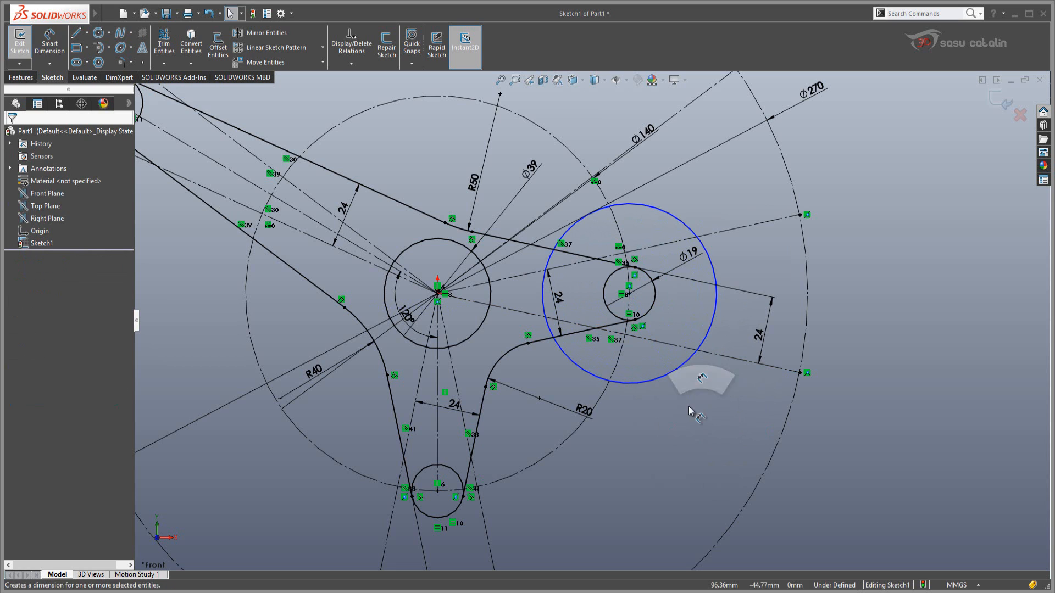
pyautogui.click(664, 384)
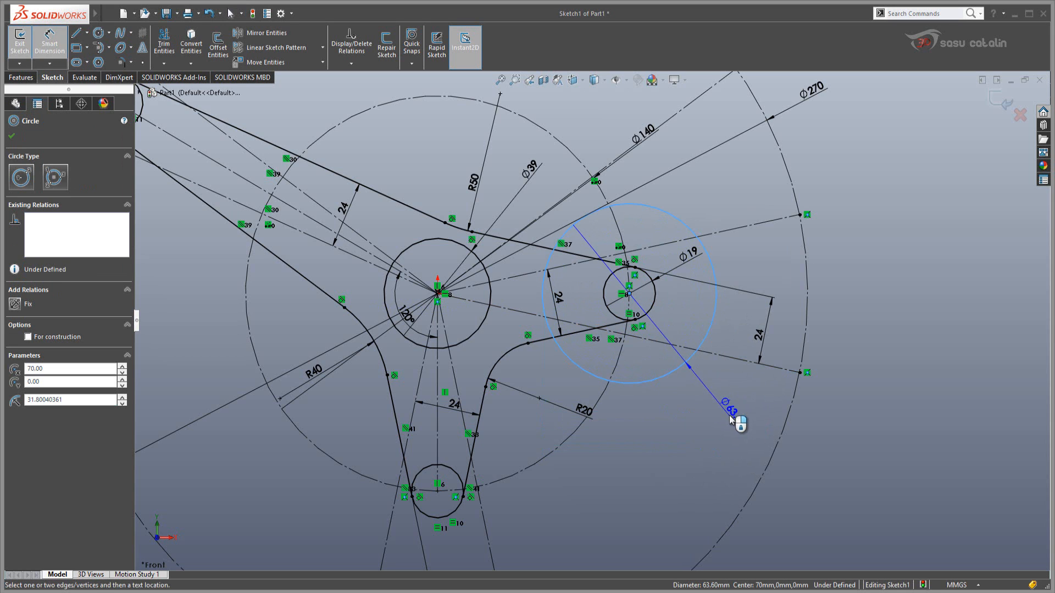
pyautogui.click(733, 419)
pyautogui.write('13.5')
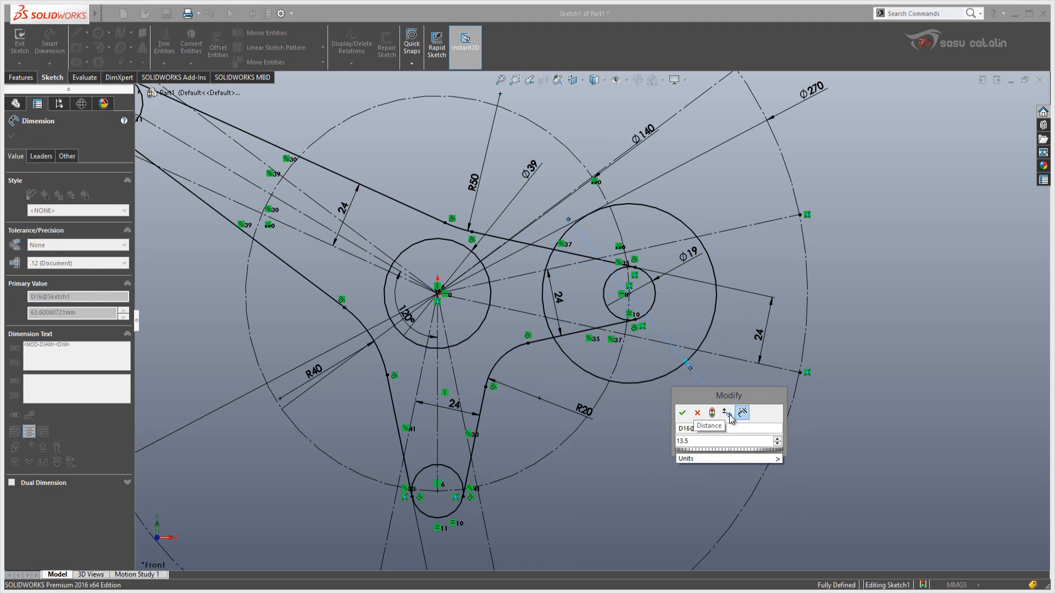
pyautogui.write('*2')
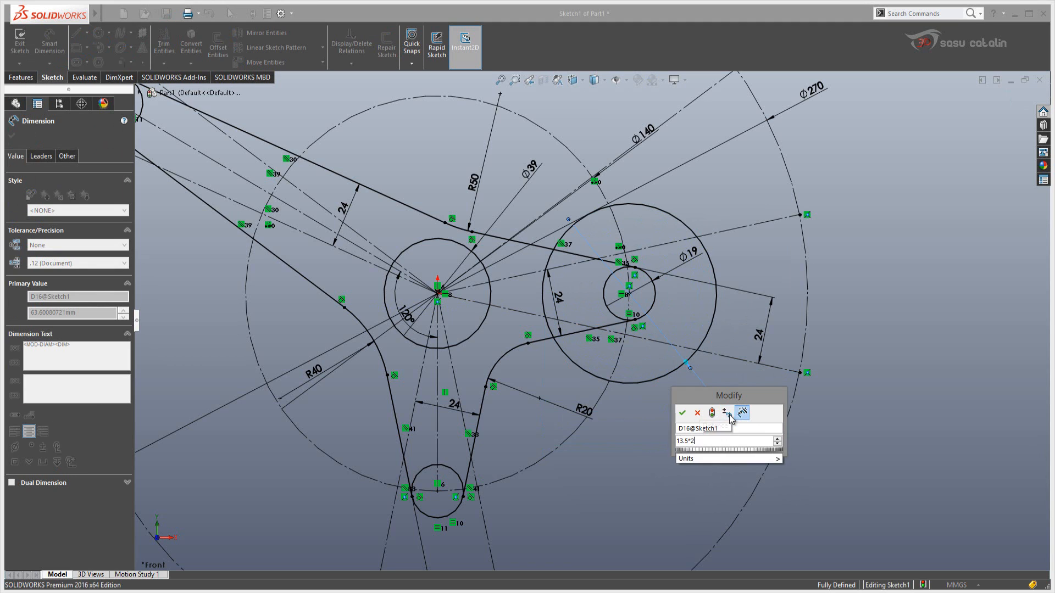
pyautogui.press('Return')
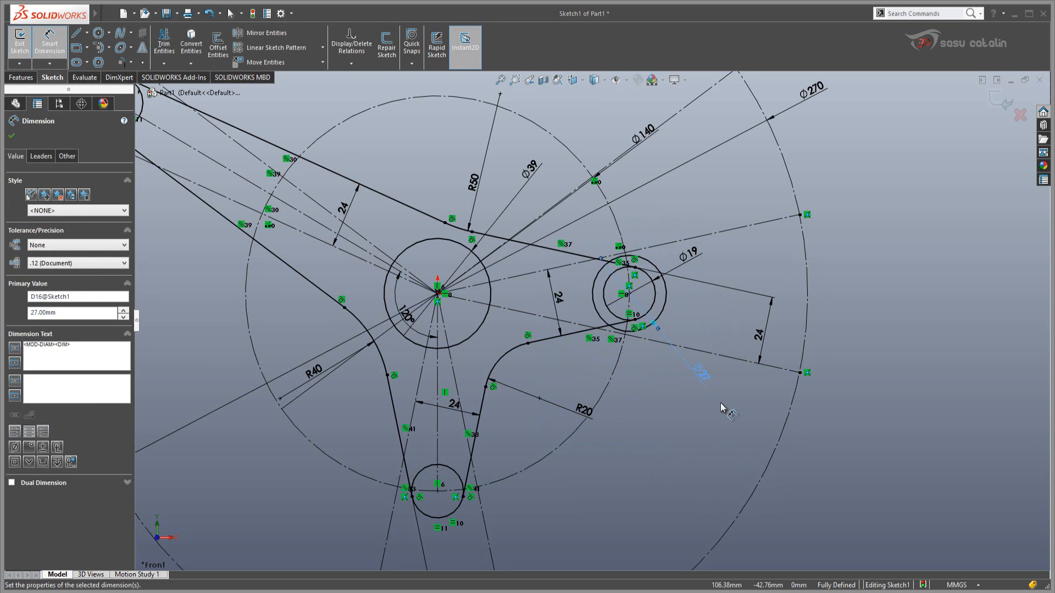
pyautogui.scroll(2, 624, 299)
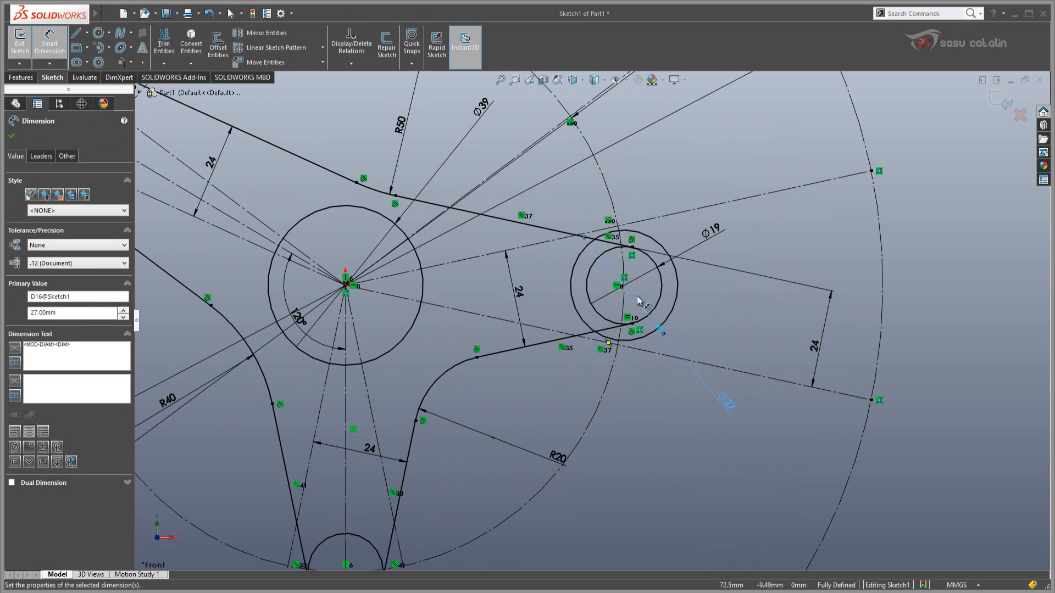
pyautogui.press('Escape')
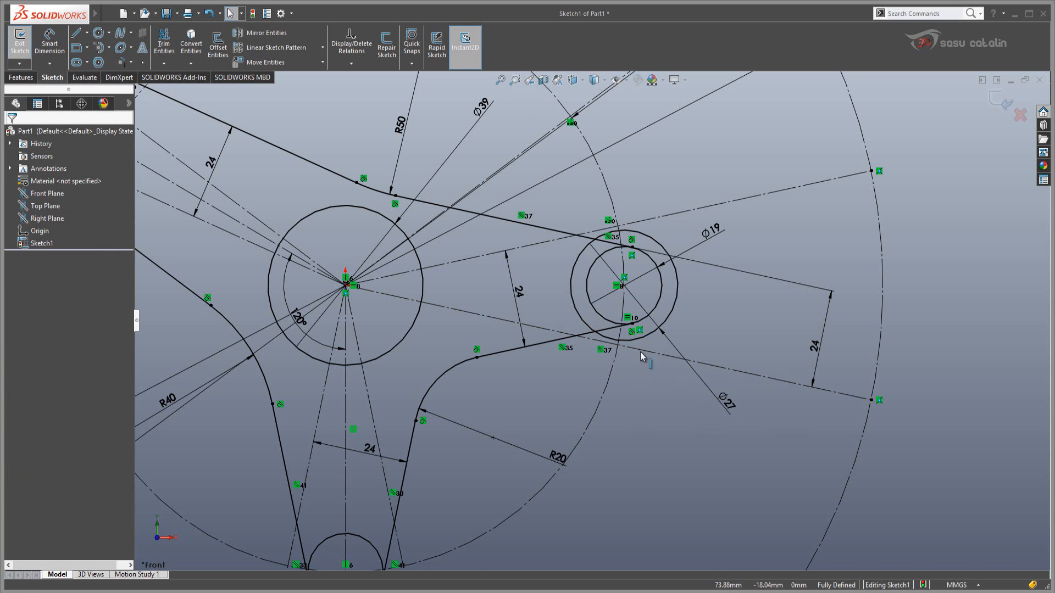
# Check the end radii of the upper-left and lower arms in the drawing's front view, and return to SOLIDWORKS
pyautogui.click(646, 337)
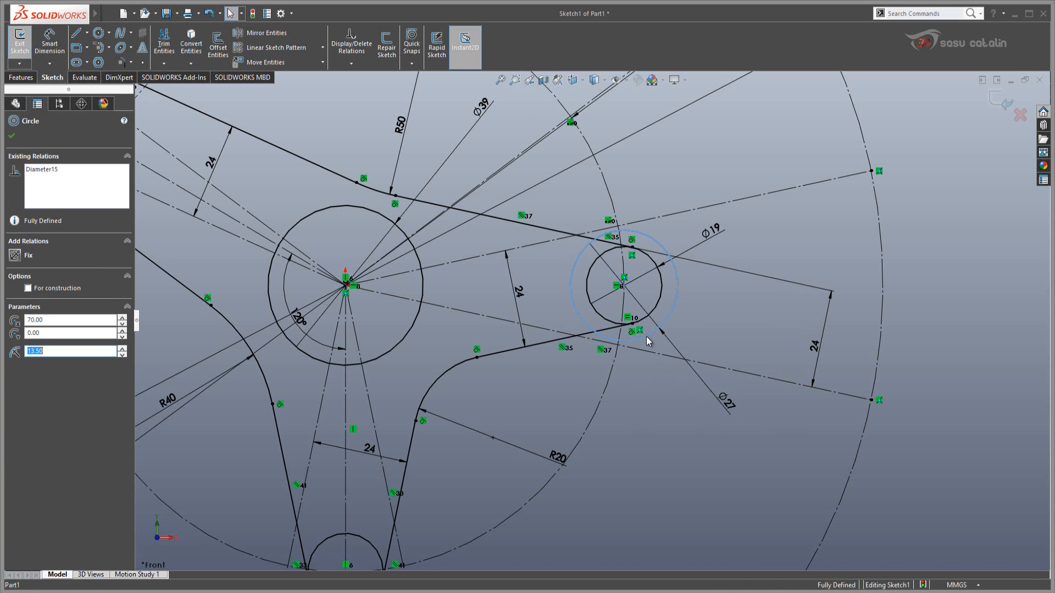
pyautogui.press('f')
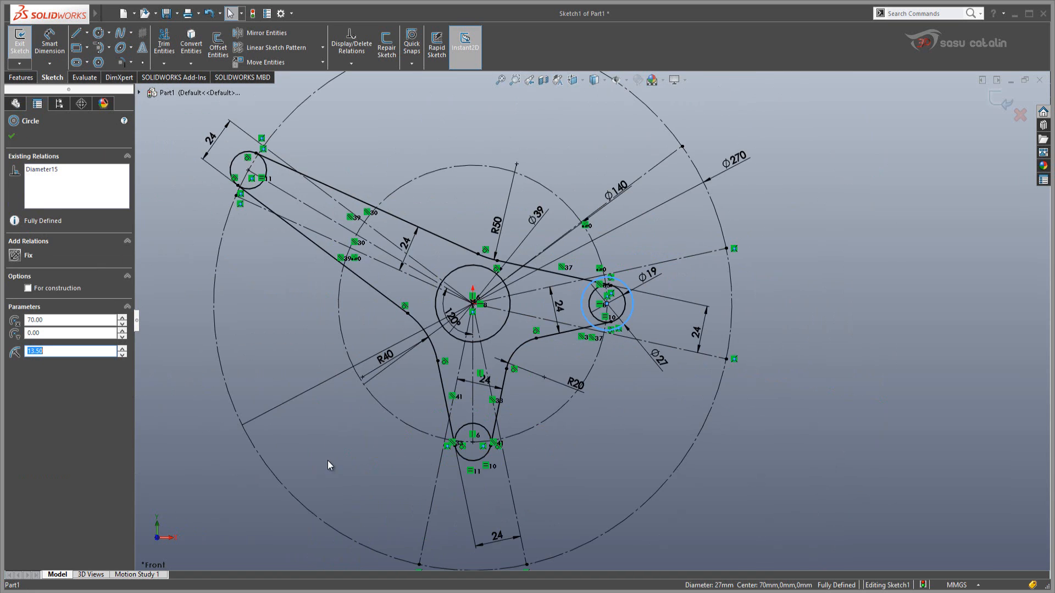
pyautogui.click(149, 592)
pyautogui.moveTo(822, 358); pyautogui.dragTo(848, 329)
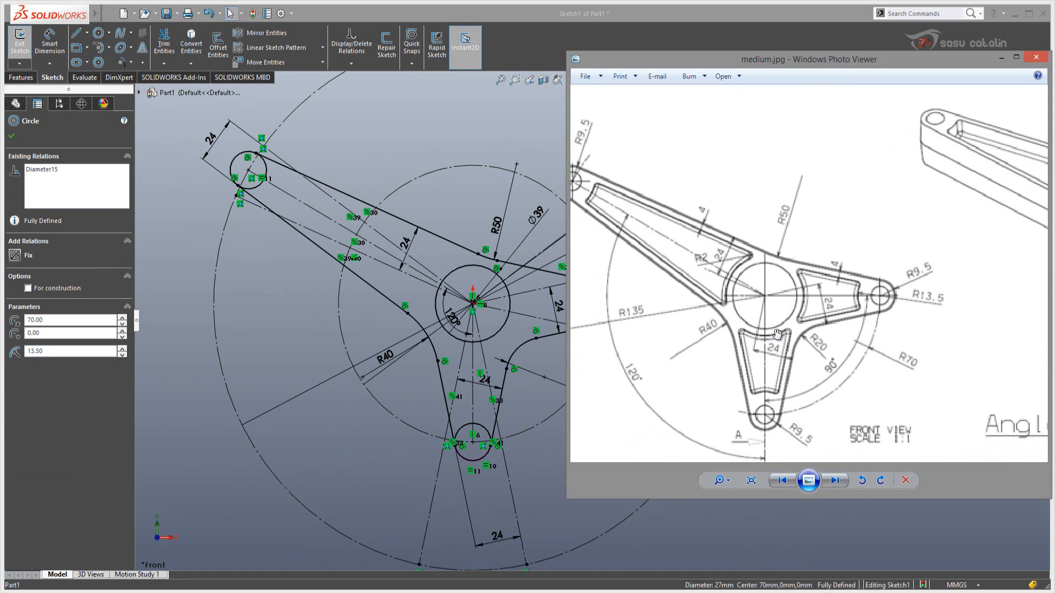
pyautogui.moveTo(778, 335); pyautogui.dragTo(829, 354)
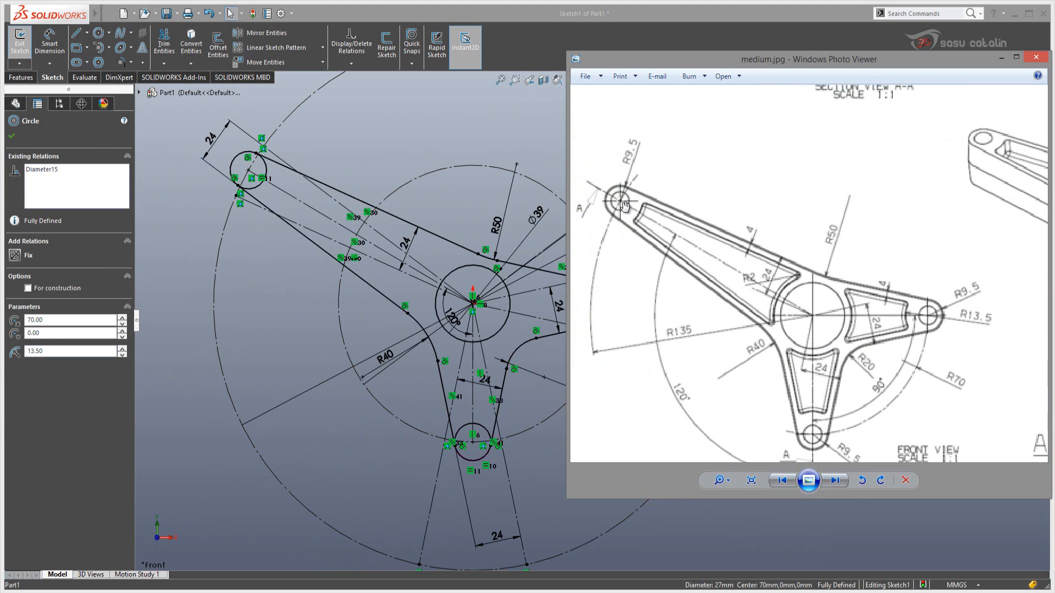
pyautogui.moveTo(803, 351); pyautogui.dragTo(784, 327)
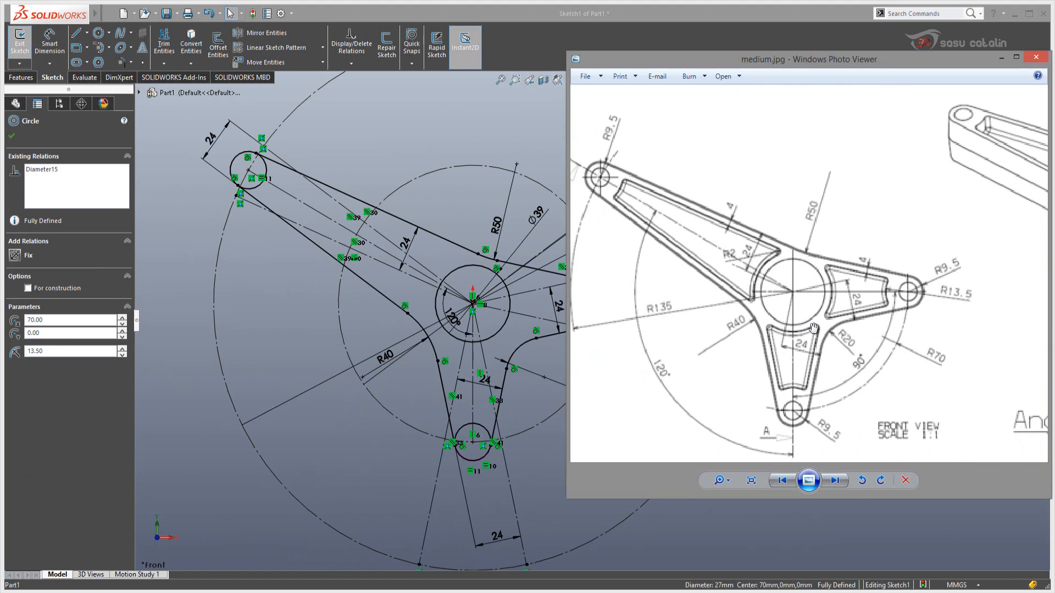
pyautogui.moveTo(867, 340); pyautogui.dragTo(860, 341)
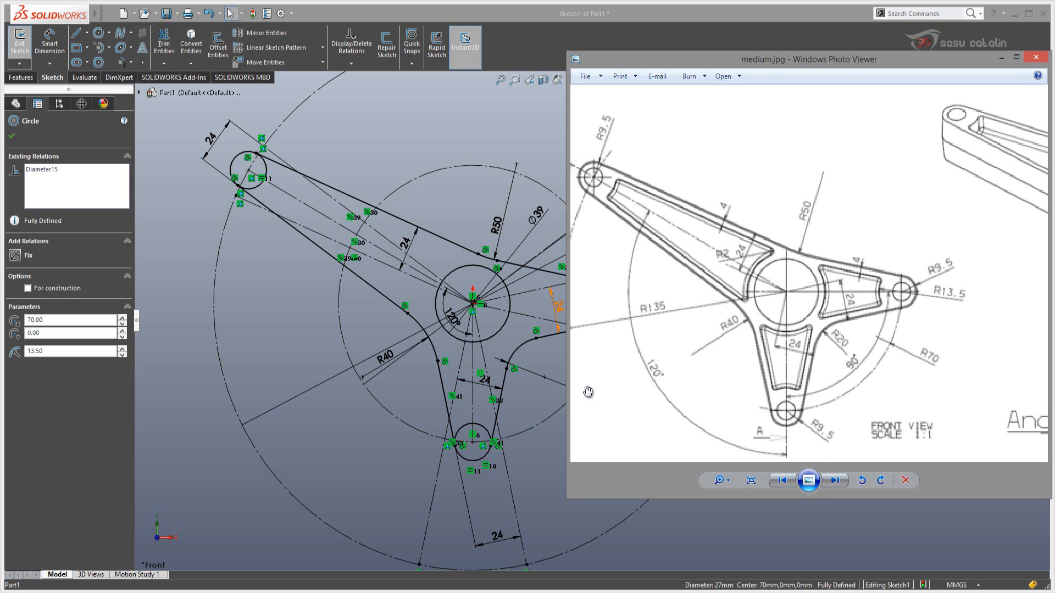
pyautogui.click(543, 463)
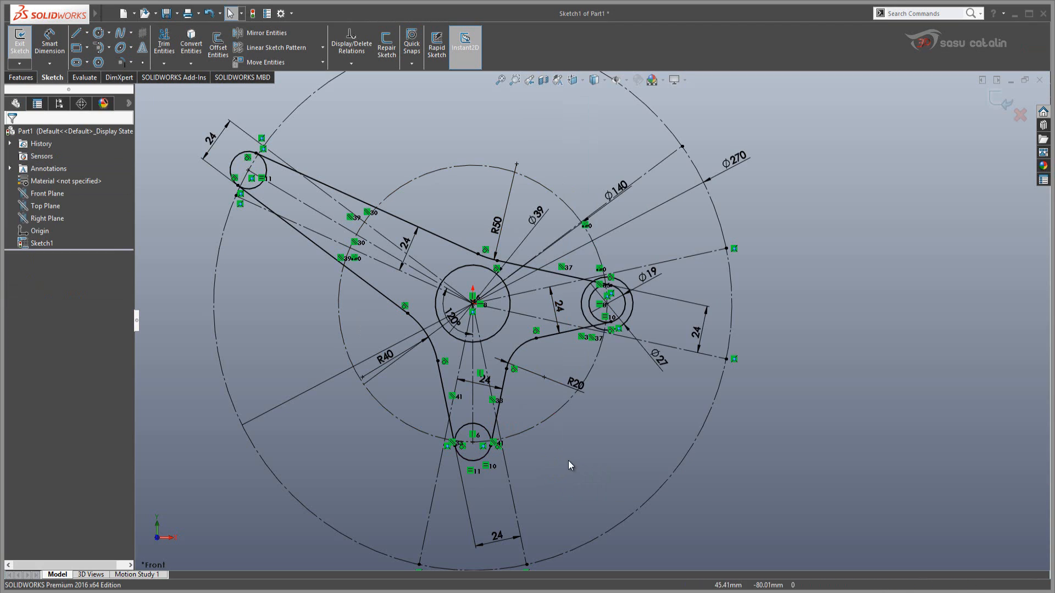
# Sketch circles about 59 mm and 55 mm in diameter, concentric with the holes at the lower and upper-left arm ends respectively
pyautogui.moveTo(581, 466); pyautogui.dragTo(652, 464, button='right')
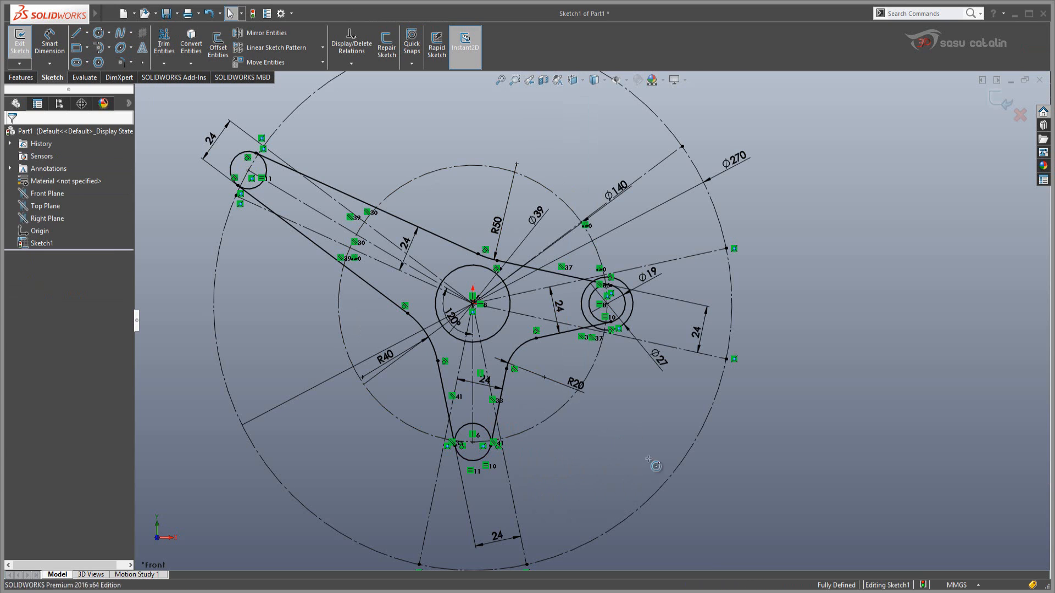
pyautogui.click(472, 443)
pyautogui.click(528, 454)
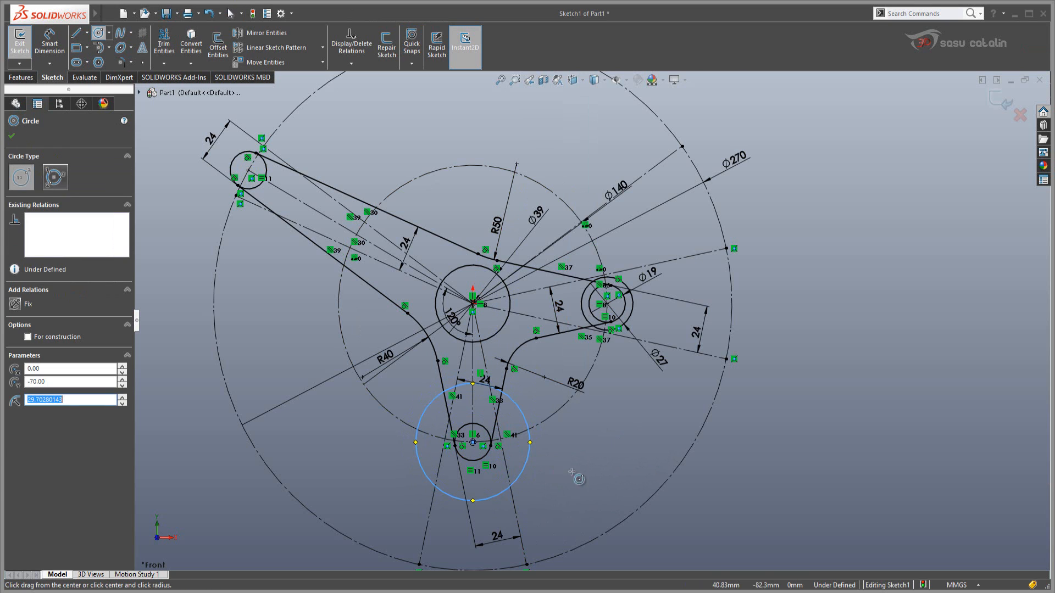
pyautogui.press('Escape')
pyautogui.moveTo(267, 256); pyautogui.dragTo(318, 259, button='right')
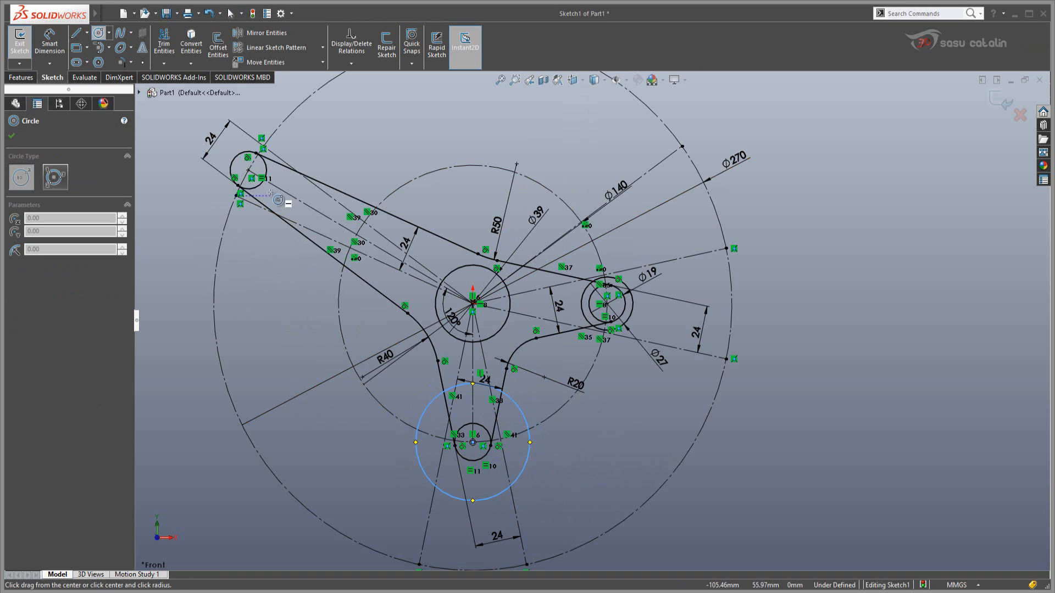
pyautogui.click(248, 171)
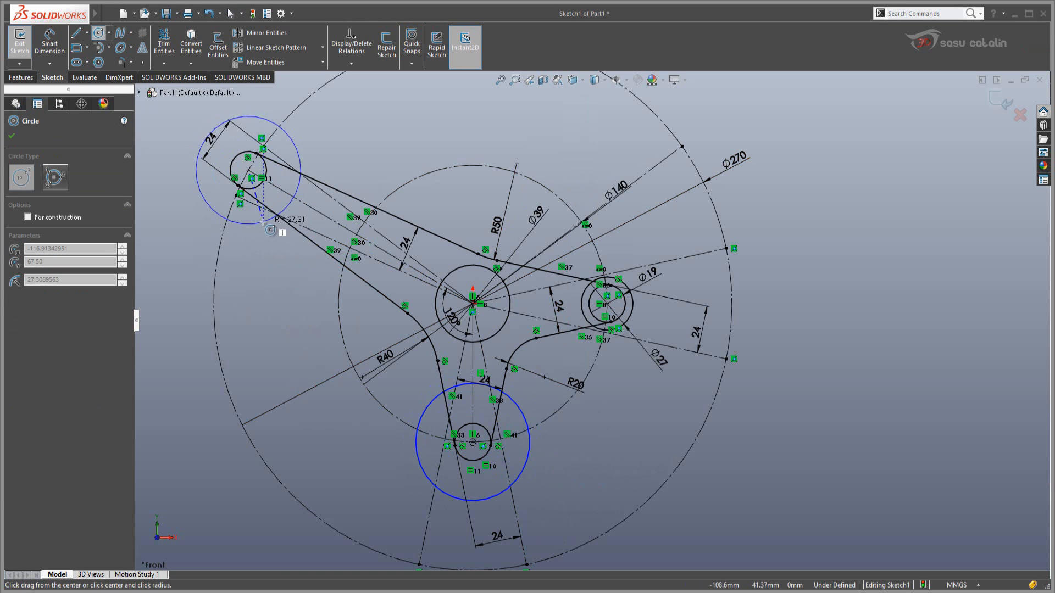
pyautogui.click(271, 230)
pyautogui.press('Escape')
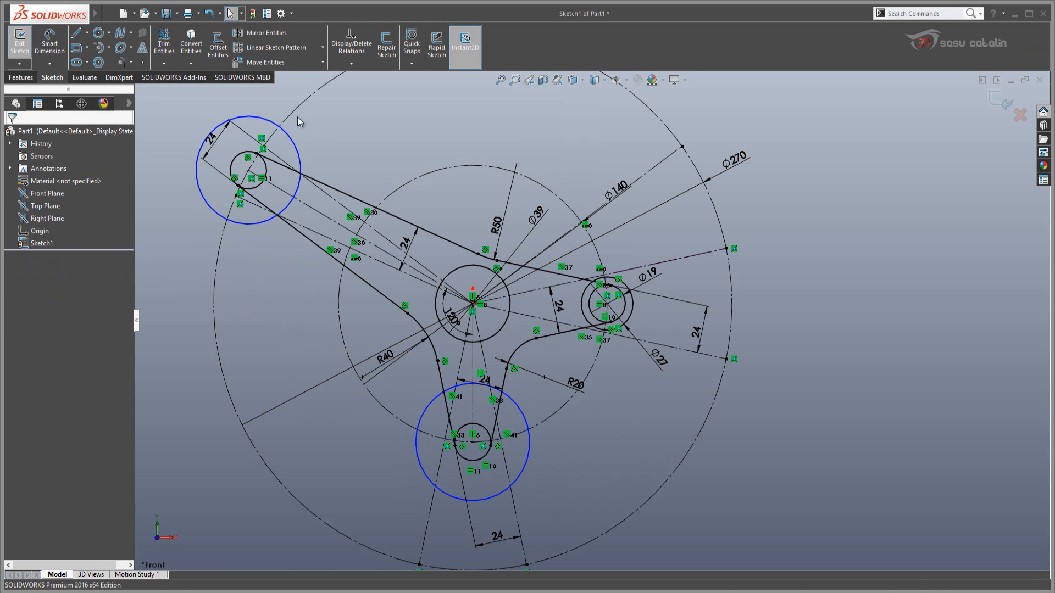
# Make the outer circles at the upper-left and lower arm ends equal to the right arm's 27 mm circle
pyautogui.click(285, 134)
pyautogui.keyDown('ctrl'); pyautogui.click(529, 443); pyautogui.keyUp('ctrl')
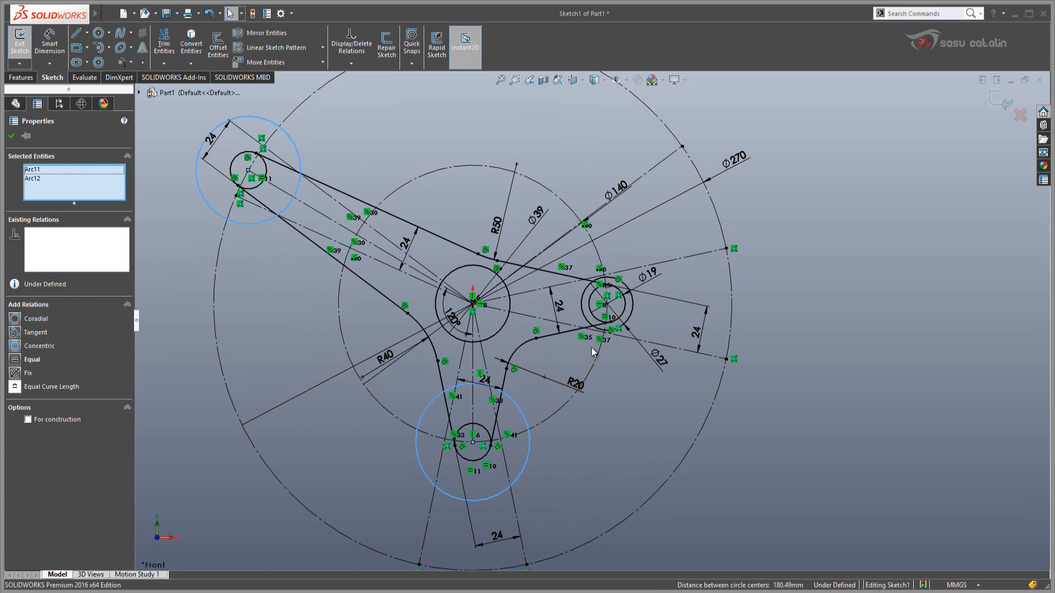
pyautogui.keyDown('ctrl'); pyautogui.click(633, 316); pyautogui.keyUp('ctrl')
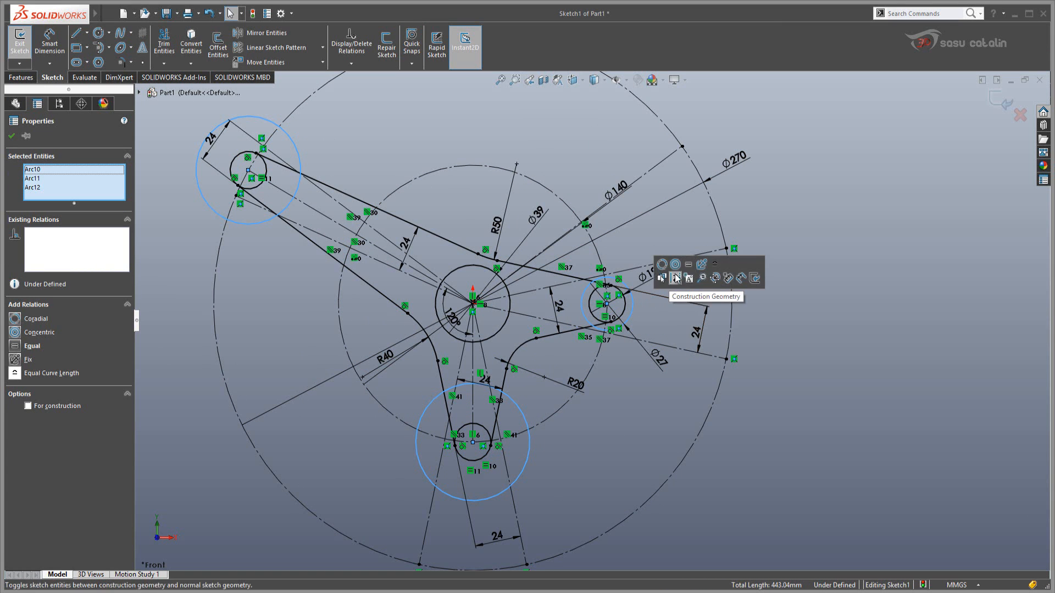
pyautogui.click(691, 271)
pyautogui.click(605, 407)
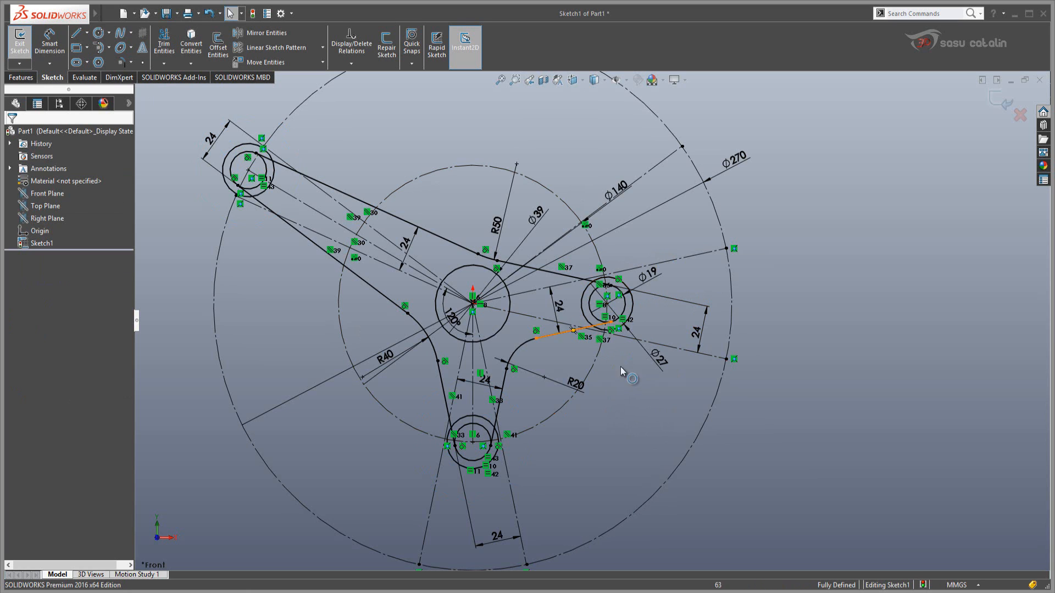
# Examine the hub and pocket wall dimensions in the drawing's front view and section A-A, and return to SOLIDWORKS
pyautogui.scroll(-1, 442, 430)
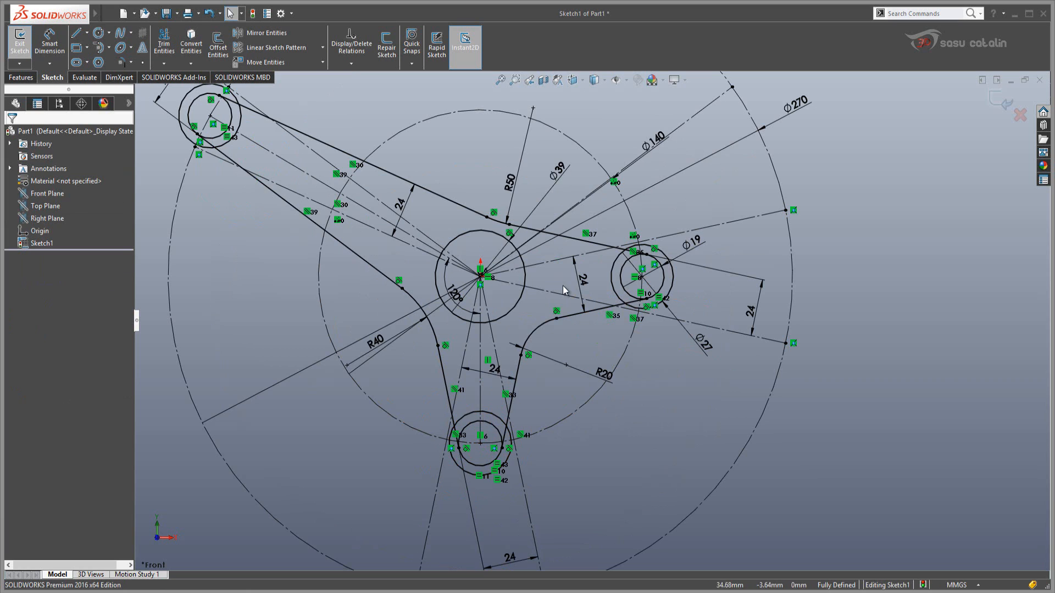
pyautogui.hotkey('alt', 'Tab')
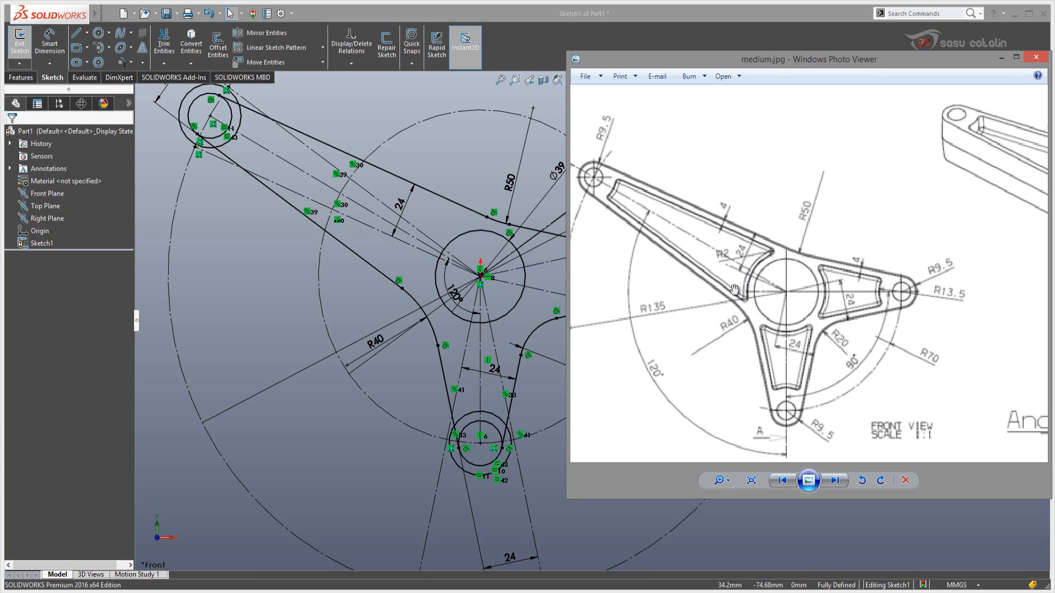
pyautogui.scroll(3, 774, 278)
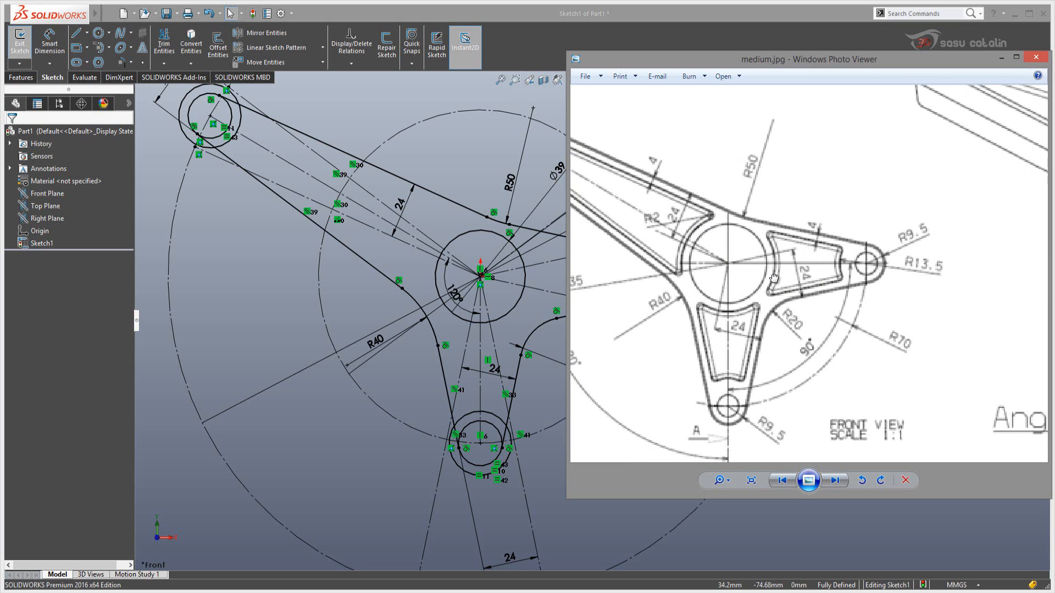
pyautogui.moveTo(774, 278); pyautogui.dragTo(777, 277)
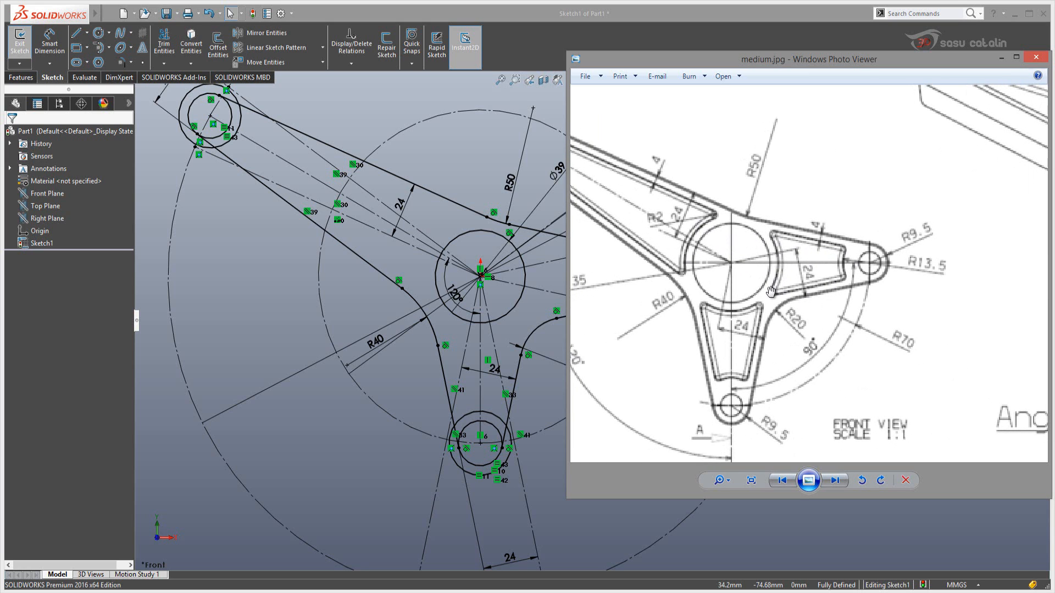
pyautogui.moveTo(783, 173); pyautogui.dragTo(790, 315)
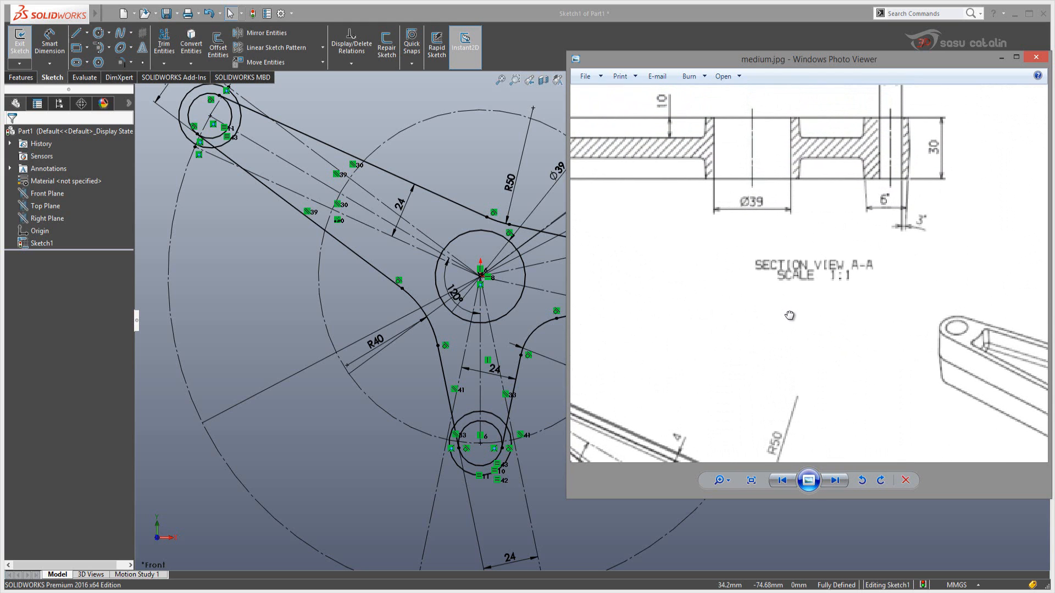
pyautogui.moveTo(787, 349); pyautogui.dragTo(792, 268)
pyautogui.moveTo(820, 338); pyautogui.dragTo(811, 159)
pyautogui.moveTo(814, 305)
pyautogui.mouseDown()
pyautogui.moveTo(828, 325)
pyautogui.moveTo(775, 306)
pyautogui.moveTo(781, 289)
pyautogui.mouseUp()
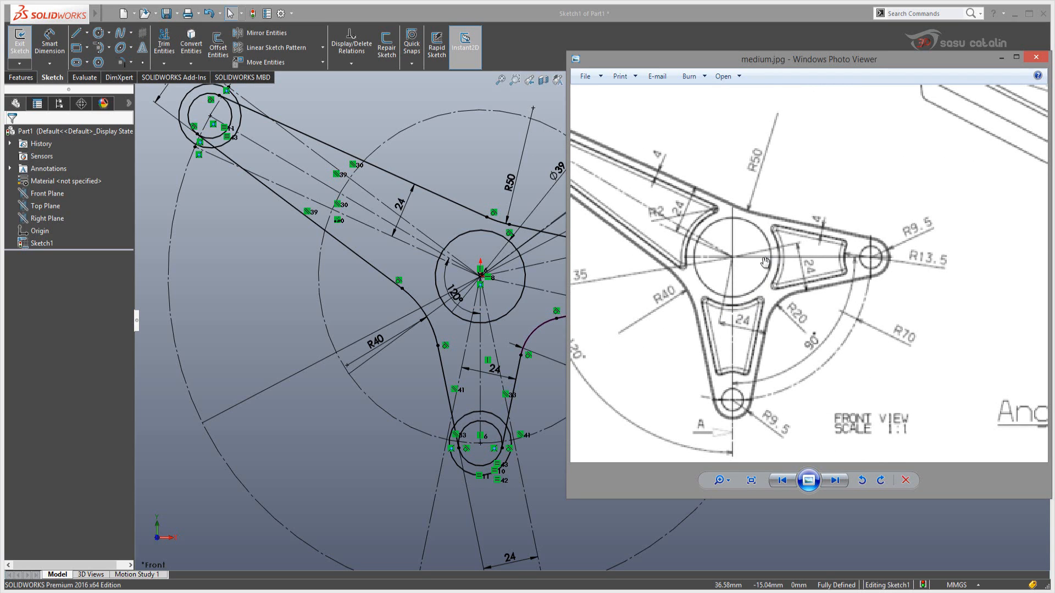
pyautogui.click(317, 451)
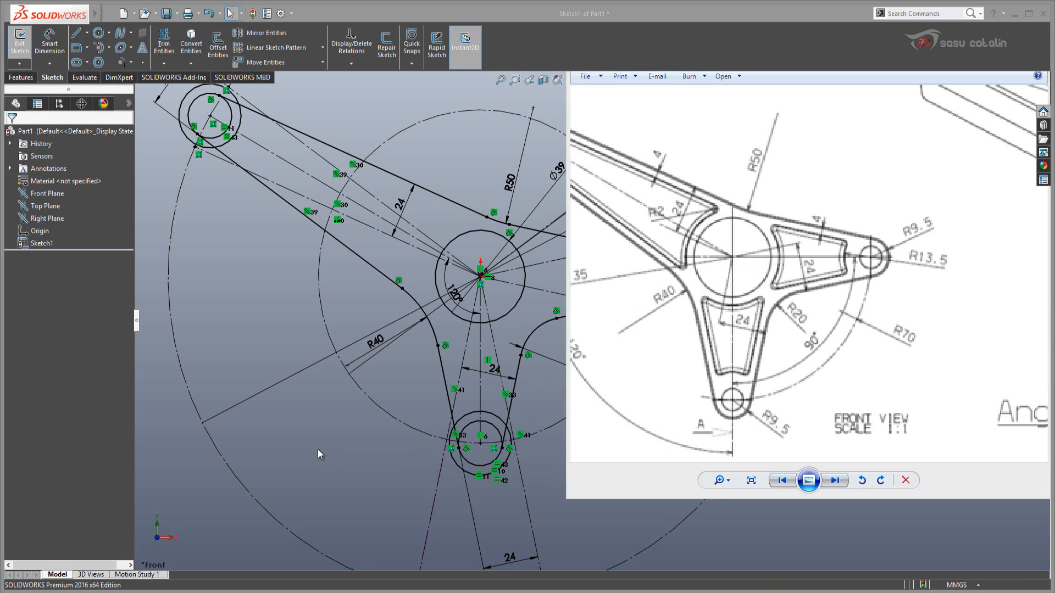
# Sketch a circle about 49 mm in diameter concentric with the 39 mm hub circle
pyautogui.moveTo(630, 418); pyautogui.dragTo(708, 410, button='right')
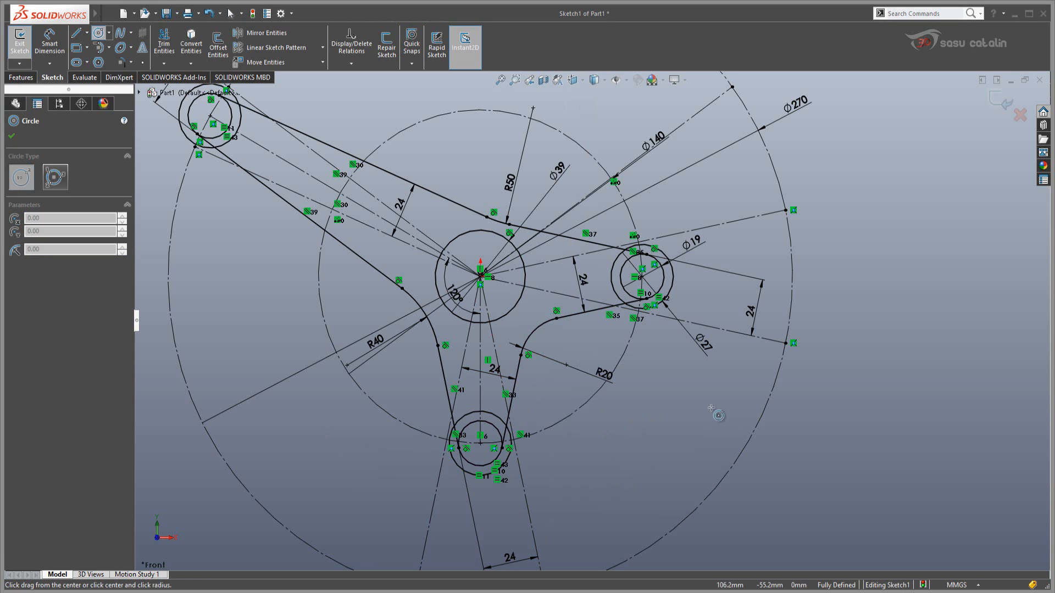
pyautogui.click(480, 273)
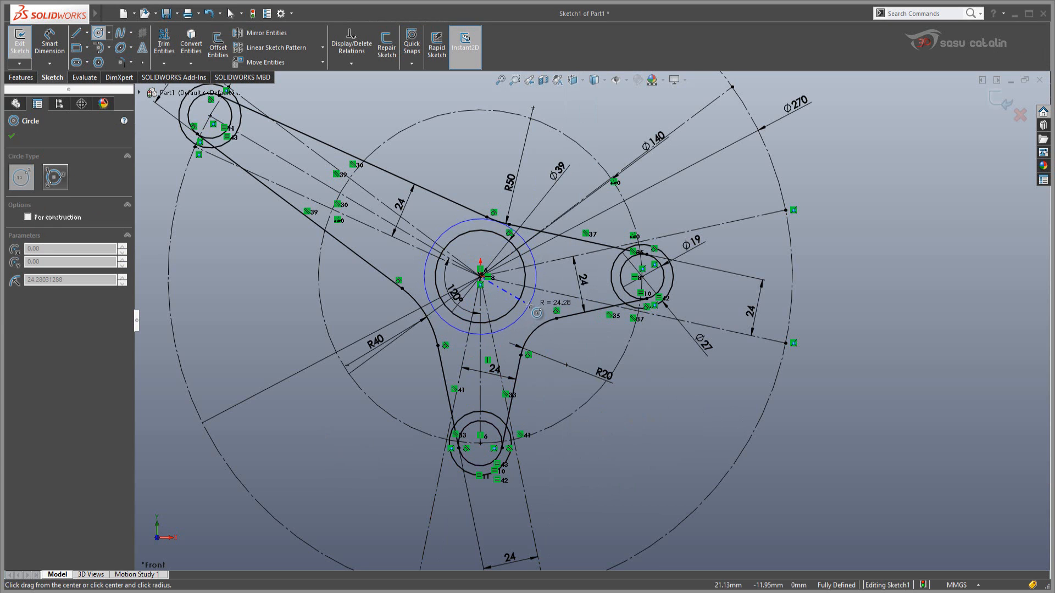
pyautogui.click(531, 303)
pyautogui.press('Escape')
pyautogui.scroll(-2, 530, 297)
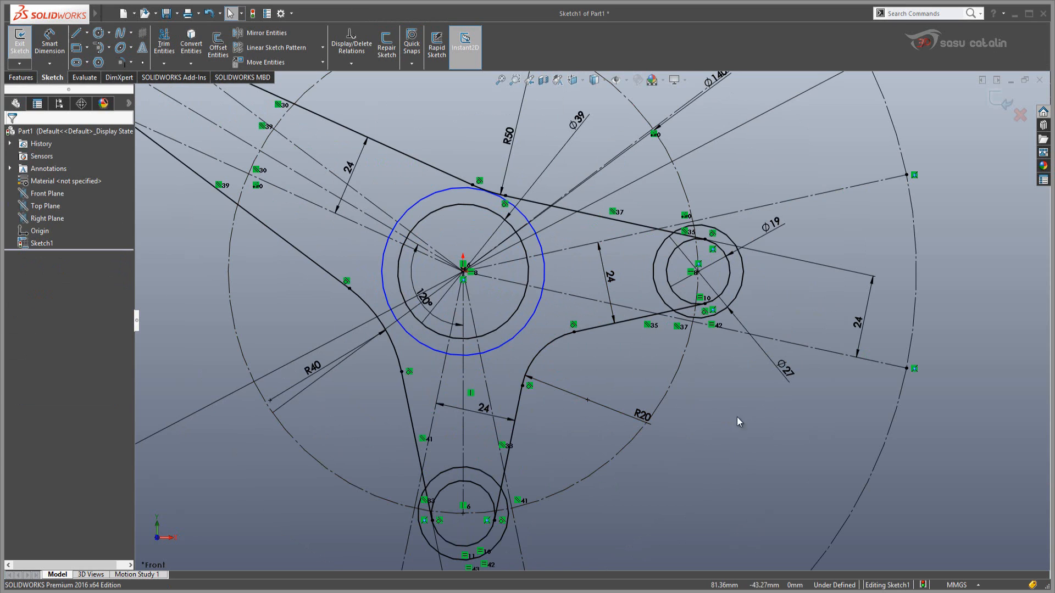
pyautogui.moveTo(737, 424); pyautogui.dragTo(709, 385, button='right')
pyautogui.click(529, 284)
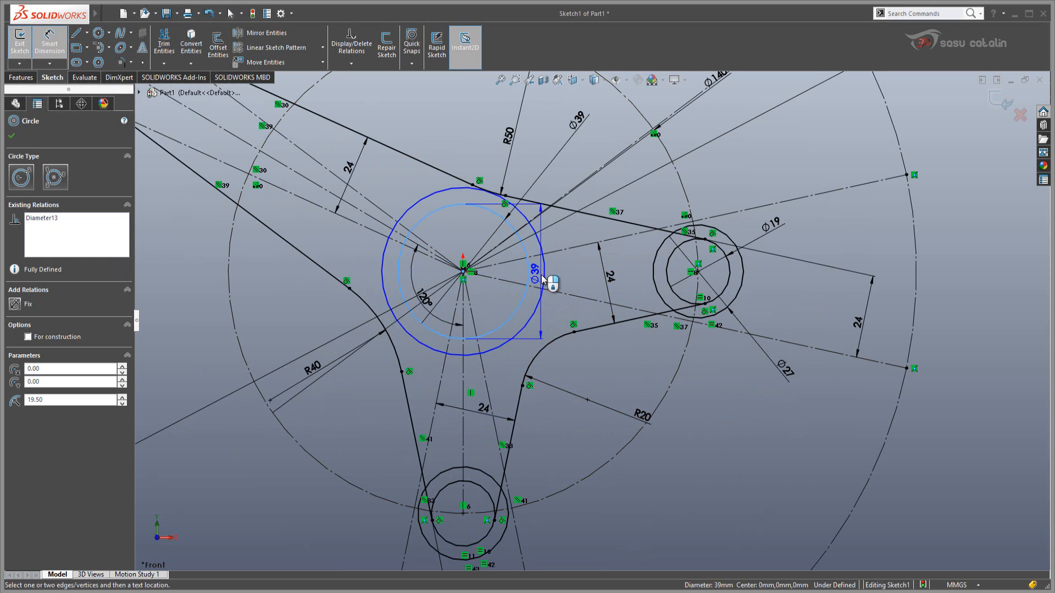
pyautogui.click(546, 279)
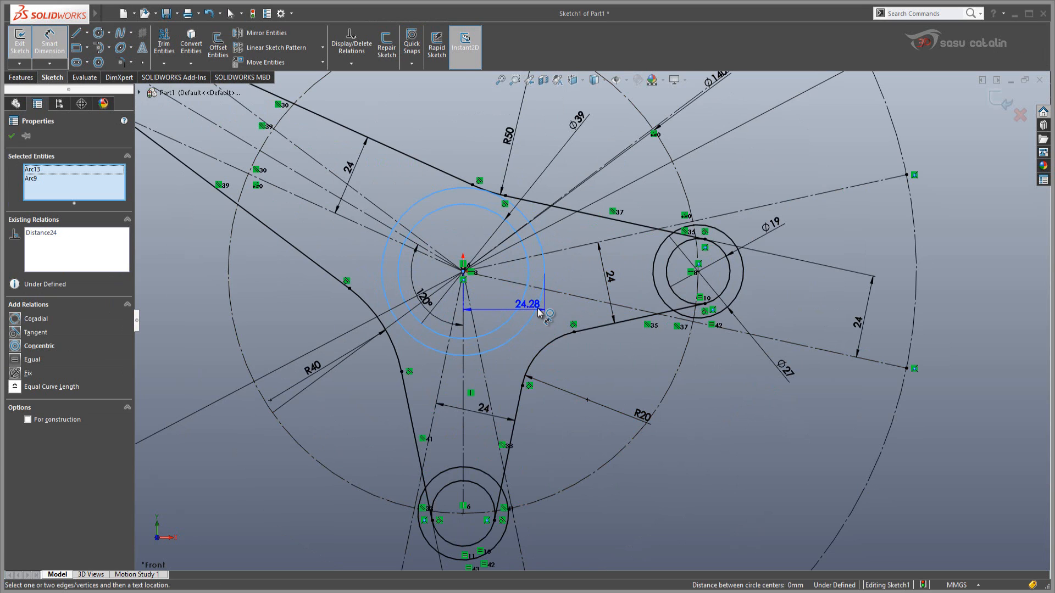
pyautogui.press('Escape')
pyautogui.click(540, 291)
pyautogui.press('Escape')
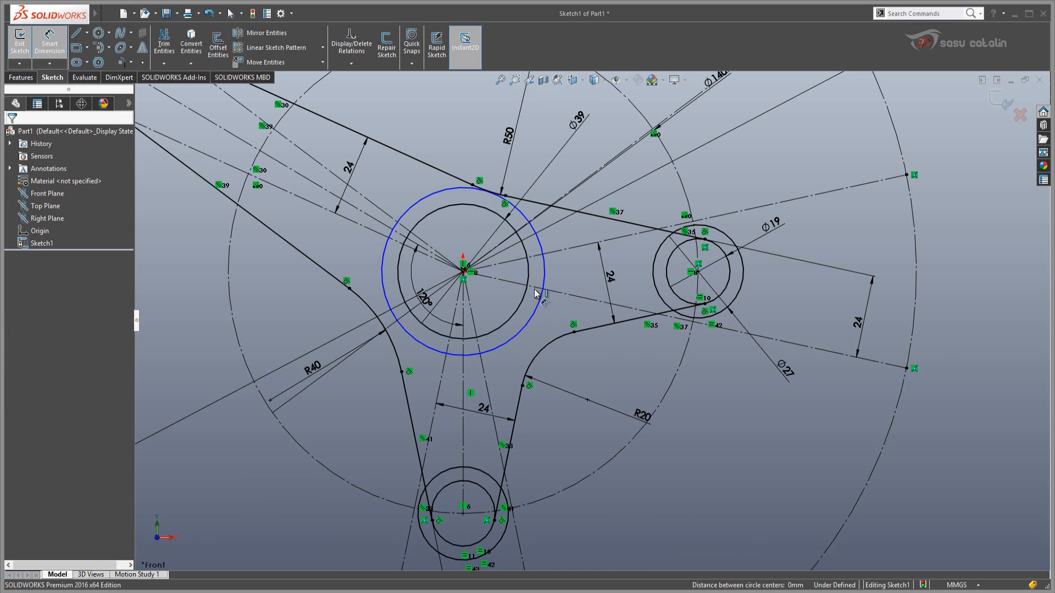
# Dimension the radial gap between the 39 mm hub circle and the new outer hub circle as 4 mm
pyautogui.moveTo(727, 448); pyautogui.dragTo(725, 396, button='right')
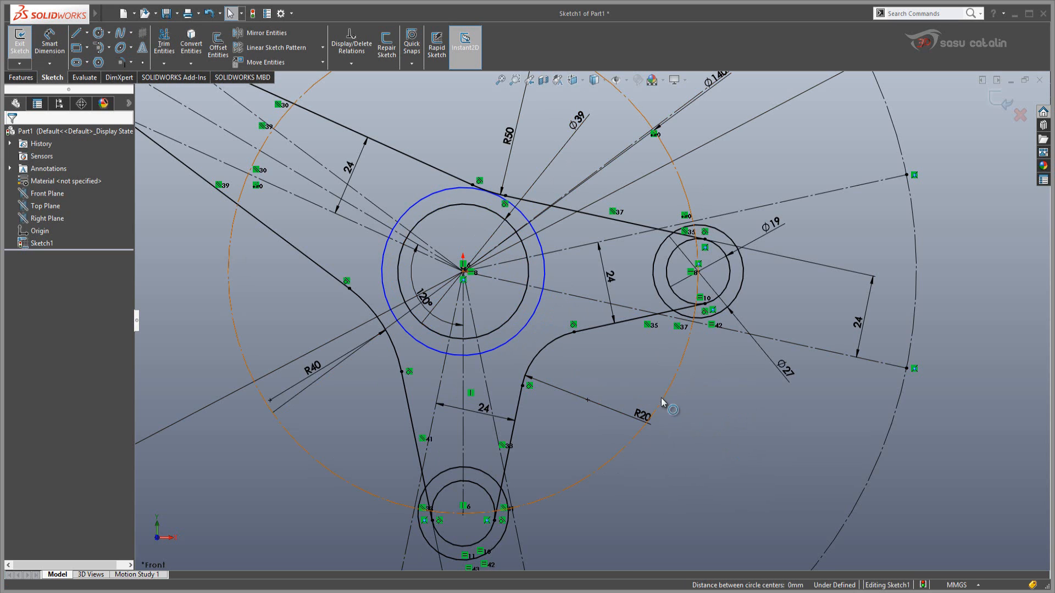
pyautogui.moveTo(723, 445); pyautogui.dragTo(684, 387, button='right')
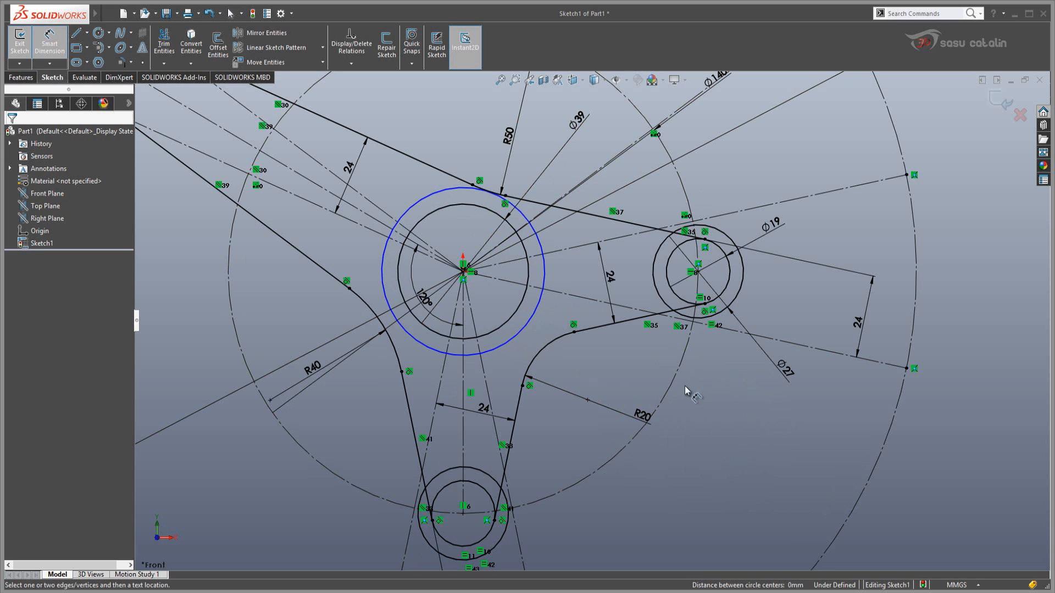
pyautogui.click(530, 279)
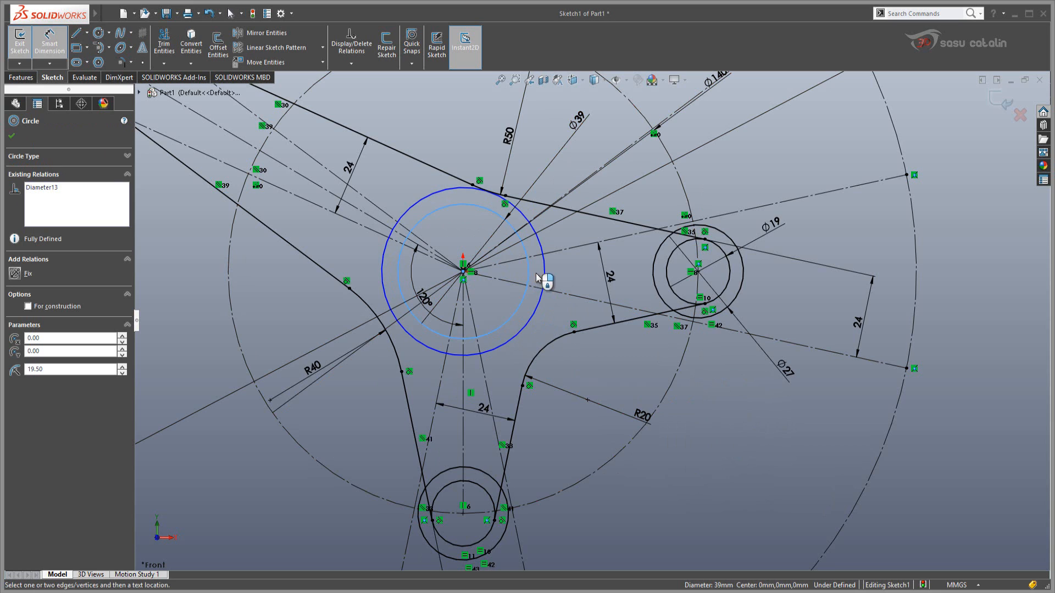
pyautogui.click(544, 274)
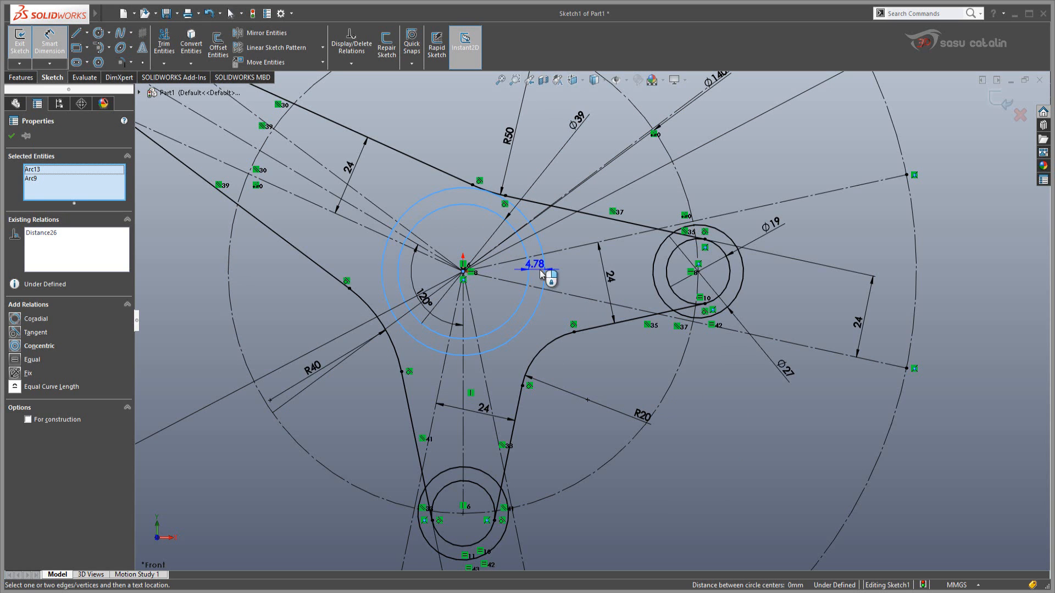
pyautogui.click(563, 277)
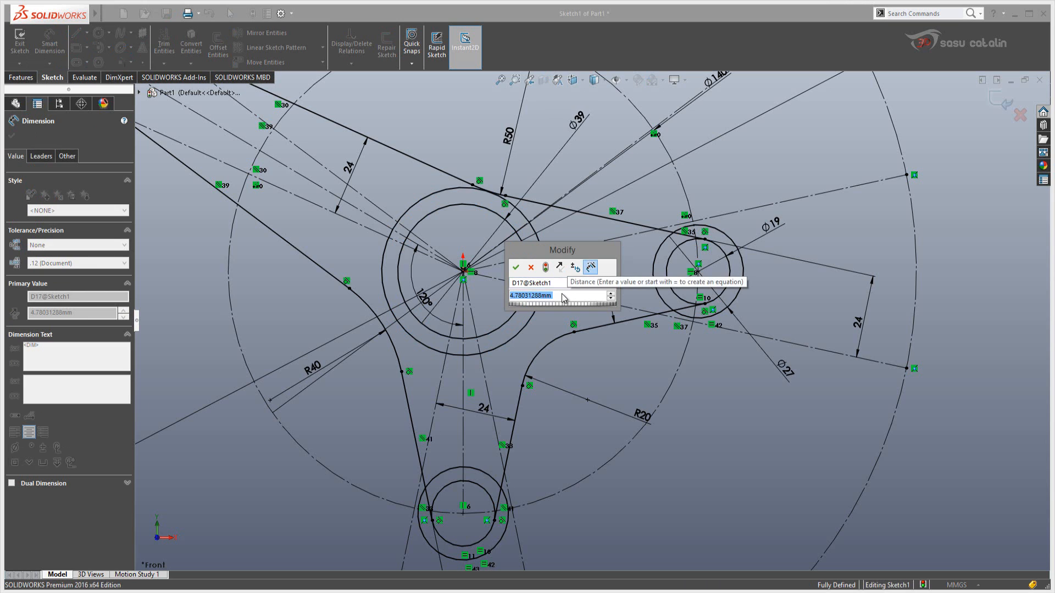
pyautogui.write('4')
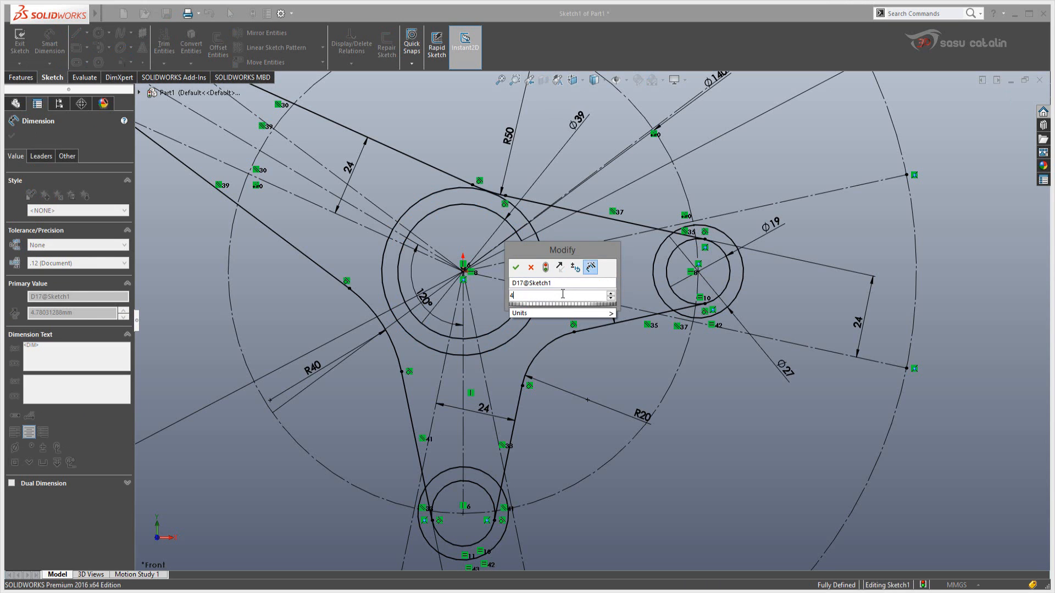
pyautogui.click(515, 267)
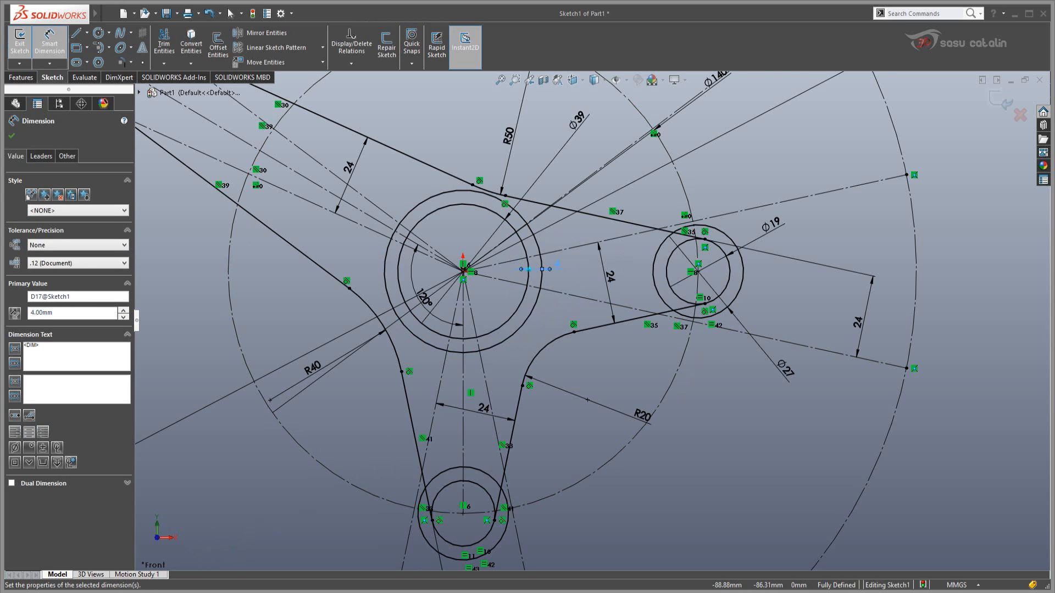
# Check the right arm's pocket in the reference drawing, and sketch its upper edge, a line about 35.6 mm long between the right and hub outer circles
pyautogui.click(147, 592)
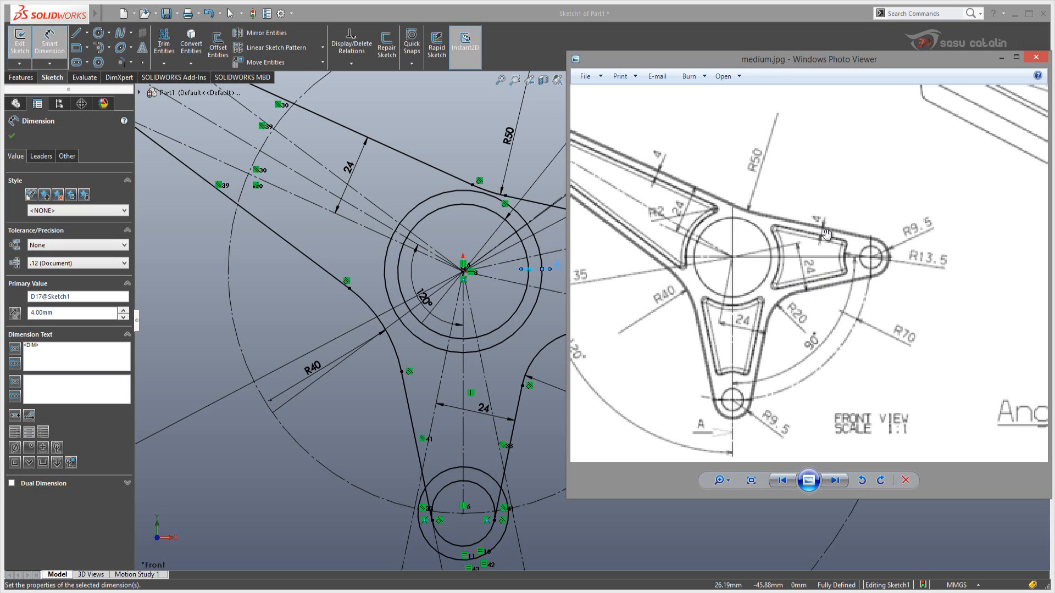
pyautogui.click(567, 16)
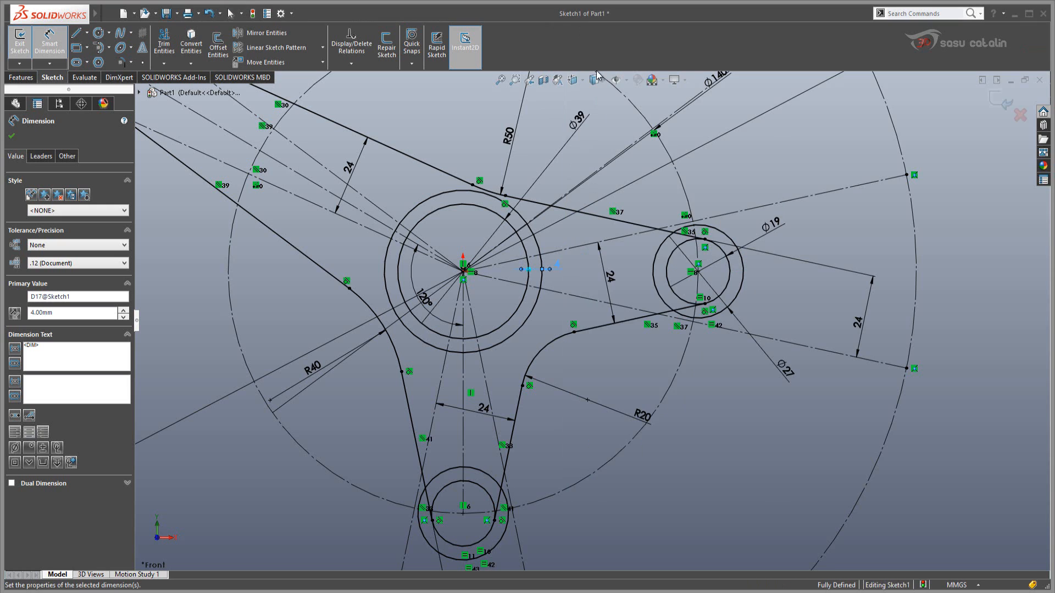
pyautogui.click(730, 412)
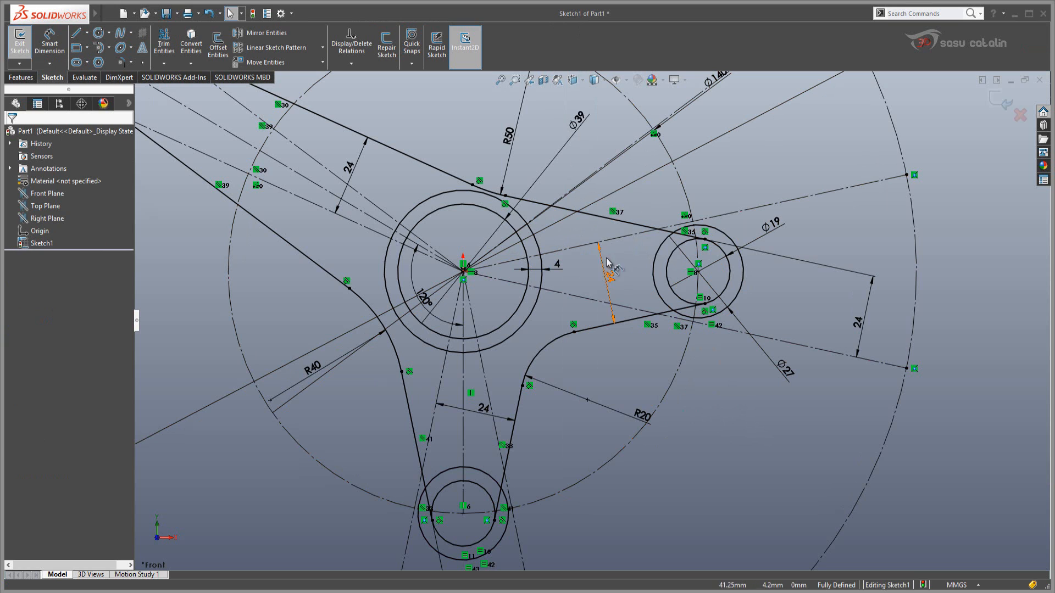
pyautogui.moveTo(729, 413); pyautogui.dragTo(687, 413, button='right')
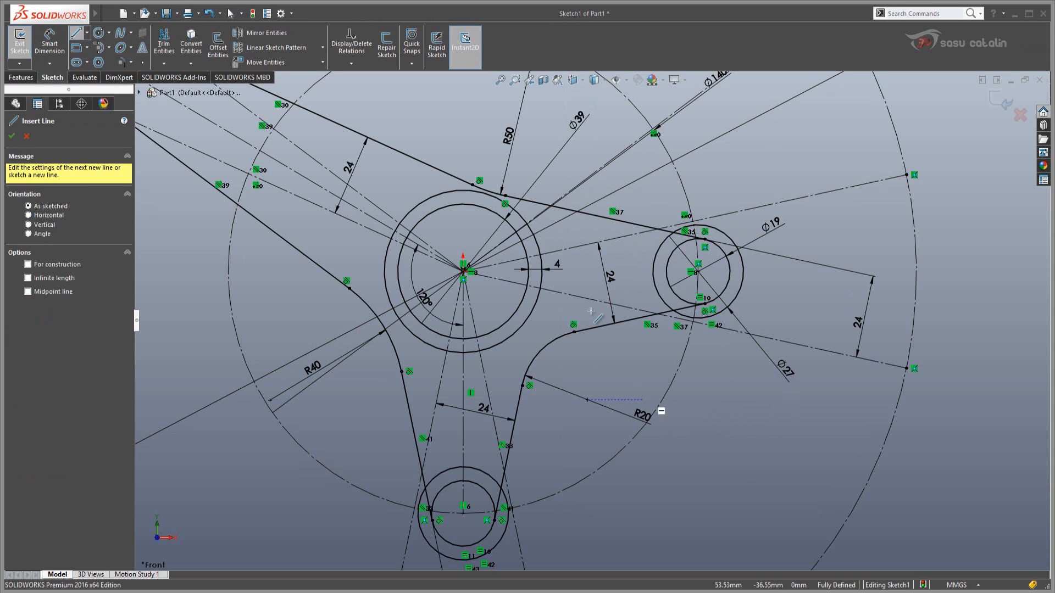
pyautogui.scroll(-2, 603, 240)
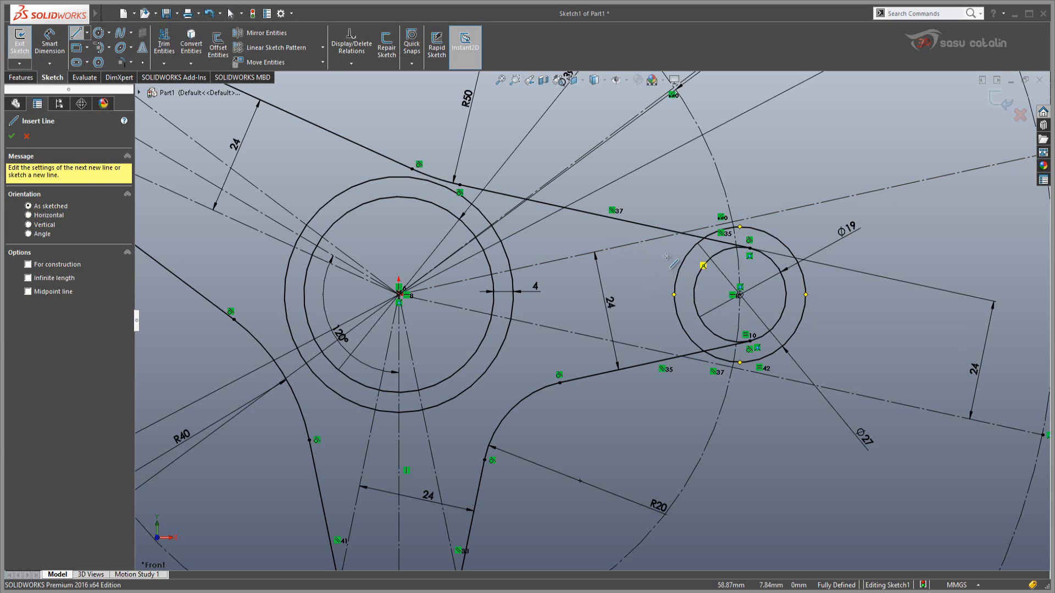
pyautogui.click(708, 236)
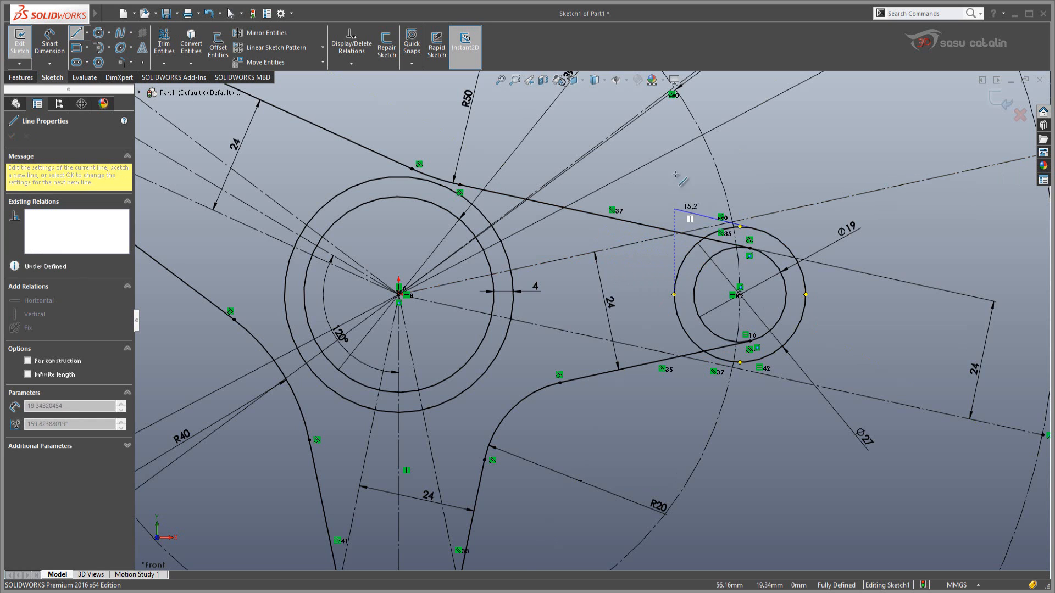
pyautogui.click(790, 251)
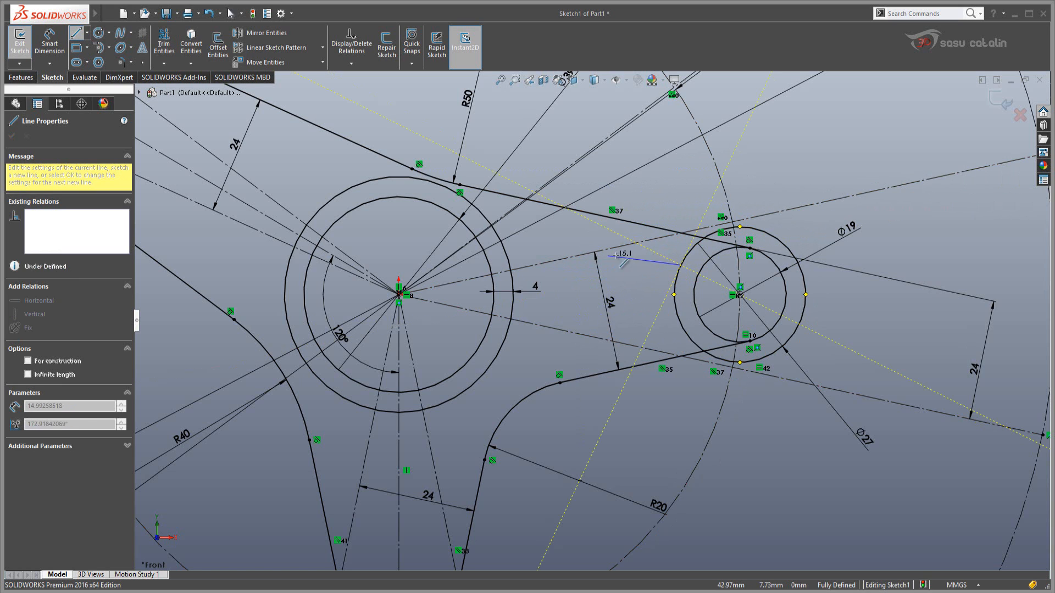
pyautogui.click(507, 256)
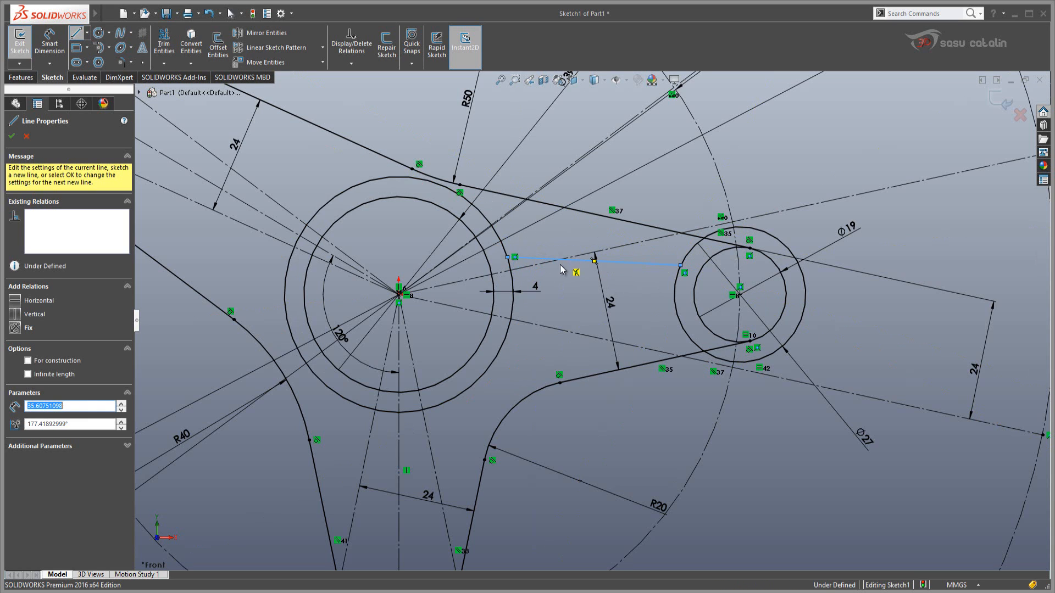
pyautogui.press('Escape')
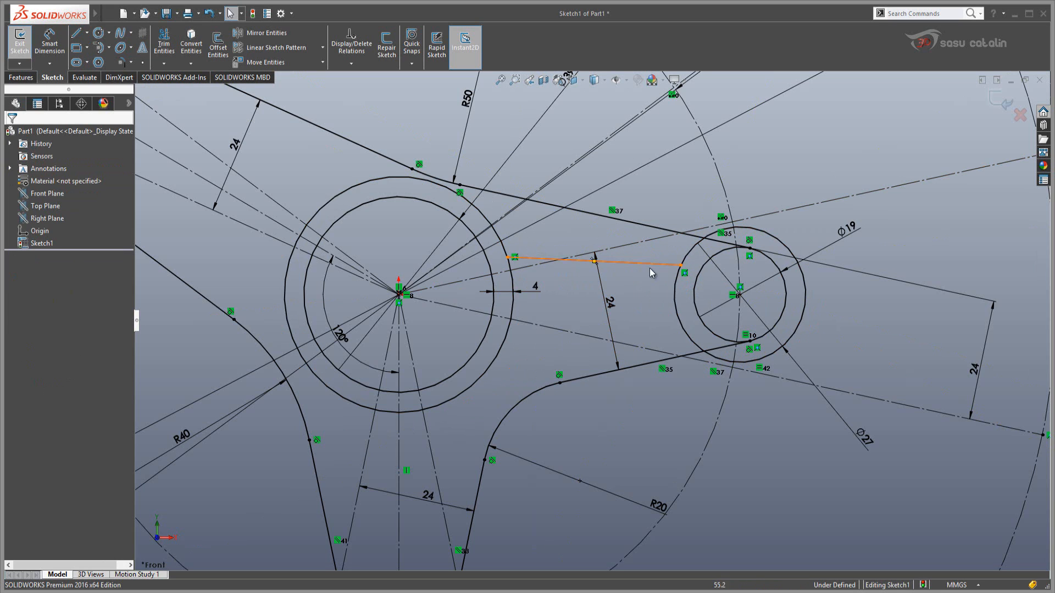
# Make the new pocket line parallel to the right arm's upper outer edge
pyautogui.click(540, 260)
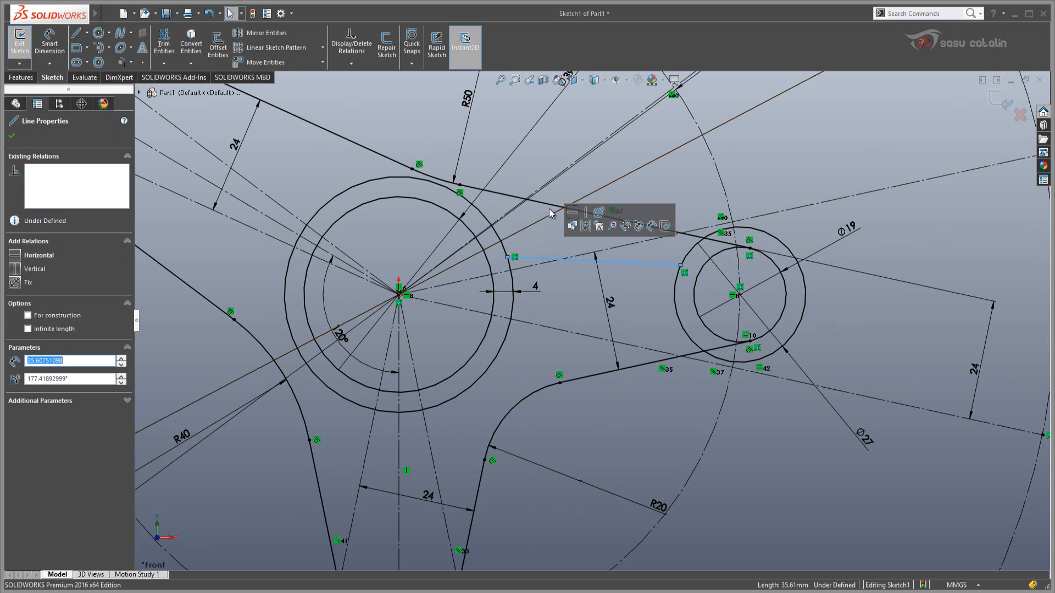
pyautogui.keyDown('ctrl'); pyautogui.click(555, 205); pyautogui.keyUp('ctrl')
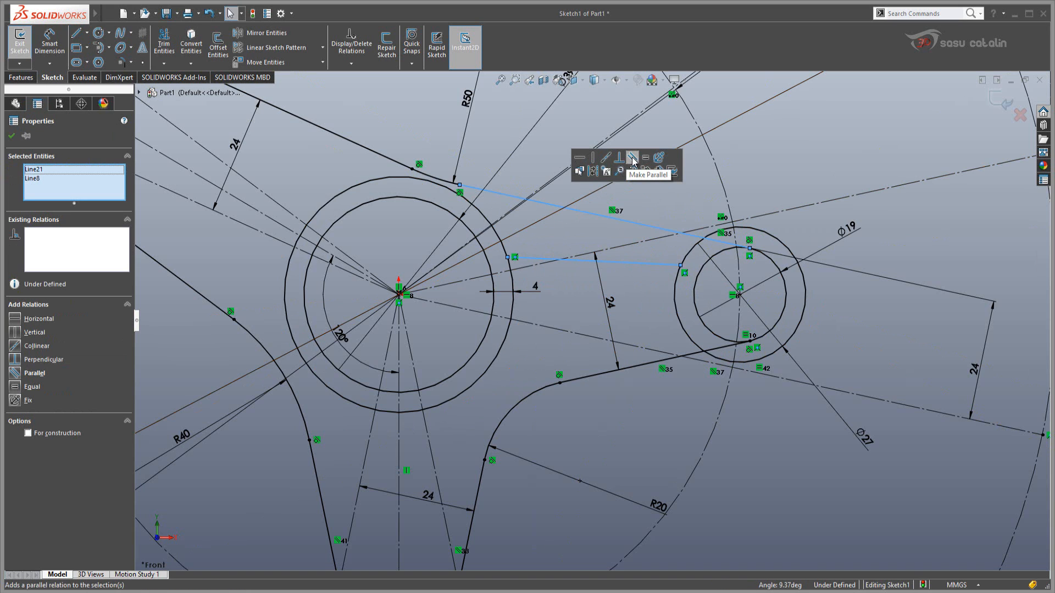
pyautogui.click(633, 159)
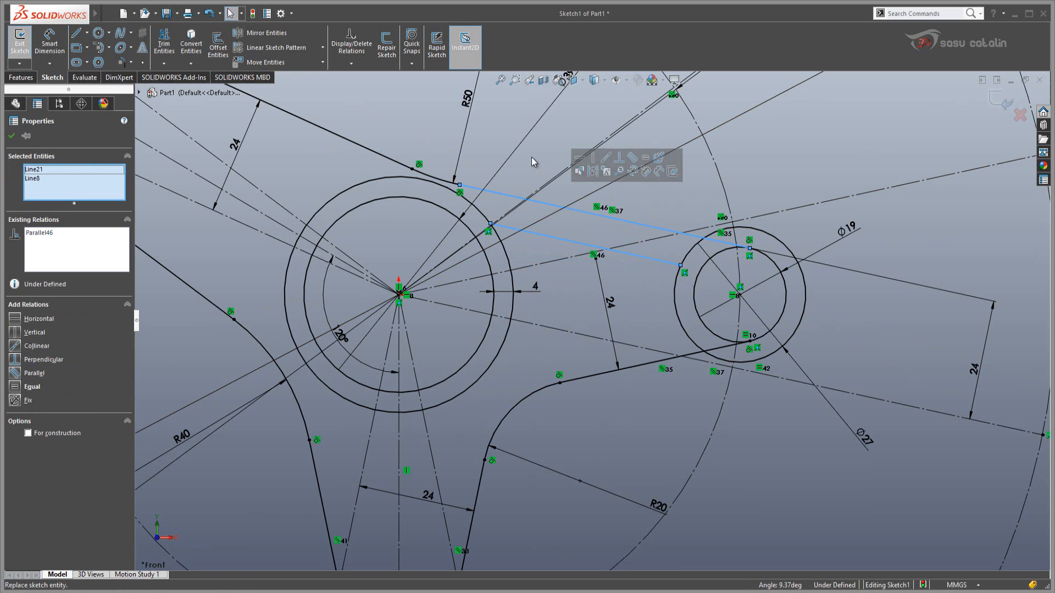
pyautogui.click(500, 132)
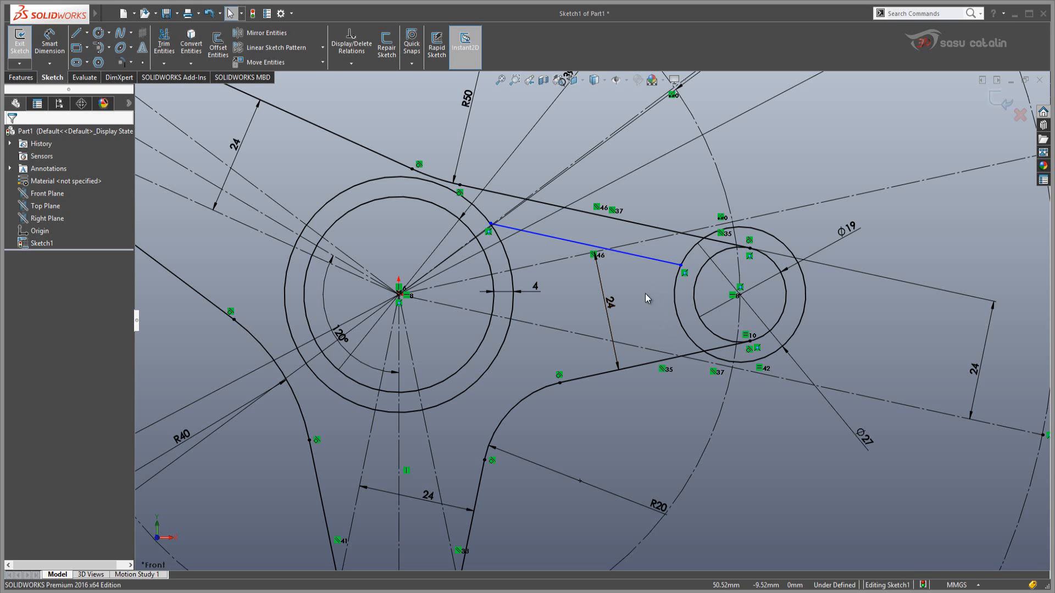
# Dimension the distance between the upper pocket line and the right arm's upper outer edge as 4 mm
pyautogui.moveTo(658, 192); pyautogui.dragTo(657, 156, button='right')
pyautogui.click(654, 265)
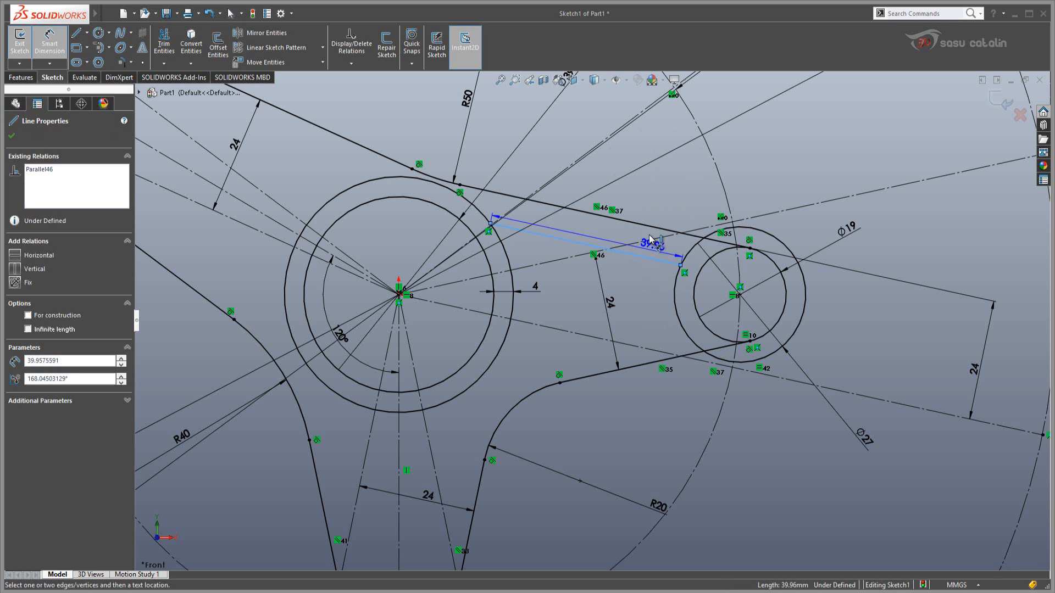
pyautogui.click(644, 226)
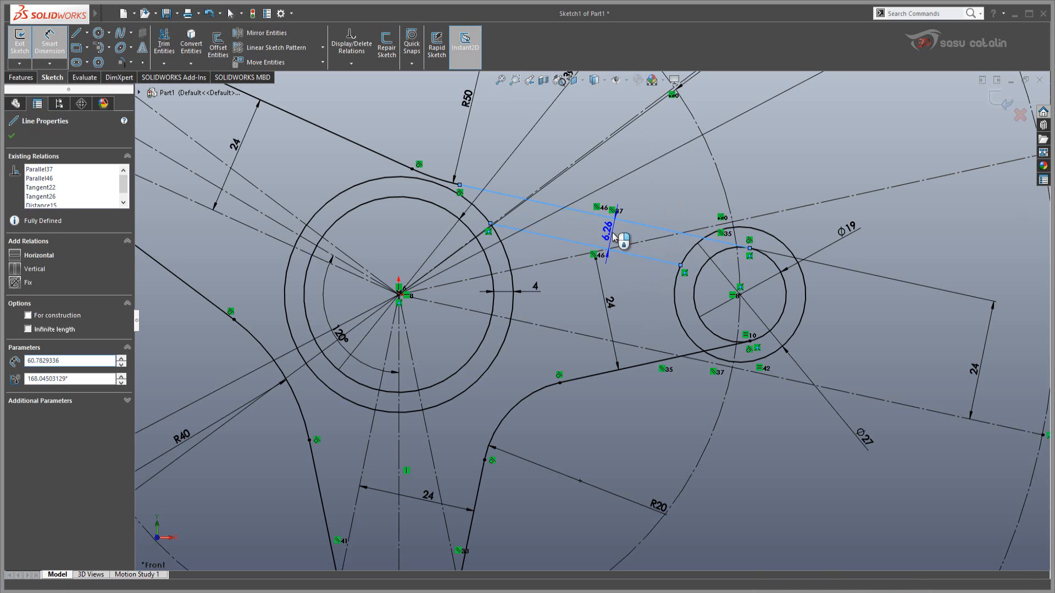
pyautogui.click(625, 239)
pyautogui.write('4')
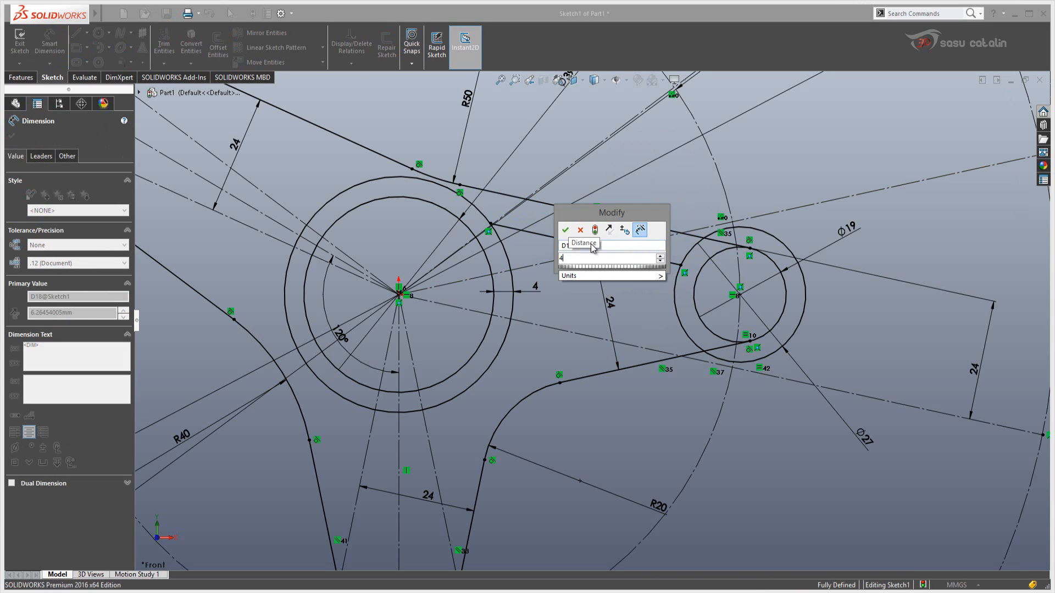
pyautogui.click(565, 231)
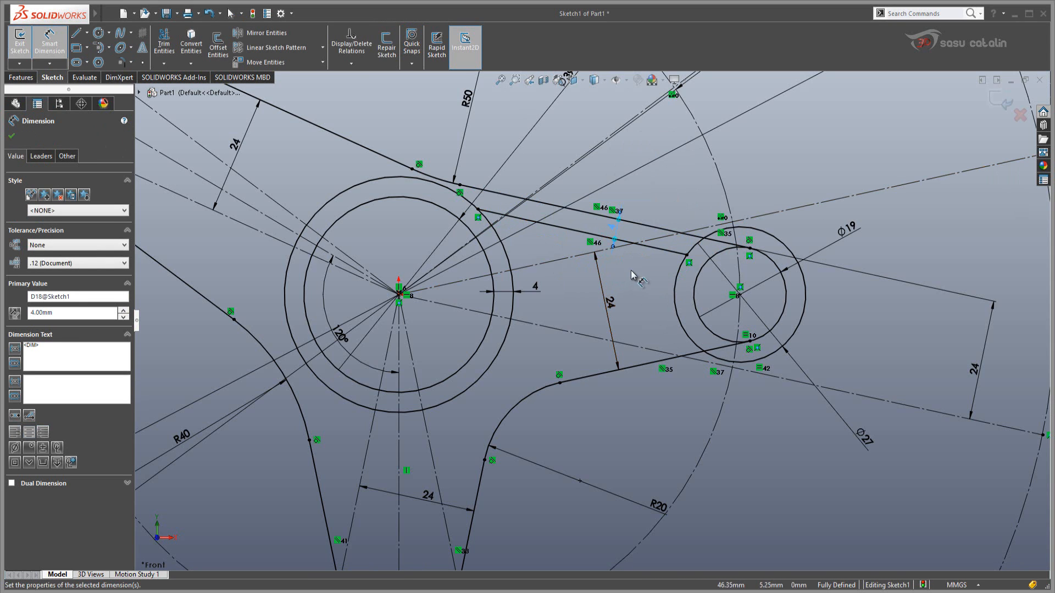
pyautogui.press('Escape')
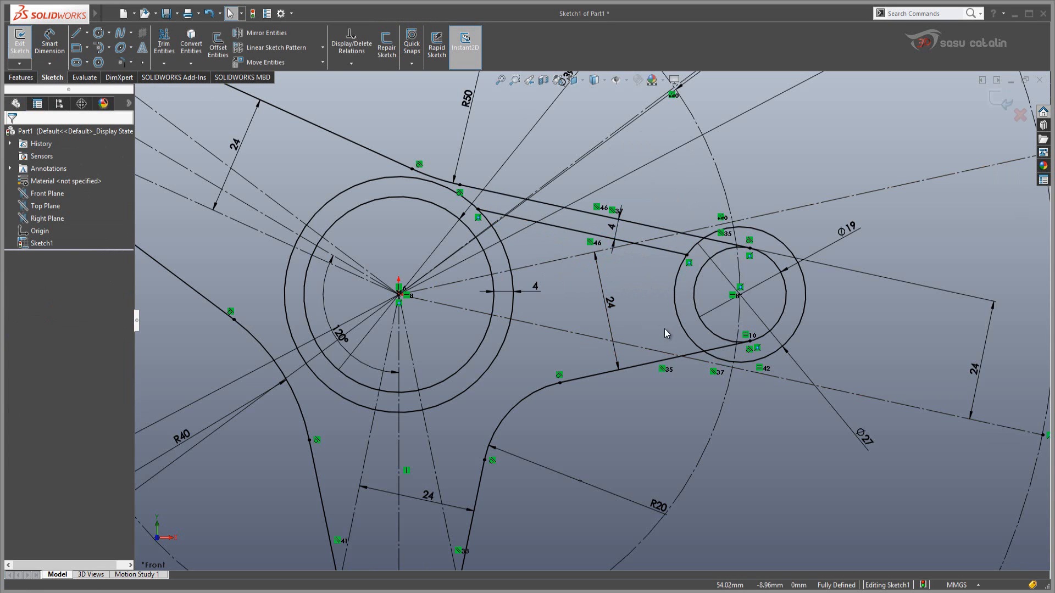
# Sketch the pocket's lower edge as a line about 39.3 mm long from the right arm's 27 mm circle to the outer hub circle
pyautogui.moveTo(926, 239); pyautogui.dragTo(886, 228, button='right')
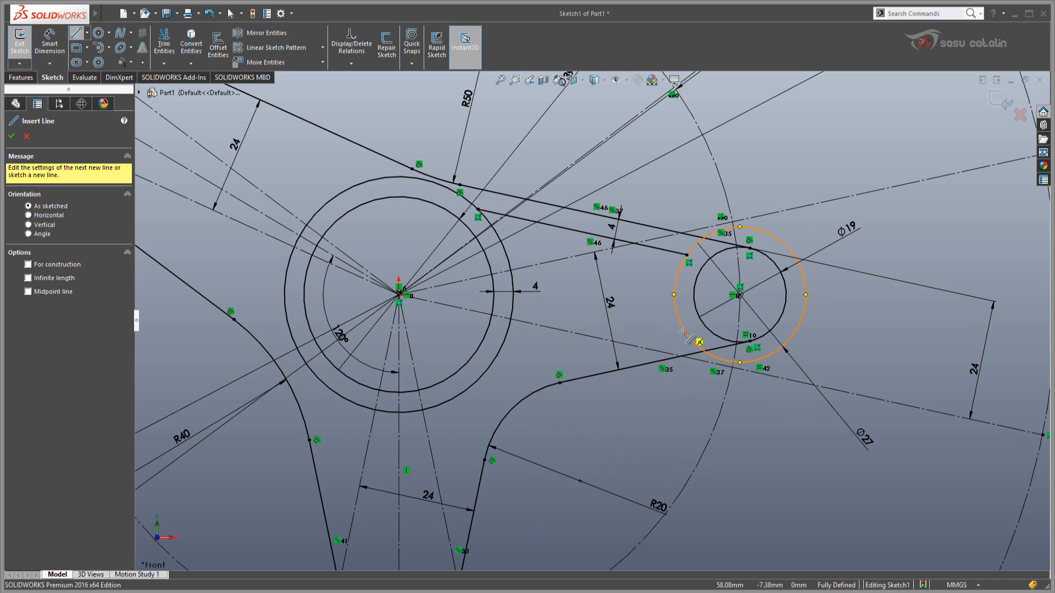
pyautogui.click(760, 359)
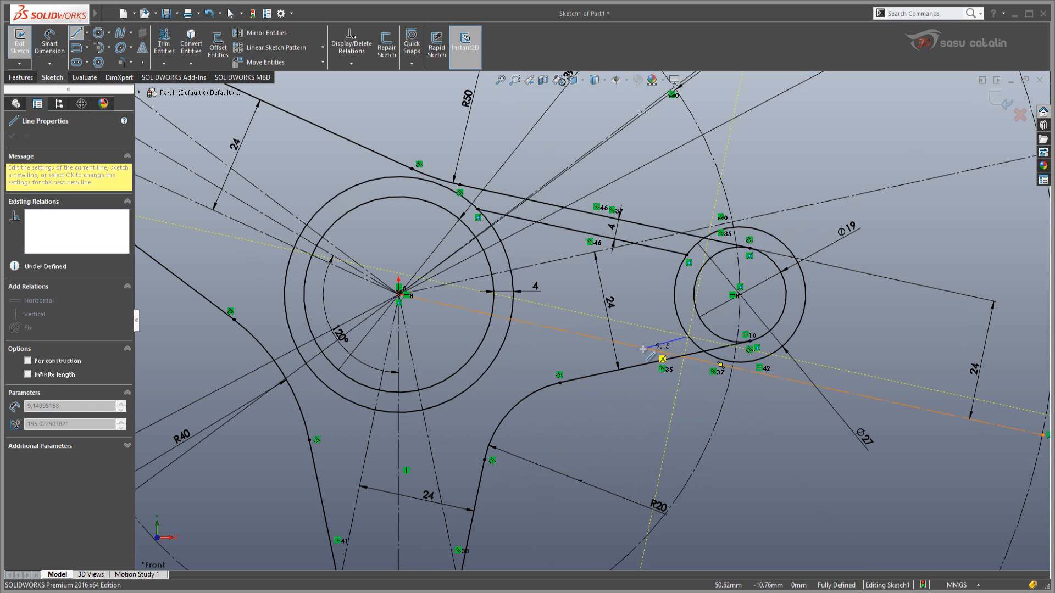
pyautogui.click(498, 355)
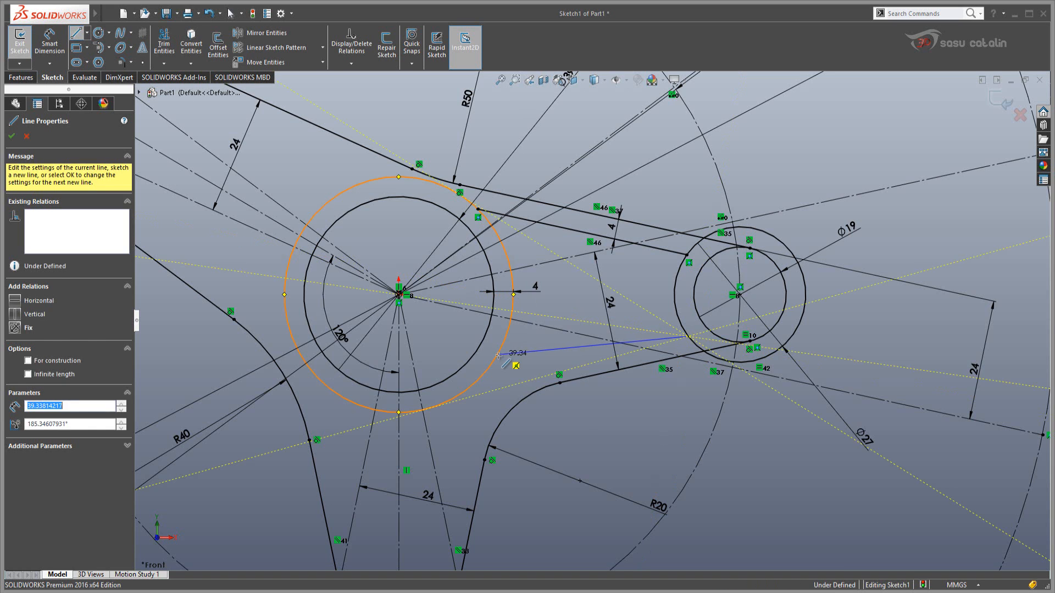
pyautogui.press('Escape')
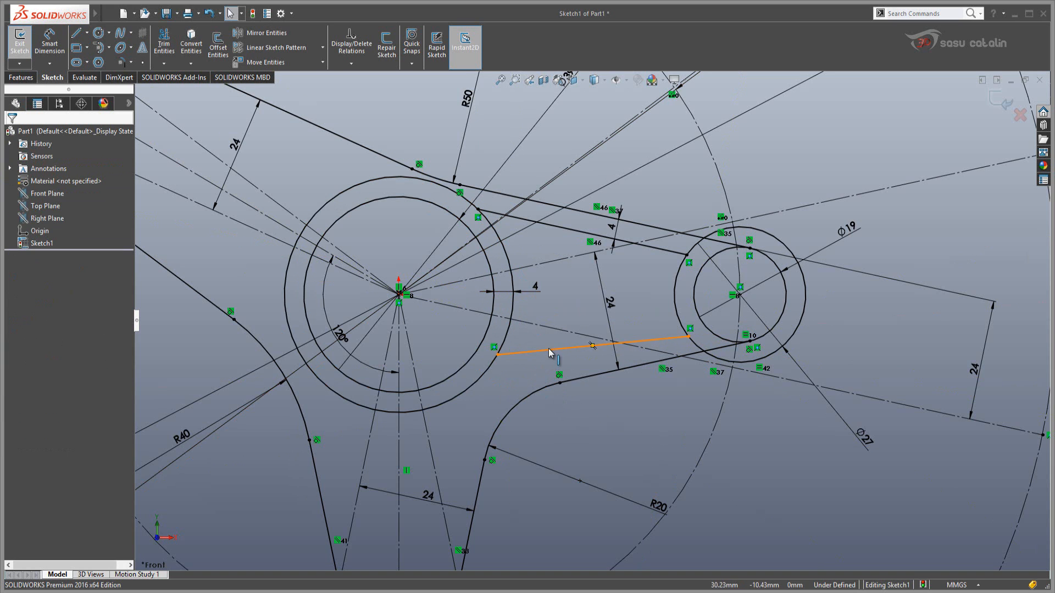
# Make the lower pocket line parallel to the right arm's lower outer edge
pyautogui.click(525, 354)
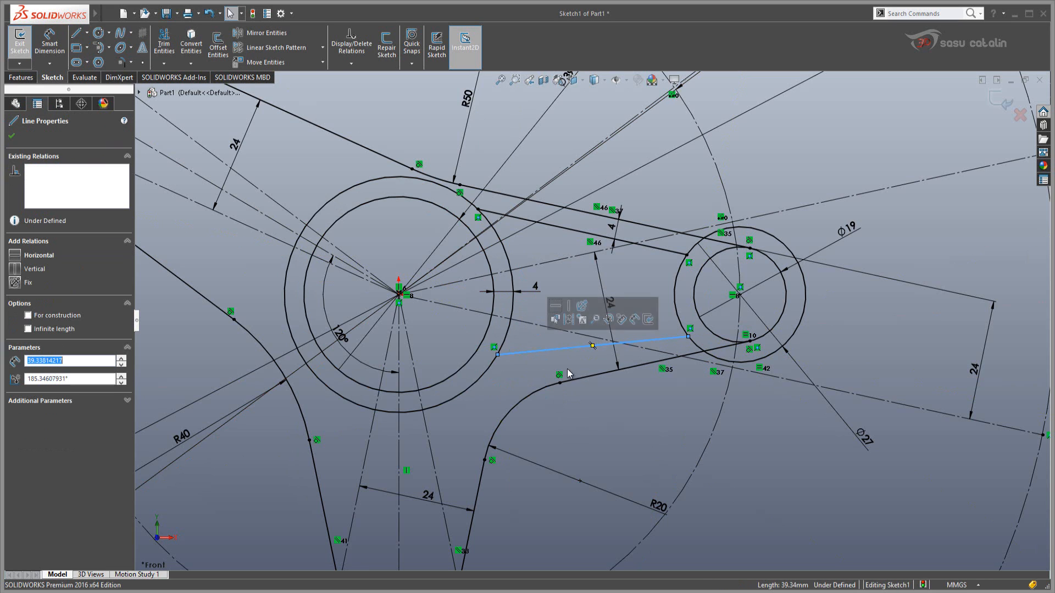
pyautogui.keyDown('ctrl'); pyautogui.click(595, 375); pyautogui.keyUp('ctrl')
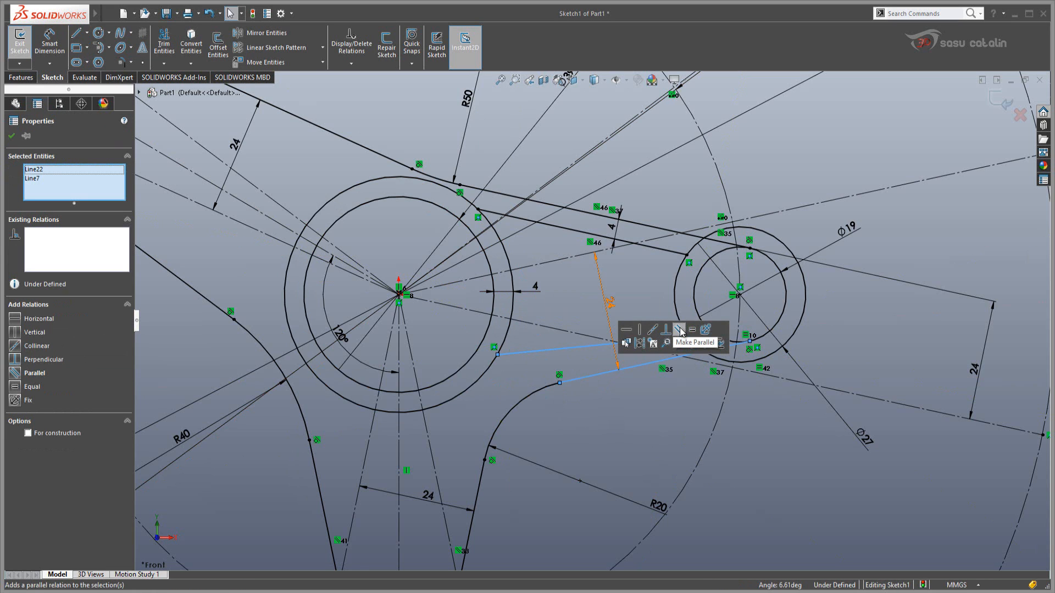
pyautogui.click(680, 330)
pyautogui.click(621, 424)
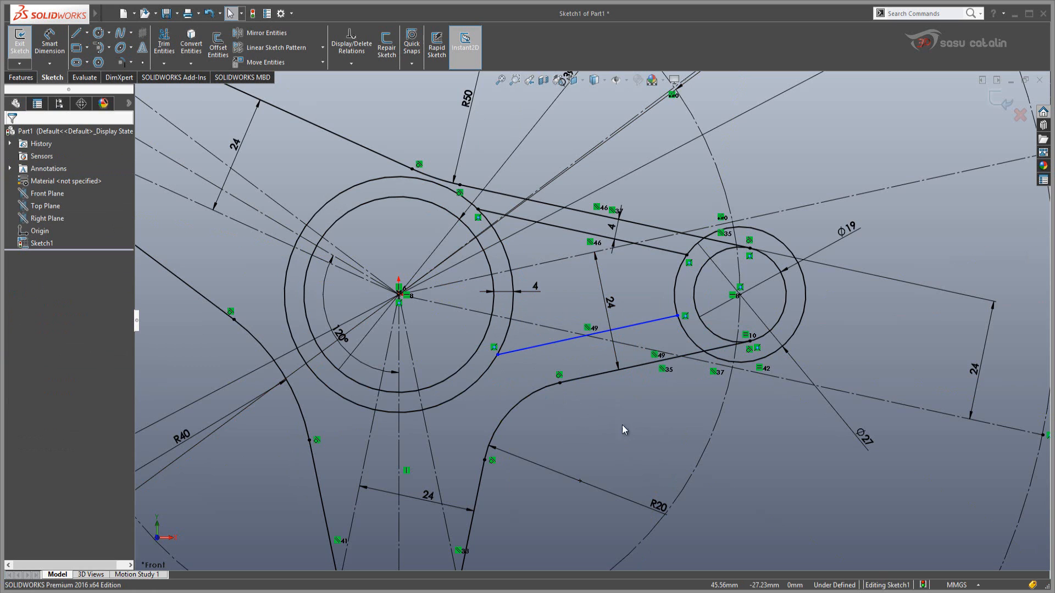
# Dimension the distance between the lower pocket line and the right arm's lower outer edge as 4 mm
pyautogui.moveTo(623, 426); pyautogui.dragTo(620, 384, button='right')
pyautogui.click(573, 338)
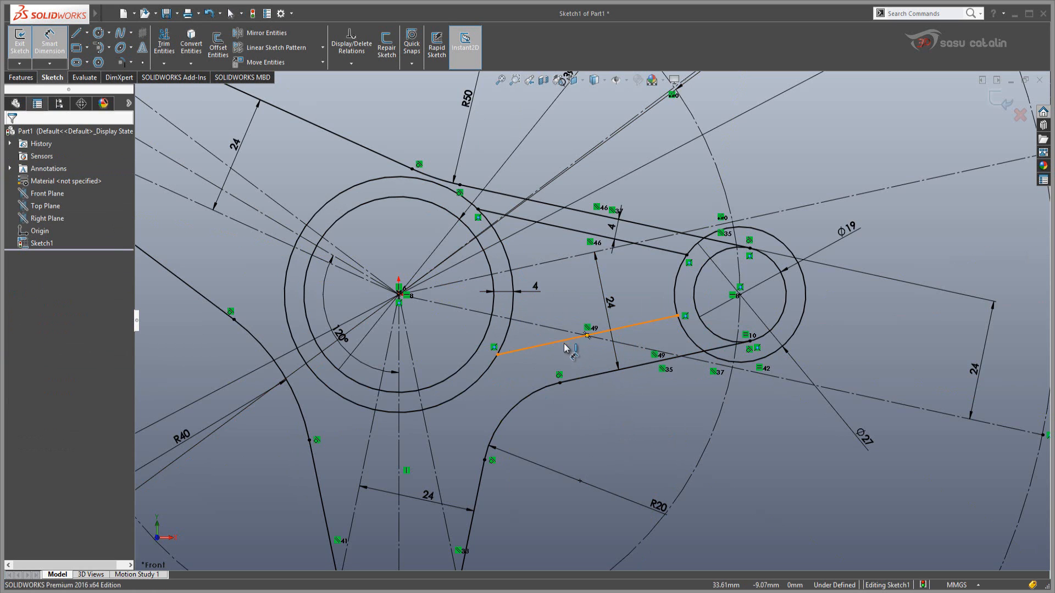
pyautogui.click(584, 379)
pyautogui.click(620, 408)
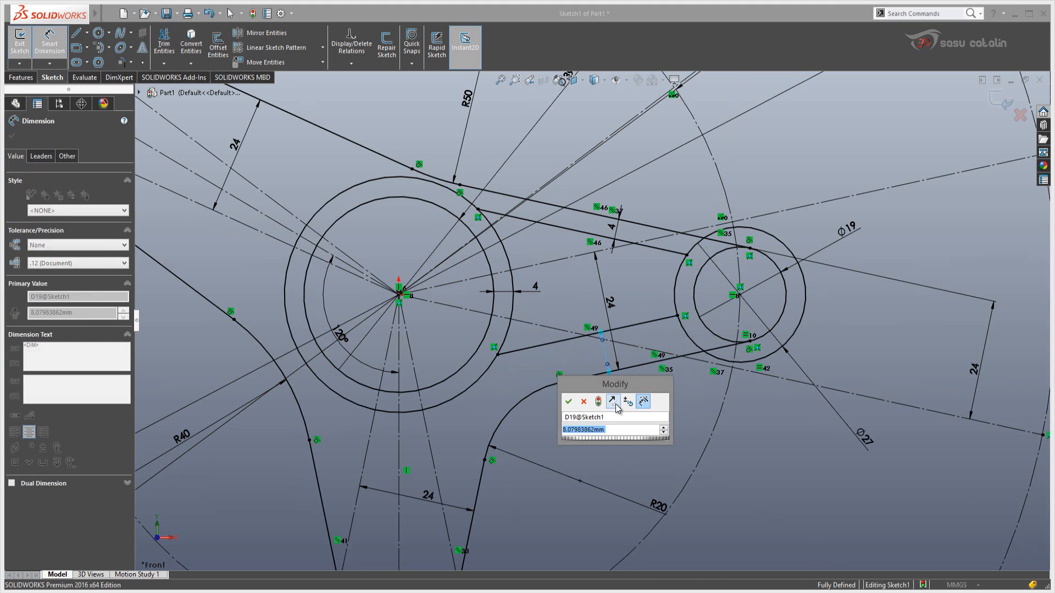
pyautogui.write('4')
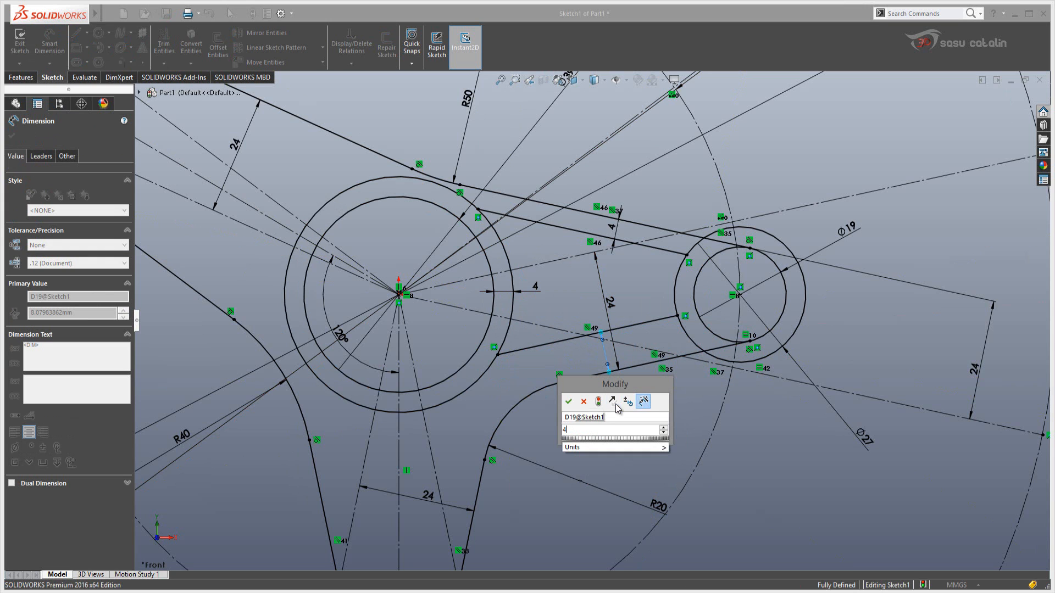
pyautogui.click(571, 403)
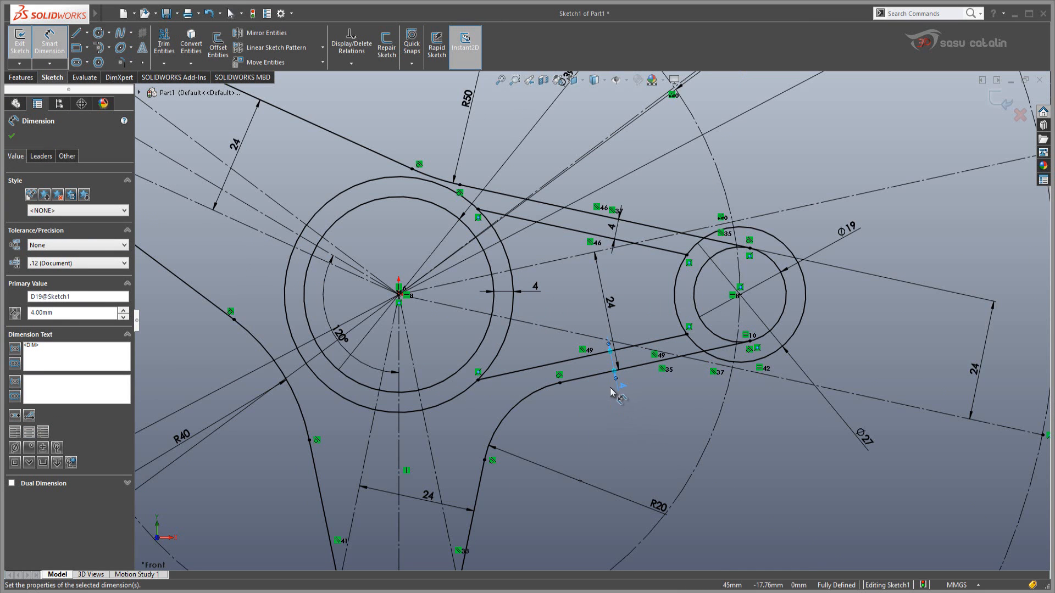
# Compare the right arm's pocket outline near the hub with the reference drawing's front view, and return to SOLIDWORKS
pyautogui.scroll(-5, 478, 327)
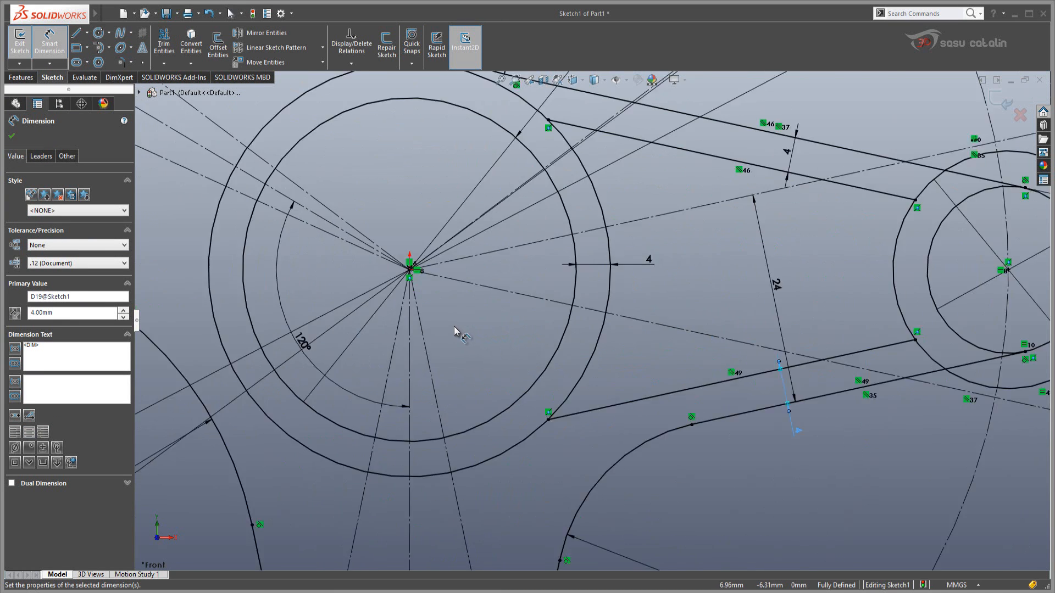
pyautogui.scroll(5, 596, 402)
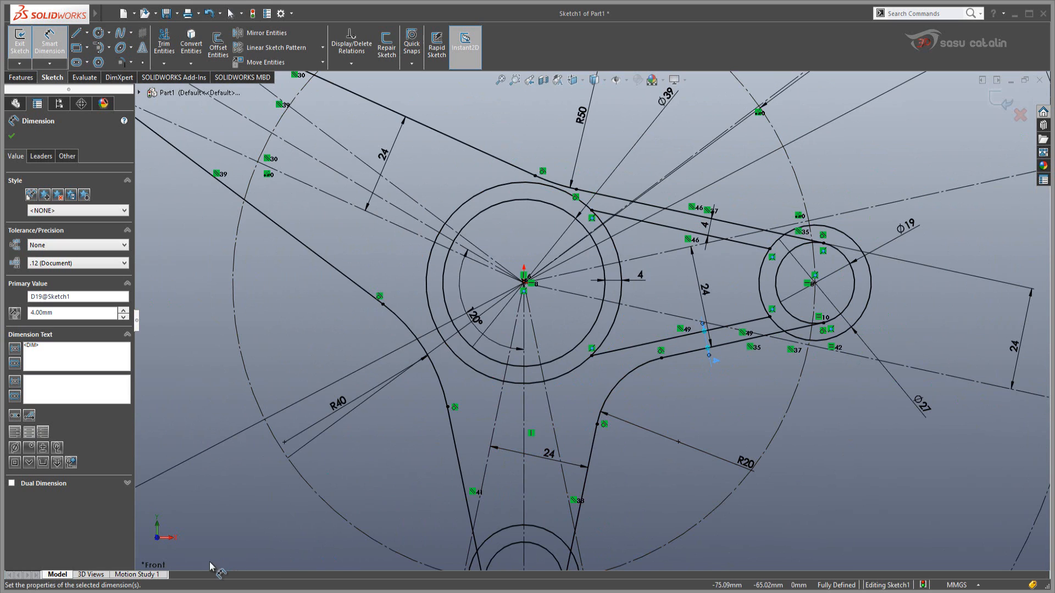
pyautogui.hotkey('alt', 'Tab')
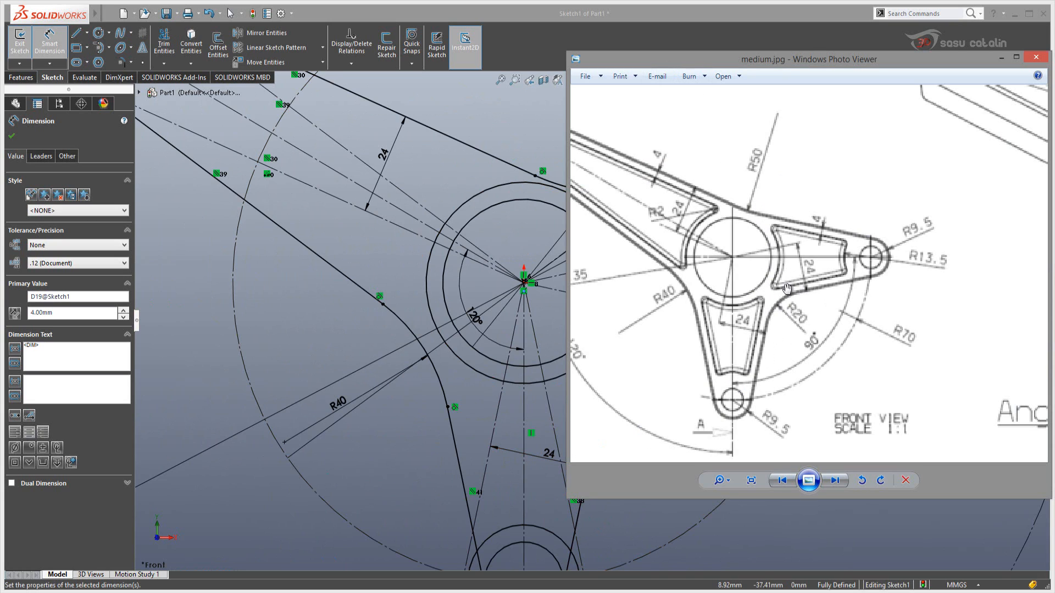
pyautogui.click(671, 15)
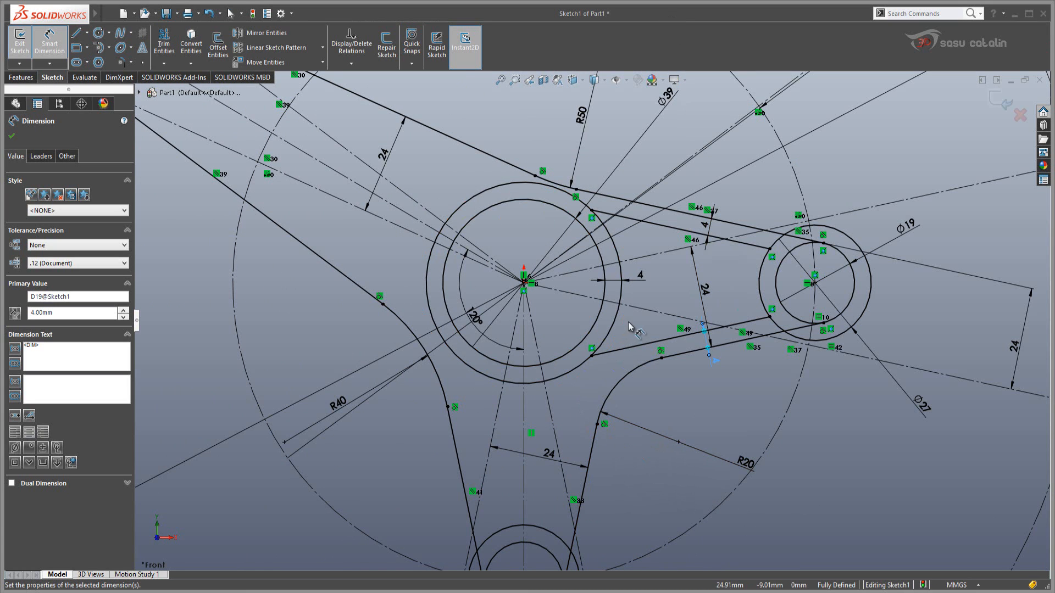
pyautogui.hotkey('alt', 'Tab')
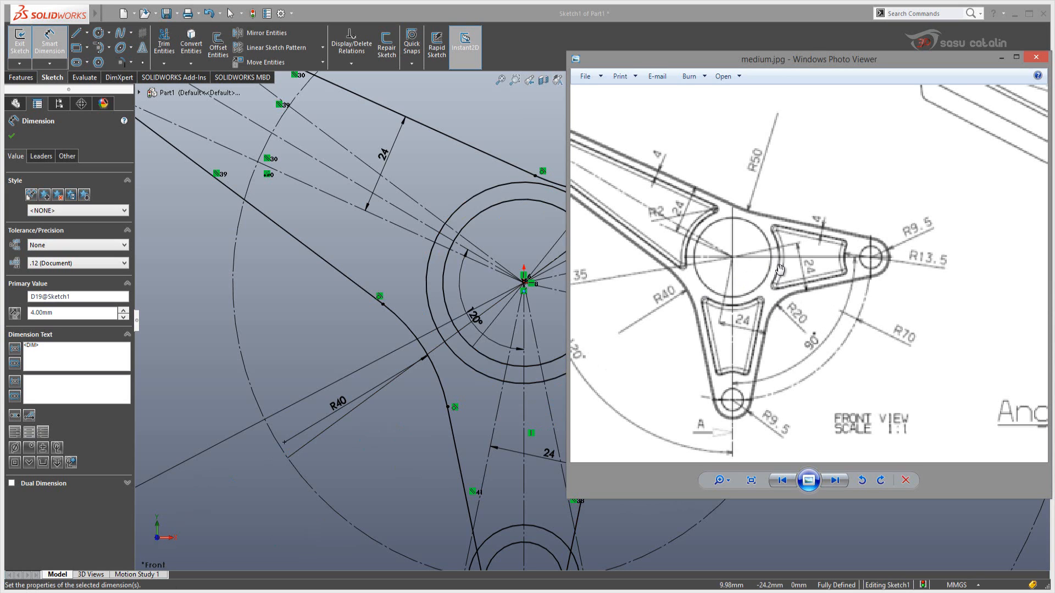
pyautogui.click(606, 16)
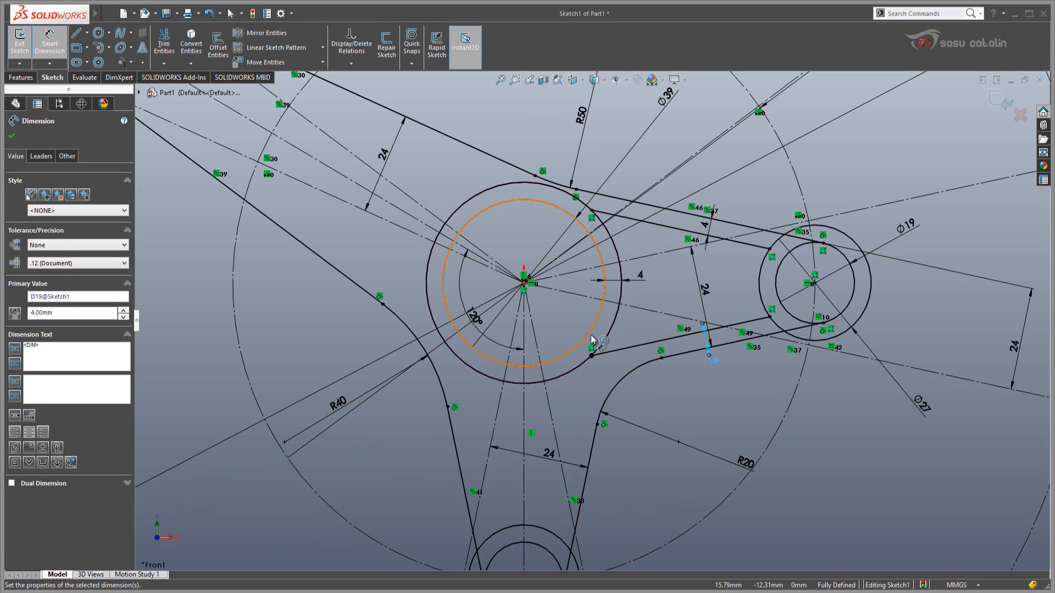
# Sketch the bottom arm's left pocket edge as a line from the arm's 27 mm circle to the outer hub circle
pyautogui.scroll(2, 601, 458)
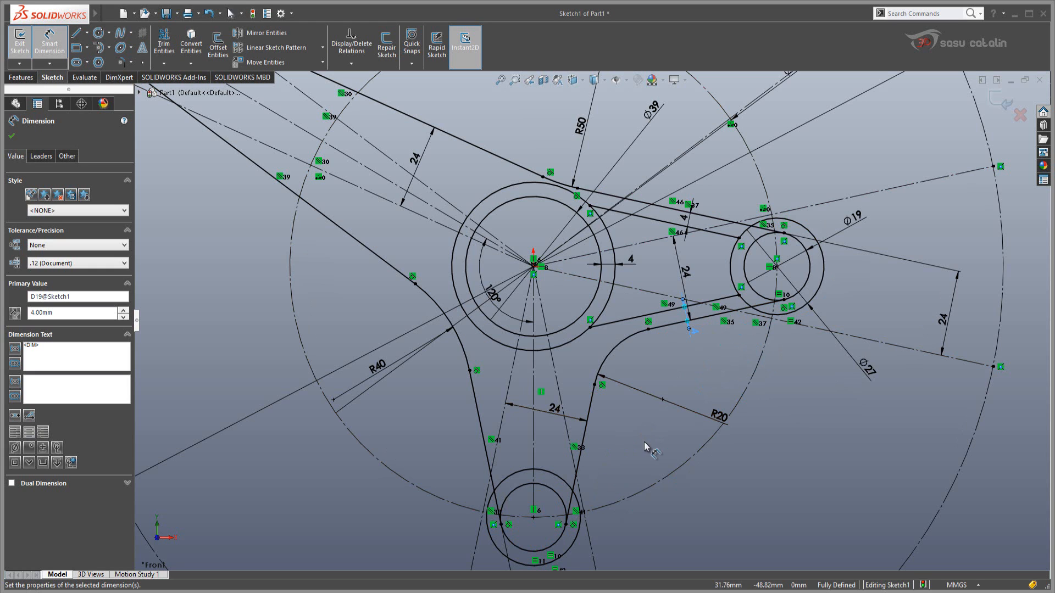
pyautogui.press('Escape')
pyautogui.moveTo(757, 478); pyautogui.dragTo(709, 477, button='right')
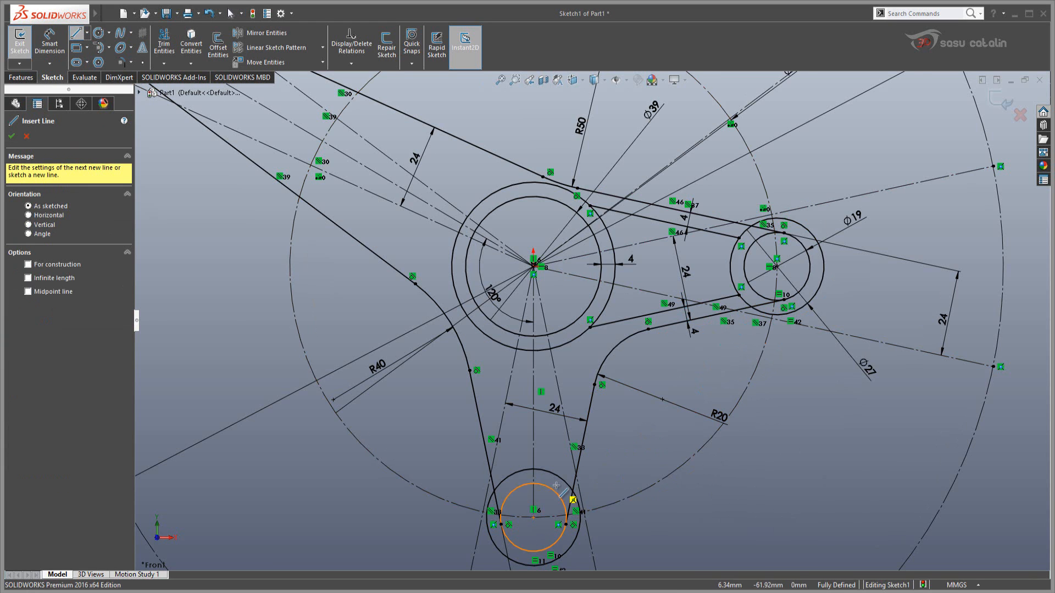
pyautogui.scroll(-2, 558, 484)
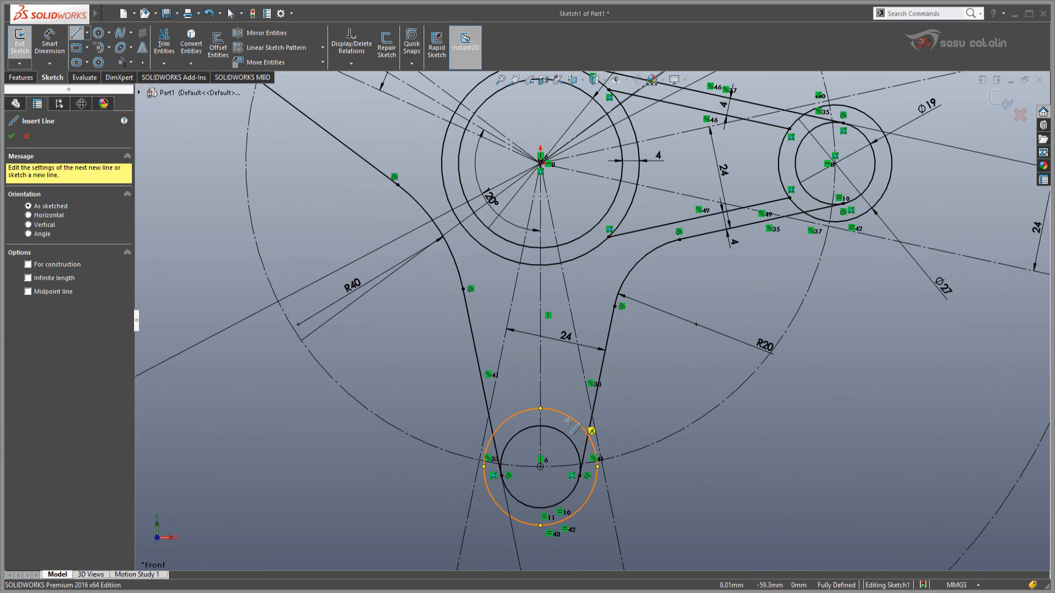
pyautogui.click(515, 415)
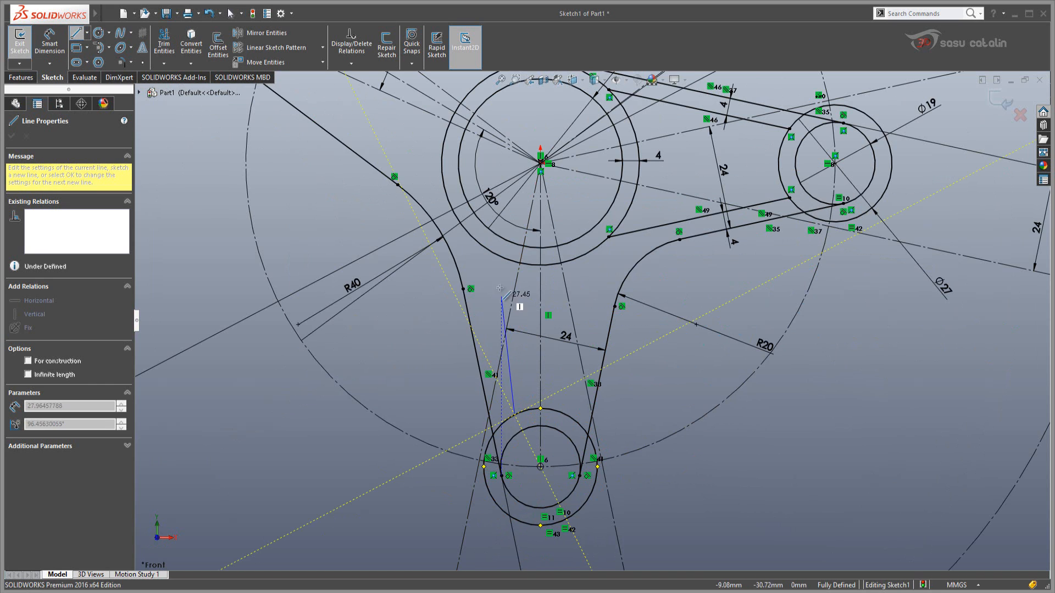
pyautogui.click(489, 251)
pyautogui.press('Escape')
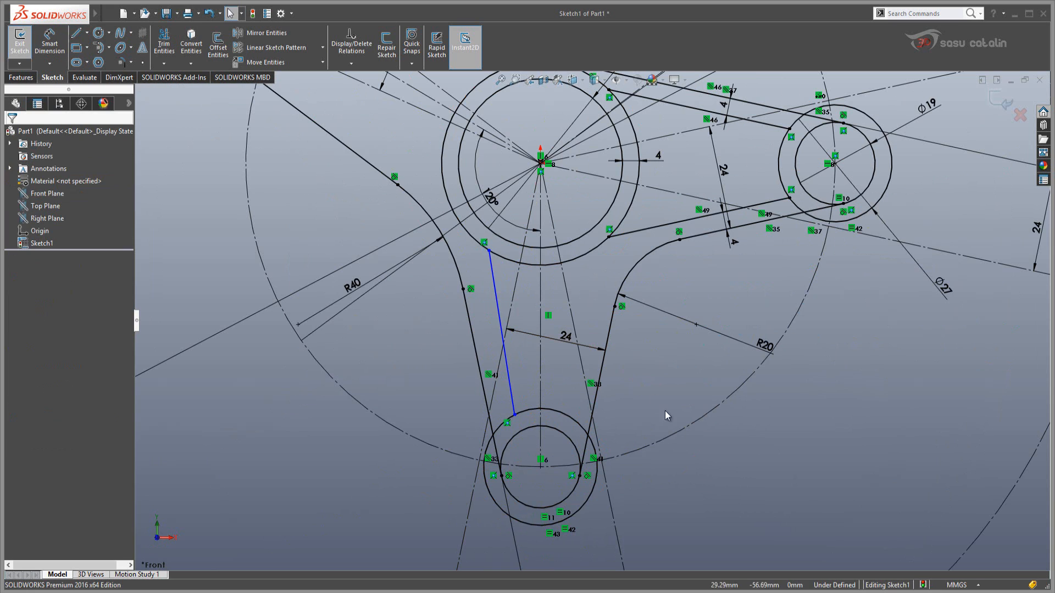
# Sketch the bottom arm's right pocket edge as a line about 37.7 mm long from the 27 mm circle to the outer hub circle
pyautogui.moveTo(688, 375); pyautogui.dragTo(657, 372, button='right')
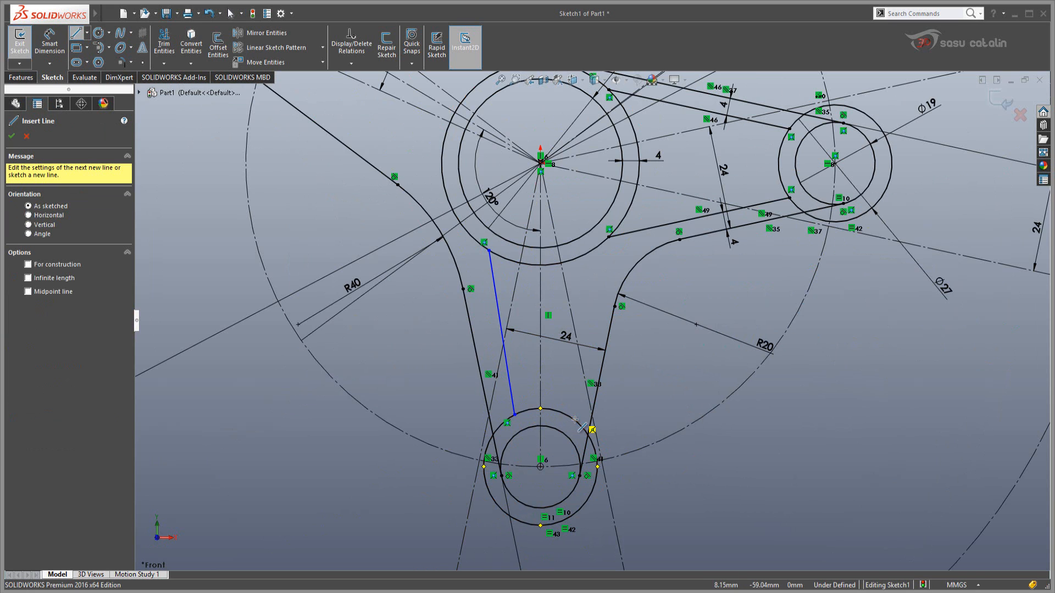
pyautogui.click(591, 430)
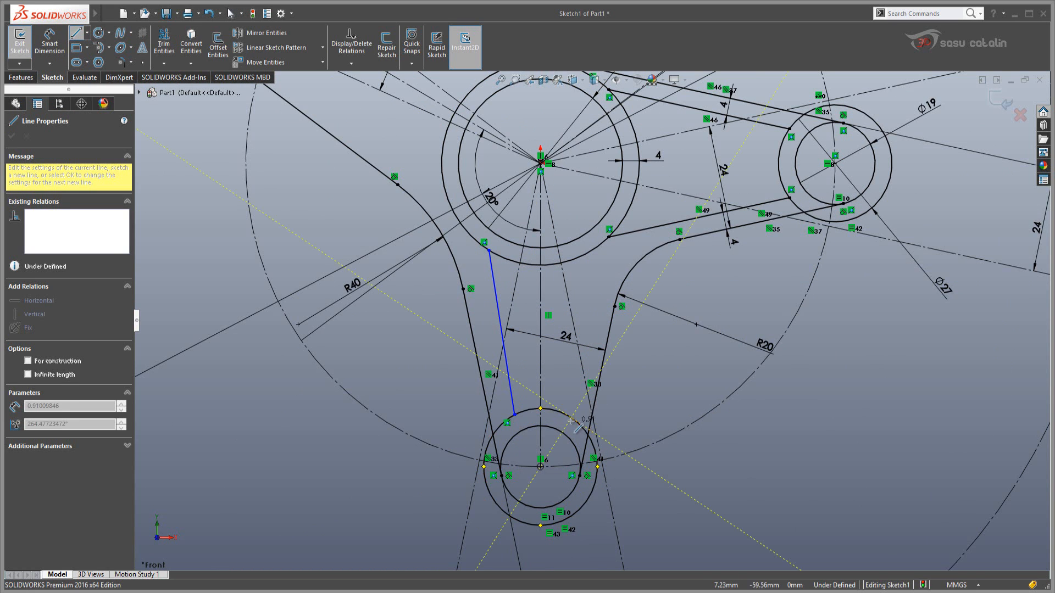
pyautogui.click(584, 255)
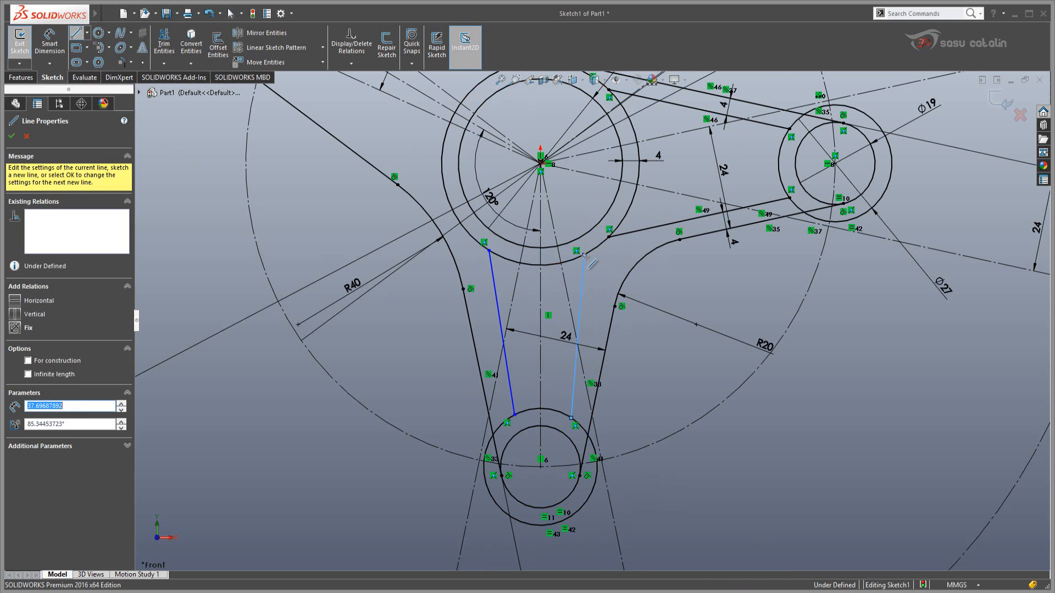
pyautogui.press('Escape')
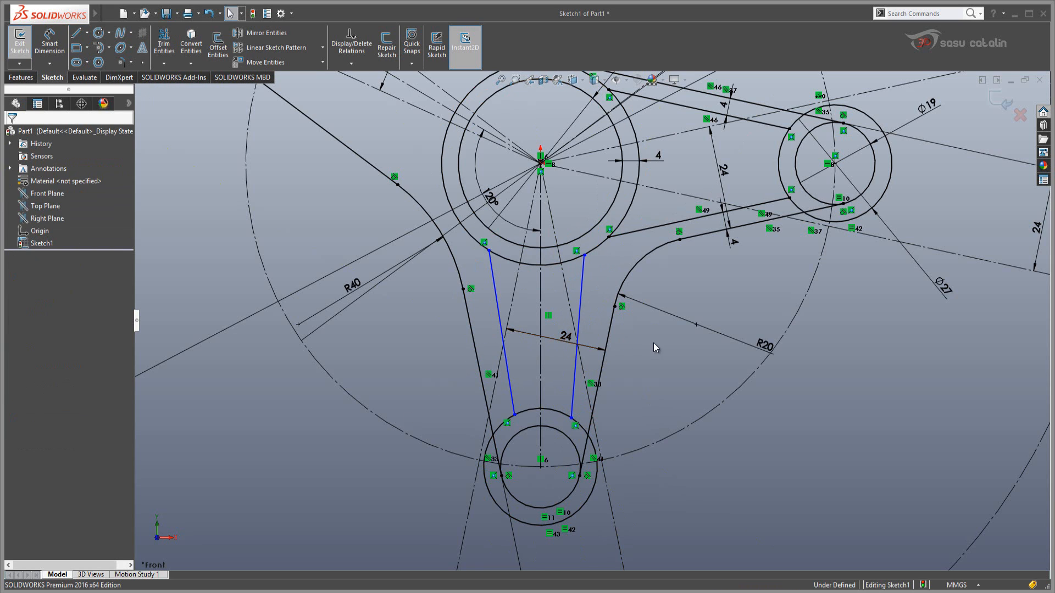
# Make each of the bottom arm's two pocket lines parallel to the neighbouring straight outer edge of the arm
pyautogui.click(580, 318)
pyautogui.keyDown('ctrl'); pyautogui.click(610, 333); pyautogui.keyUp('ctrl')
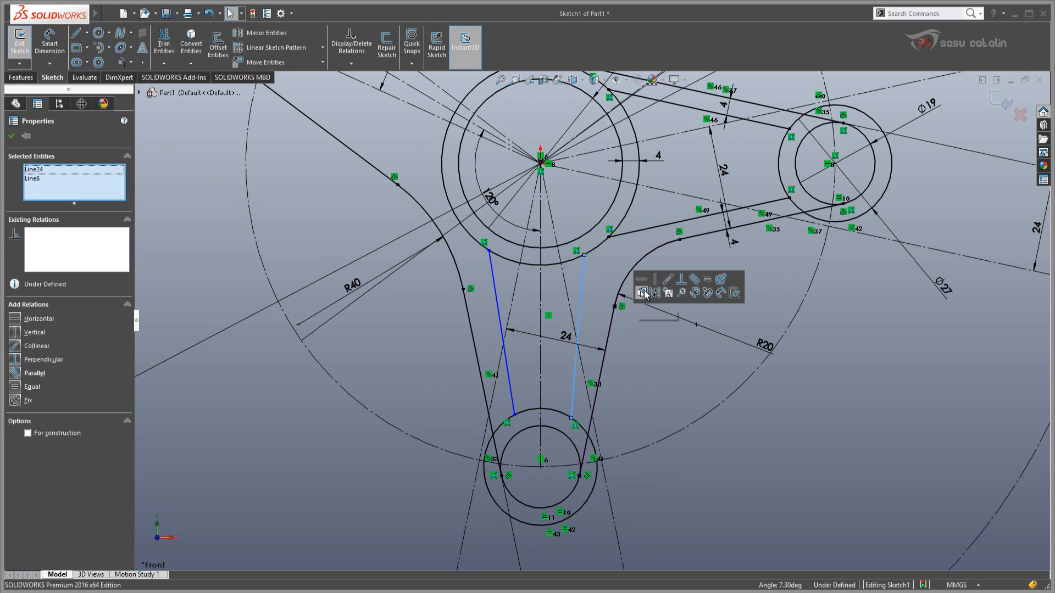
pyautogui.click(695, 284)
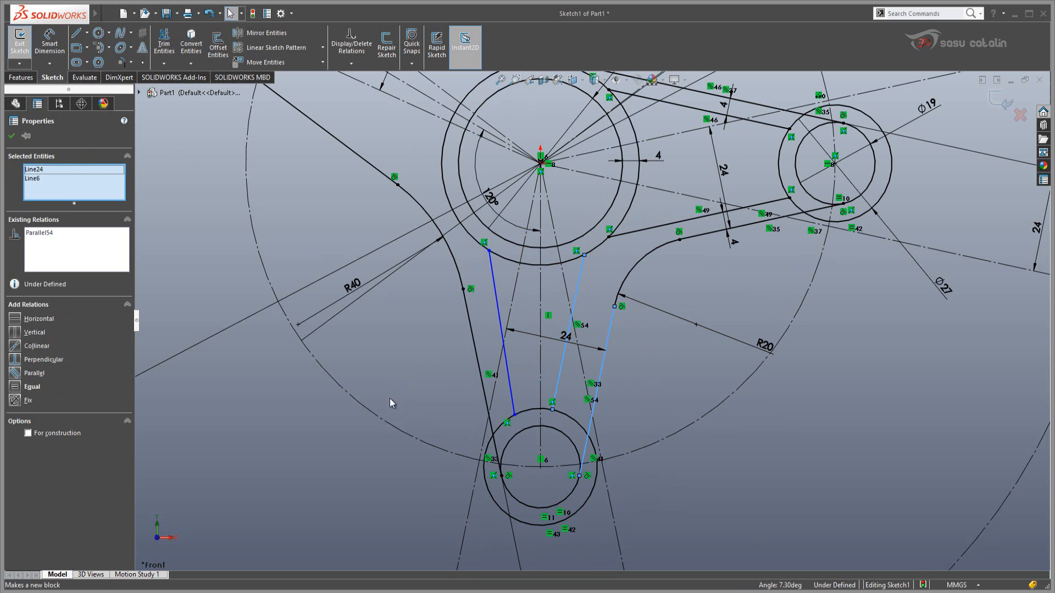
pyautogui.click(367, 485)
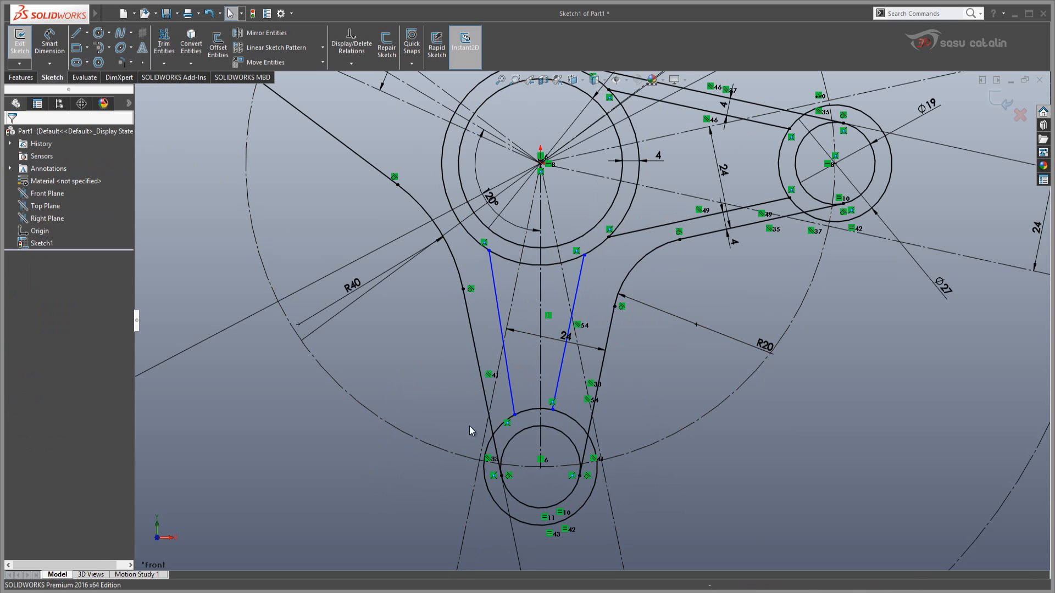
pyautogui.click(510, 379)
pyautogui.keyDown('ctrl'); pyautogui.click(473, 342); pyautogui.keyUp('ctrl')
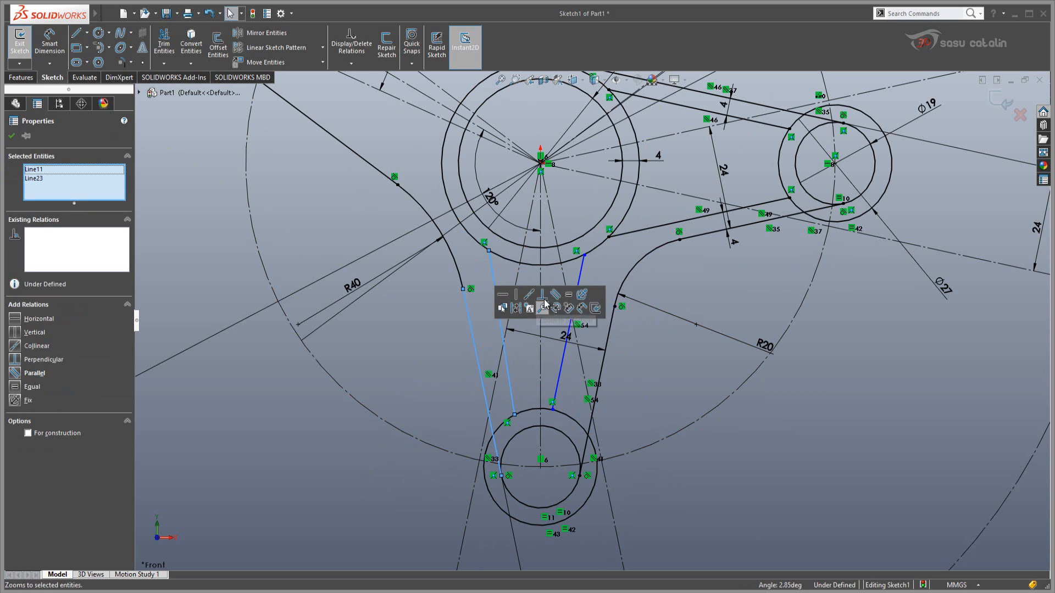
pyautogui.click(555, 296)
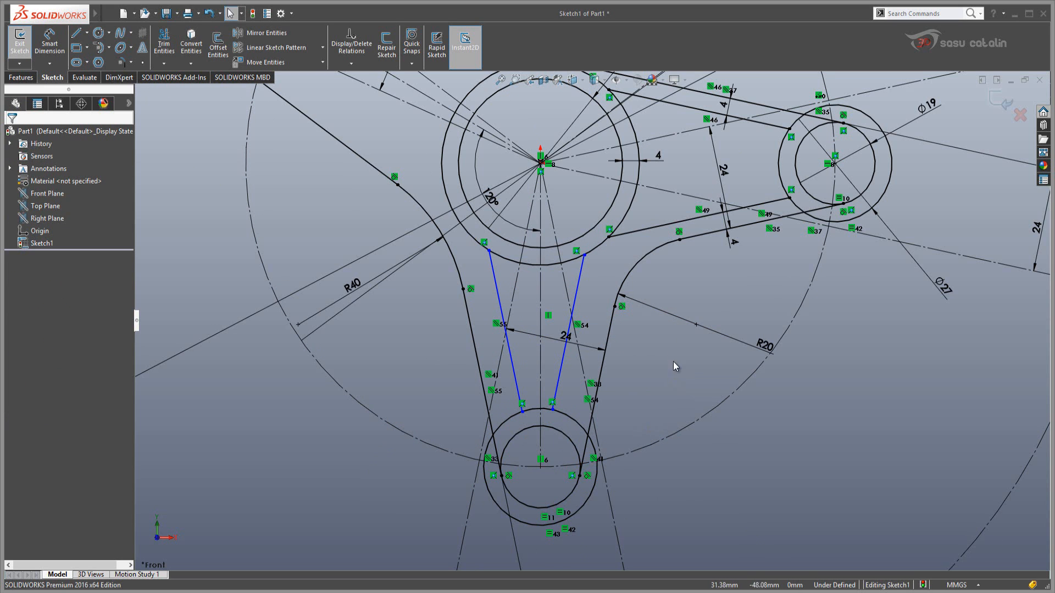
# Dimension the distance between the bottom arm's right pocket line and its right outer edge as 4 mm
pyautogui.press('d')
pyautogui.click(577, 311)
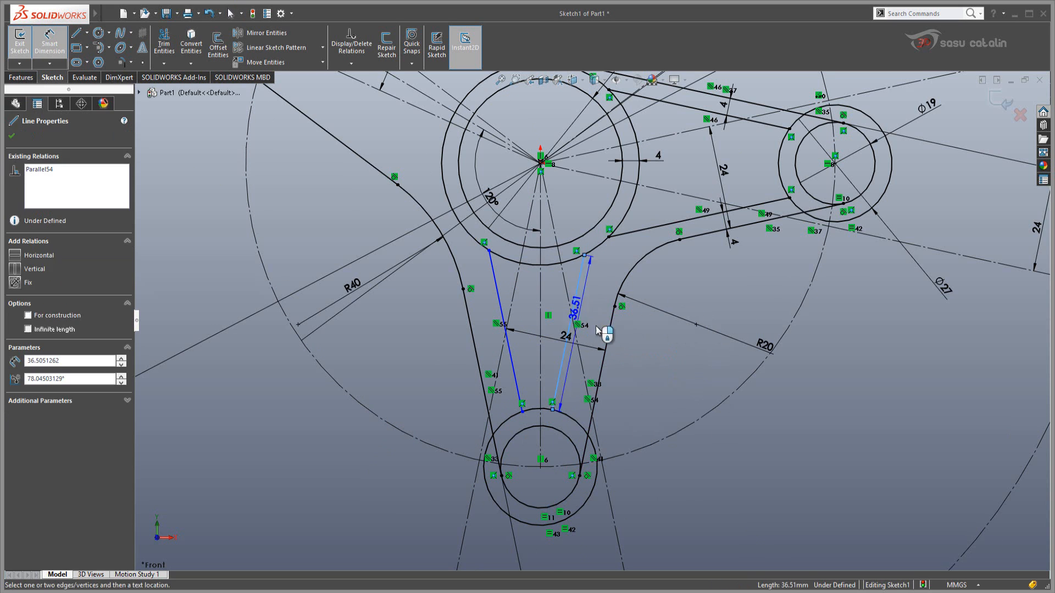
pyautogui.click(604, 341)
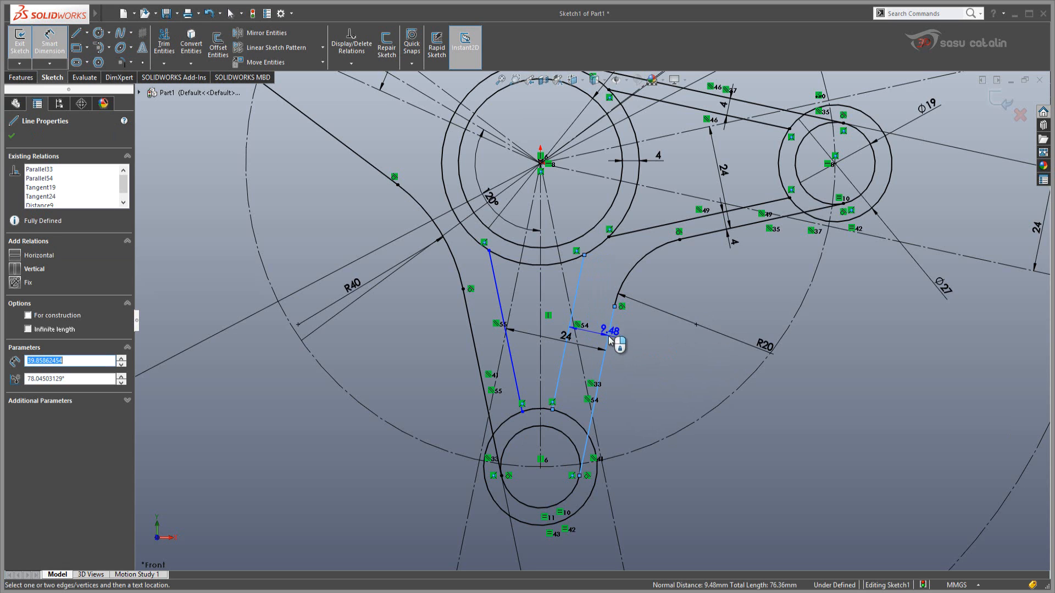
pyautogui.click(594, 311)
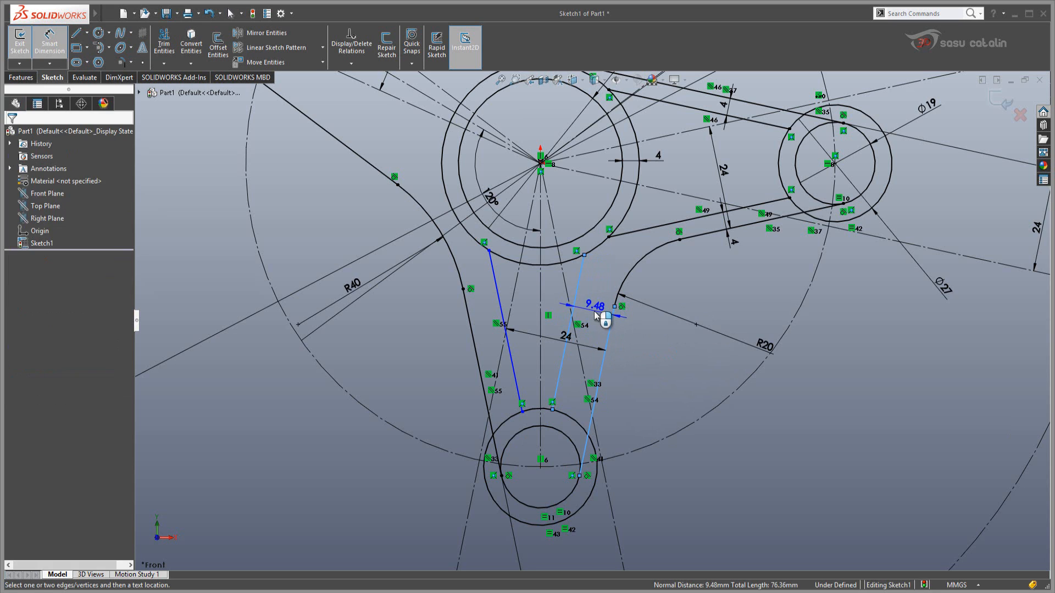
pyautogui.press('Return')
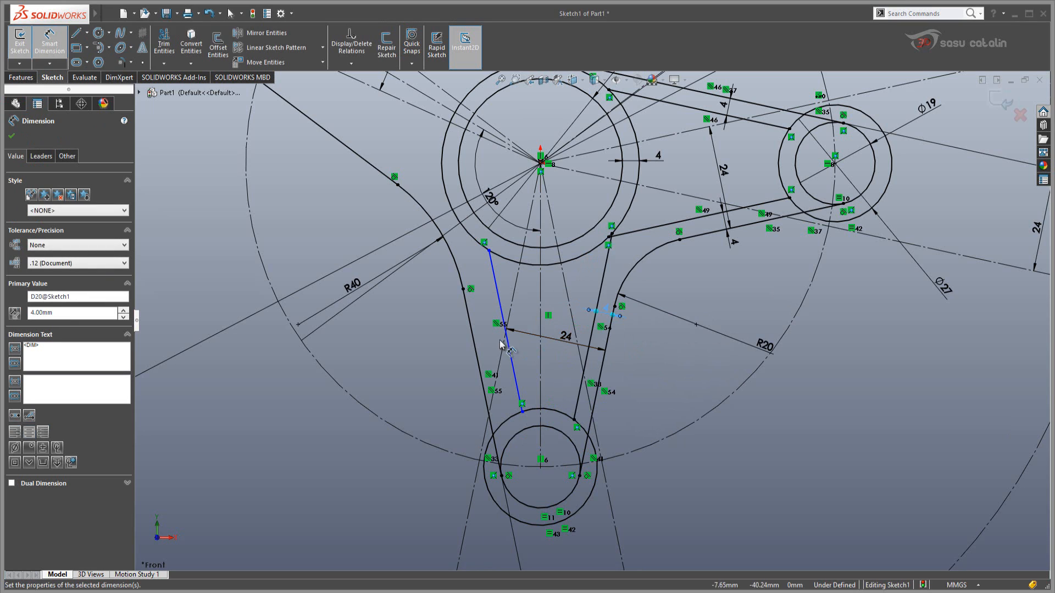
# Dimension the distance between the bottom arm's left pocket line and its left outer edge as 4 mm
pyautogui.click(403, 369)
pyautogui.click(474, 343)
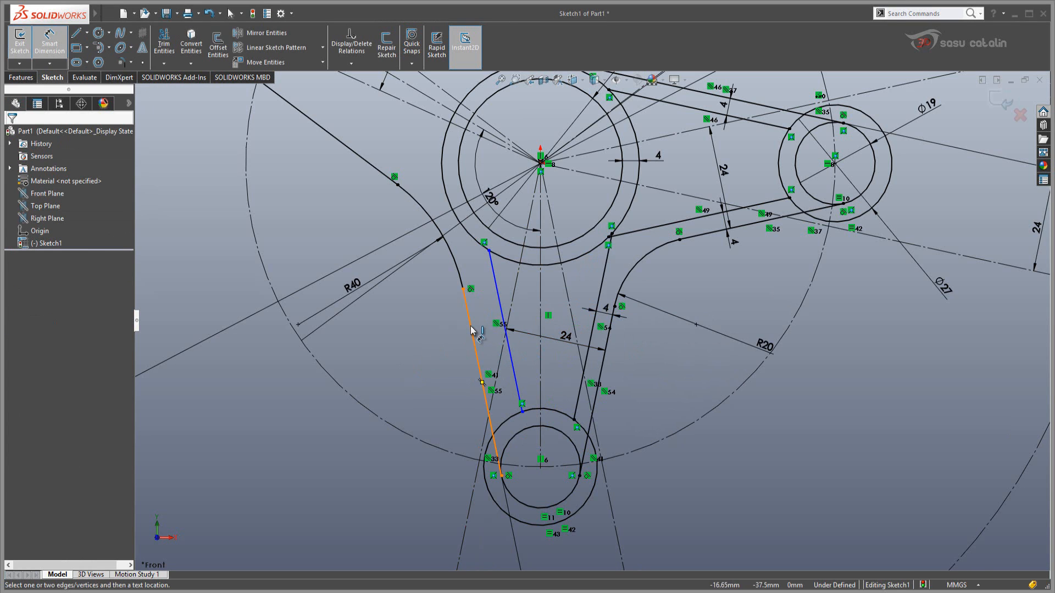
pyautogui.click(502, 303)
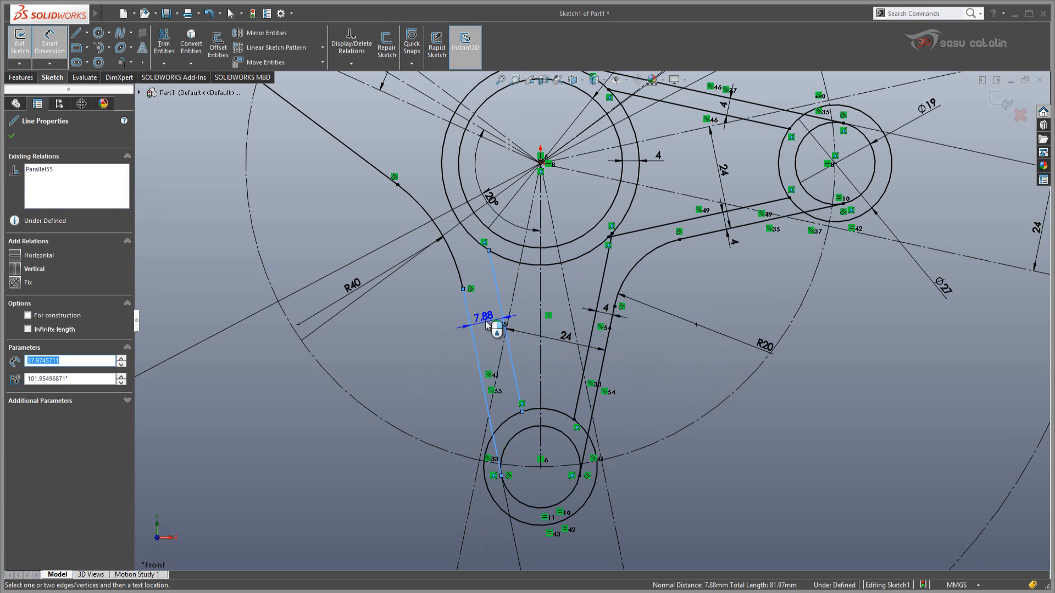
pyautogui.click(488, 318)
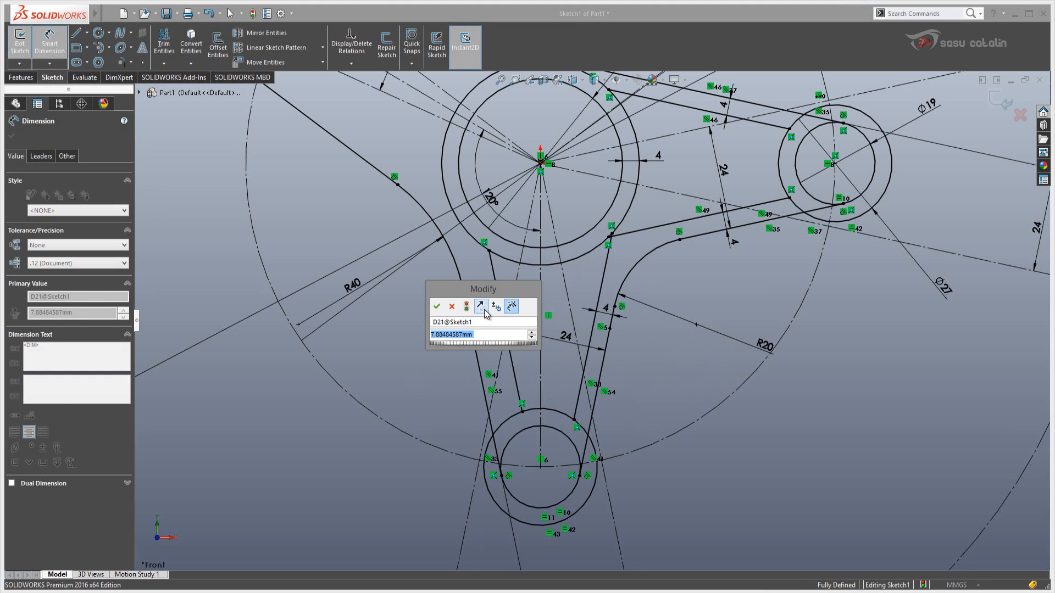
pyautogui.write('4')
pyautogui.press('Return')
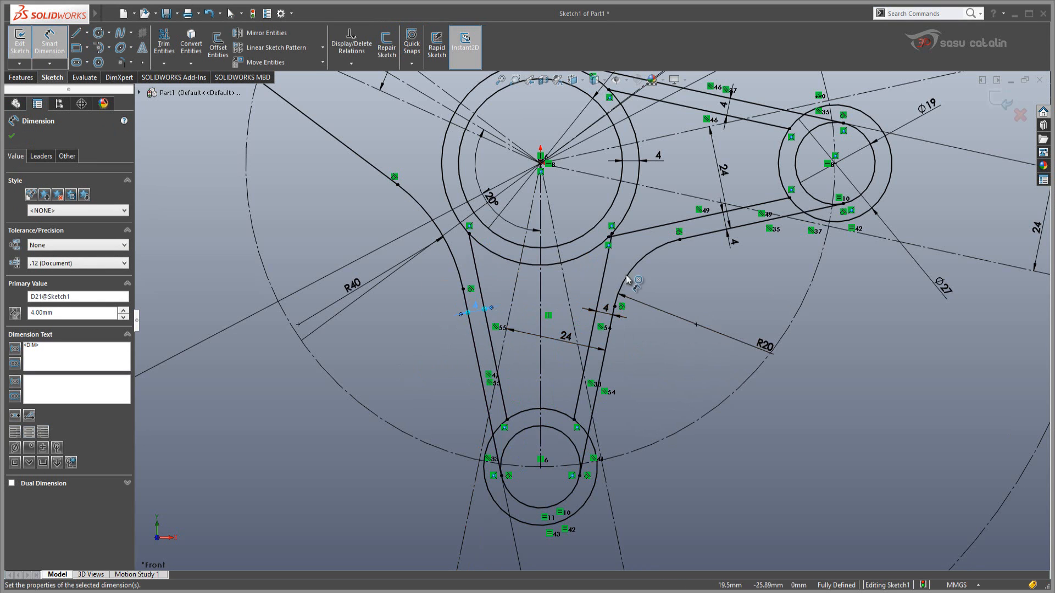
pyautogui.press('Escape')
# Sketch the long upper-left arm's upper pocket edge as a line from the outer hub circle to the arm's 27 mm end circle
pyautogui.scroll(5, 467, 278)
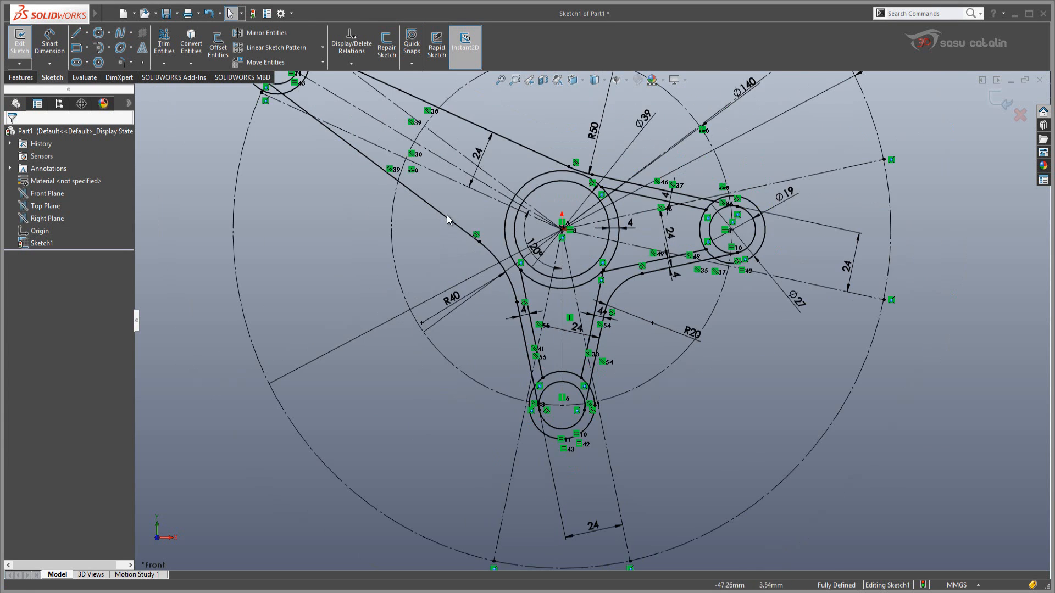
pyautogui.scroll(4, 456, 188)
pyautogui.scroll(-2, 588, 248)
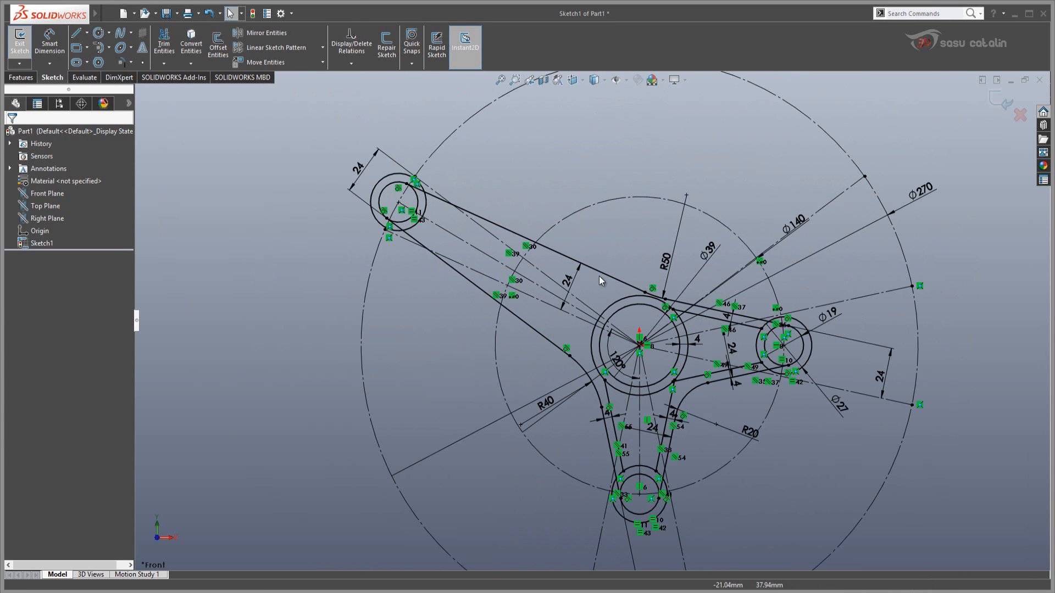
pyautogui.moveTo(604, 238)
pyautogui.mouseDown(button='right')
pyautogui.moveTo(588, 233)
pyautogui.moveTo(599, 247)
pyautogui.mouseUp(button='right')
pyautogui.scroll(-2, 603, 246)
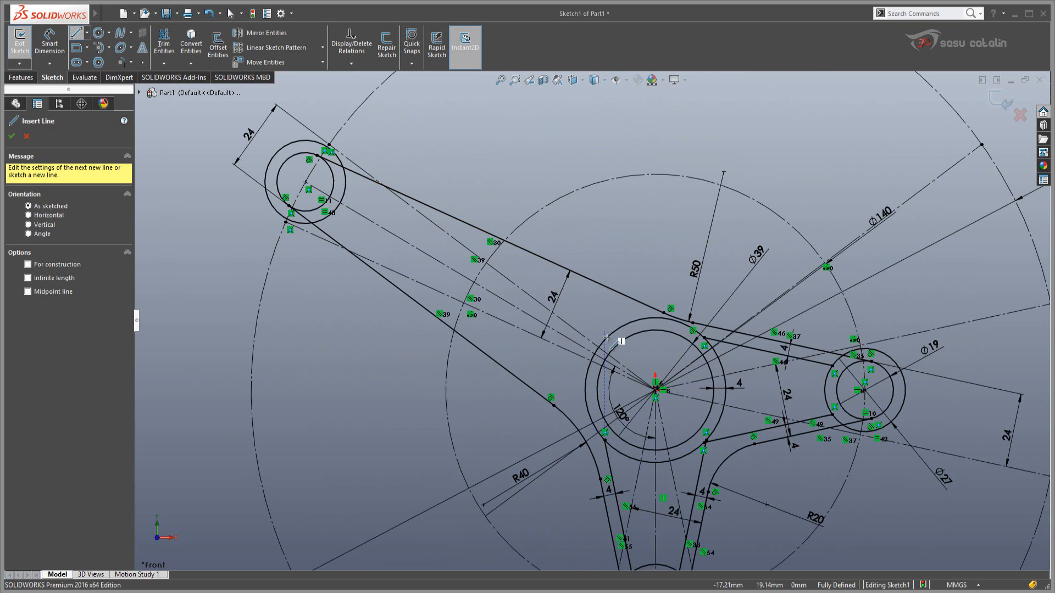
pyautogui.click(620, 331)
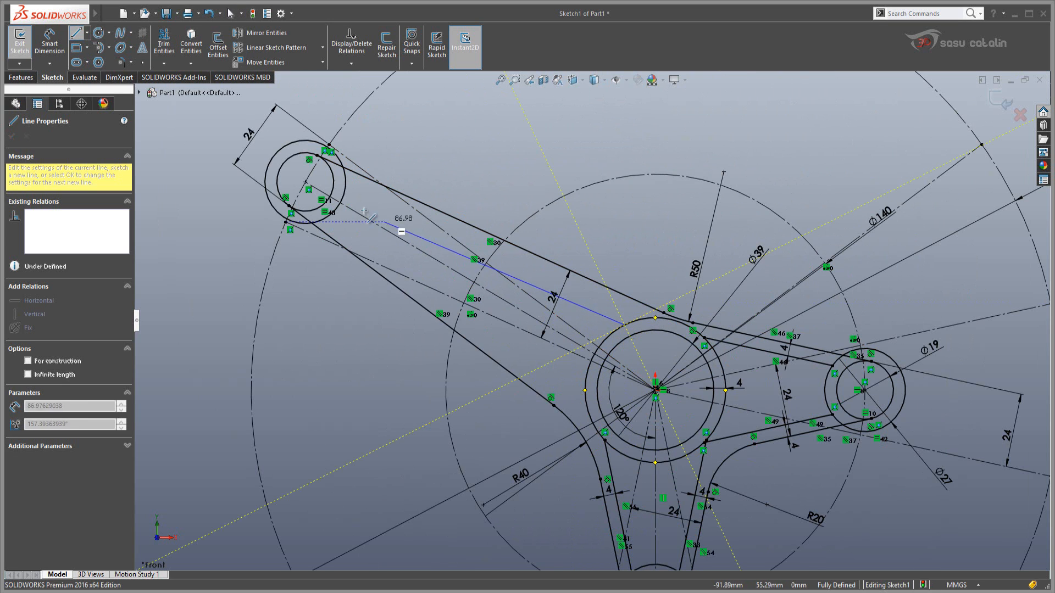
pyautogui.click(346, 188)
pyautogui.press('Escape')
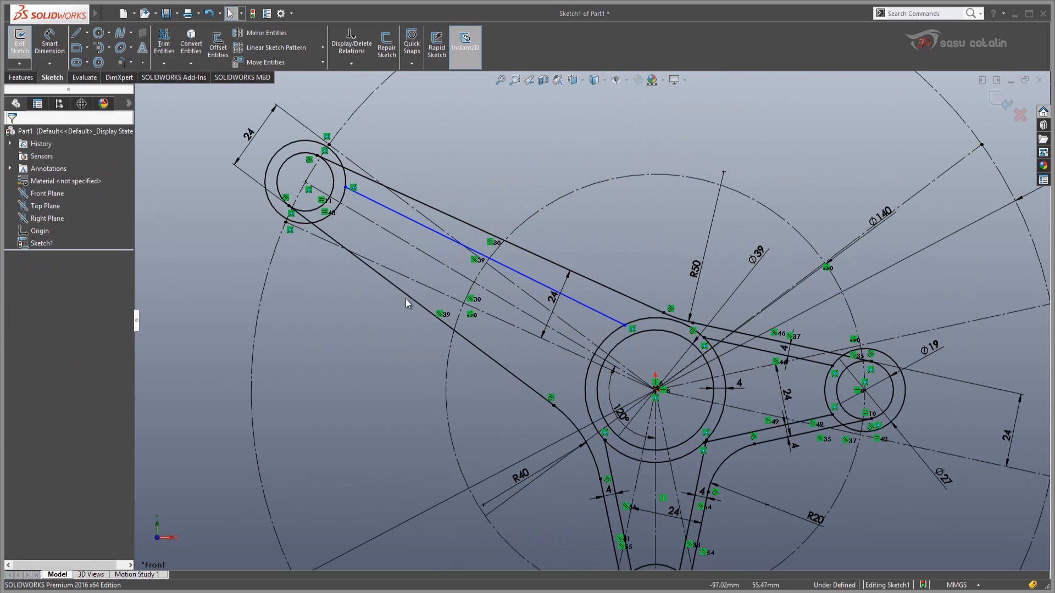
pyautogui.moveTo(405, 388); pyautogui.dragTo(377, 380, button='right')
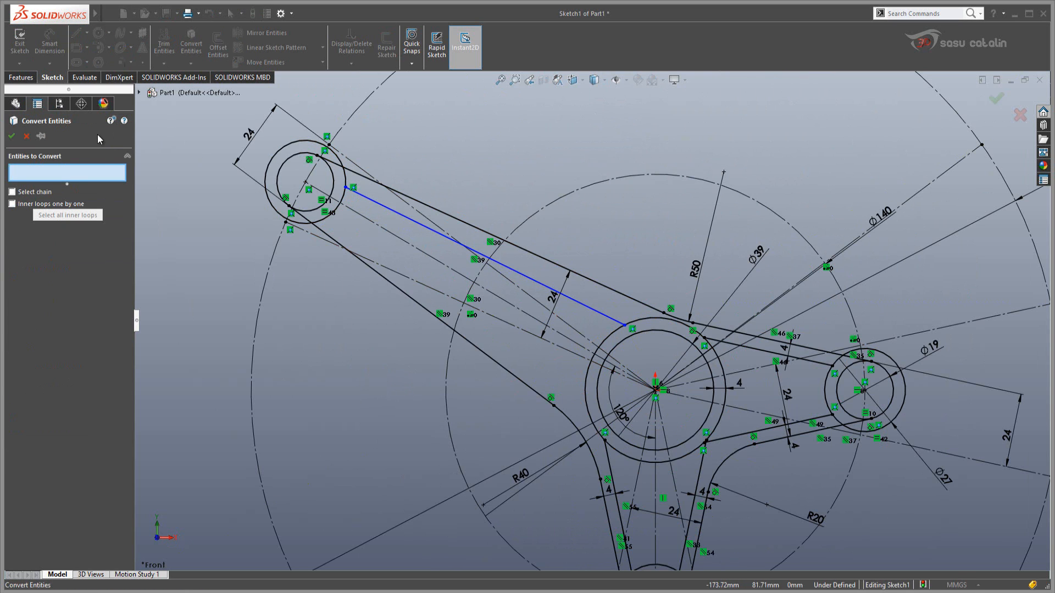
pyautogui.press('Escape')
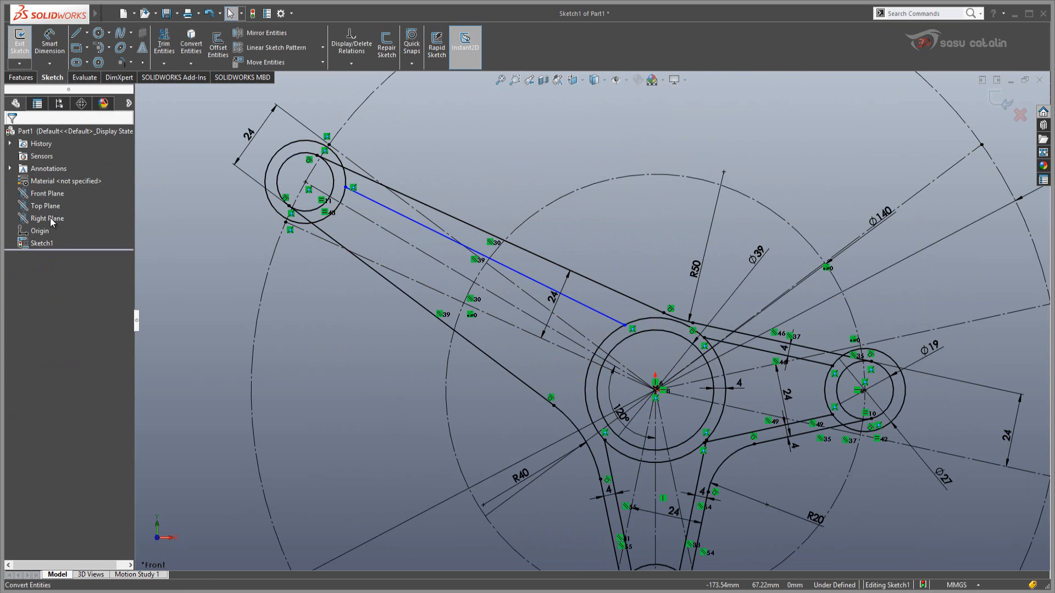
pyautogui.click(55, 195)
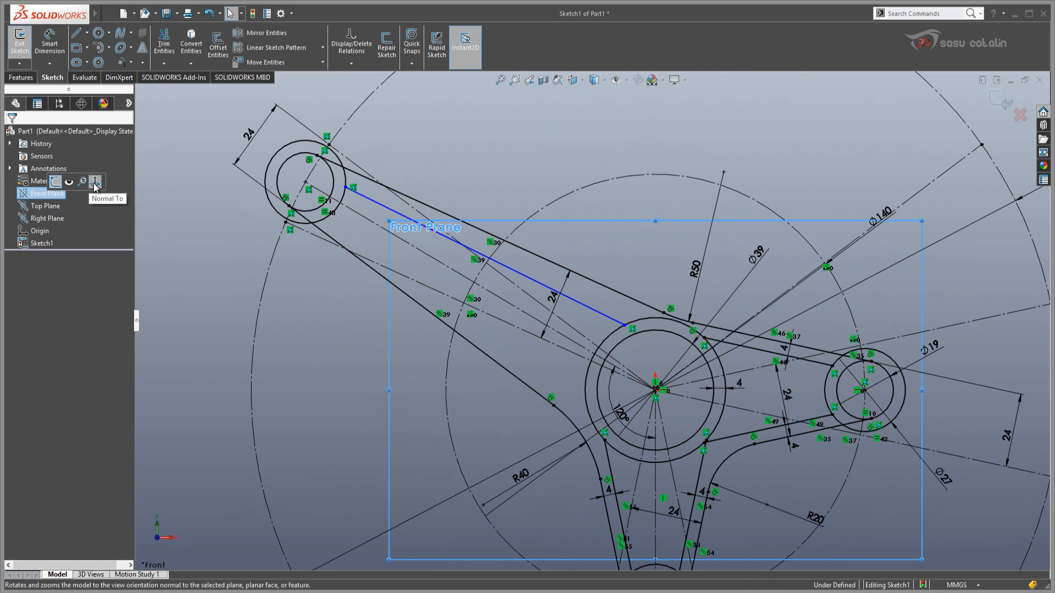
pyautogui.click(82, 182)
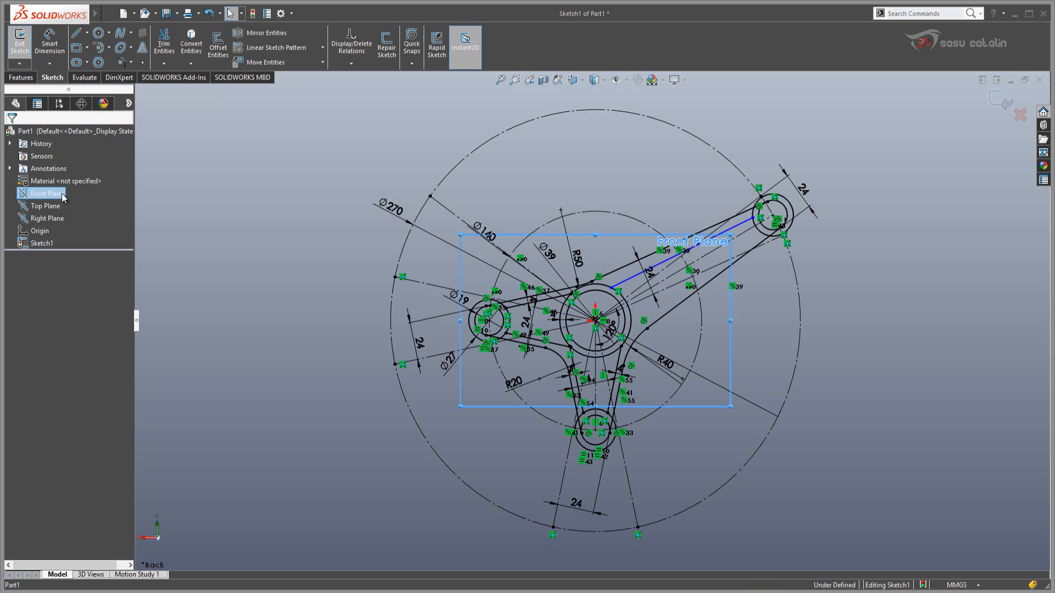
pyautogui.click(45, 206)
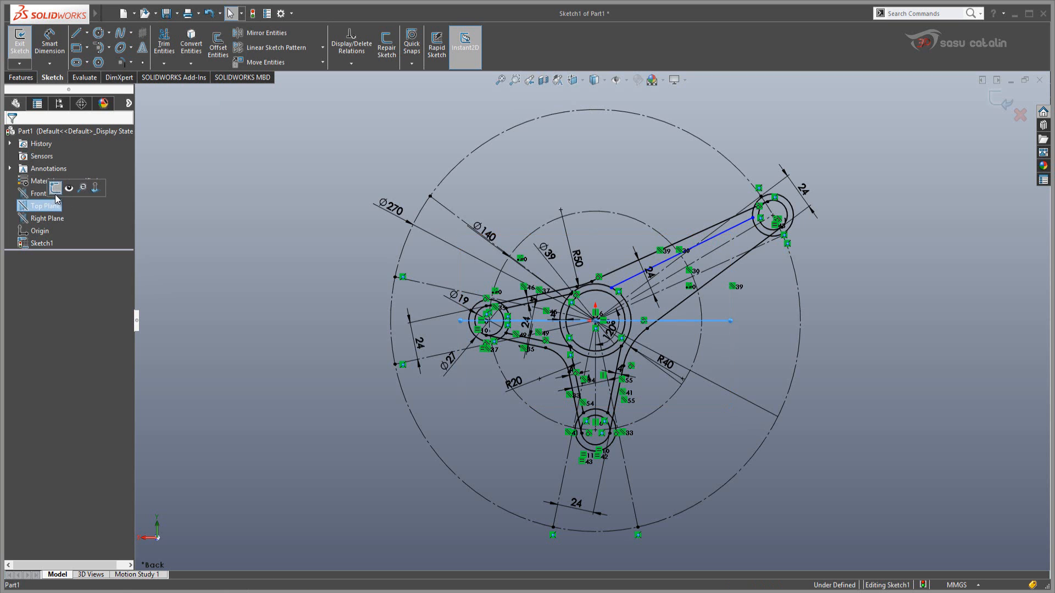
pyautogui.click(40, 197)
pyautogui.click(88, 180)
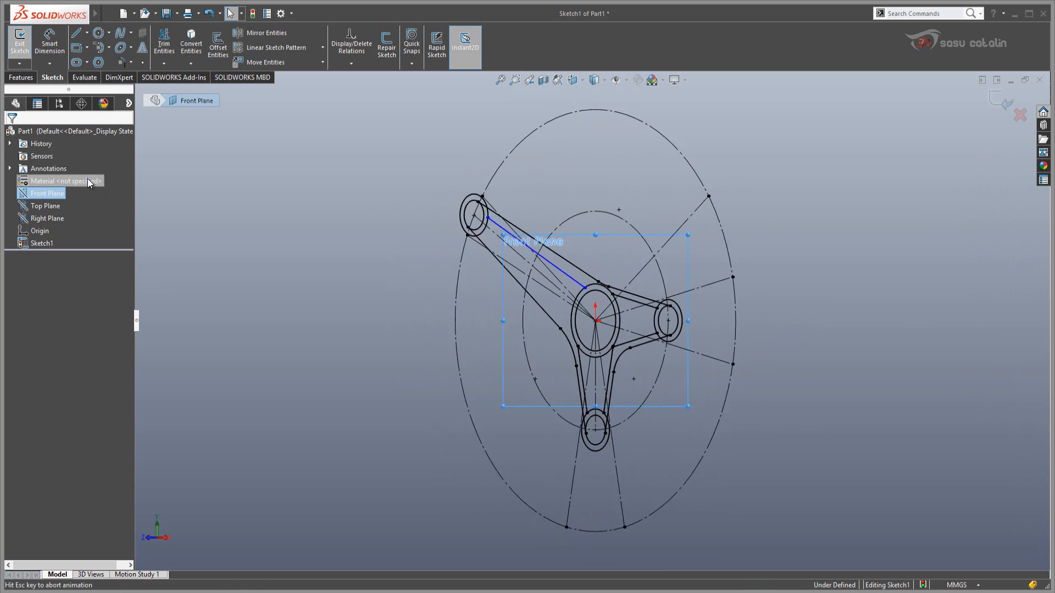
pyautogui.scroll(-3, 508, 275)
pyautogui.click(427, 303)
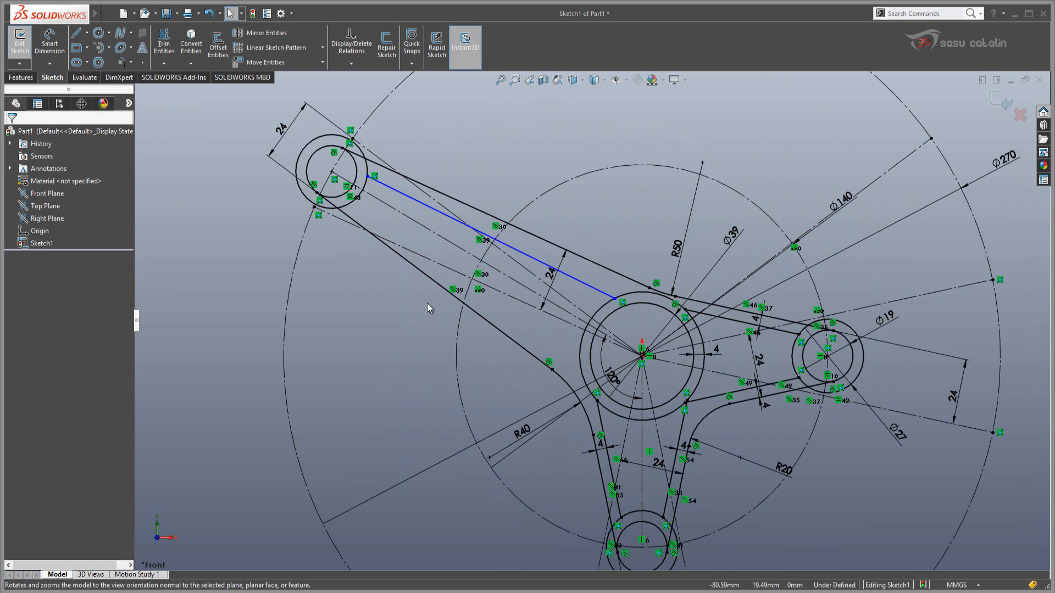
# Sketch the upper-left arm's lower pocket edge as a line from the arm's 27 mm end circle to the outer hub circle
pyautogui.moveTo(404, 325); pyautogui.dragTo(343, 306, button='right')
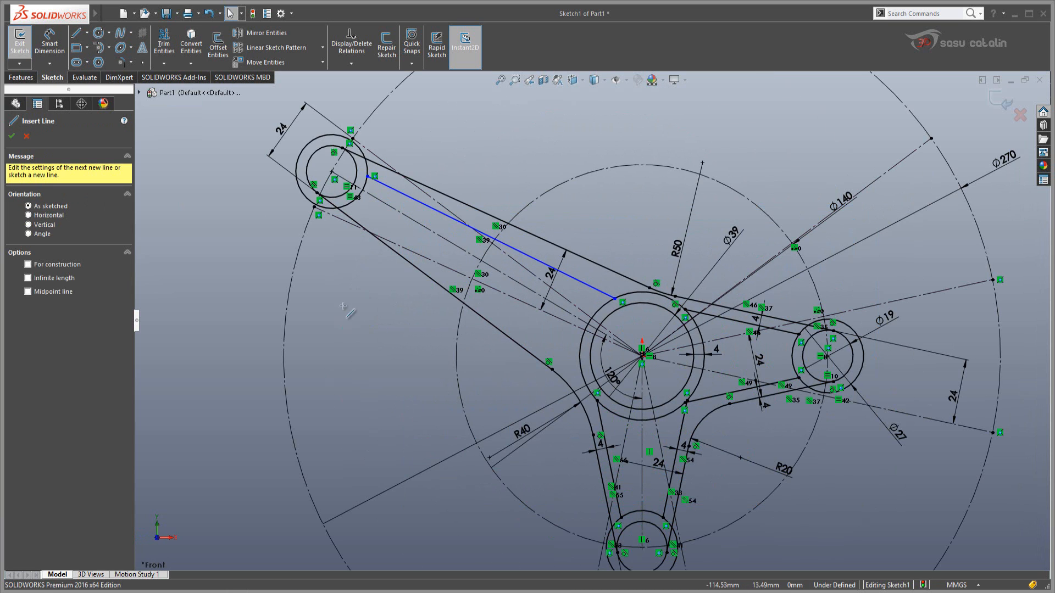
pyautogui.click(346, 209)
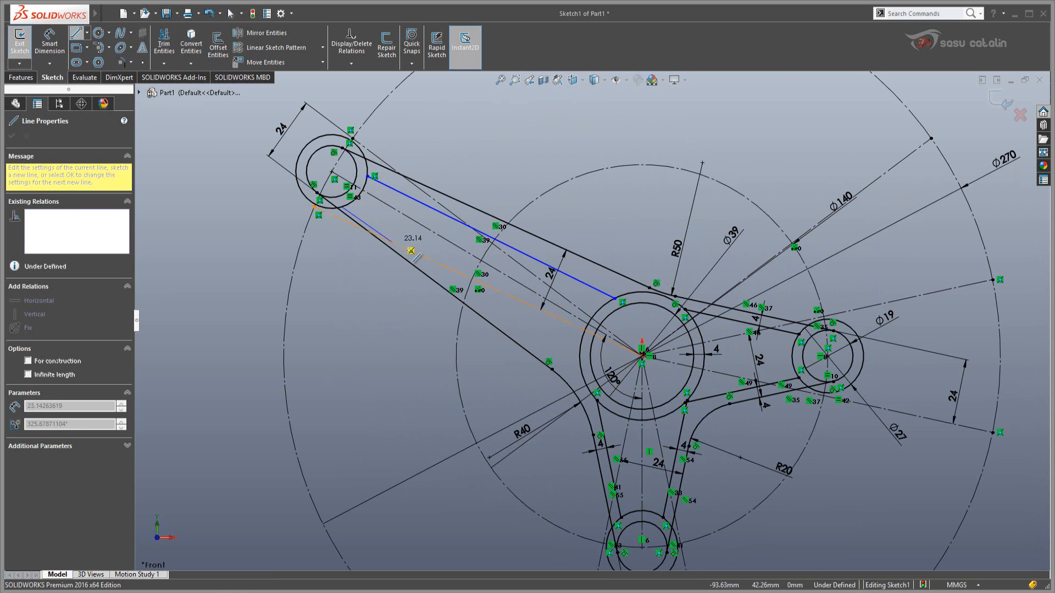
pyautogui.click(581, 347)
pyautogui.press('Escape')
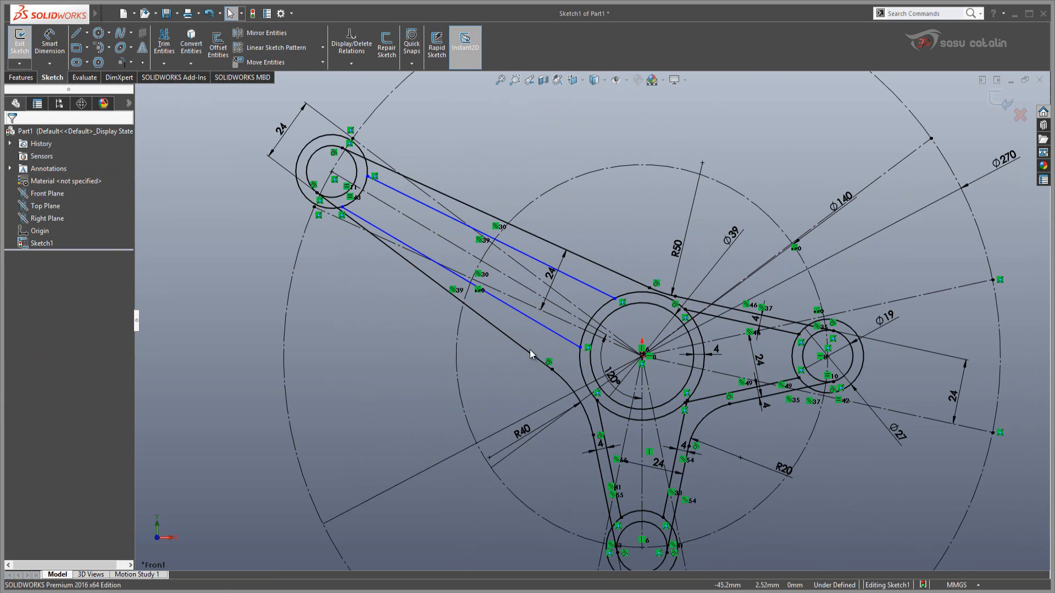
# Make each of the upper-left arm's two pocket lines parallel to the neighbouring straight outer edge of the arm
pyautogui.click(532, 319)
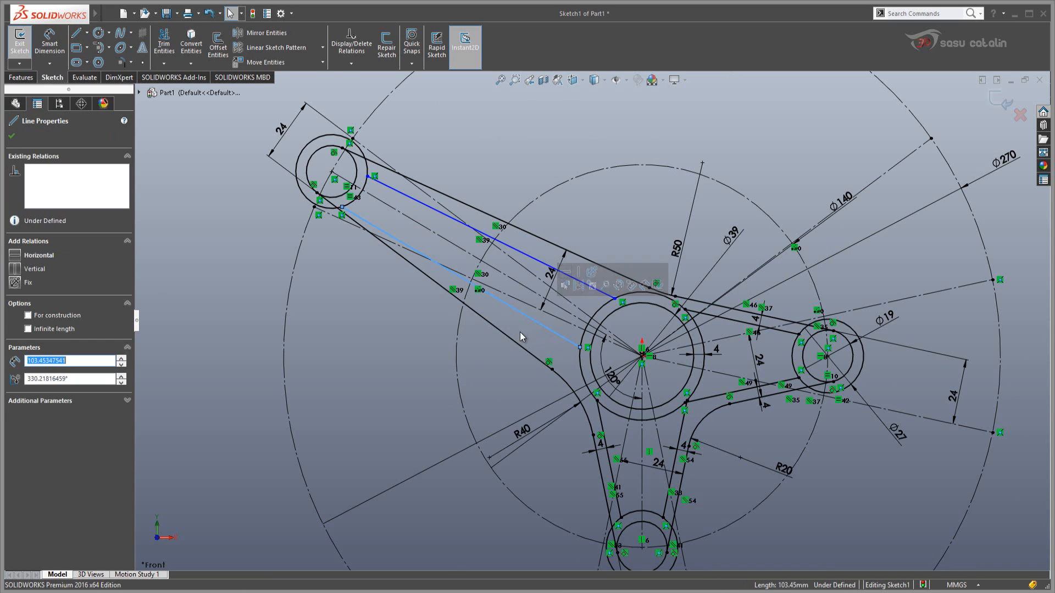
pyautogui.keyDown('ctrl'); pyautogui.click(519, 345); pyautogui.keyUp('ctrl')
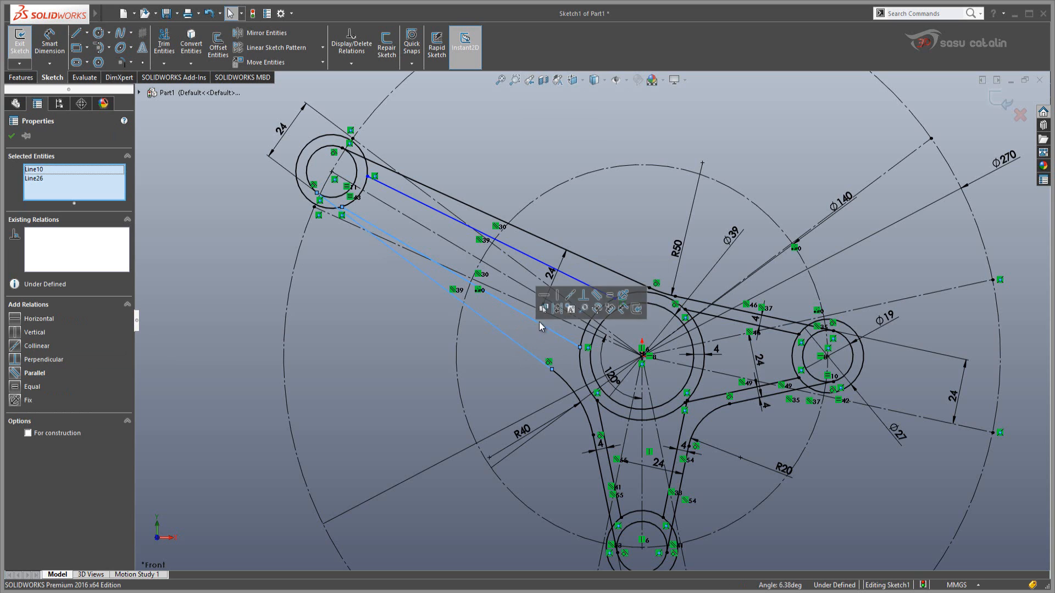
pyautogui.click(597, 298)
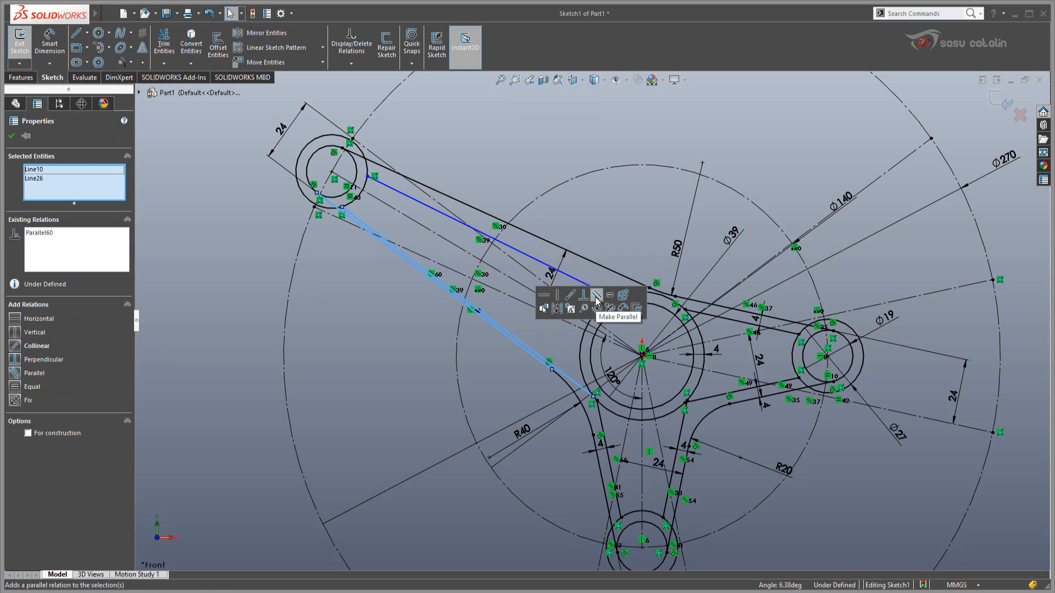
pyautogui.click(498, 376)
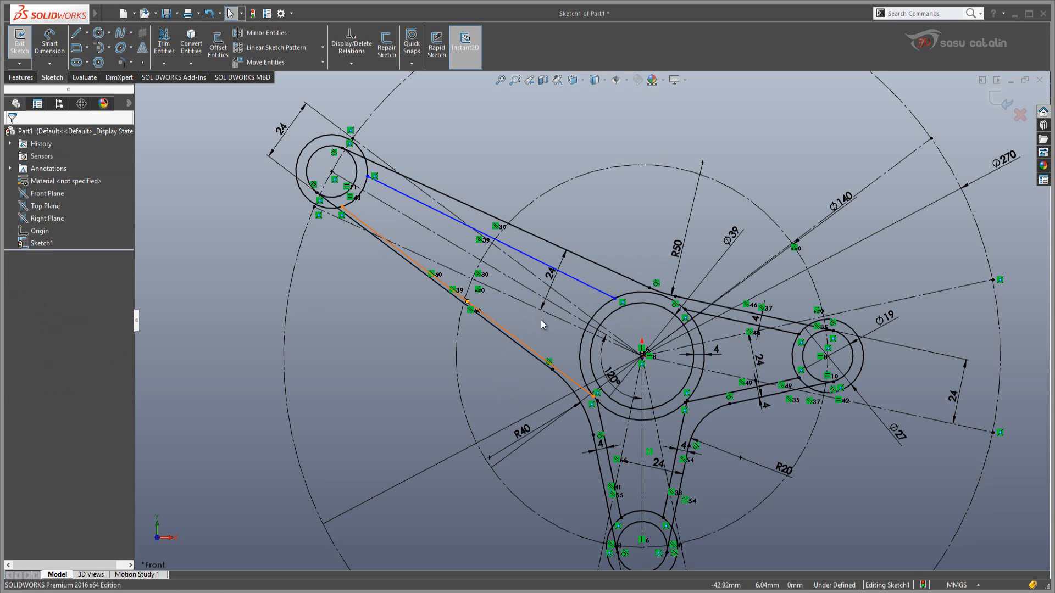
pyautogui.click(582, 283)
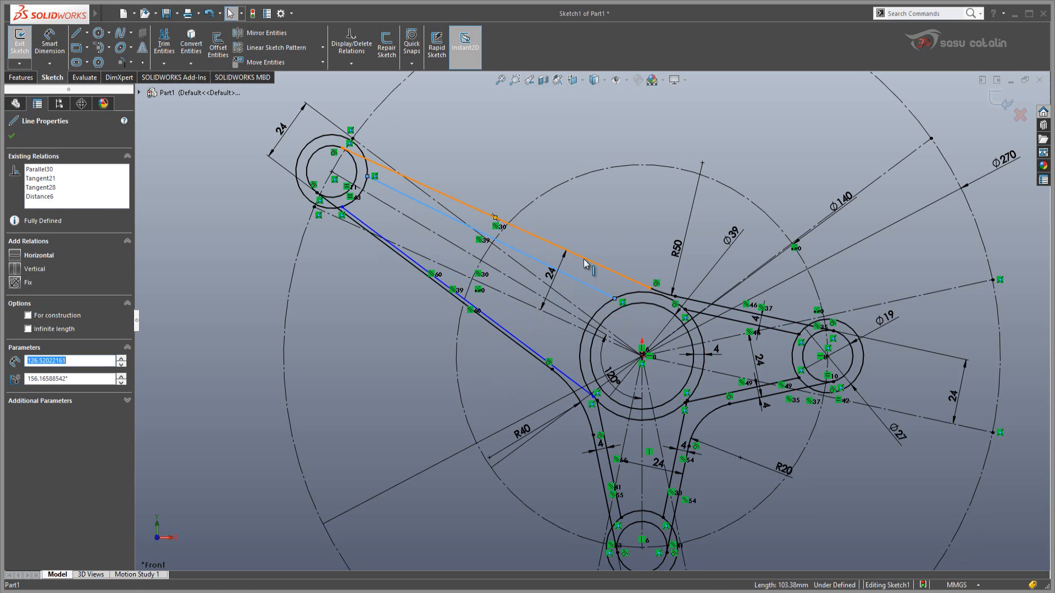
pyautogui.keyDown('ctrl'); pyautogui.click(585, 260); pyautogui.keyUp('ctrl')
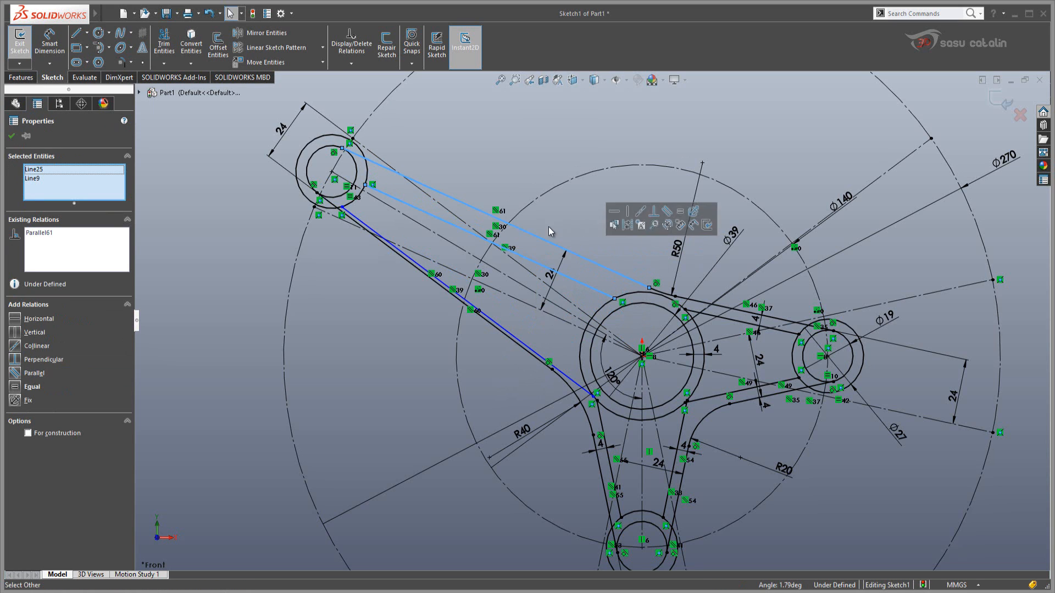
pyautogui.click(496, 143)
# Dimension the distance between the upper-left arm's upper pocket line and its upper outer edge as 4 mm
pyautogui.moveTo(499, 126); pyautogui.dragTo(500, 93, button='right')
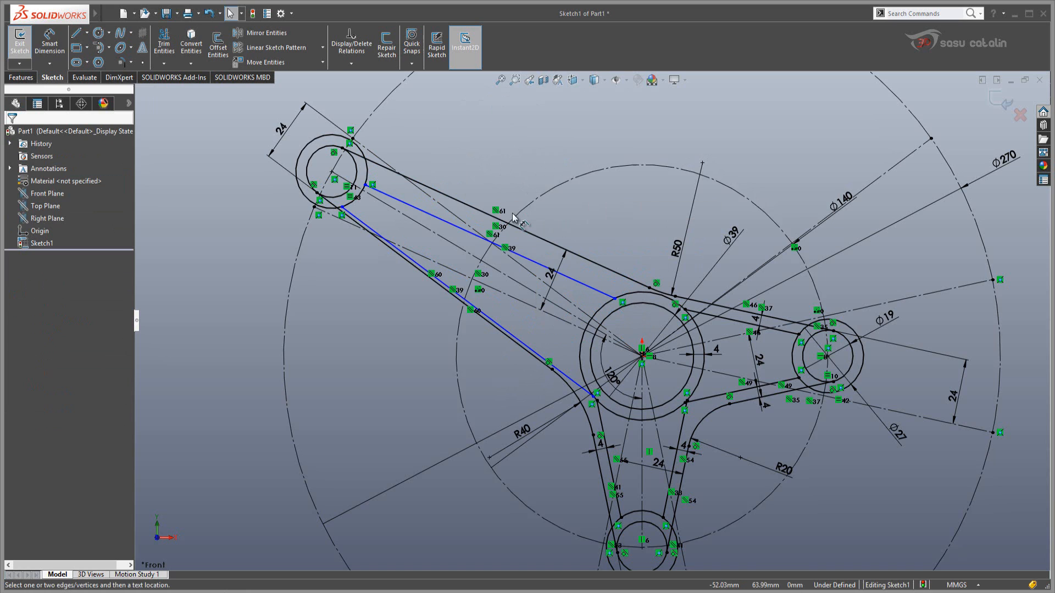
pyautogui.click(538, 263)
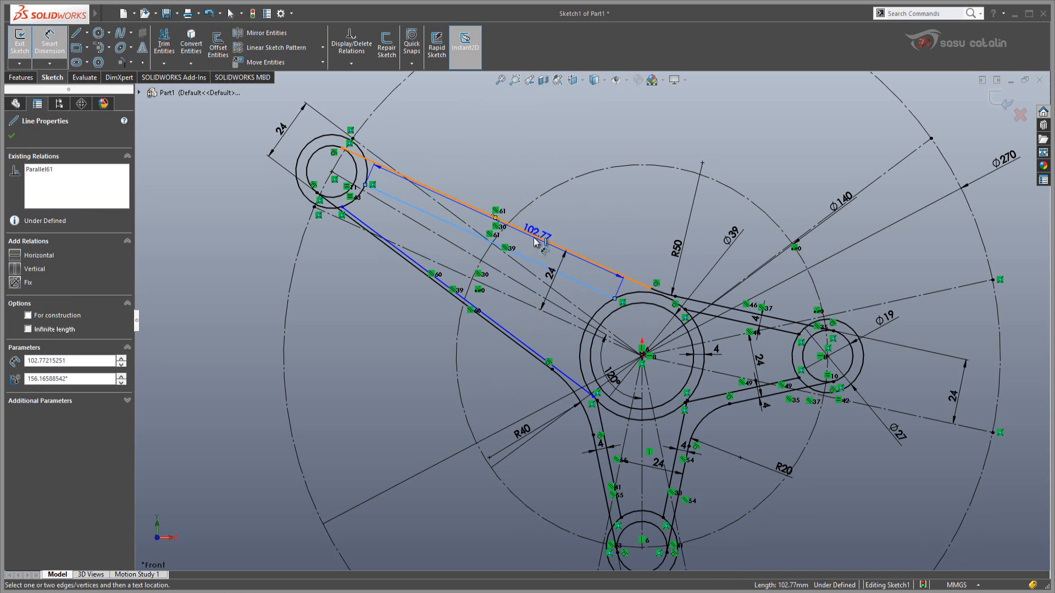
pyautogui.click(445, 199)
pyautogui.click(447, 207)
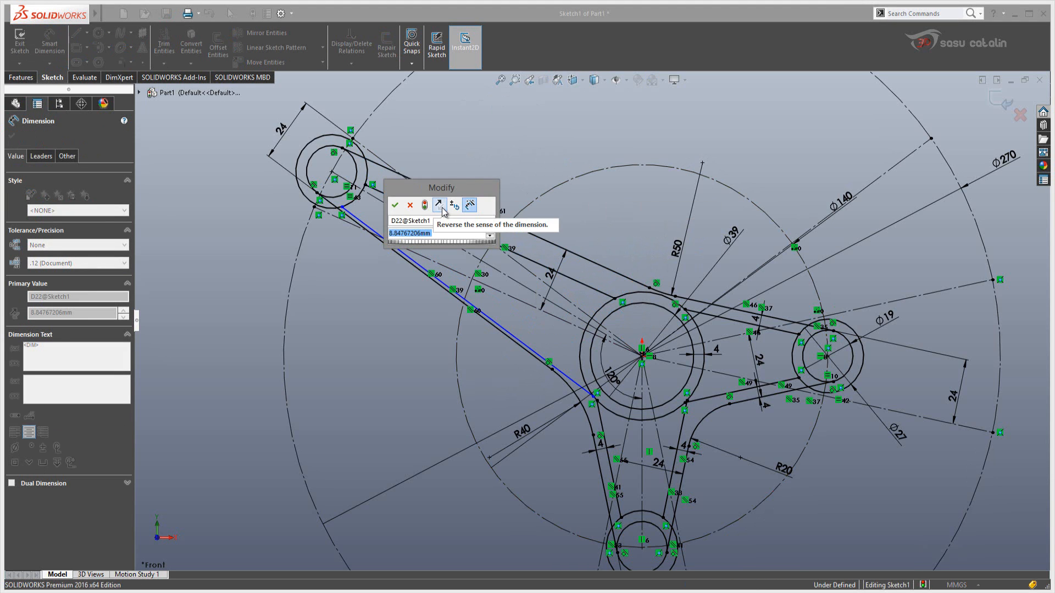
pyautogui.write('4')
pyautogui.press('Return')
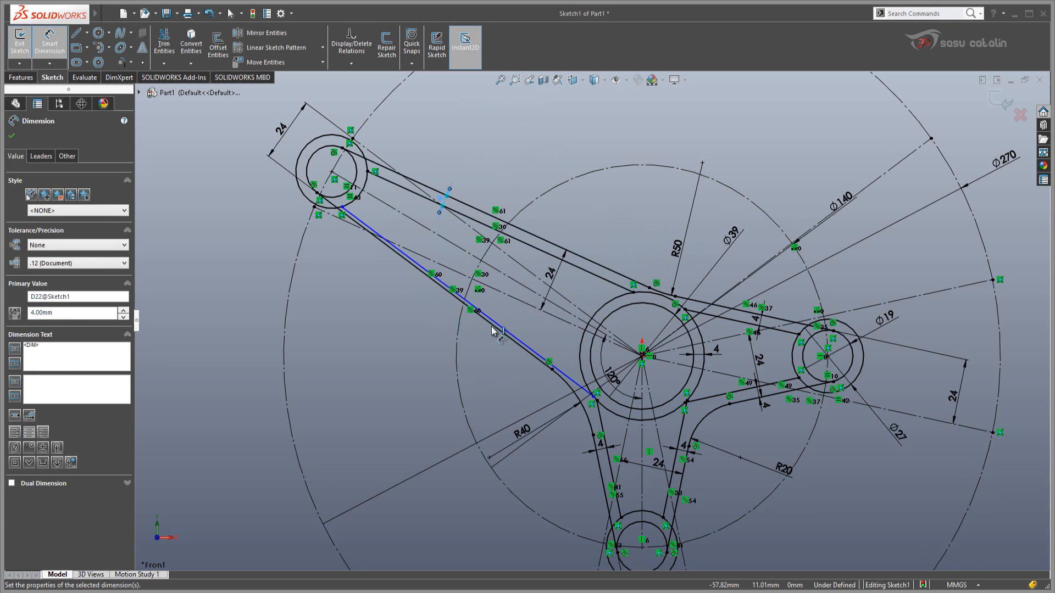
# Dimension the distance between the upper-left arm's lower pocket line and its lower outer edge as 4 mm
pyautogui.click(496, 328)
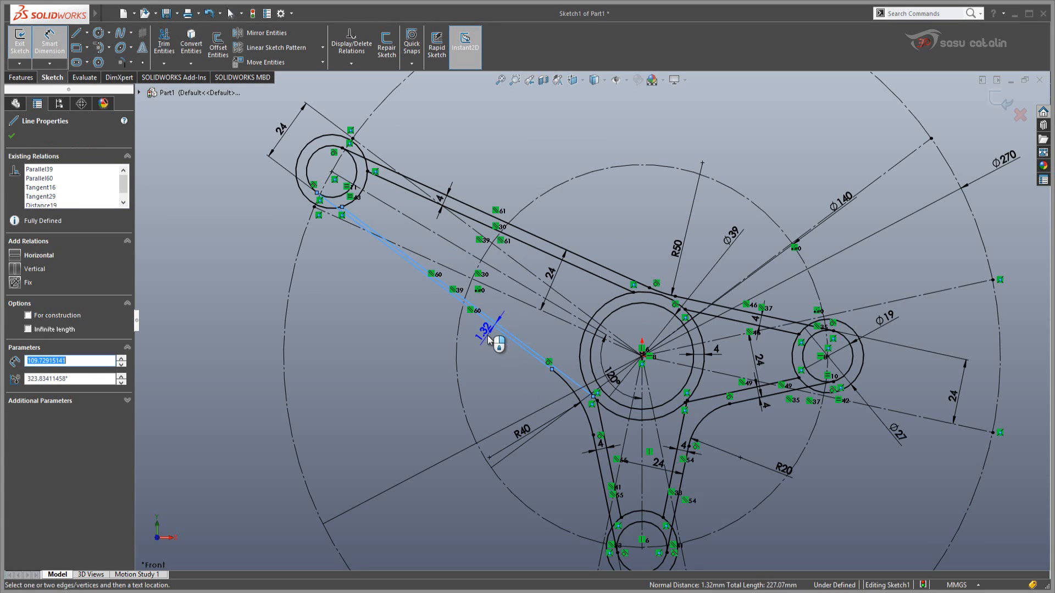
pyautogui.click(489, 338)
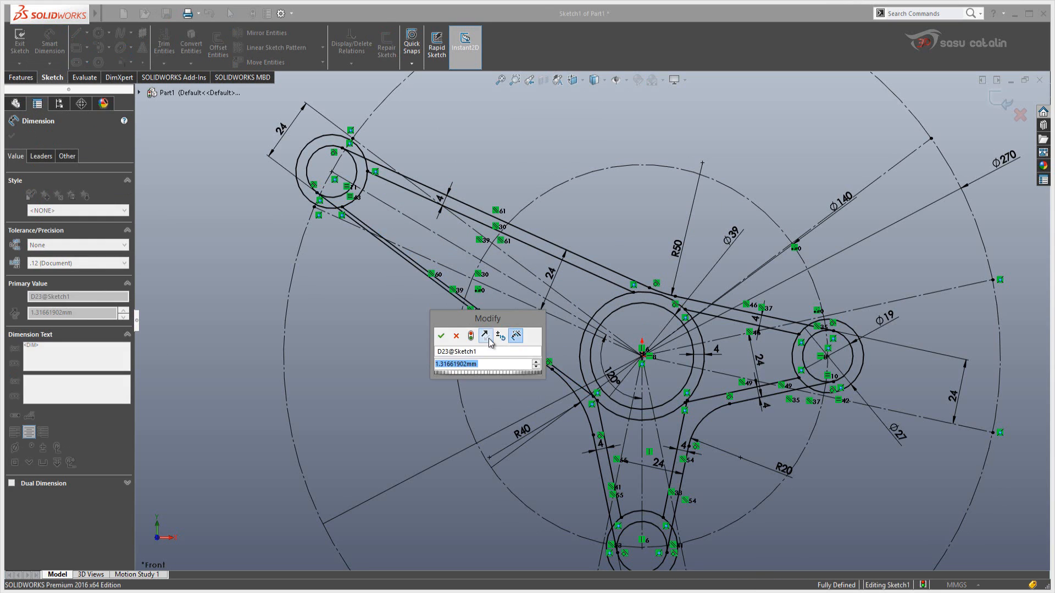
pyautogui.write('4')
pyautogui.press('Return')
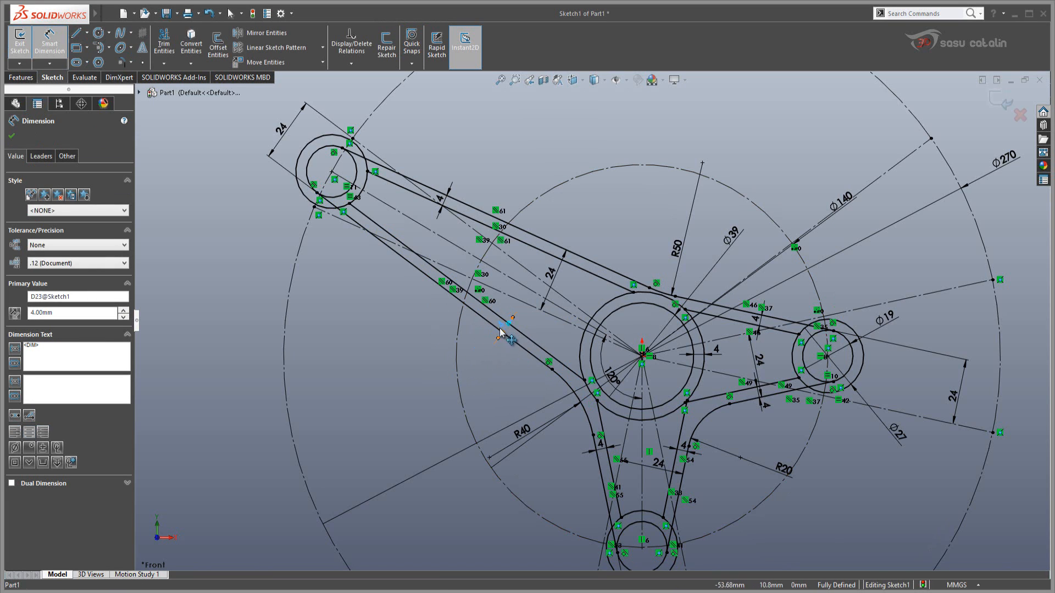
pyautogui.press('Escape')
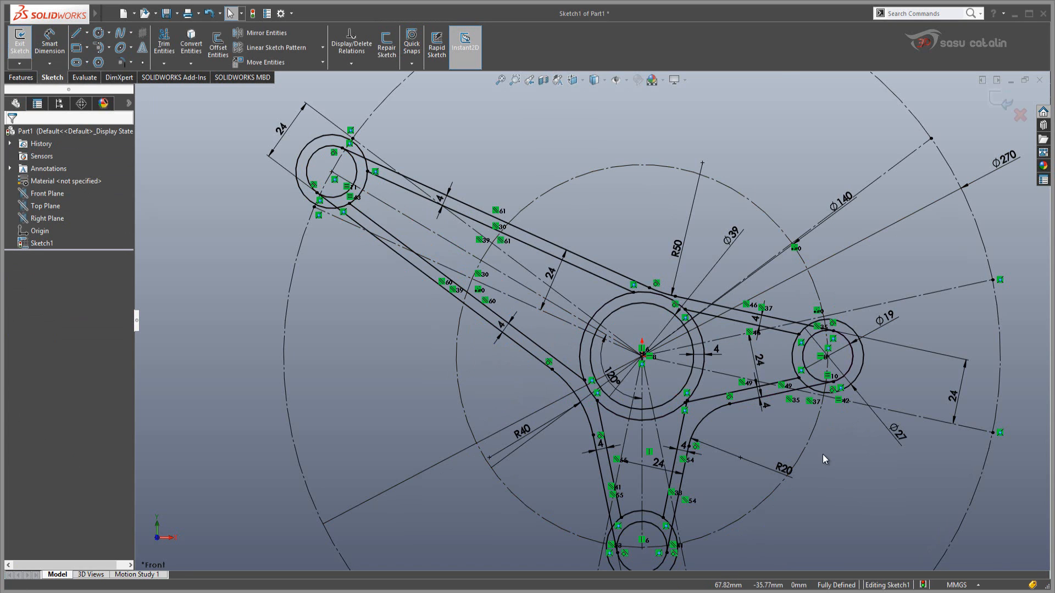
# Compare the sketch with the reference drawing, examining the pocket outlines and arm ends around the hub
pyautogui.scroll(1, 827, 424)
pyautogui.scroll(2, 907, 370)
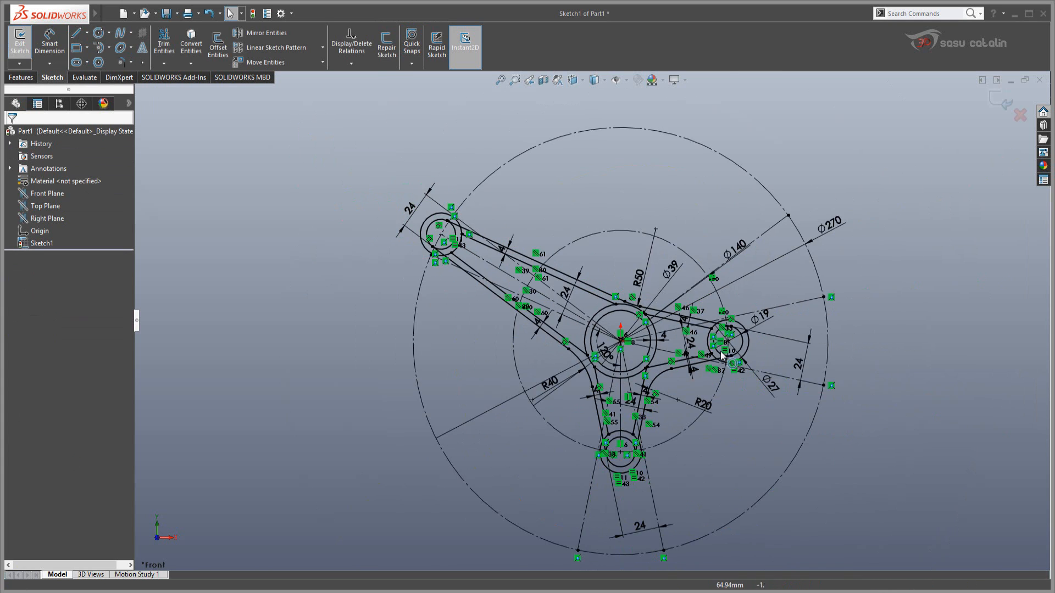
pyautogui.scroll(-3, 699, 388)
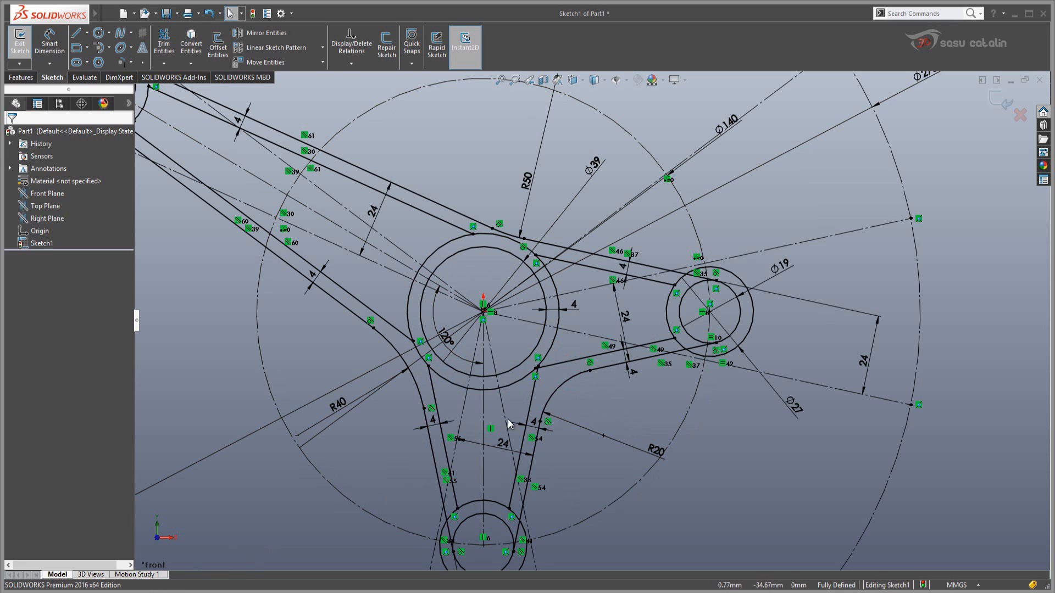
pyautogui.click(166, 592)
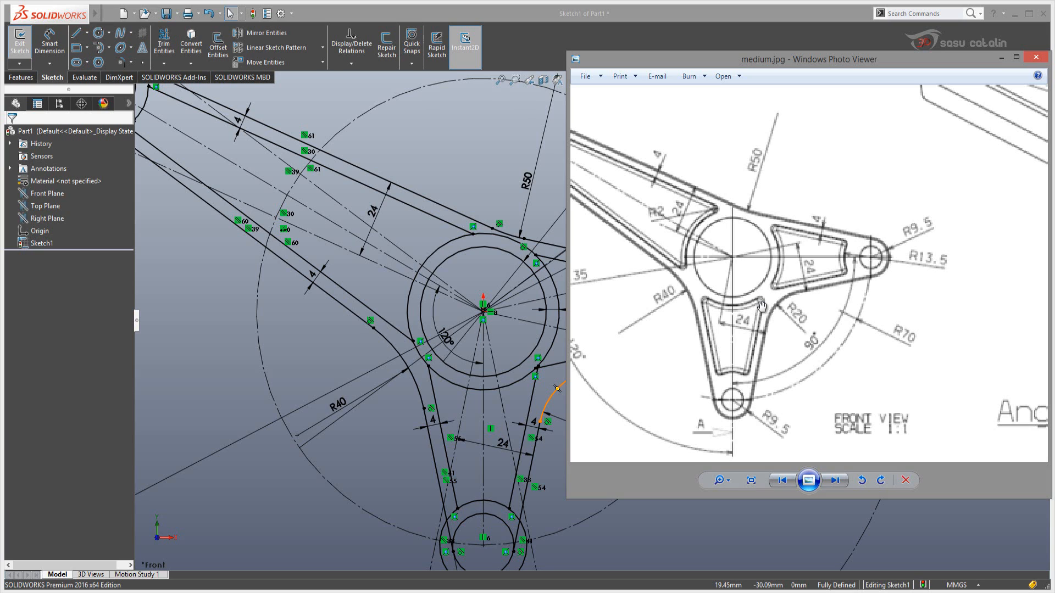
pyautogui.click(647, 16)
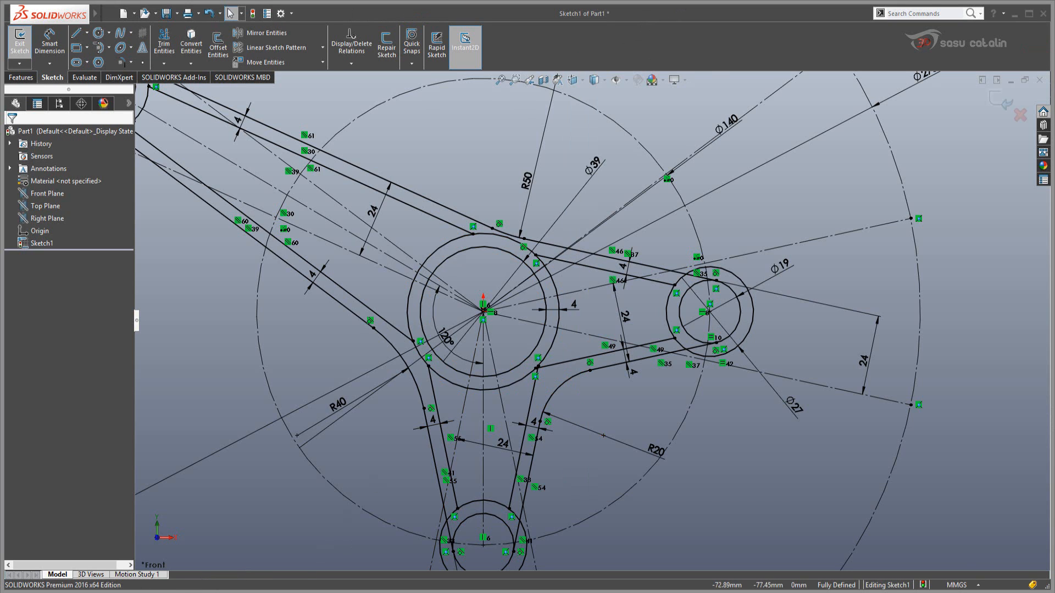
pyautogui.hotkey('alt', 'Tab')
pyautogui.scroll(-1, 769, 304)
pyautogui.scroll(1, 746, 329)
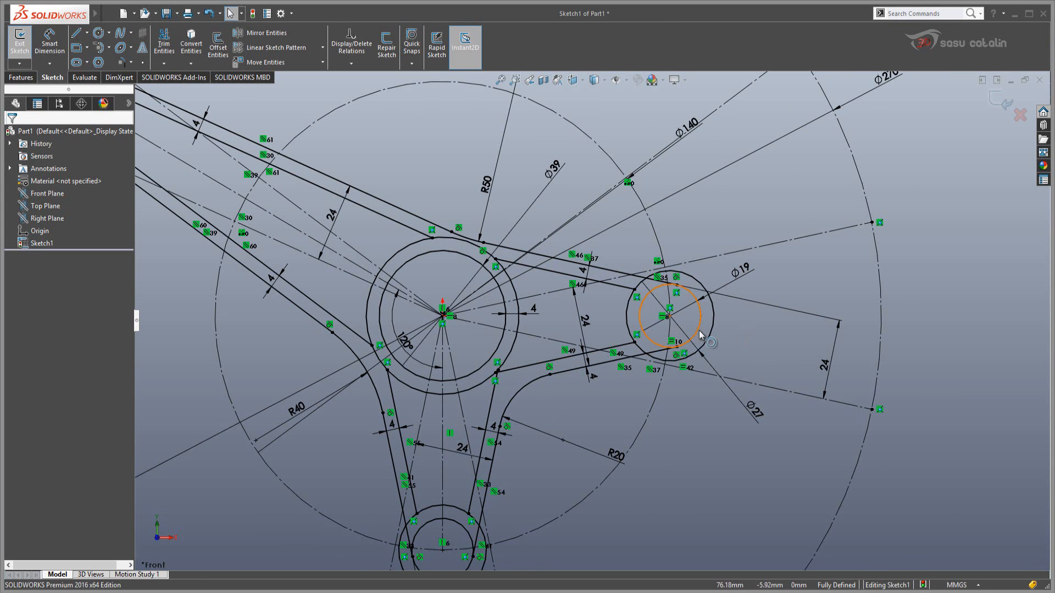
# Trim the right arm's 27 mm end circle on its far side and between the lower pocket line and lower outer edge
pyautogui.scroll(-1, 745, 330)
pyautogui.moveTo(761, 342); pyautogui.dragTo(720, 362, button='right')
pyautogui.moveTo(705, 327); pyautogui.dragTo(707, 332)
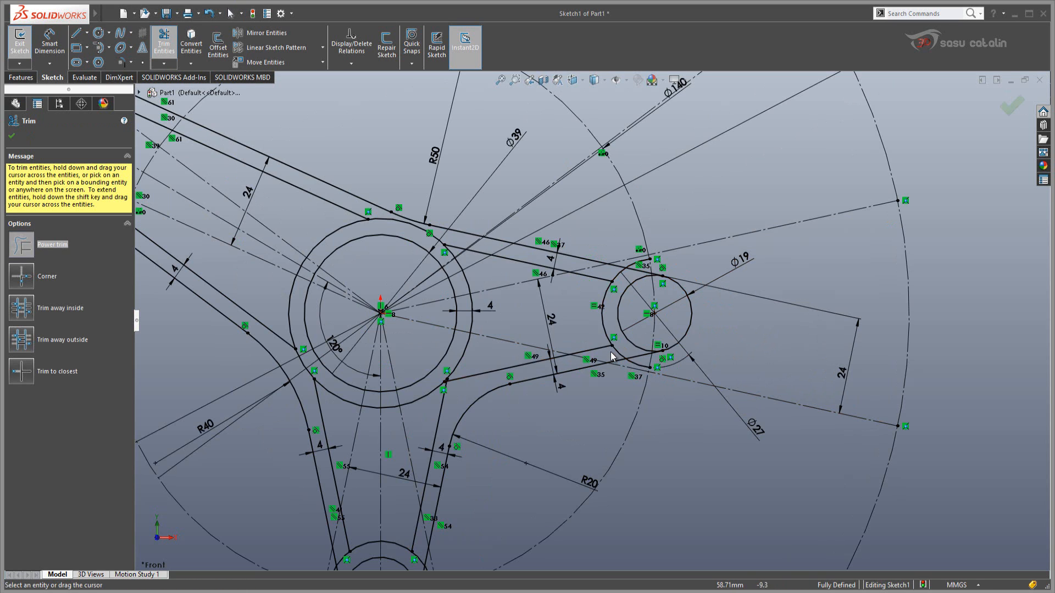
pyautogui.scroll(-1, 624, 361)
pyautogui.moveTo(615, 345); pyautogui.dragTo(619, 344)
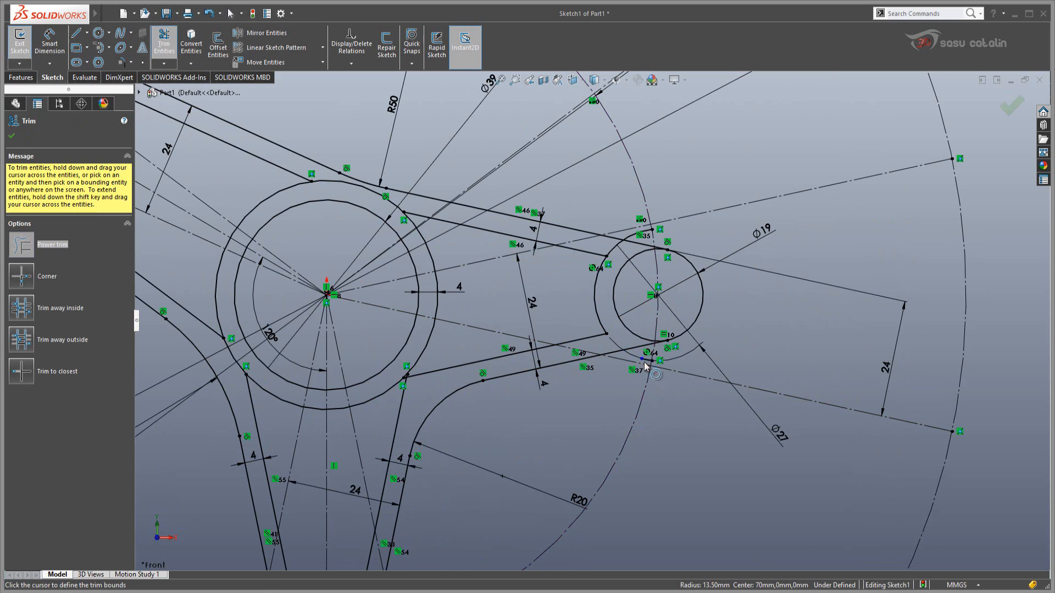
pyautogui.press('Escape')
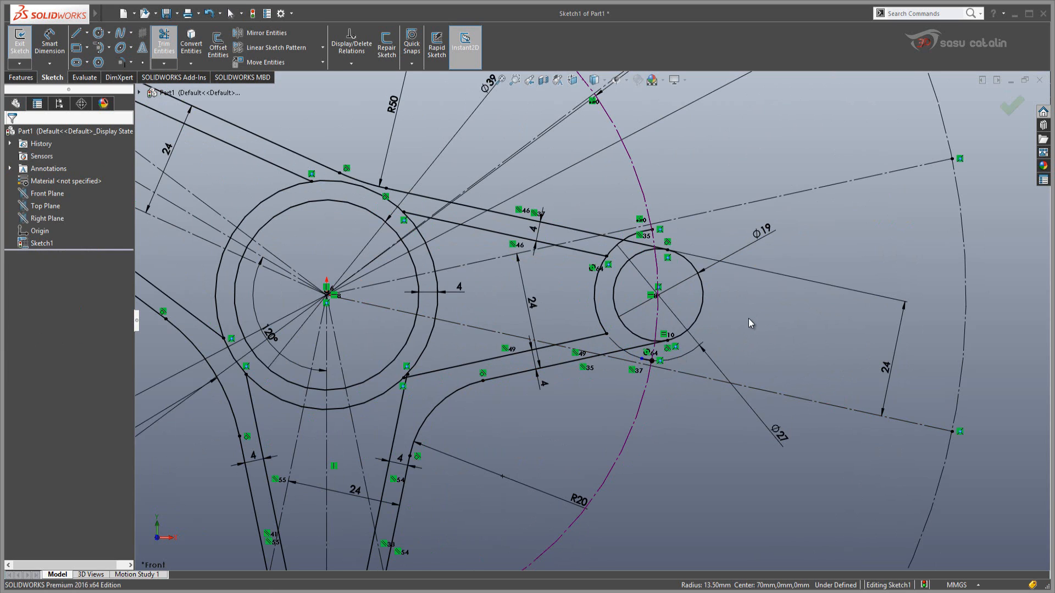
pyautogui.press('alt')
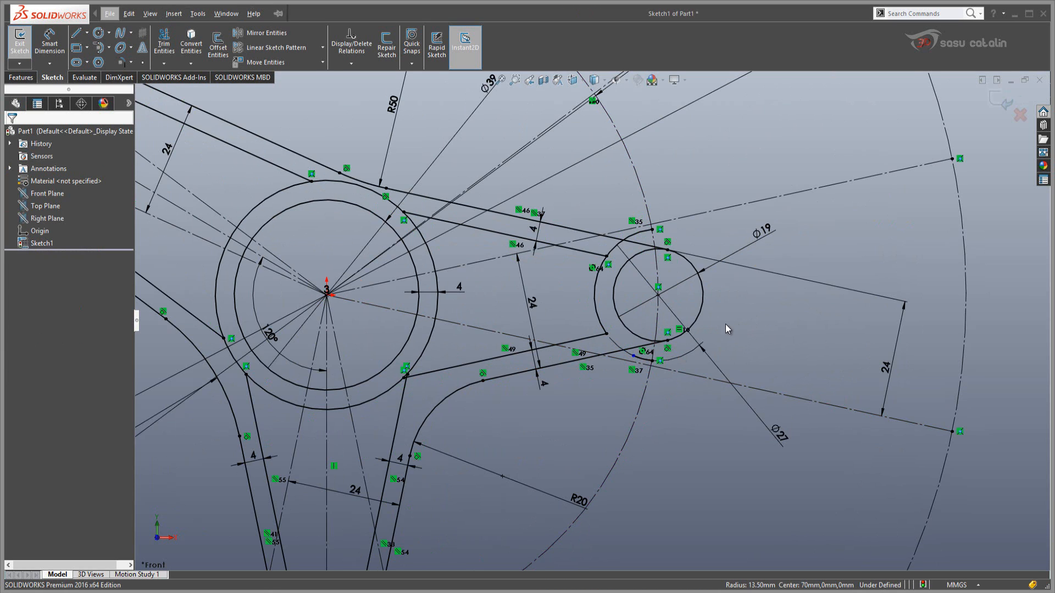
pyautogui.hotkey('ctrl', 'z')
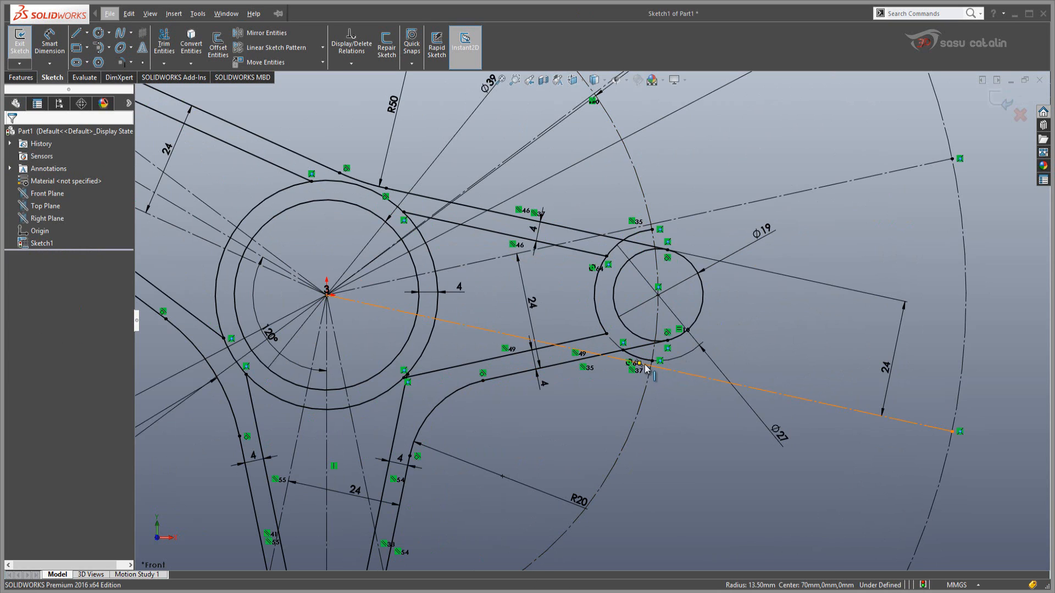
# Trim the piece of the right arm's 27 mm circle between the upper pocket line and the upper outer edge
pyautogui.moveTo(602, 248); pyautogui.dragTo(611, 250)
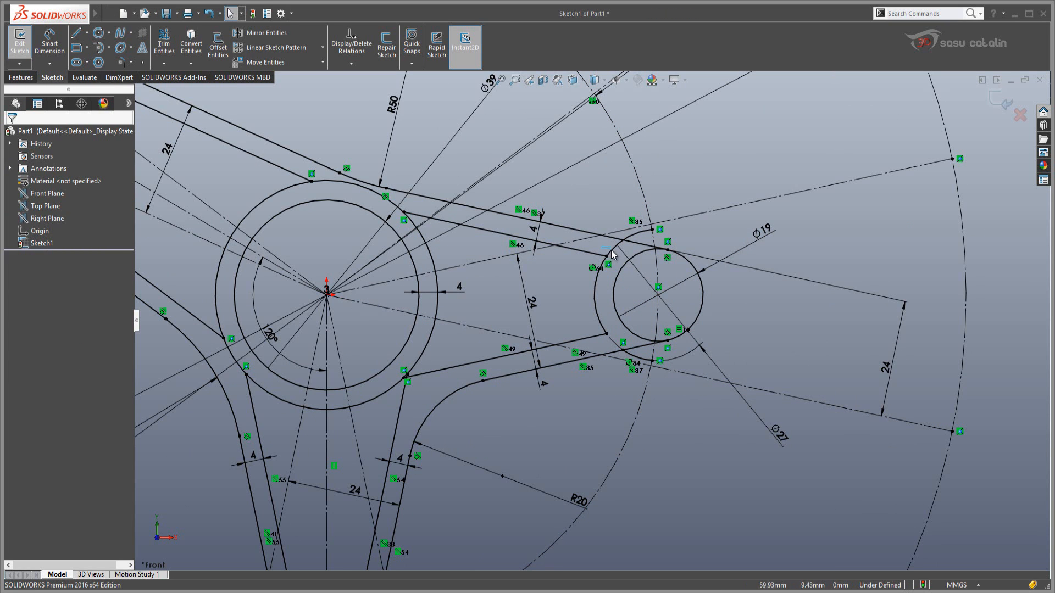
pyautogui.moveTo(832, 235); pyautogui.dragTo(805, 262, button='right')
pyautogui.moveTo(604, 246); pyautogui.dragTo(615, 249)
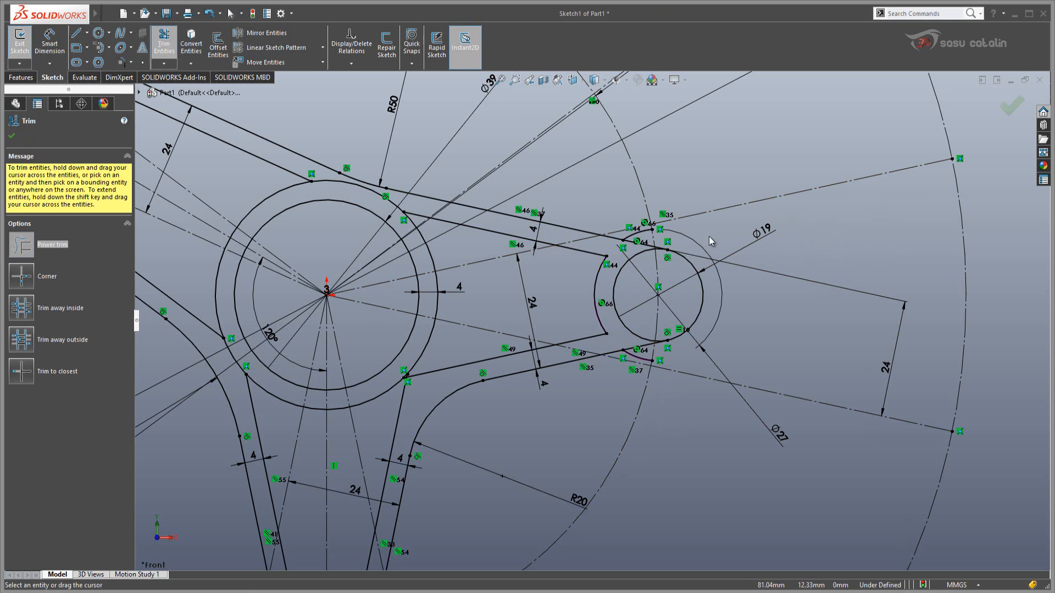
pyautogui.press('Escape')
# Try deleting the leftover arc of the 27 mm circle above the right arm's upper outer edge, and undo the deletion
pyautogui.click(645, 236)
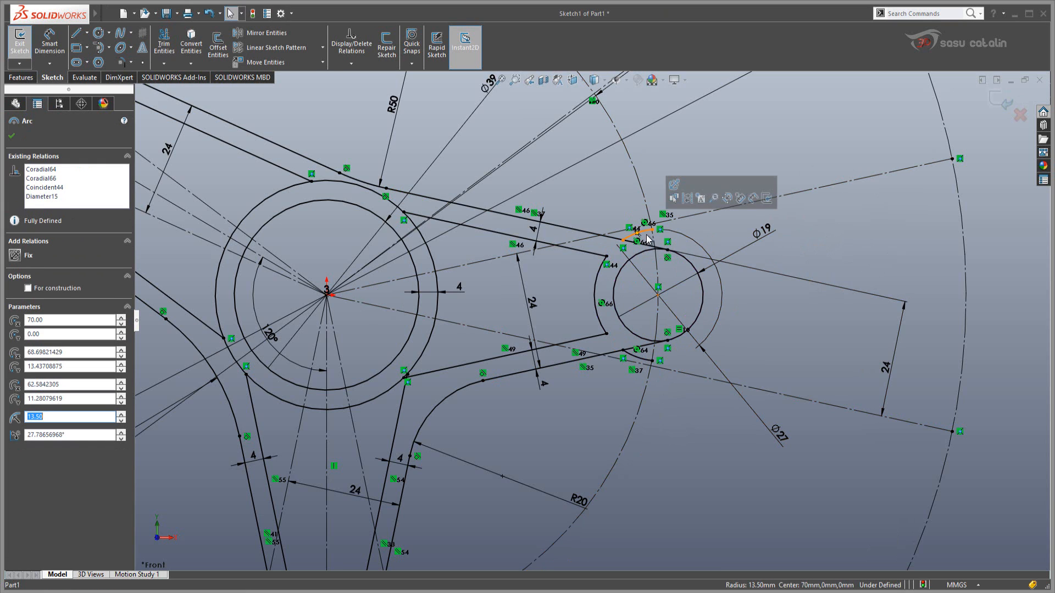
pyautogui.press('Delete')
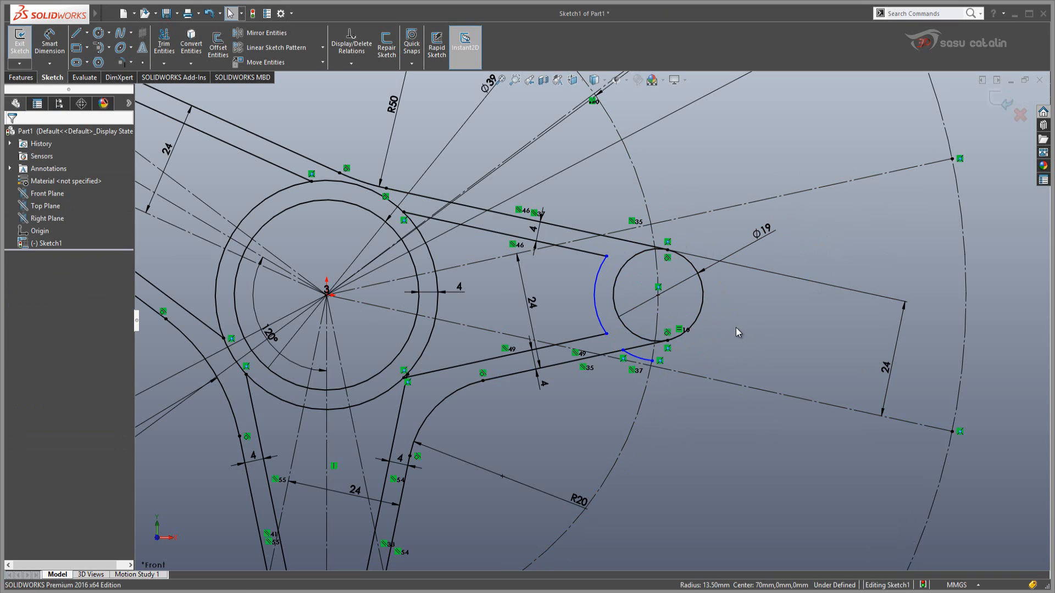
pyautogui.hotkey('ctrl', 'z')
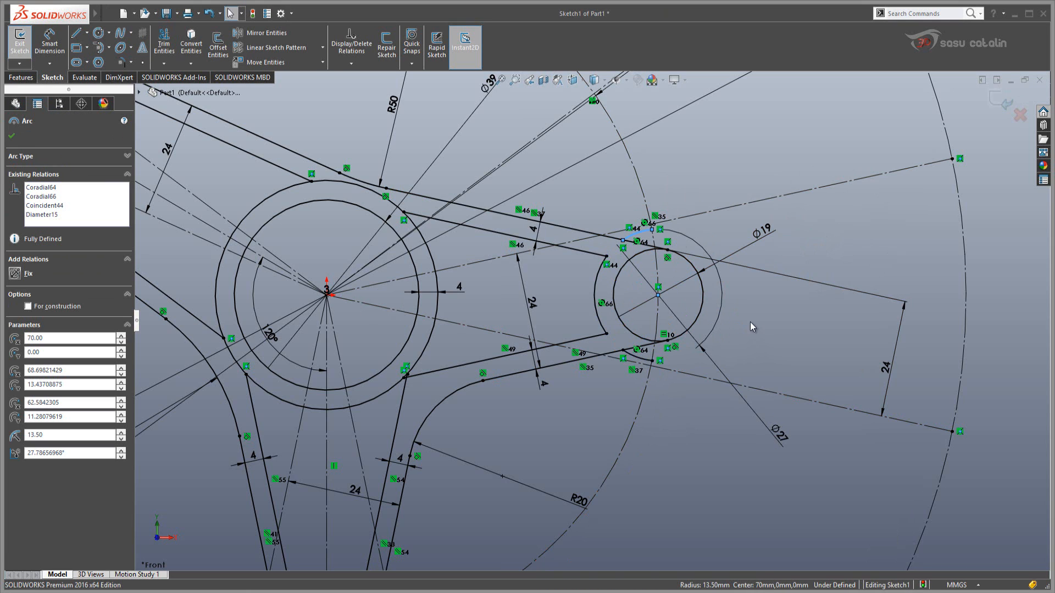
# Trim away the two leftover arcs of the 27 mm circle outside the right arm's upper and lower outer edges
pyautogui.click(733, 158)
pyautogui.moveTo(718, 165); pyautogui.dragTo(680, 196, button='right')
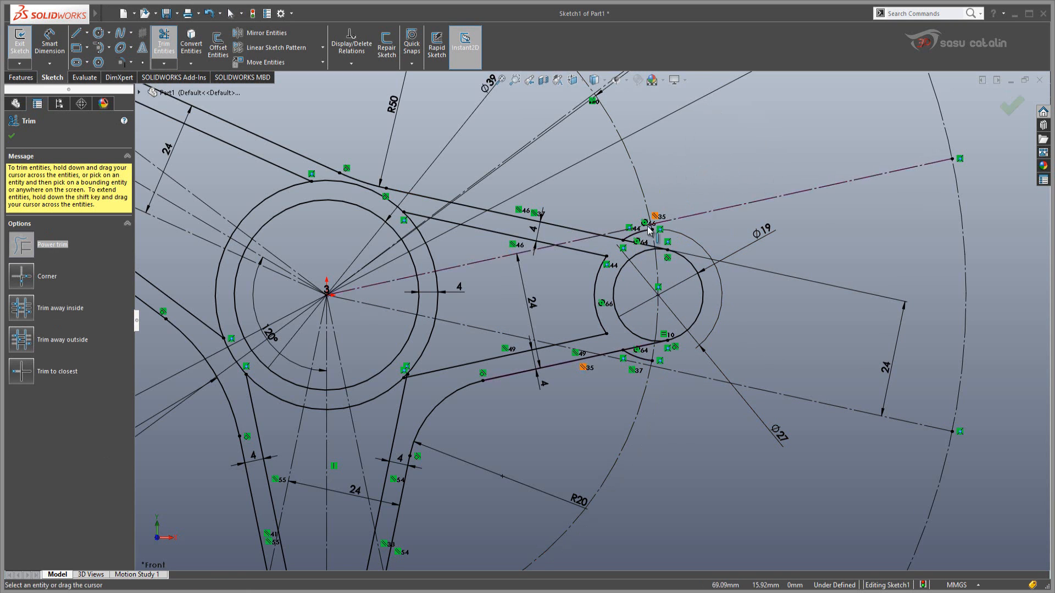
pyautogui.moveTo(642, 238); pyautogui.dragTo(635, 231)
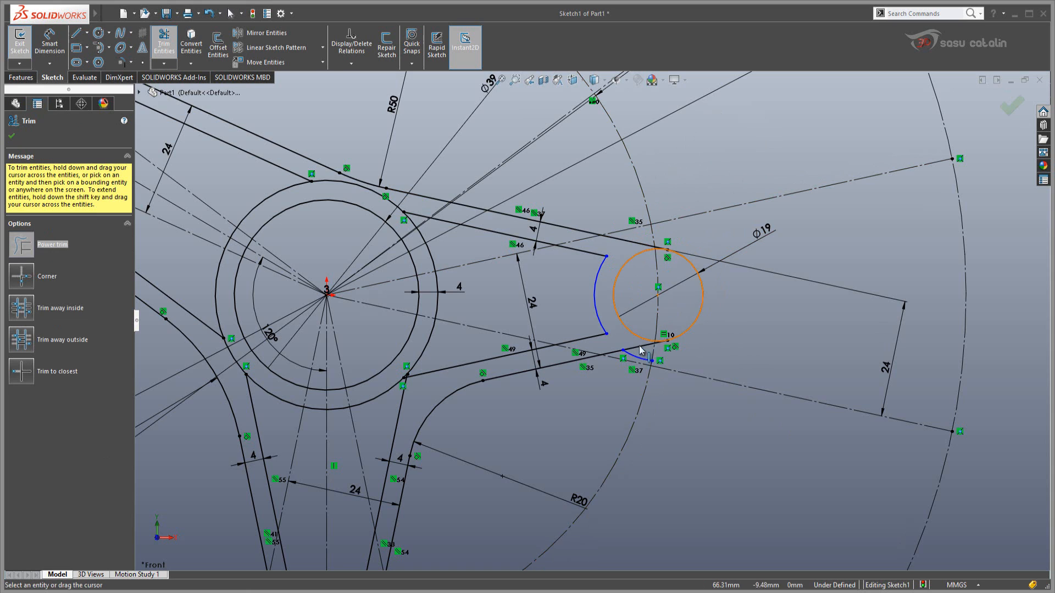
pyautogui.moveTo(640, 351); pyautogui.dragTo(638, 364)
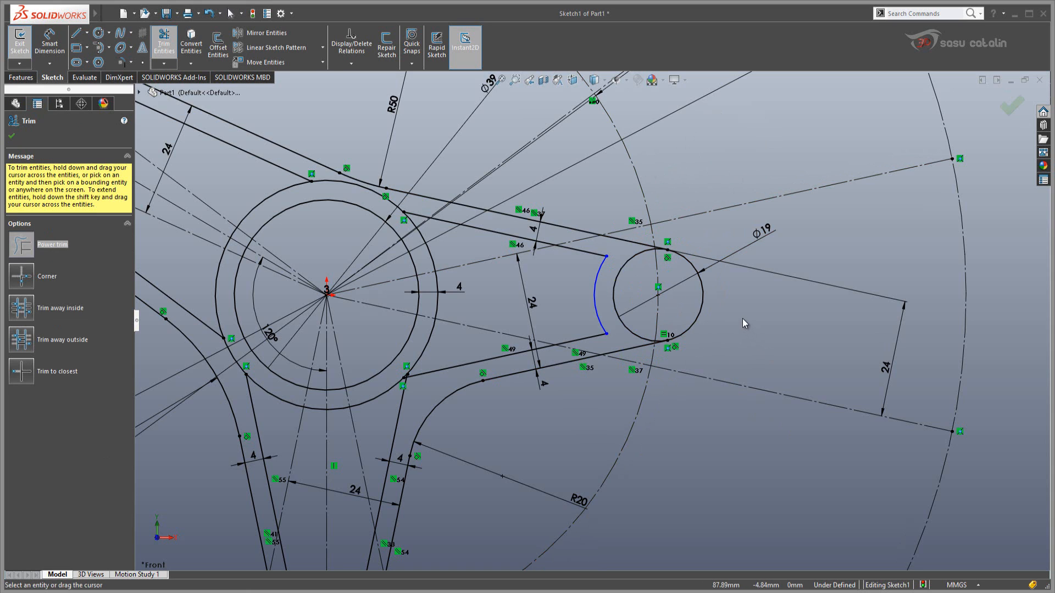
# Add a 13.50 mm radius dimension to the arc closing the right arm's pocket
pyautogui.press('Escape')
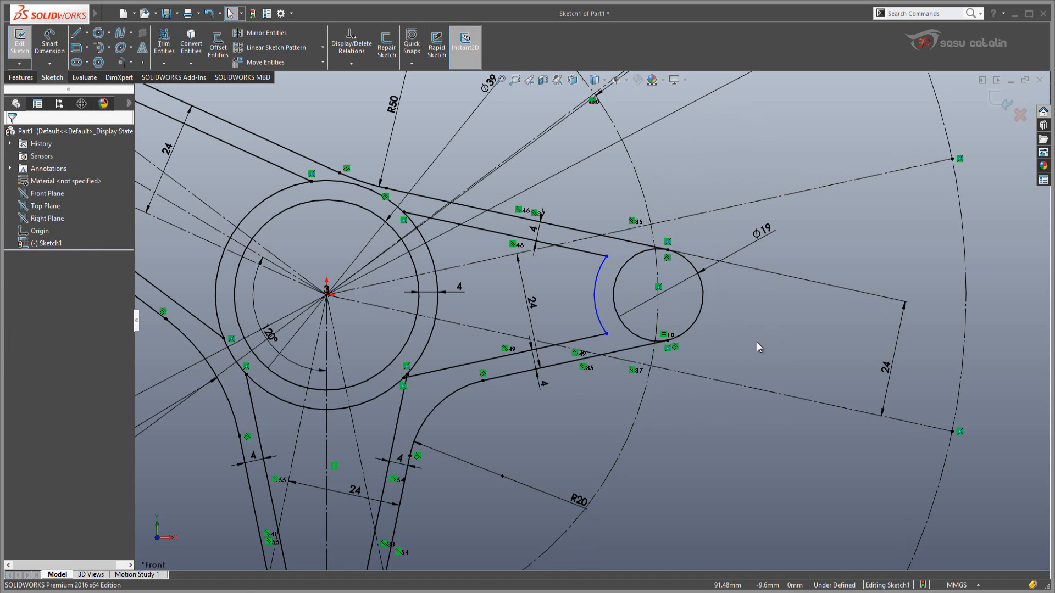
pyautogui.moveTo(770, 319); pyautogui.dragTo(766, 272, button='right')
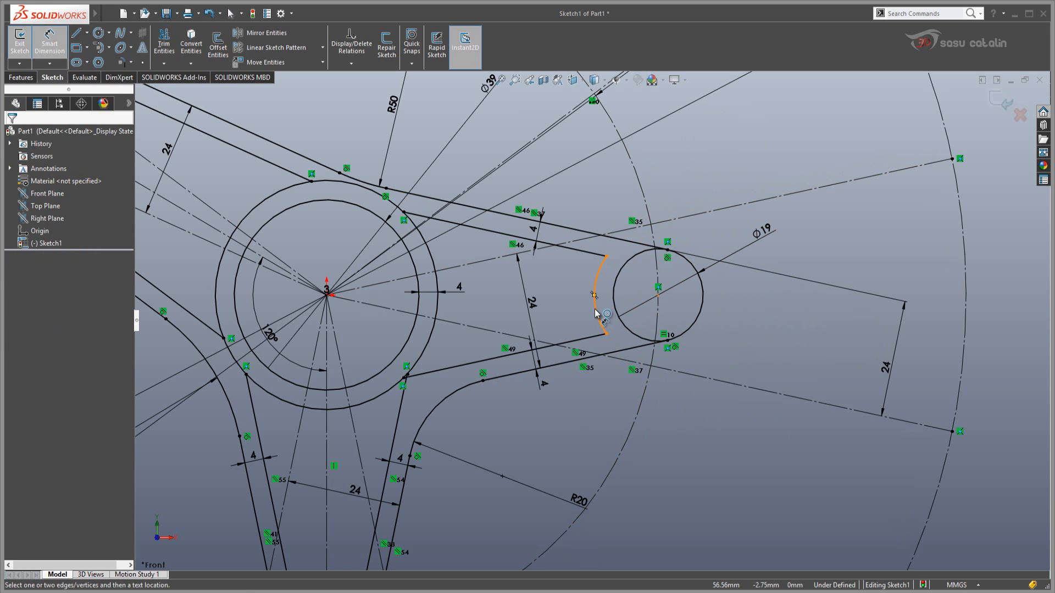
pyautogui.click(598, 316)
pyautogui.scroll(4, 717, 355)
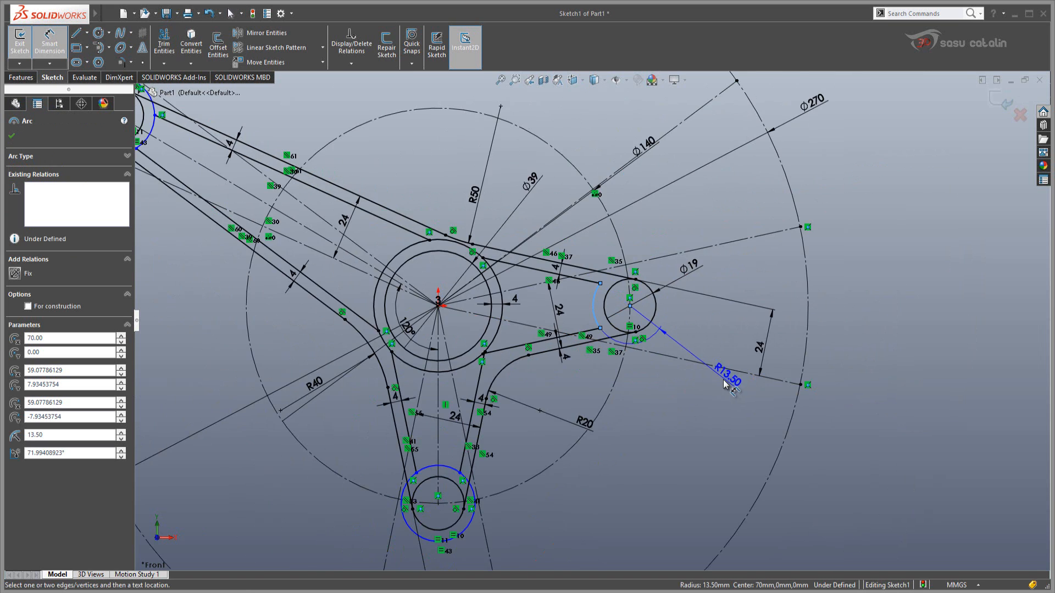
pyautogui.click(707, 388)
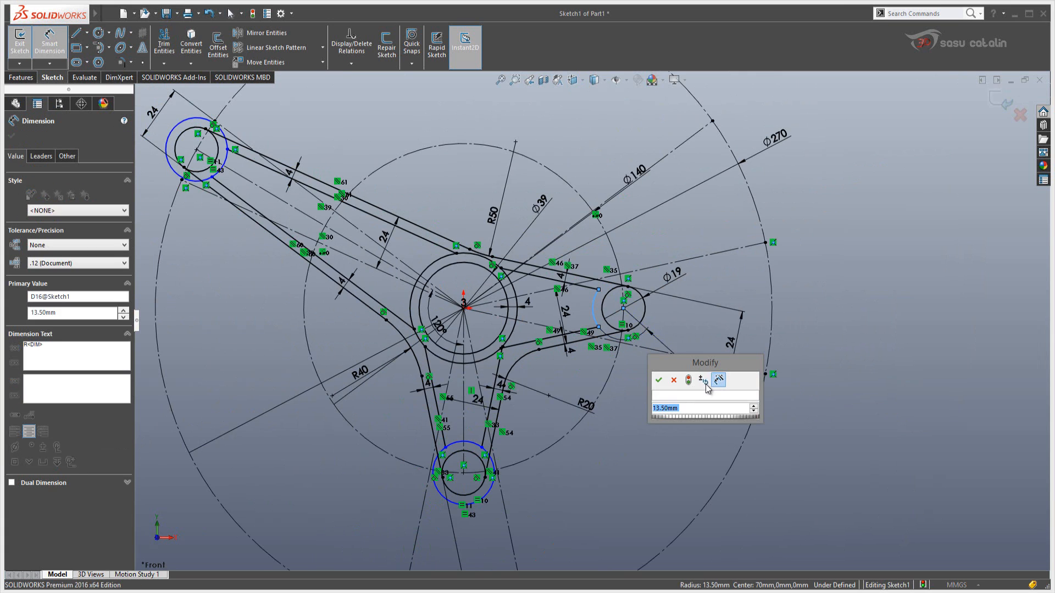
pyautogui.click(659, 380)
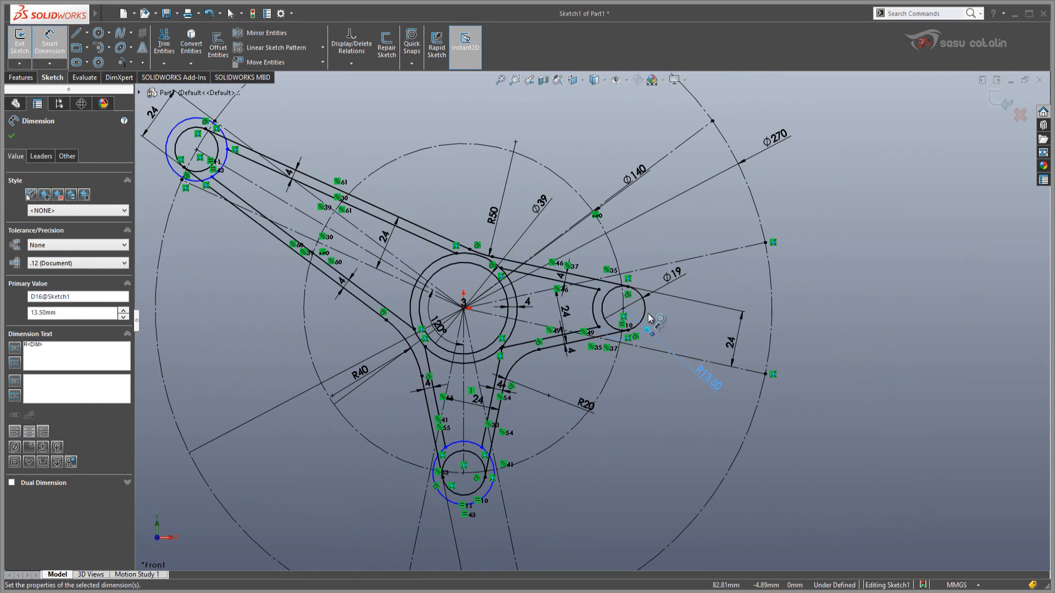
pyautogui.scroll(-2, 657, 321)
pyautogui.scroll(2, 550, 330)
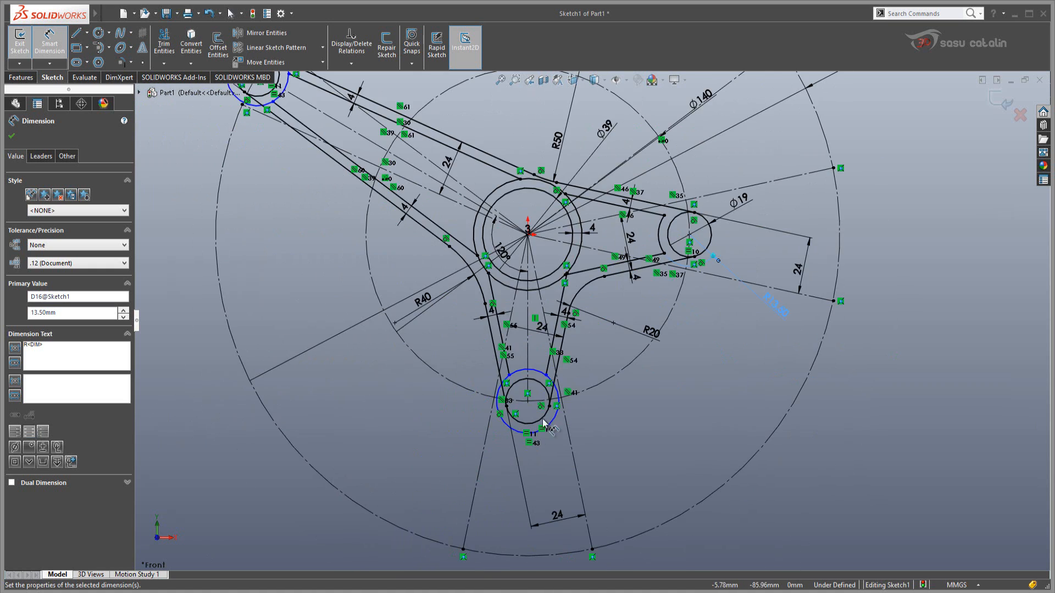
pyautogui.scroll(2, 599, 299)
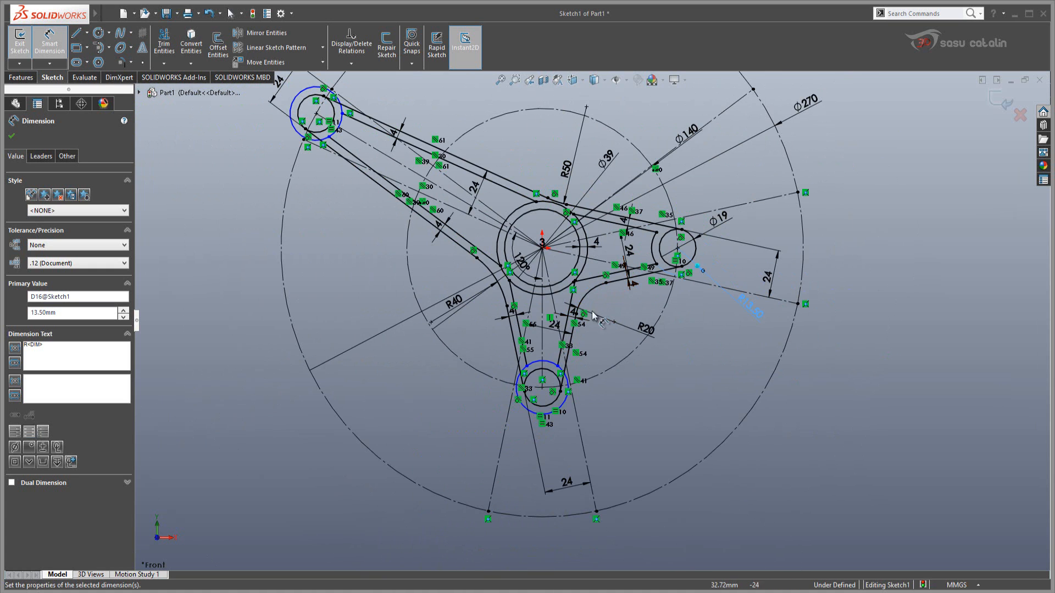
pyautogui.scroll(-2, 682, 245)
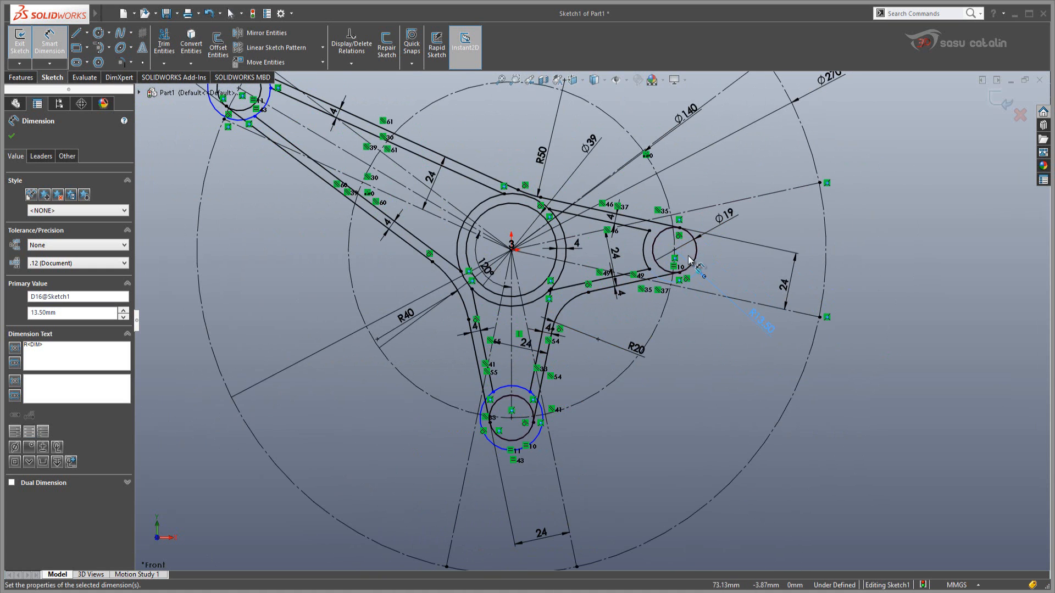
pyautogui.press('Escape')
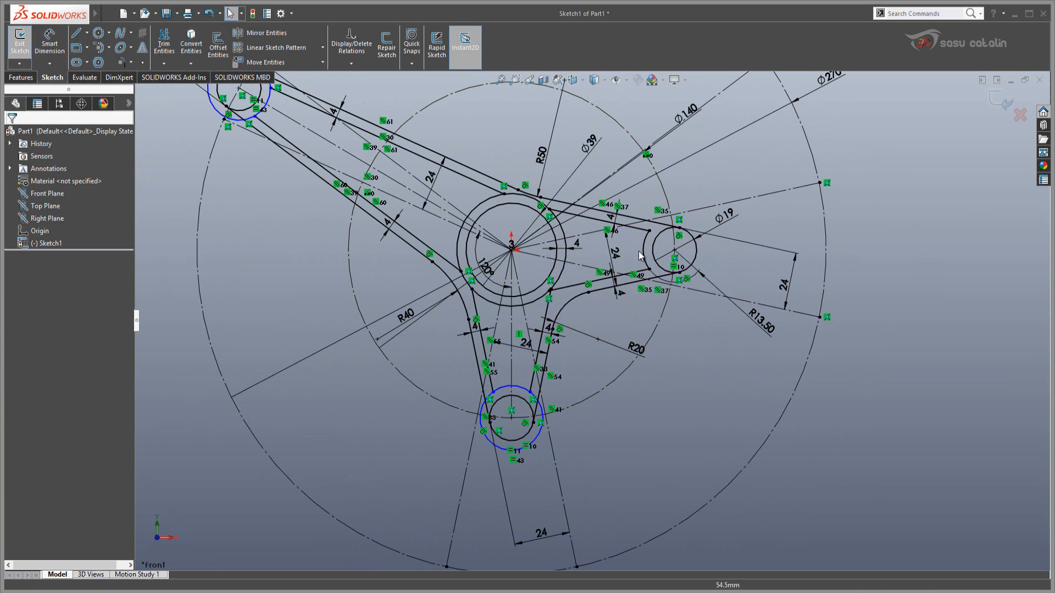
# Trim away the far-side portion of the 27 mm circle around the lower arm's end hole
pyautogui.scroll(1, 561, 438)
pyautogui.scroll(-2, 568, 365)
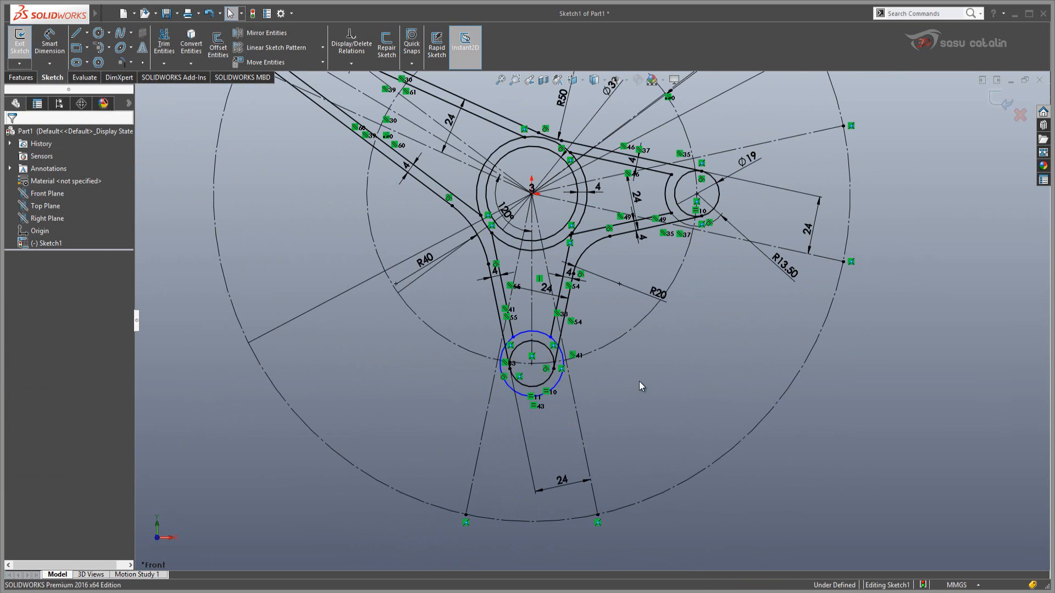
pyautogui.moveTo(654, 351); pyautogui.dragTo(584, 387, button='right')
pyautogui.scroll(-1, 583, 387)
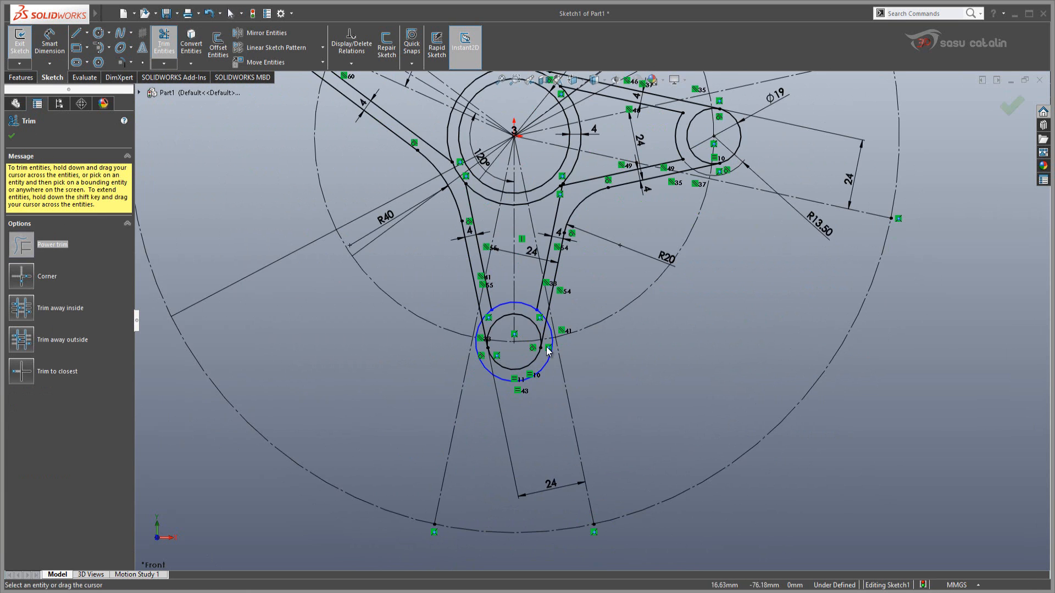
pyautogui.scroll(-1, 555, 371)
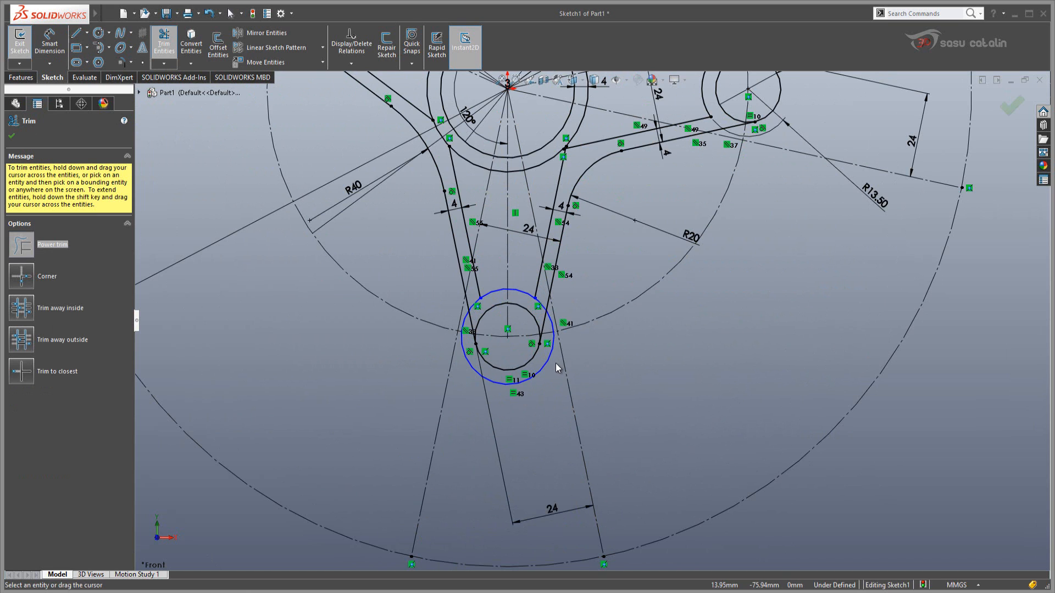
pyautogui.click(548, 370)
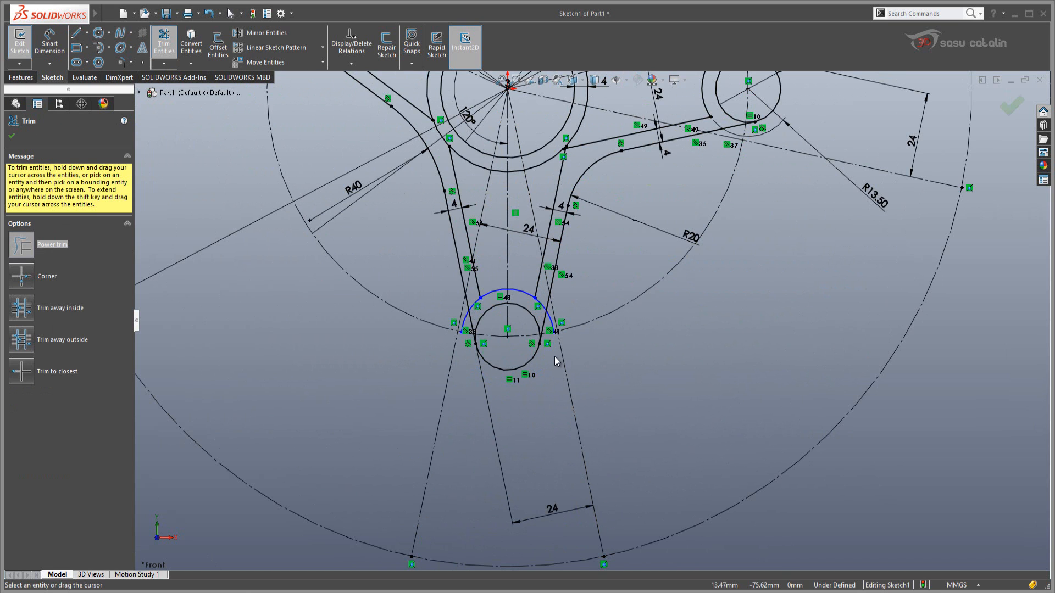
# Trim the lower arm's 27 mm arc between its pocket lines and outer edges on both sides, plus the leftover outside the right outer edge
pyautogui.scroll(-2, 548, 318)
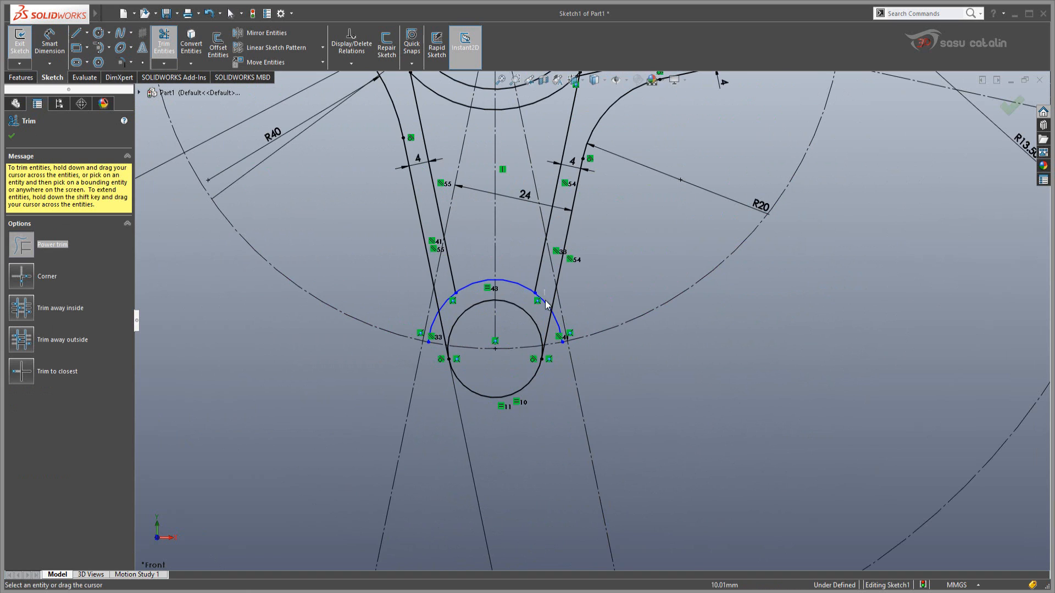
pyautogui.click(545, 303)
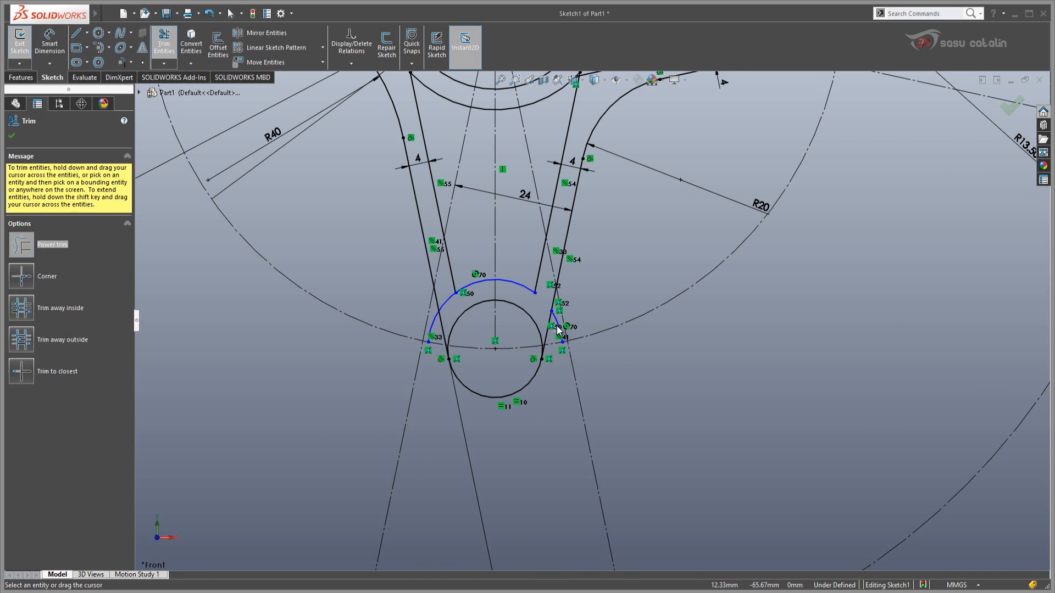
pyautogui.click(557, 329)
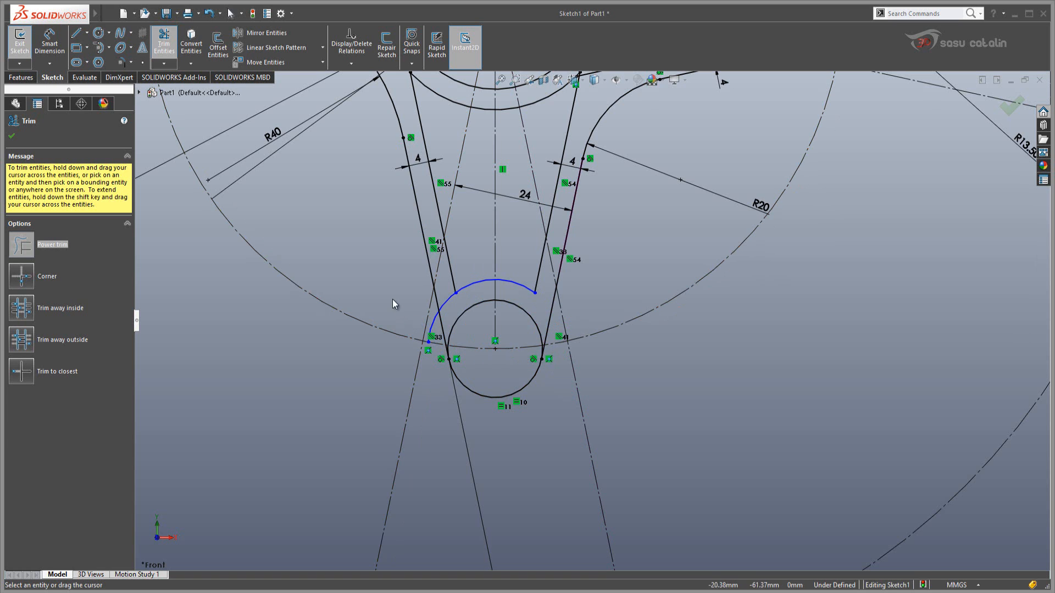
pyautogui.moveTo(447, 288); pyautogui.dragTo(450, 310)
pyautogui.click(431, 318)
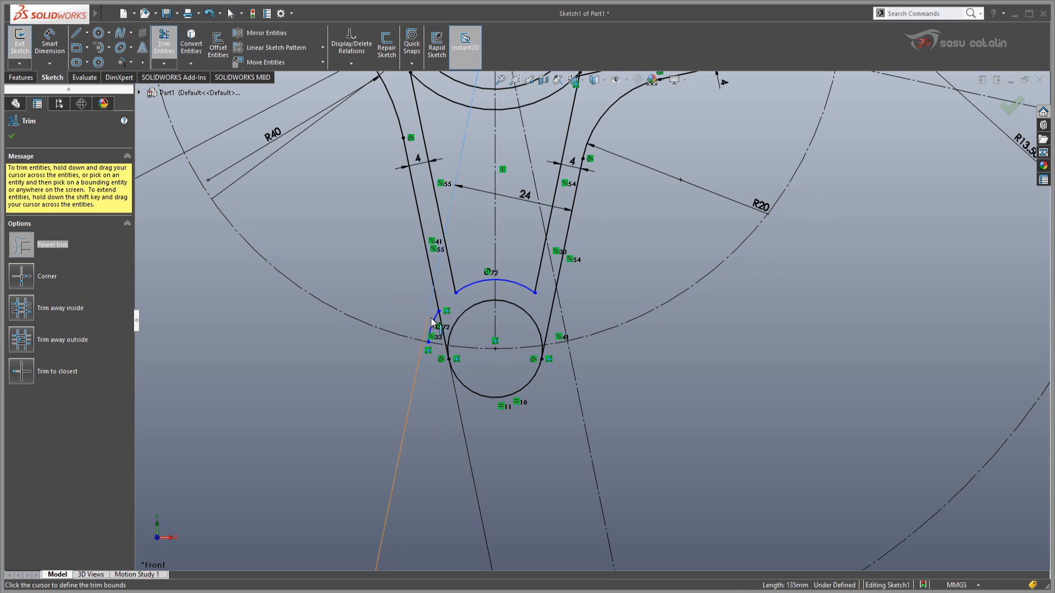
pyautogui.click(369, 380)
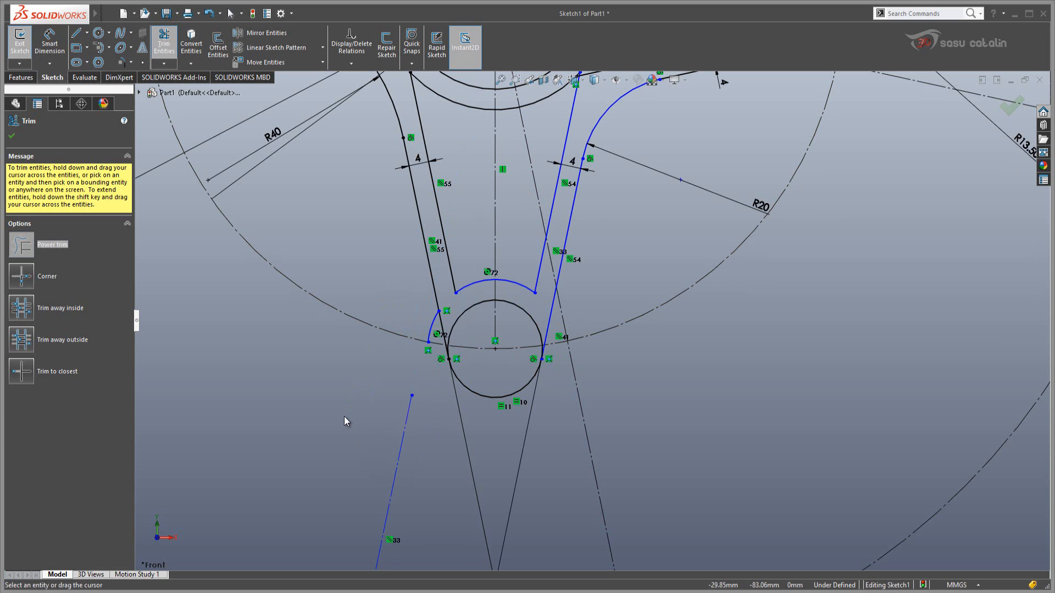
pyautogui.press('Escape')
pyautogui.hotkey('ctrl', 'z')
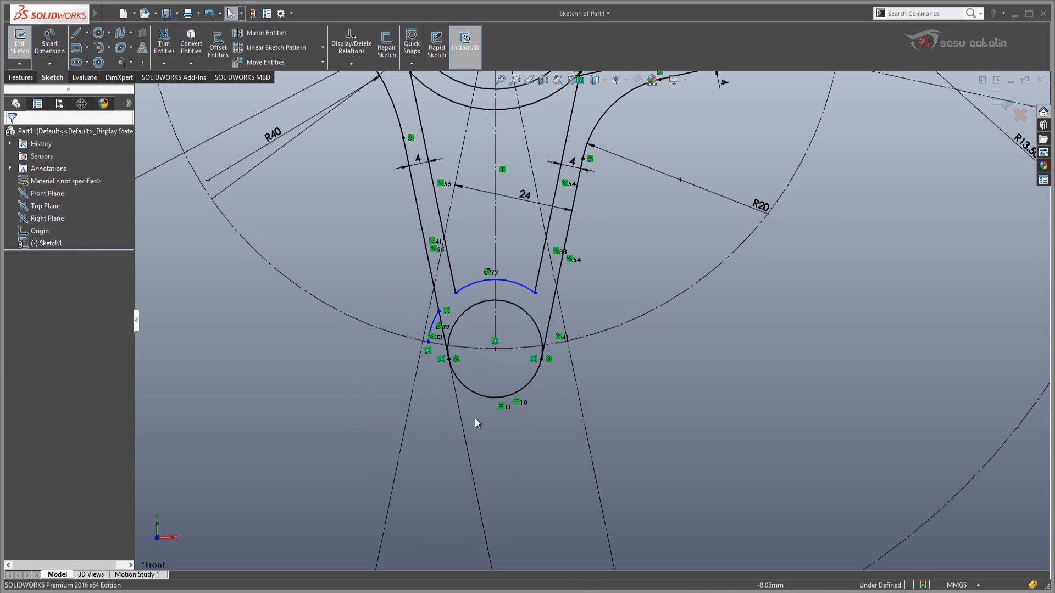
# Trim away the leftover arc outside the lower arm's left outer edge
pyautogui.moveTo(731, 363)
pyautogui.mouseDown(button='right')
pyautogui.moveTo(699, 367)
pyautogui.moveTo(690, 403)
pyautogui.mouseUp(button='right')
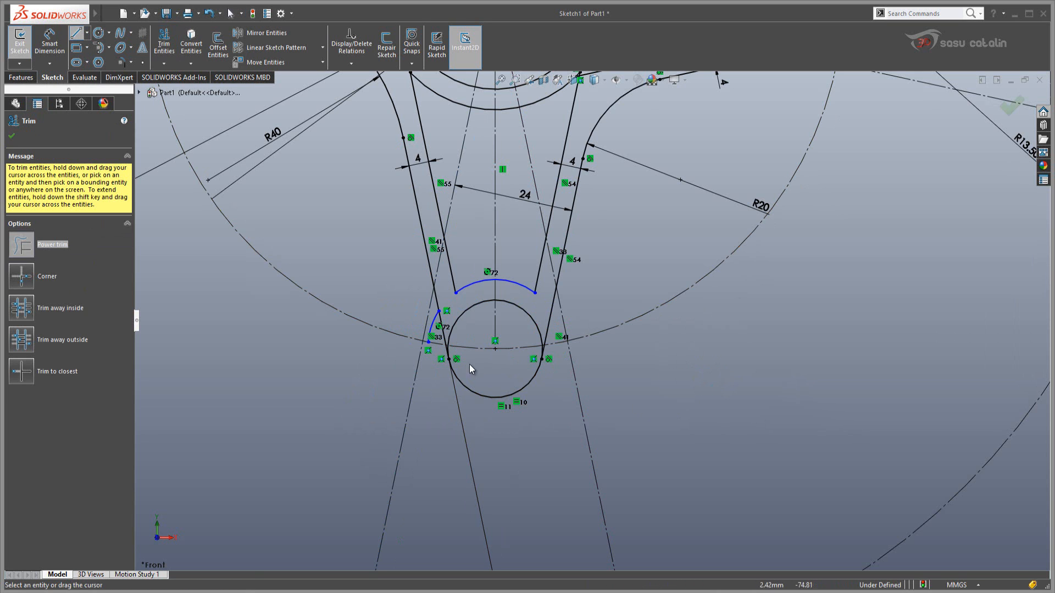
pyautogui.scroll(-4, 434, 331)
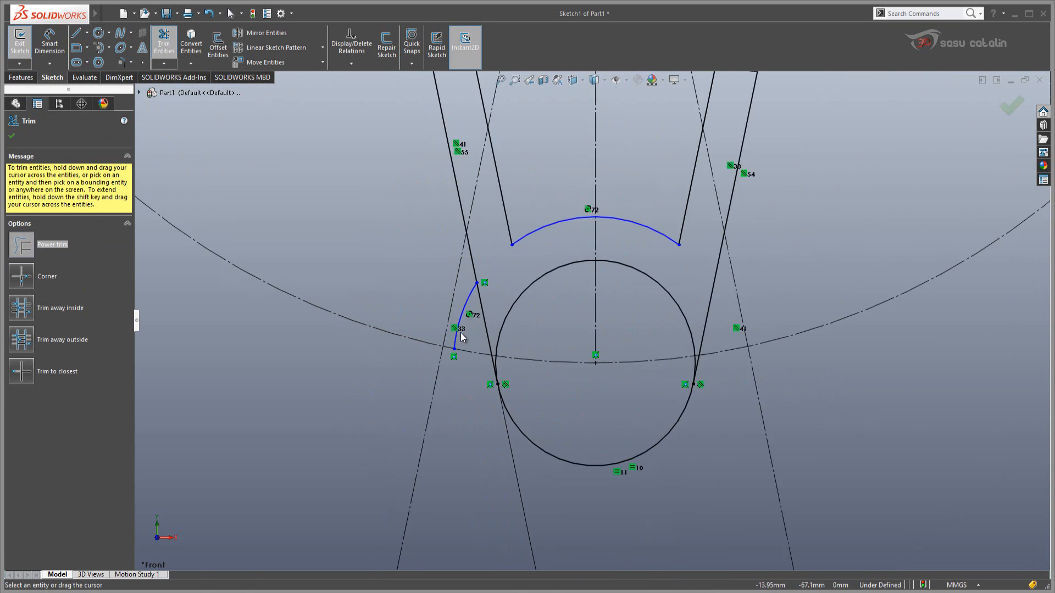
pyautogui.scroll(-2, 460, 333)
pyautogui.moveTo(482, 324); pyautogui.dragTo(479, 304)
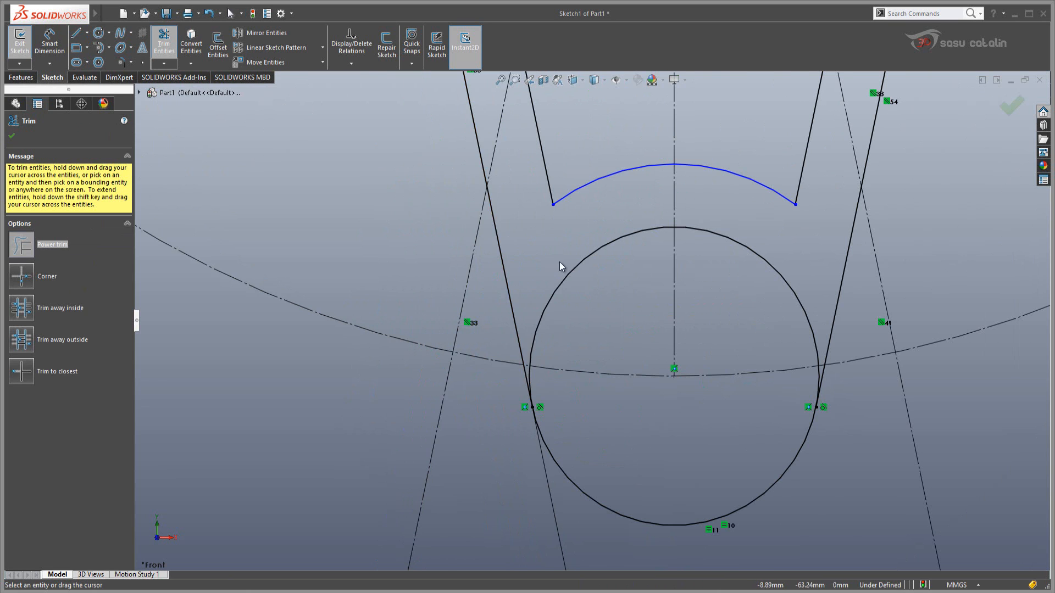
# Trim the upper-left arm's 27 mm end circle down to the arc between its two pocket lines
pyautogui.scroll(6, 560, 263)
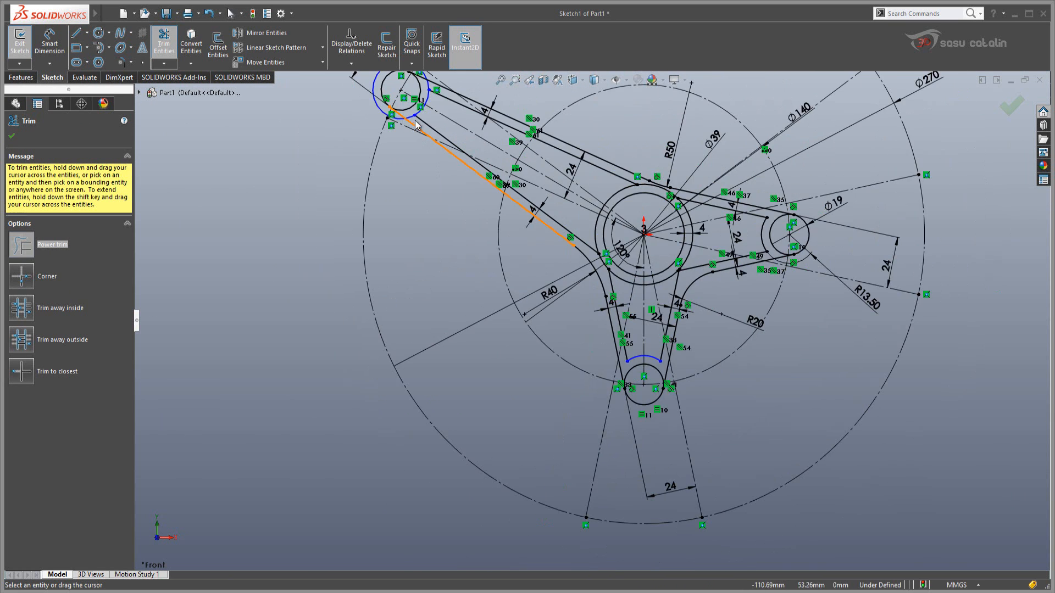
pyautogui.scroll(-5, 487, 181)
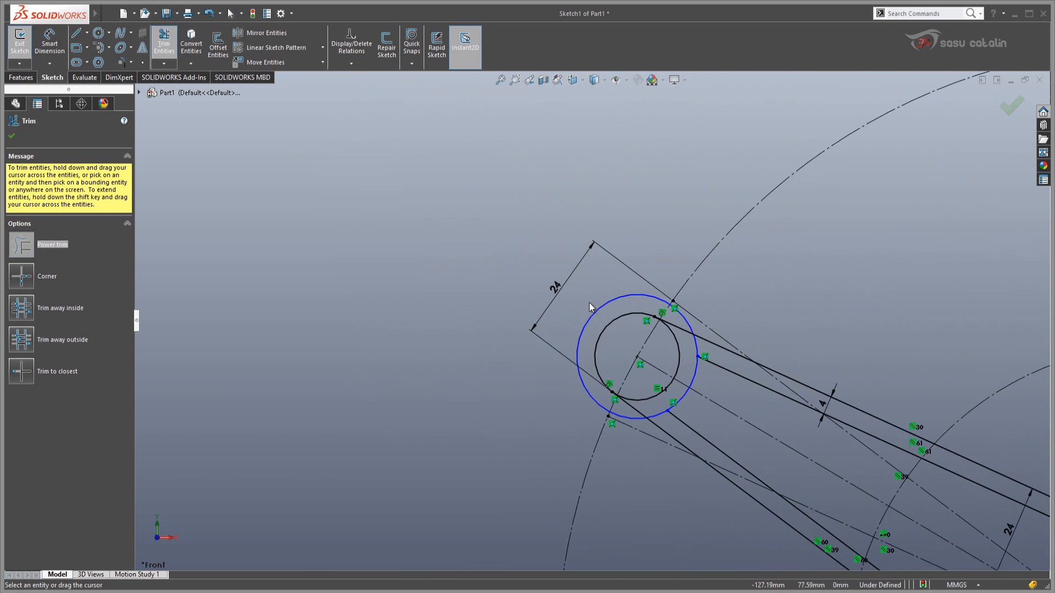
pyautogui.moveTo(590, 307); pyautogui.dragTo(662, 304)
pyautogui.scroll(-3, 696, 342)
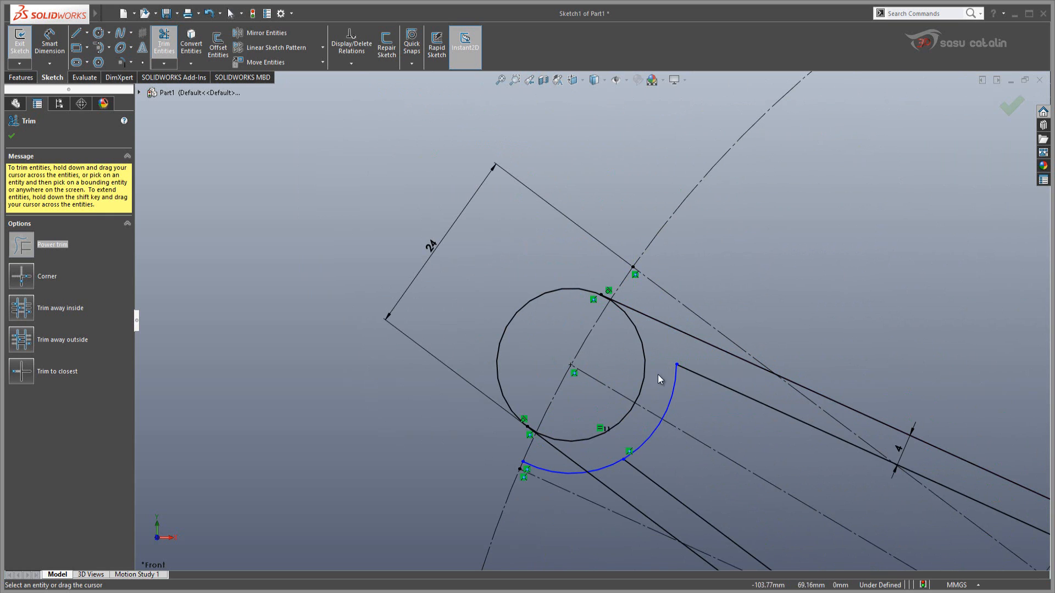
pyautogui.moveTo(618, 474)
pyautogui.mouseDown()
pyautogui.moveTo(608, 464)
pyautogui.moveTo(561, 475)
pyautogui.mouseUp()
pyautogui.scroll(4, 690, 478)
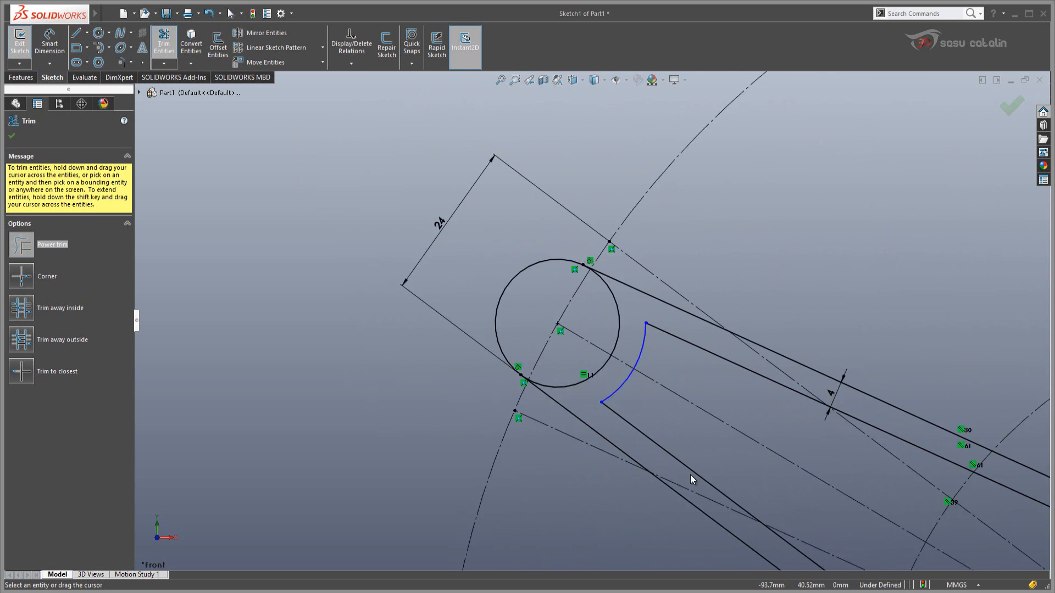
pyautogui.press('Escape')
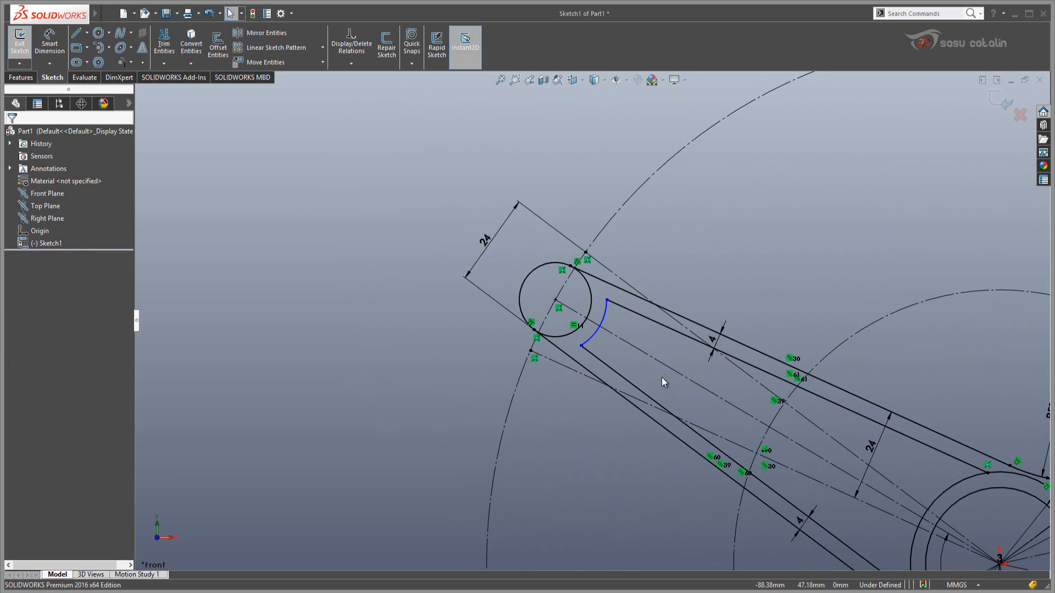
# Select the arc closing the upper-left arm's pocket and locate the matching arc on the lower arm
pyautogui.click(601, 337)
pyautogui.scroll(4, 760, 438)
pyautogui.scroll(2, 785, 474)
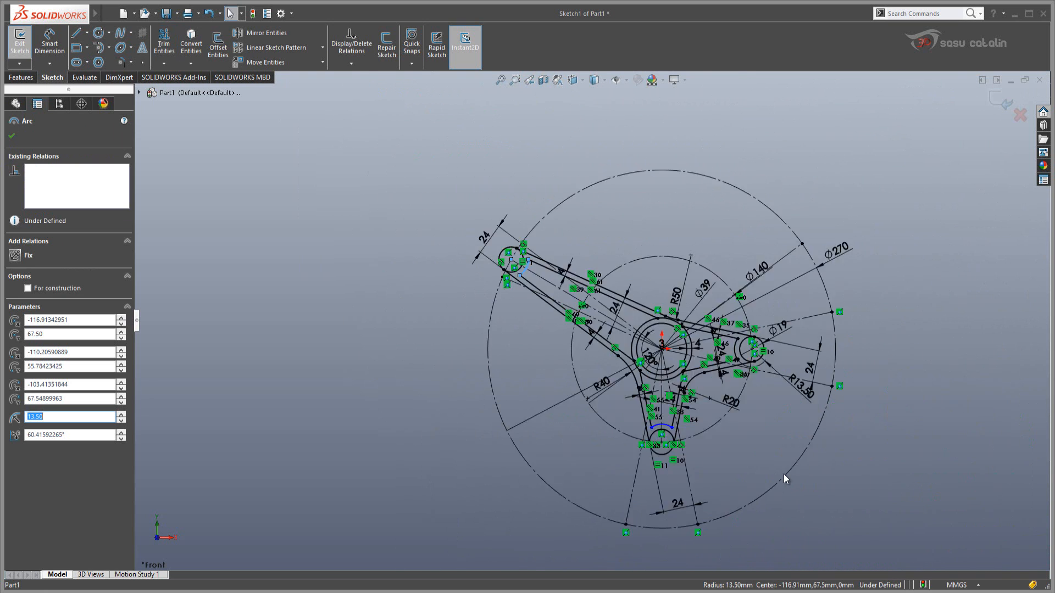
pyautogui.scroll(-2, 784, 476)
pyautogui.scroll(-1, 586, 387)
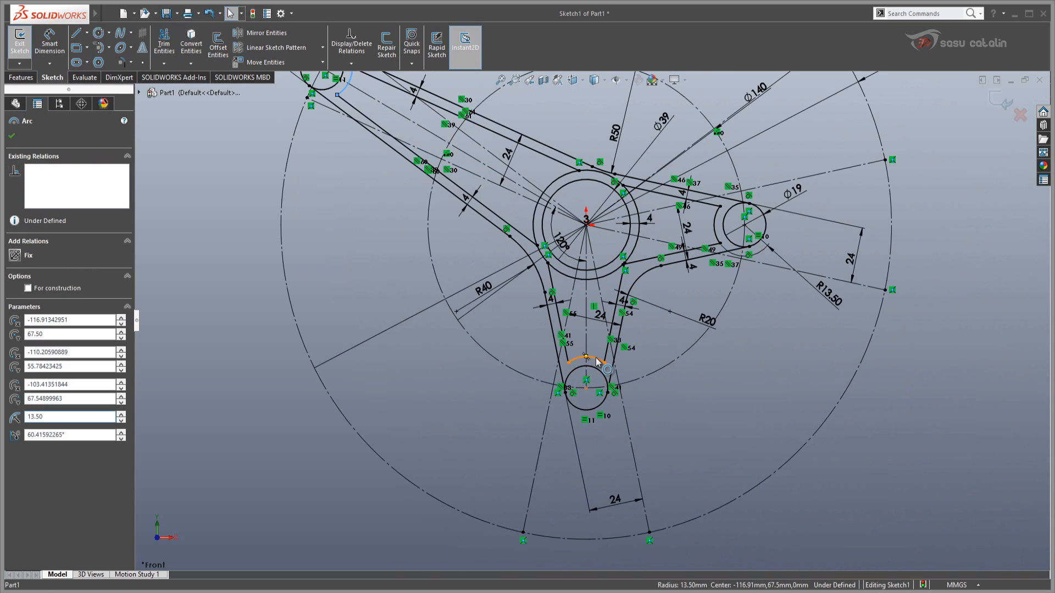
# Make the inner pocket arcs near the ends of all three arms equal in radius
pyautogui.keyDown('ctrl'); pyautogui.click(597, 362); pyautogui.keyUp('ctrl')
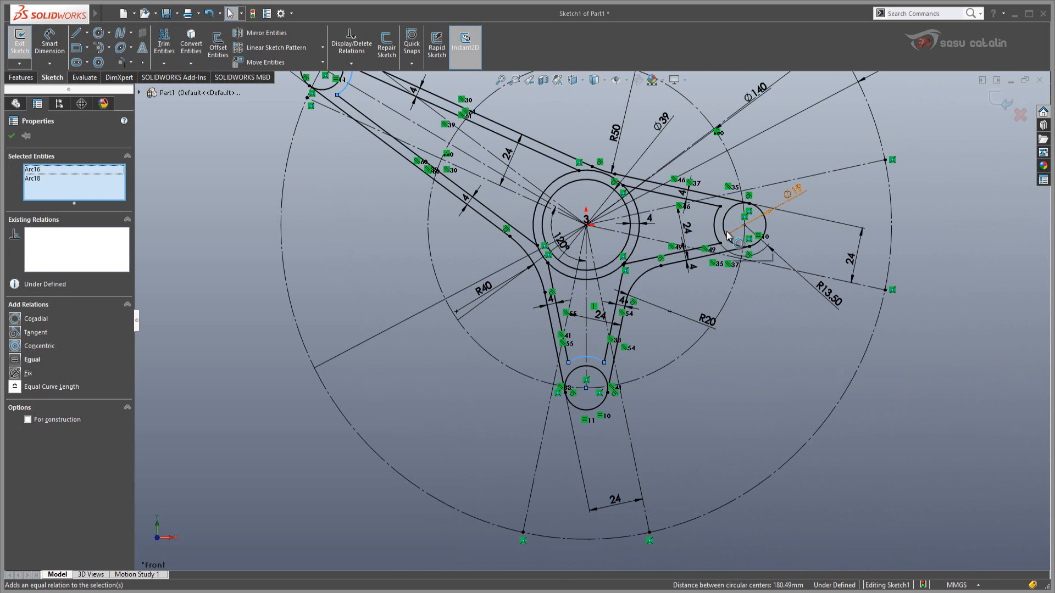
pyautogui.scroll(-2, 697, 241)
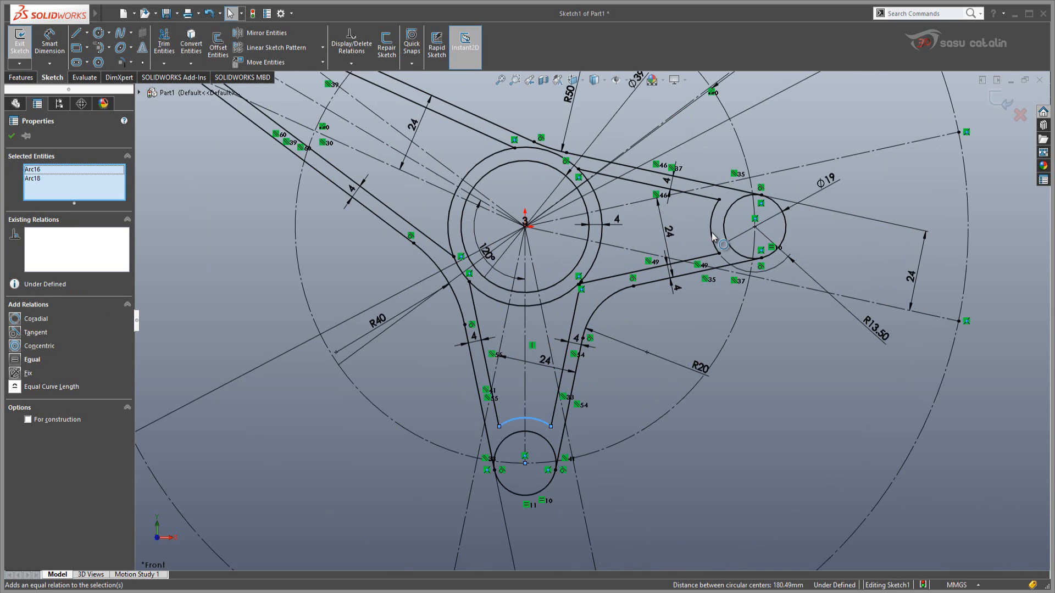
pyautogui.keyDown('ctrl'); pyautogui.click(714, 240); pyautogui.keyUp('ctrl')
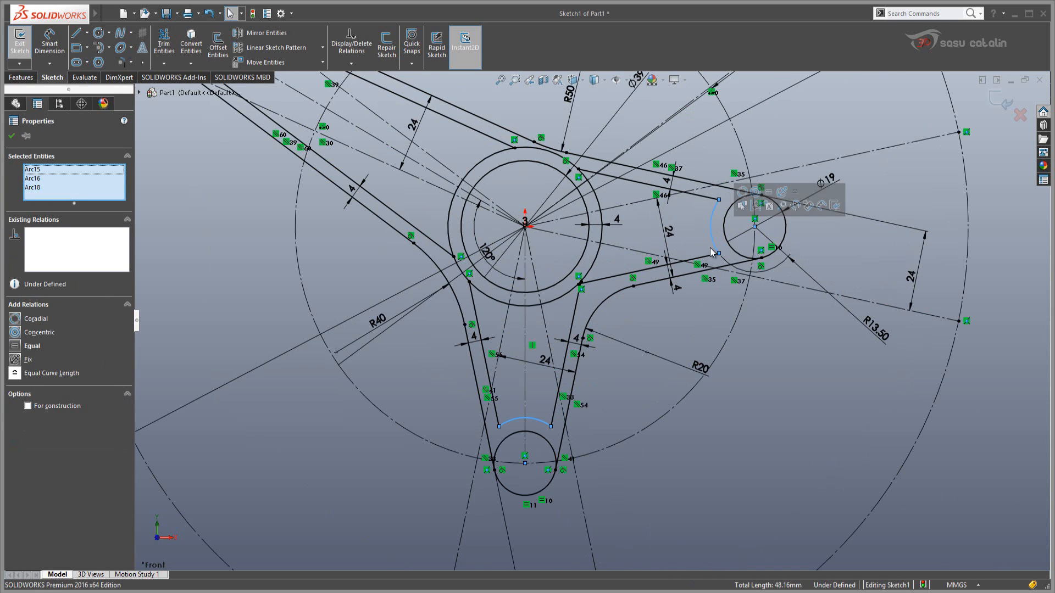
pyautogui.click(769, 195)
pyautogui.click(757, 391)
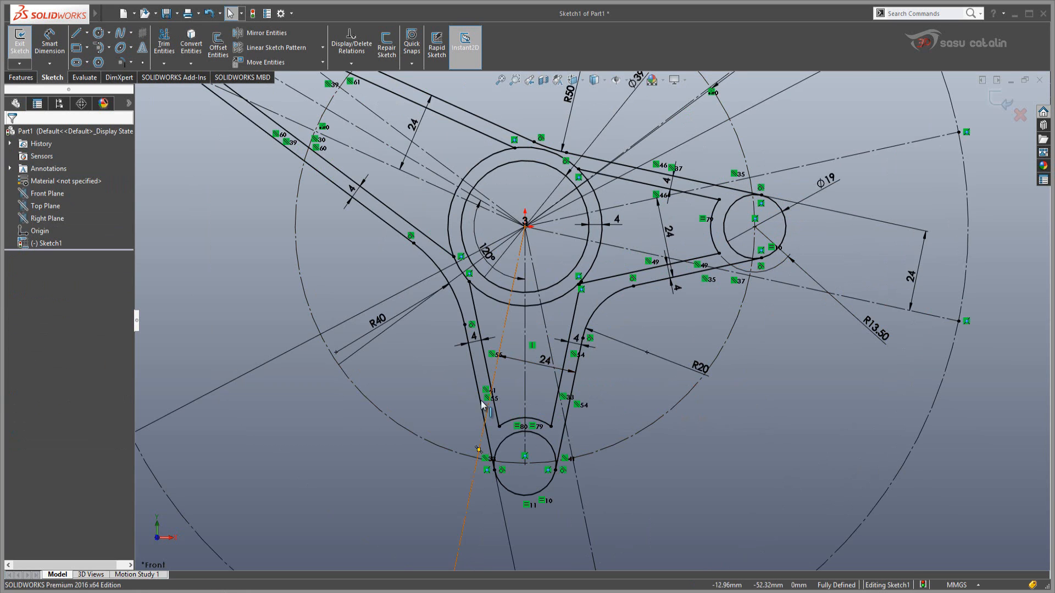
# Check the reference drawing and trim the outer hub circle between the upper-left and lower arms and between the upper-left and right arms
pyautogui.hotkey('alt', 'Tab')
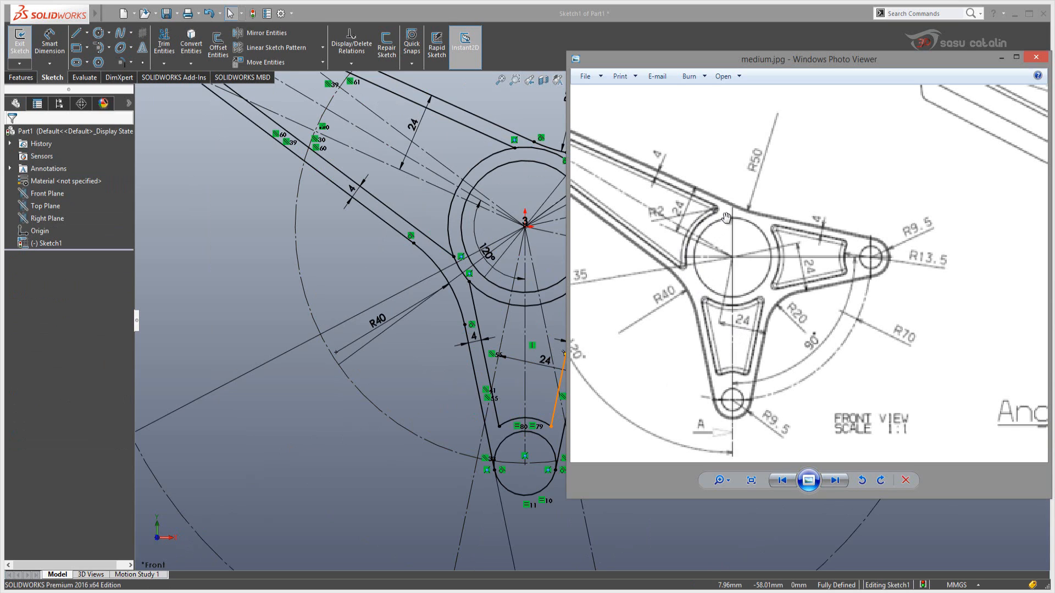
pyautogui.hotkey('alt', 'Tab')
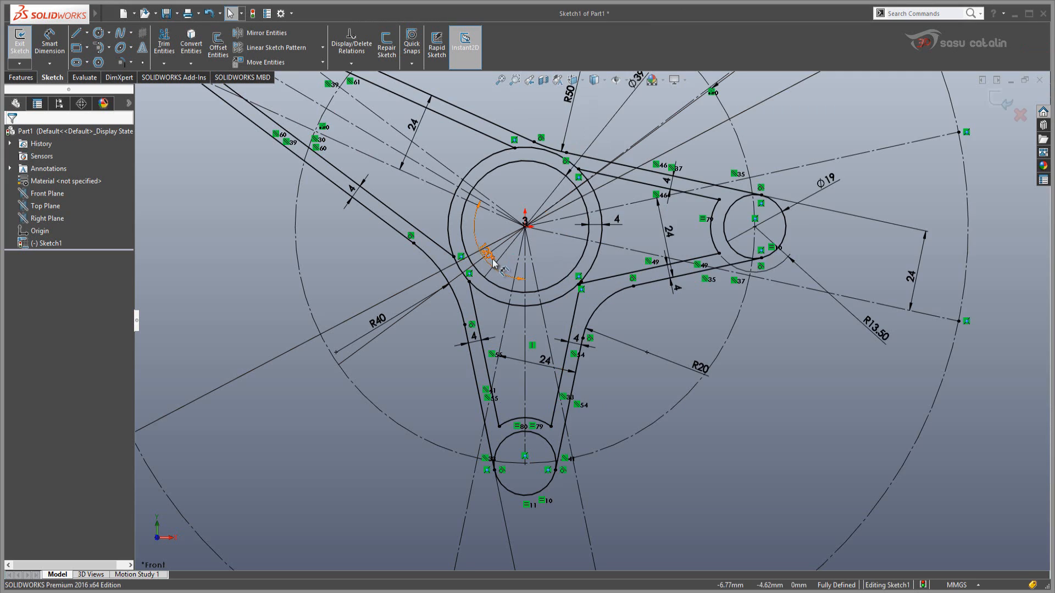
pyautogui.scroll(-2, 459, 296)
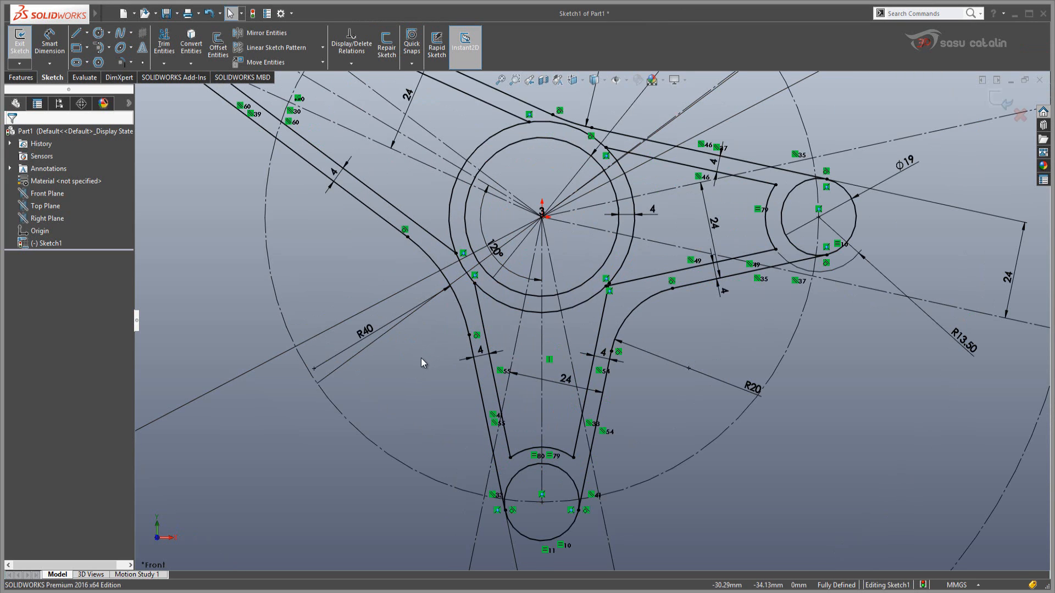
pyautogui.moveTo(421, 358); pyautogui.dragTo(409, 379, button='right')
pyautogui.scroll(-3, 463, 275)
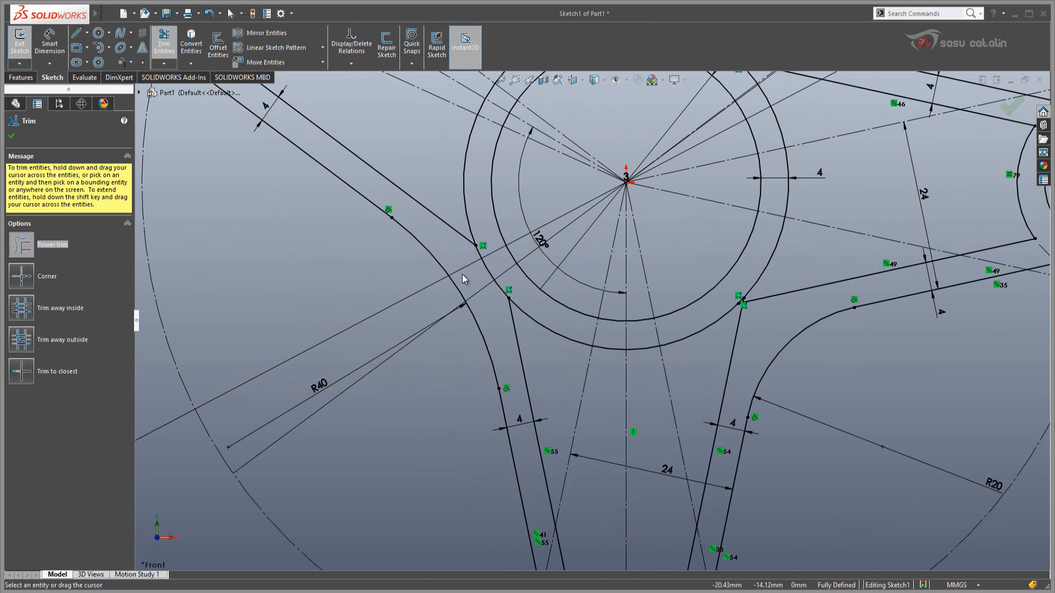
pyautogui.moveTo(481, 276); pyautogui.dragTo(491, 271)
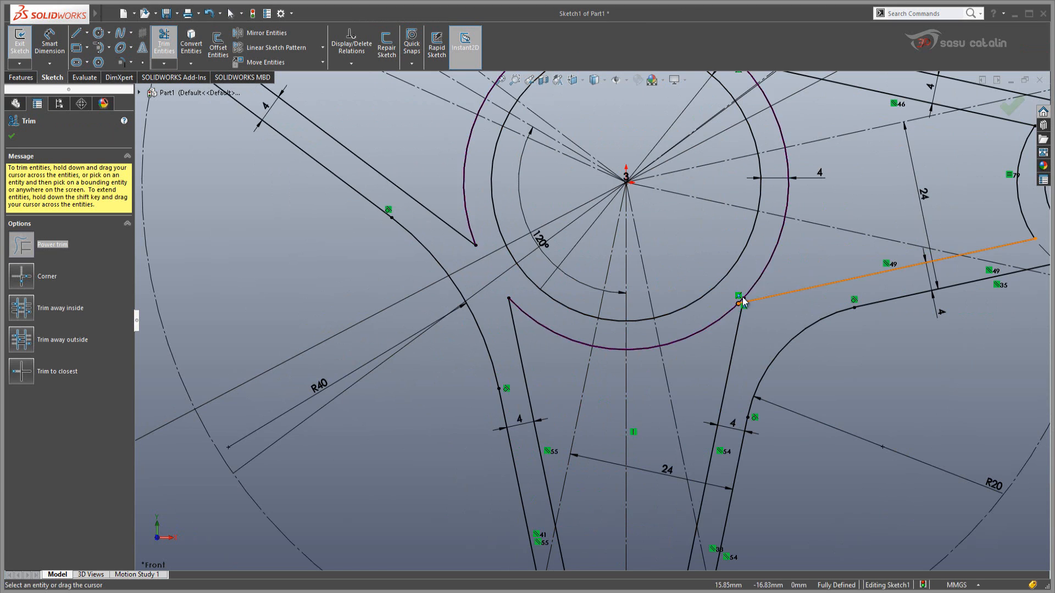
pyautogui.scroll(2, 715, 176)
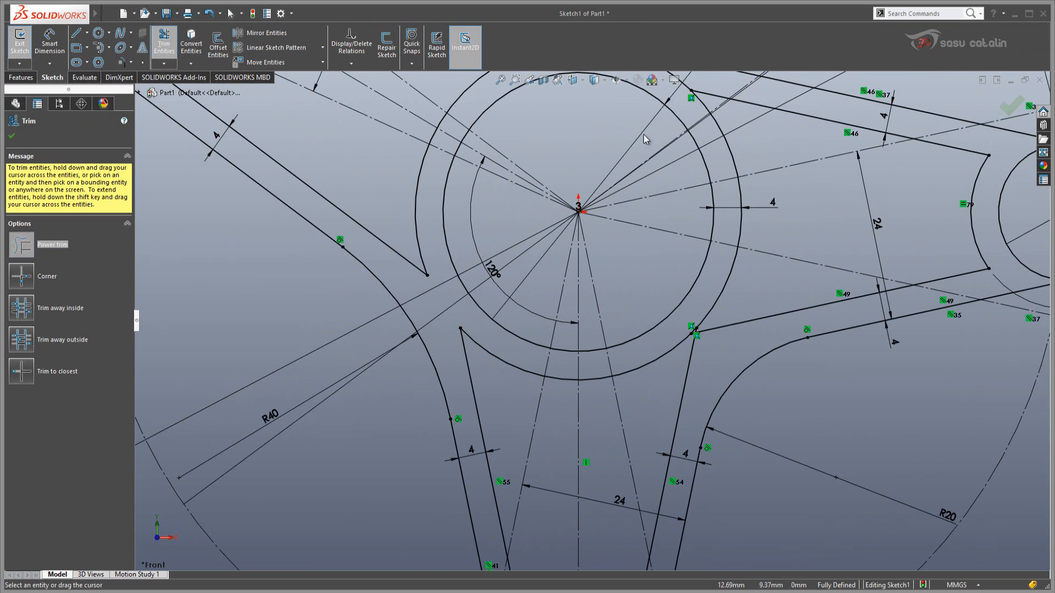
pyautogui.scroll(-2, 599, 149)
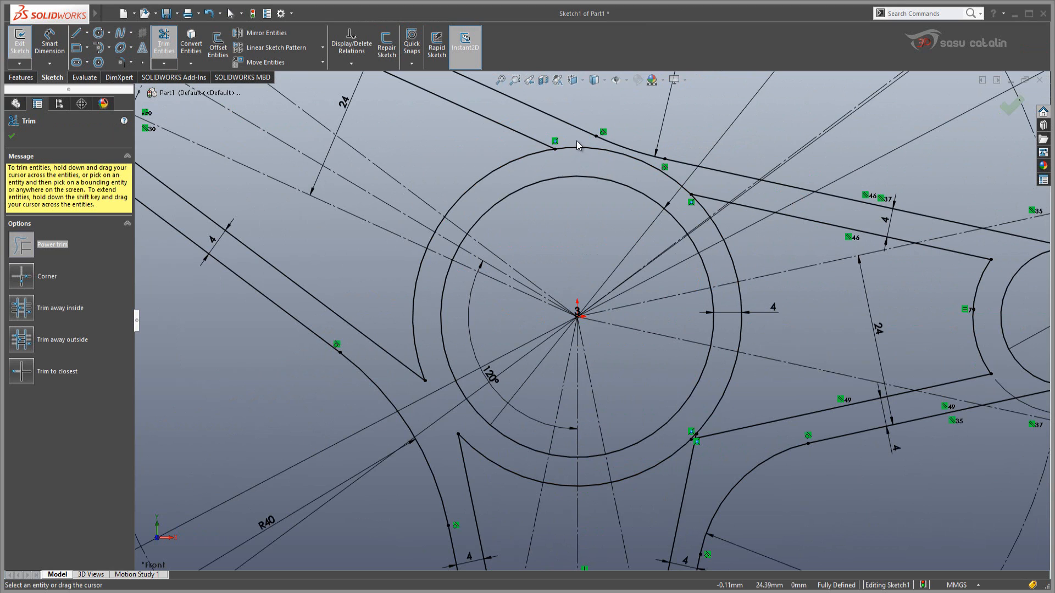
pyautogui.moveTo(575, 140); pyautogui.dragTo(589, 158)
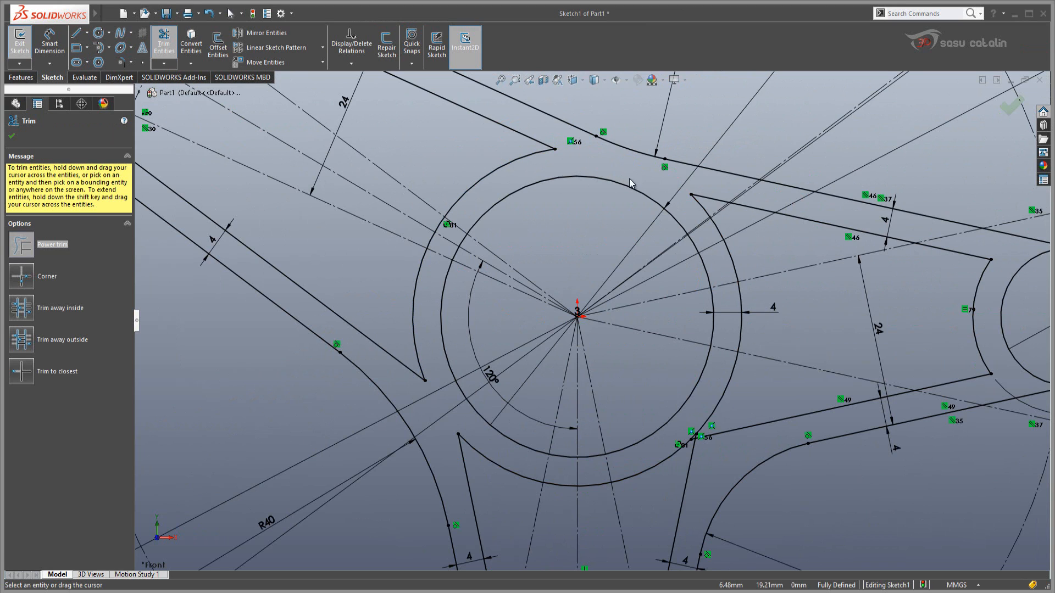
pyautogui.press('Escape')
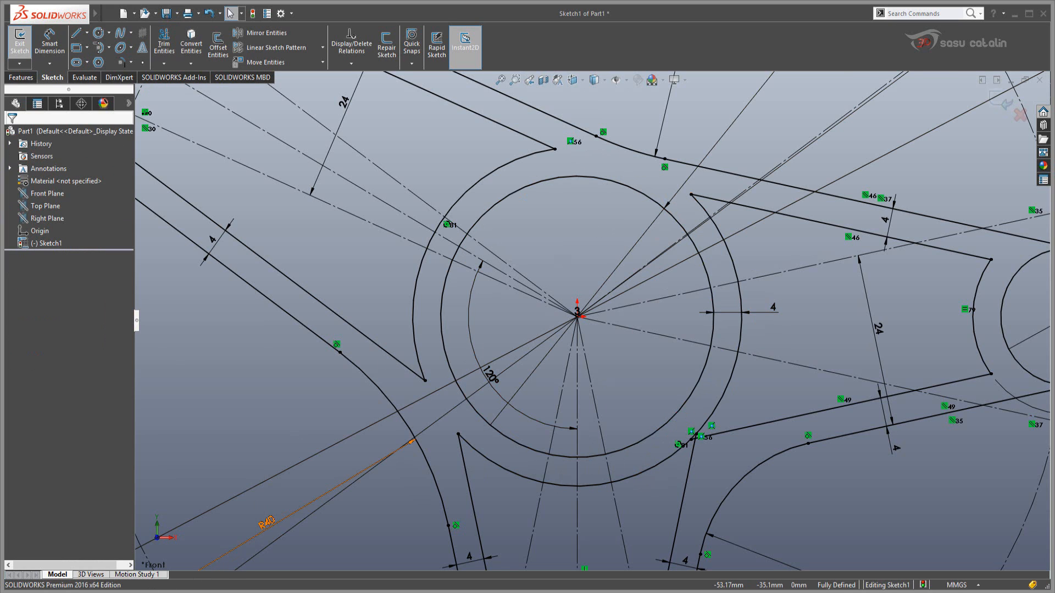
# Compare the sketch around the hub and arm pockets with the reference drawing medium.jpg in Windows Photo Viewer
pyautogui.hotkey('alt', 'Tab')
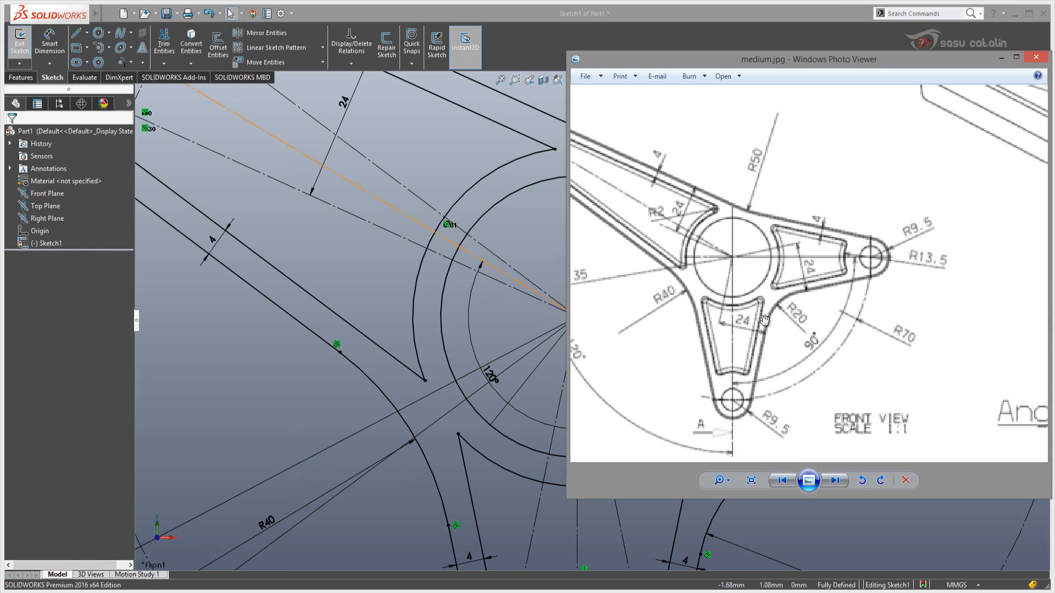
pyautogui.click(663, 15)
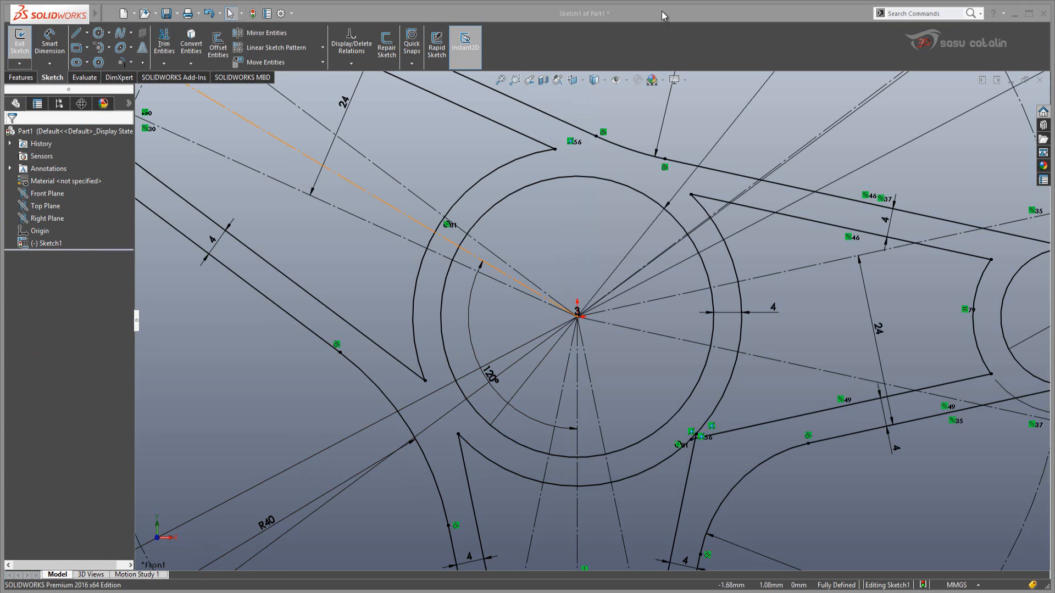
pyautogui.press('f')
pyautogui.scroll(-2, 600, 431)
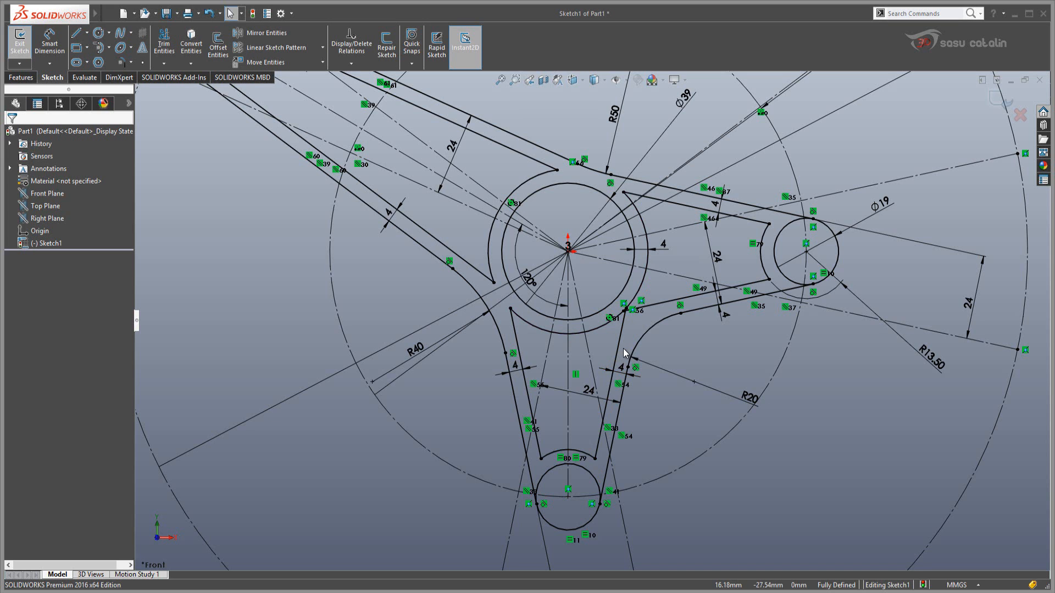
pyautogui.scroll(-3, 622, 348)
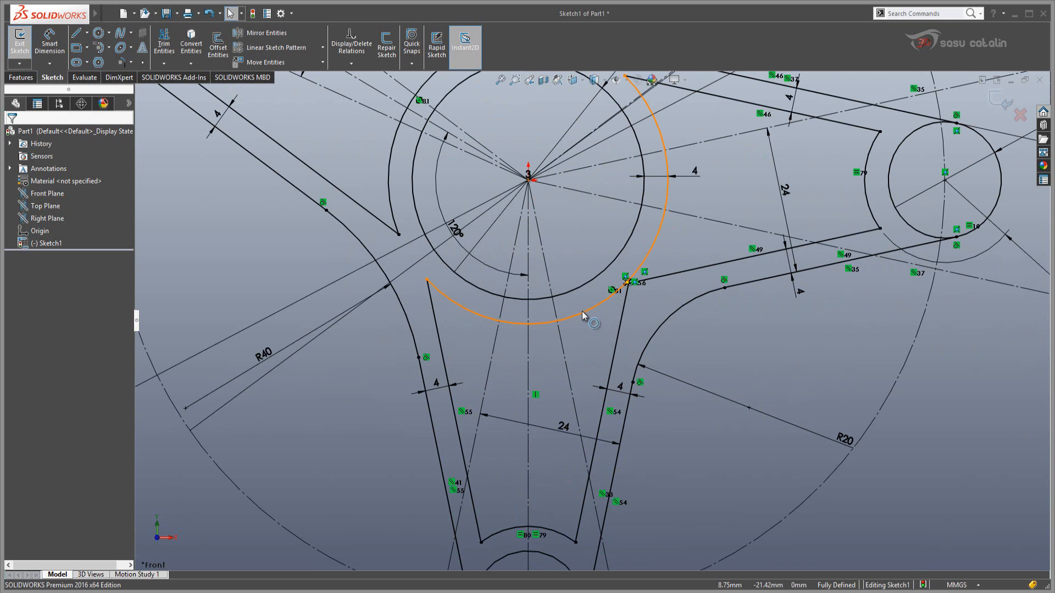
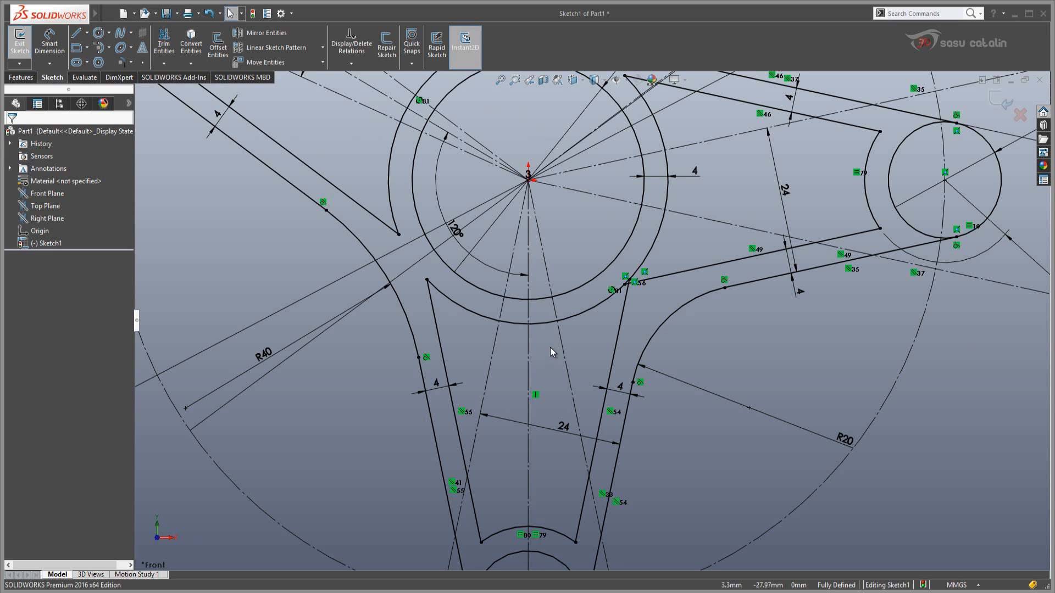
pyautogui.scroll(2, 555, 345)
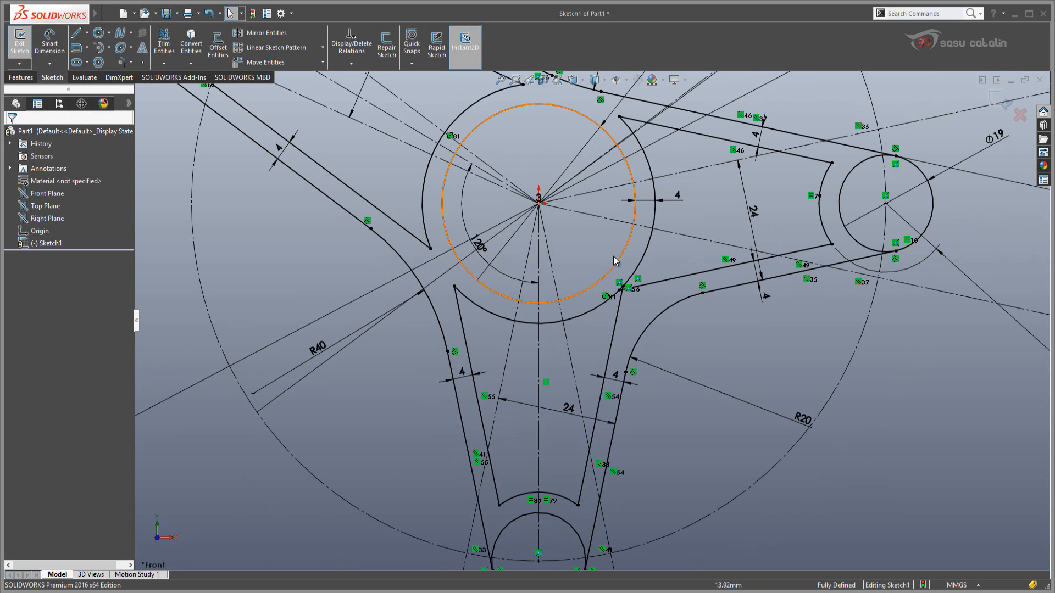
pyautogui.scroll(3, 625, 253)
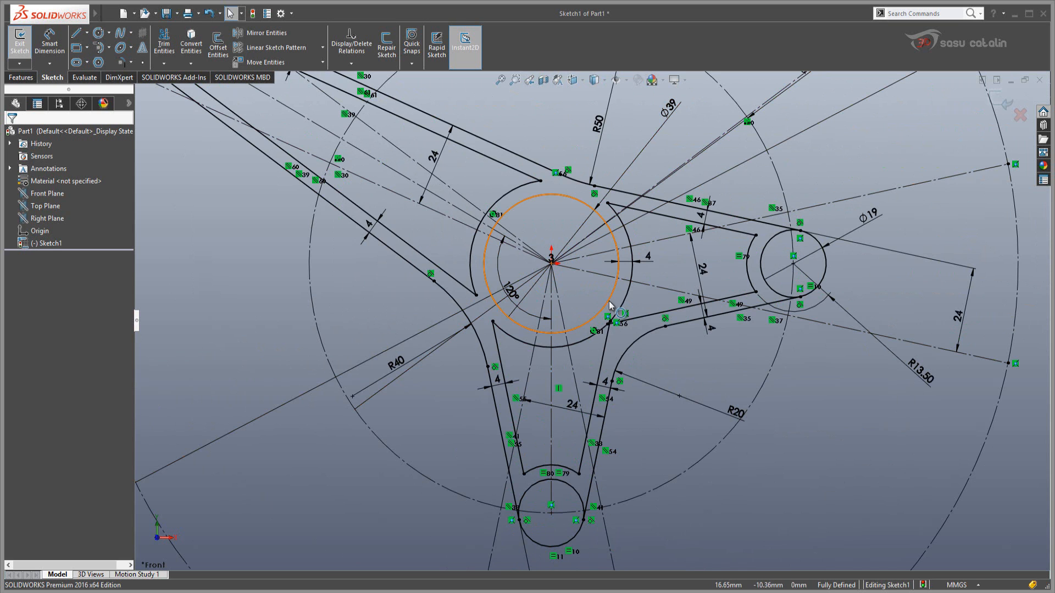
pyautogui.scroll(-1, 569, 479)
pyautogui.scroll(2, 631, 350)
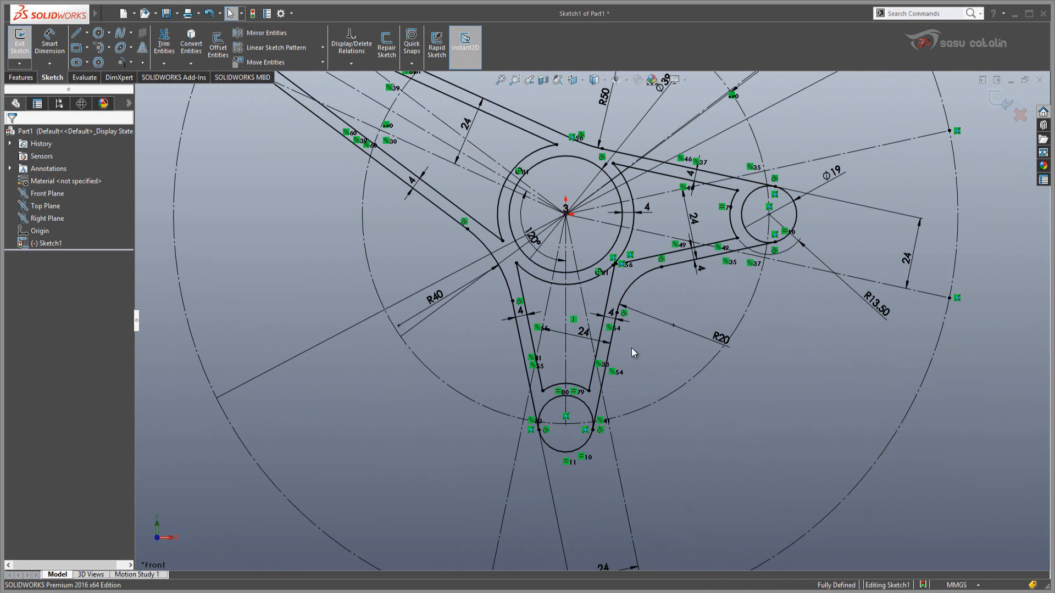
pyautogui.scroll(-2, 659, 361)
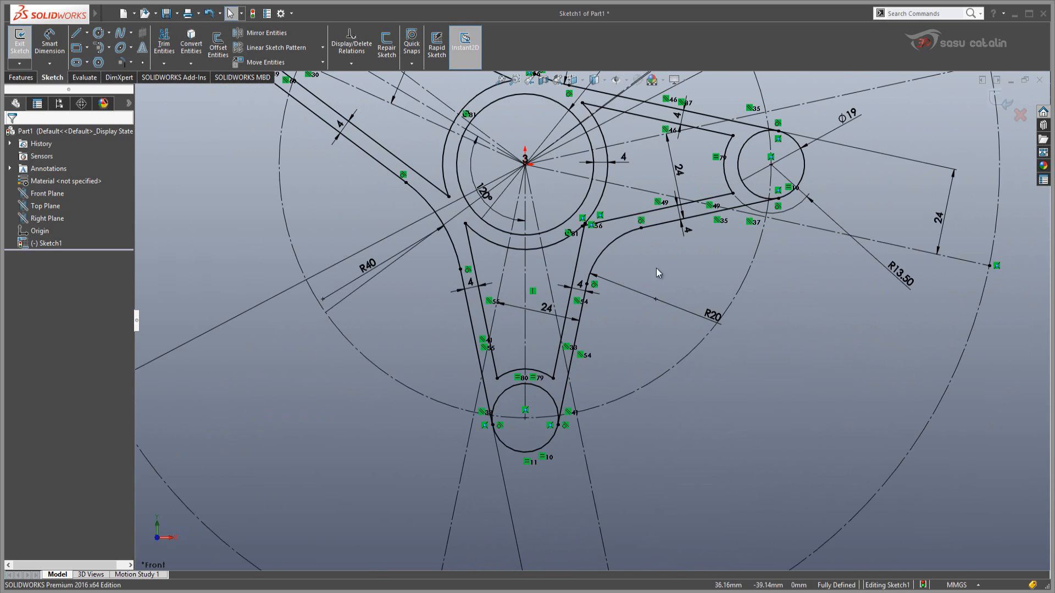
# Trim the inward-facing portions of the end circles on the lower and right arms, leaving rounded outer ends
pyautogui.moveTo(819, 324); pyautogui.dragTo(717, 396, button='right')
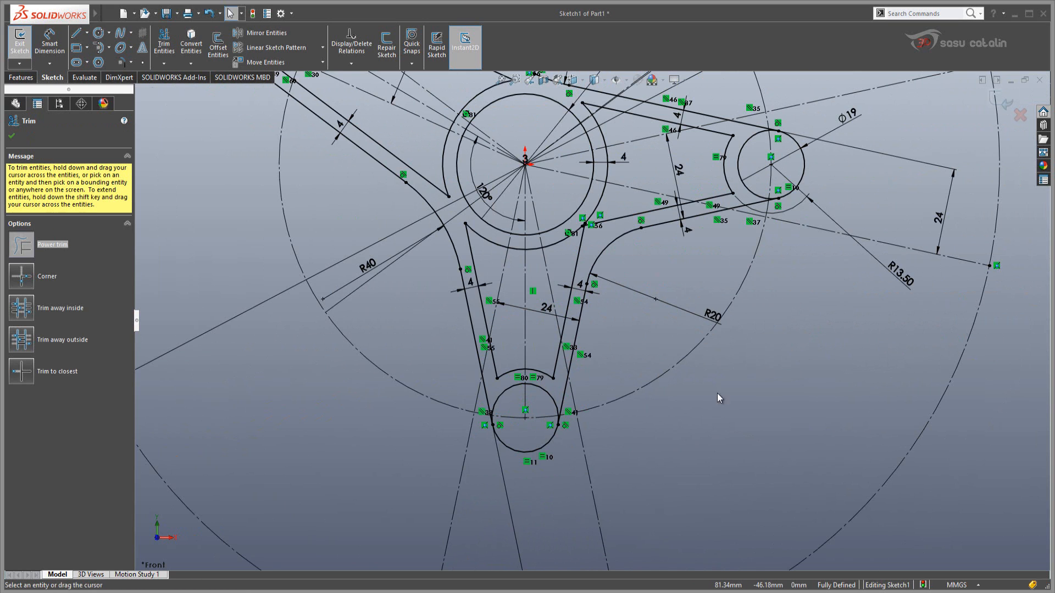
pyautogui.scroll(-2, 544, 401)
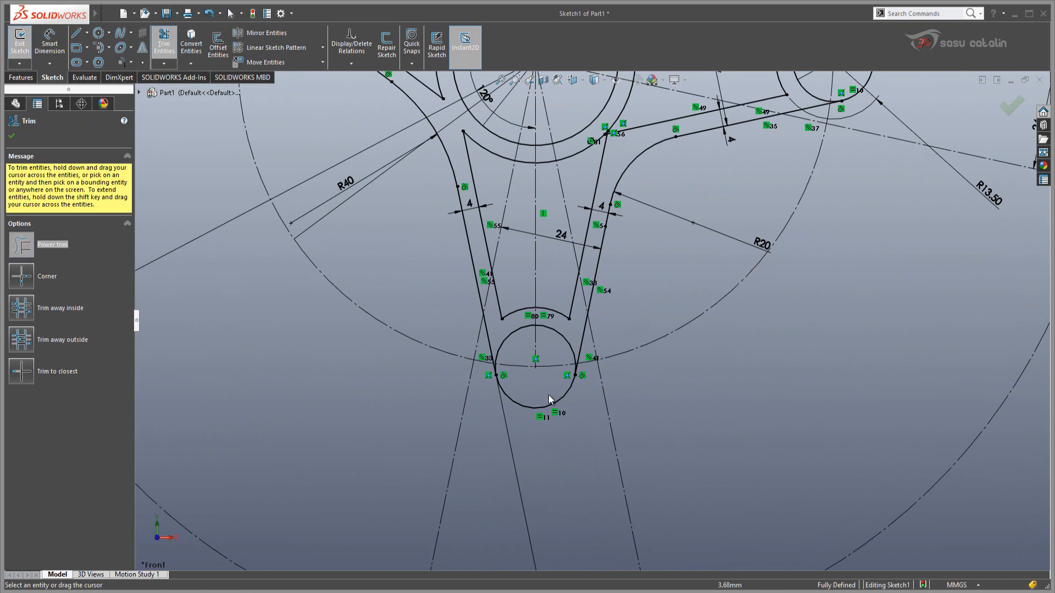
pyautogui.moveTo(501, 336)
pyautogui.mouseDown()
pyautogui.moveTo(532, 346)
pyautogui.moveTo(592, 328)
pyautogui.mouseUp()
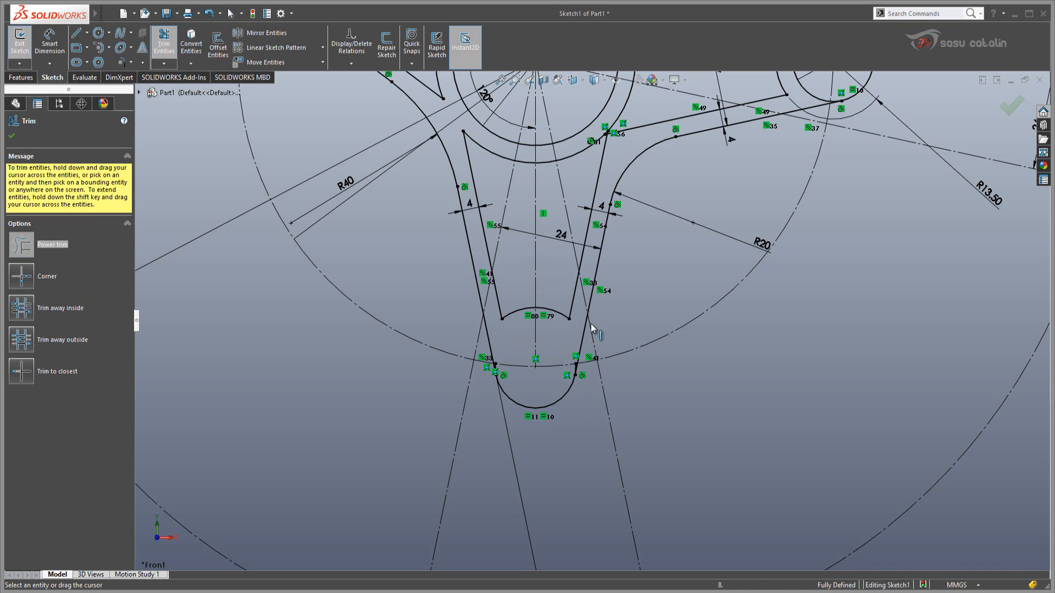
pyautogui.scroll(5, 657, 245)
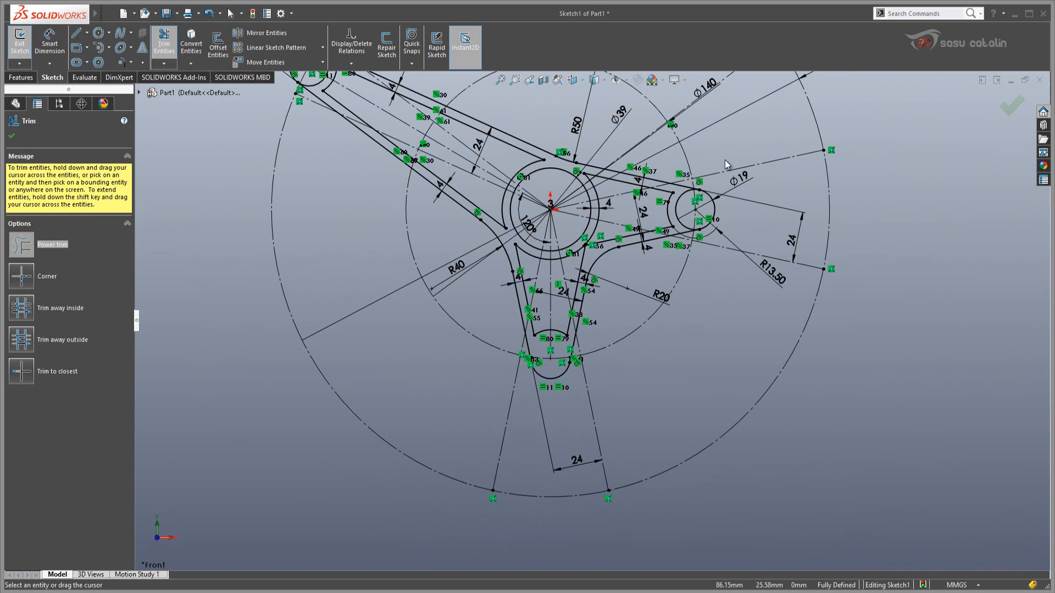
pyautogui.scroll(-2, 635, 254)
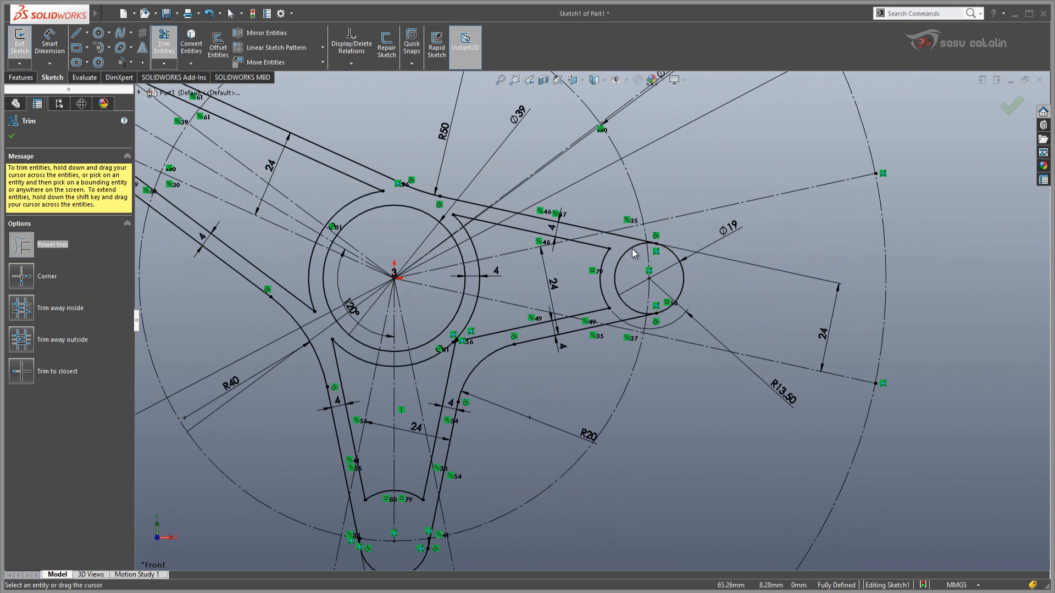
pyautogui.moveTo(628, 253); pyautogui.dragTo(623, 248)
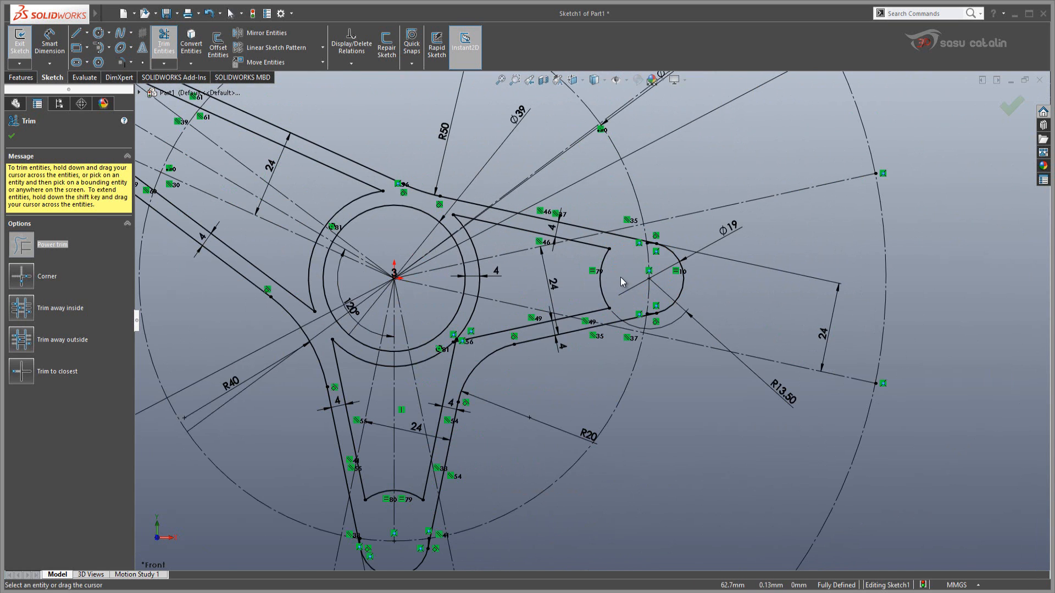
# Trim the inward-facing portion of the end circle on the upper-left arm, leaving a rounded outer end
pyautogui.keyDown('ctrl'); pyautogui.moveTo(196, 140); pyautogui.dragTo(466, 266, button='middle'); pyautogui.keyUp('ctrl')
pyautogui.scroll(3, 466, 266)
pyautogui.keyDown('ctrl'); pyautogui.moveTo(329, 201); pyautogui.dragTo(538, 296, button='middle'); pyautogui.keyUp('ctrl')
pyautogui.scroll(-2, 539, 301)
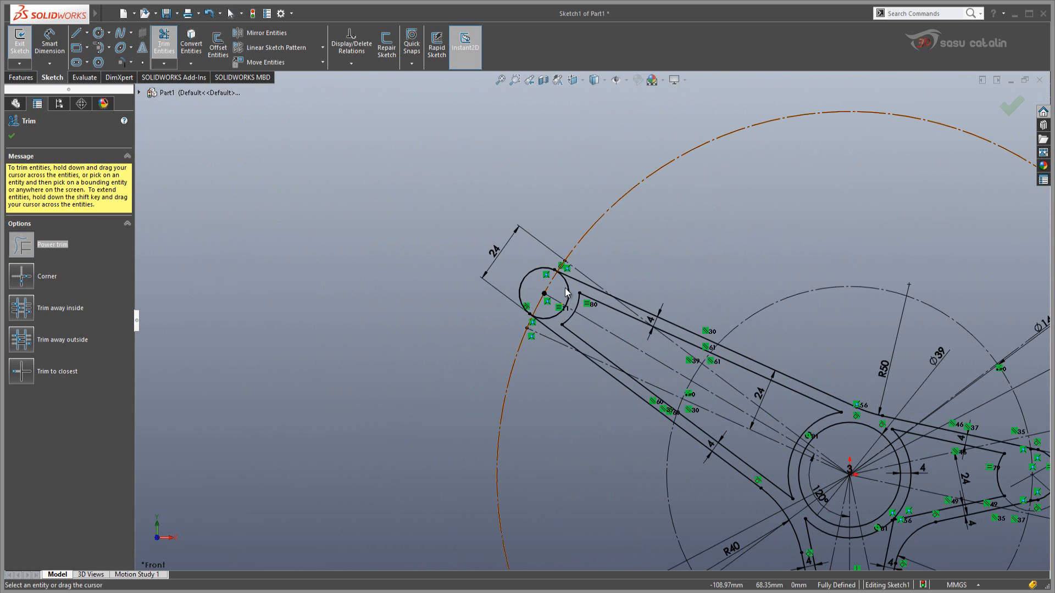
pyautogui.moveTo(566, 287); pyautogui.dragTo(551, 314)
pyautogui.scroll(1, 785, 391)
pyautogui.scroll(-1, 814, 394)
pyautogui.scroll(2, 871, 434)
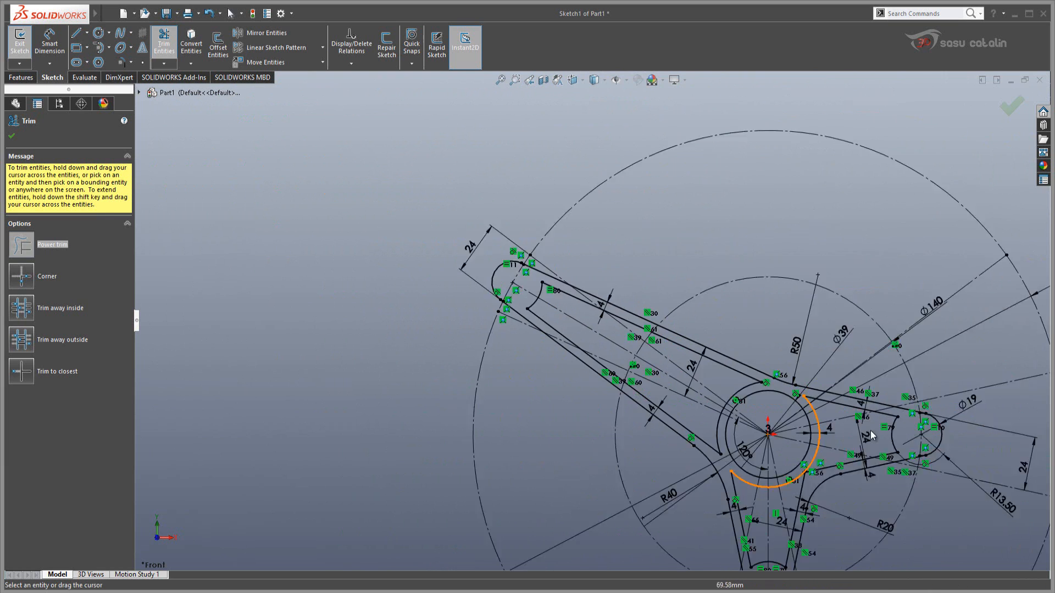
pyautogui.scroll(1, 882, 473)
pyautogui.scroll(-4, 796, 439)
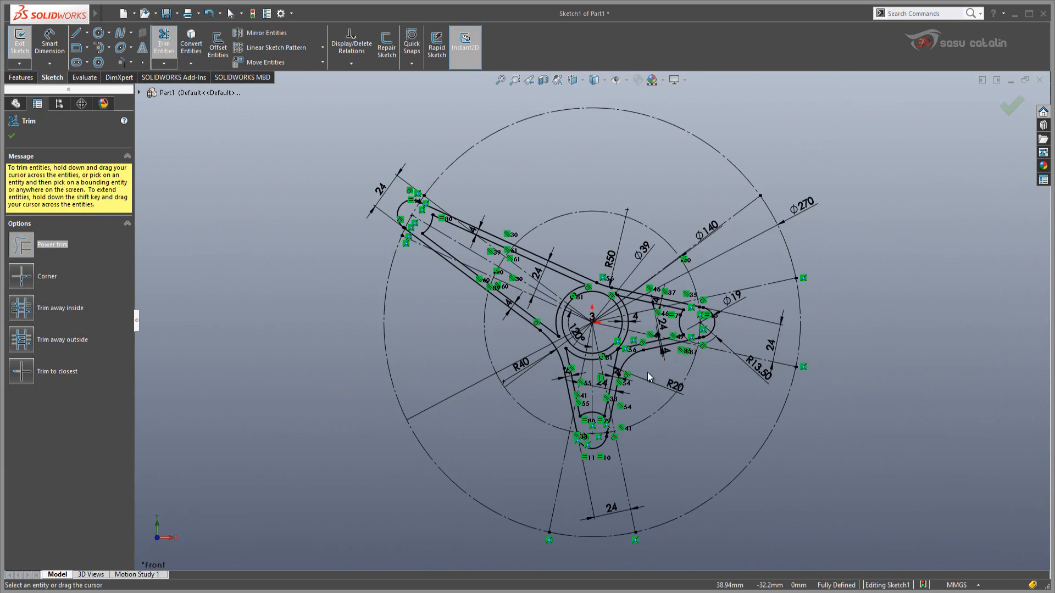
pyautogui.scroll(-1, 611, 319)
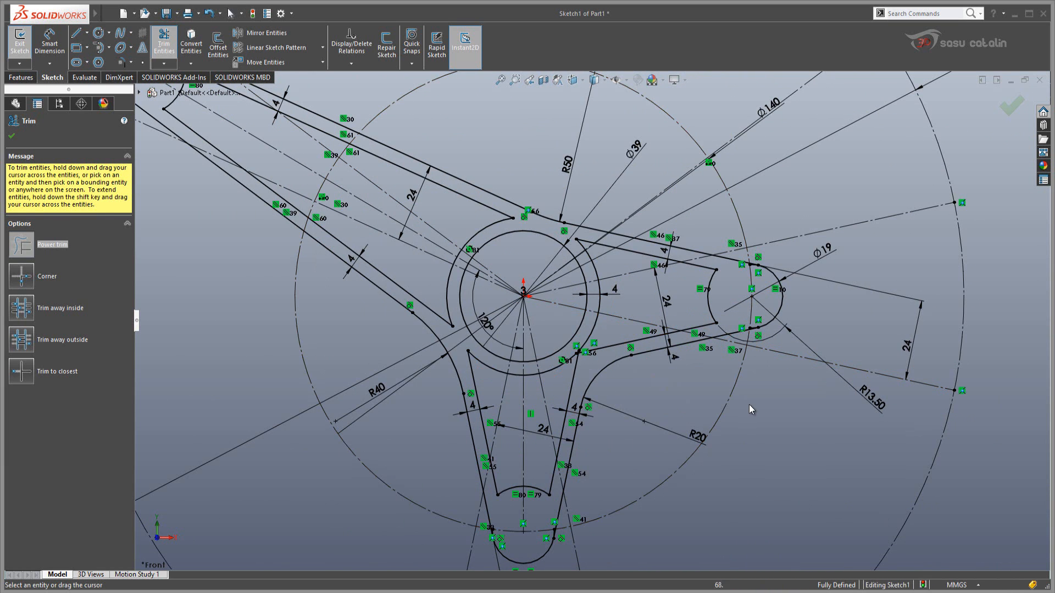
pyautogui.press('Escape')
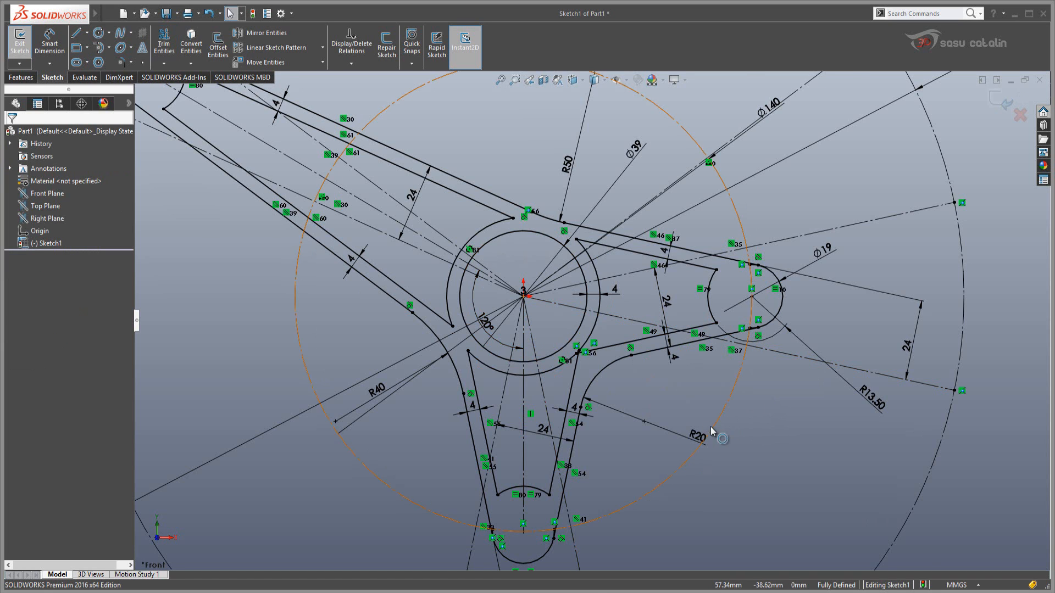
# Check the trimmed arm outlines against the reference drawing medium.jpg in Windows Photo Viewer
pyautogui.scroll(-1, 710, 426)
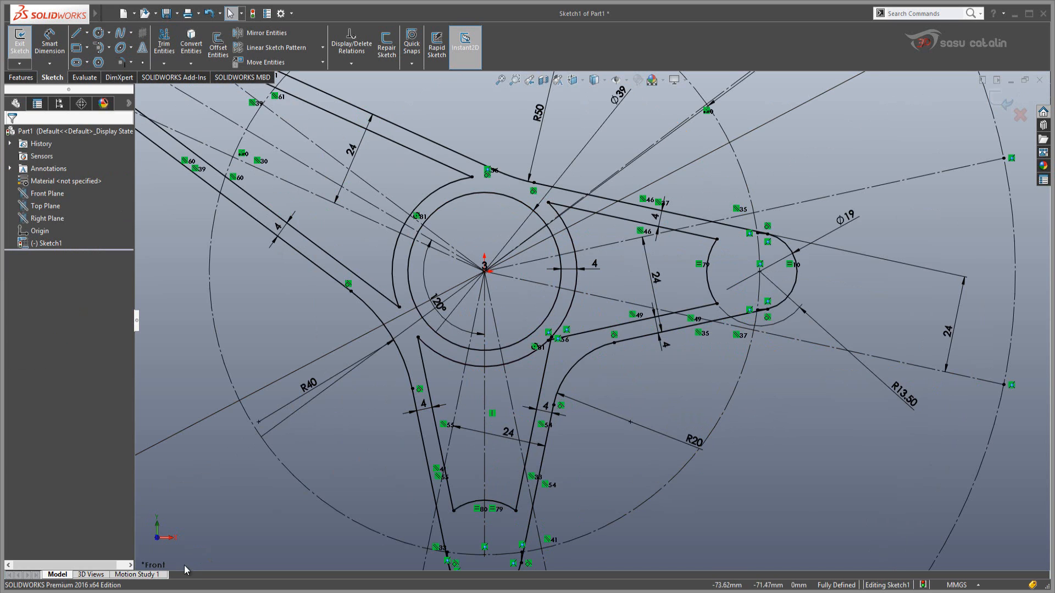
pyautogui.hotkey('alt', 'Tab')
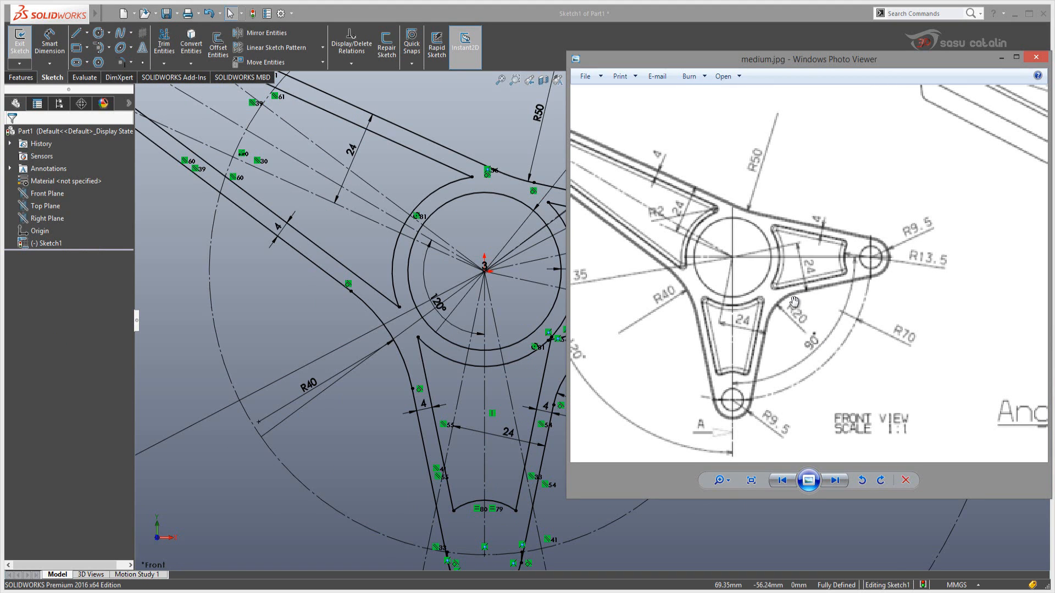
# Examine the pocket corners, fillet radii and arm outlines in the reference drawing medium.jpg in Windows Photo Viewer against the SOLIDWORKS sketch
pyautogui.click(715, 12)
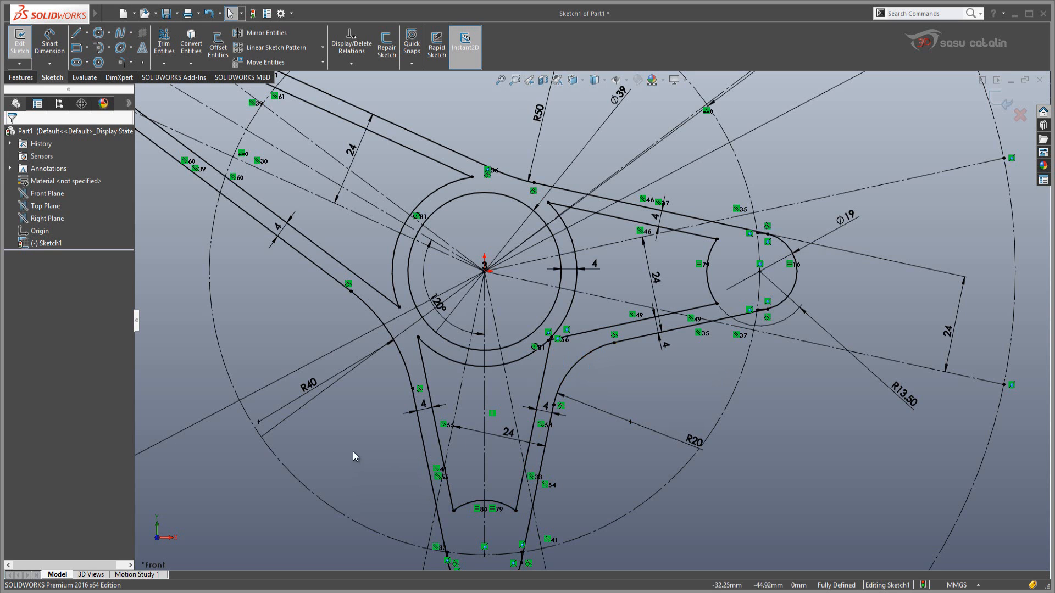
pyautogui.click(147, 591)
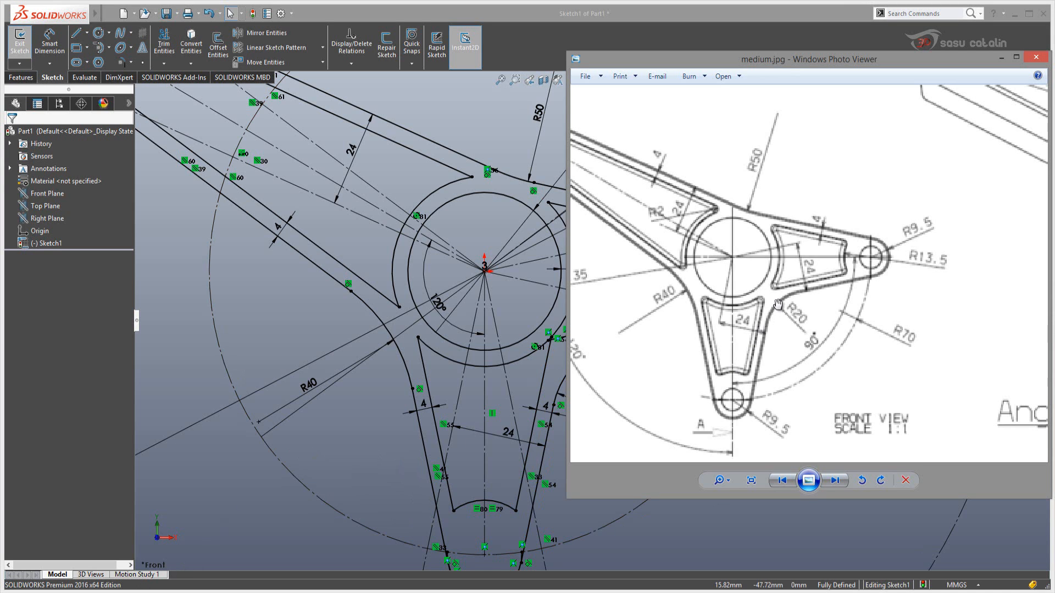
pyautogui.moveTo(764, 306); pyautogui.dragTo(751, 325)
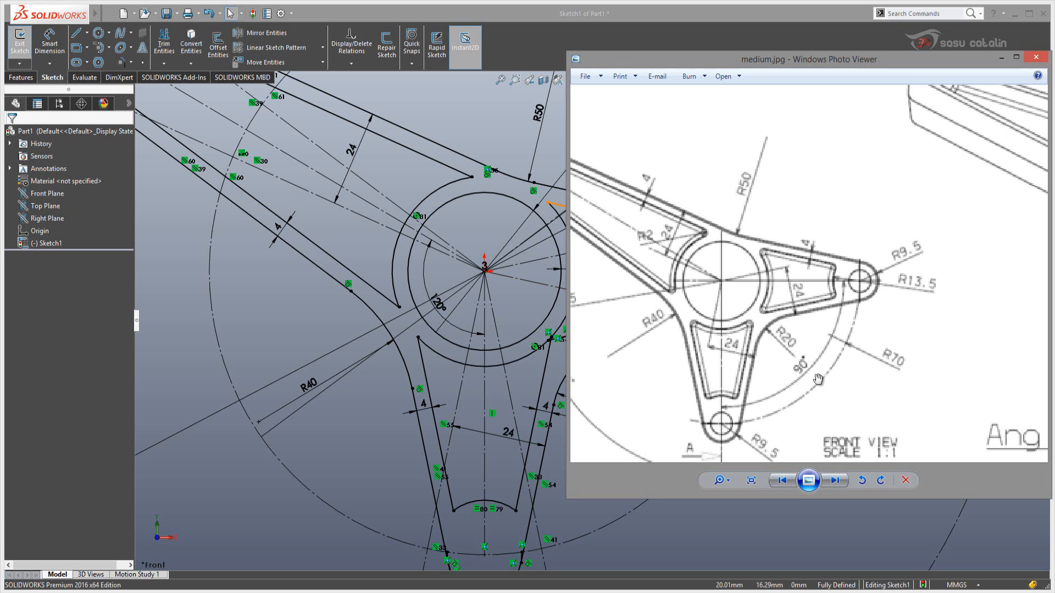
pyautogui.moveTo(916, 142)
pyautogui.mouseDown()
pyautogui.moveTo(828, 323)
pyautogui.moveTo(652, 186)
pyautogui.moveTo(676, 341)
pyautogui.moveTo(810, 252)
pyautogui.moveTo(838, 276)
pyautogui.moveTo(830, 320)
pyautogui.mouseUp()
pyautogui.scroll(-3, 814, 270)
pyautogui.moveTo(767, 323); pyautogui.dragTo(789, 325)
pyautogui.scroll(4, 766, 362)
pyautogui.moveTo(729, 391); pyautogui.dragTo(747, 254)
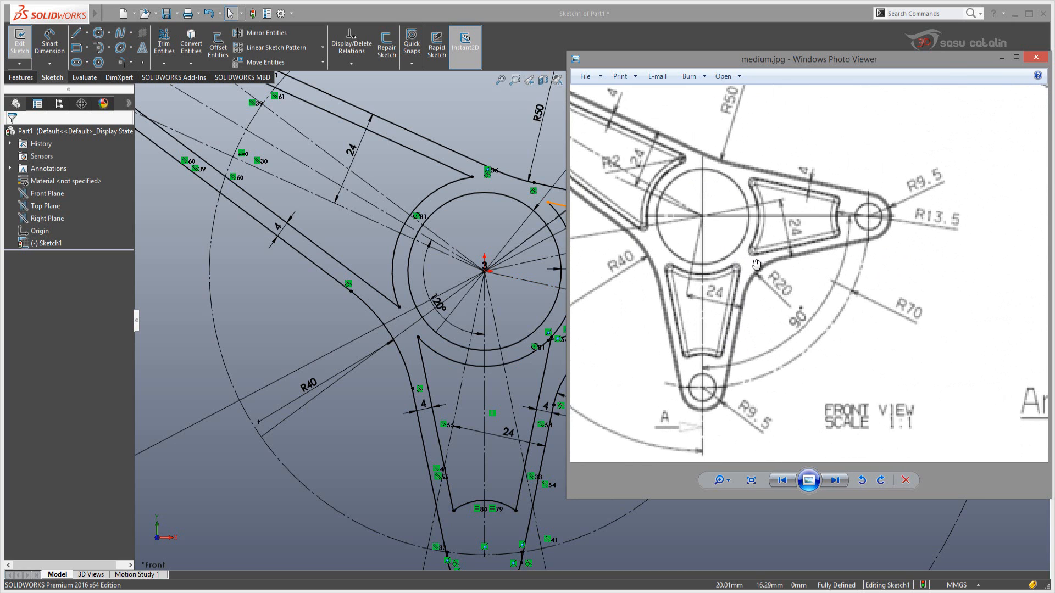
pyautogui.moveTo(686, 222); pyautogui.dragTo(756, 283)
pyautogui.scroll(-3, 758, 325)
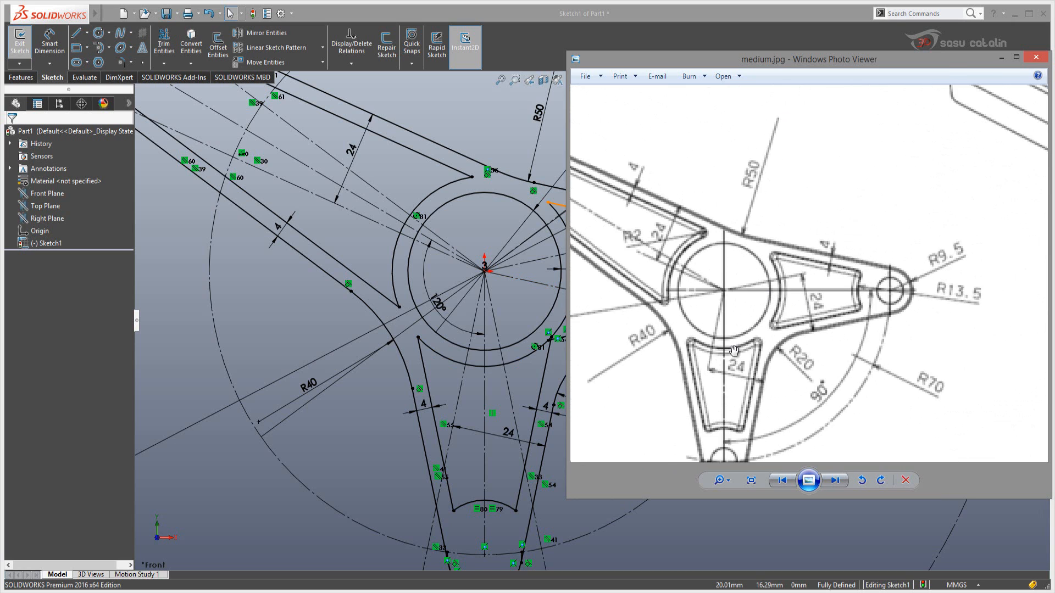
pyautogui.moveTo(760, 341); pyautogui.dragTo(852, 241)
pyautogui.moveTo(844, 319); pyautogui.dragTo(790, 336)
pyautogui.scroll(2, 779, 358)
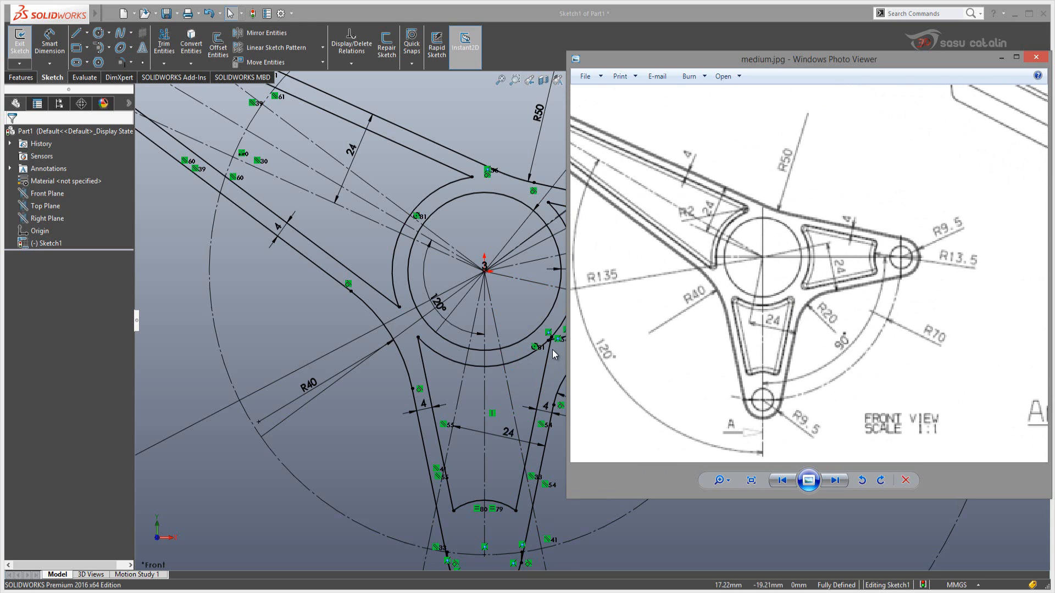
pyautogui.click(416, 348)
pyautogui.press('f')
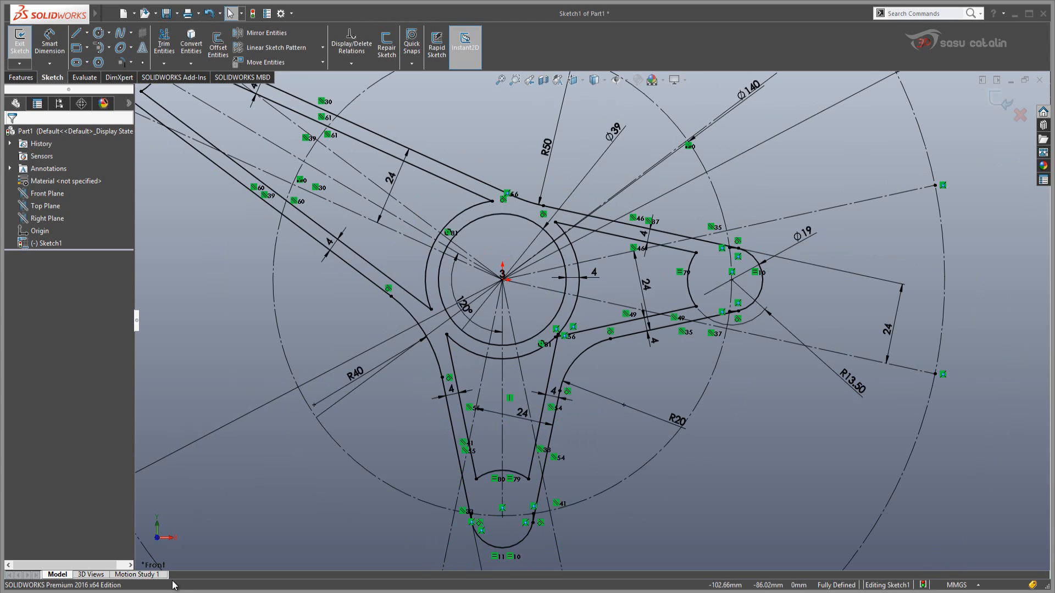
pyautogui.hotkey('alt', 'Tab')
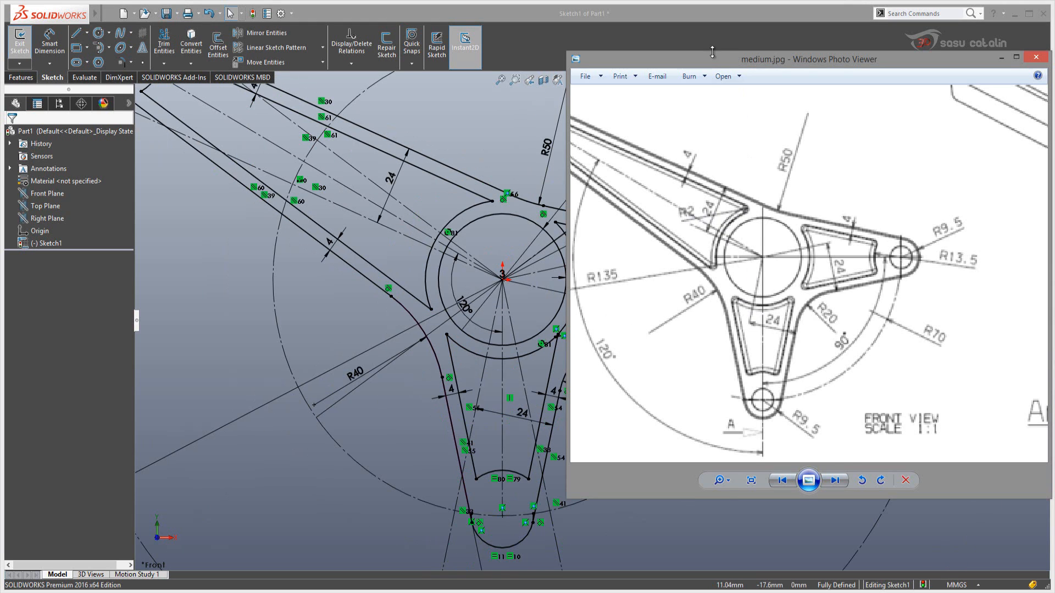
pyautogui.click(698, 15)
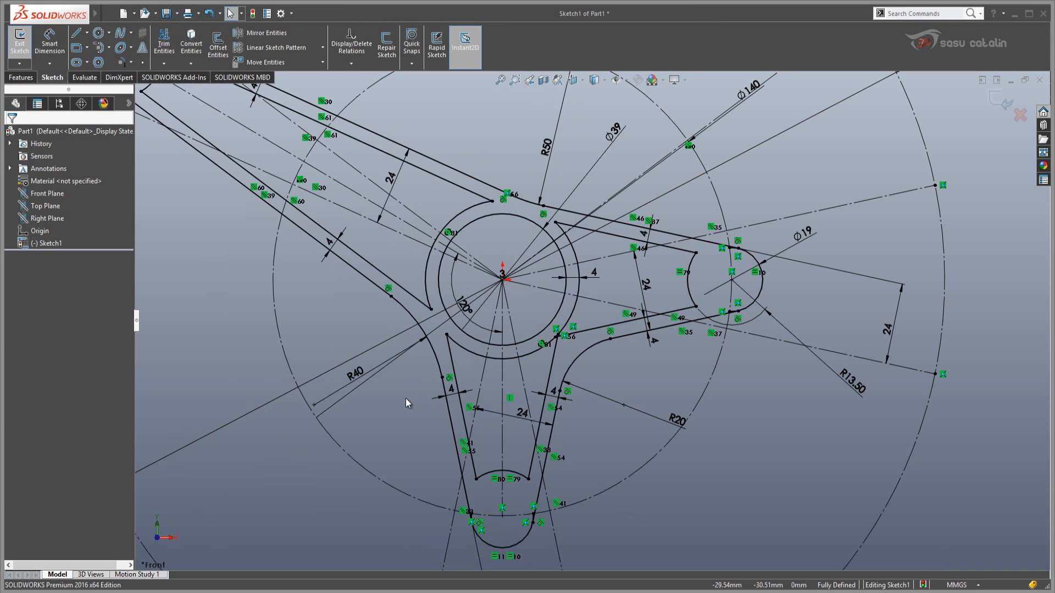
# Try to apply 2 mm sketch fillets to the lower pocket's upper-left corner and the upper-left pocket's lower corner beside the hub
pyautogui.moveTo(409, 389); pyautogui.dragTo(405, 405, button='right')
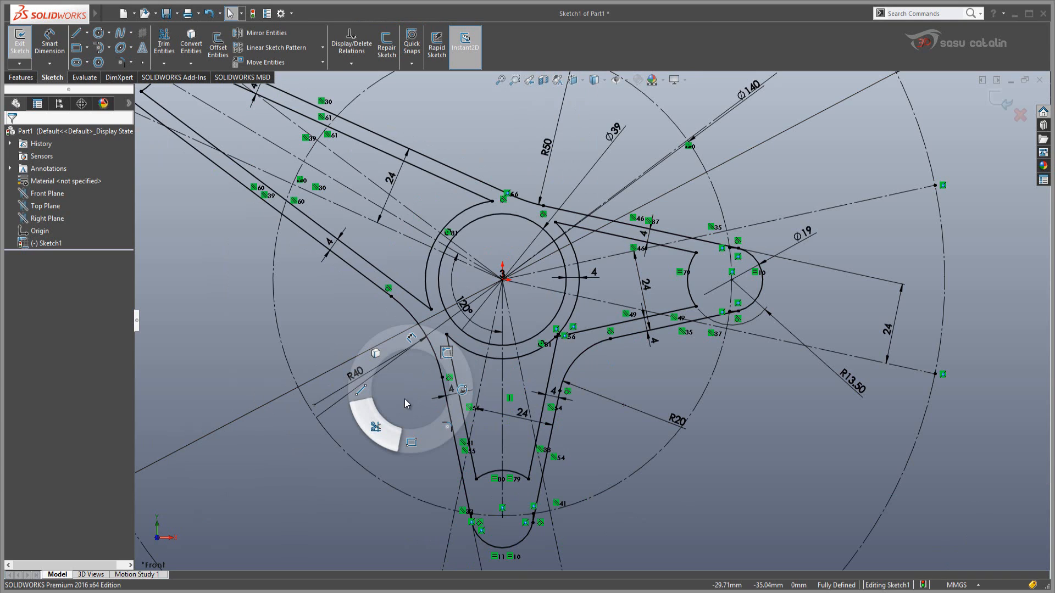
pyautogui.moveTo(404, 399); pyautogui.dragTo(403, 396, button='right')
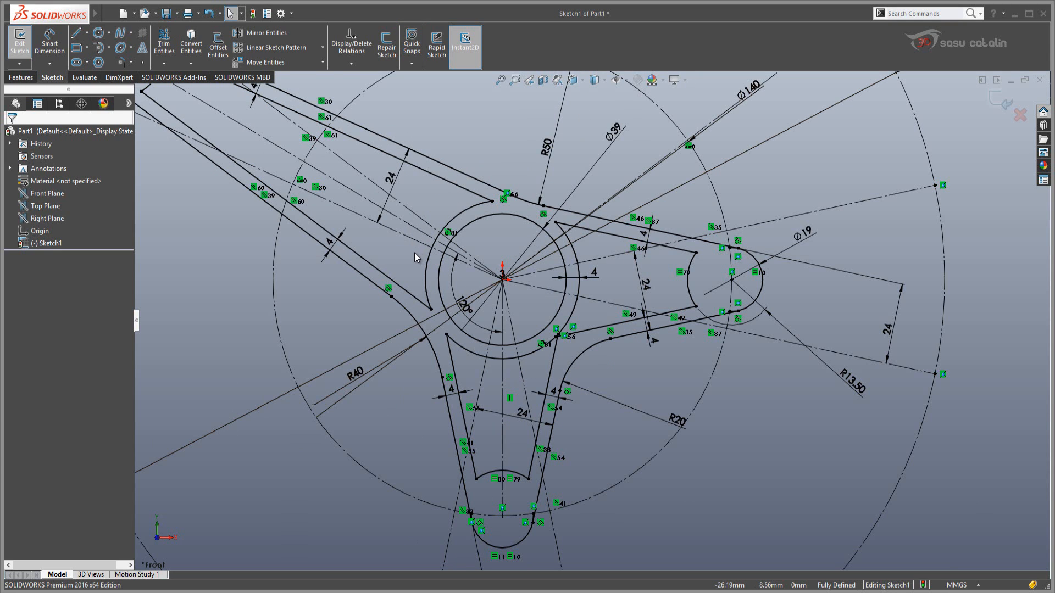
pyautogui.moveTo(406, 376); pyautogui.dragTo(422, 404, button='right')
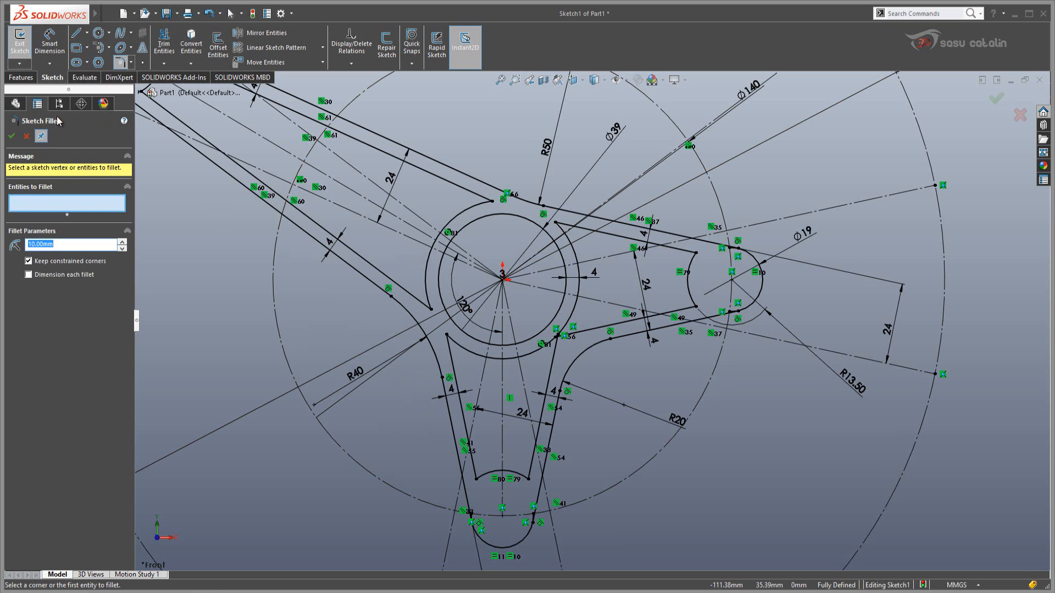
pyautogui.scroll(-5, 460, 342)
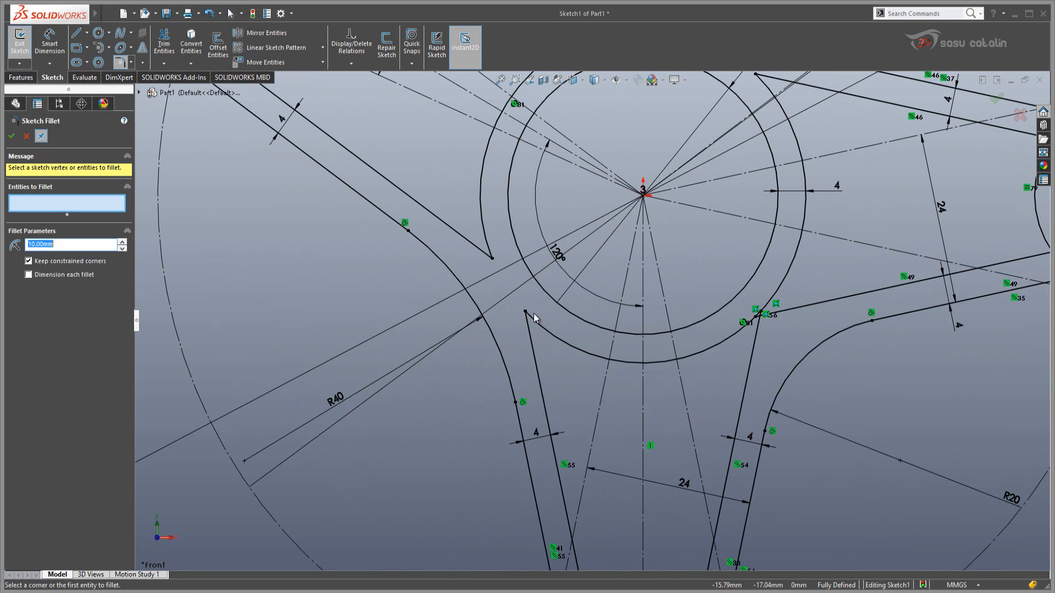
pyautogui.click(527, 326)
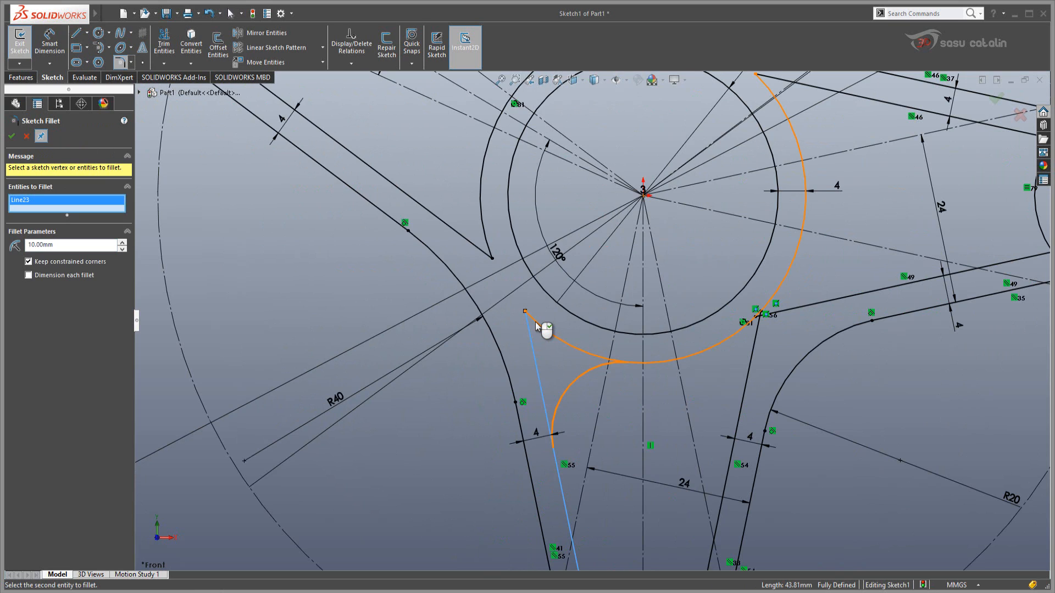
pyautogui.click(535, 325)
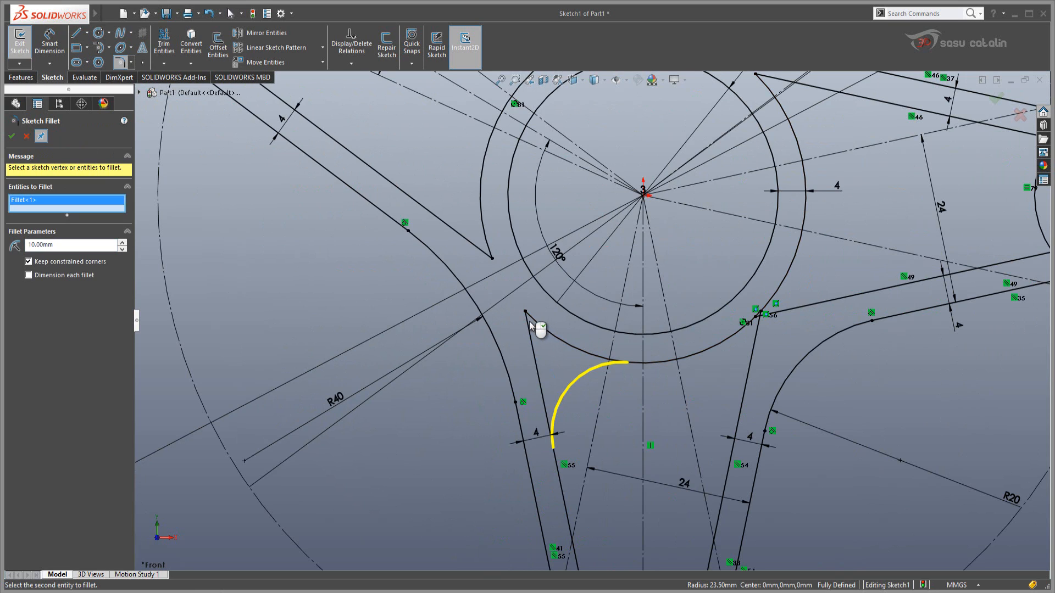
pyautogui.doubleClick(57, 245)
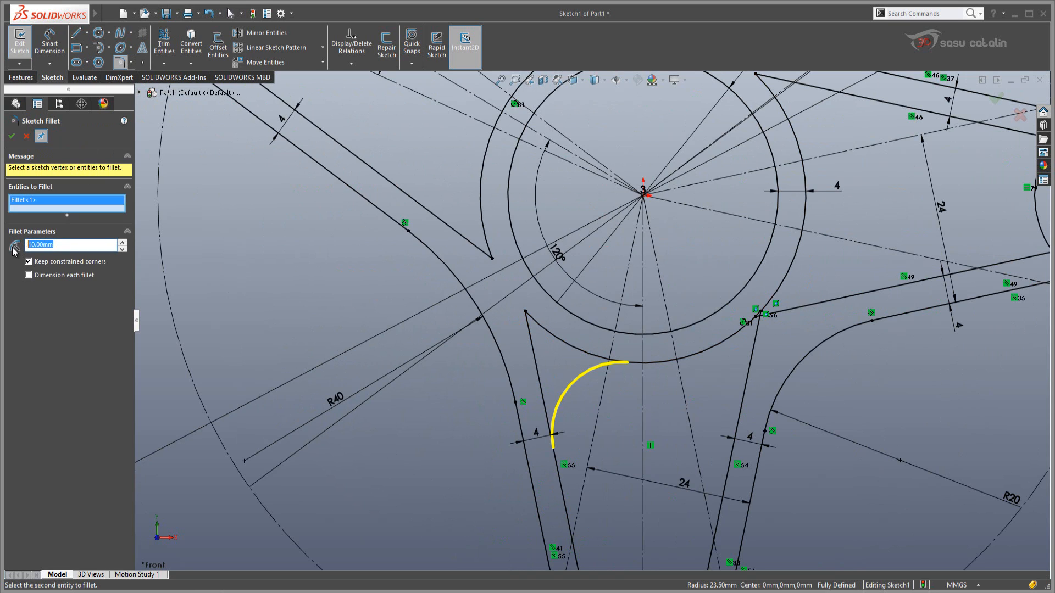
pyautogui.write('2')
pyautogui.press('Return')
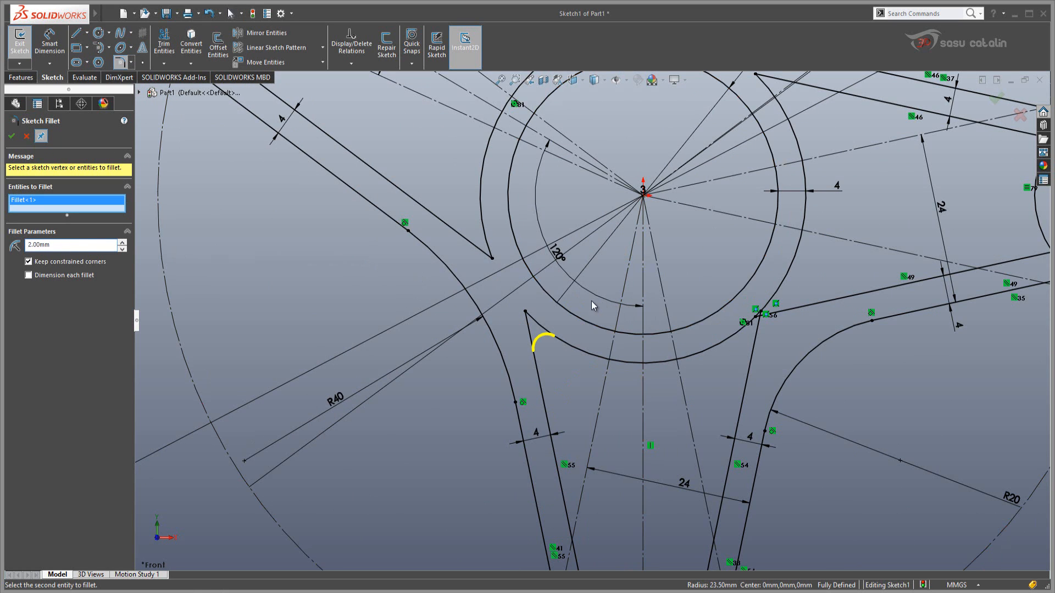
pyautogui.click(470, 245)
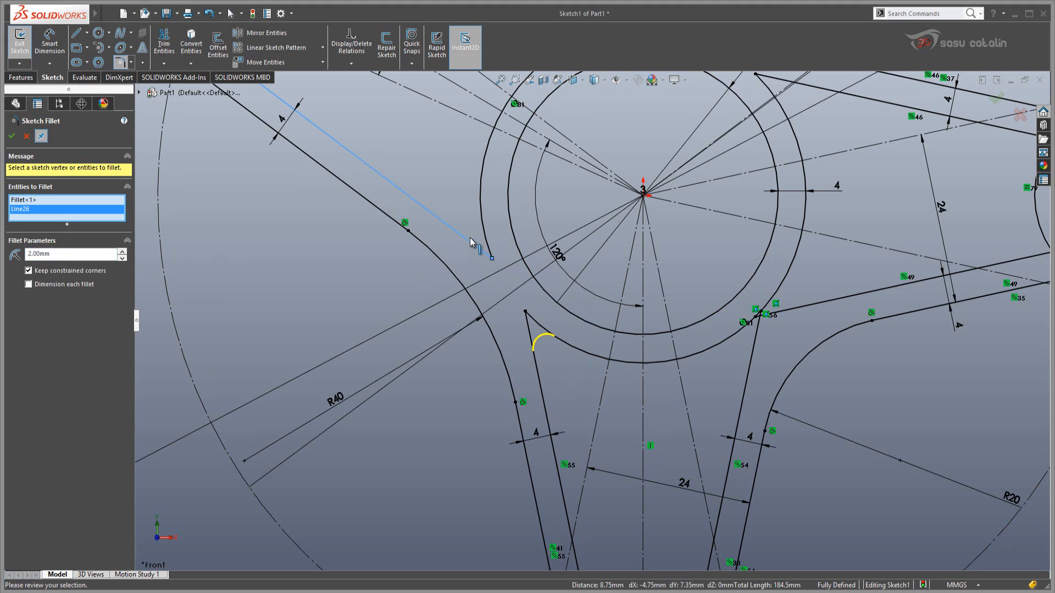
pyautogui.click(483, 229)
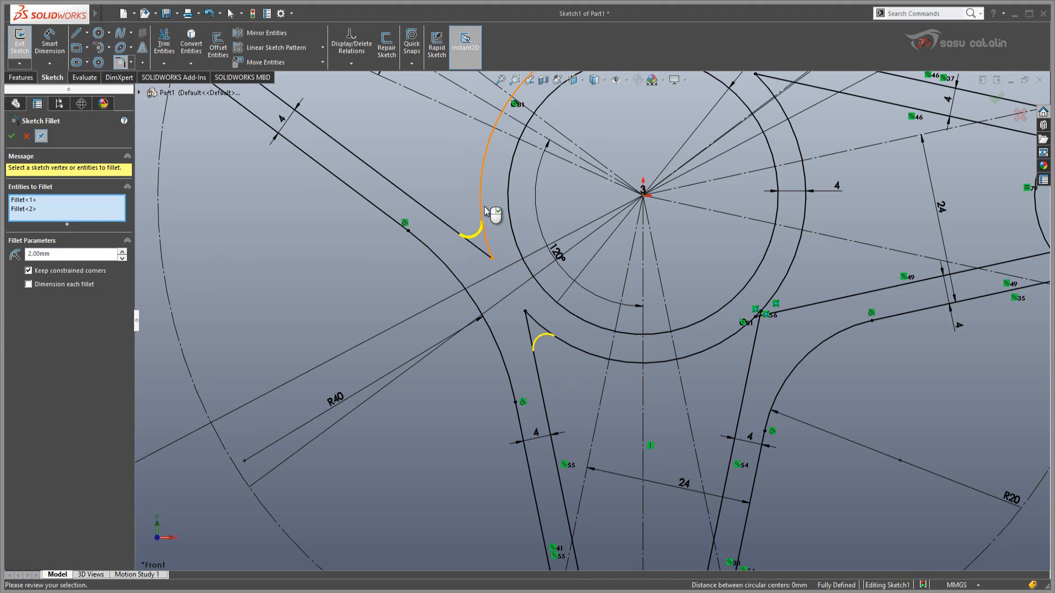
# Try to add a 2 mm sketch fillet starting from the lower pocket's right edge beside the hub
pyautogui.click(754, 345)
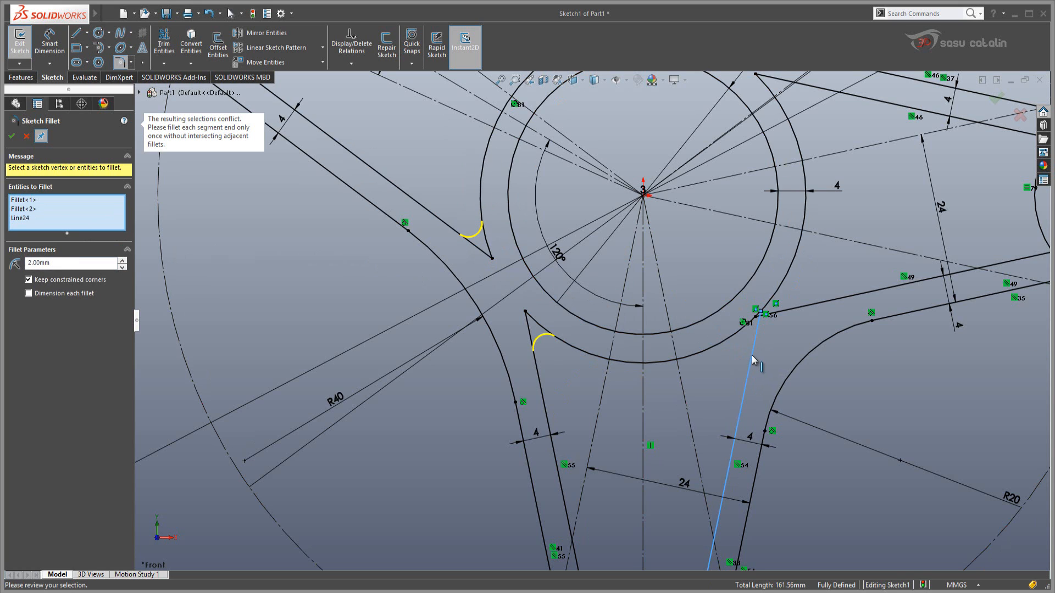
pyautogui.scroll(2, 797, 229)
pyautogui.scroll(-2, 781, 229)
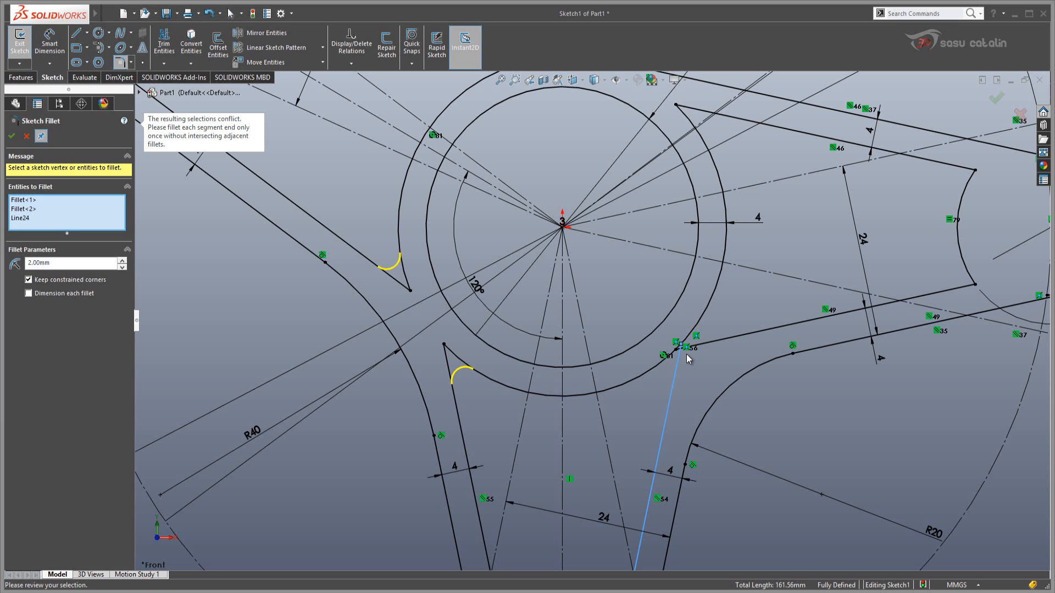
pyautogui.scroll(2, 434, 158)
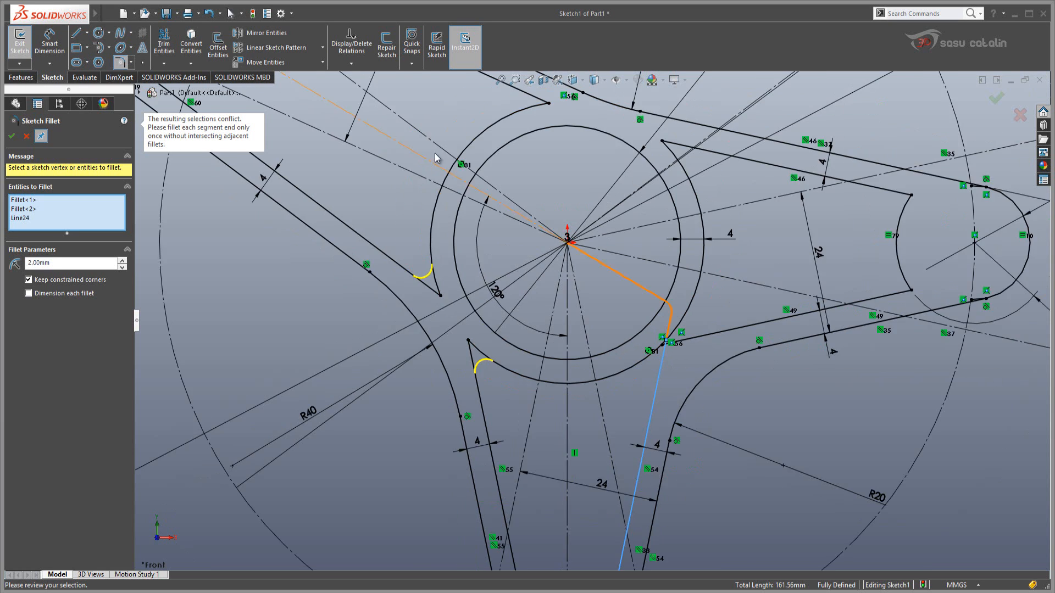
pyautogui.scroll(2, 435, 158)
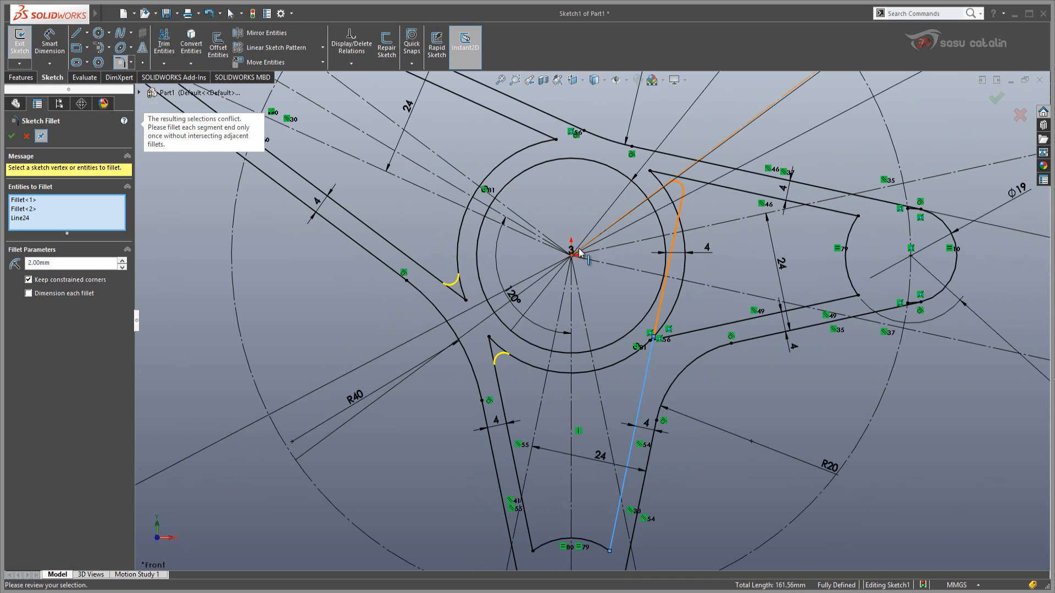
pyautogui.scroll(1, 542, 164)
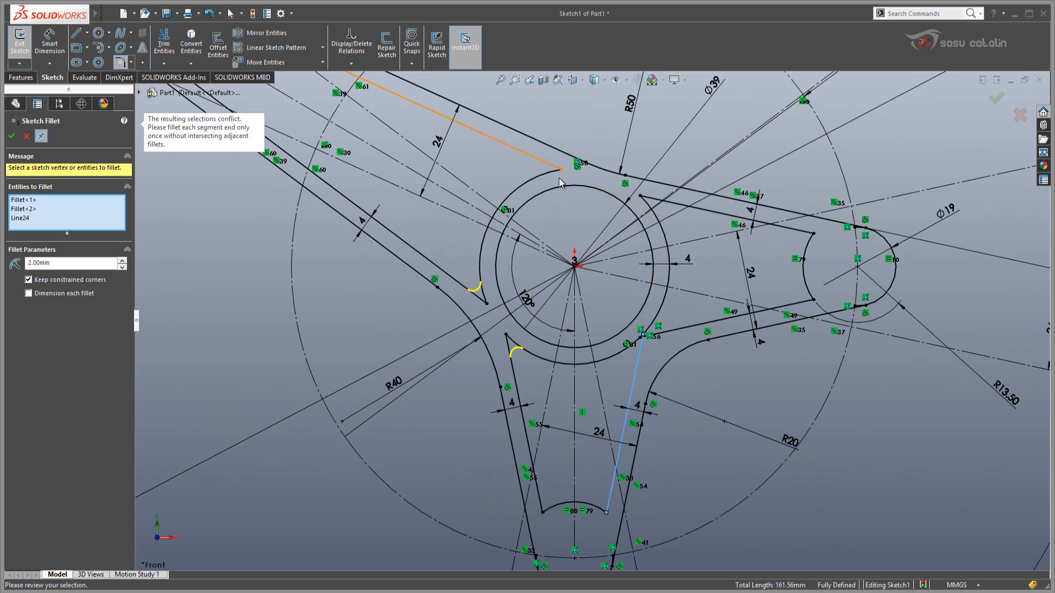
pyautogui.scroll(-1, 558, 174)
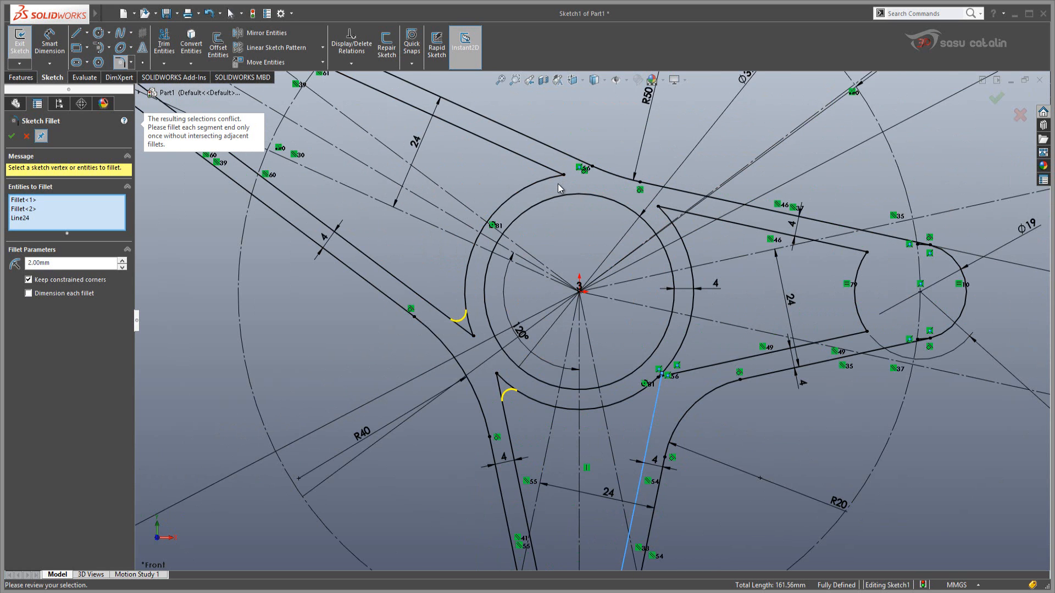
pyautogui.scroll(-1, 556, 180)
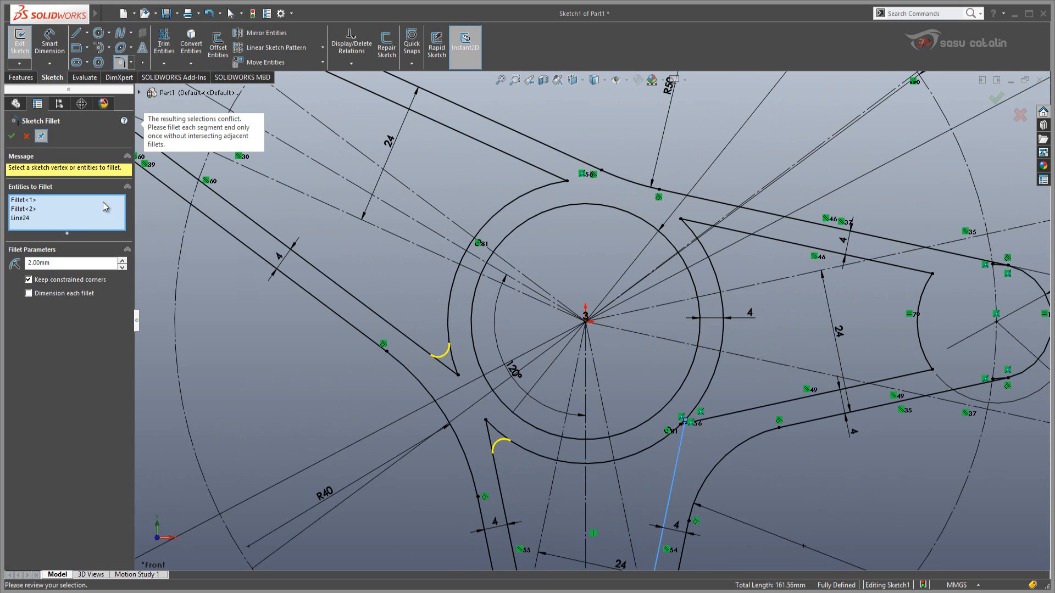
pyautogui.click(85, 218)
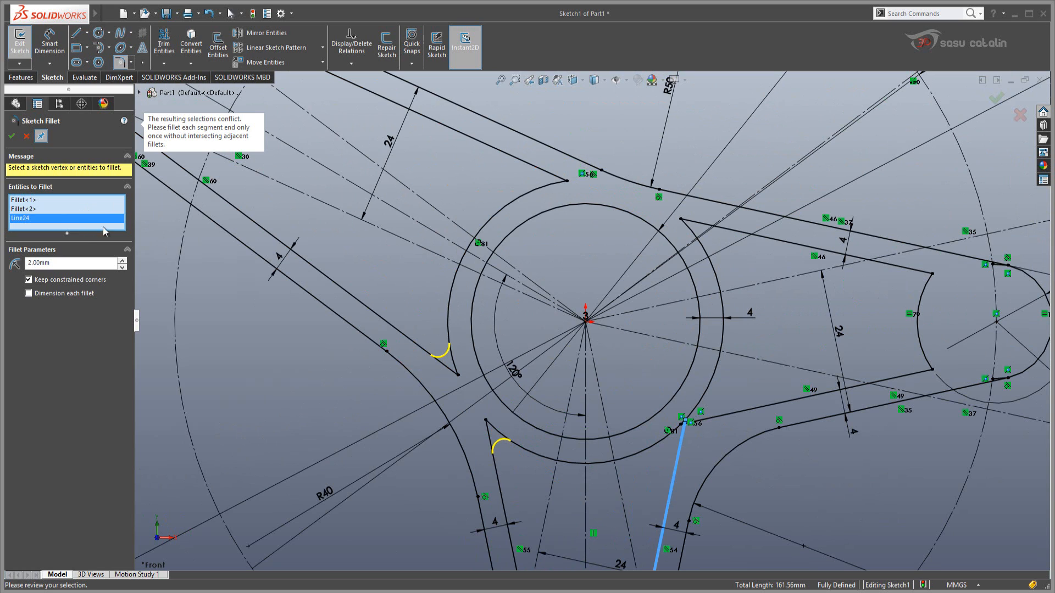
pyautogui.click(533, 191)
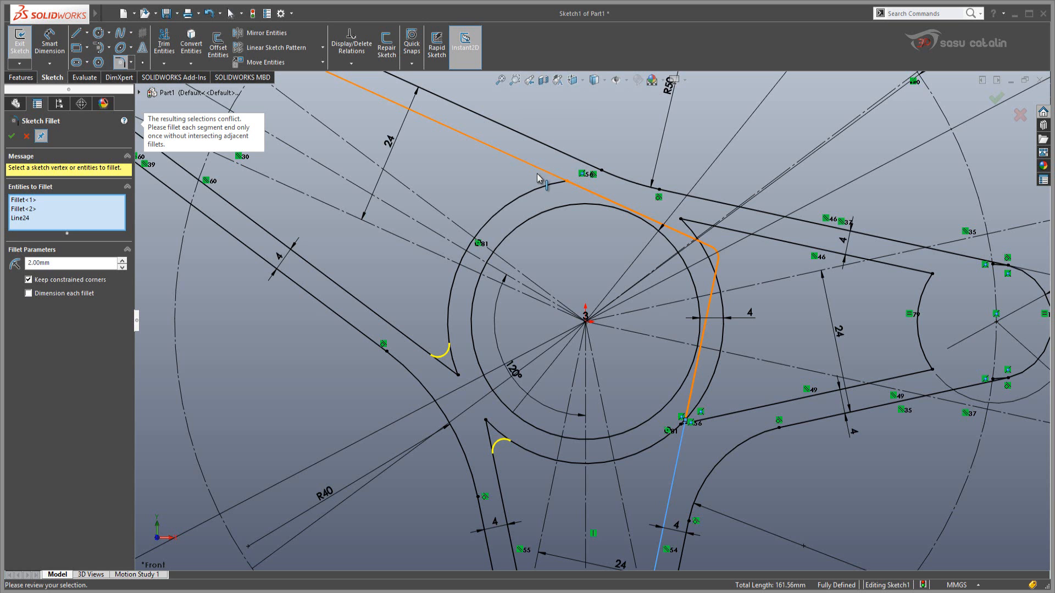
pyautogui.press('Escape')
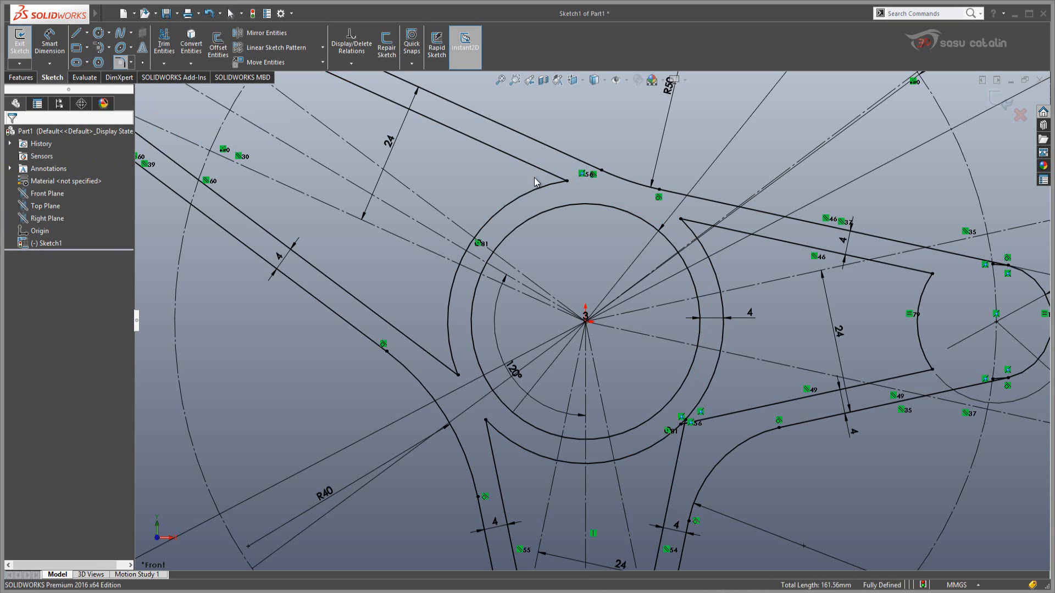
# Delete the coincident relation between the outer hub arc and the inner endpoint of the right pocket's lower edge
pyautogui.scroll(-5, 696, 440)
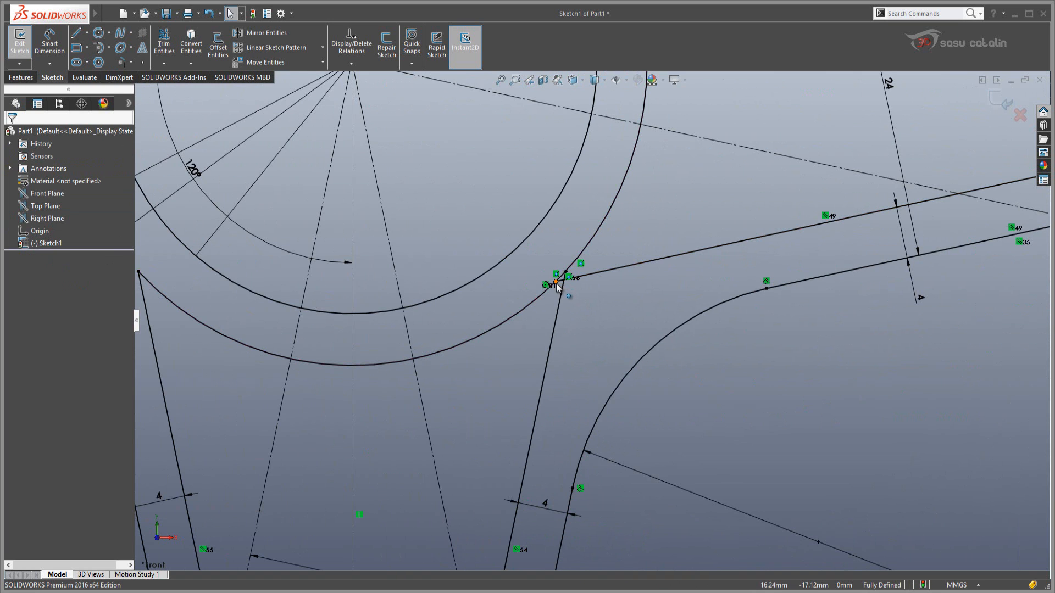
pyautogui.scroll(5, 683, 193)
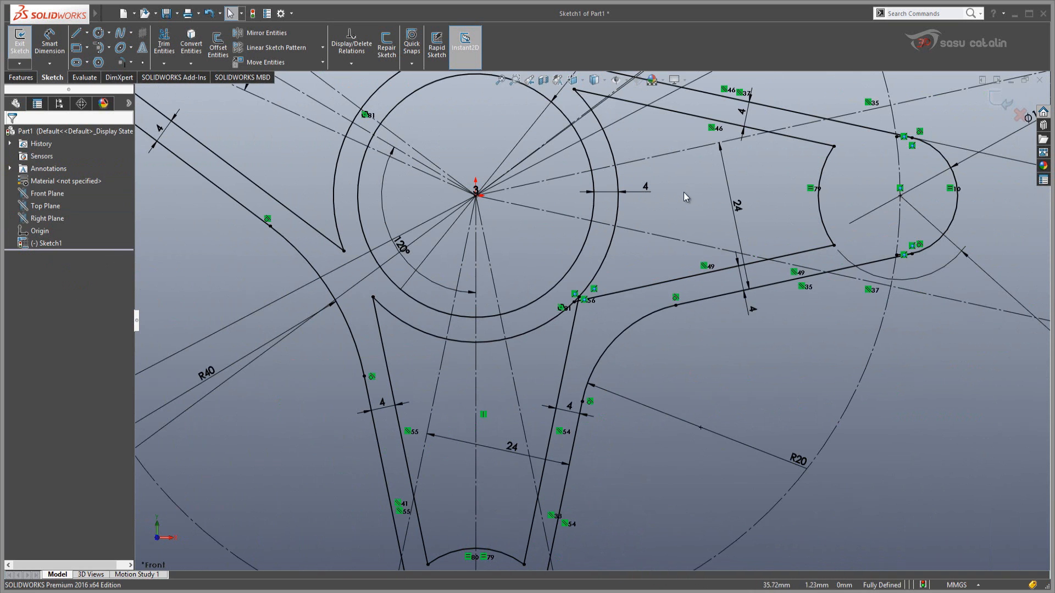
pyautogui.click(574, 303)
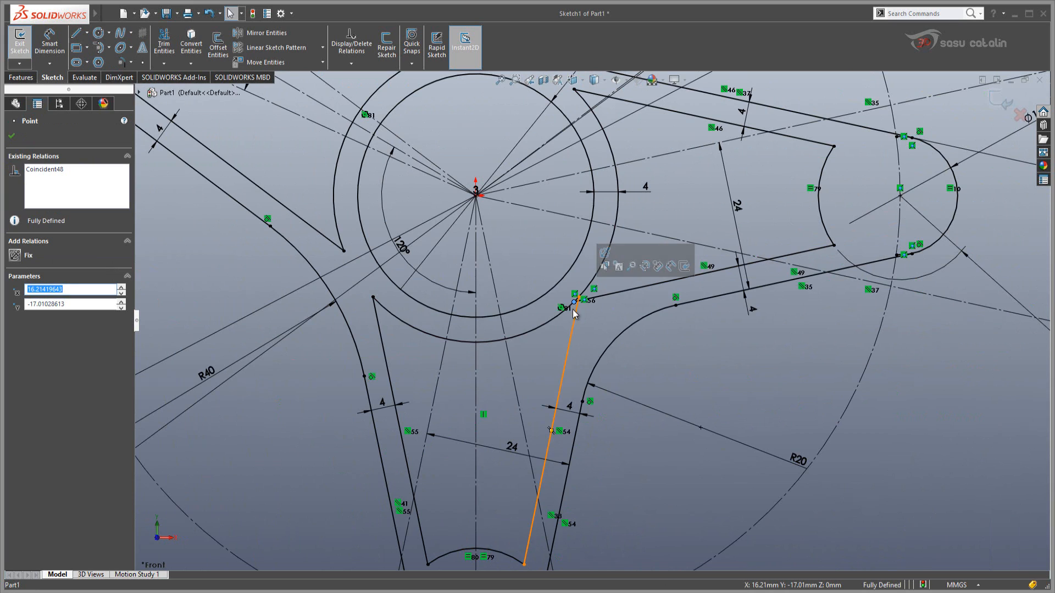
pyautogui.click(55, 171)
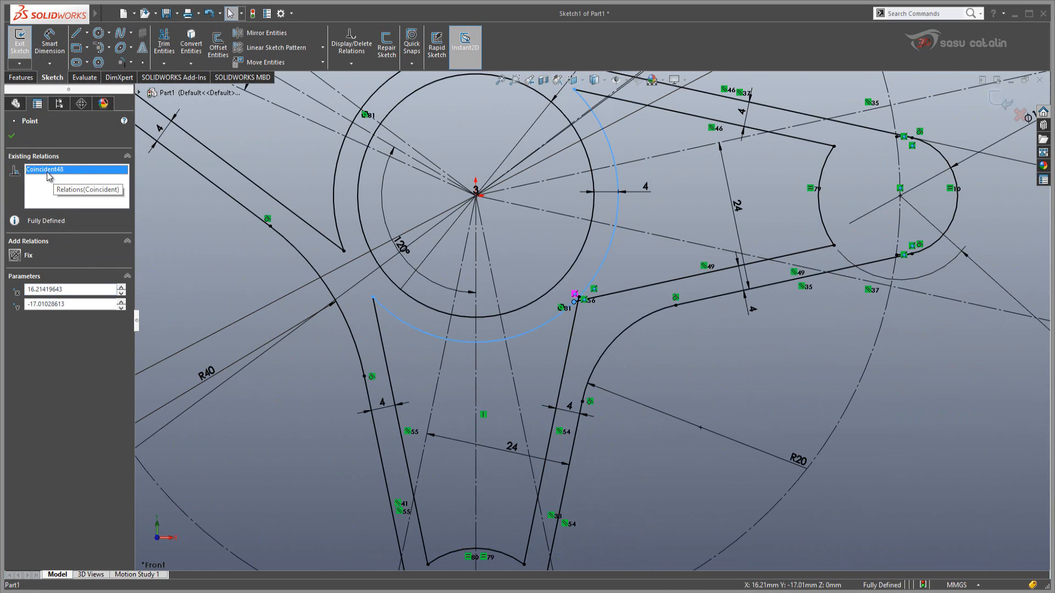
pyautogui.rightClick(48, 173)
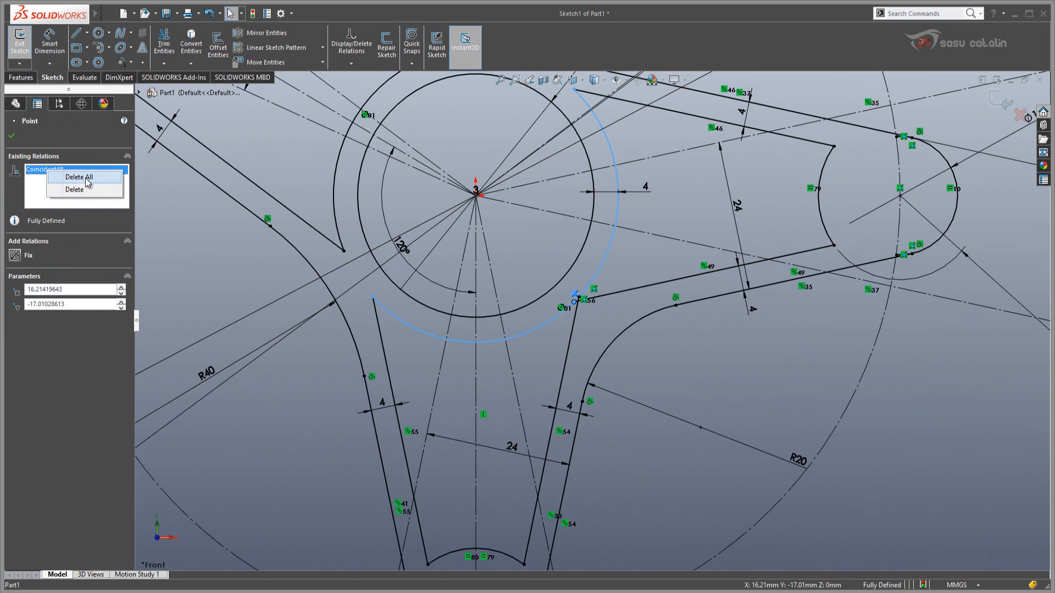
pyautogui.click(87, 177)
pyautogui.click(621, 278)
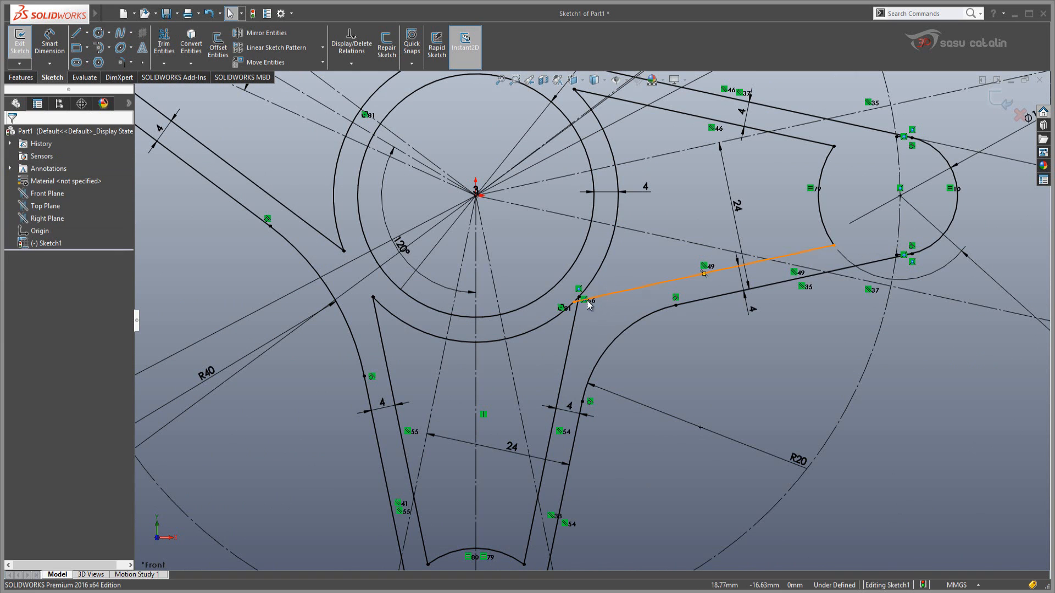
# Pull the inner endpoint of the right pocket's lower edge away from the outer hub arc, to about X 21.7, Y -15.8 mm
pyautogui.moveTo(579, 300); pyautogui.dragTo(608, 300)
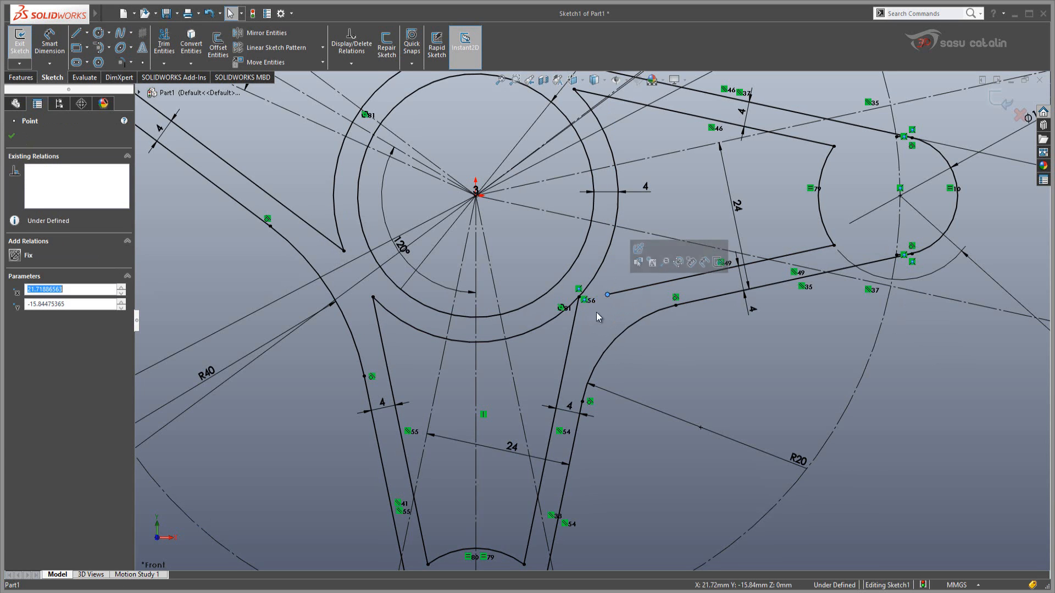
pyautogui.click(584, 314)
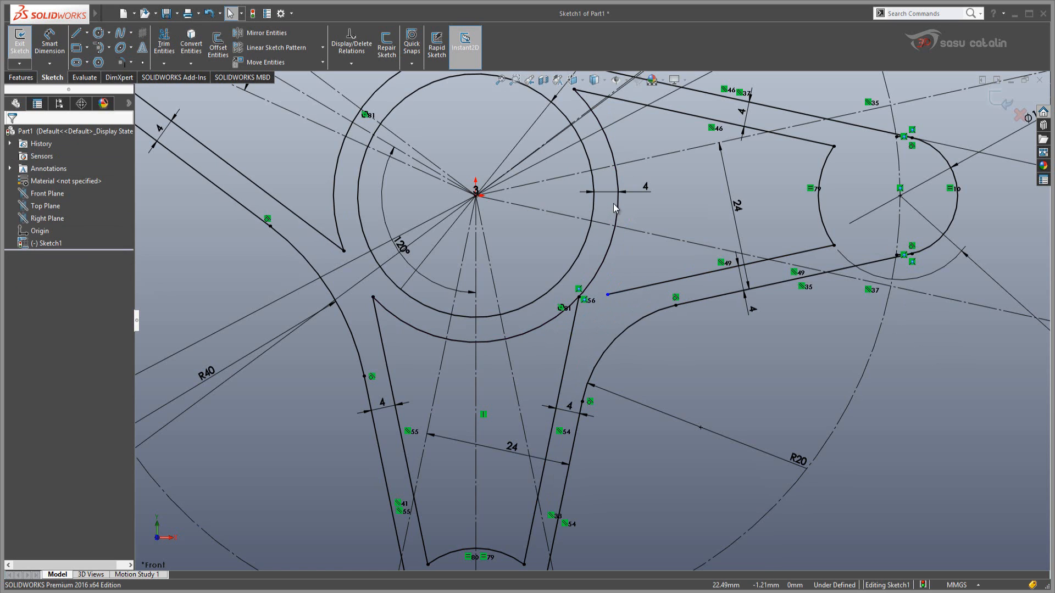
# Examine section view A-A and the front view's hub and pockets in the reference drawing medium.jpg in Windows Photo Viewer
pyautogui.click(158, 592)
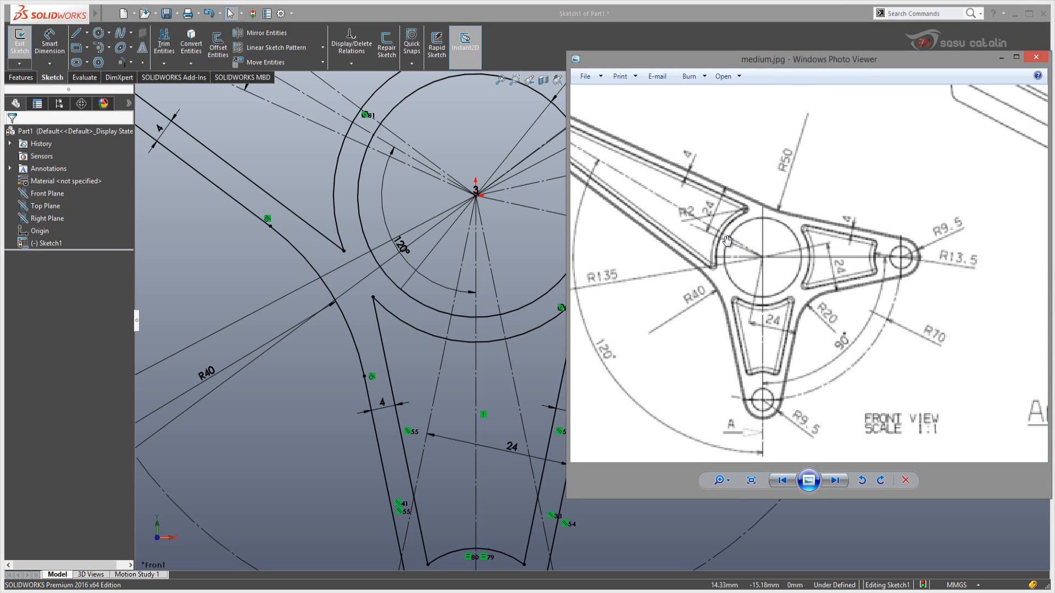
pyautogui.scroll(-3, 773, 191)
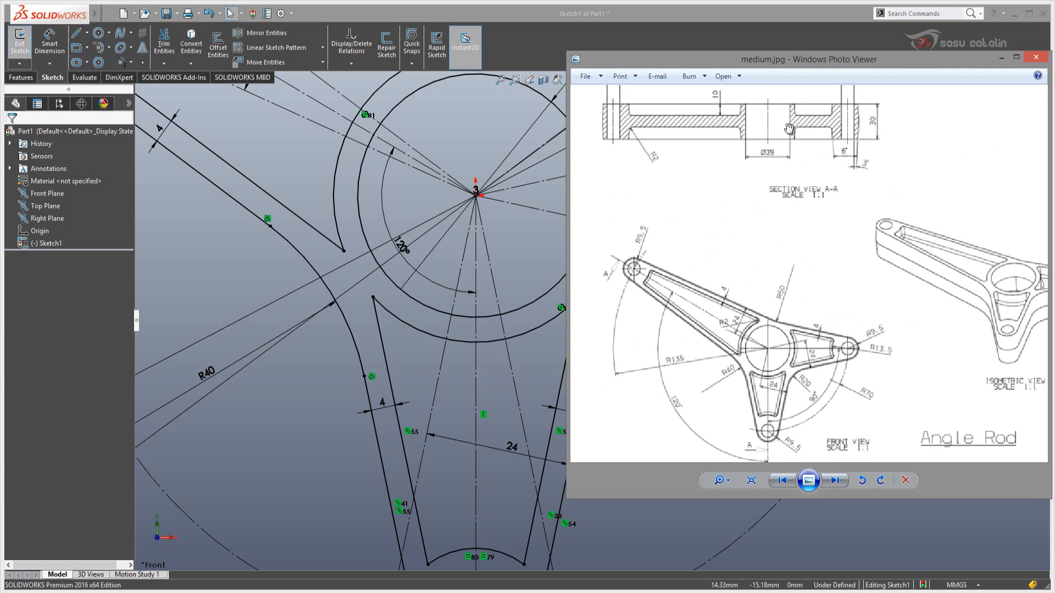
pyautogui.moveTo(826, 156); pyautogui.dragTo(809, 166)
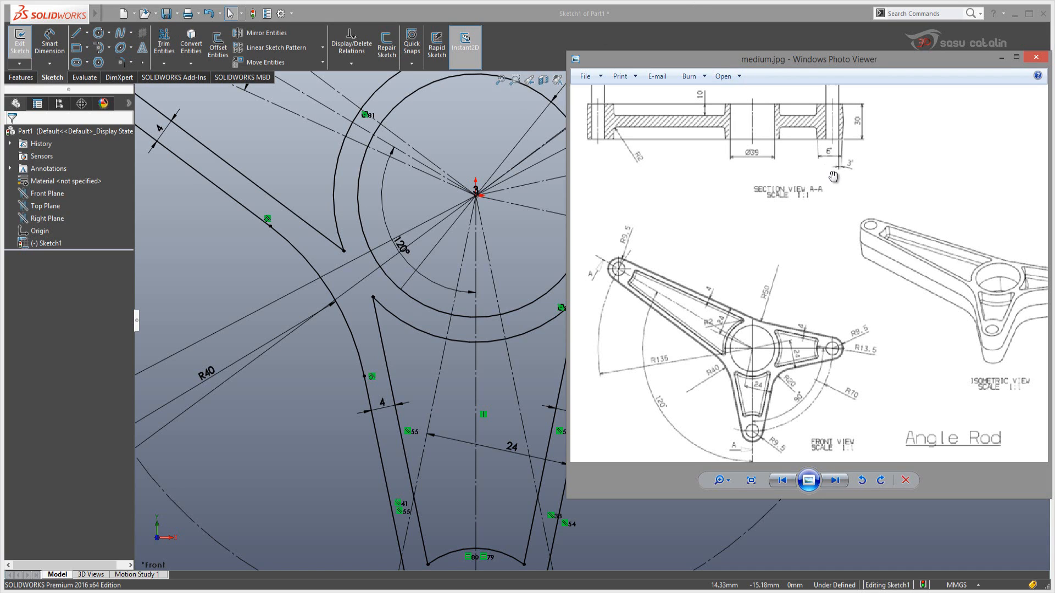
pyautogui.moveTo(842, 126); pyautogui.dragTo(847, 158)
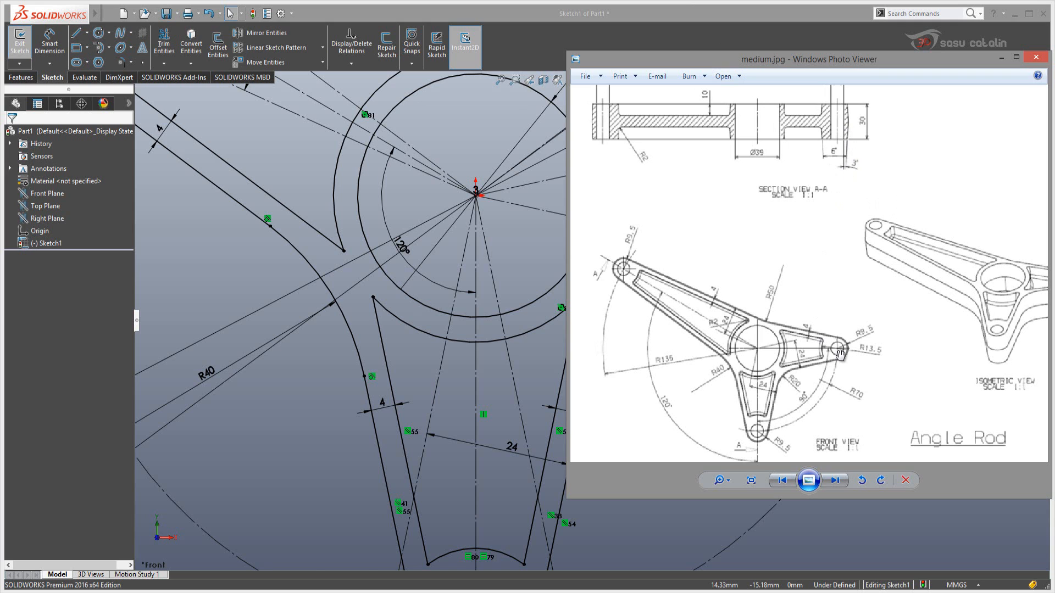
pyautogui.scroll(5, 845, 351)
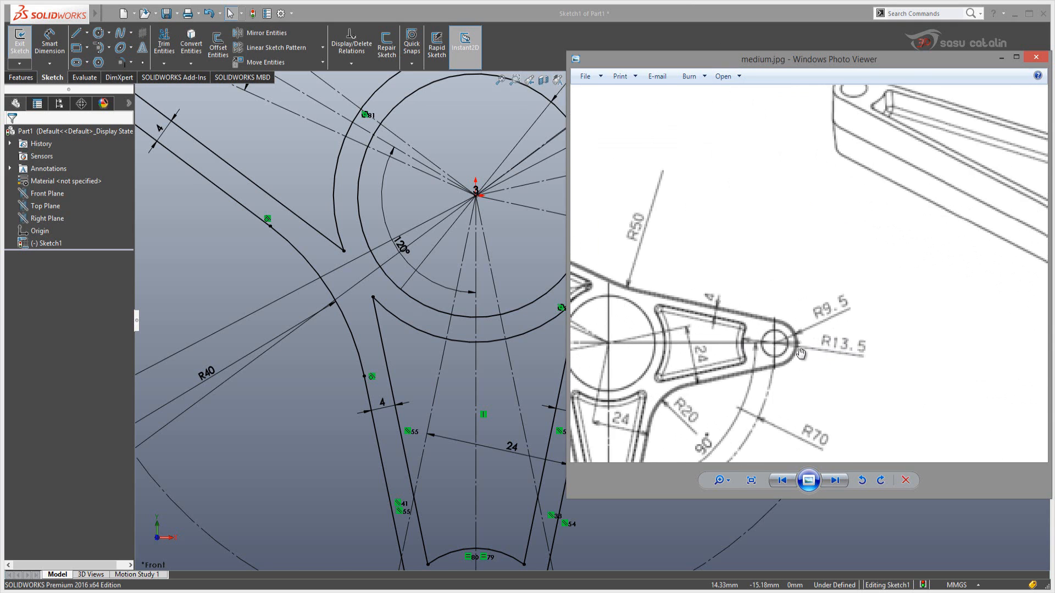
pyautogui.scroll(-2, 785, 339)
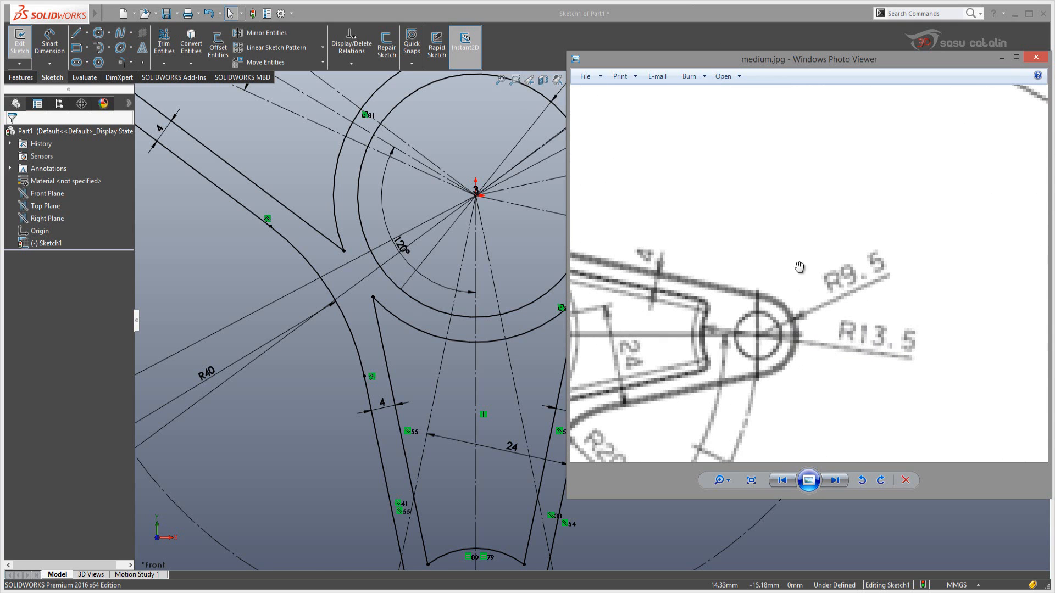
pyautogui.scroll(-2, 791, 248)
pyautogui.scroll(2, 797, 173)
pyautogui.moveTo(798, 173); pyautogui.dragTo(832, 385)
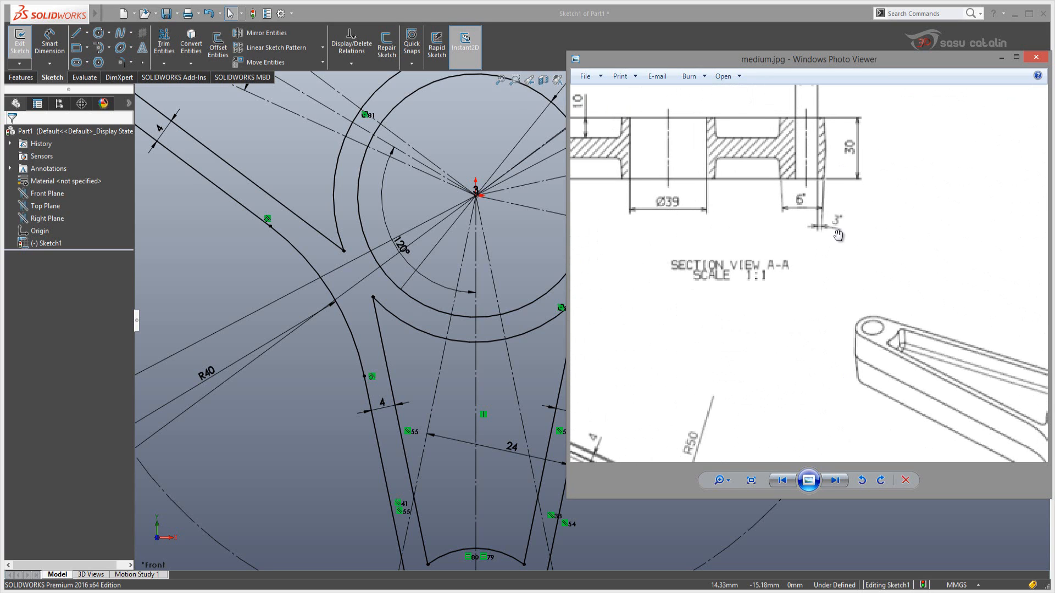
pyautogui.moveTo(841, 260); pyautogui.dragTo(840, 261)
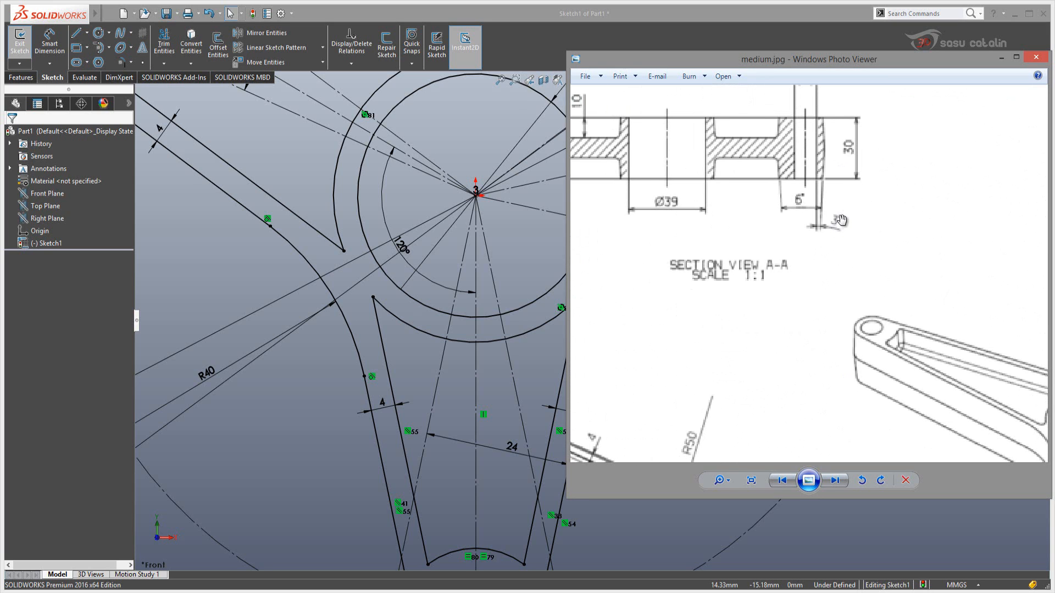
pyautogui.scroll(-2, 841, 220)
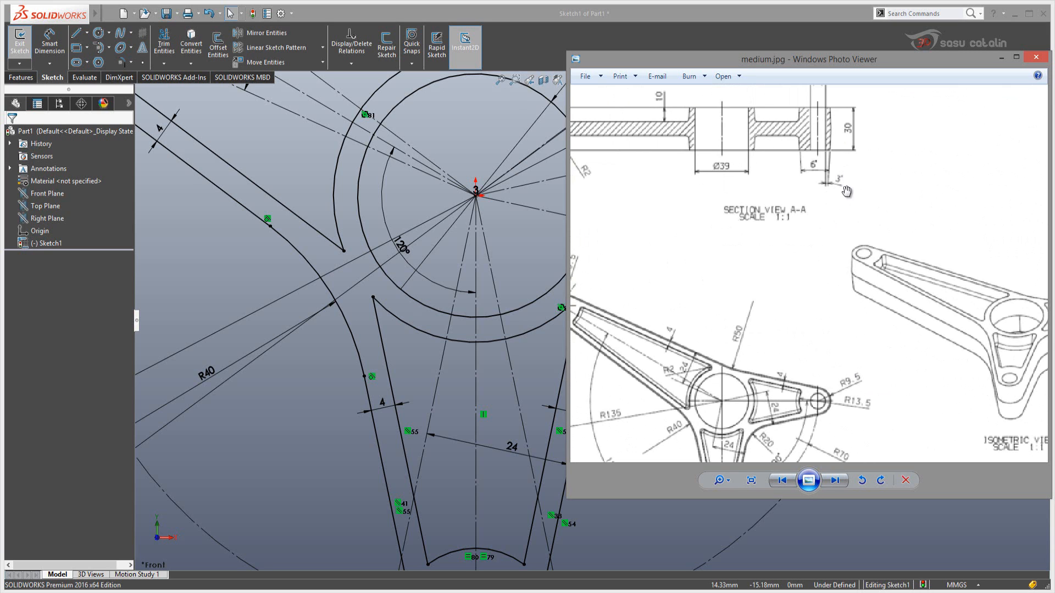
pyautogui.moveTo(817, 188); pyautogui.dragTo(841, 226)
pyautogui.moveTo(793, 271); pyautogui.dragTo(744, 213)
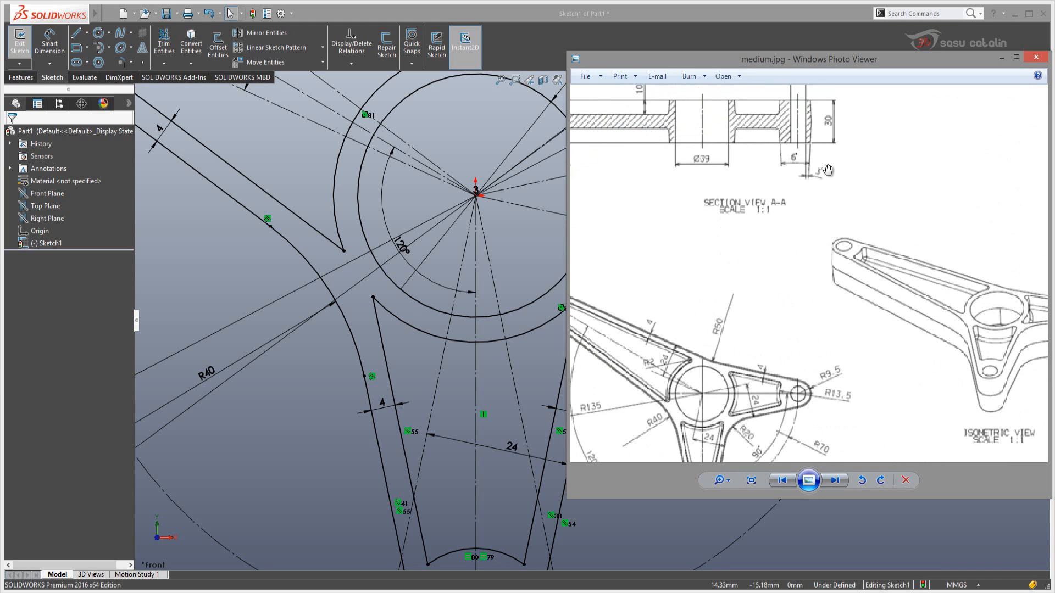
pyautogui.moveTo(826, 174)
pyautogui.mouseDown()
pyautogui.moveTo(852, 243)
pyautogui.moveTo(810, 150)
pyautogui.mouseUp()
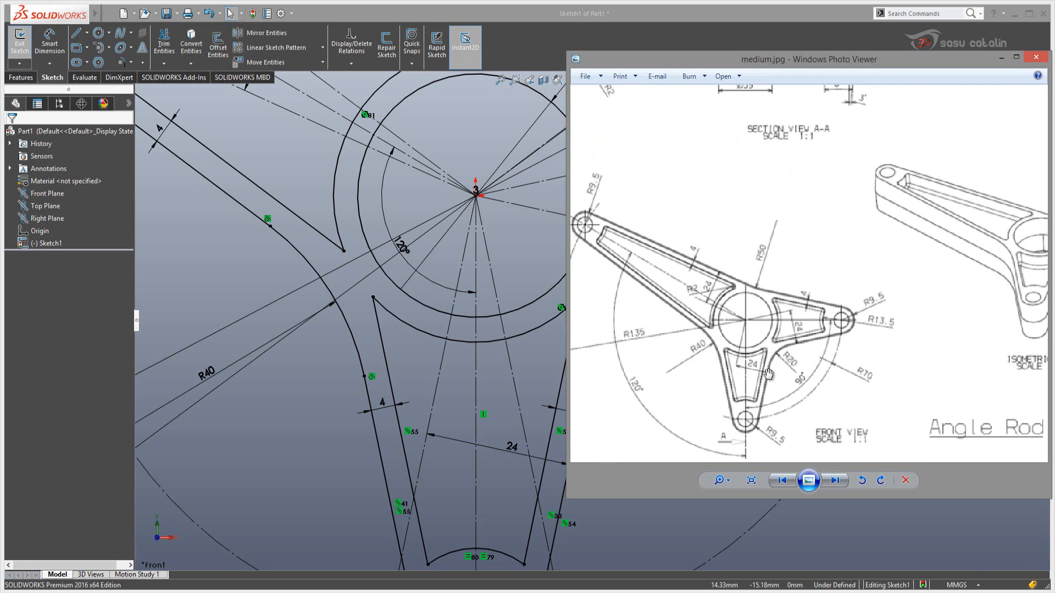
pyautogui.scroll(-2, 765, 379)
pyautogui.scroll(3, 772, 374)
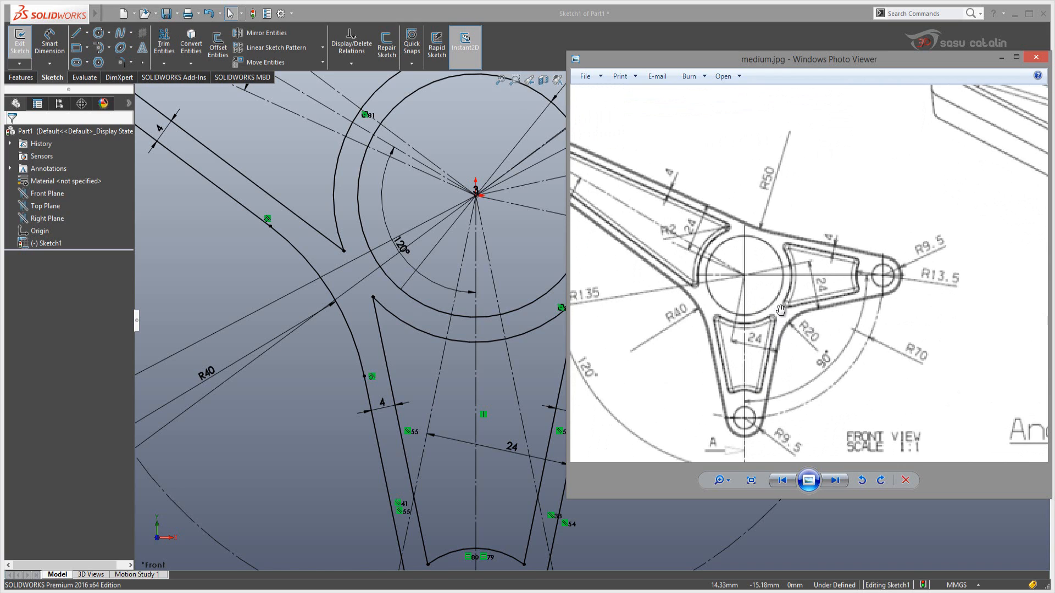
pyautogui.click(543, 357)
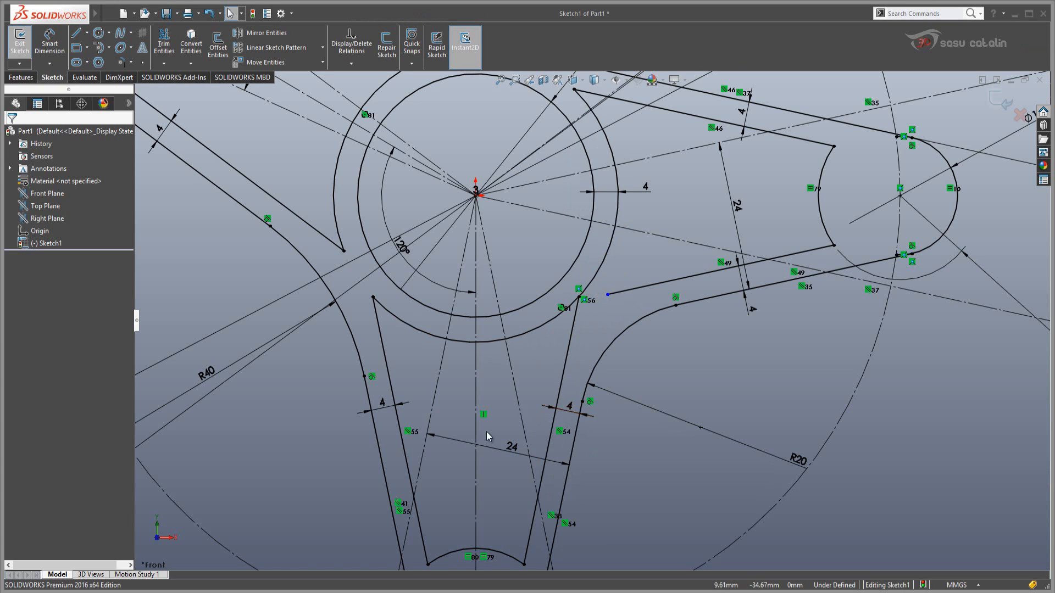
# Compare the lower arm, its pocket and the hub corners in the SOLIDWORKS sketch with the reference drawing's front view
pyautogui.click(190, 592)
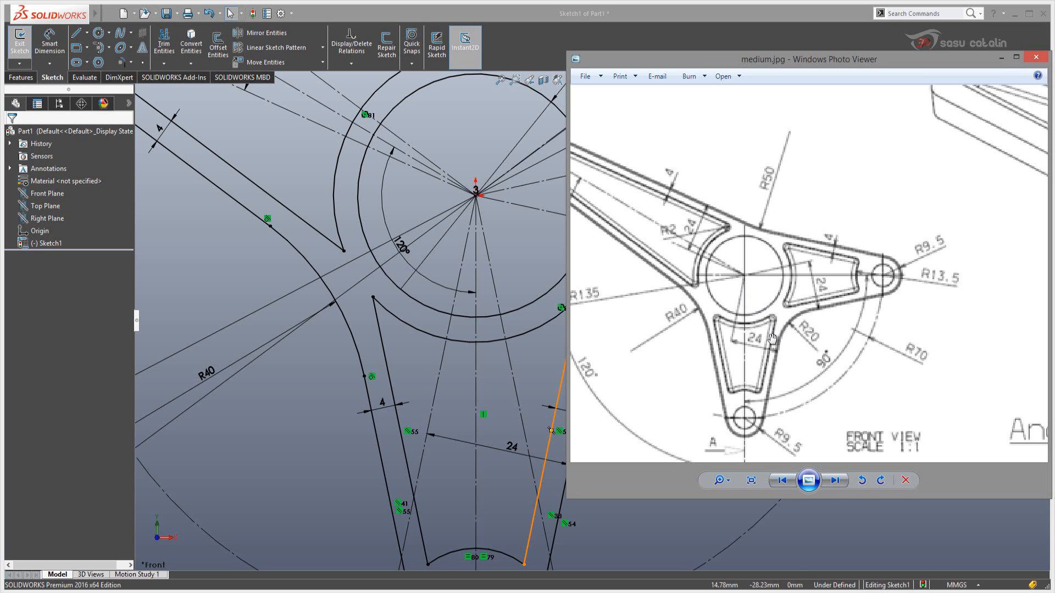
pyautogui.click(616, 19)
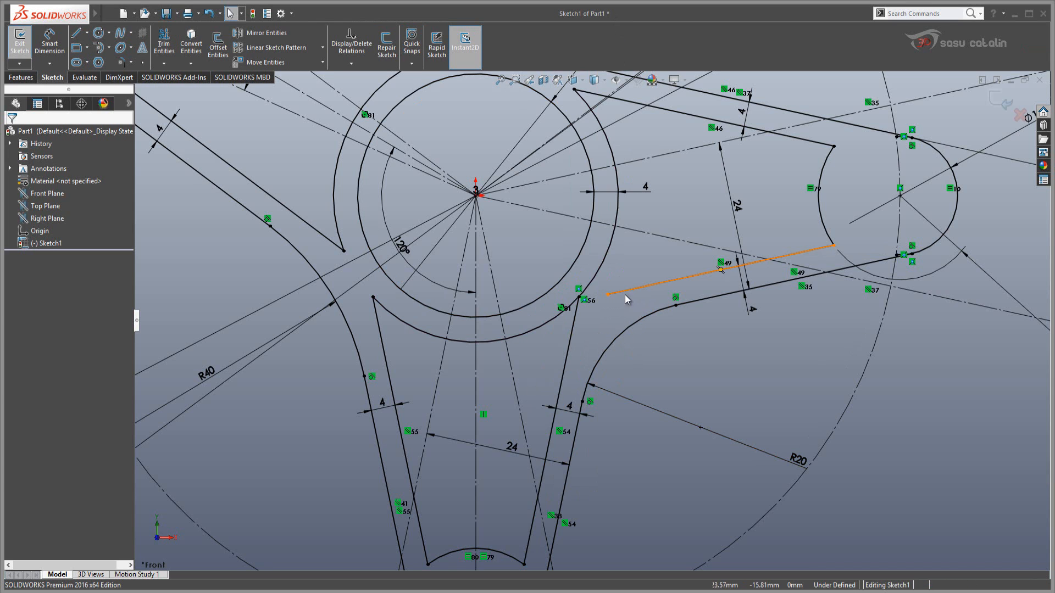
pyautogui.scroll(2, 599, 316)
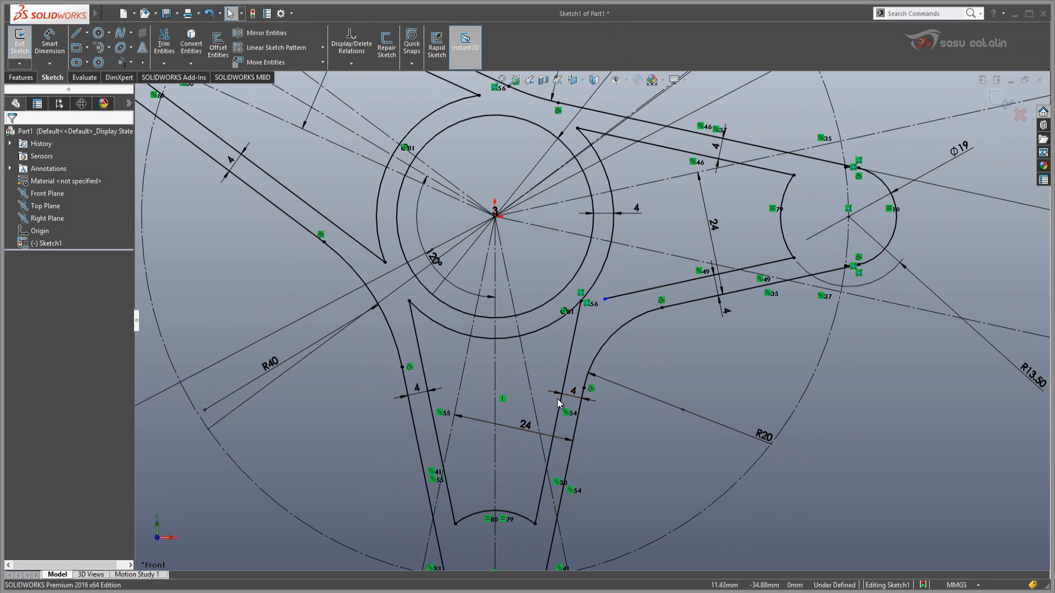
pyautogui.scroll(3, 557, 399)
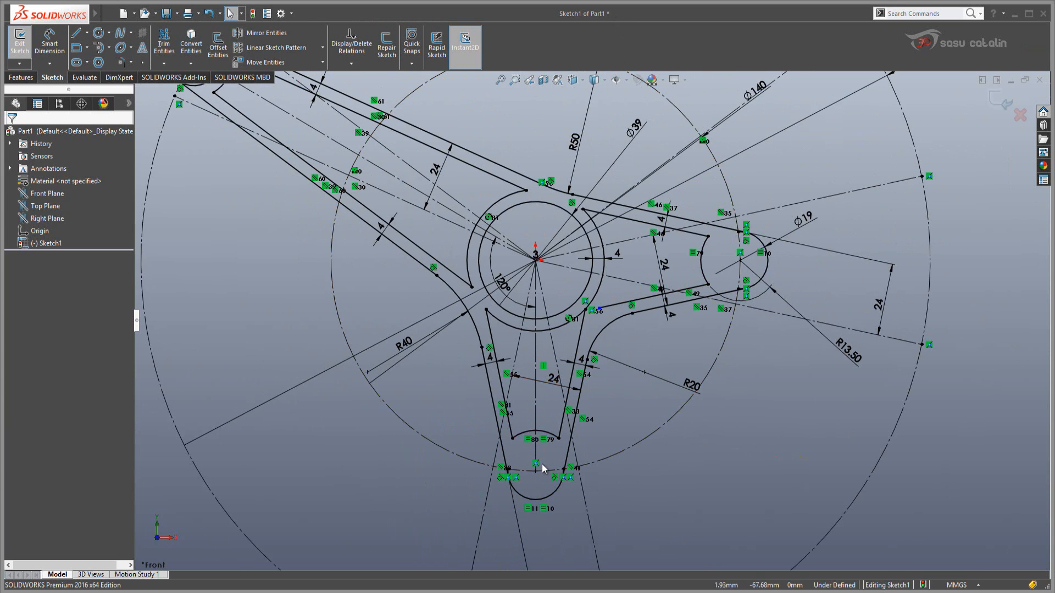
pyautogui.scroll(-3, 532, 429)
pyautogui.scroll(3, 582, 280)
pyautogui.scroll(-1, 590, 247)
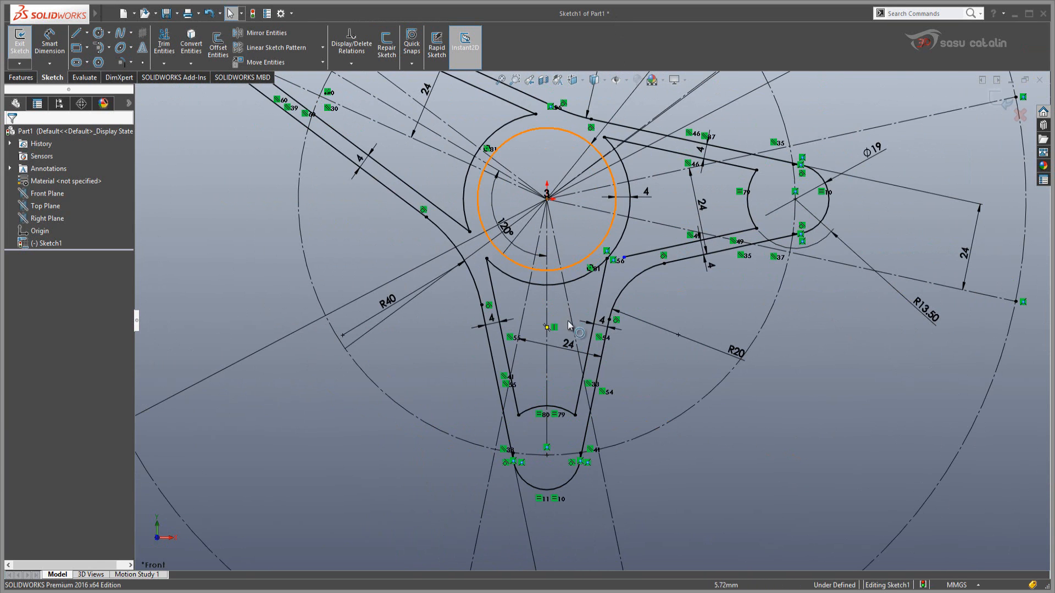
pyautogui.scroll(-3, 587, 305)
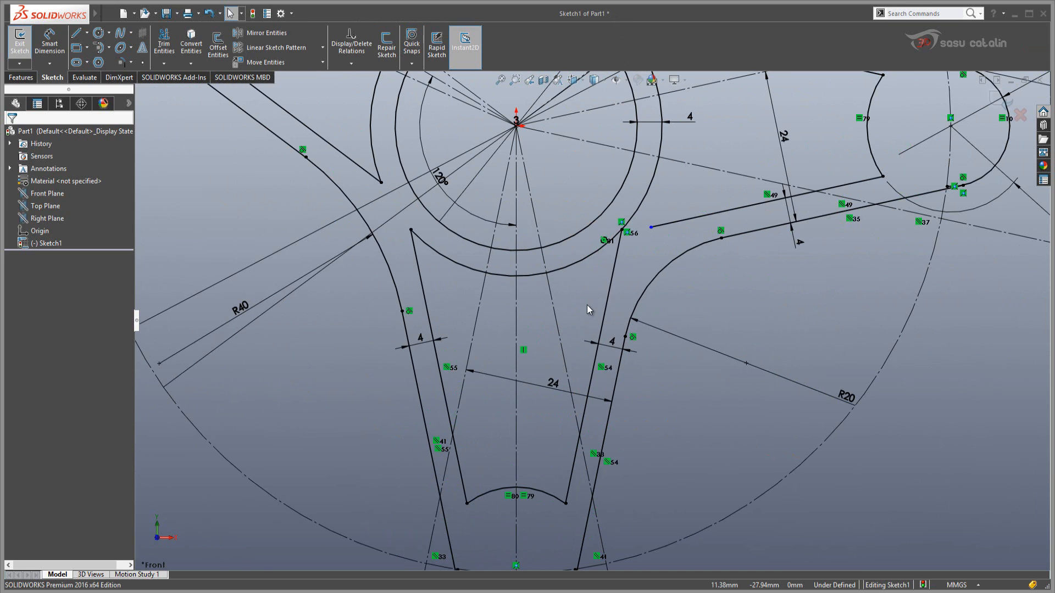
pyautogui.scroll(4, 602, 296)
pyautogui.scroll(-2, 621, 231)
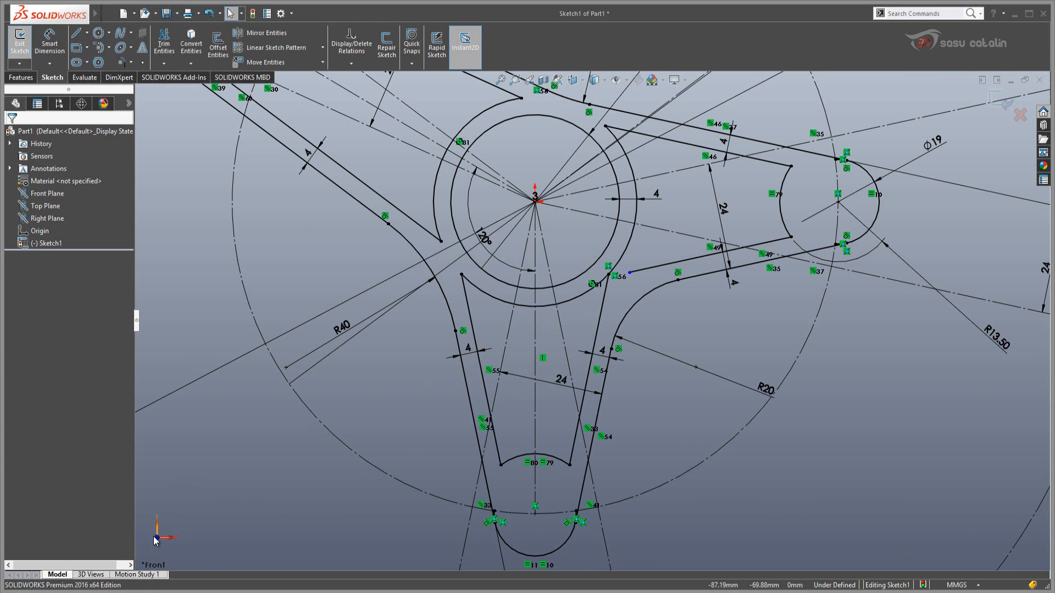
pyautogui.hotkey('alt', 'Tab')
pyautogui.moveTo(787, 294); pyautogui.dragTo(797, 278)
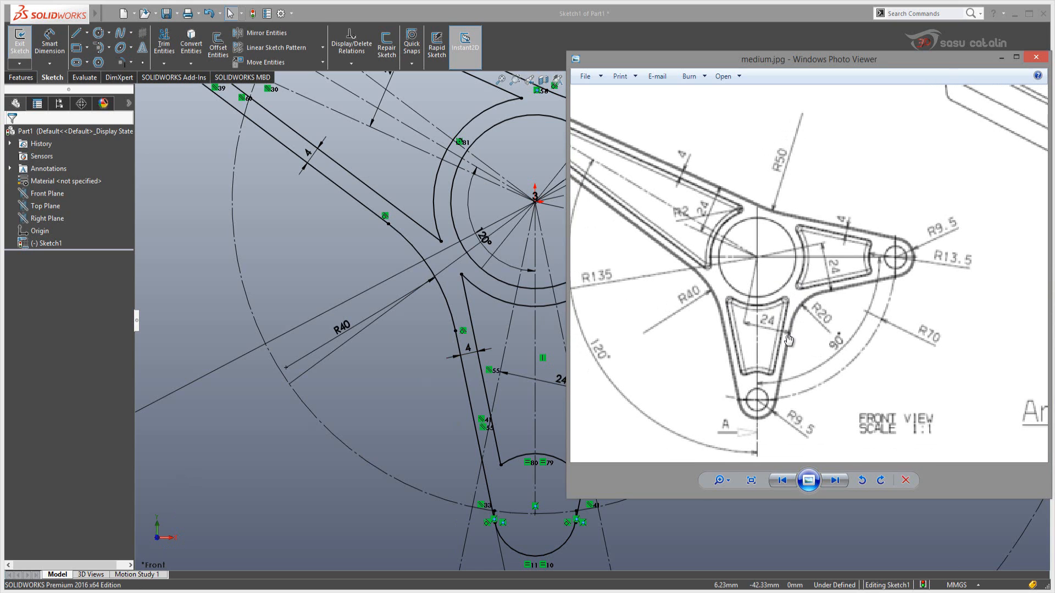
pyautogui.moveTo(724, 253); pyautogui.dragTo(733, 281)
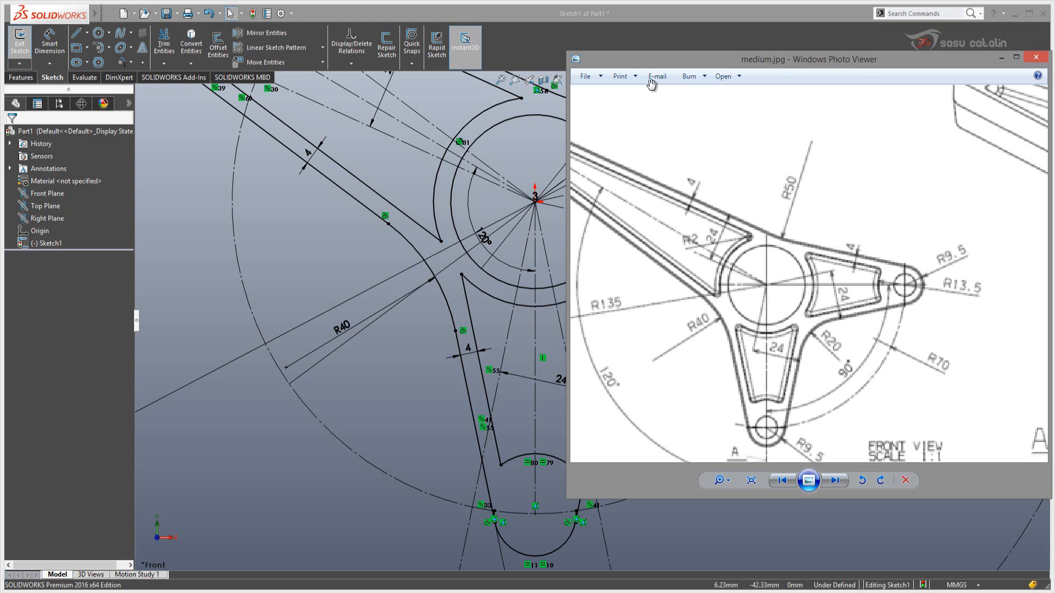
pyautogui.click(617, 15)
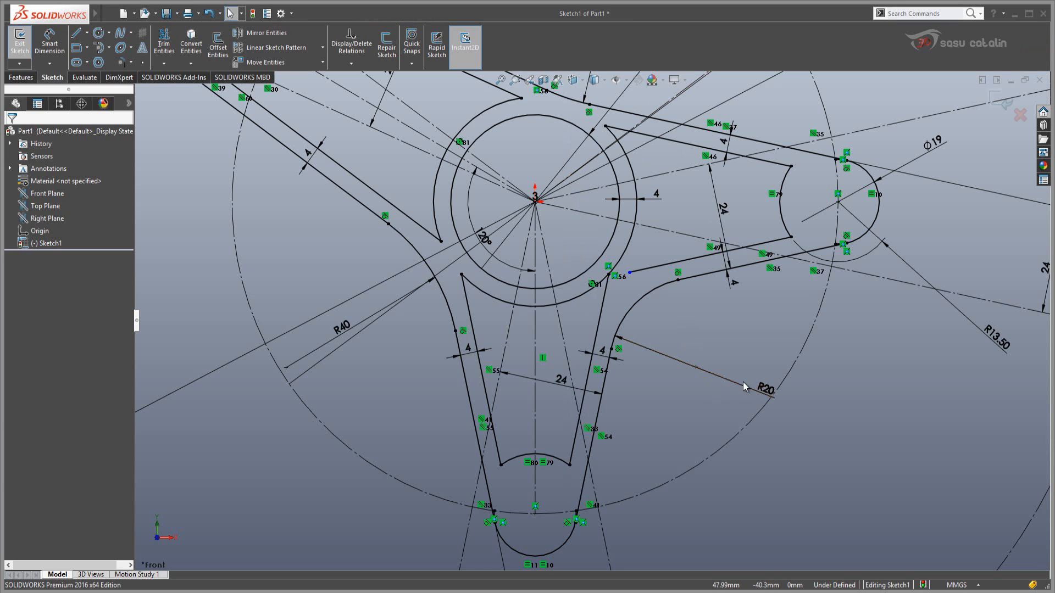
# Reposition the R20, R40 and R50 radius dimension labels around the hub's outline arcs
pyautogui.moveTo(766, 388); pyautogui.dragTo(724, 387)
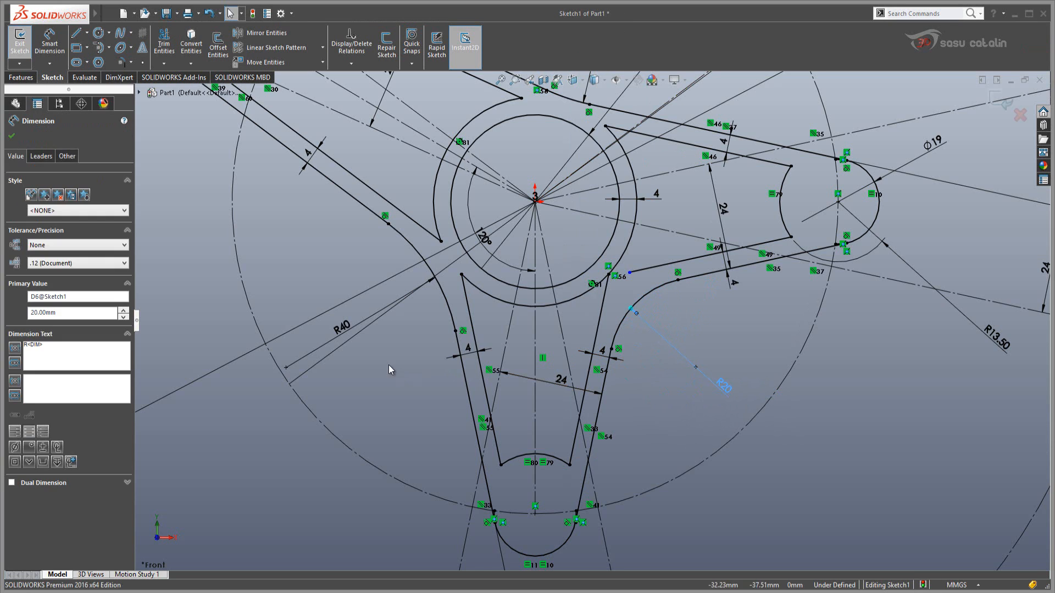
pyautogui.moveTo(342, 328)
pyautogui.mouseDown()
pyautogui.moveTo(378, 341)
pyautogui.moveTo(377, 303)
pyautogui.mouseUp()
pyautogui.scroll(2, 515, 226)
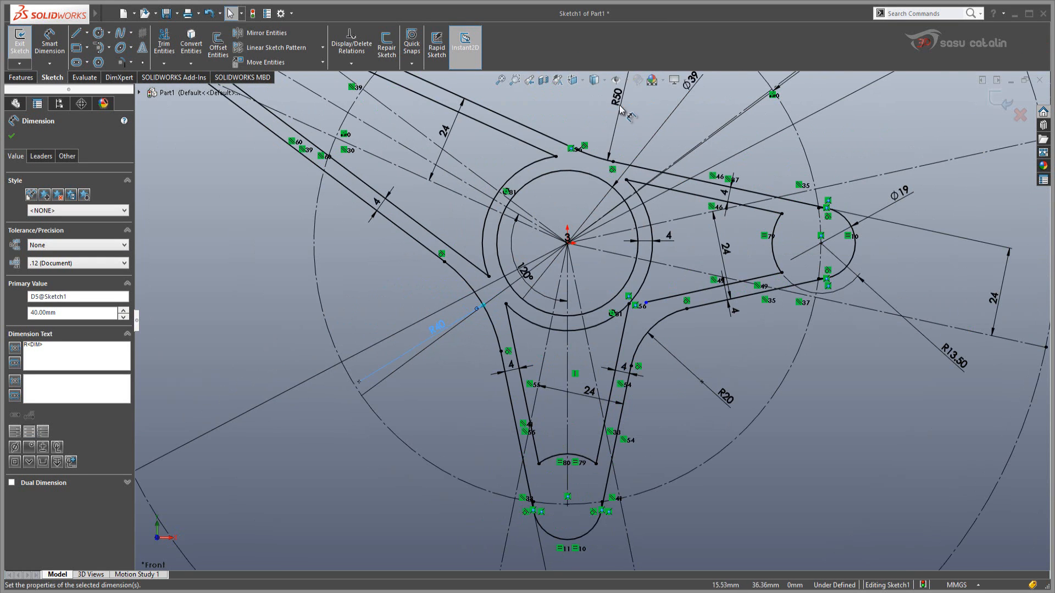
pyautogui.moveTo(619, 108); pyautogui.dragTo(610, 106)
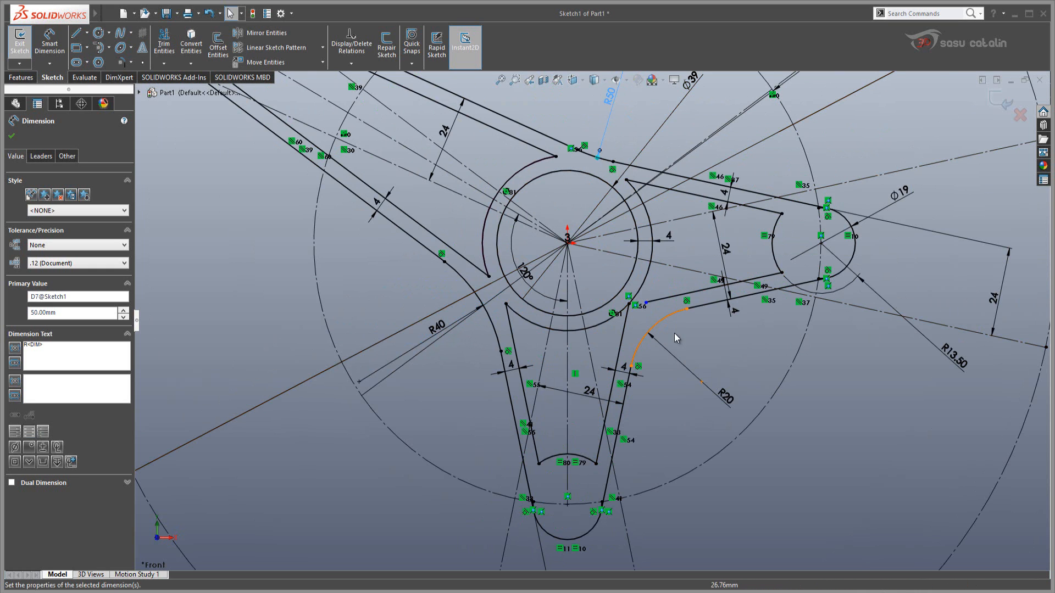
pyautogui.click(709, 346)
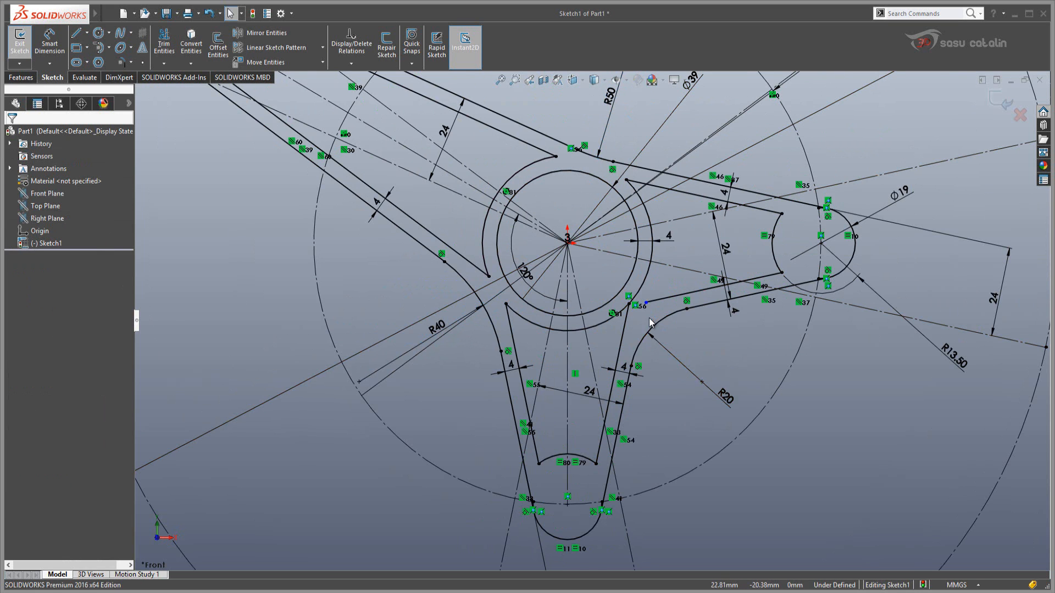
# Delete the coincident relation on the upper endpoint of the lower pocket's right edge and pull that endpoint down off the outer hub arc
pyautogui.scroll(-2, 650, 321)
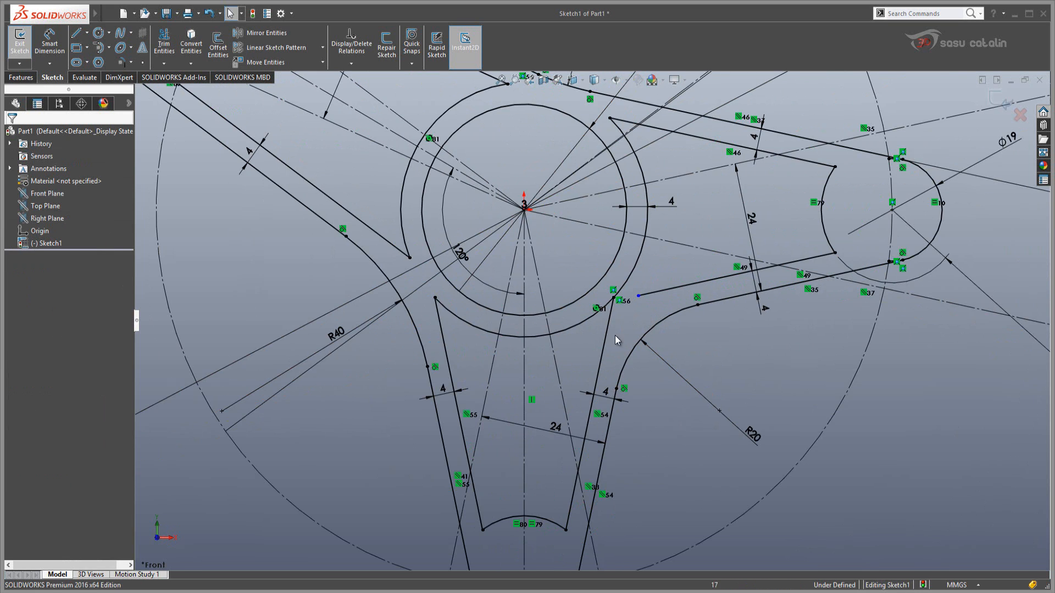
pyautogui.click(614, 297)
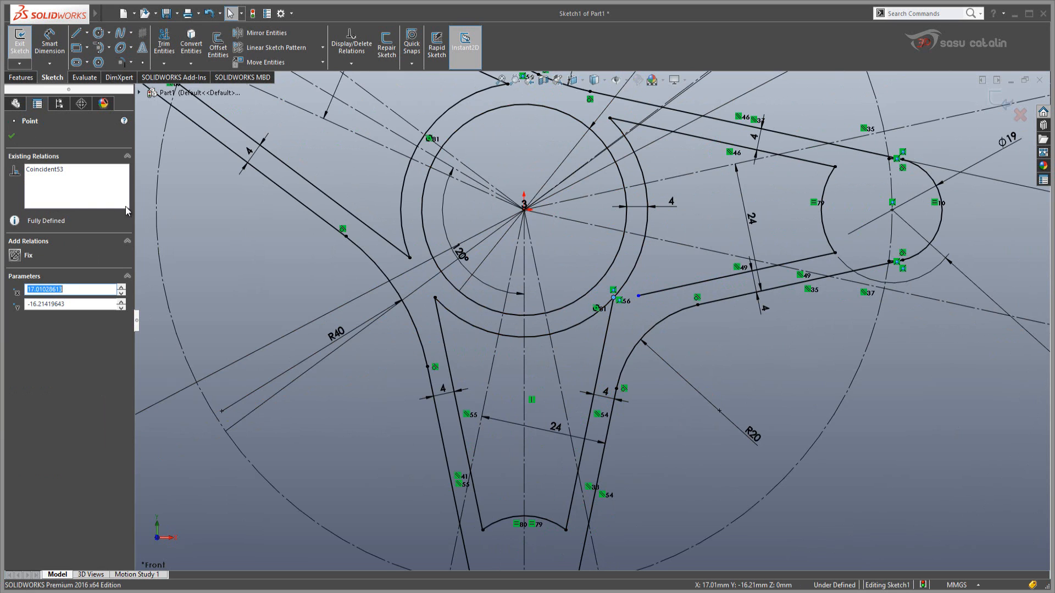
pyautogui.click(55, 176)
pyautogui.rightClick(55, 176)
pyautogui.click(88, 193)
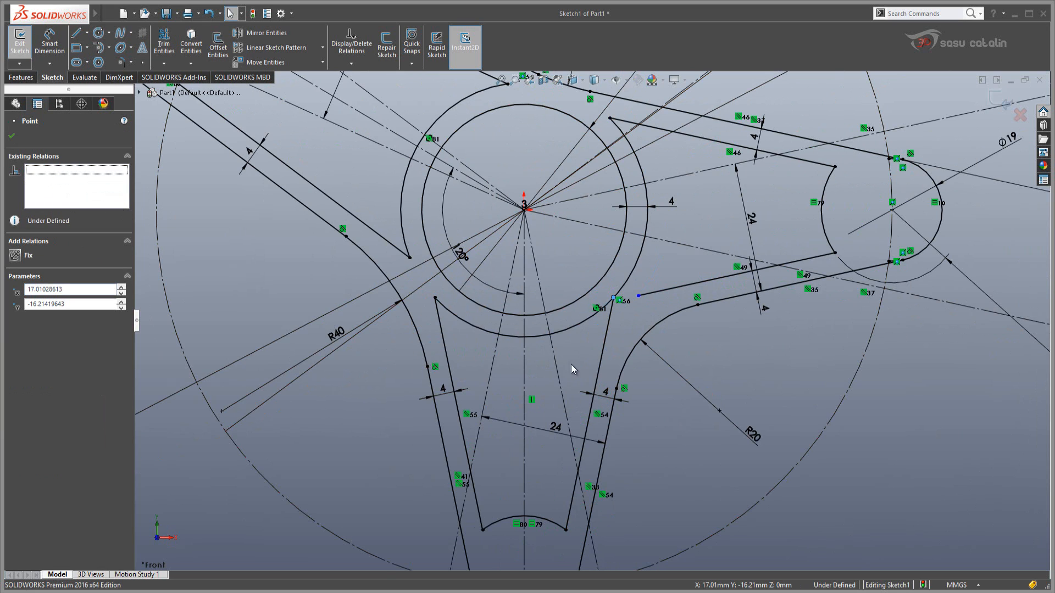
pyautogui.moveTo(614, 298); pyautogui.dragTo(611, 328)
pyautogui.click(626, 327)
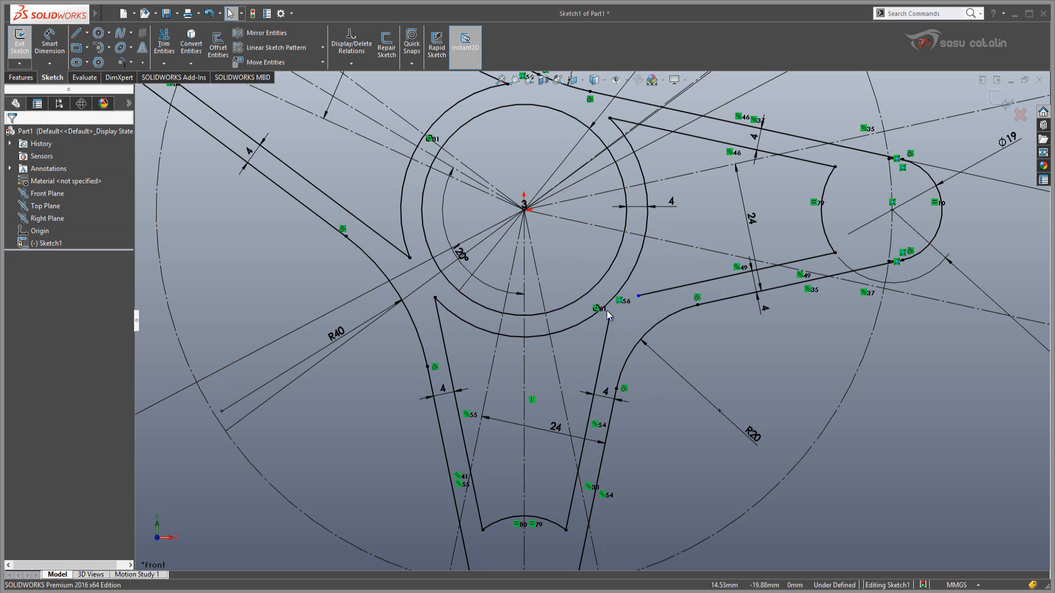
# Try to add 2 mm sketch fillets where the lower and right pockets' edges meet the outer hub arc
pyautogui.scroll(-1, 618, 322)
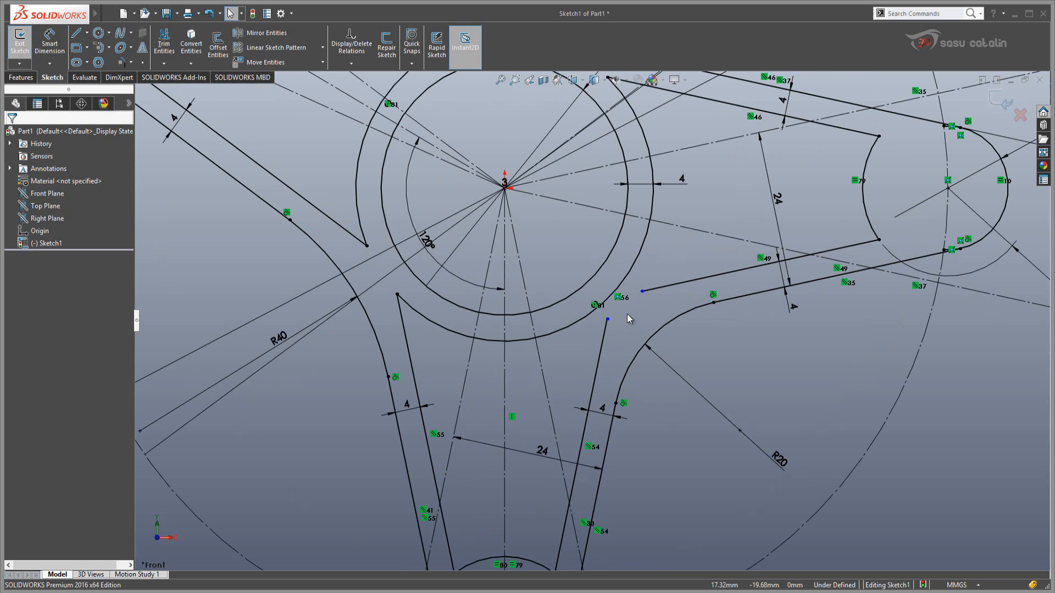
pyautogui.moveTo(622, 312); pyautogui.dragTo(658, 347, button='right')
pyautogui.click(604, 333)
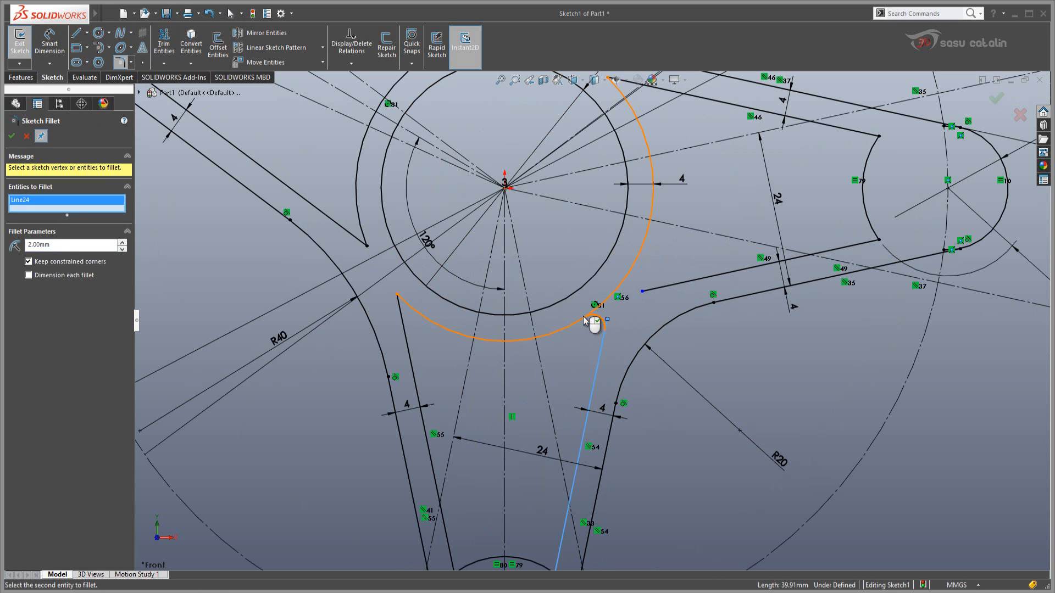
pyautogui.click(584, 319)
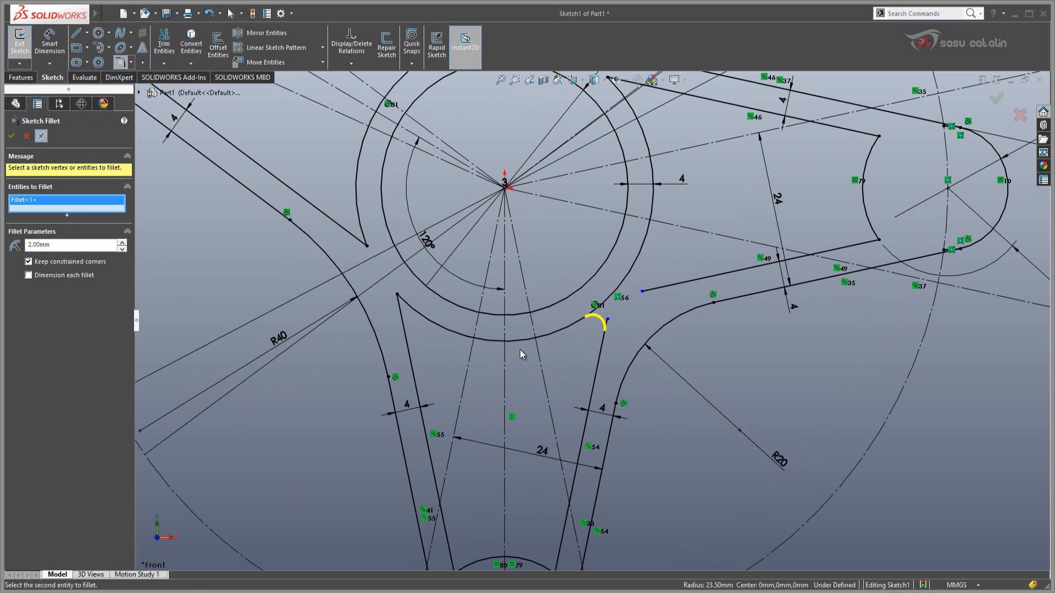
pyautogui.click(658, 287)
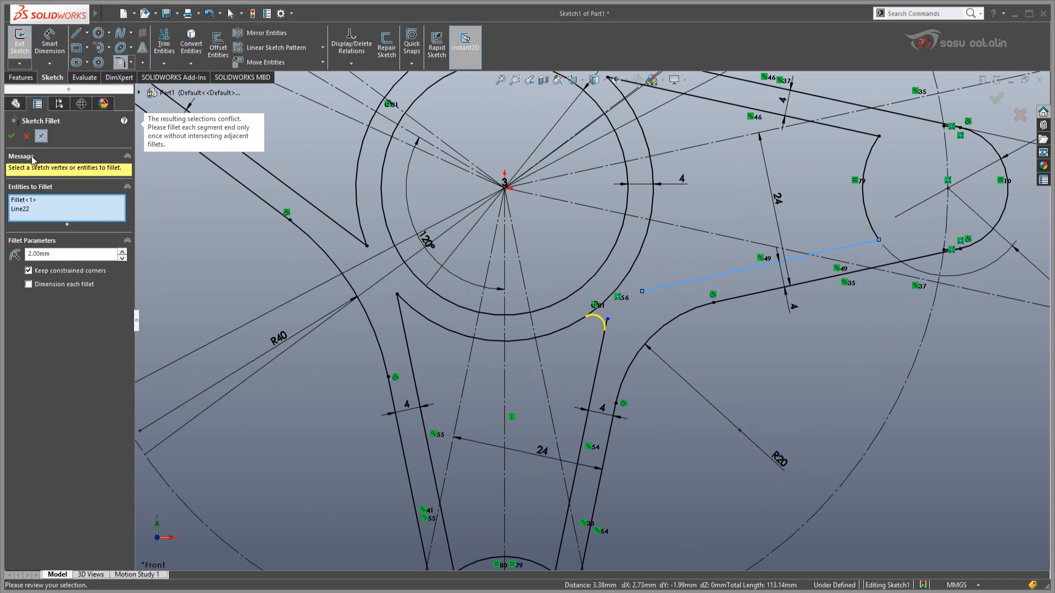
pyautogui.click(15, 140)
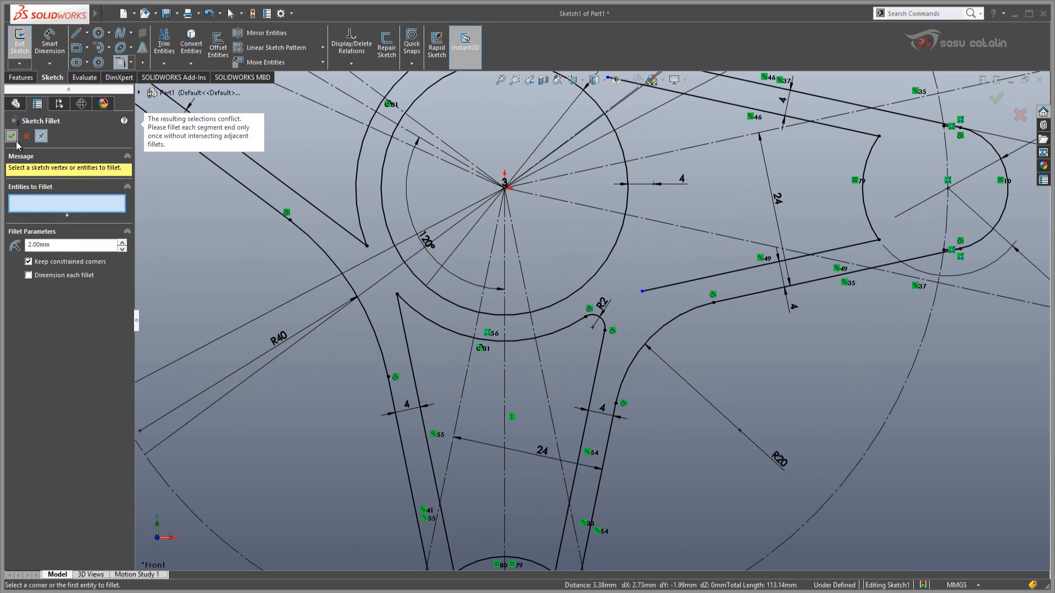
pyautogui.scroll(2, 608, 245)
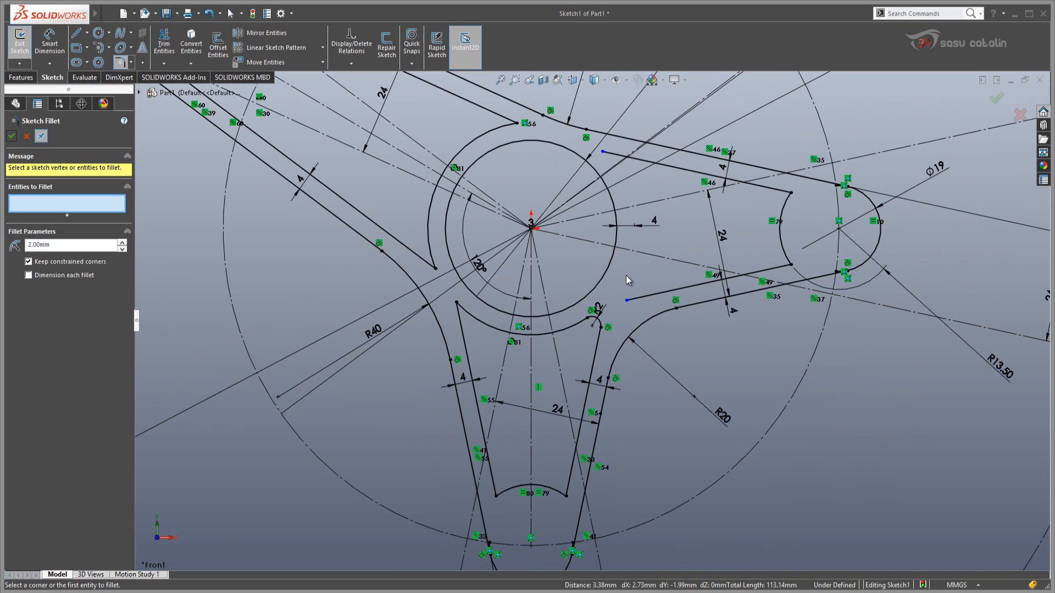
# Undo the 2 mm fillet at the lower pocket's right hub corner and clear the selection
pyautogui.hotkey('ctrl', 'z')
pyautogui.scroll(-2, 616, 298)
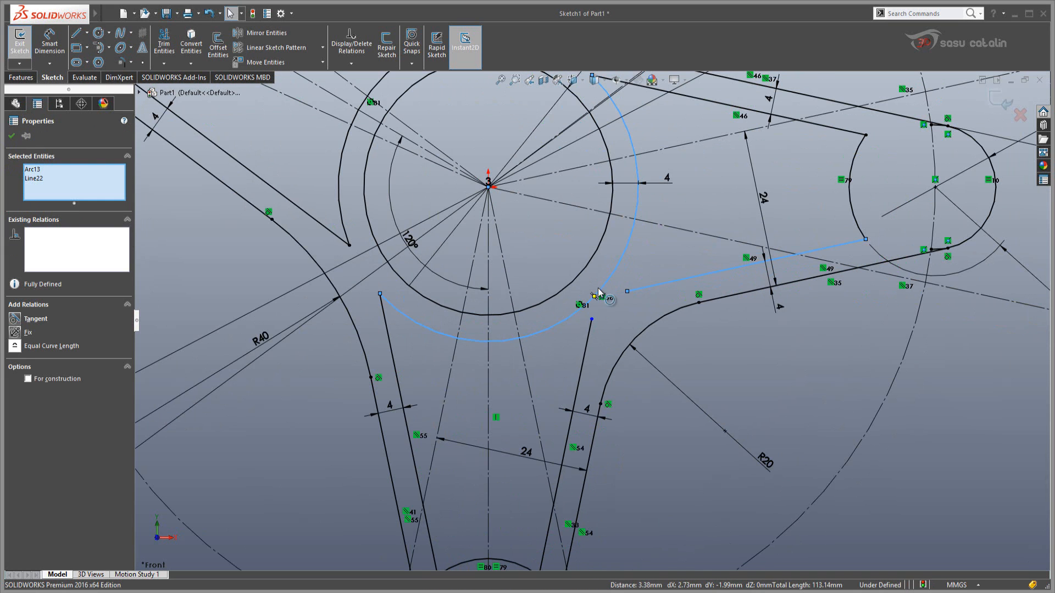
pyautogui.click(622, 315)
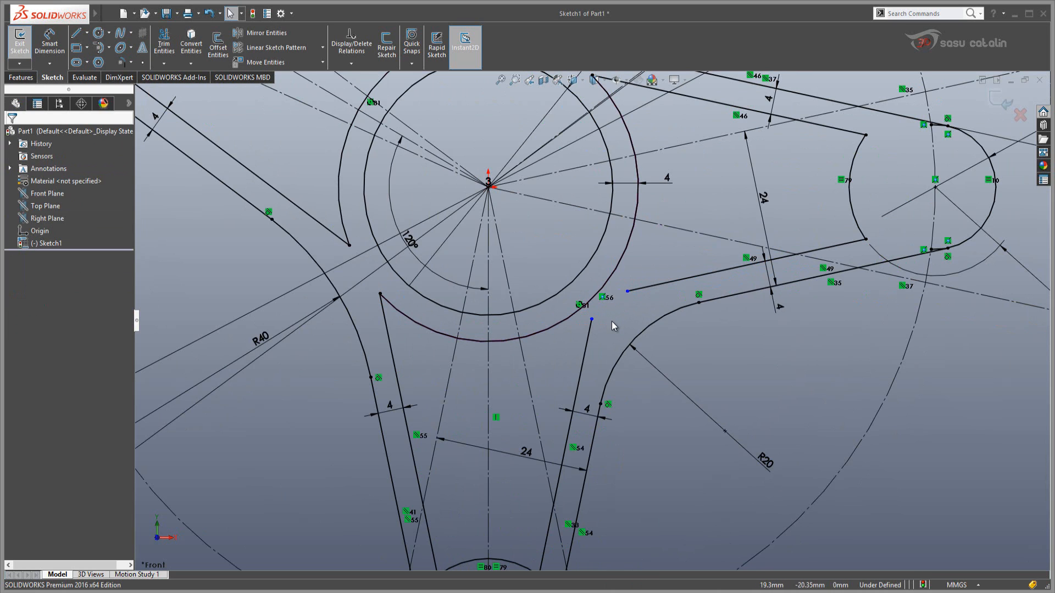
# Draw two short lines joining the free ends of the lower pocket's right edge and the right pocket's lower edge to the outer hub arc
pyautogui.moveTo(618, 318)
pyautogui.mouseDown(button='right')
pyautogui.moveTo(610, 338)
pyautogui.moveTo(567, 313)
pyautogui.moveTo(586, 319)
pyautogui.mouseUp(button='right')
pyautogui.click(592, 320)
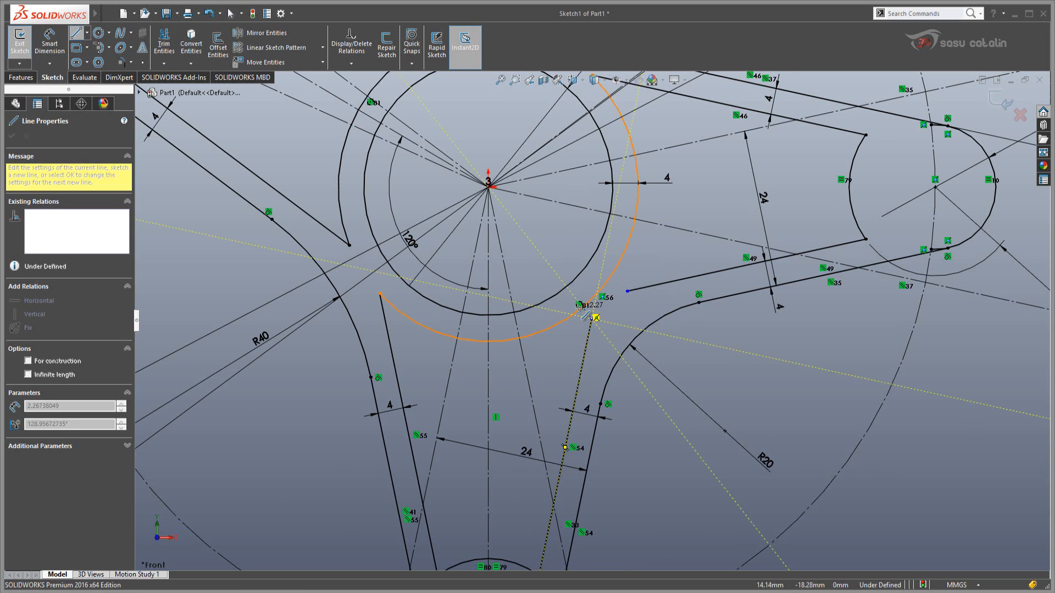
pyautogui.click(576, 312)
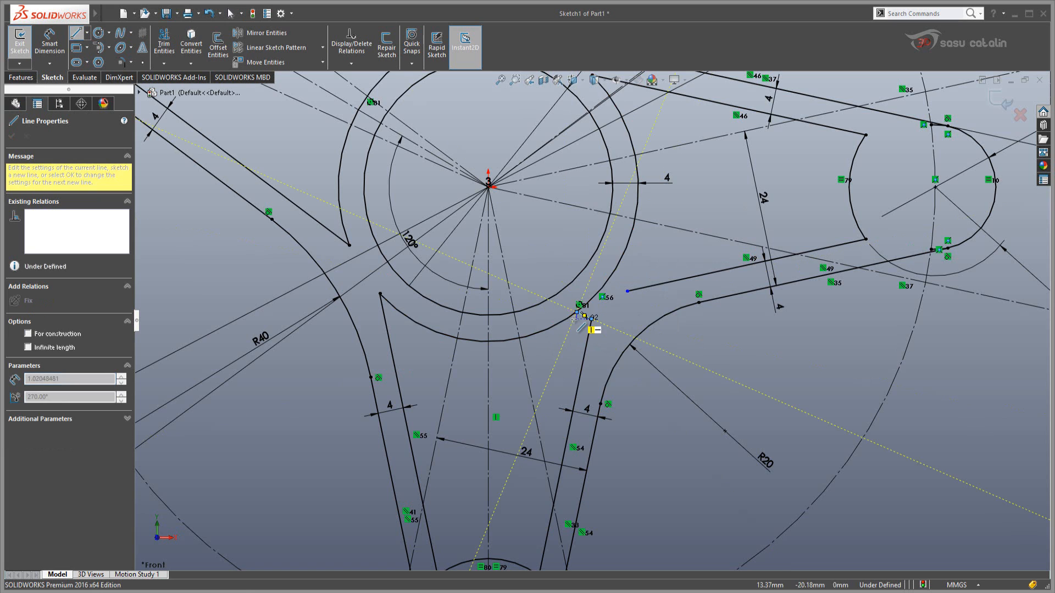
pyautogui.press('Escape')
pyautogui.moveTo(630, 313)
pyautogui.mouseDown(button='right')
pyautogui.moveTo(605, 312)
pyautogui.moveTo(621, 328)
pyautogui.mouseUp(button='right')
pyautogui.click(629, 291)
pyautogui.click(612, 278)
pyautogui.press('Escape')
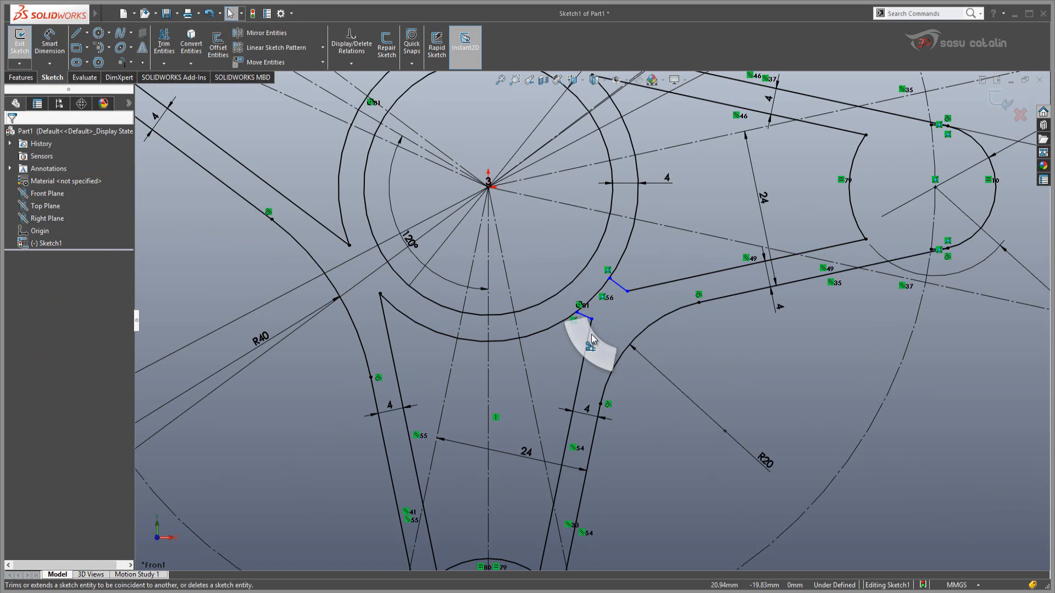
# Trim the outer hub arc between the two short connecting lines, and trim away both lines
pyautogui.click(594, 295)
pyautogui.press('Escape')
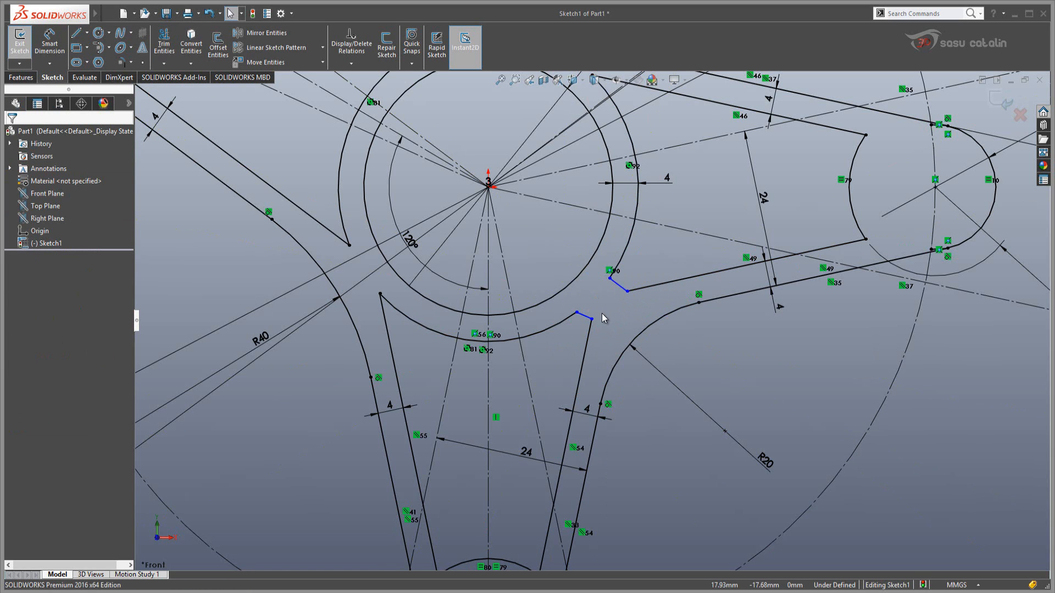
pyautogui.moveTo(575, 329); pyautogui.dragTo(574, 360, button='right')
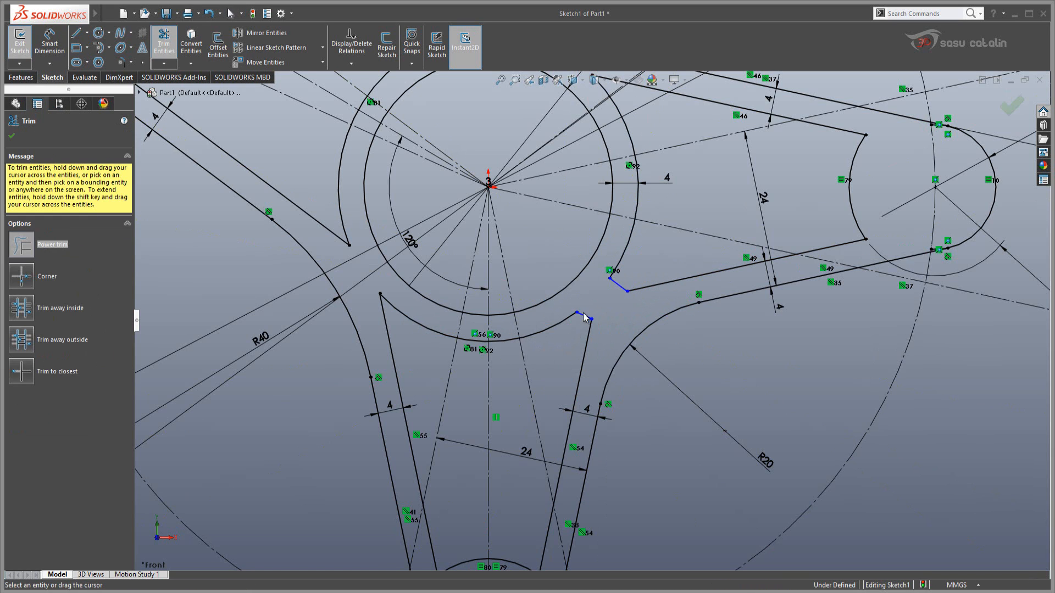
pyautogui.click(584, 316)
pyautogui.click(618, 287)
pyautogui.press('Escape')
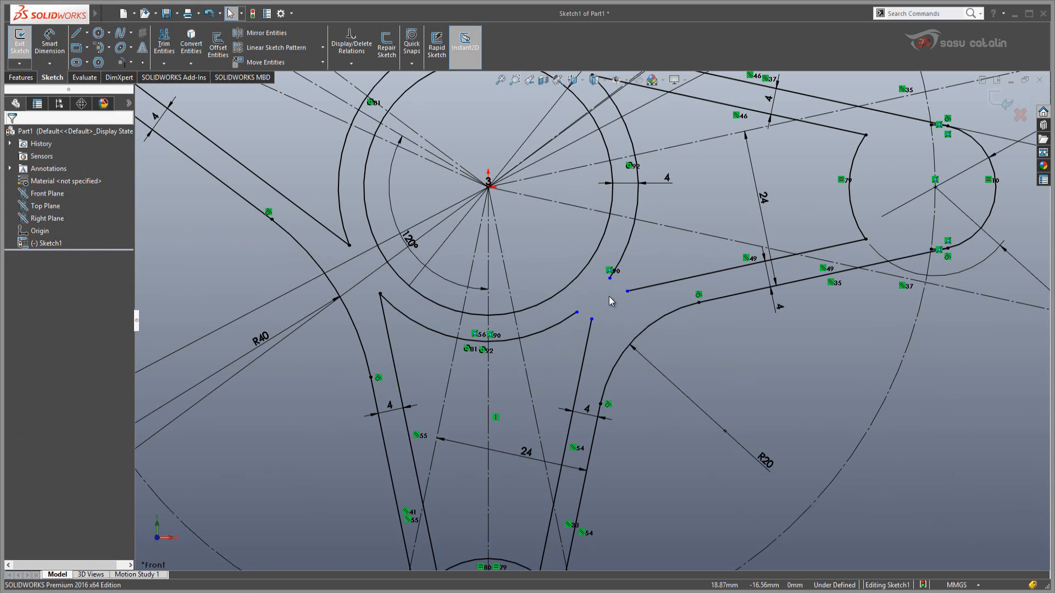
# Fillet the lower pocket's right edge and the right pocket's lower edge with their hub arcs at 2 mm, accepting deletion of the corner's relations
pyautogui.moveTo(609, 306); pyautogui.dragTo(631, 337, button='right')
pyautogui.click(590, 334)
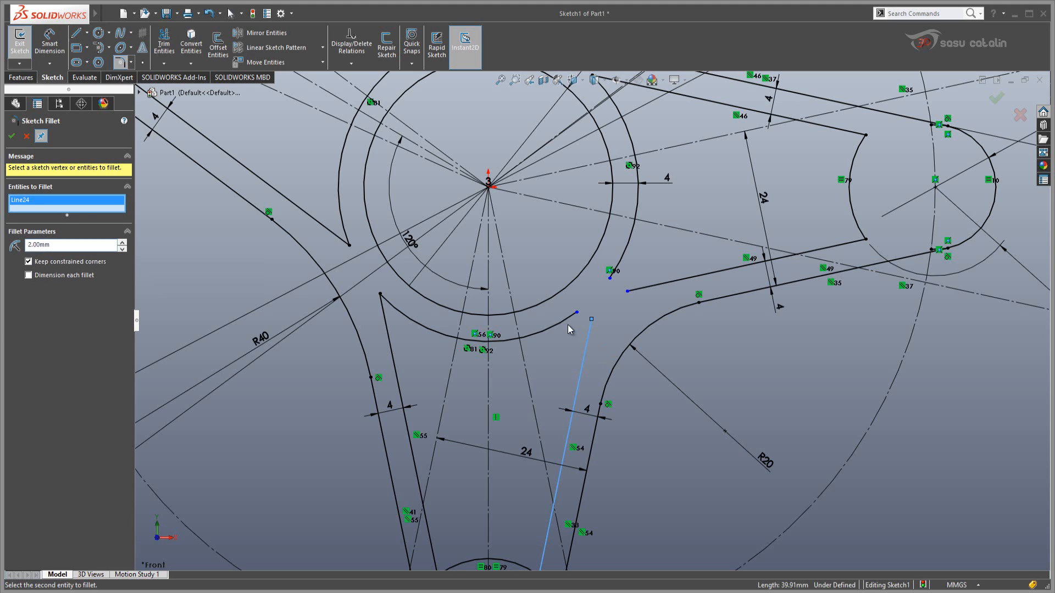
pyautogui.click(622, 261)
pyautogui.click(649, 293)
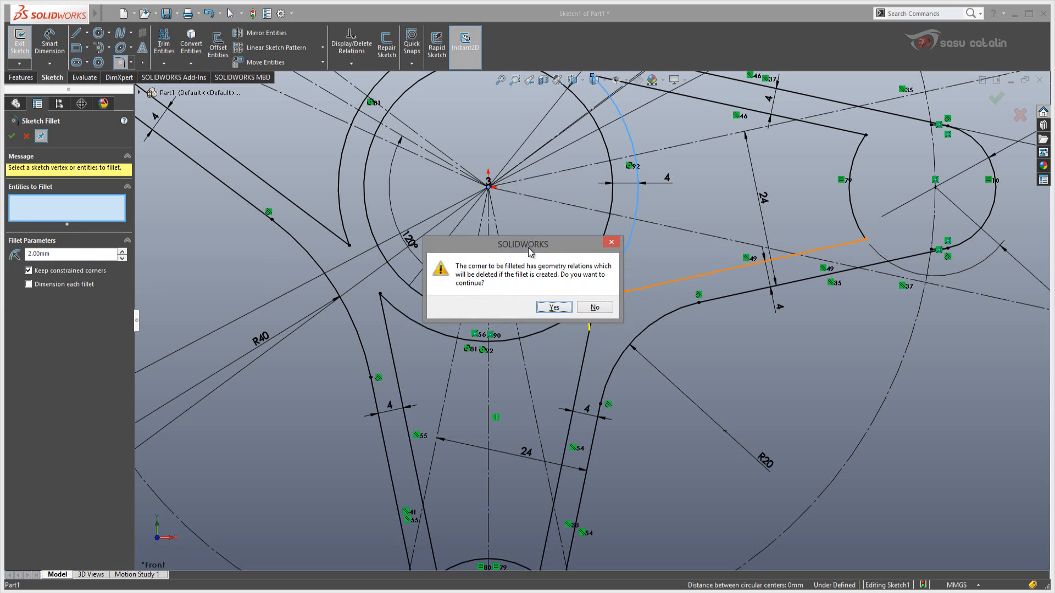
pyautogui.moveTo(530, 251); pyautogui.dragTo(680, 355)
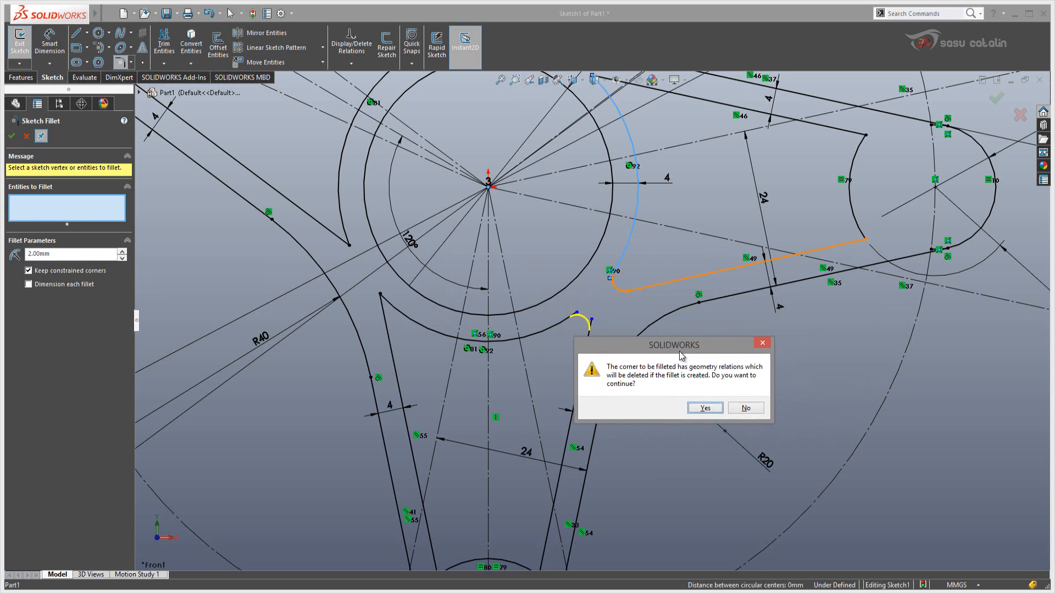
pyautogui.click(706, 408)
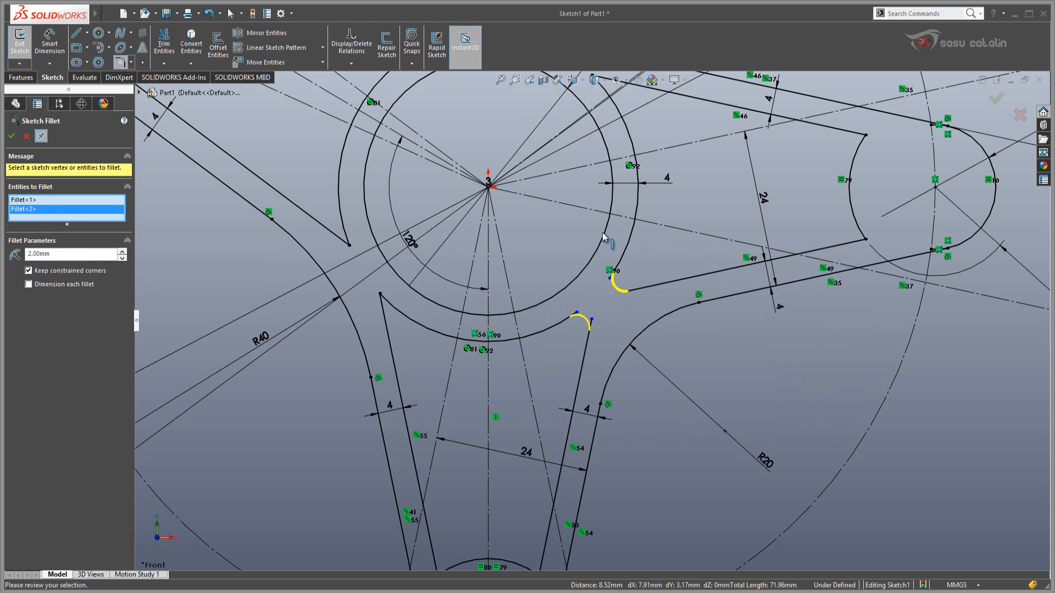
# Add 2 mm fillets at the lower pocket's left hub corner and both hub corners of the long upper-left arm's pocket, and apply all fillets
pyautogui.press('z')
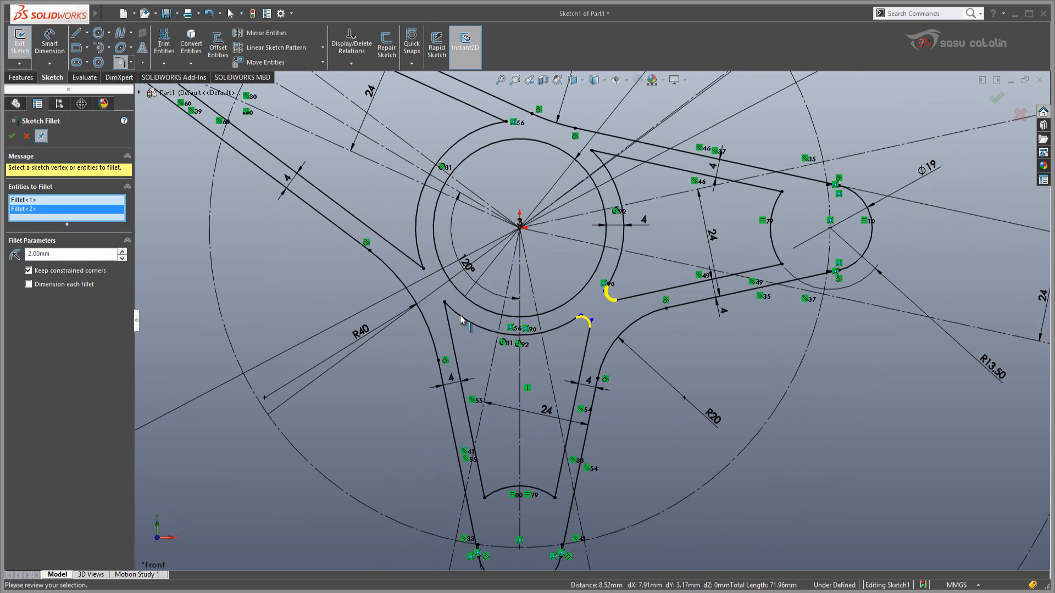
pyautogui.scroll(-2, 445, 313)
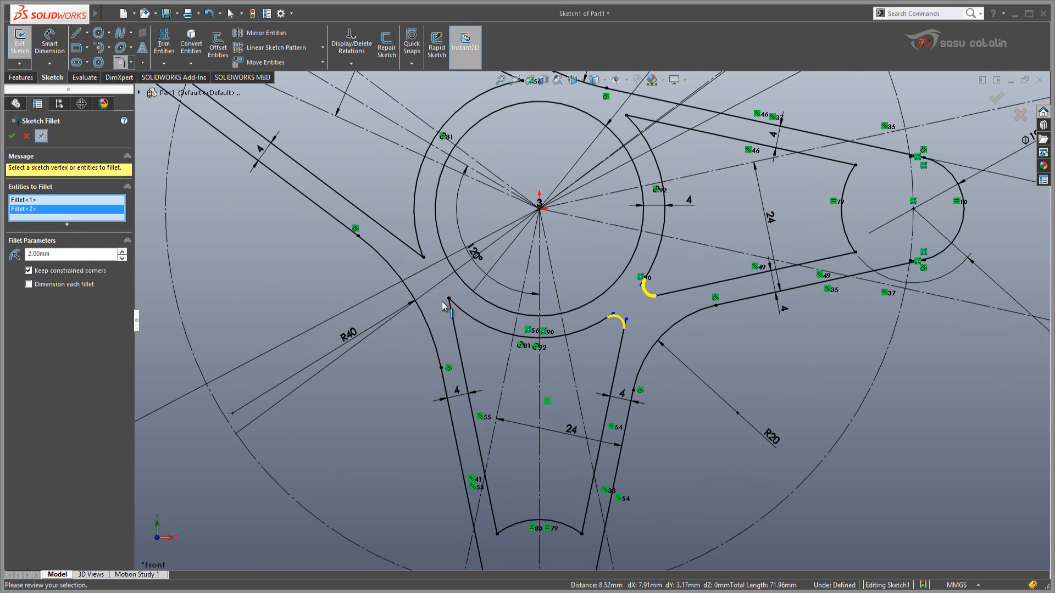
pyautogui.click(472, 317)
pyautogui.click(455, 333)
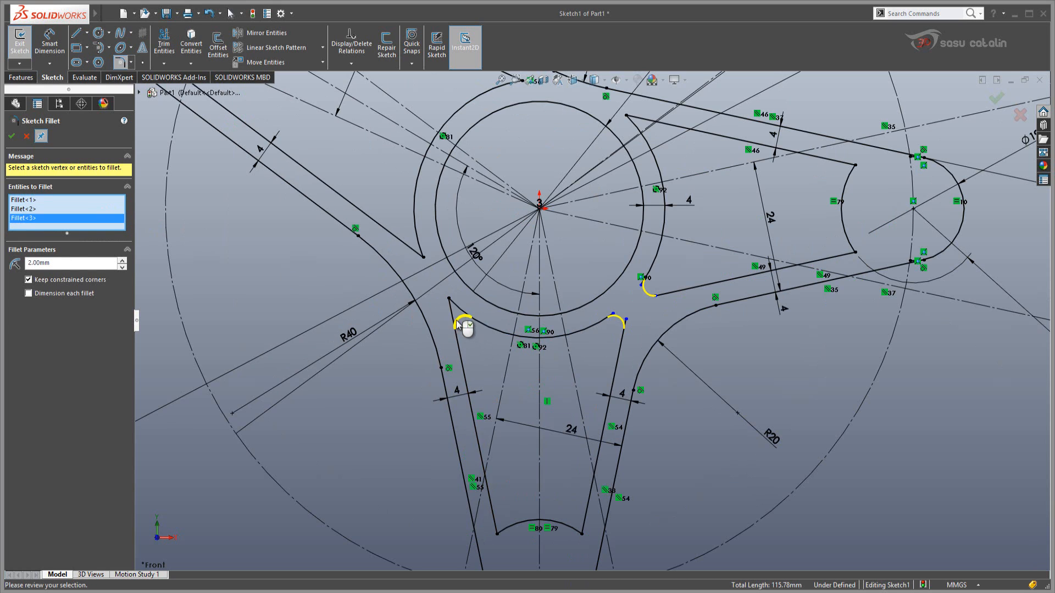
pyautogui.click(418, 242)
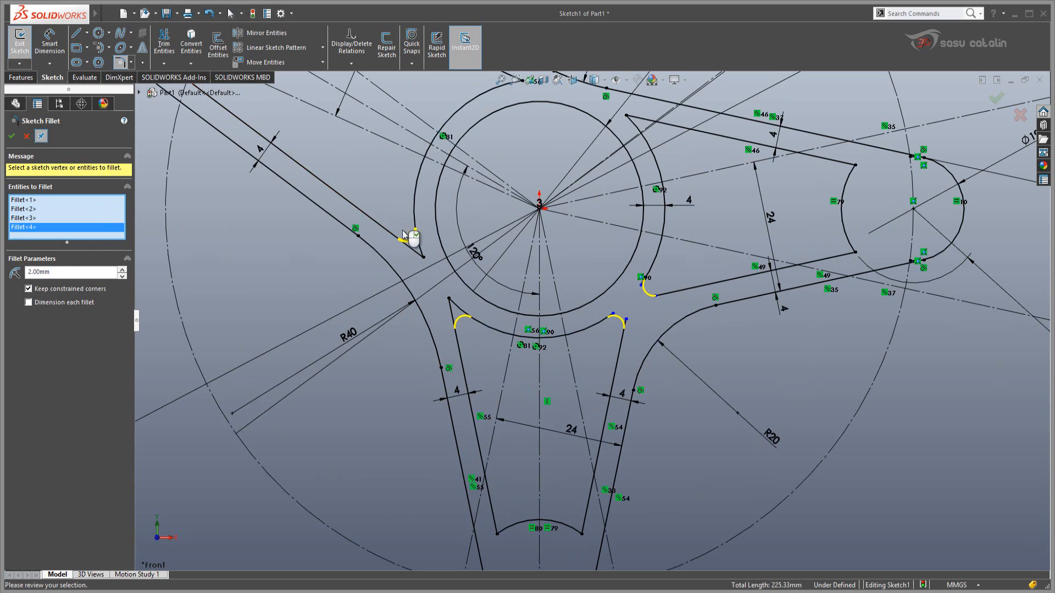
pyautogui.press('z')
pyautogui.click(512, 167)
pyautogui.click(511, 144)
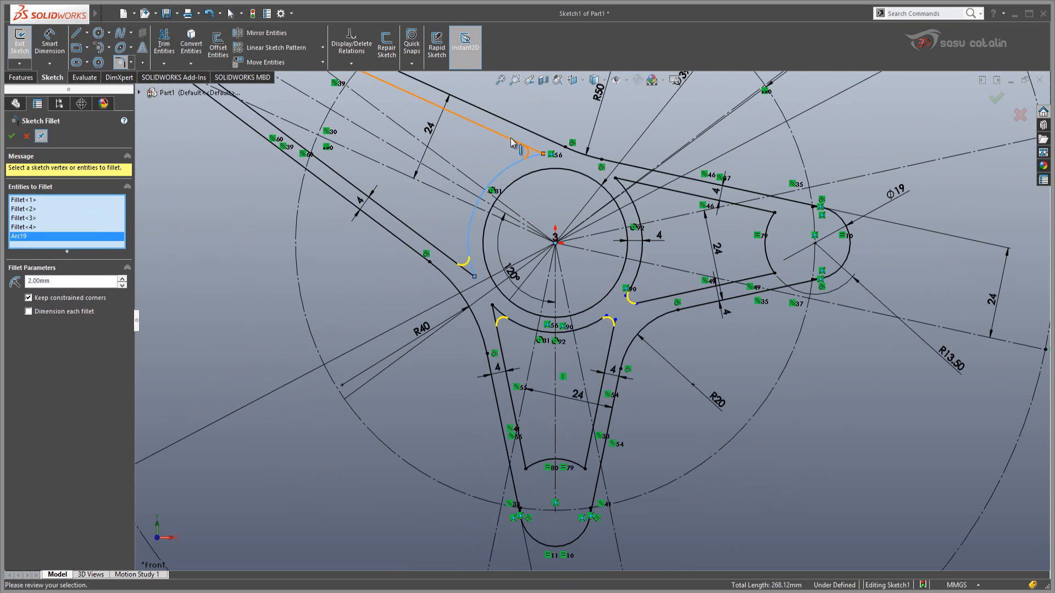
pyautogui.click(12, 136)
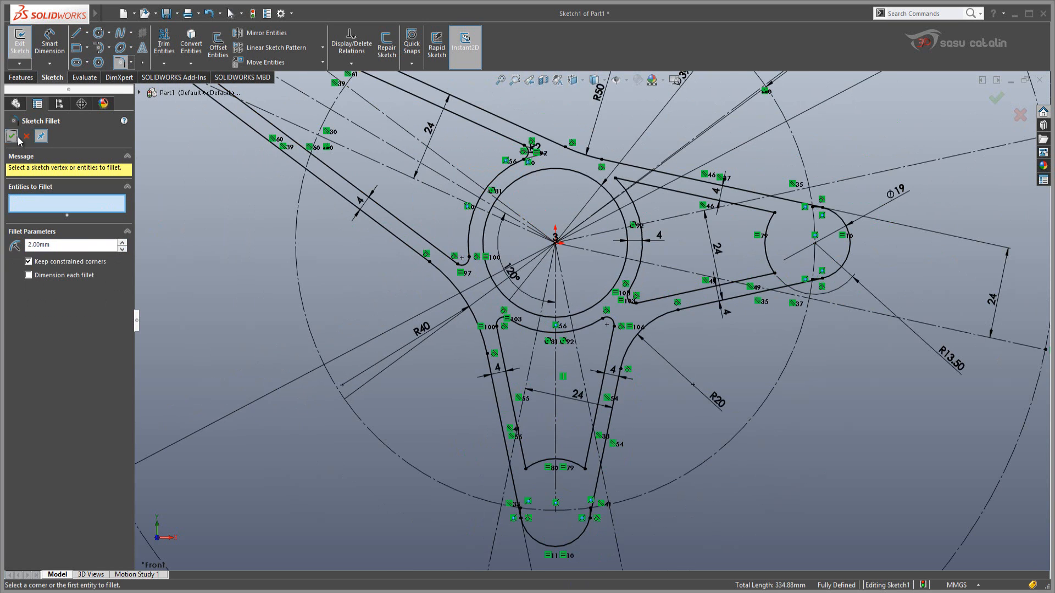
# Compare the filleted hub corners with the front view in medium.jpg in Windows Photo Viewer, and end the fillet command back in SOLIDWORKS
pyautogui.scroll(-3, 611, 334)
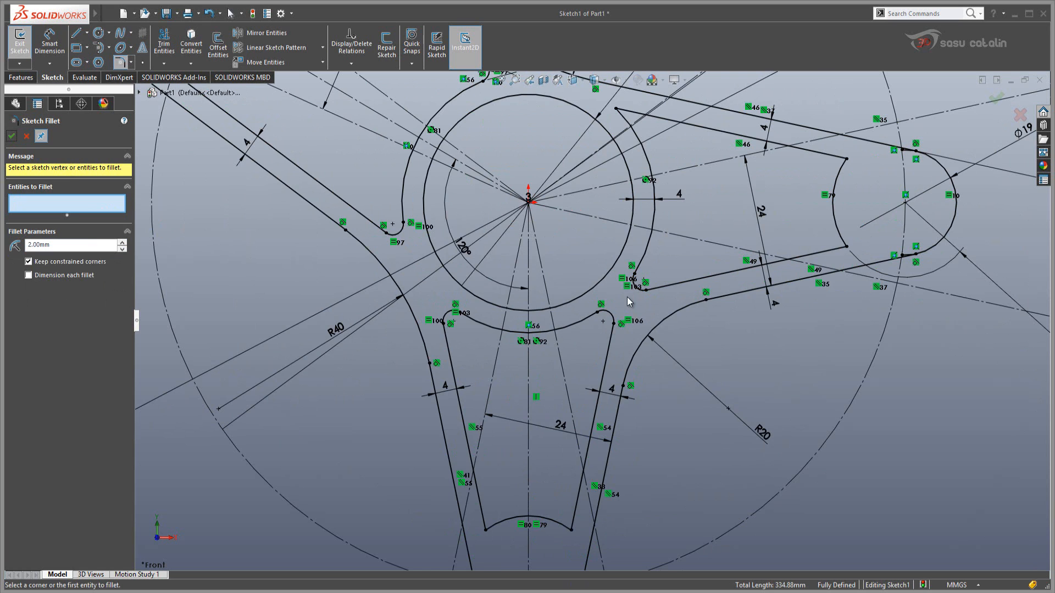
pyautogui.hotkey('alt', 'Tab')
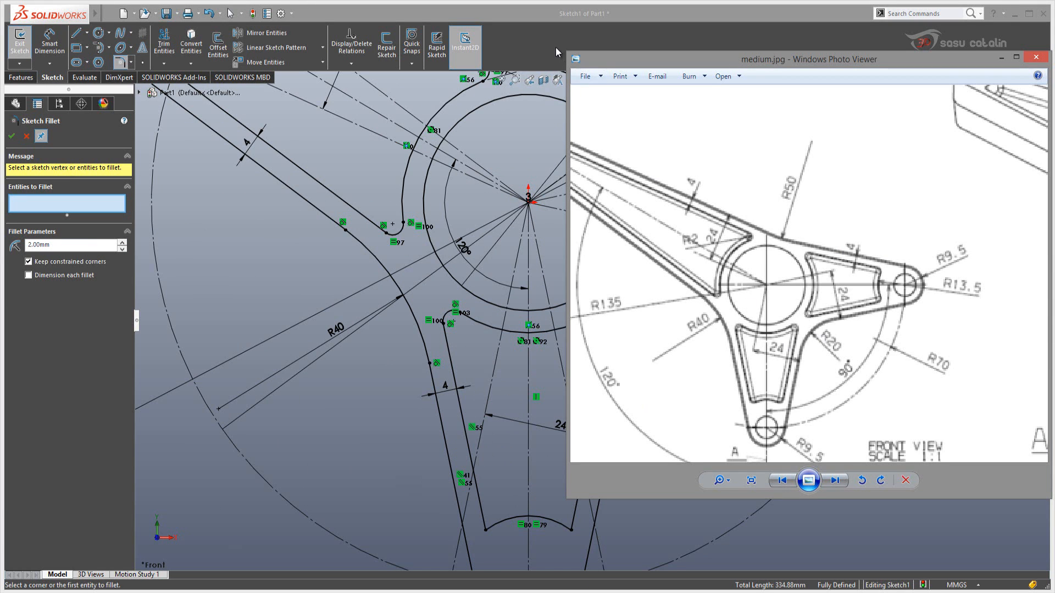
pyautogui.click(585, 12)
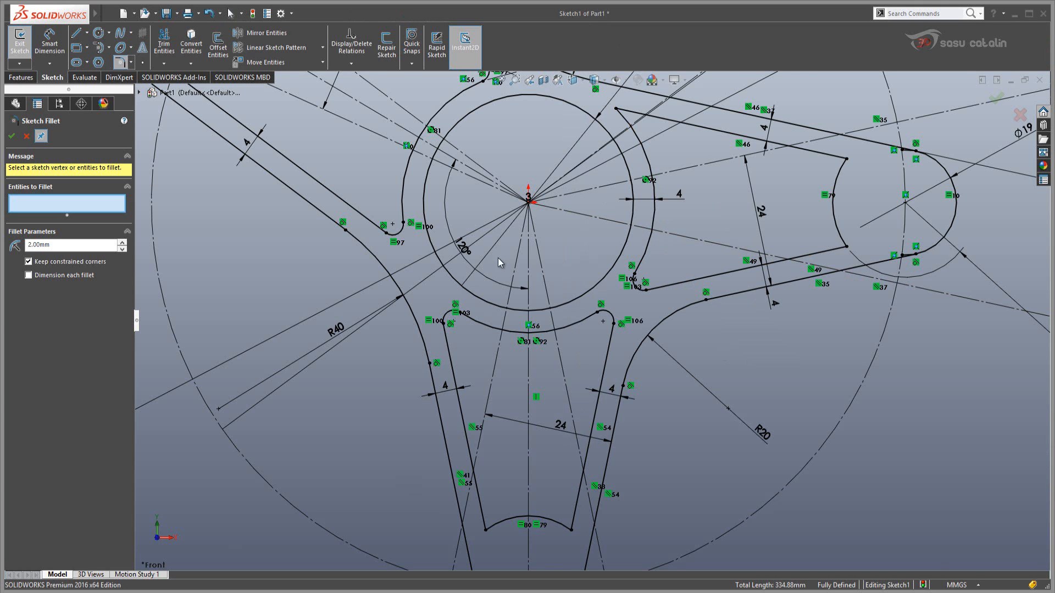
pyautogui.scroll(2, 610, 341)
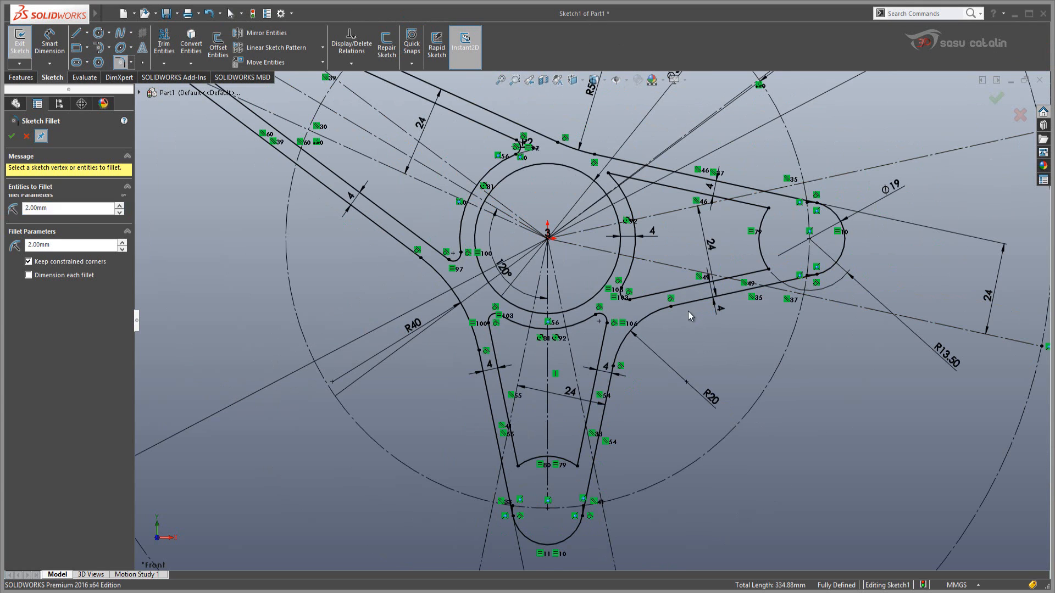
pyautogui.press('Escape')
# Sketch a circle of about 3.9 mm radius concentric with the right arm's rounded end
pyautogui.scroll(2, 594, 312)
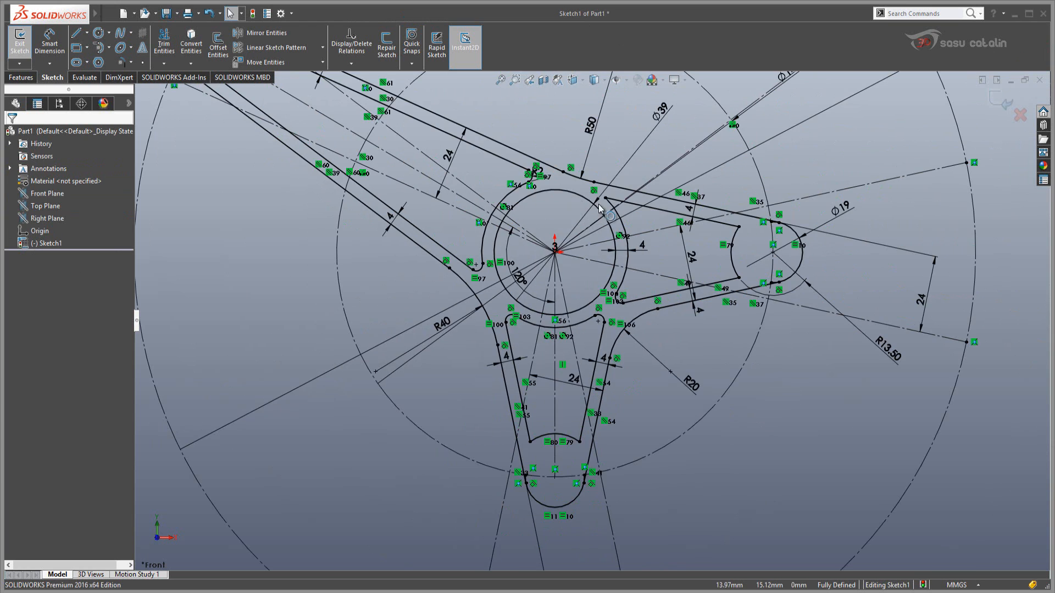
pyautogui.scroll(2, 593, 315)
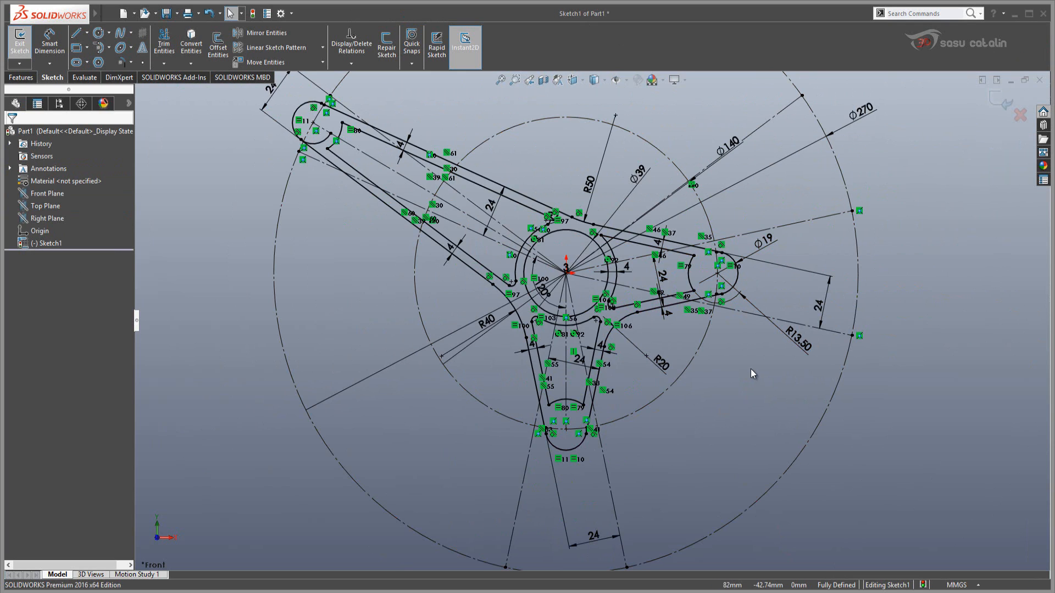
pyautogui.moveTo(751, 373); pyautogui.dragTo(781, 365, button='right')
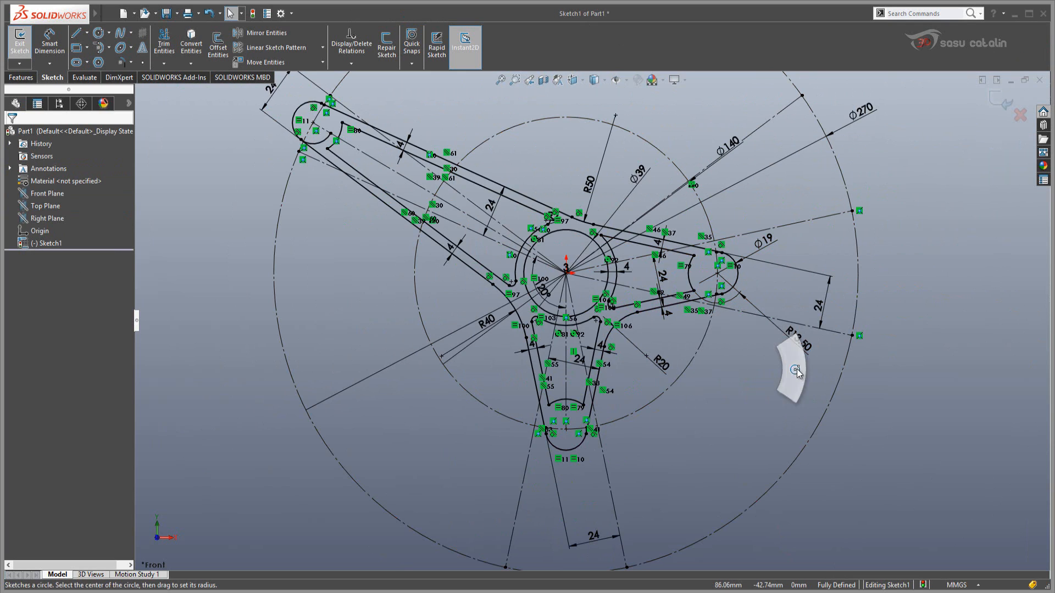
pyautogui.click(717, 273)
pyautogui.scroll(5, 744, 270)
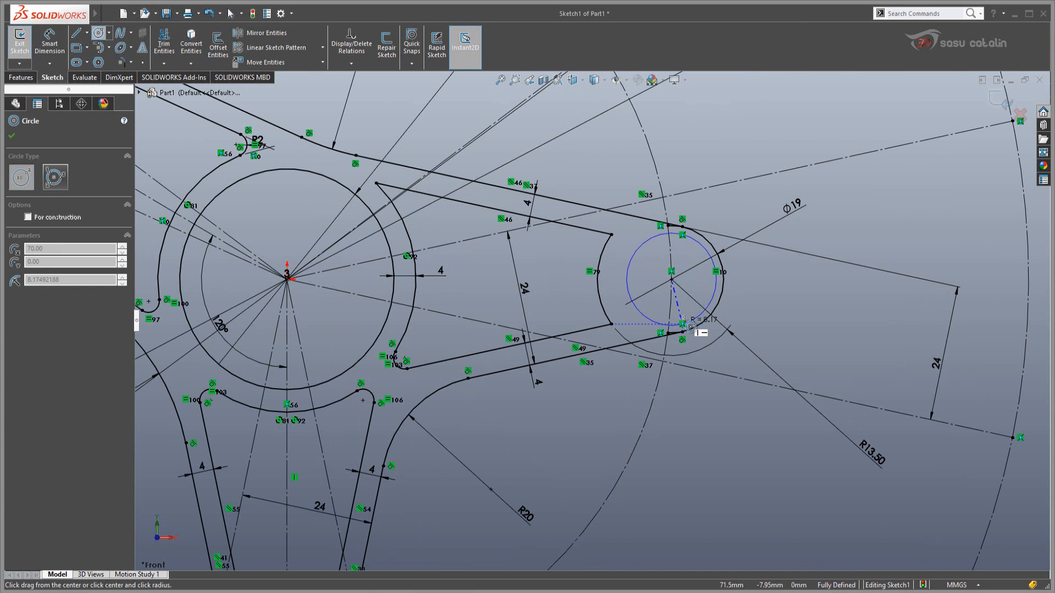
pyautogui.click(693, 281)
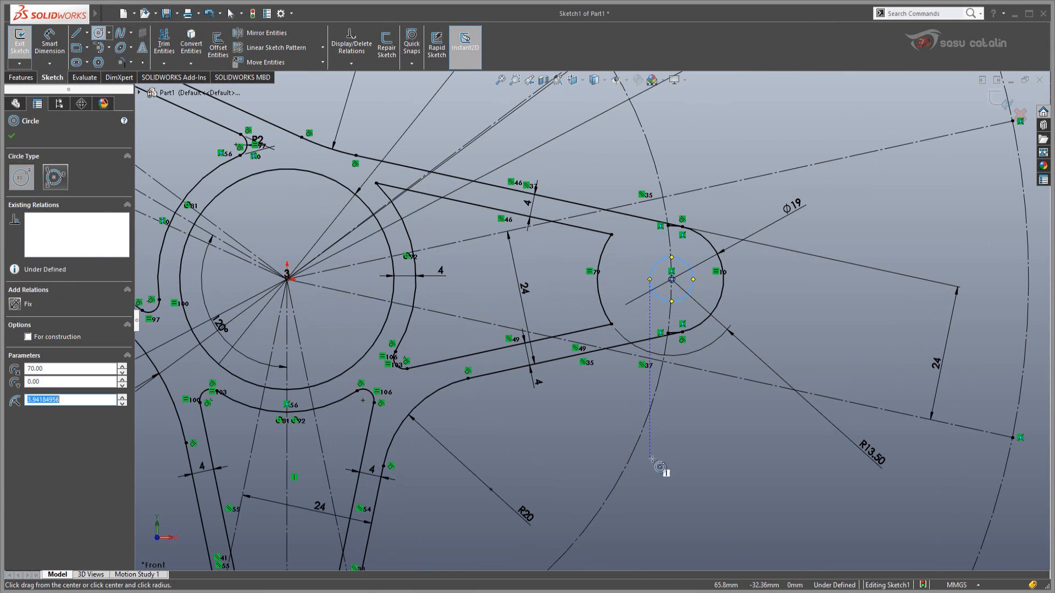
pyautogui.press('Escape')
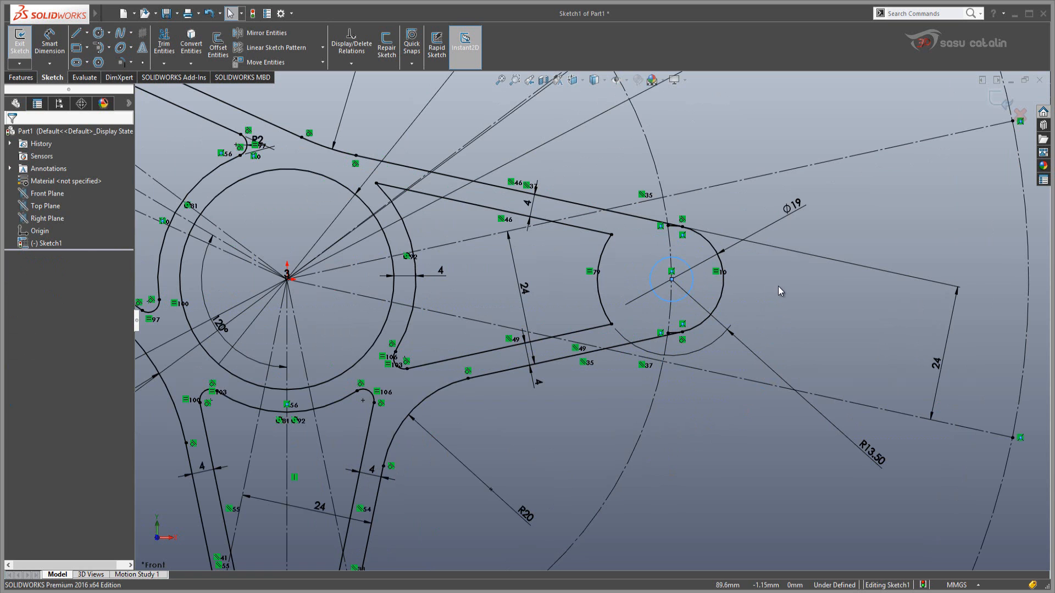
pyautogui.scroll(-5, 636, 453)
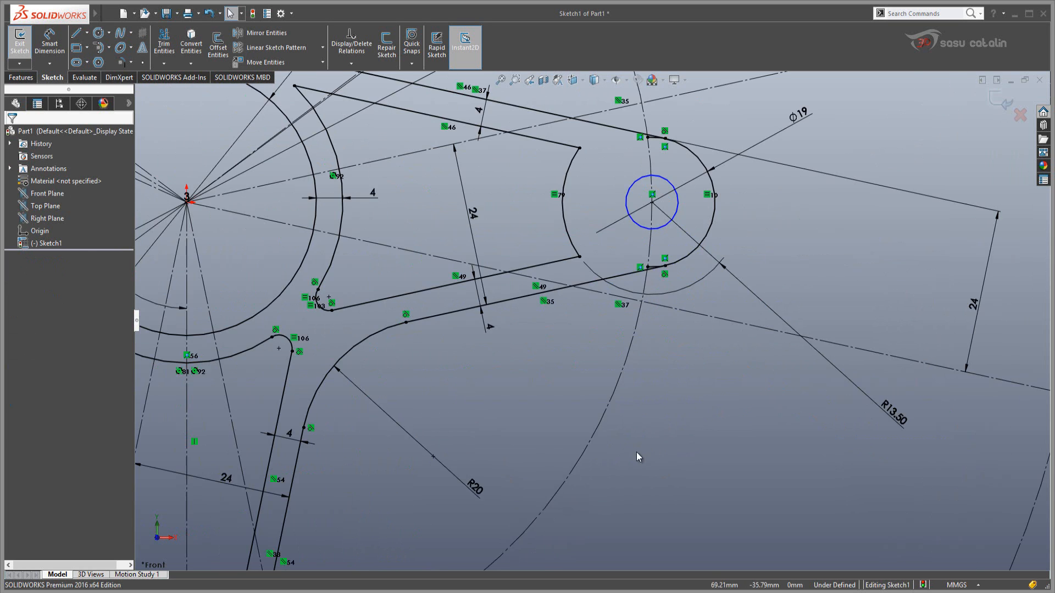
pyautogui.moveTo(599, 419); pyautogui.dragTo(668, 416, button='right')
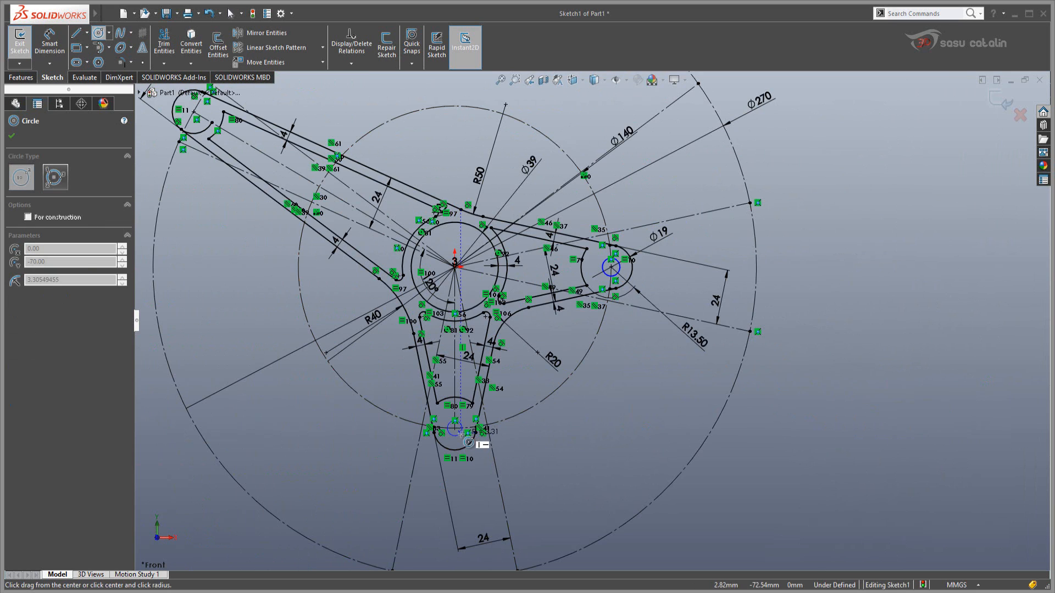
pyautogui.click(455, 428)
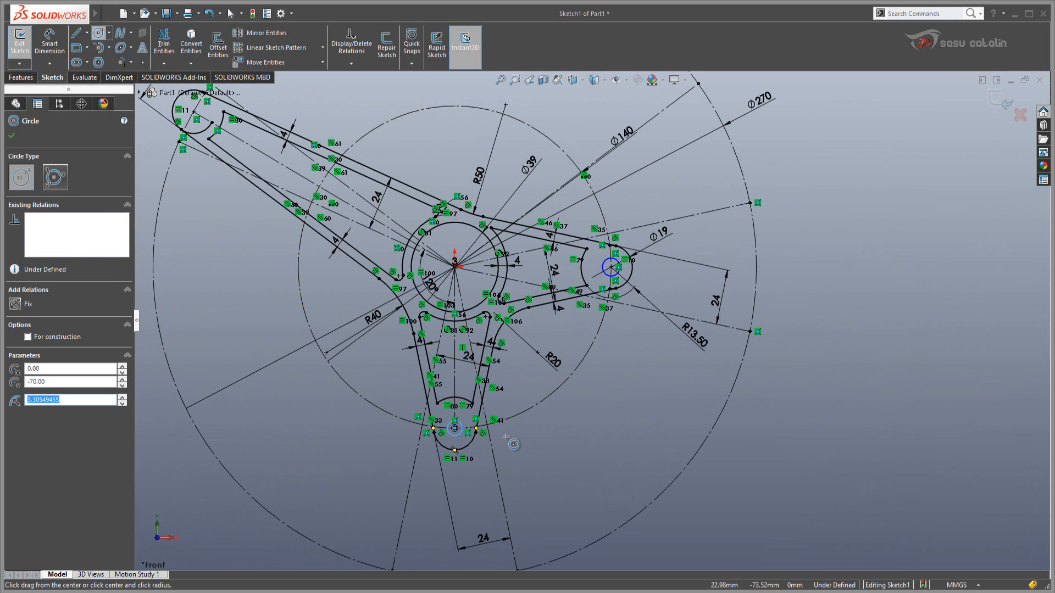
pyautogui.press('Escape')
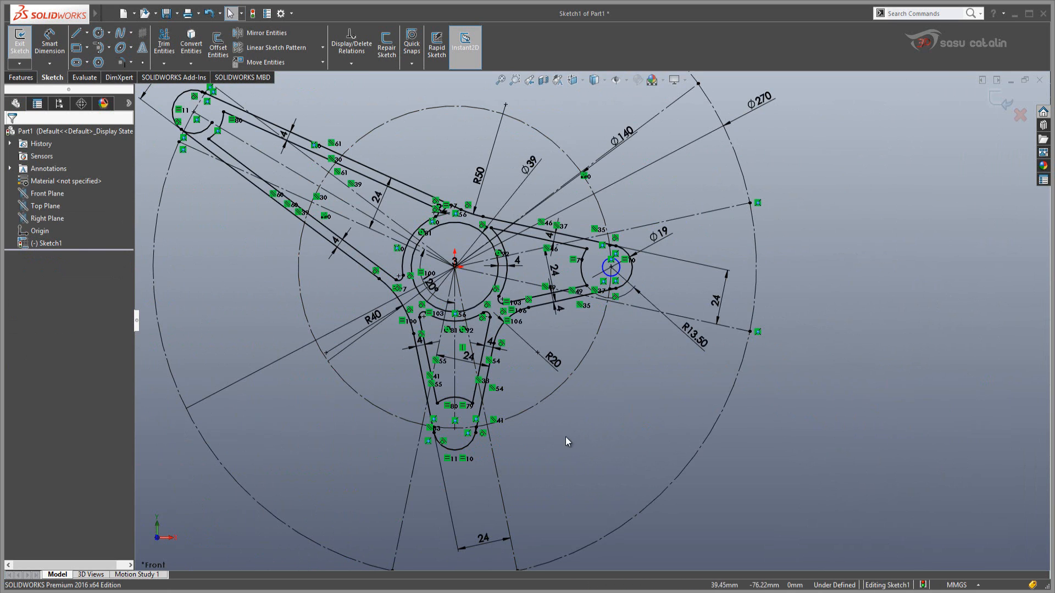
# Sketch a circle of about 38.6 mm radius centred on the lower arm's rounded end
pyautogui.moveTo(604, 430); pyautogui.dragTo(662, 434, button='right')
pyautogui.click(456, 428)
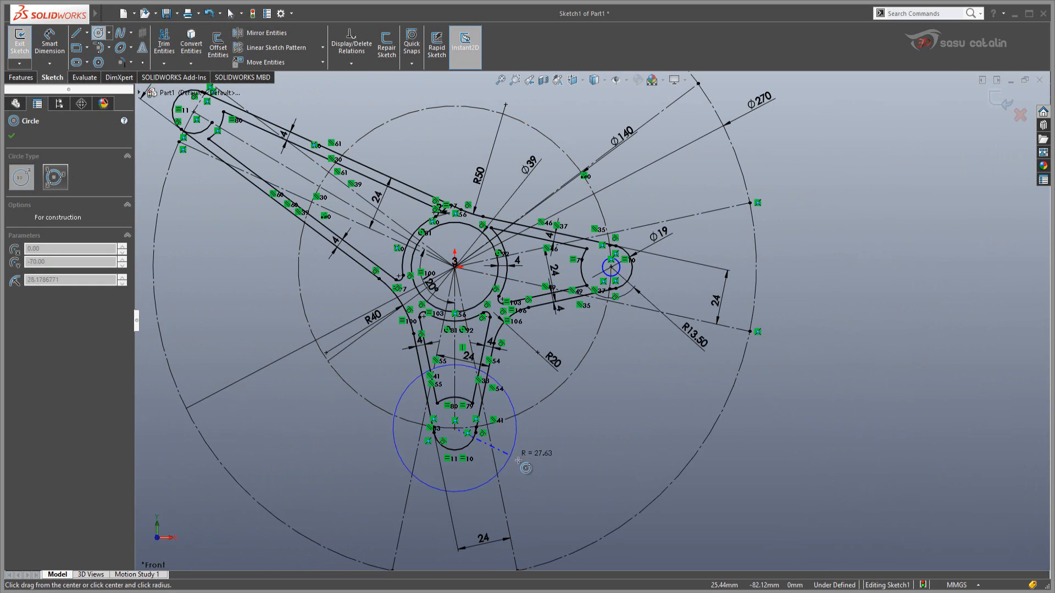
pyautogui.click(534, 466)
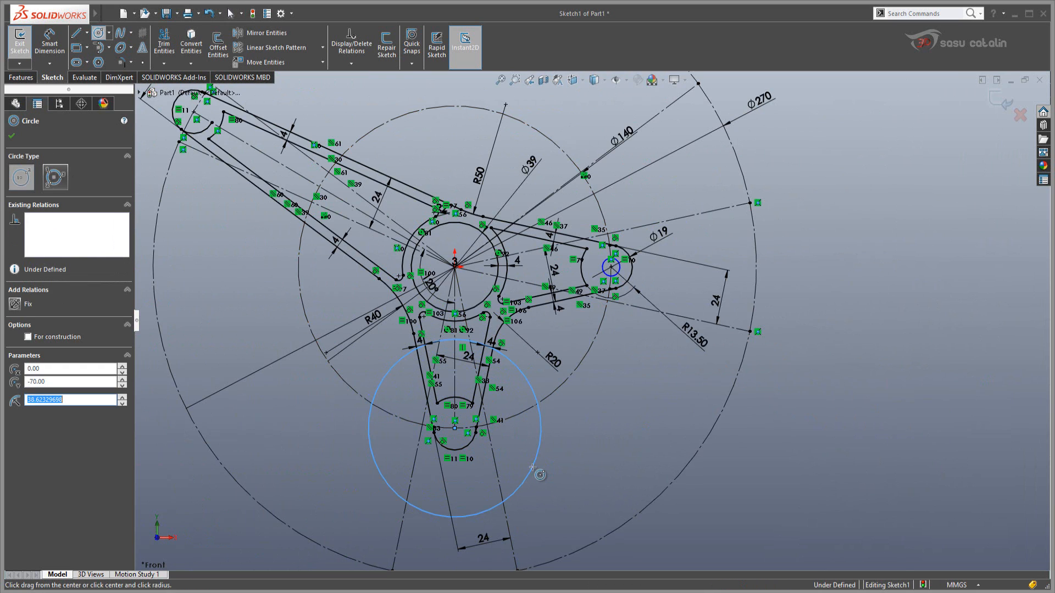
pyautogui.press('Escape')
pyautogui.scroll(2, 253, 201)
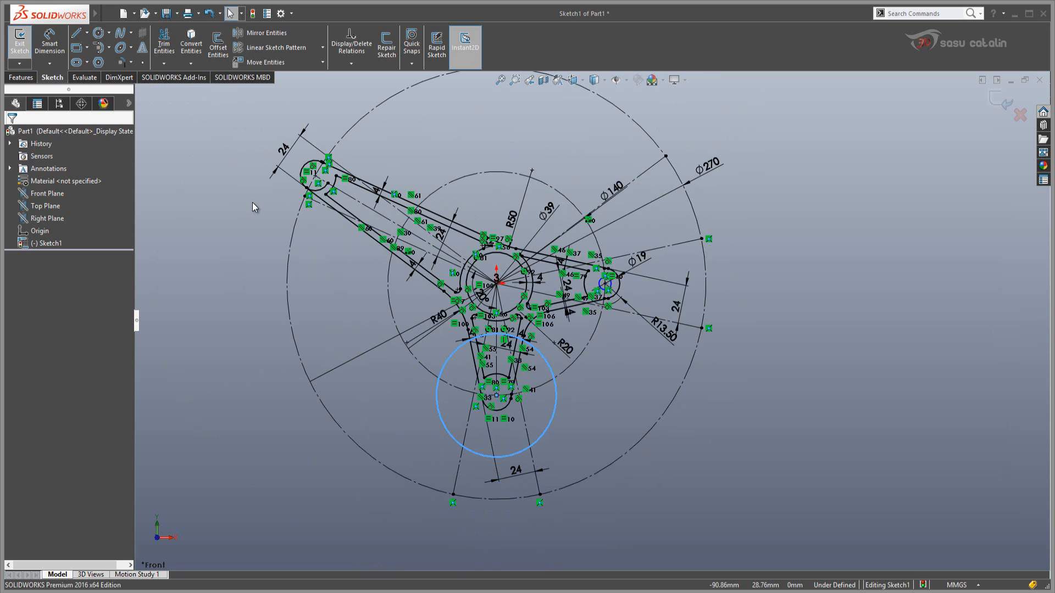
# Sketch a circle of about 37.3 mm radius centred on the upper-left arm's rounded end
pyautogui.click(325, 248)
pyautogui.moveTo(240, 210); pyautogui.dragTo(271, 212, button='right')
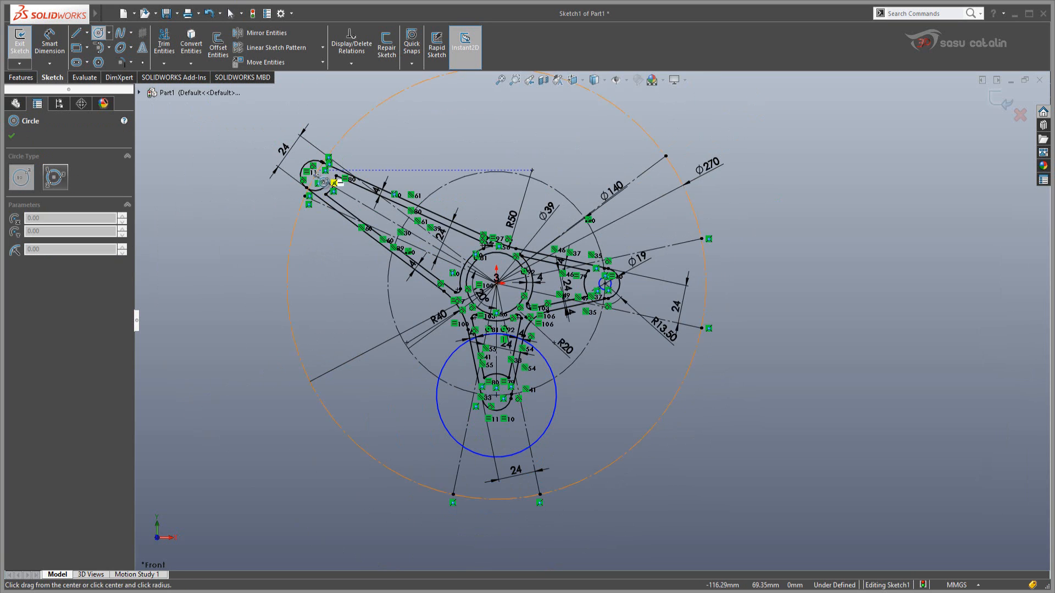
pyautogui.click(315, 176)
pyautogui.click(267, 212)
pyautogui.press('Escape')
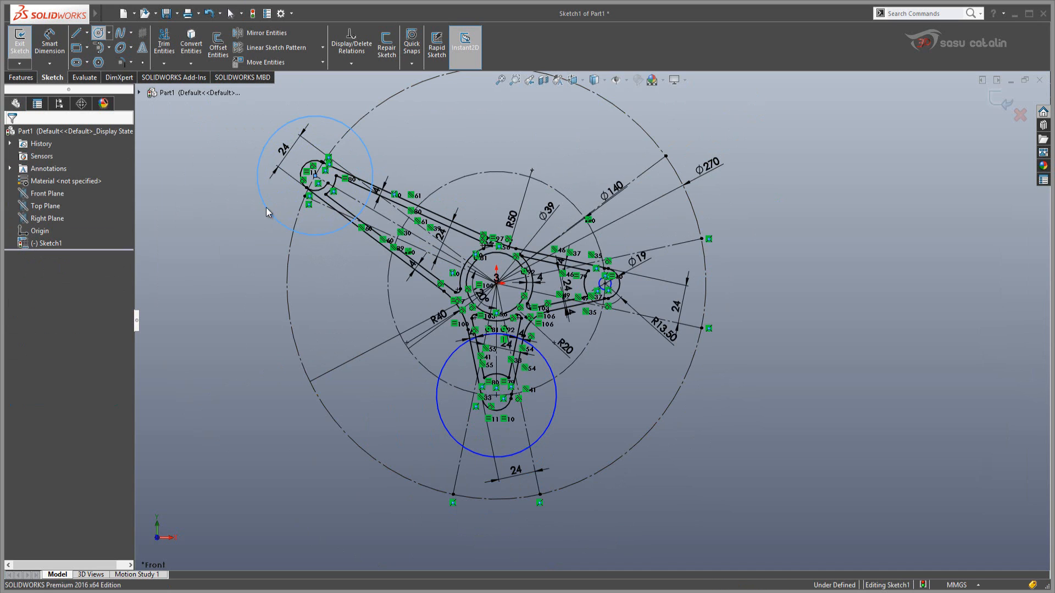
pyautogui.click(621, 381)
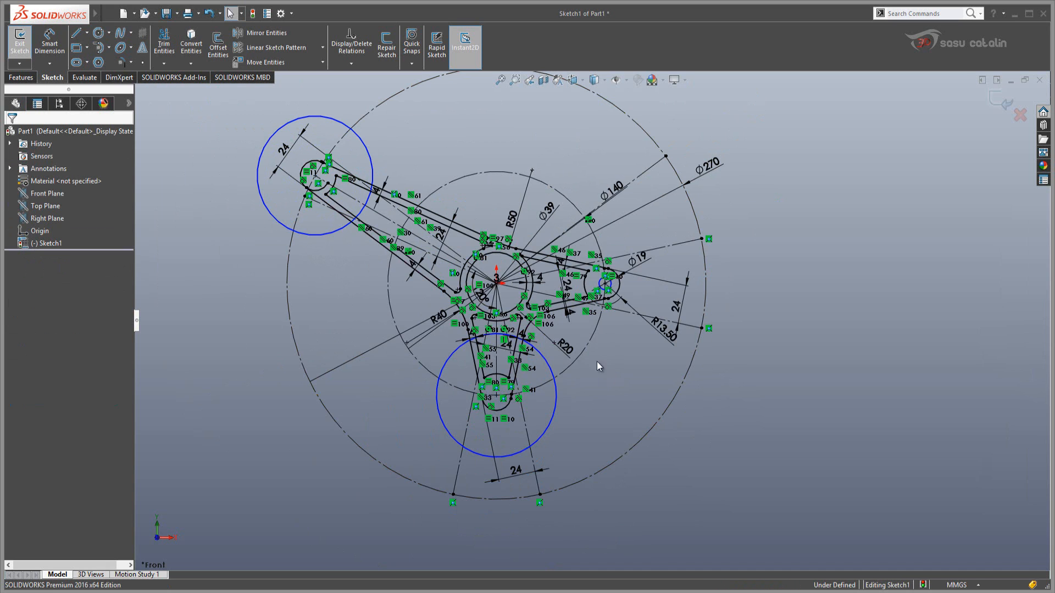
# Make the three arm-end circles equal in radius
pyautogui.click(324, 238)
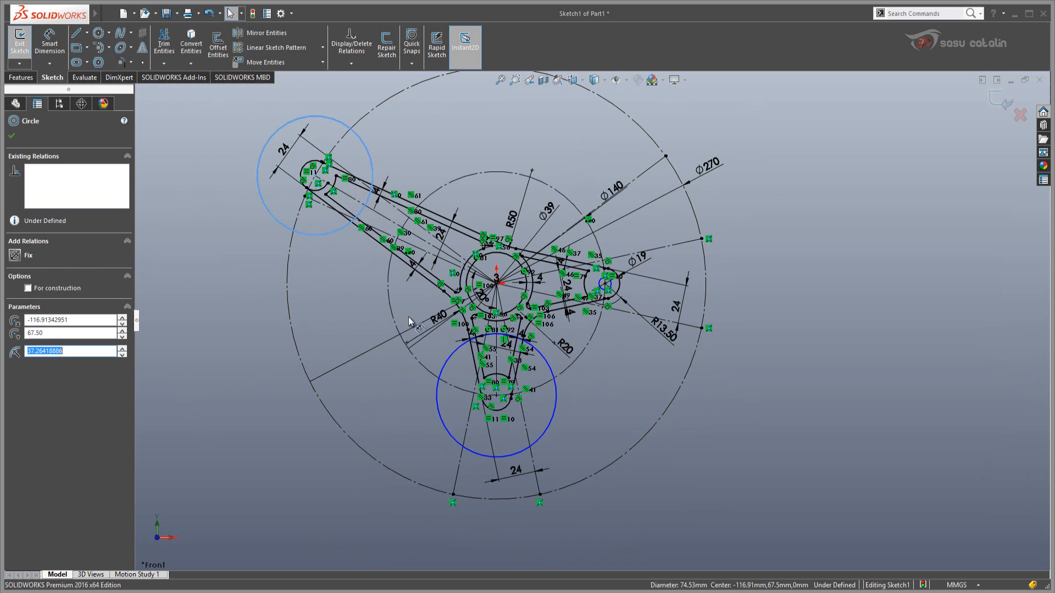
pyautogui.keyDown('ctrl'); pyautogui.click(556, 411); pyautogui.keyUp('ctrl')
pyautogui.keyDown('ctrl'); pyautogui.click(602, 269); pyautogui.keyUp('ctrl')
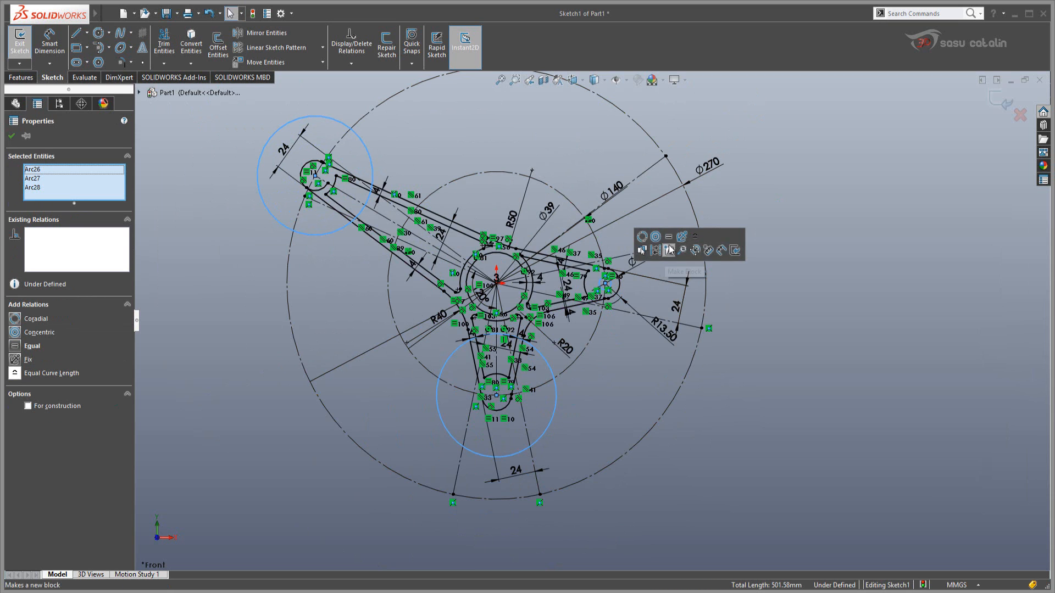
pyautogui.click(645, 364)
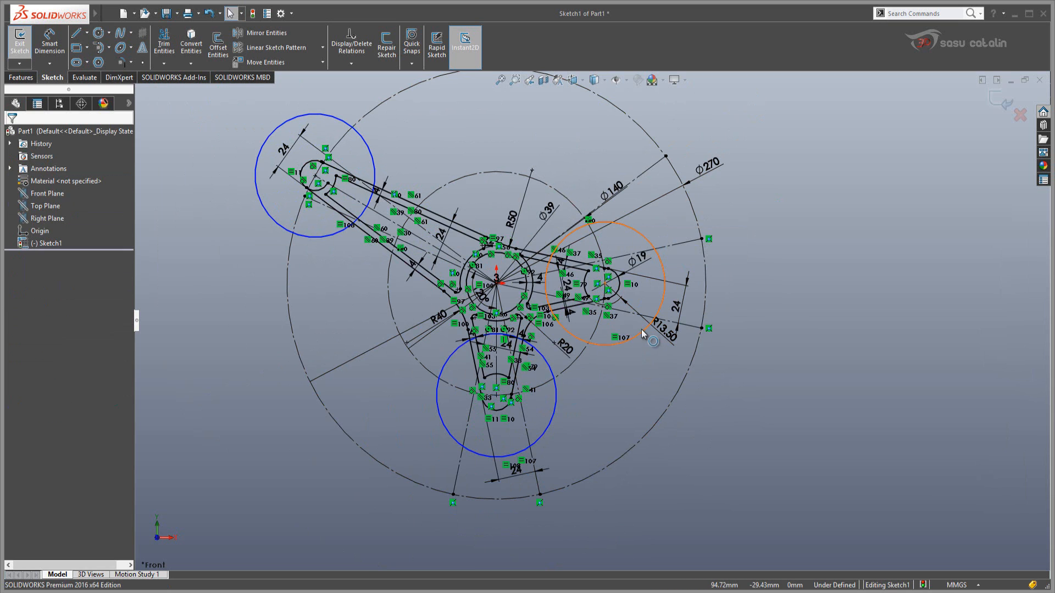
# Shrink the equal arm-end circles to about 6.2 mm radius so they fit inside the rounded ends
pyautogui.moveTo(641, 328); pyautogui.dragTo(616, 289)
pyautogui.scroll(-5, 626, 285)
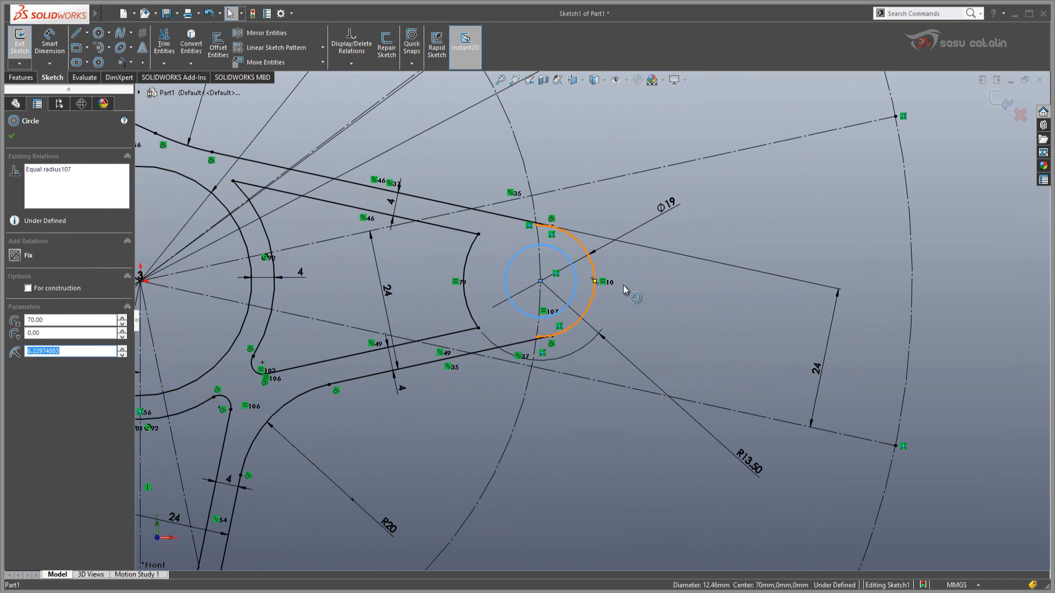
pyautogui.click(668, 272)
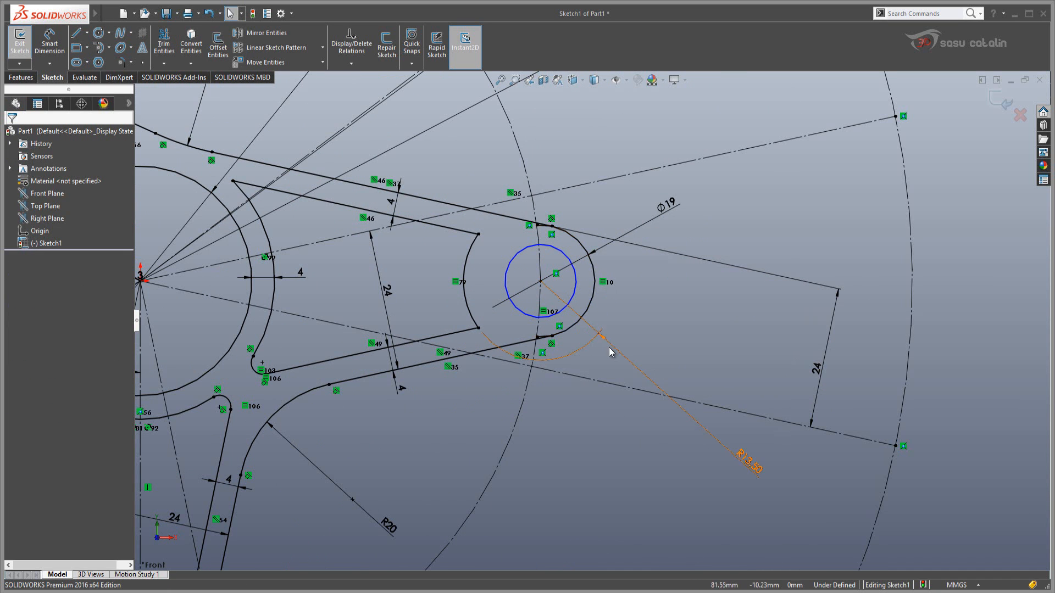
# Check the arm-end holes in medium.jpg, and dimension the gap between the right arm's hole and its rounded outer end as 3 mm
pyautogui.click(145, 591)
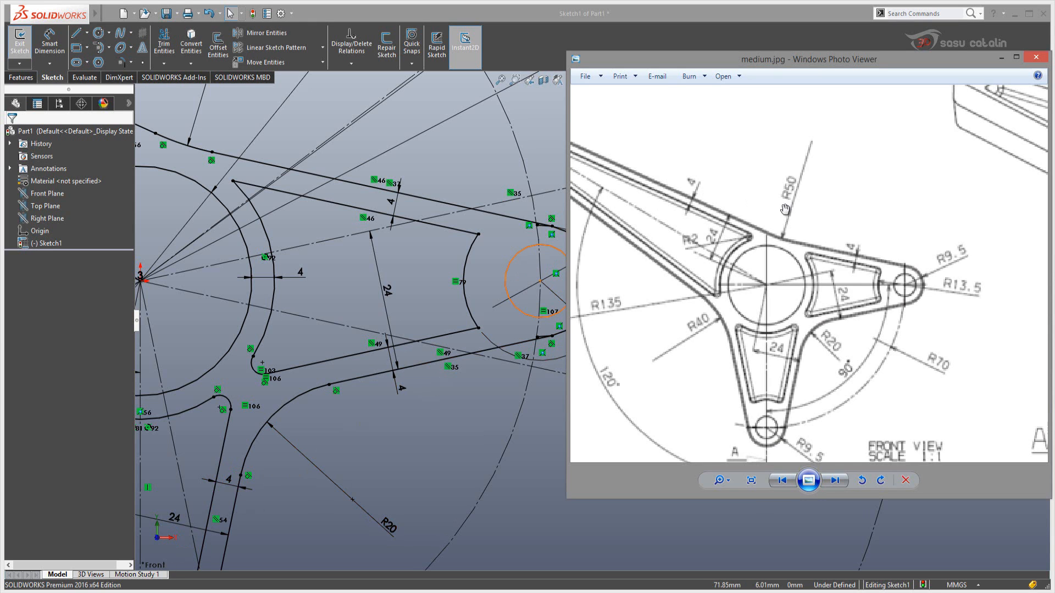
pyautogui.moveTo(869, 189); pyautogui.dragTo(847, 284)
pyautogui.click(669, 14)
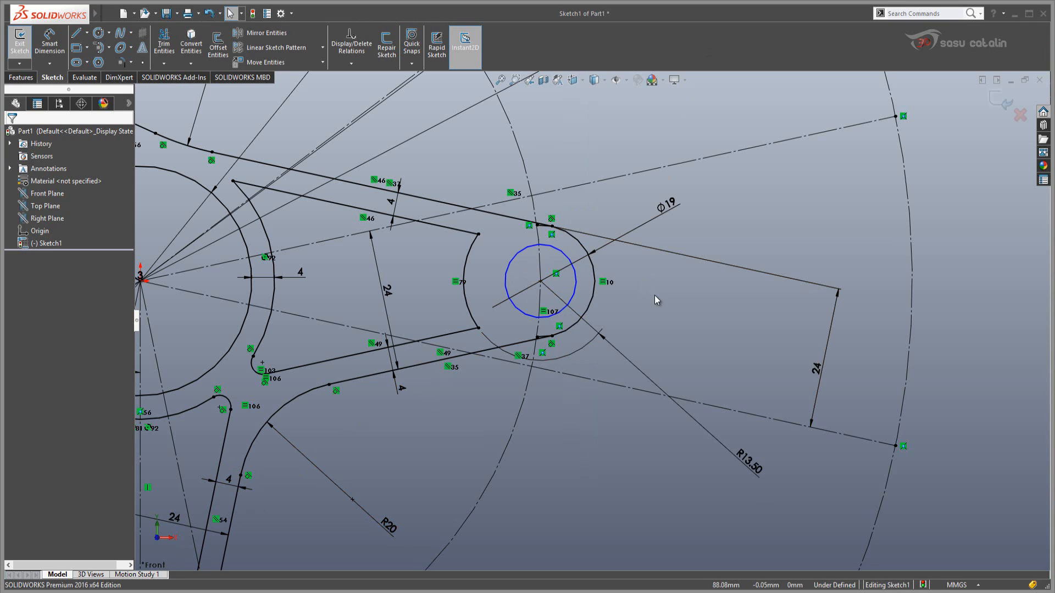
pyautogui.moveTo(667, 320); pyautogui.dragTo(666, 283, button='right')
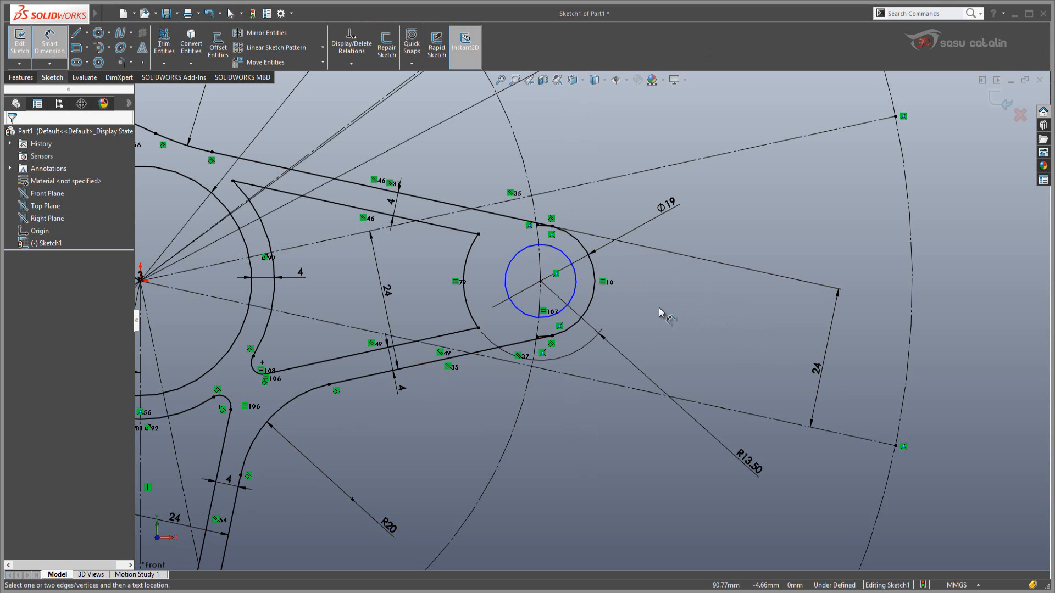
pyautogui.click(577, 281)
pyautogui.click(593, 283)
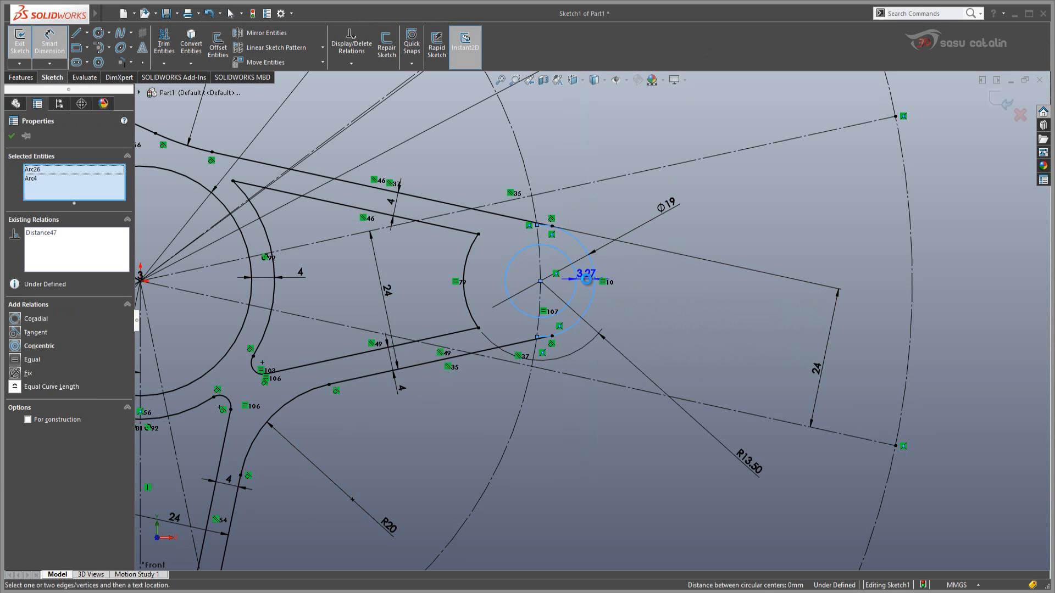
pyautogui.click(584, 281)
pyautogui.write('3')
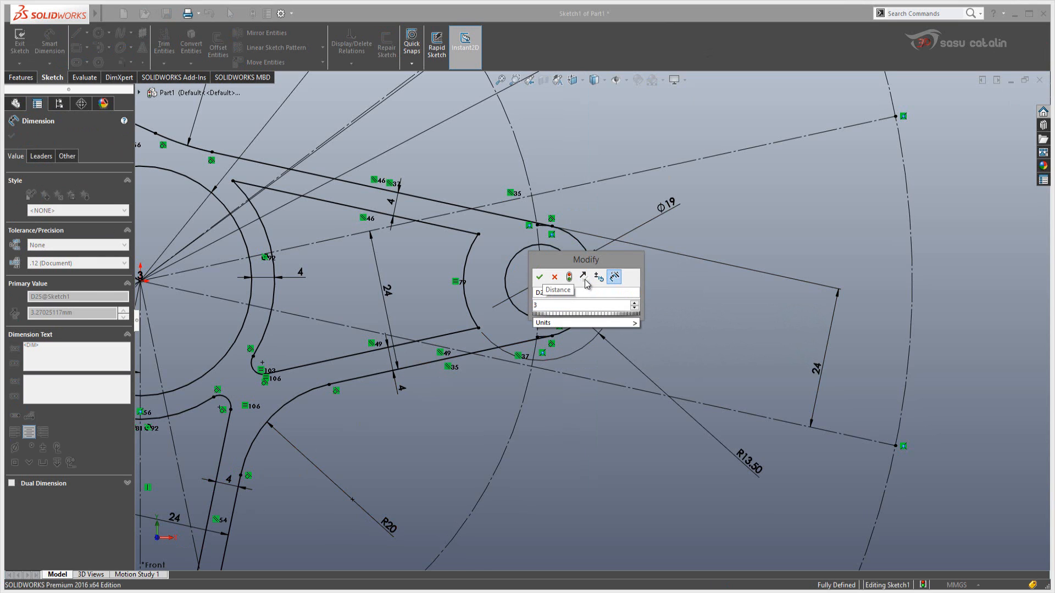
pyautogui.click(539, 277)
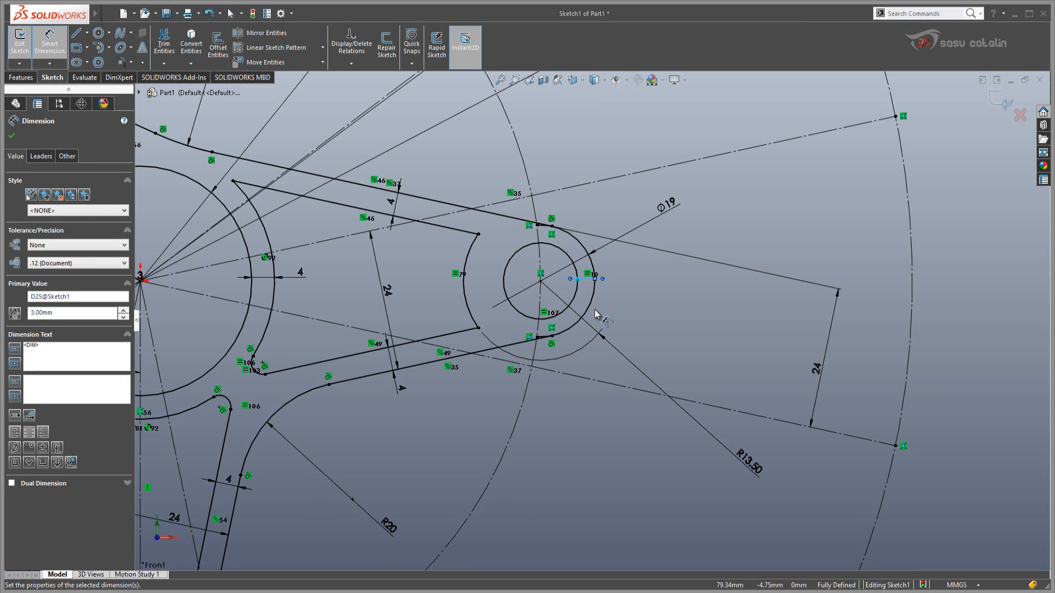
pyautogui.click(629, 309)
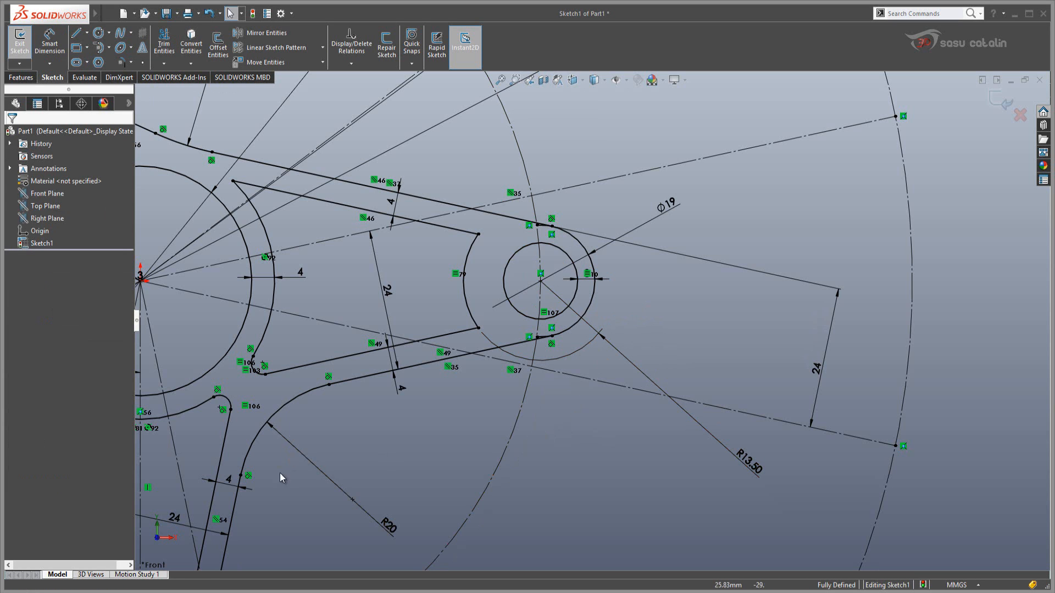
# Compare the sketch with section view A-A and the front view in medium.jpg in Windows Photo Viewer, and return to SOLIDWORKS
pyautogui.hotkey('alt', 'Tab')
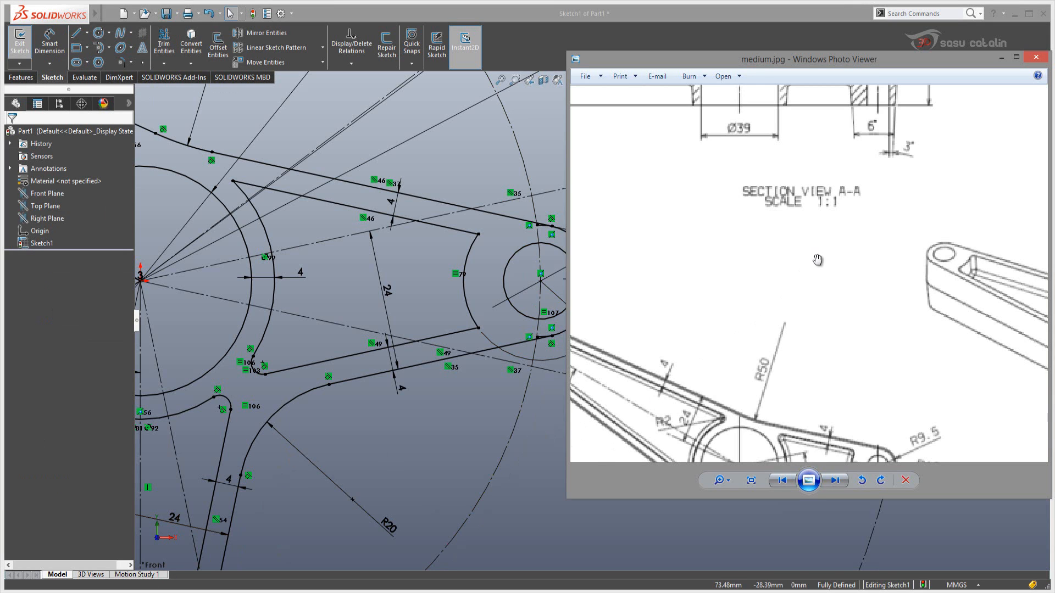
pyautogui.scroll(-1, 818, 260)
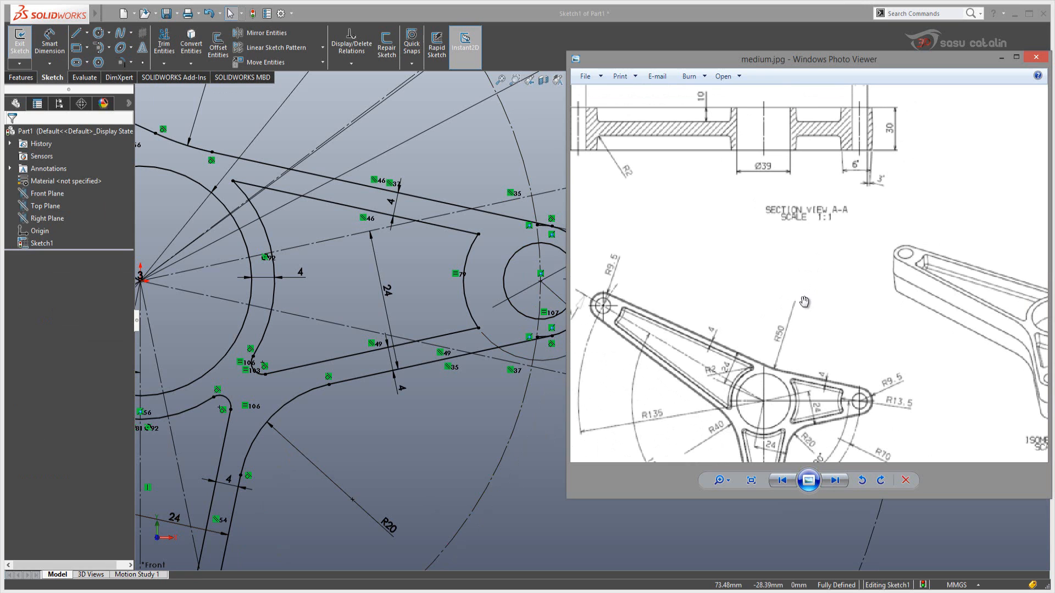
pyautogui.click(457, 426)
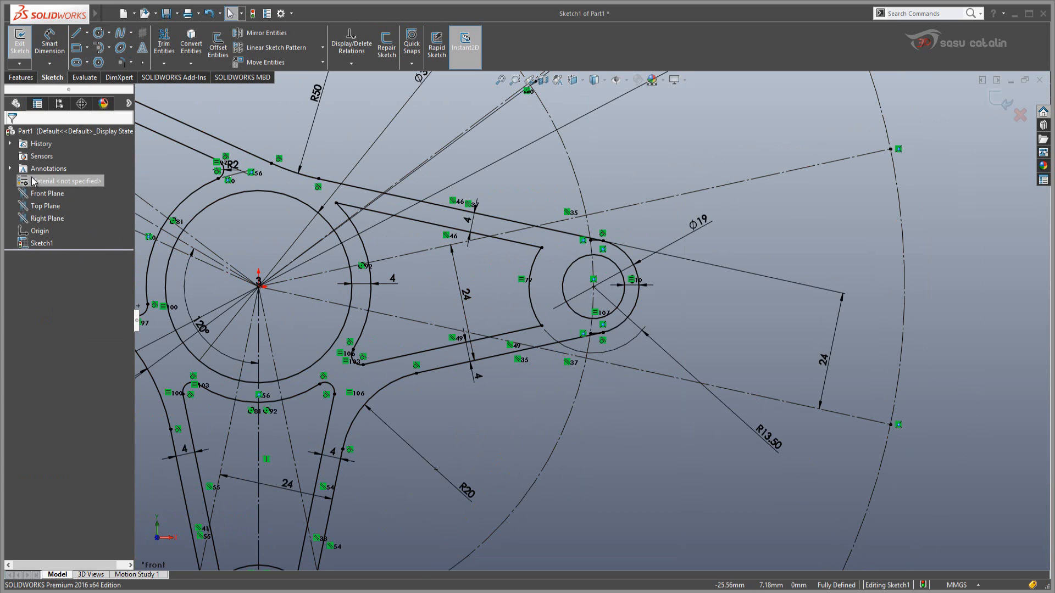
# Examine the History and Annotations folders and the Sketch1 entries in the feature tree, leaving the sketch's name as it is
pyautogui.click(9, 143)
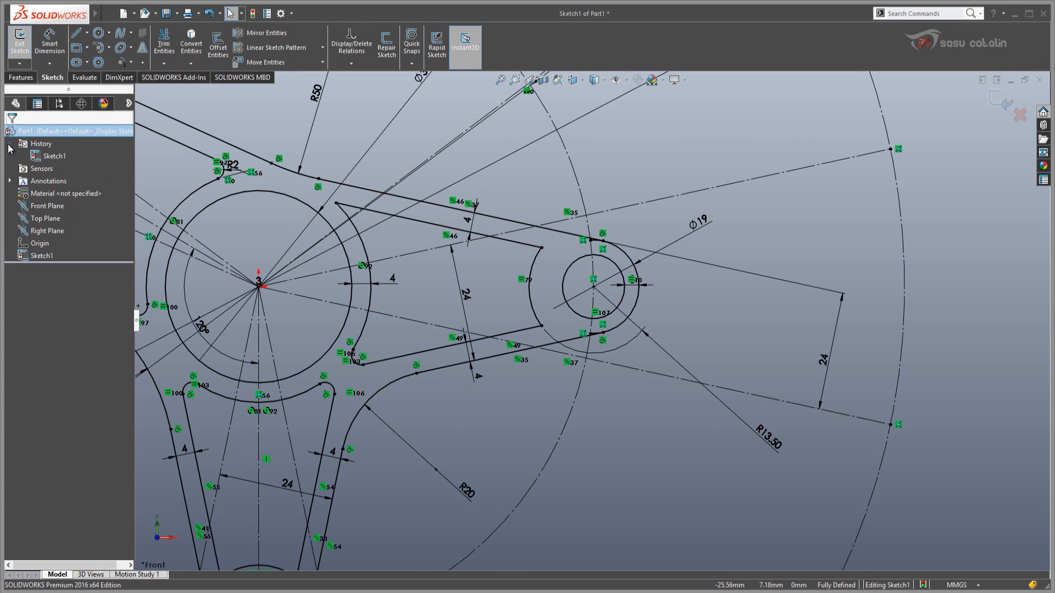
pyautogui.click(50, 157)
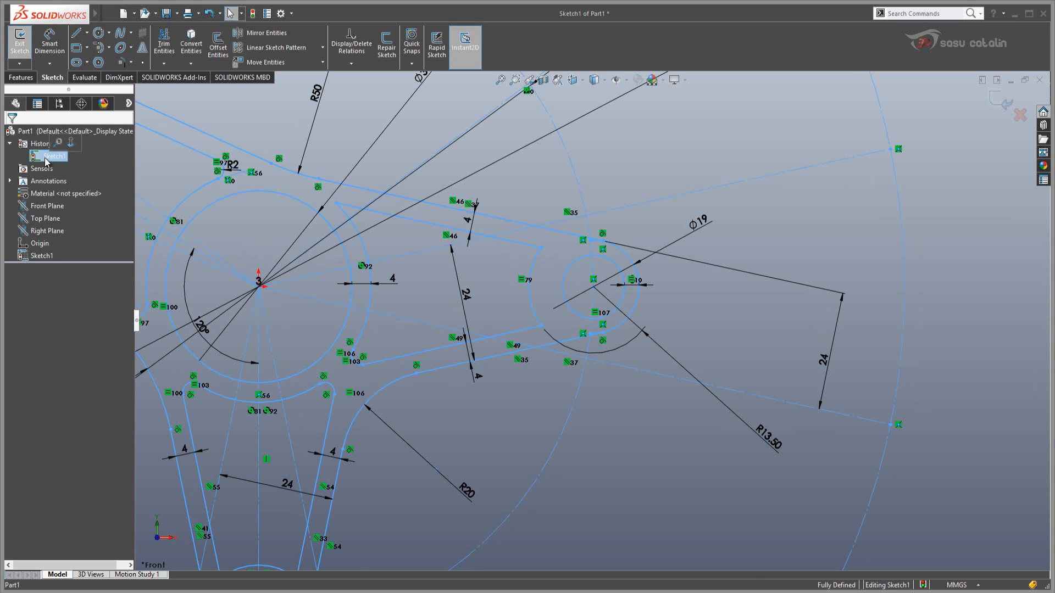
pyautogui.click(9, 144)
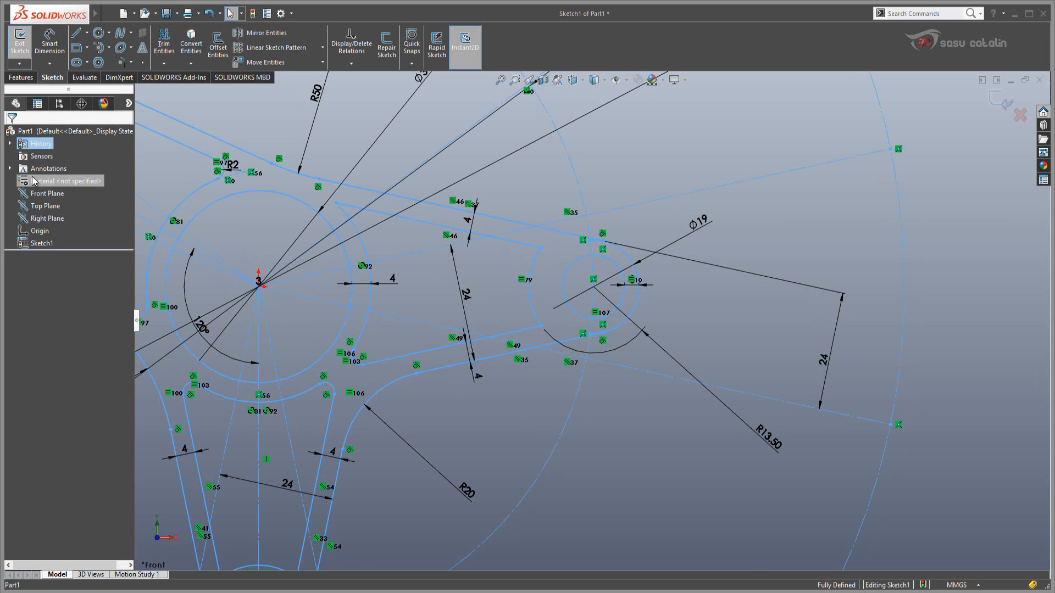
pyautogui.click(10, 168)
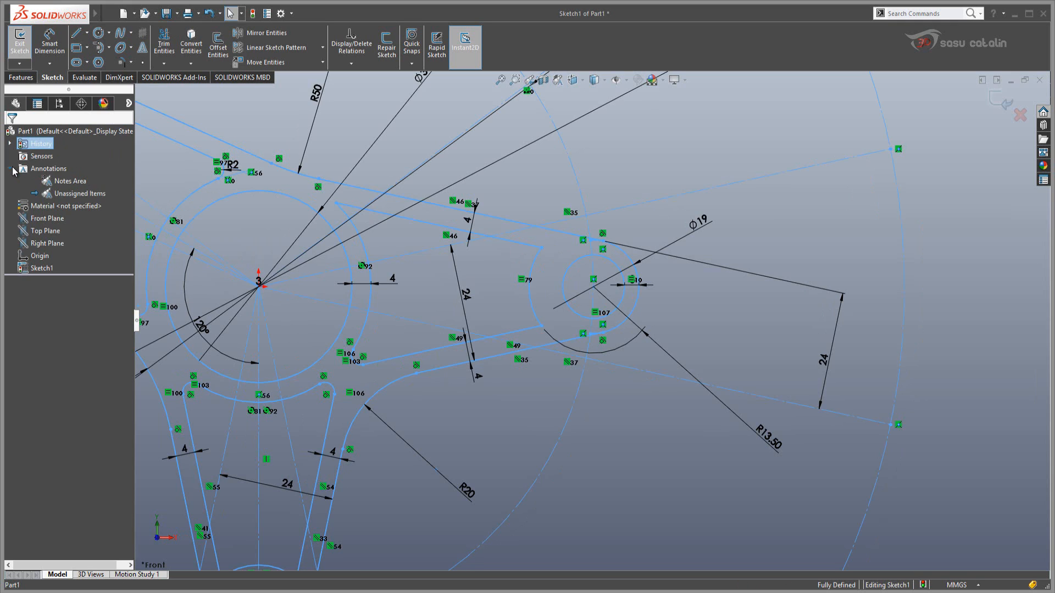
pyautogui.click(10, 169)
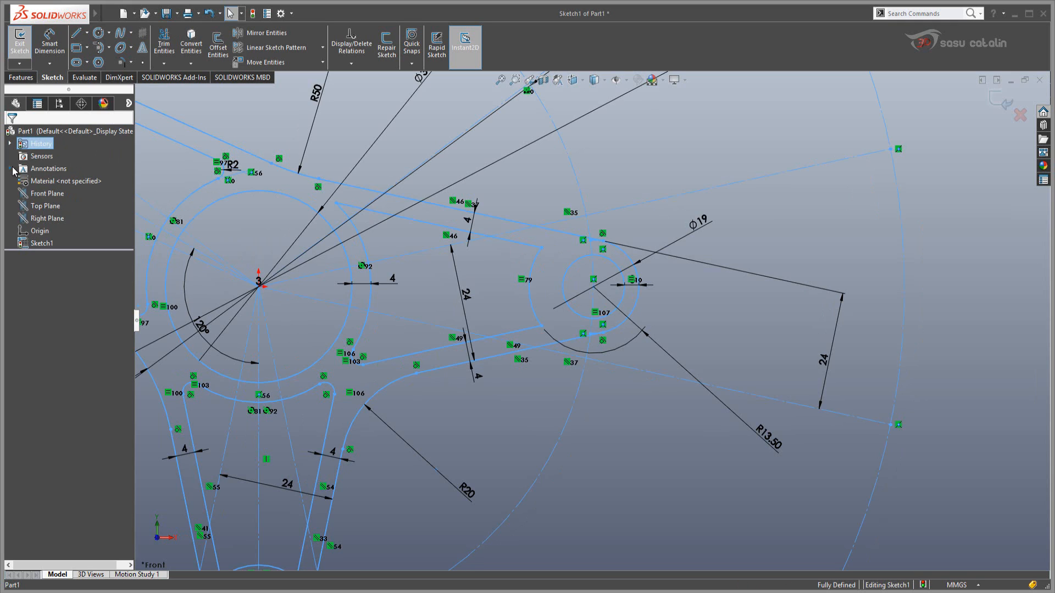
pyautogui.click(43, 244)
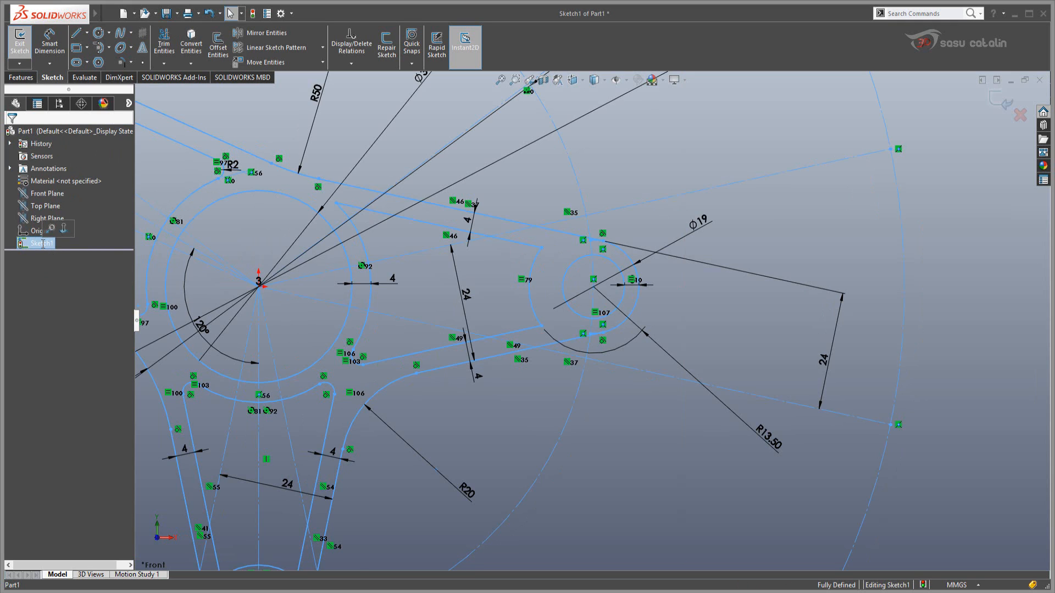
pyautogui.click(42, 244)
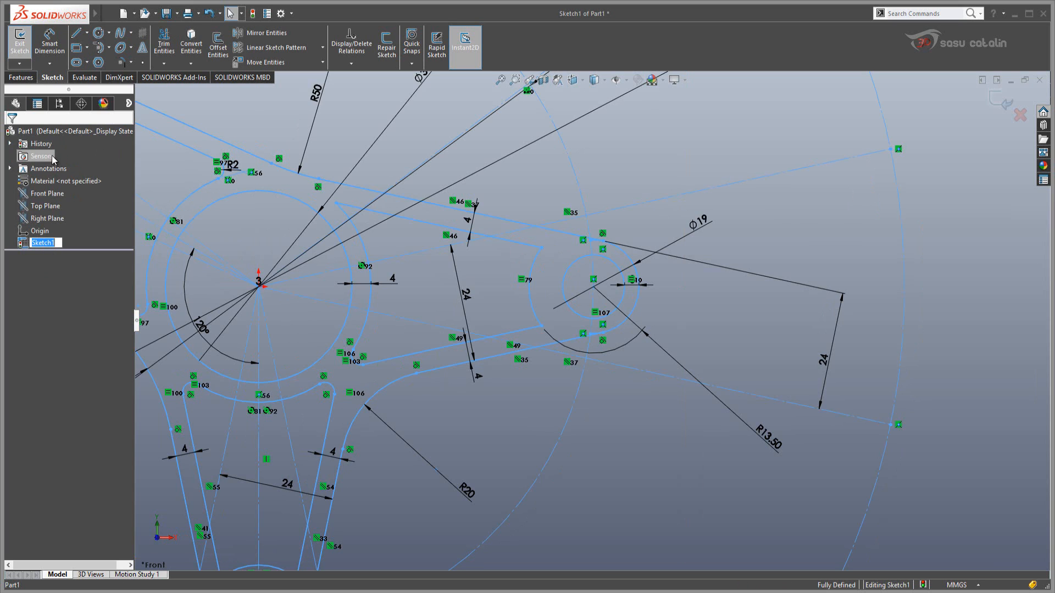
pyautogui.click(9, 144)
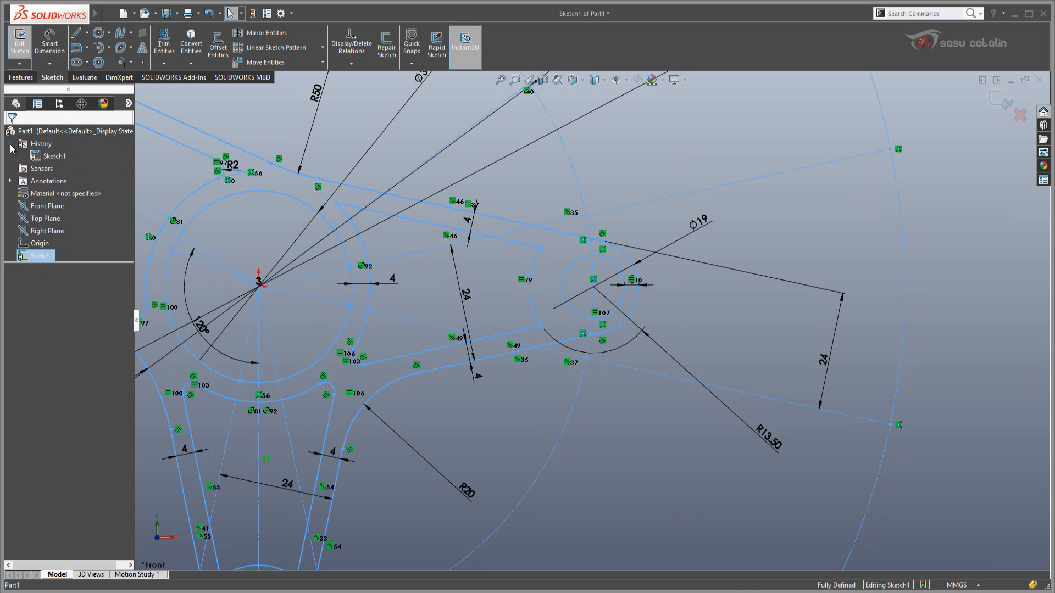
pyautogui.click(52, 157)
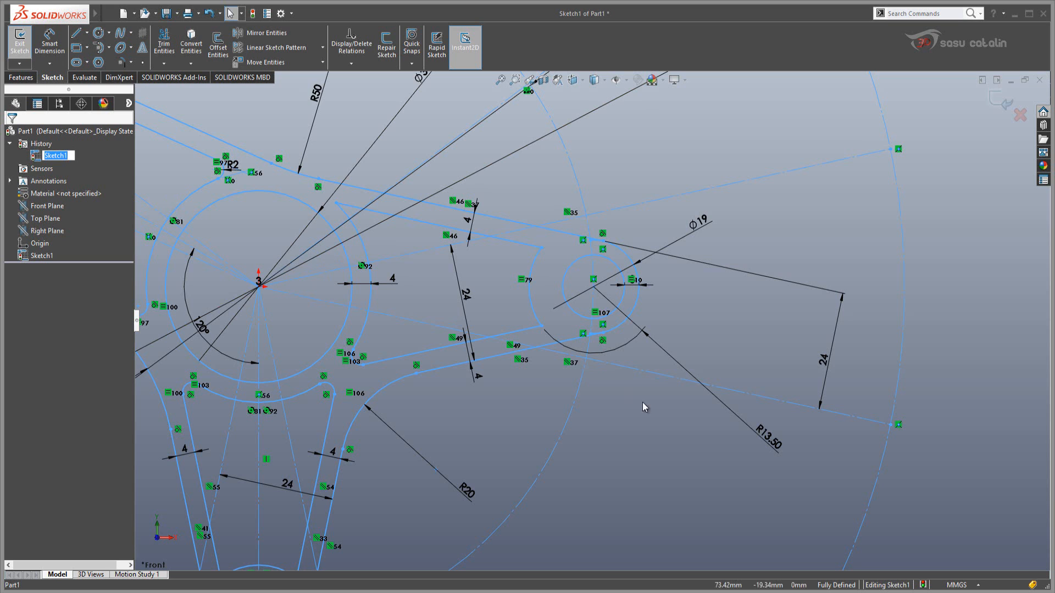
pyautogui.click(651, 438)
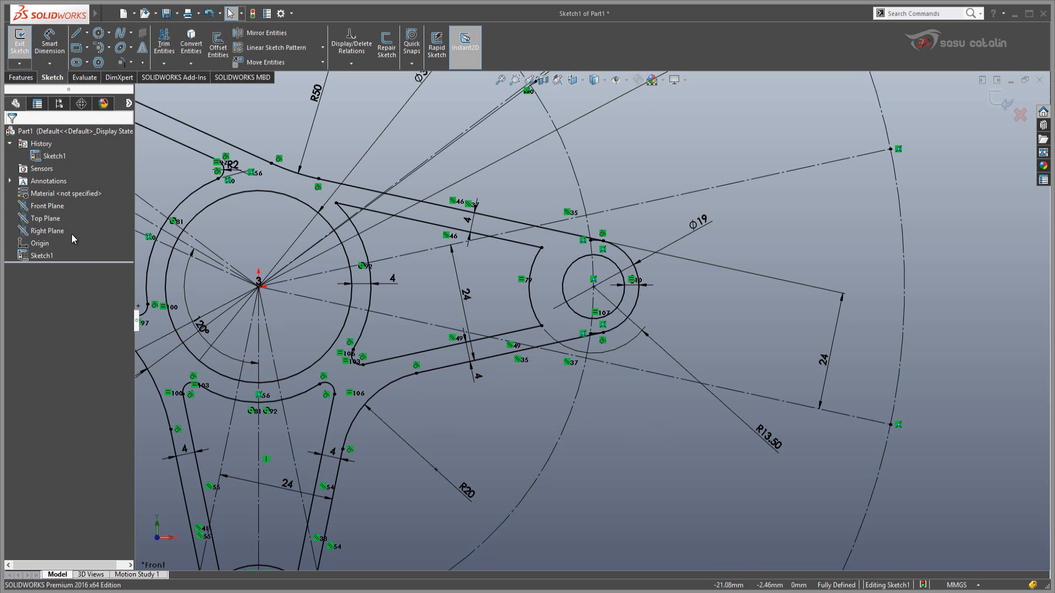
pyautogui.scroll(3, 503, 447)
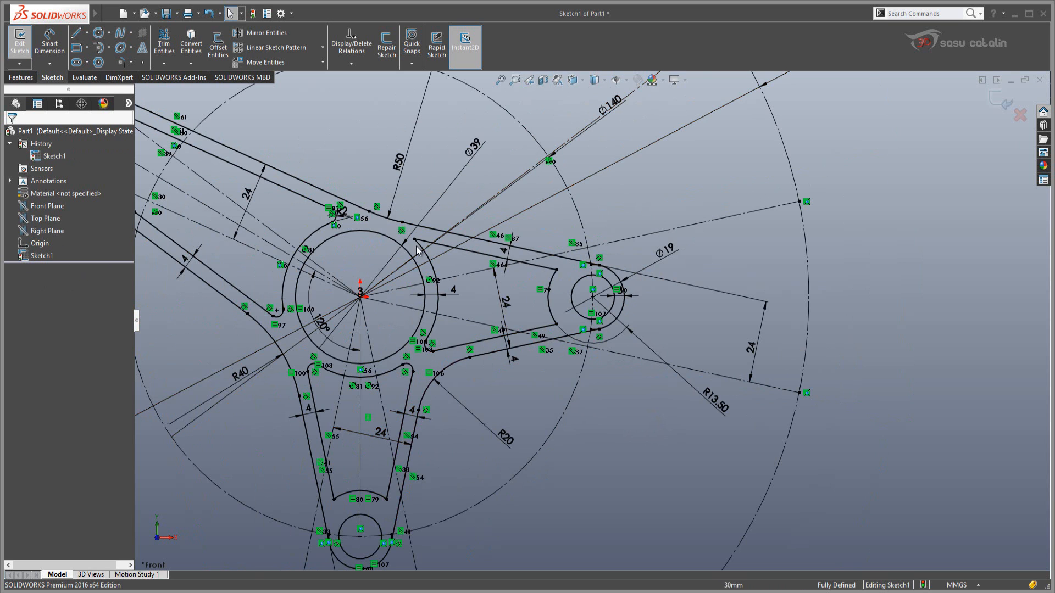
# Examine the pocket corners around the hub and along the right and lower arms for corners that still need fillets
pyautogui.scroll(2, 923, 374)
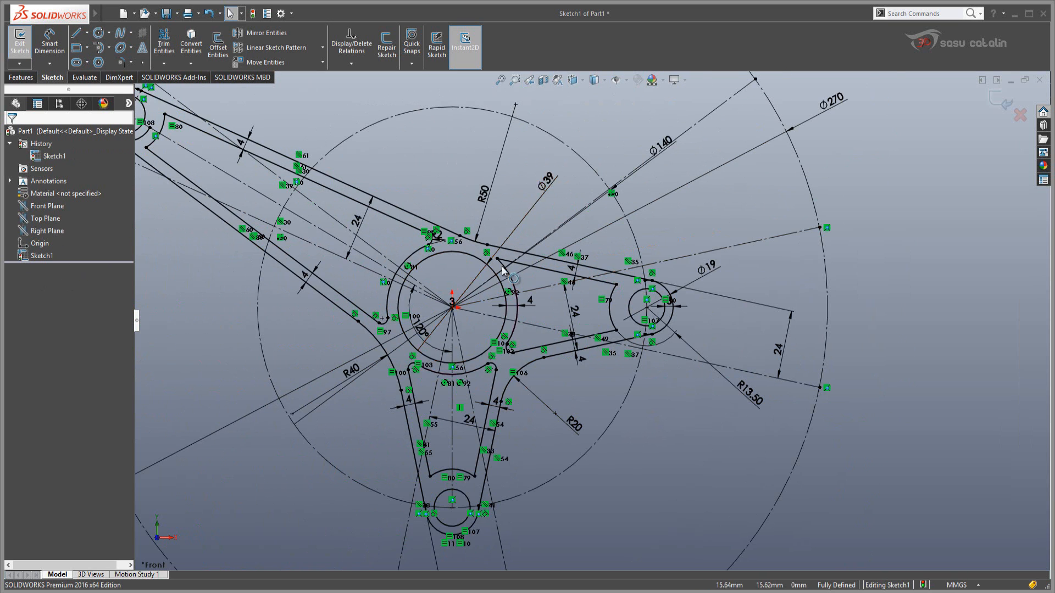
pyautogui.scroll(-1, 502, 268)
pyautogui.scroll(1, 512, 275)
pyautogui.scroll(-1, 513, 276)
pyautogui.scroll(1, 513, 276)
pyautogui.scroll(-1, 513, 276)
pyautogui.scroll(1, 484, 414)
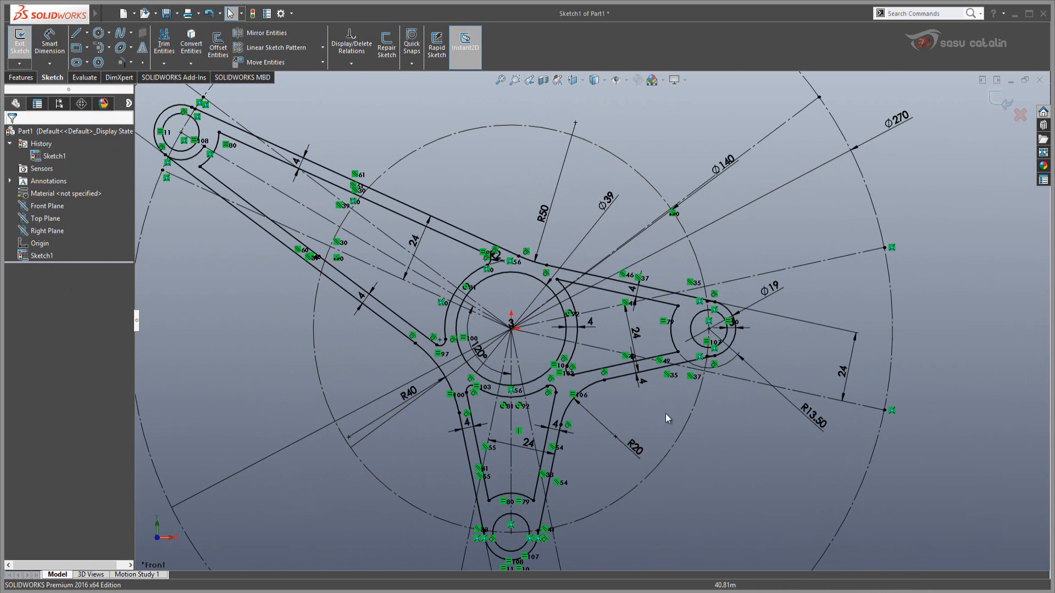
pyautogui.scroll(1, 716, 427)
pyautogui.scroll(-2, 715, 424)
pyautogui.scroll(1, 495, 319)
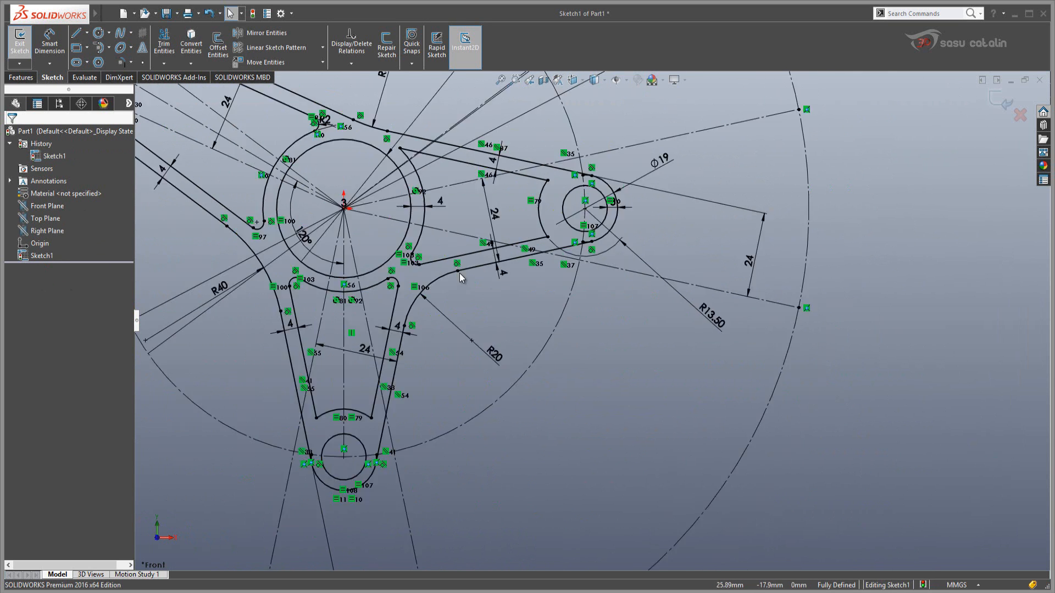
pyautogui.scroll(1, 603, 380)
pyautogui.scroll(-1, 561, 306)
pyautogui.scroll(1, 663, 351)
# Start Sketch Fillet at 2 mm and select the right arm pocket's upper hub-side corner and both outer corners, accepting the relation changes
pyautogui.moveTo(663, 348)
pyautogui.mouseDown(button='right')
pyautogui.moveTo(677, 370)
pyautogui.moveTo(720, 381)
pyautogui.mouseUp(button='right')
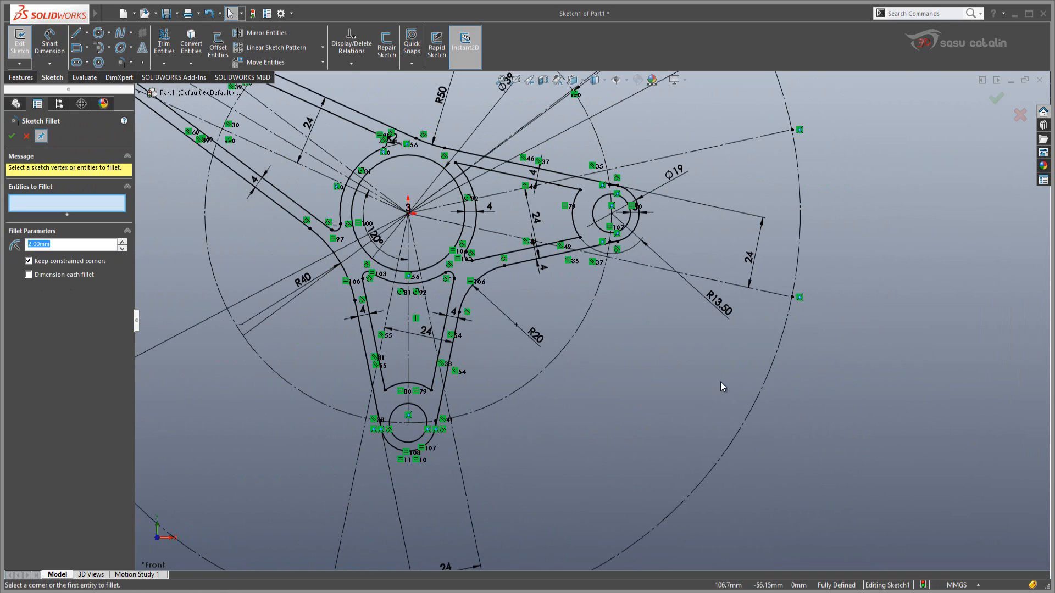
pyautogui.click(466, 178)
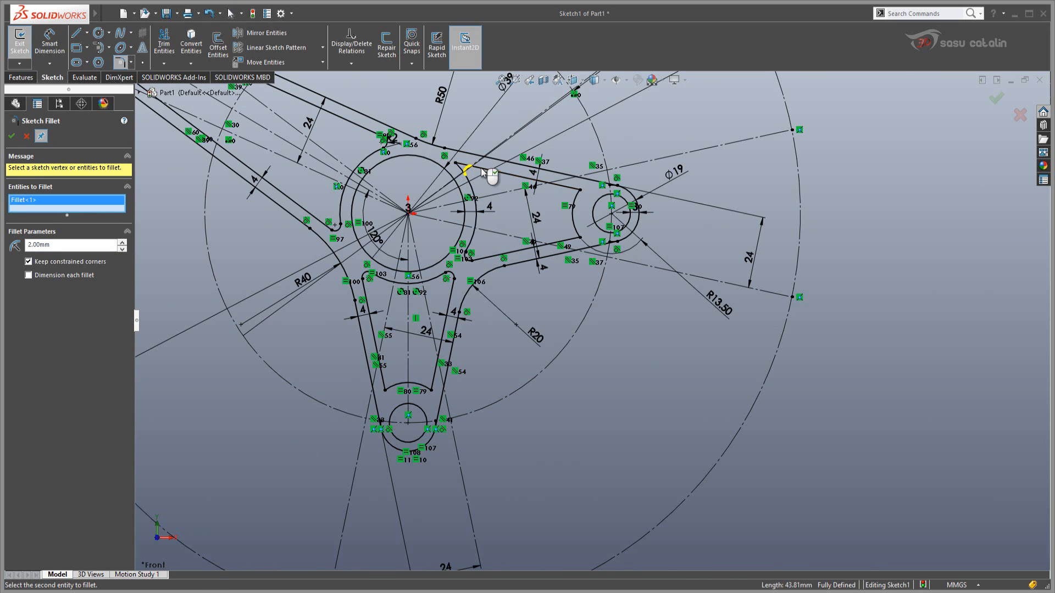
pyautogui.click(577, 208)
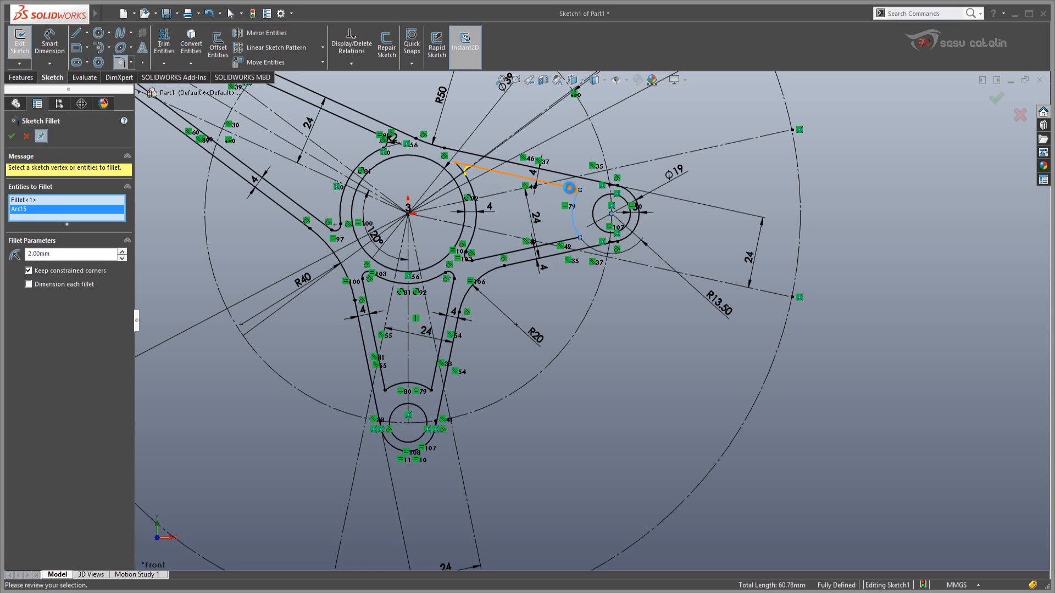
pyautogui.click(562, 317)
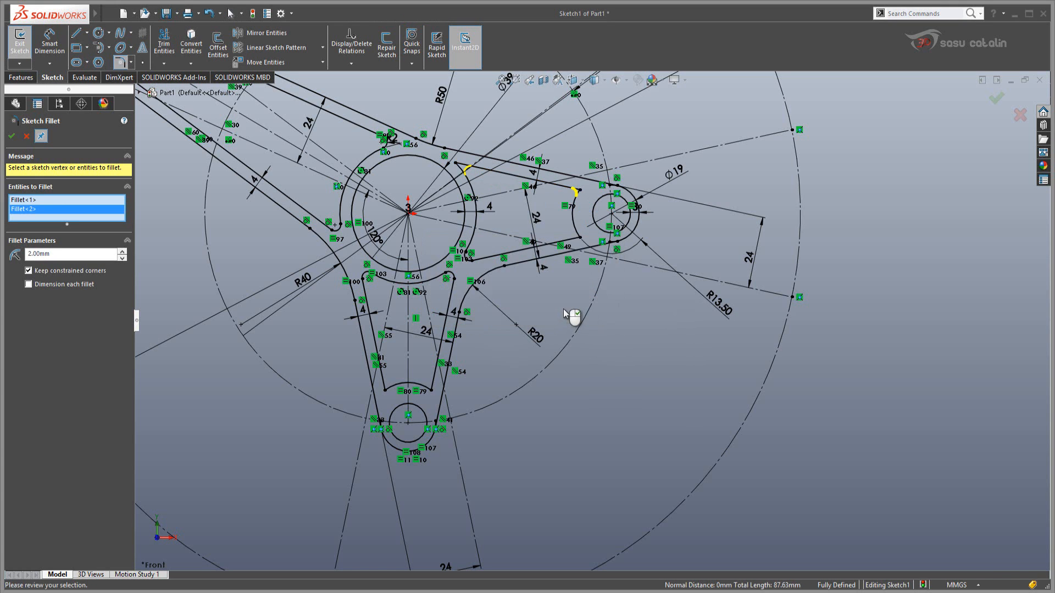
pyautogui.click(575, 226)
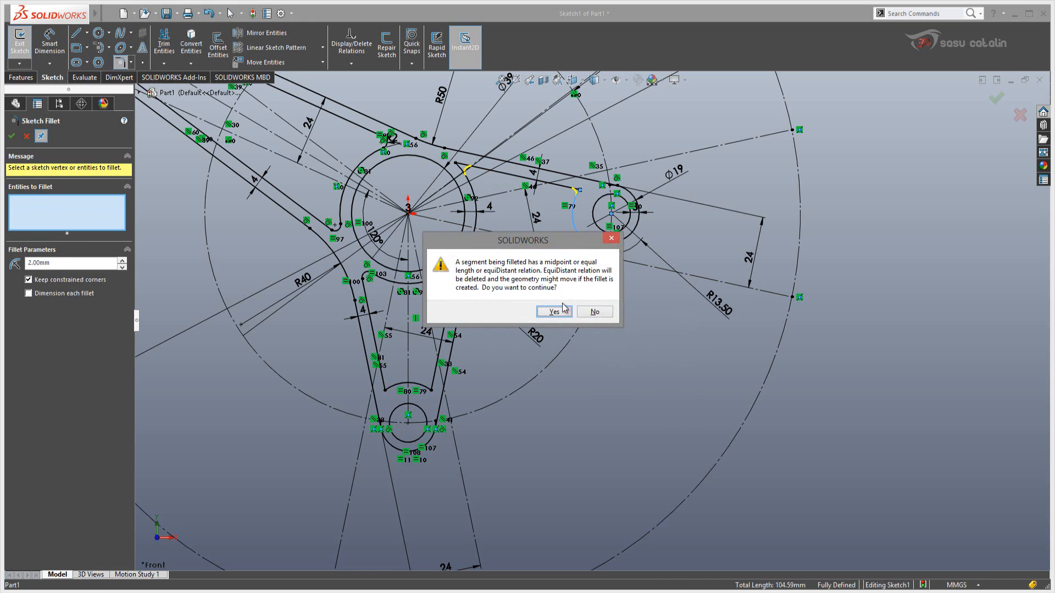
pyautogui.click(560, 313)
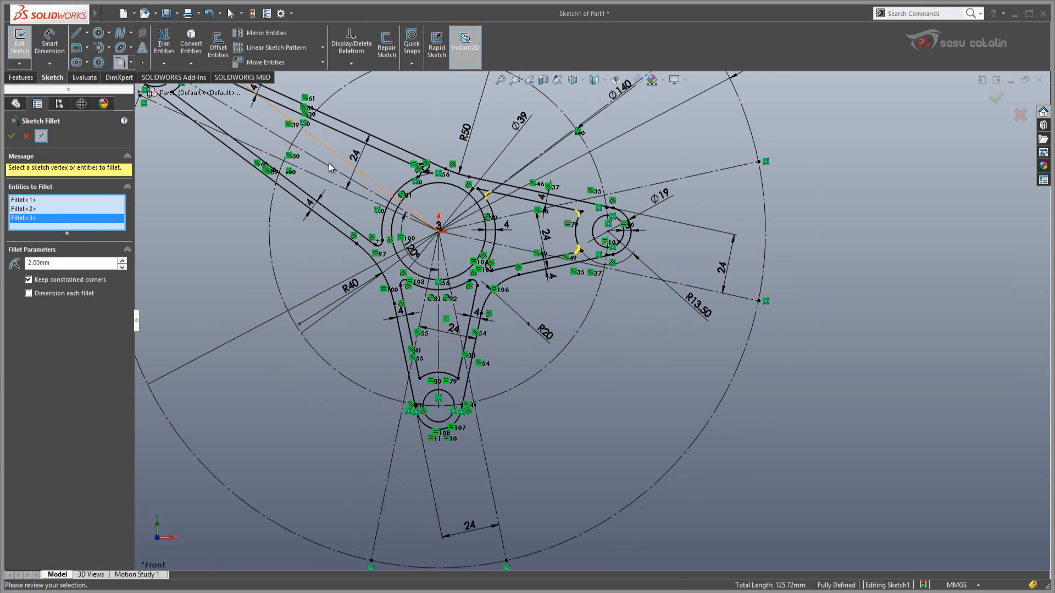
# Add both outer corners of the lower arm's pocket to the 2 mm fillet, accepting the relation changes
pyautogui.click(461, 369)
pyautogui.click(561, 312)
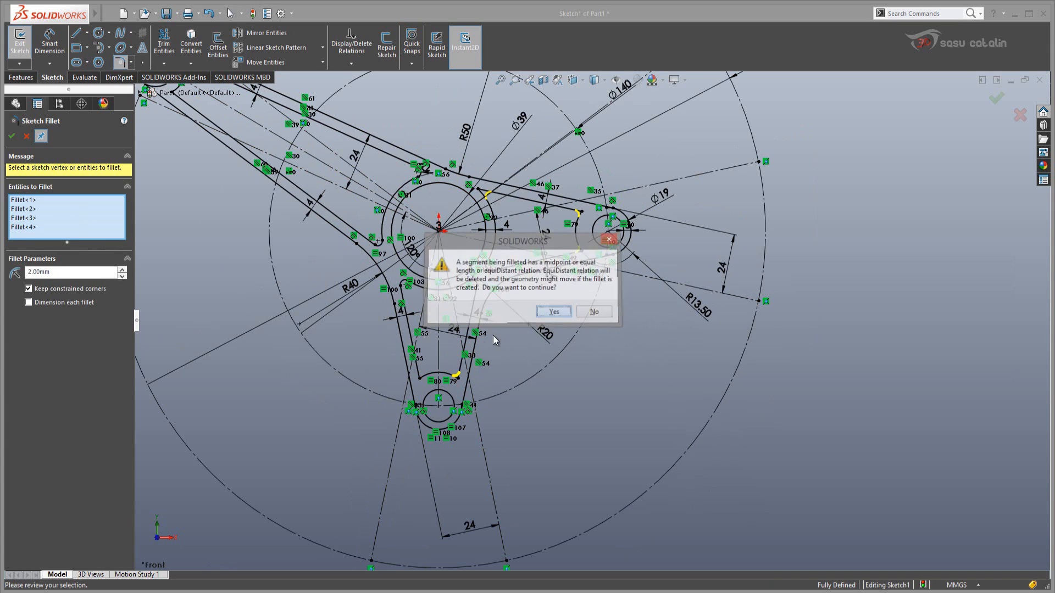
pyautogui.click(421, 377)
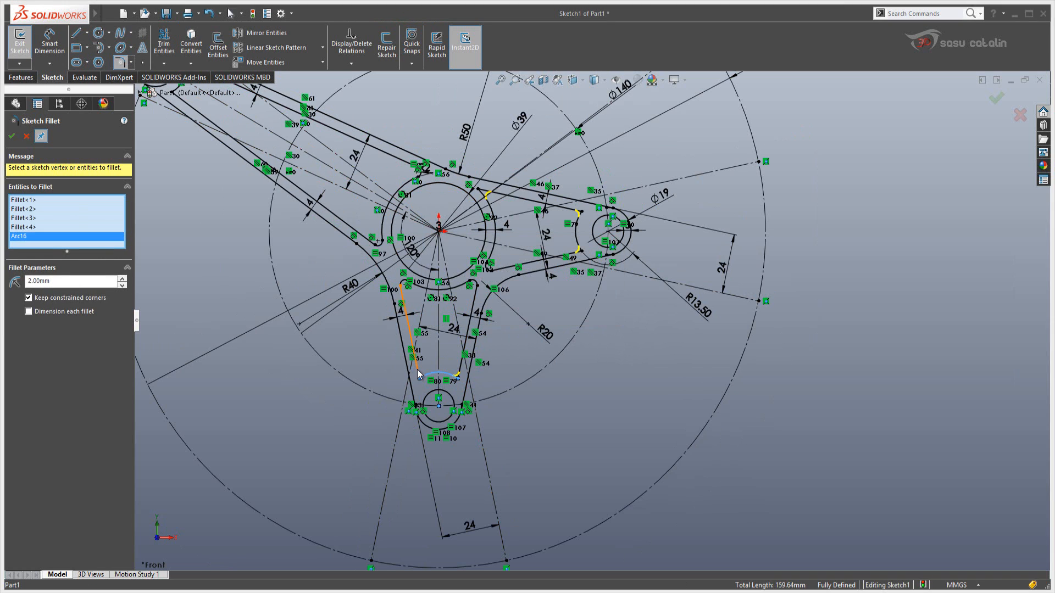
pyautogui.click(545, 313)
# Add the lower outer corner of the long arm's pocket to the 2 mm fillet
pyautogui.scroll(4, 264, 173)
pyautogui.scroll(-5, 379, 192)
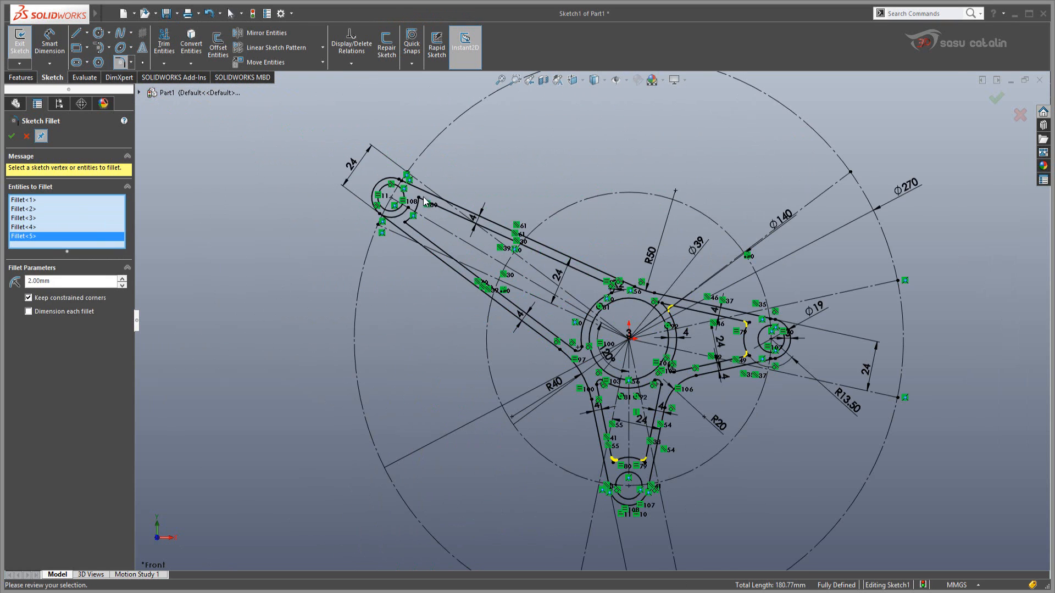
pyautogui.click(376, 220)
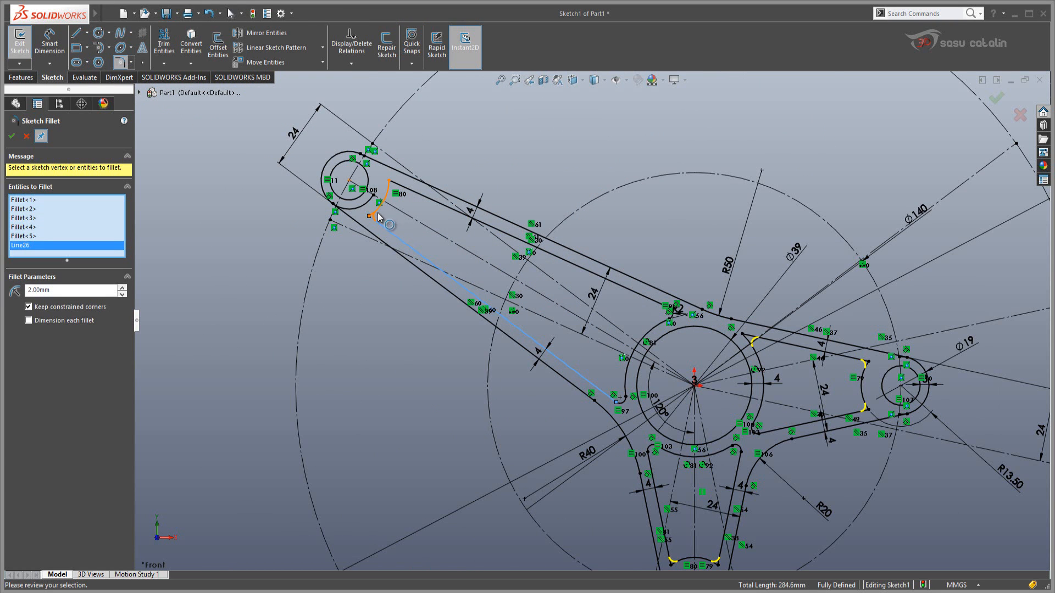
pyautogui.click(553, 311)
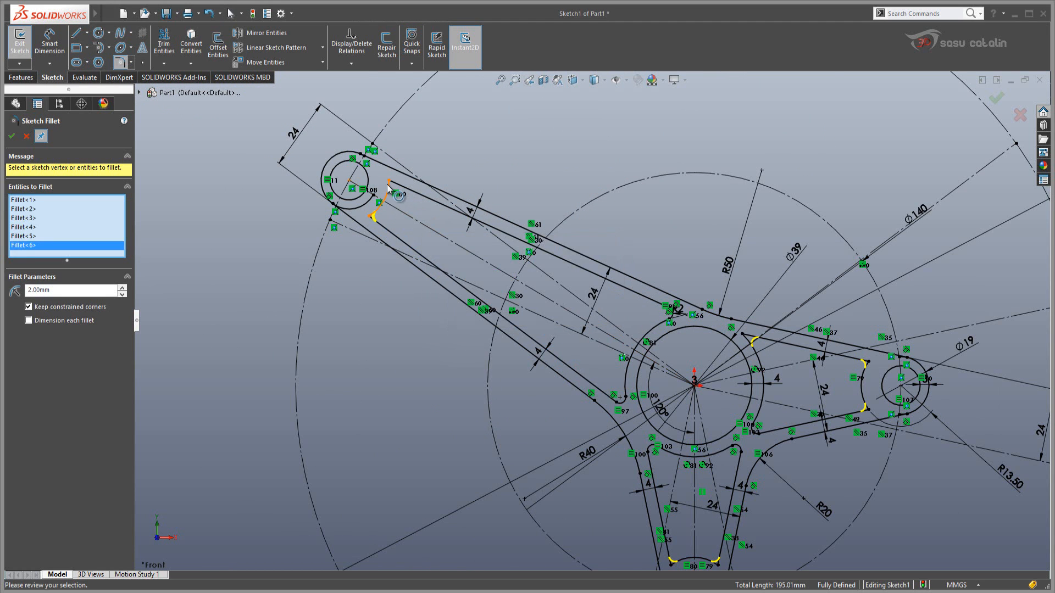
# Try to add the upper outer corner of the long arm's pocket to the same 2 mm fillet selection
pyautogui.click(388, 192)
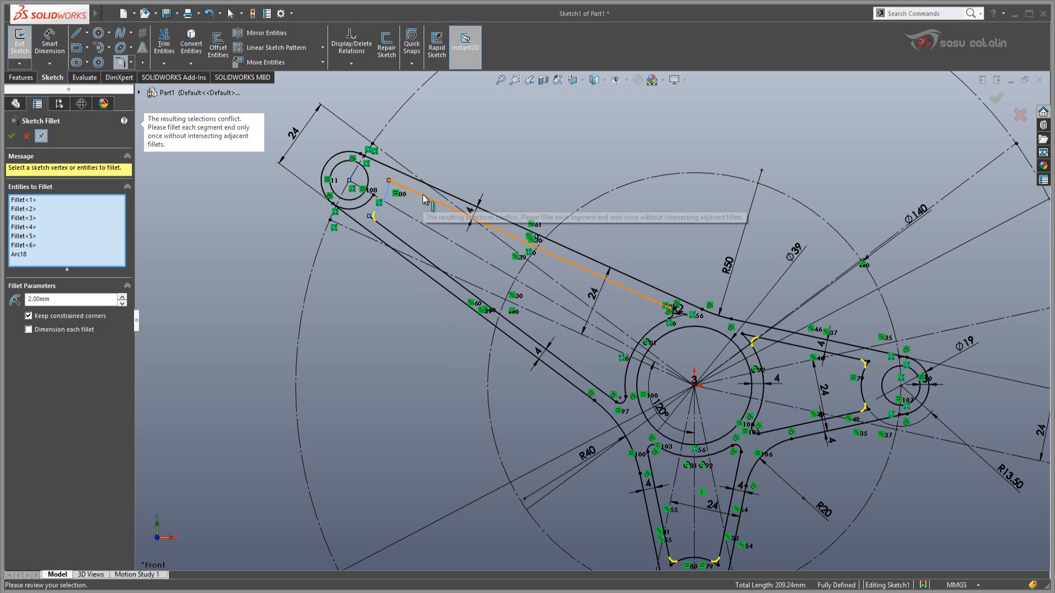
pyautogui.click(390, 193)
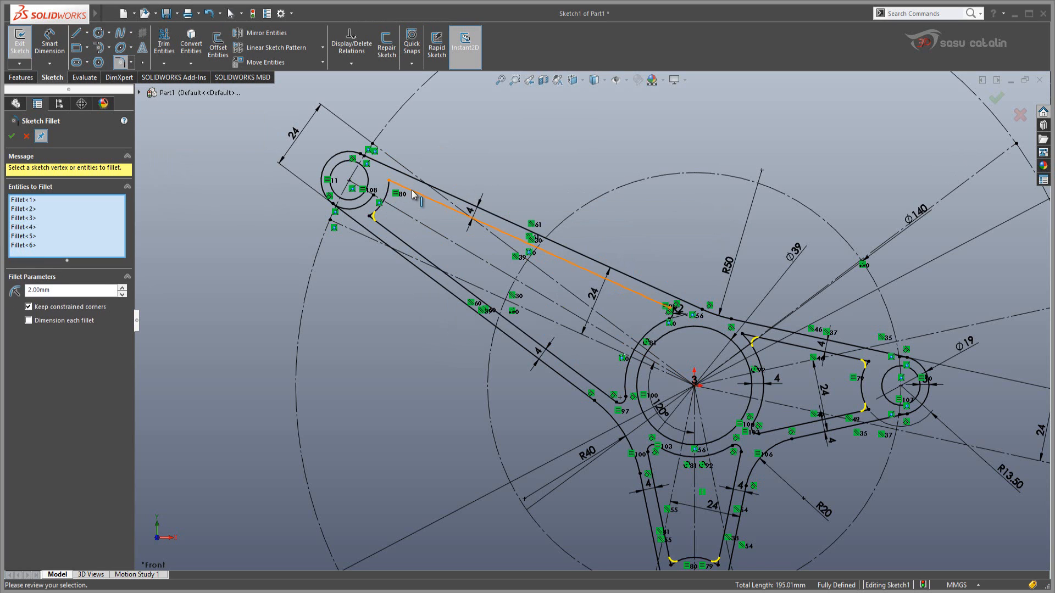
pyautogui.click(407, 188)
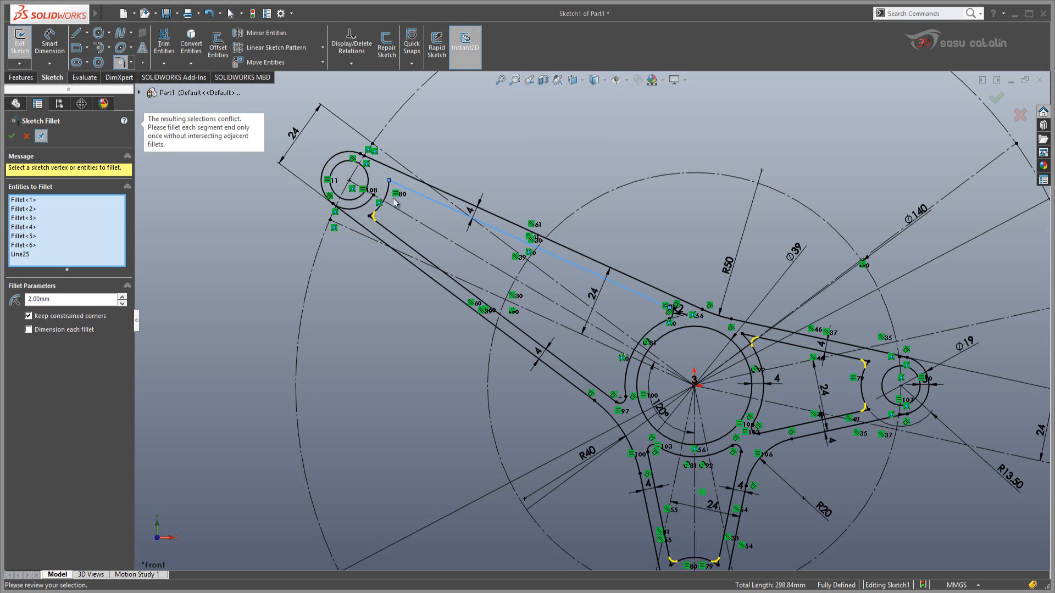
pyautogui.scroll(2, 397, 208)
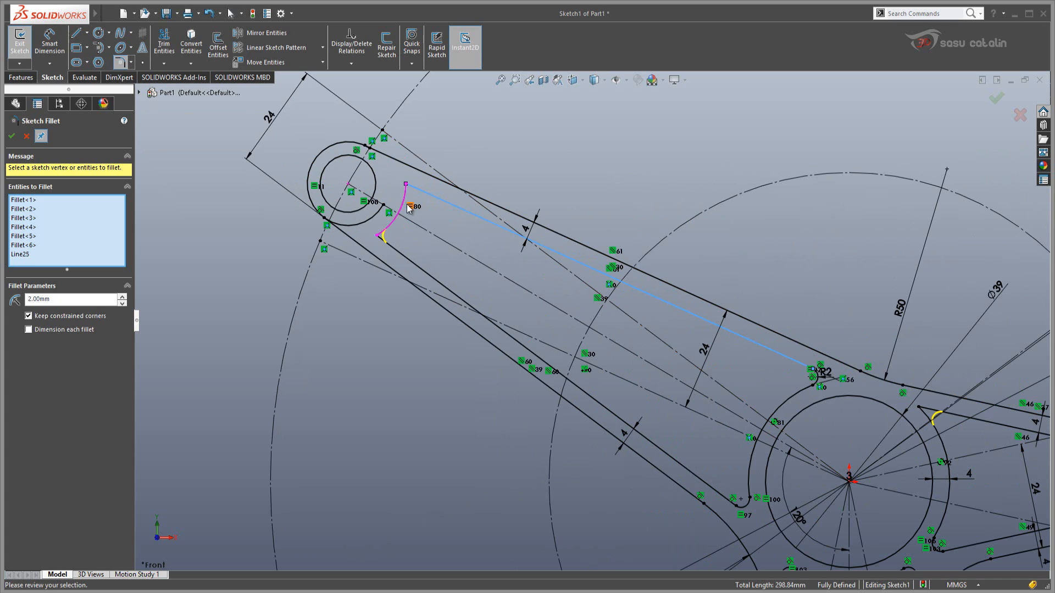
pyautogui.click(405, 207)
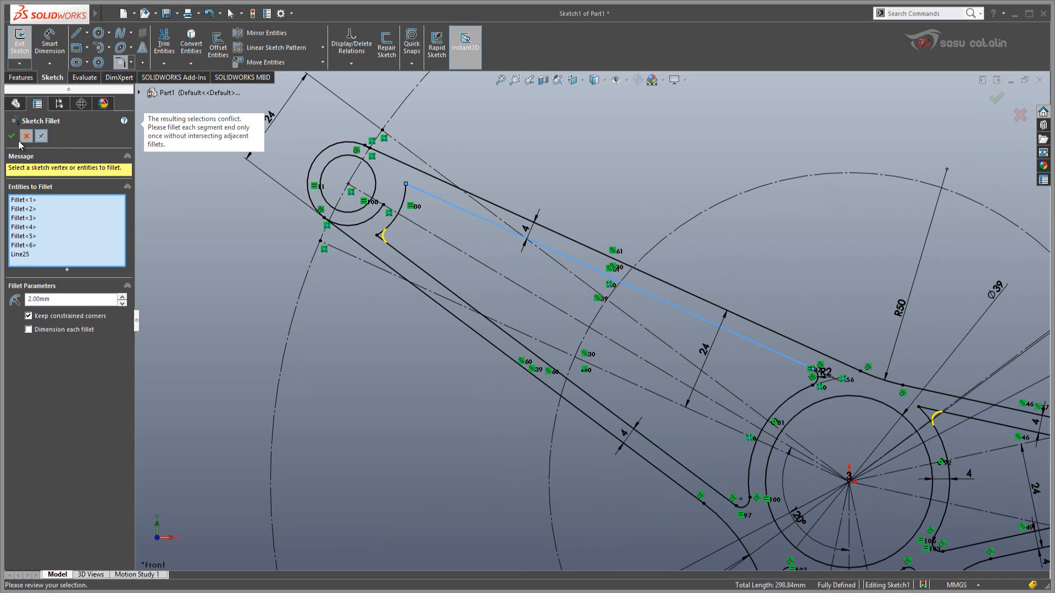
# Apply the selected 2 mm fillets, and fillet the upper outer corner of the long arm's pocket with the same radius
pyautogui.press('Return')
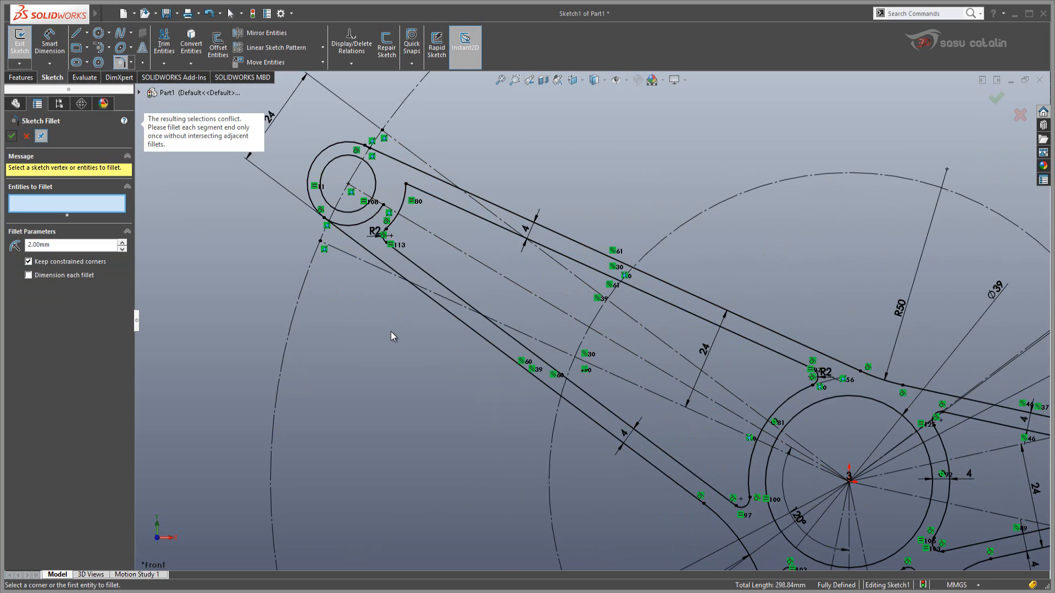
pyautogui.click(405, 204)
pyautogui.click(436, 199)
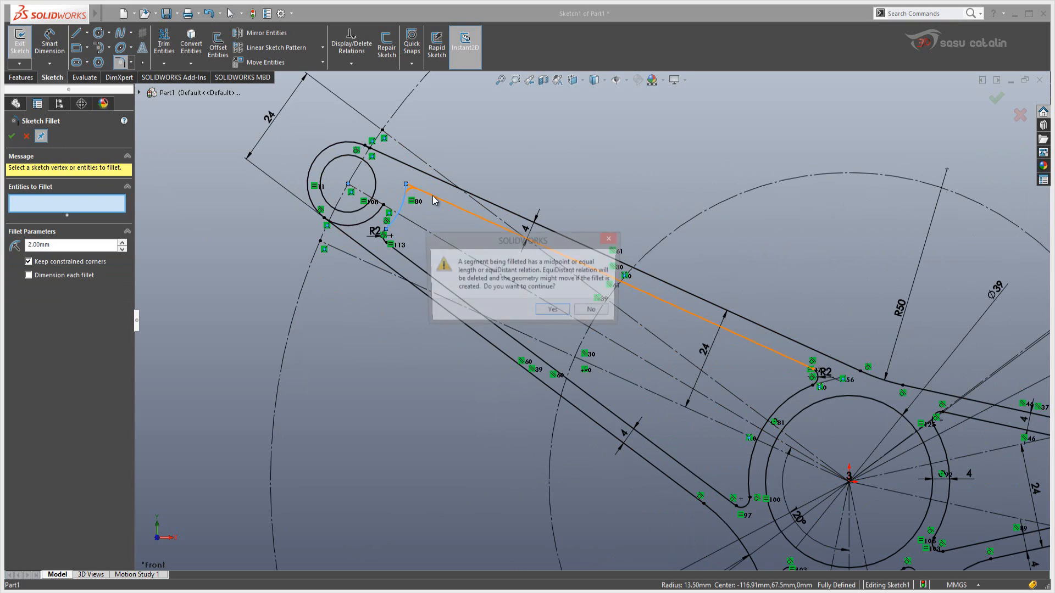
pyautogui.click(548, 316)
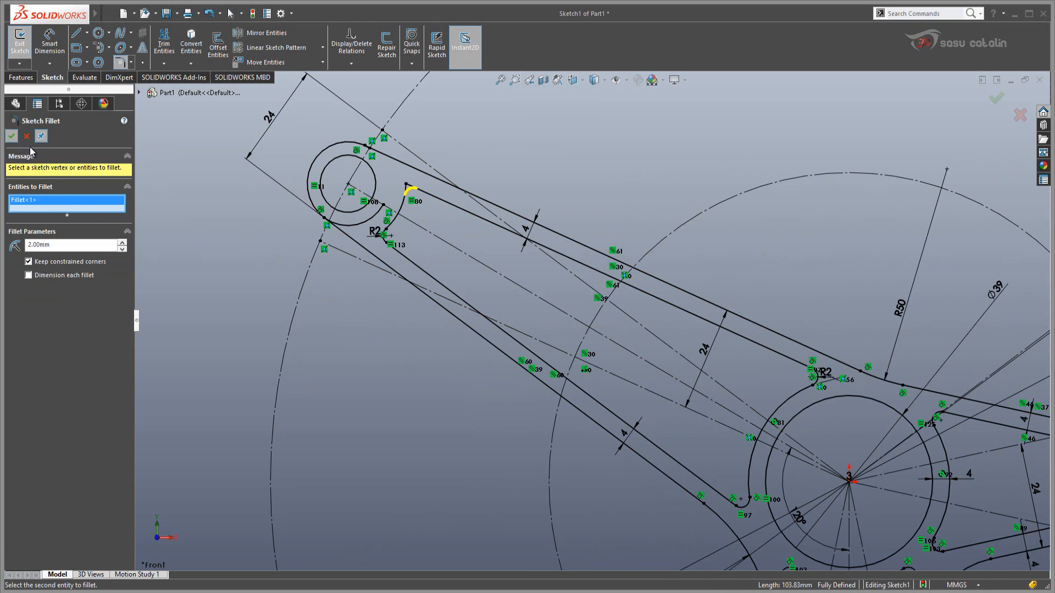
pyautogui.click(12, 136)
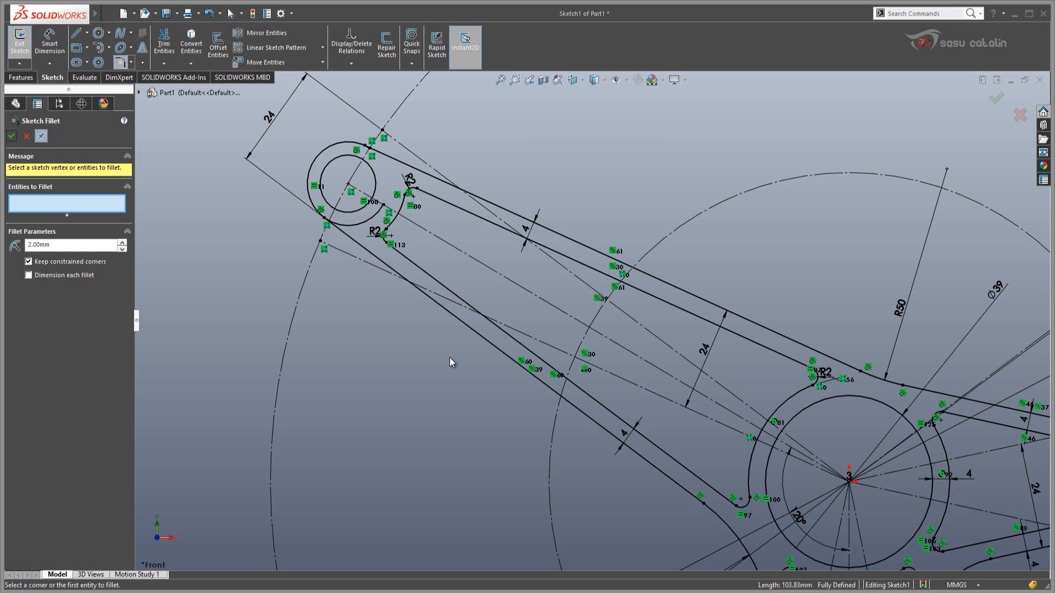
# Compare the filleted sketch with the front view in medium.jpg in Windows Photo Viewer, and return to SOLIDWORKS
pyautogui.scroll(6, 715, 404)
pyautogui.scroll(-3, 890, 431)
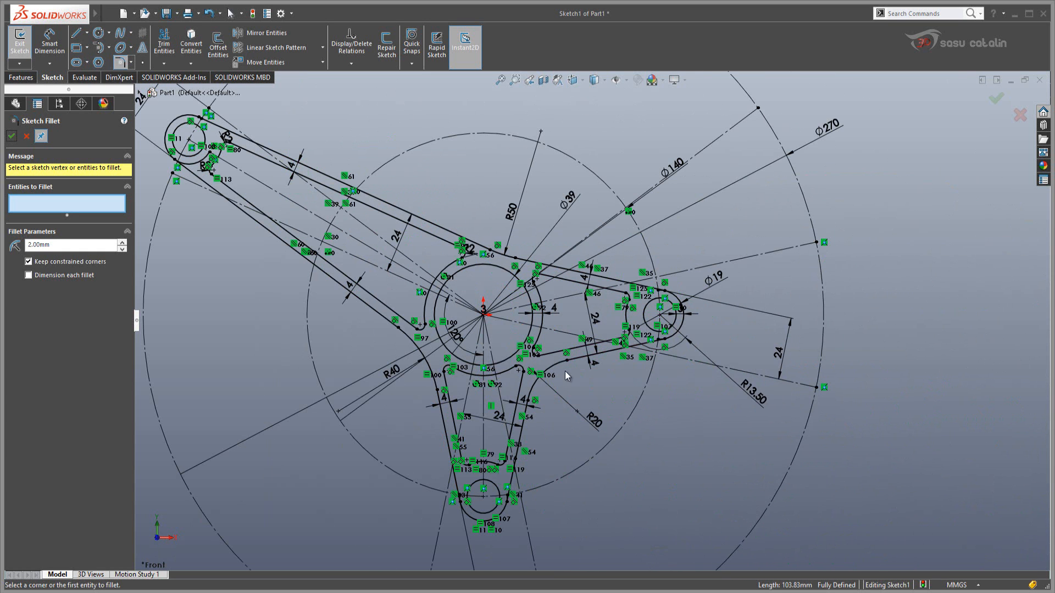
pyautogui.hotkey('alt', 'Tab')
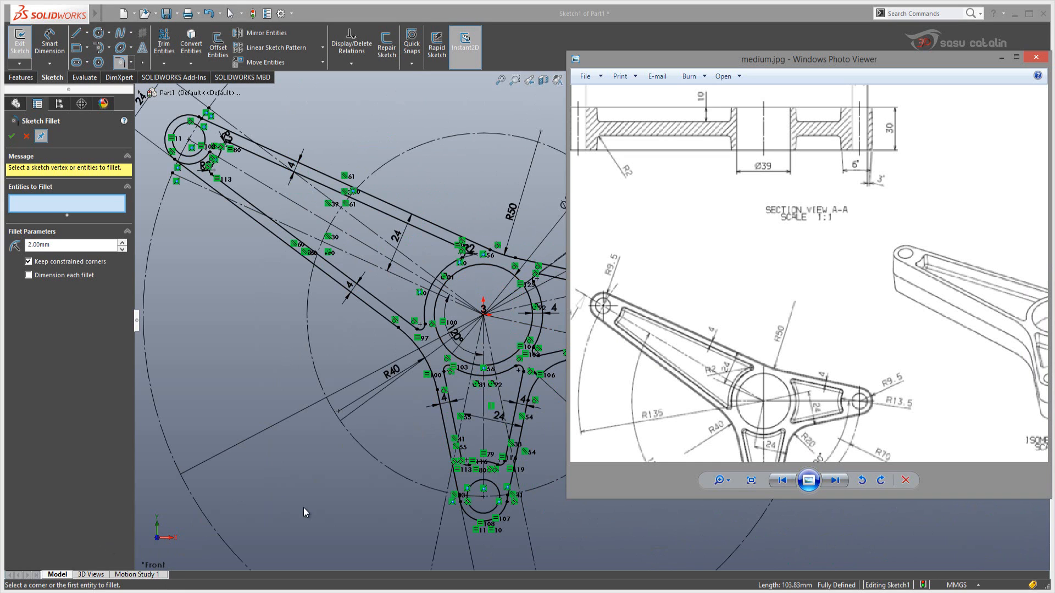
pyautogui.moveTo(744, 389); pyautogui.dragTo(746, 284)
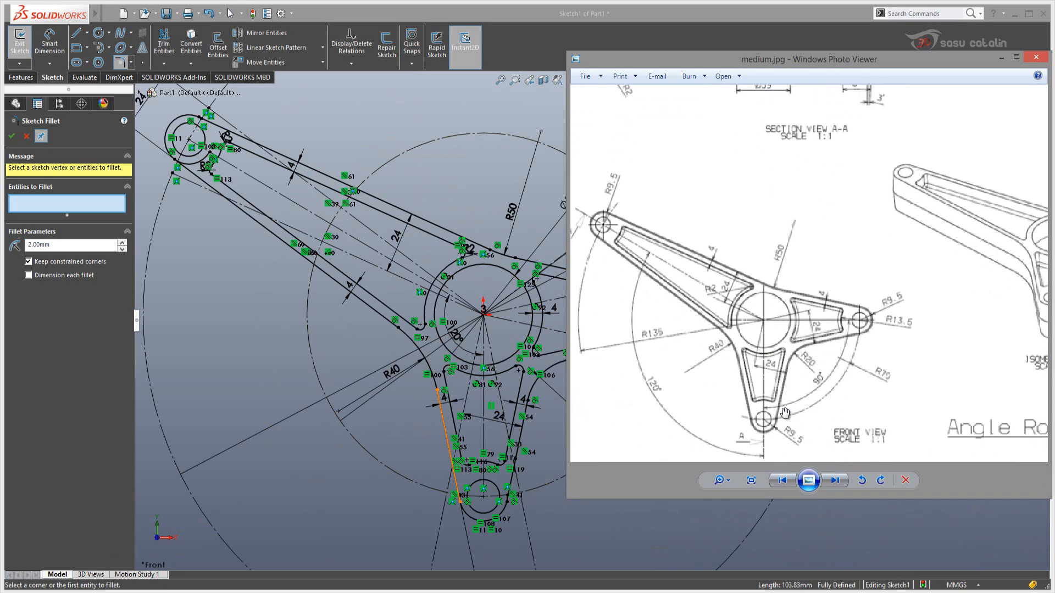
pyautogui.moveTo(832, 331)
pyautogui.mouseDown()
pyautogui.moveTo(841, 341)
pyautogui.moveTo(864, 331)
pyautogui.mouseUp()
pyautogui.click(666, 9)
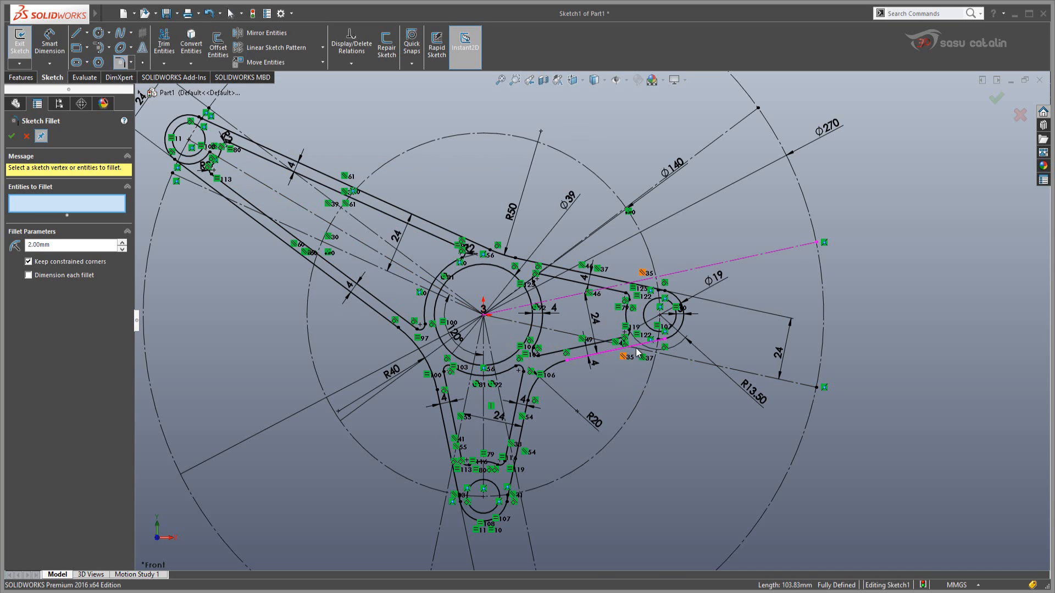
# Check the right arm's rounded end and the whole bracket outline, and close Sketch Fillet
pyautogui.scroll(-5, 637, 351)
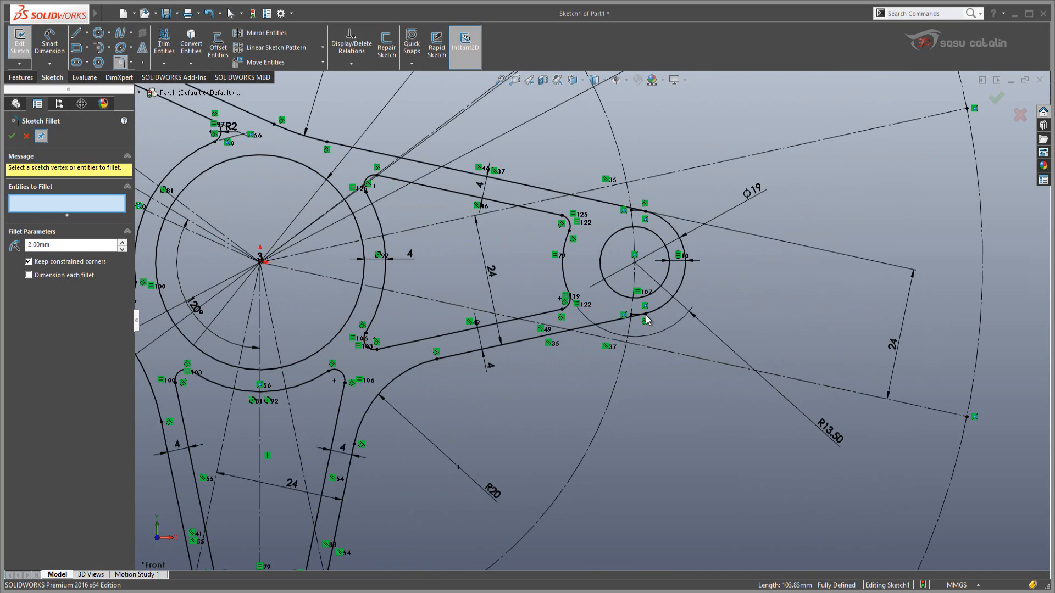
pyautogui.scroll(4, 467, 299)
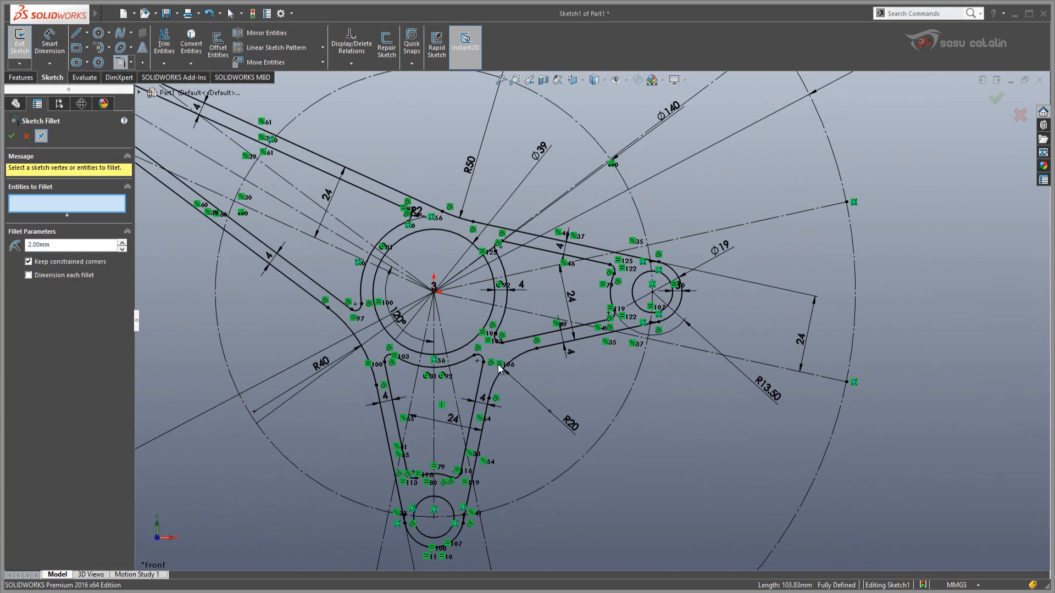
pyautogui.scroll(2, 508, 381)
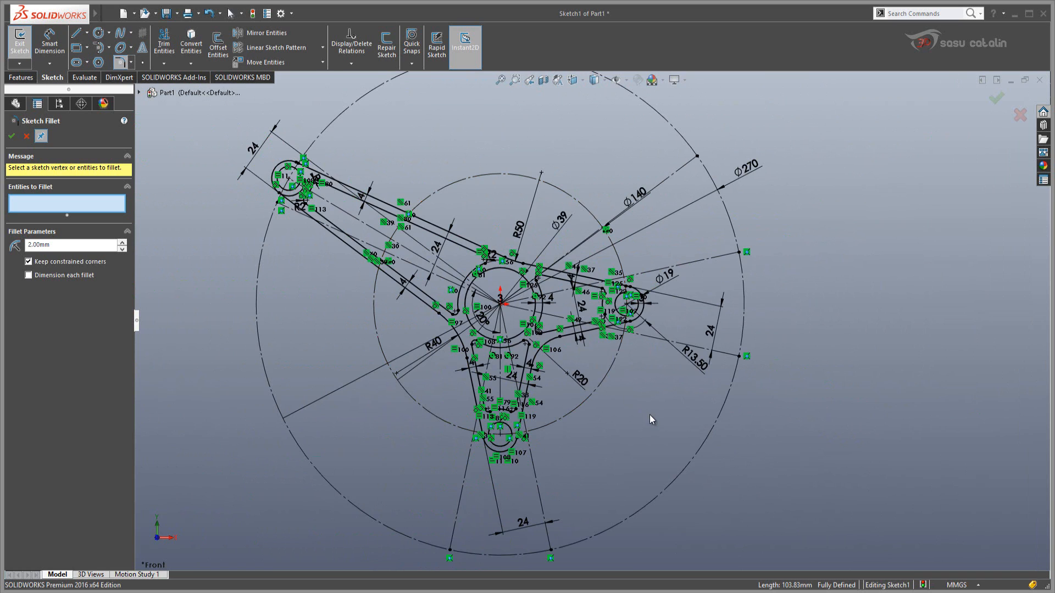
pyautogui.press('Escape')
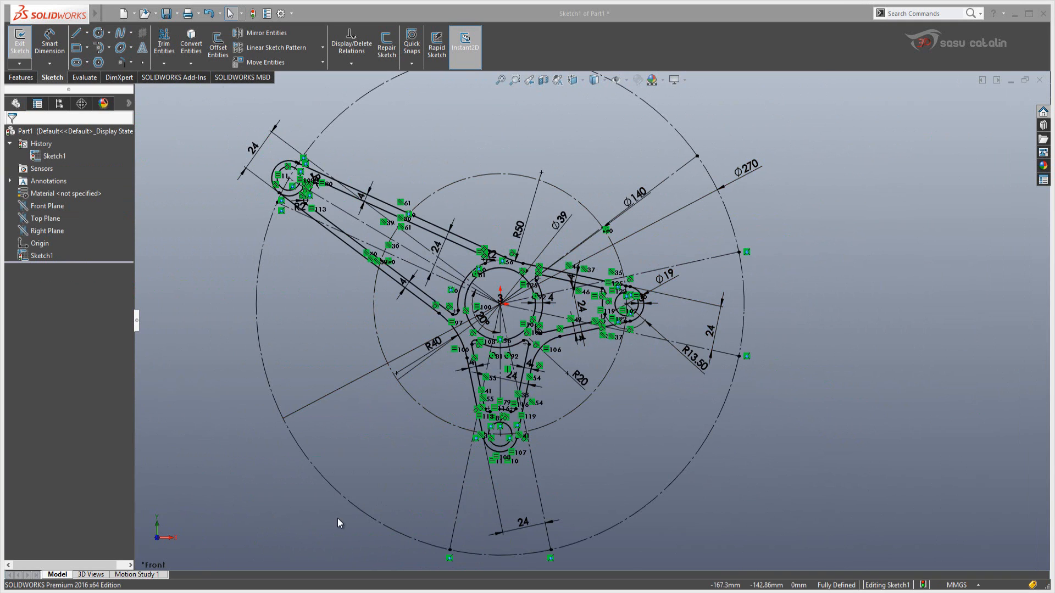
# Switch to medium.jpg in Windows Photo Viewer and check the thickness and pocket depth in section view A-A
pyautogui.click(164, 589)
pyautogui.moveTo(846, 354)
pyautogui.mouseDown()
pyautogui.moveTo(813, 393)
pyautogui.moveTo(820, 430)
pyautogui.moveTo(833, 395)
pyautogui.moveTo(867, 408)
pyautogui.mouseUp()
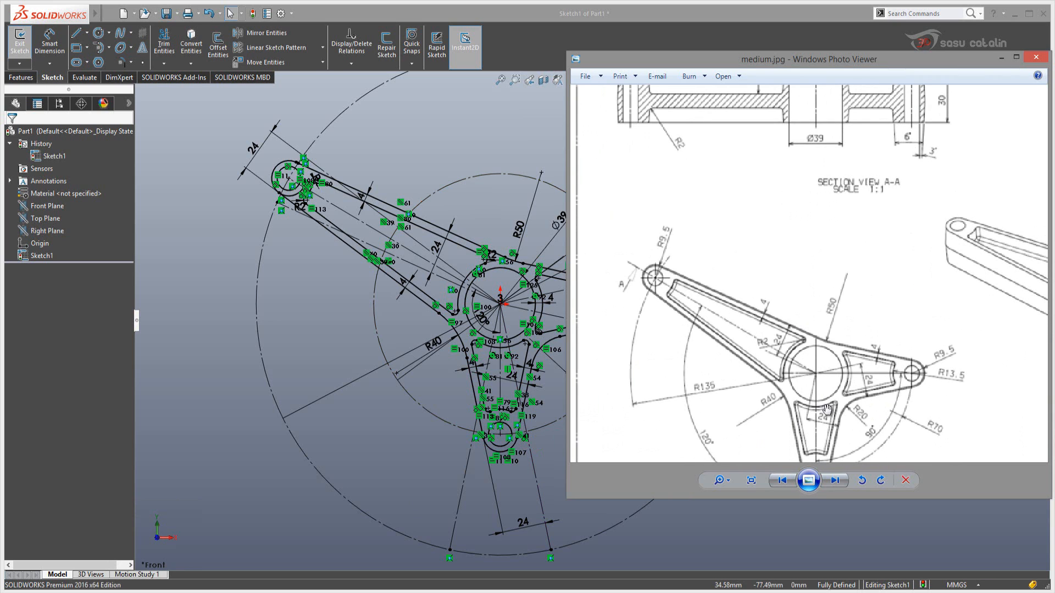
pyautogui.moveTo(809, 267); pyautogui.dragTo(791, 294)
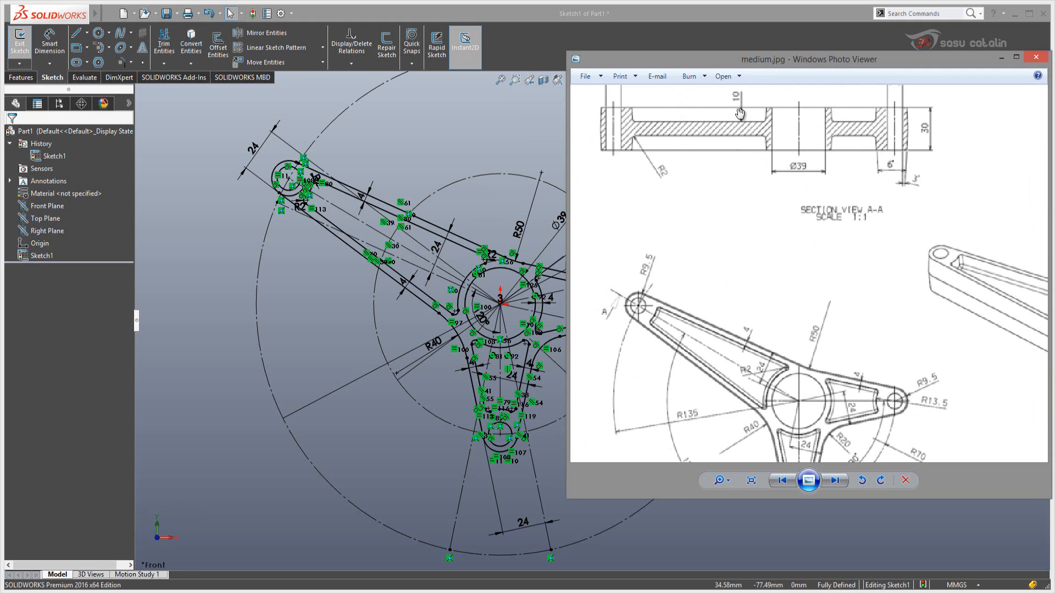
# Return to SOLIDWORKS, exit the bracket sketch and select Sketch1 in the feature tree
pyautogui.click(572, 15)
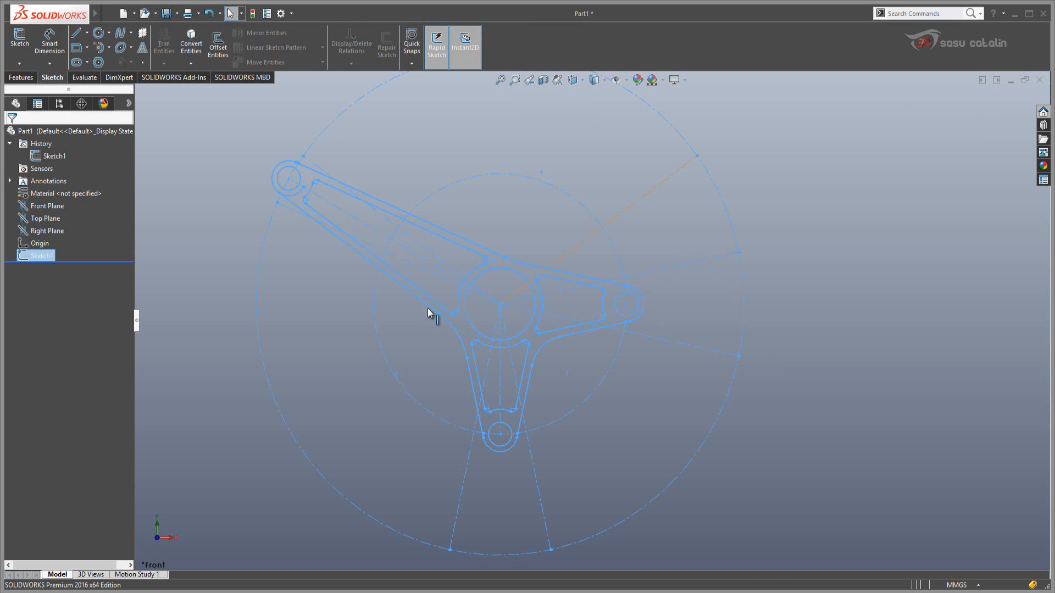
pyautogui.click(37, 257)
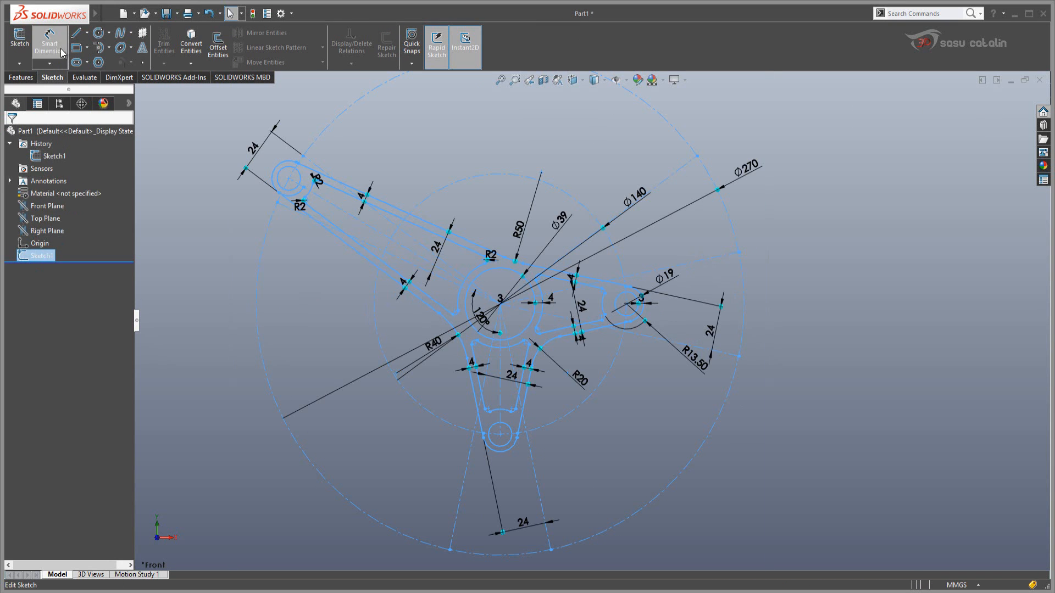
# Start an extruded boss from Sketch1 and select the bracket's frame region, leaving out the three pockets and the holes
pyautogui.click(25, 78)
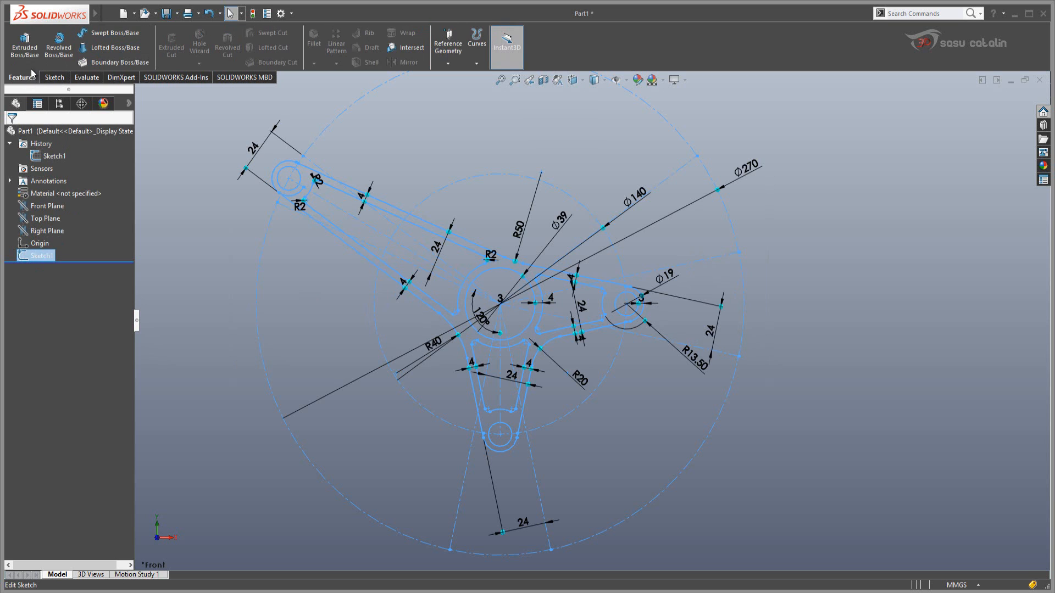
pyautogui.click(31, 53)
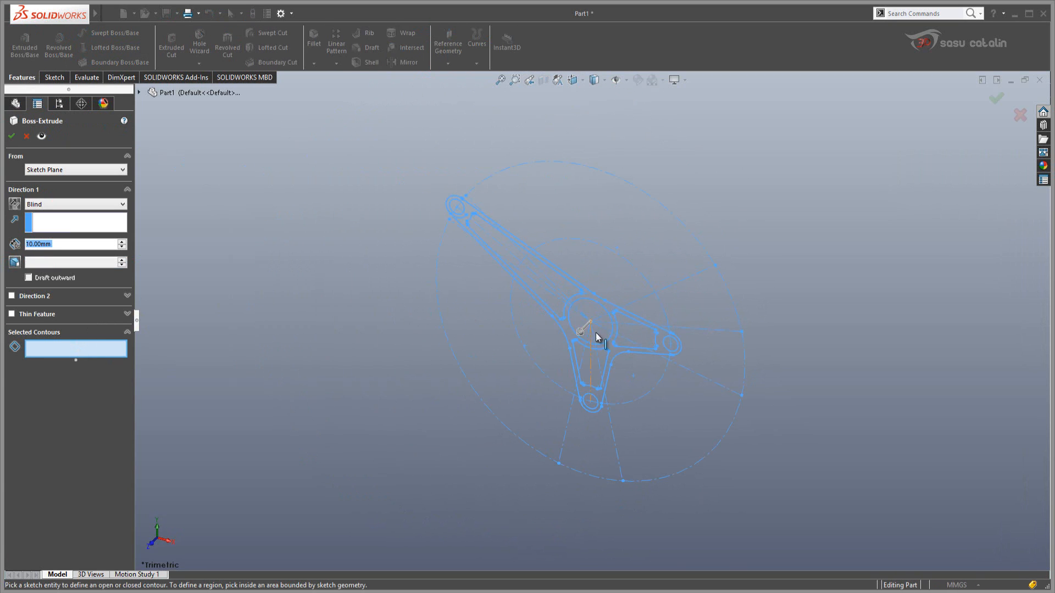
pyautogui.scroll(-3, 601, 367)
pyautogui.moveTo(651, 392)
pyautogui.mouseDown(button='middle')
pyautogui.moveTo(635, 389)
pyautogui.moveTo(650, 346)
pyautogui.moveTo(655, 237)
pyautogui.moveTo(756, 339)
pyautogui.moveTo(846, 303)
pyautogui.mouseUp(button='middle')
pyautogui.moveTo(571, 378)
pyautogui.mouseDown(button='middle')
pyautogui.moveTo(631, 368)
pyautogui.moveTo(496, 355)
pyautogui.moveTo(462, 341)
pyautogui.moveTo(510, 328)
pyautogui.moveTo(427, 330)
pyautogui.moveTo(426, 299)
pyautogui.mouseUp(button='middle')
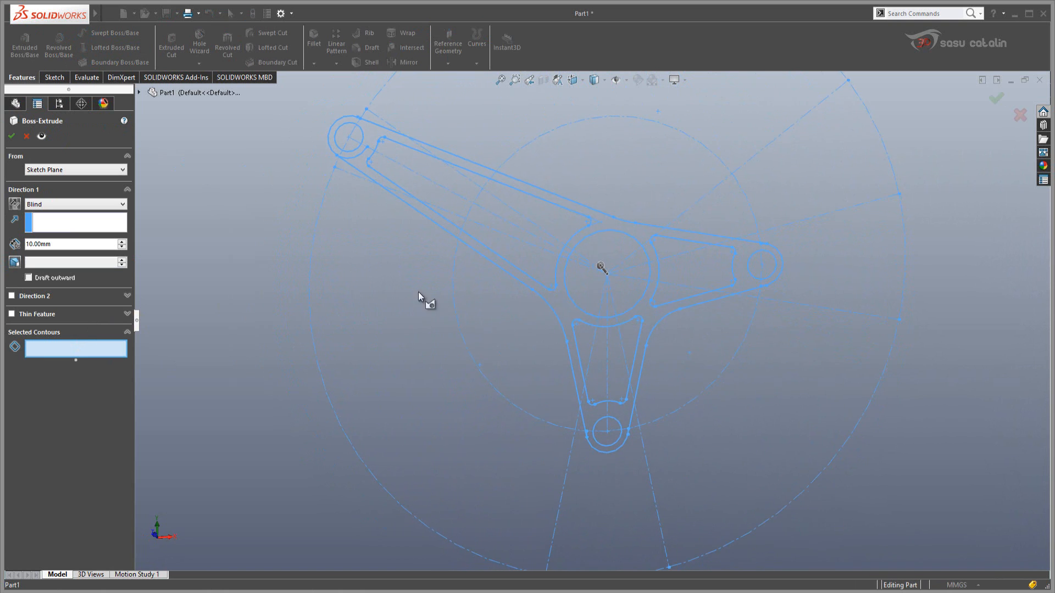
pyautogui.moveTo(637, 236)
pyautogui.mouseDown(button='middle')
pyautogui.moveTo(619, 313)
pyautogui.moveTo(704, 370)
pyautogui.moveTo(791, 365)
pyautogui.moveTo(699, 390)
pyautogui.moveTo(758, 393)
pyautogui.moveTo(796, 377)
pyautogui.moveTo(723, 380)
pyautogui.mouseUp(button='middle')
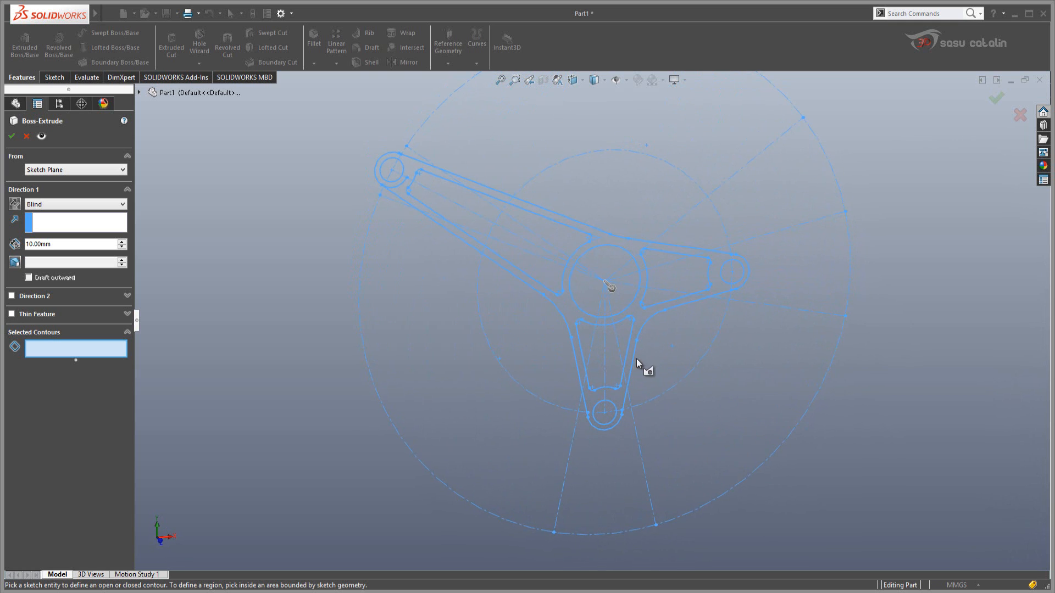
pyautogui.click(608, 385)
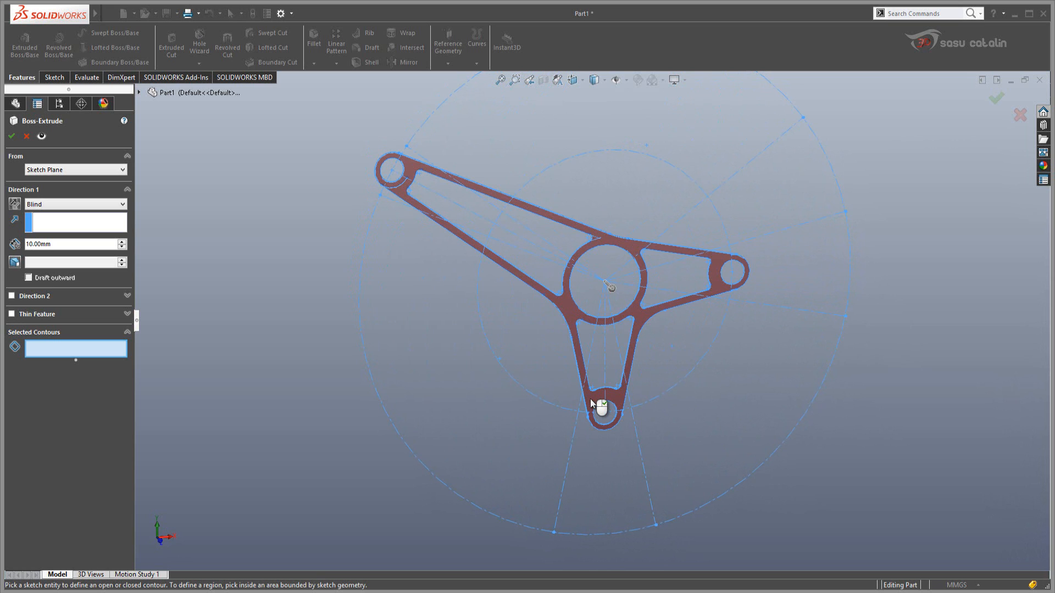
pyautogui.click(590, 401)
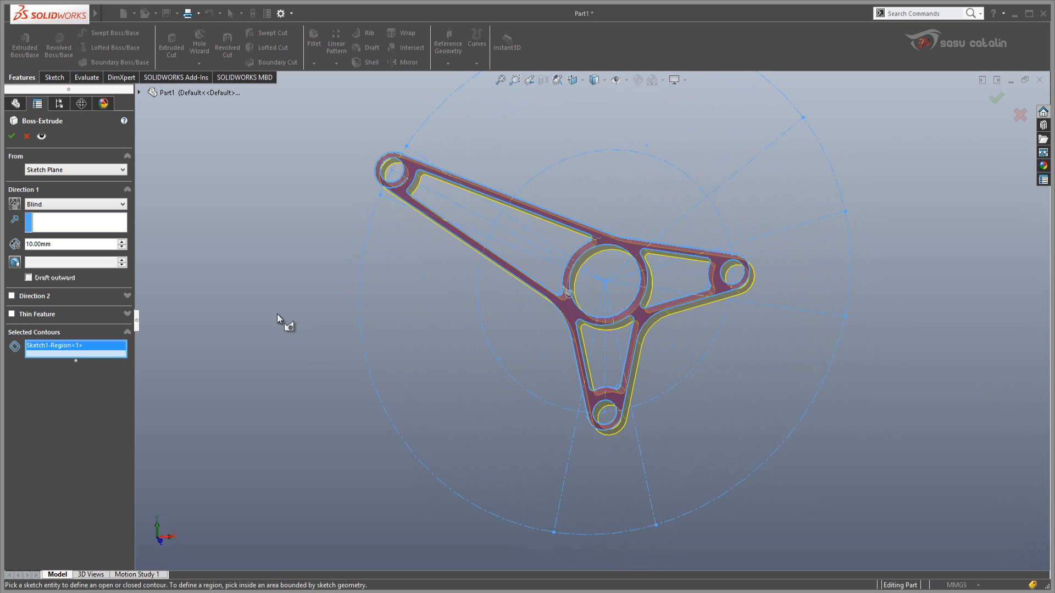
# Extrude the frame region 30 mm with the Mid Plane end condition
pyautogui.click(74, 204)
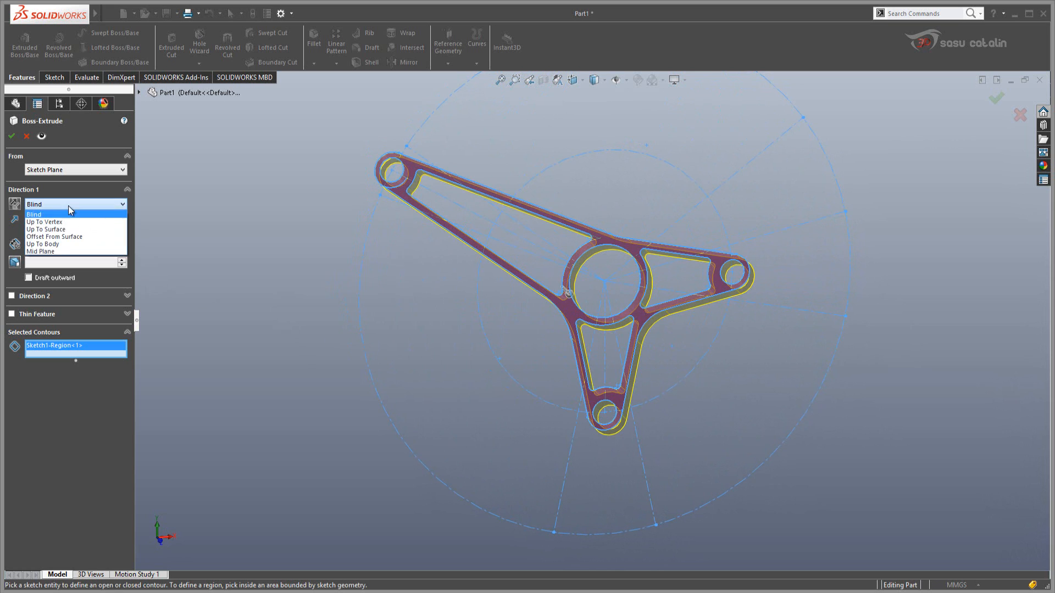
pyautogui.click(43, 251)
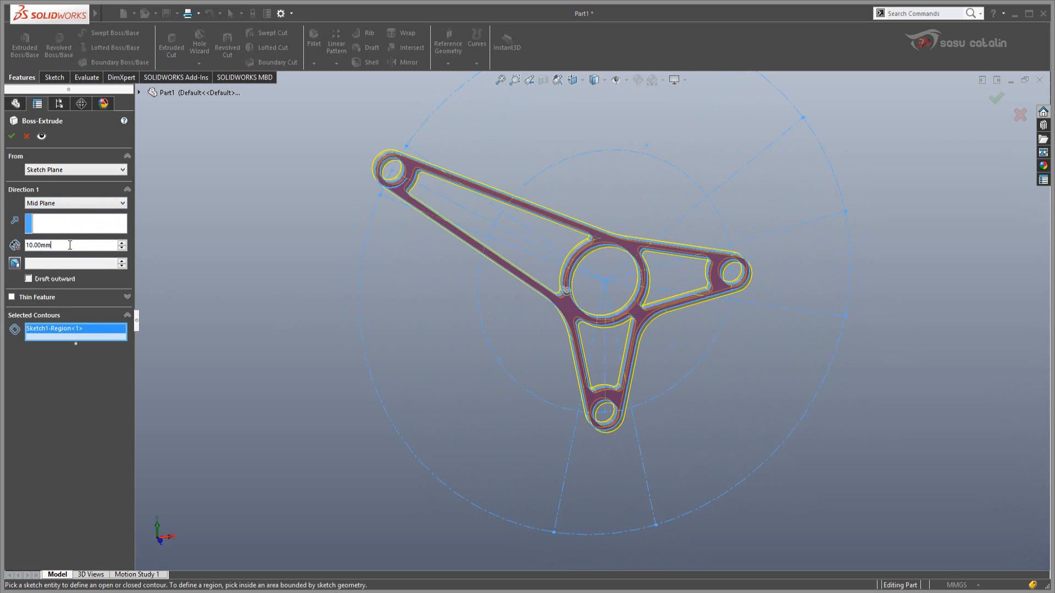
pyautogui.doubleClick(70, 245)
pyautogui.write('30')
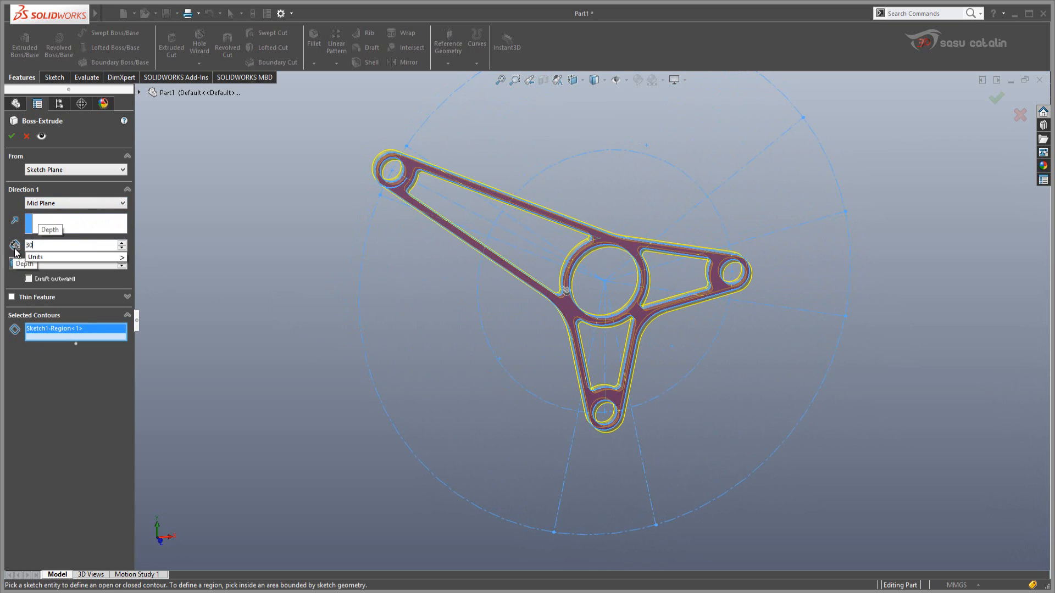
pyautogui.click(12, 138)
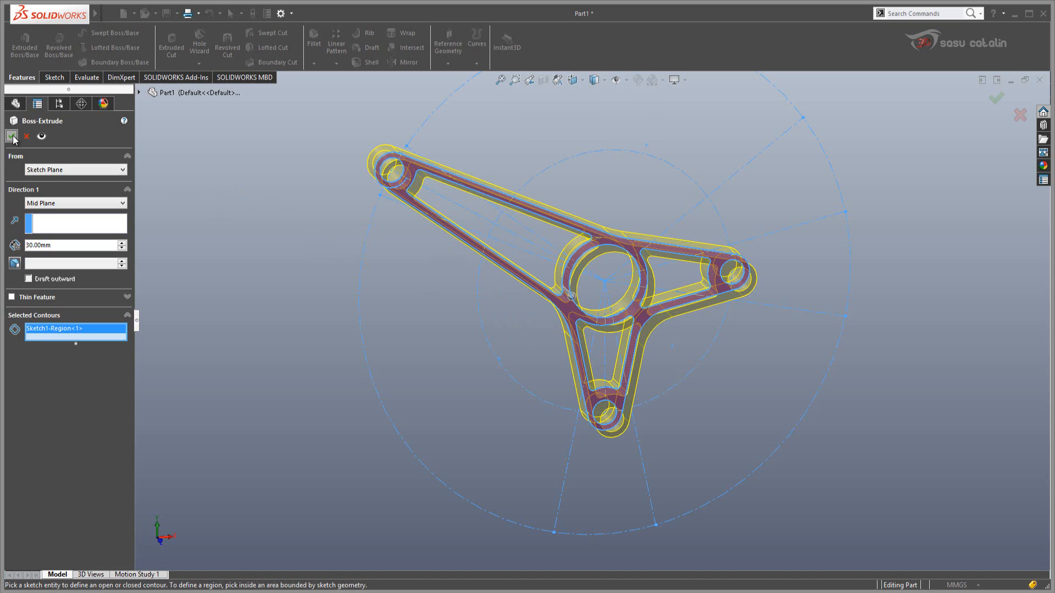
pyautogui.click(12, 137)
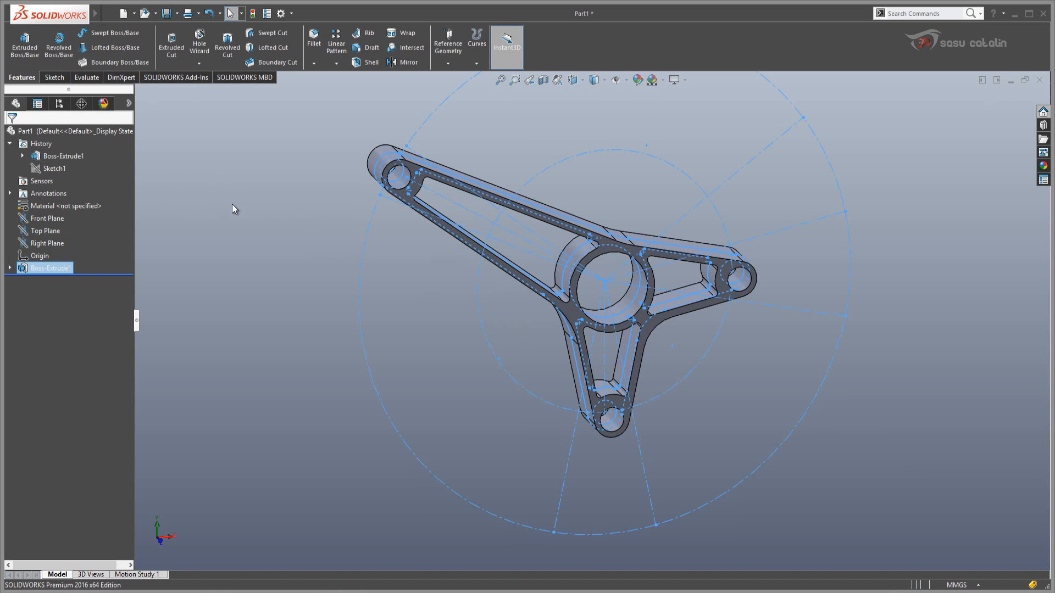
# Start another extruded boss reusing Sketch1 from Boss-Extrude1, and select the three pocket regions as contours
pyautogui.click(25, 44)
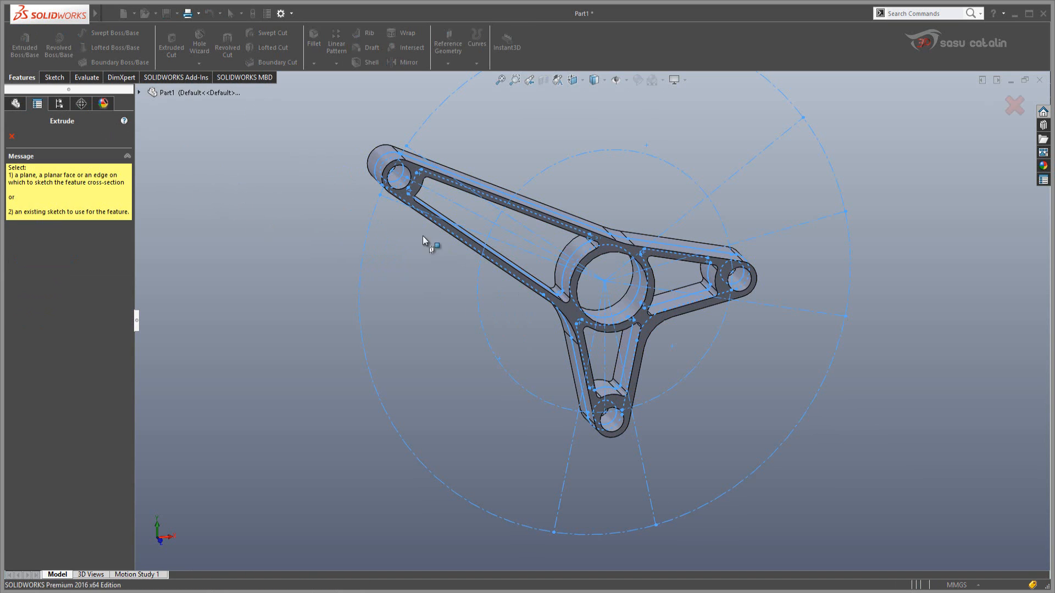
pyautogui.press('Escape')
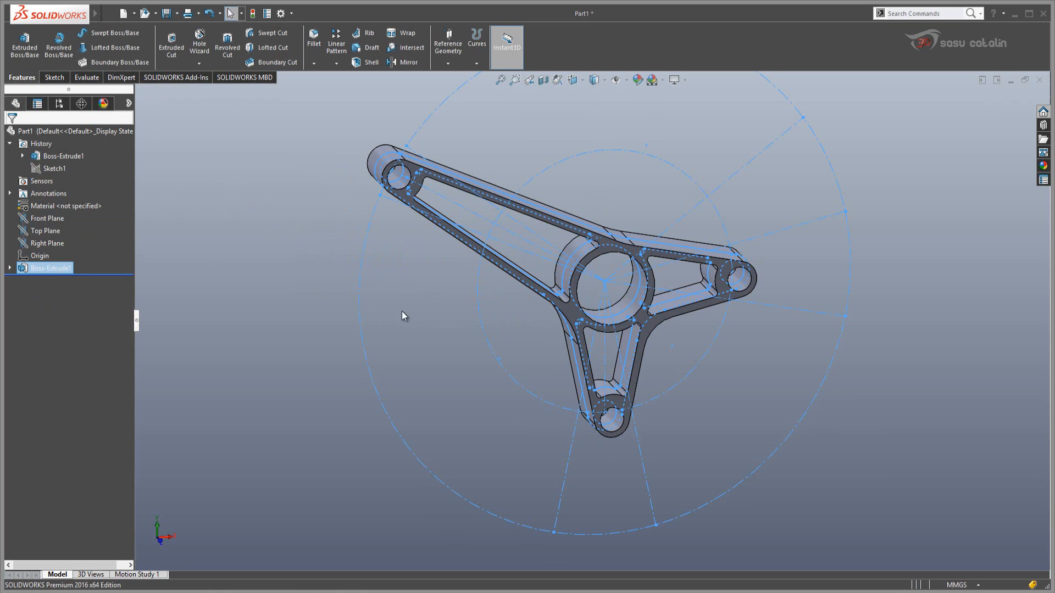
pyautogui.click(10, 268)
pyautogui.click(50, 280)
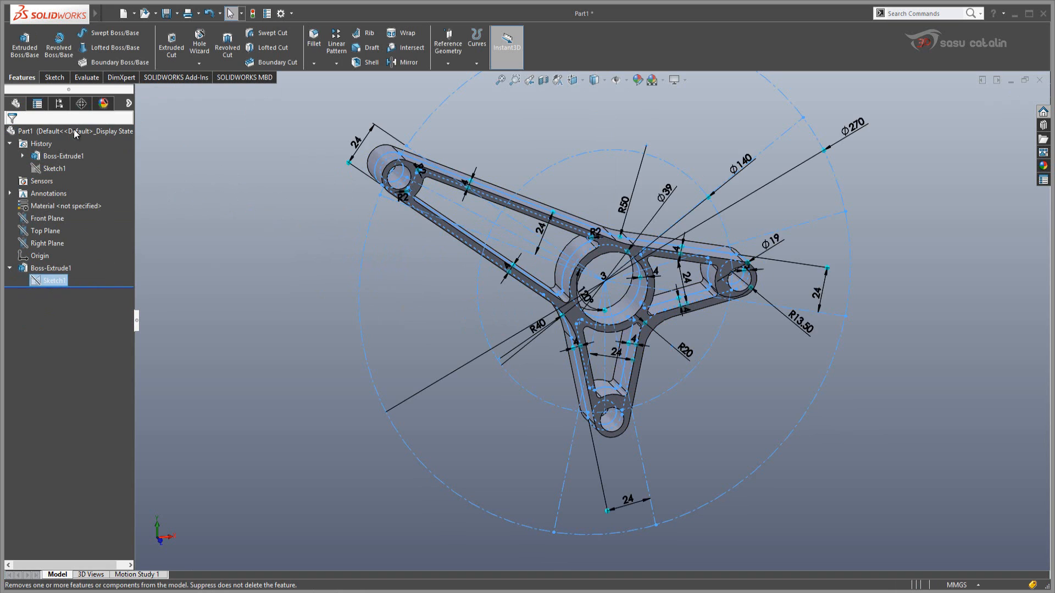
pyautogui.click(24, 55)
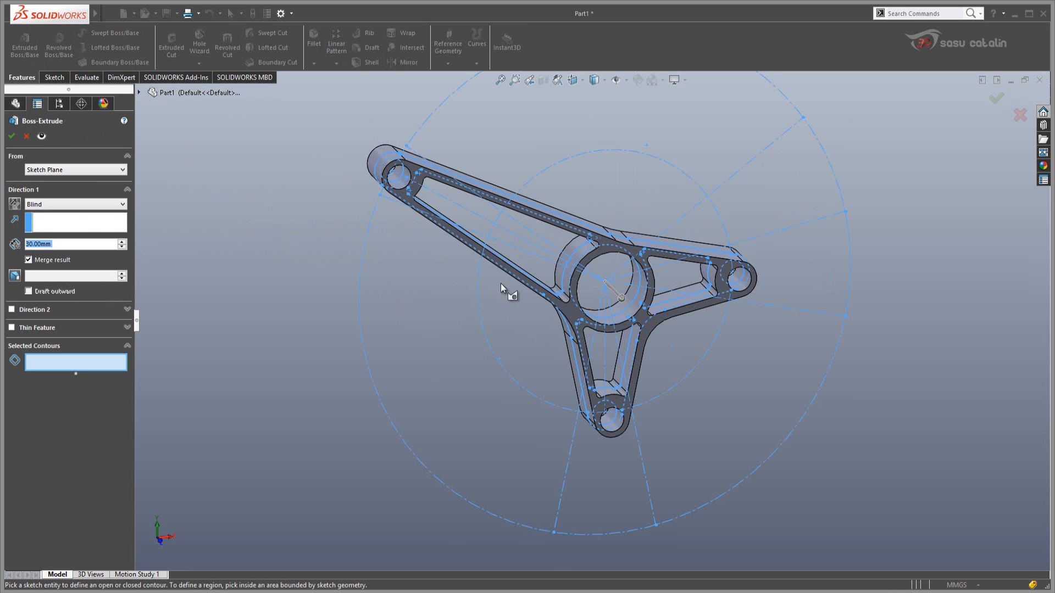
pyautogui.click(473, 219)
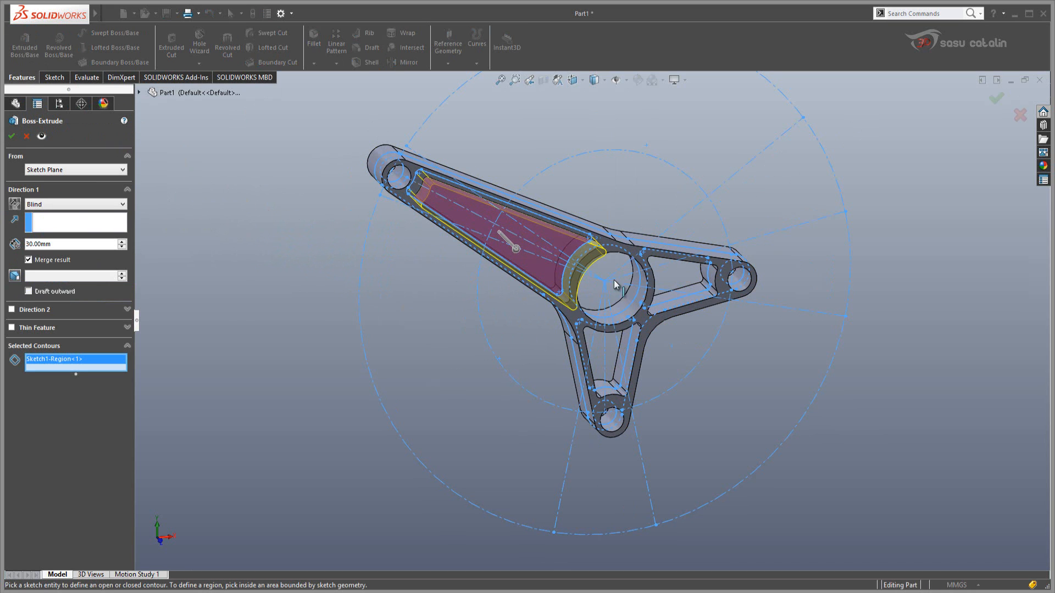
pyautogui.click(669, 300)
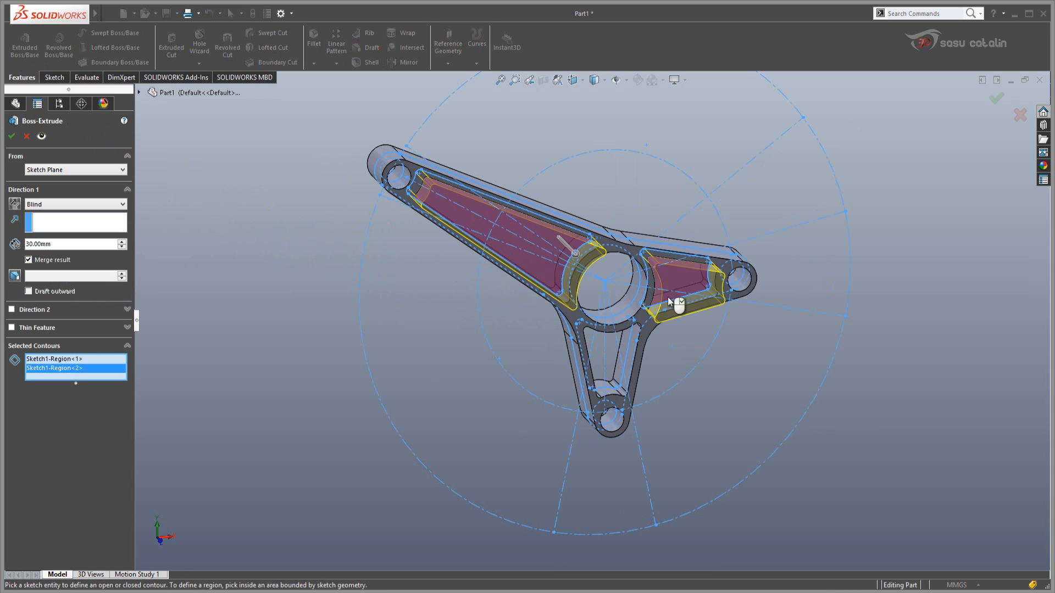
pyautogui.click(613, 364)
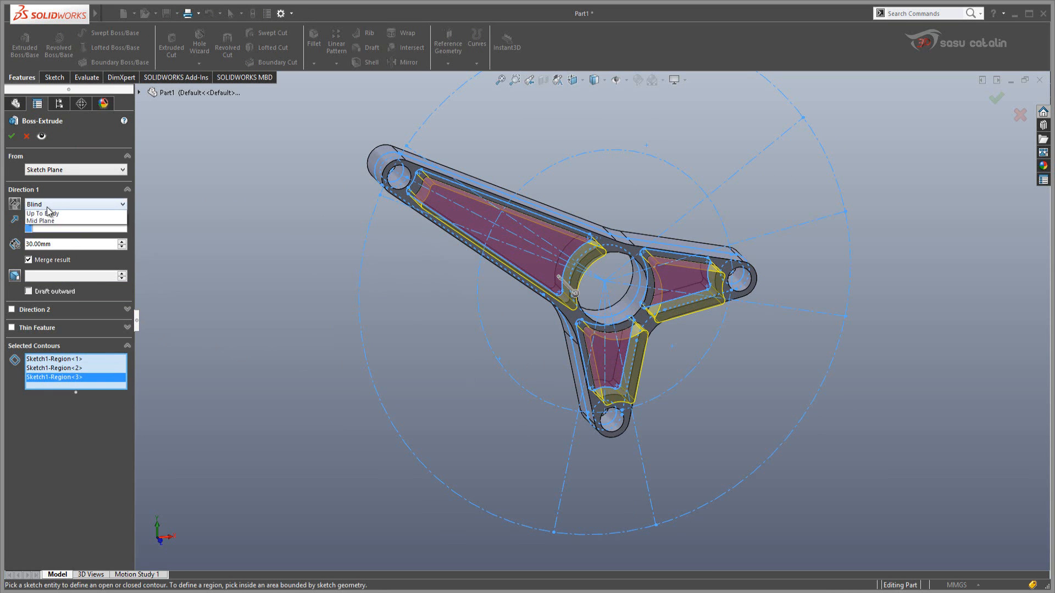
# Extrude the three pocket regions 10 mm with the Mid Plane end condition, merged with the frame
pyautogui.click(60, 204)
pyautogui.click(51, 259)
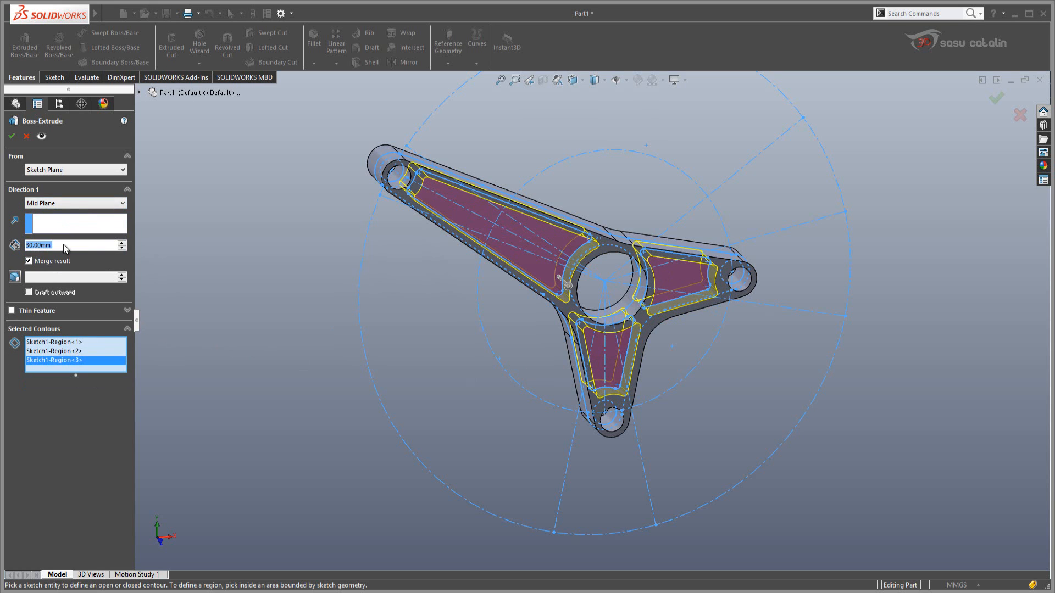
pyautogui.write('10')
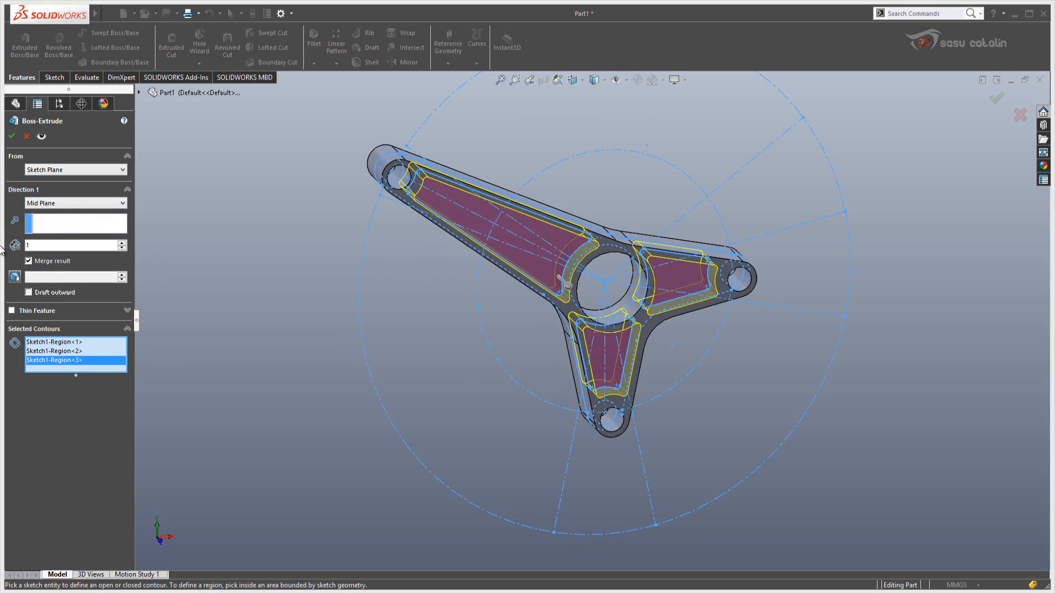
pyautogui.click(11, 138)
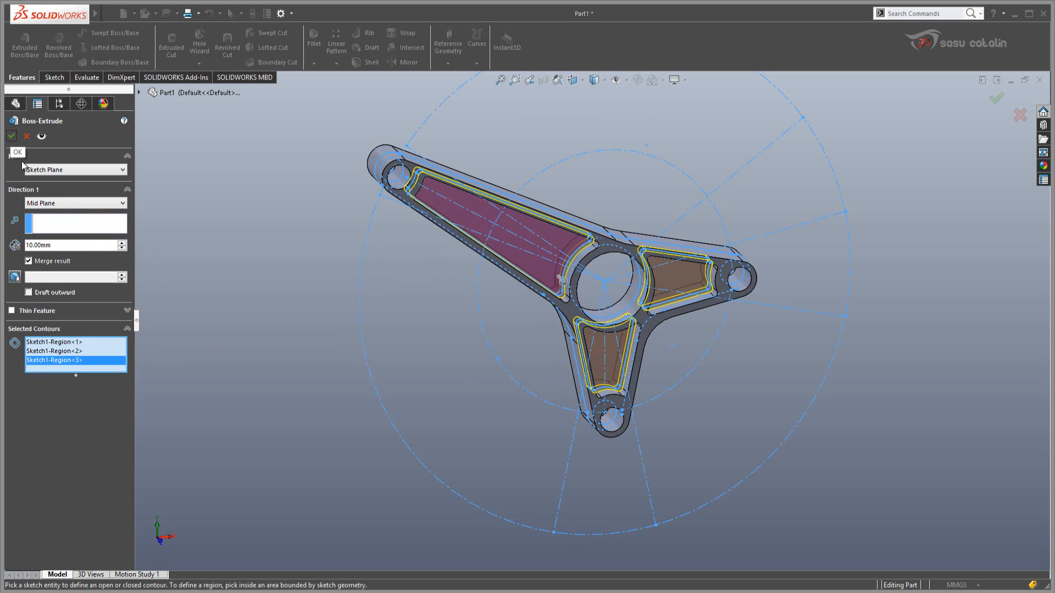
pyautogui.click(11, 137)
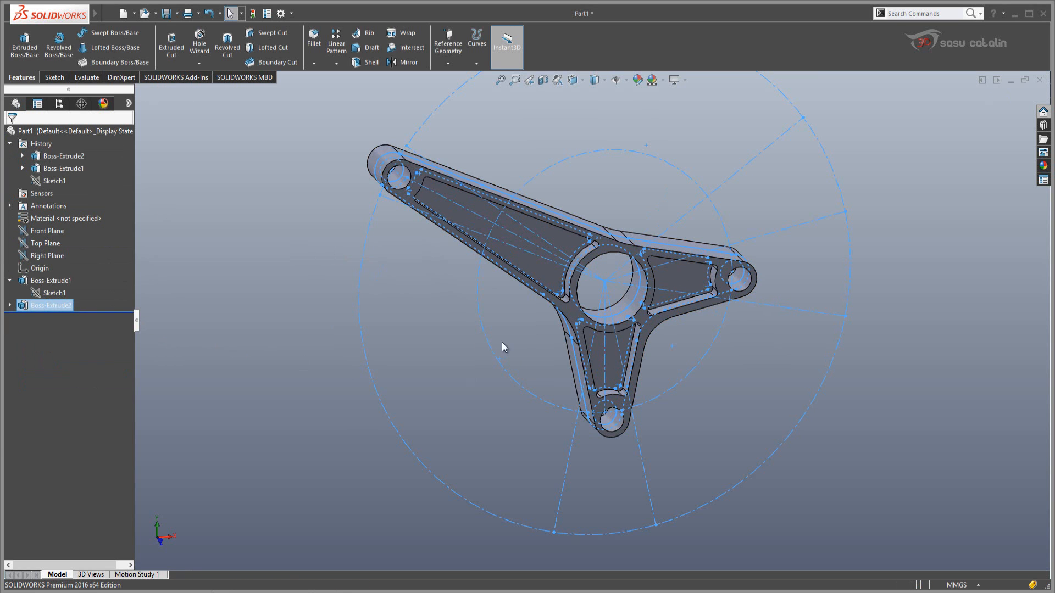
# Examine the solid bracket from several angles, toggling the Perspective display on and off, and clear the selection
pyautogui.scroll(-3, 632, 324)
pyautogui.moveTo(713, 355); pyautogui.dragTo(629, 117, button='middle')
pyautogui.scroll(5, 616, 220)
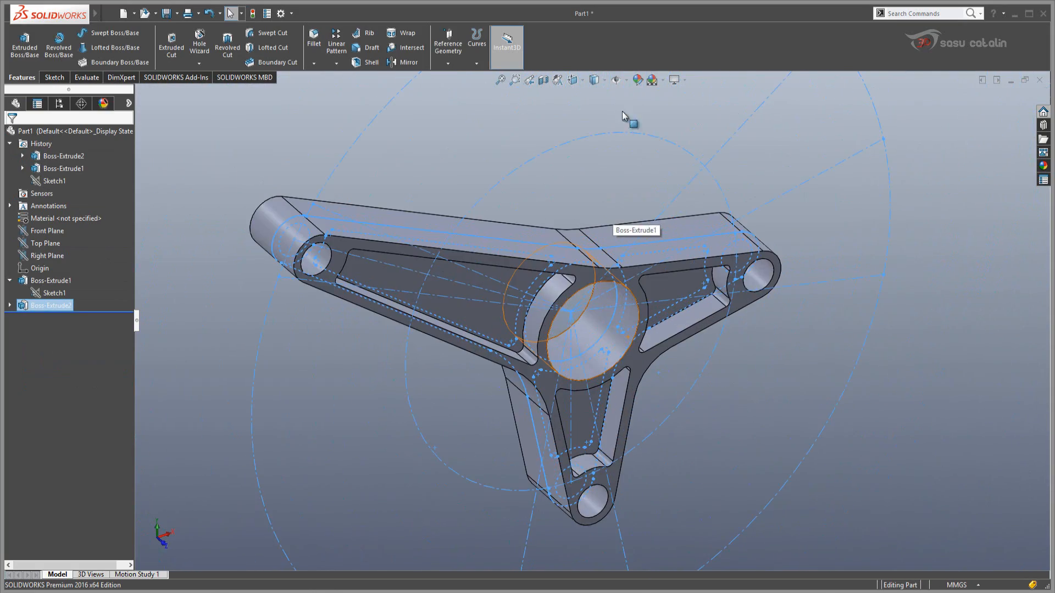
pyautogui.click(686, 81)
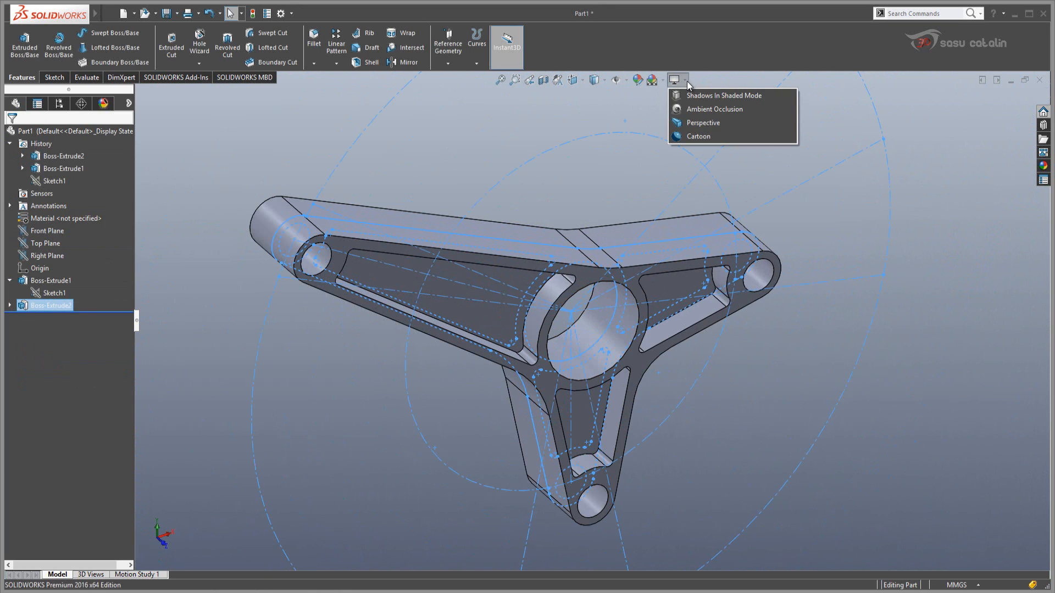
pyautogui.click(695, 122)
pyautogui.moveTo(644, 192); pyautogui.dragTo(542, 89, button='middle')
pyautogui.click(686, 79)
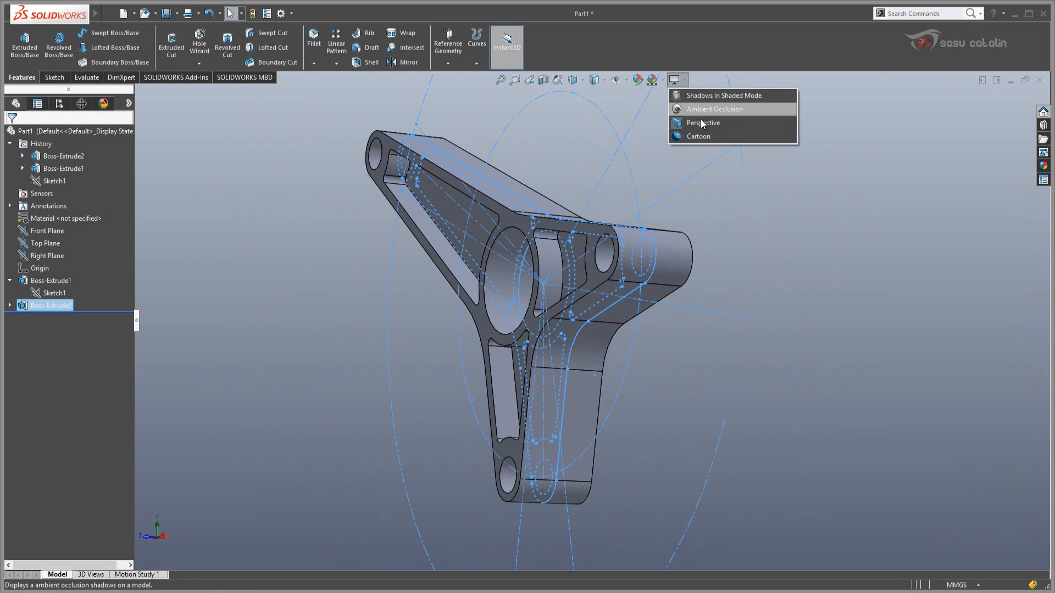
pyautogui.click(702, 124)
pyautogui.moveTo(648, 369); pyautogui.dragTo(562, 230, button='middle')
pyautogui.scroll(-3, 570, 255)
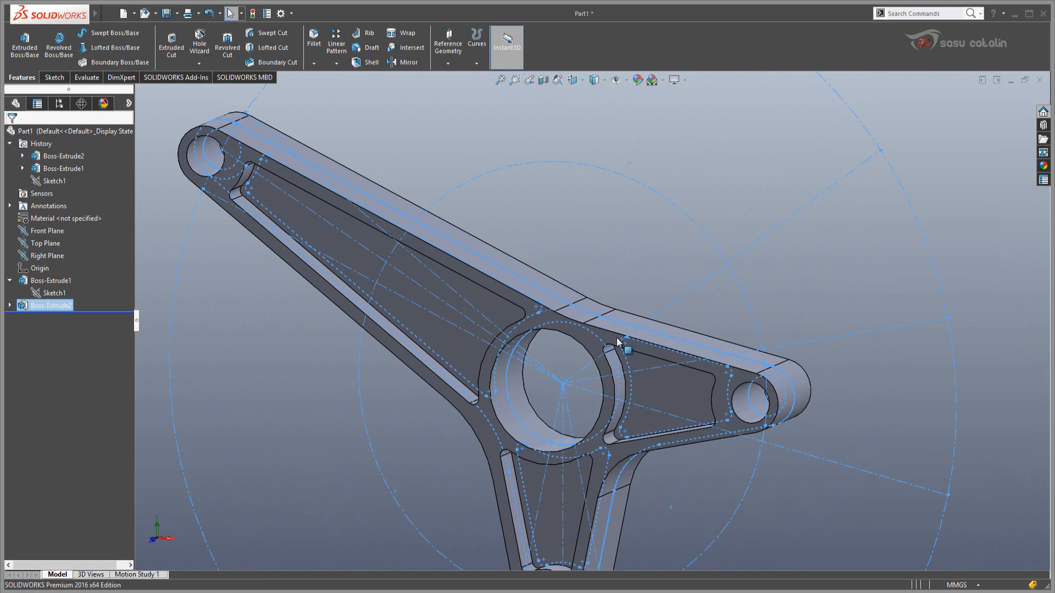
pyautogui.scroll(4, 704, 404)
pyautogui.click(877, 298)
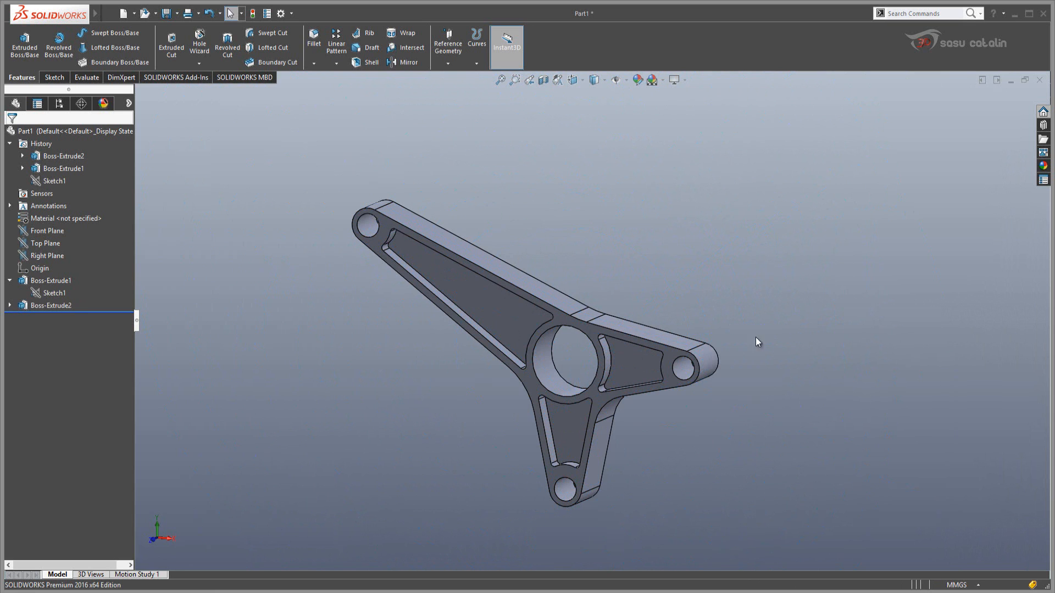
pyautogui.moveTo(607, 431)
pyautogui.mouseDown(button='middle')
pyautogui.moveTo(720, 385)
pyautogui.moveTo(784, 397)
pyautogui.moveTo(800, 429)
pyautogui.moveTo(782, 476)
pyautogui.moveTo(631, 473)
pyautogui.moveTo(632, 358)
pyautogui.moveTo(668, 365)
pyautogui.moveTo(690, 414)
pyautogui.moveTo(603, 377)
pyautogui.mouseUp(button='middle')
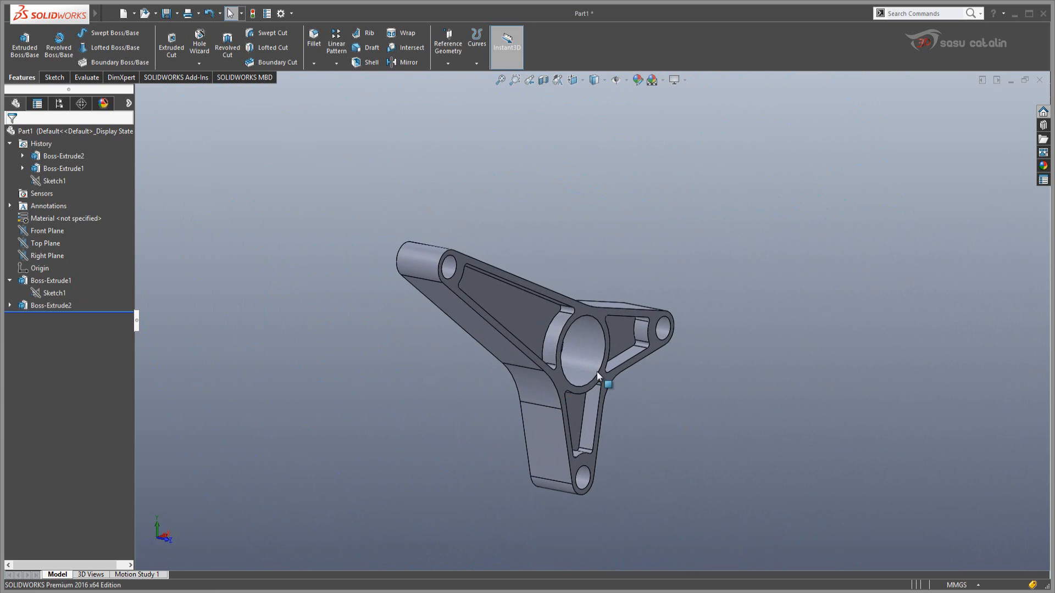
# Switch to medium.jpg in Windows Photo Viewer, check the pocket fillet radius in section view A-A, and return to SOLIDWORKS
pyautogui.click(147, 591)
pyautogui.moveTo(738, 217)
pyautogui.mouseDown()
pyautogui.moveTo(727, 271)
pyautogui.moveTo(685, 266)
pyautogui.mouseUp()
pyautogui.moveTo(796, 269)
pyautogui.mouseDown()
pyautogui.moveTo(719, 282)
pyautogui.moveTo(867, 284)
pyautogui.mouseUp()
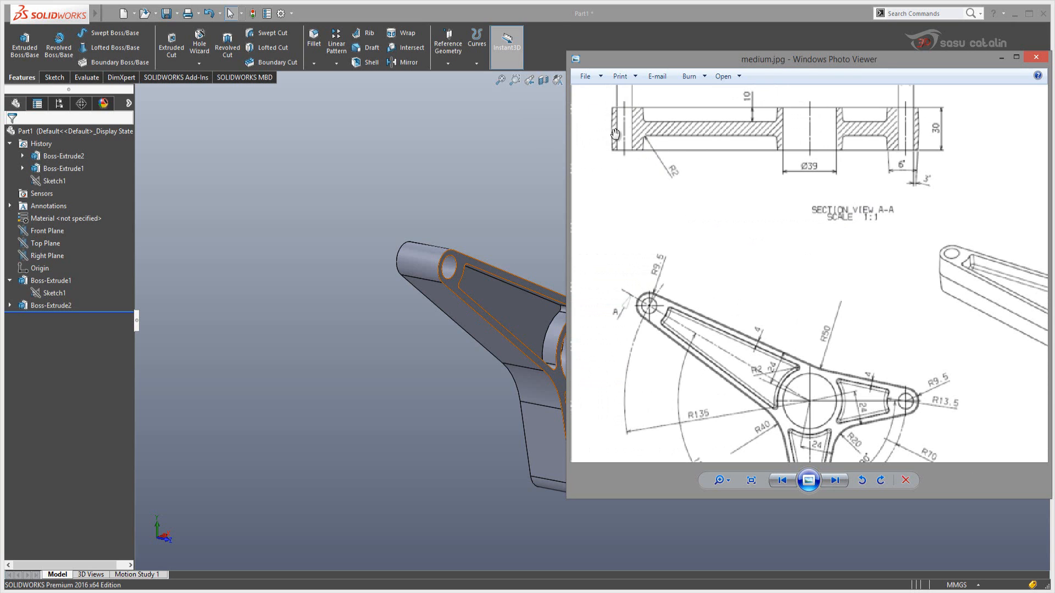
pyautogui.click(559, 14)
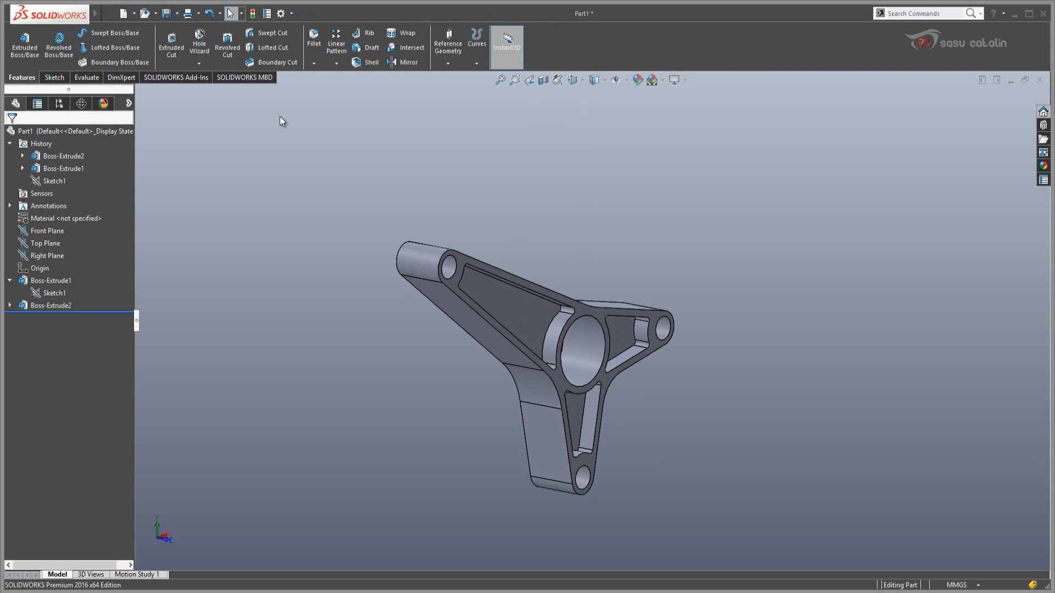
# Start a symmetric 2 mm fillet with tangent propagation and select the floor edge loops of the three pockets on one side of the bracket
pyautogui.click(314, 47)
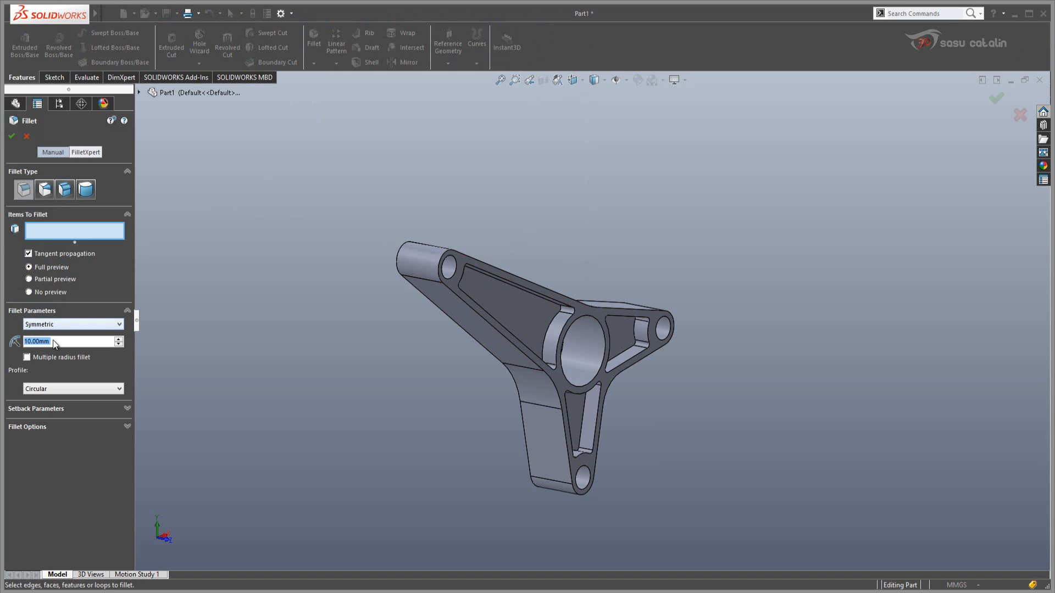
pyautogui.moveTo(56, 341); pyautogui.dragTo(4, 348)
pyautogui.write('2')
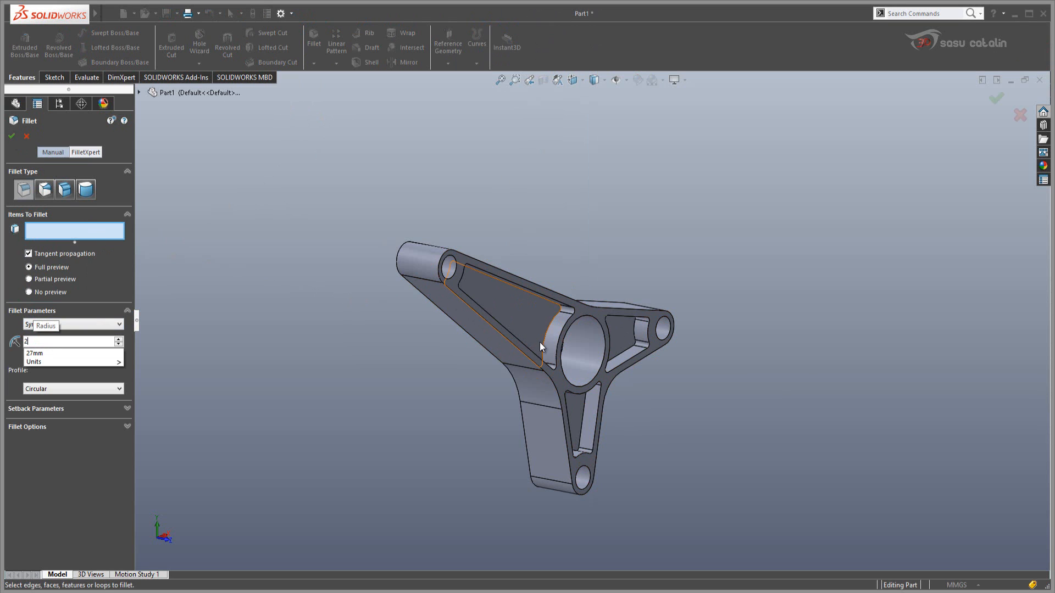
pyautogui.scroll(-5, 533, 319)
pyautogui.moveTo(479, 265); pyautogui.dragTo(417, 245, button='middle')
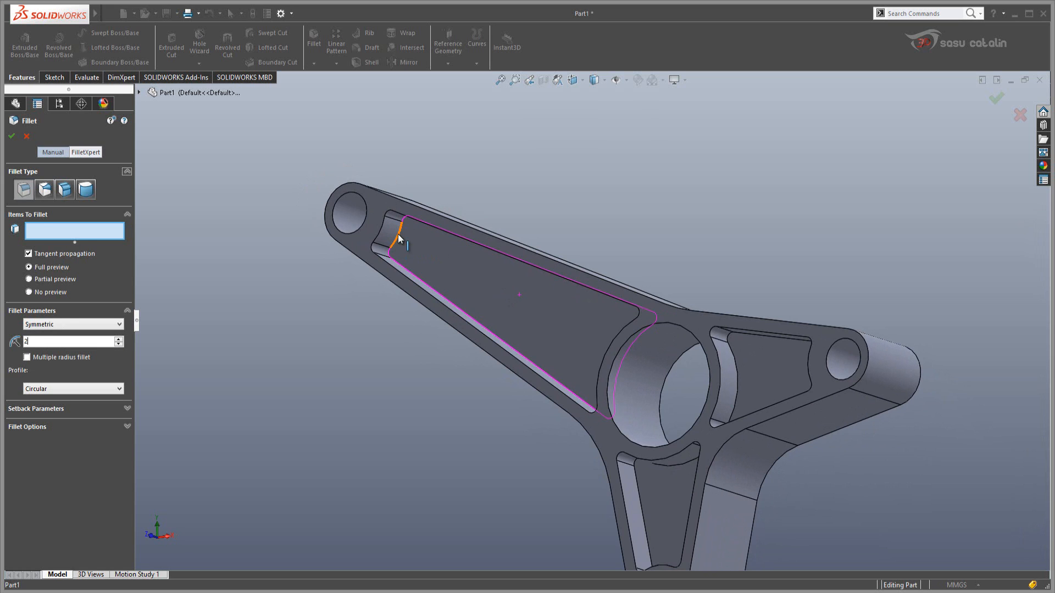
pyautogui.click(398, 235)
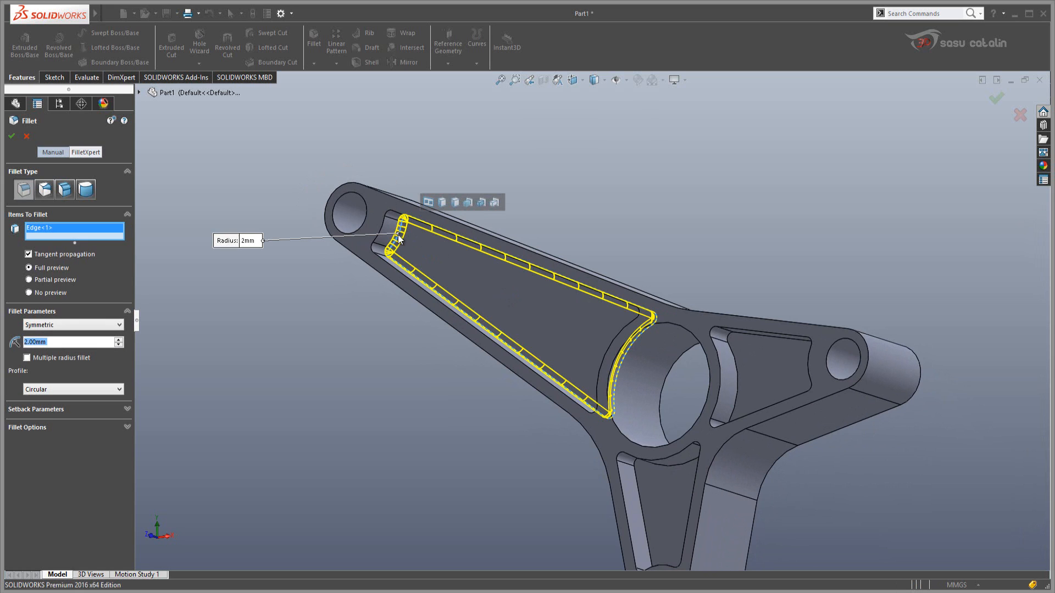
pyautogui.click(735, 363)
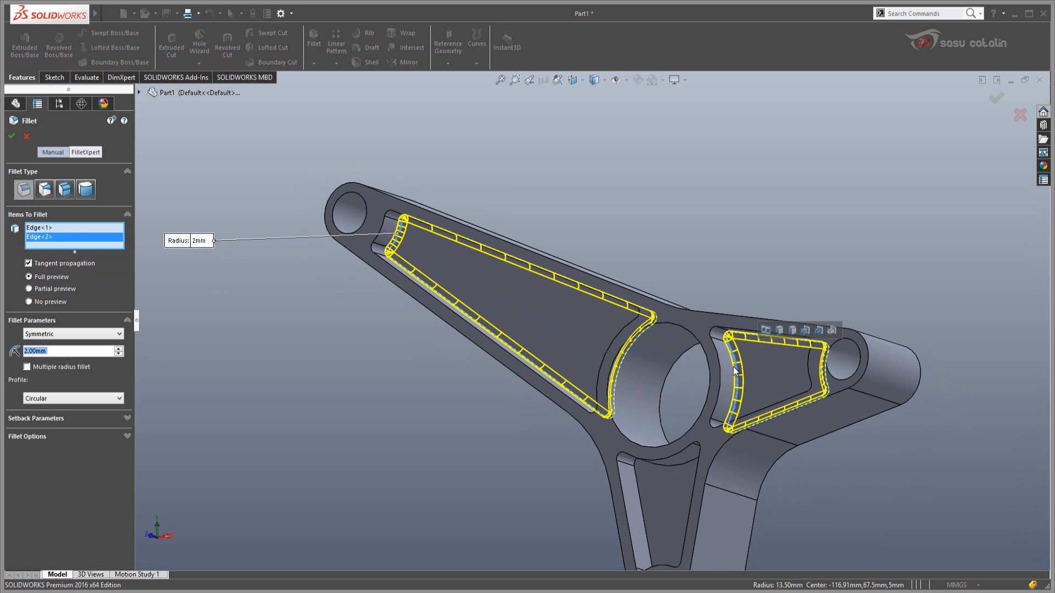
pyautogui.click(642, 503)
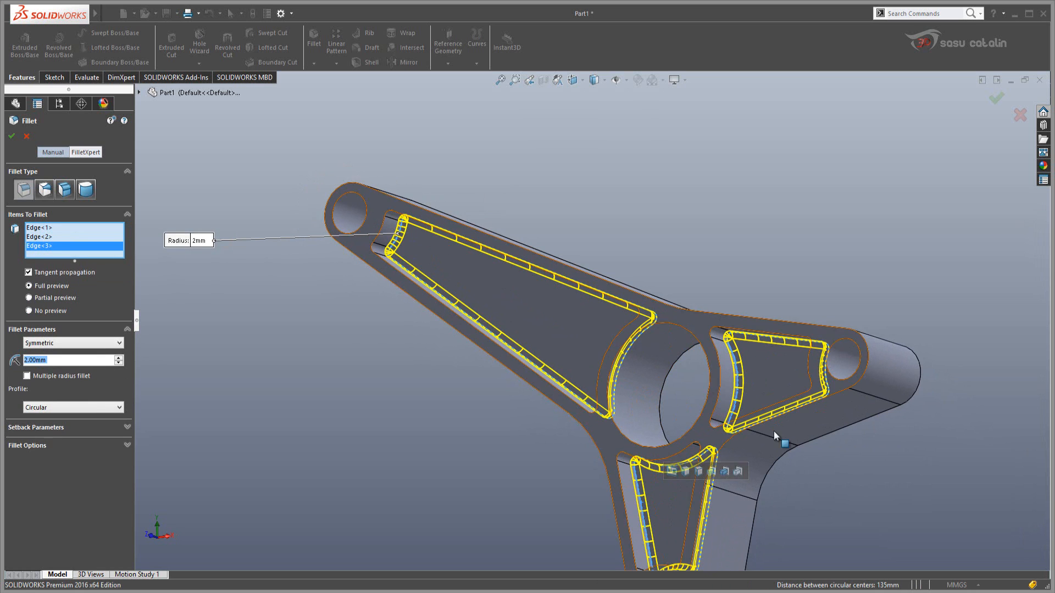
# Add the floor edge loops of the three pockets on the opposite side and apply the 2 mm fillet
pyautogui.moveTo(777, 443); pyautogui.dragTo(704, 417, button='middle')
pyautogui.scroll(3, 704, 418)
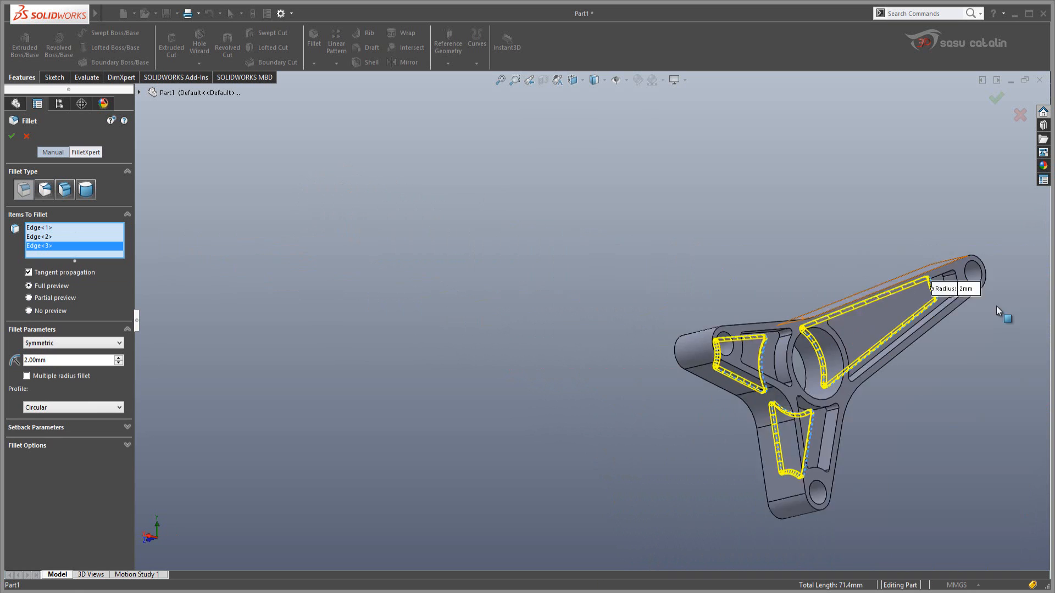
pyautogui.keyDown('ctrl'); pyautogui.moveTo(1003, 313); pyautogui.dragTo(838, 323, button='middle'); pyautogui.keyUp('ctrl')
pyautogui.scroll(-2, 838, 323)
pyautogui.middleClick(701, 335)
pyautogui.moveTo(701, 335)
pyautogui.mouseDown(button='middle')
pyautogui.moveTo(657, 356)
pyautogui.moveTo(701, 347)
pyautogui.mouseUp(button='middle')
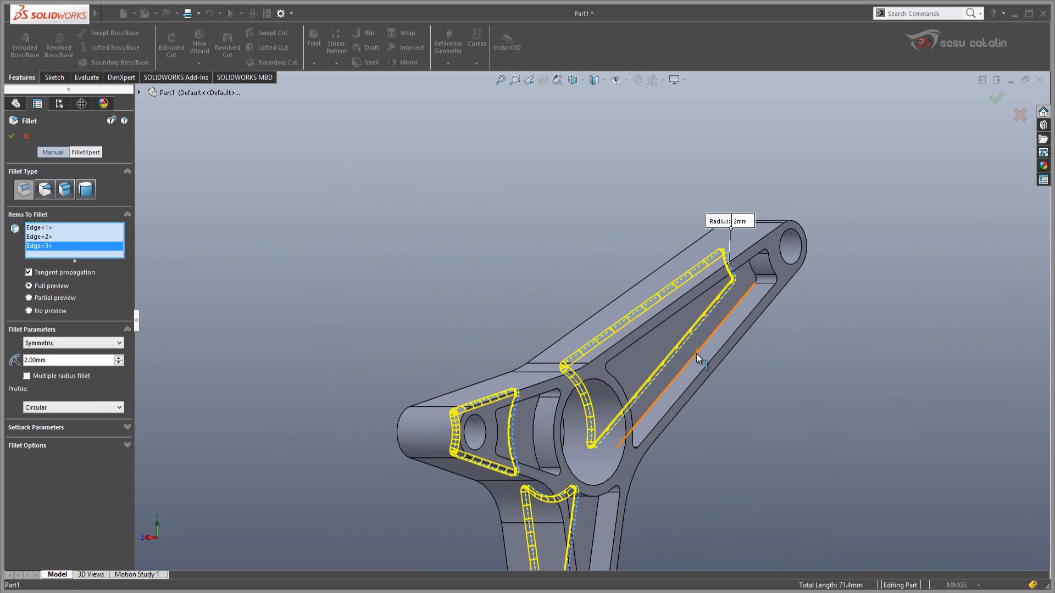
pyautogui.click(697, 353)
pyautogui.moveTo(697, 354); pyautogui.dragTo(565, 336, button='middle')
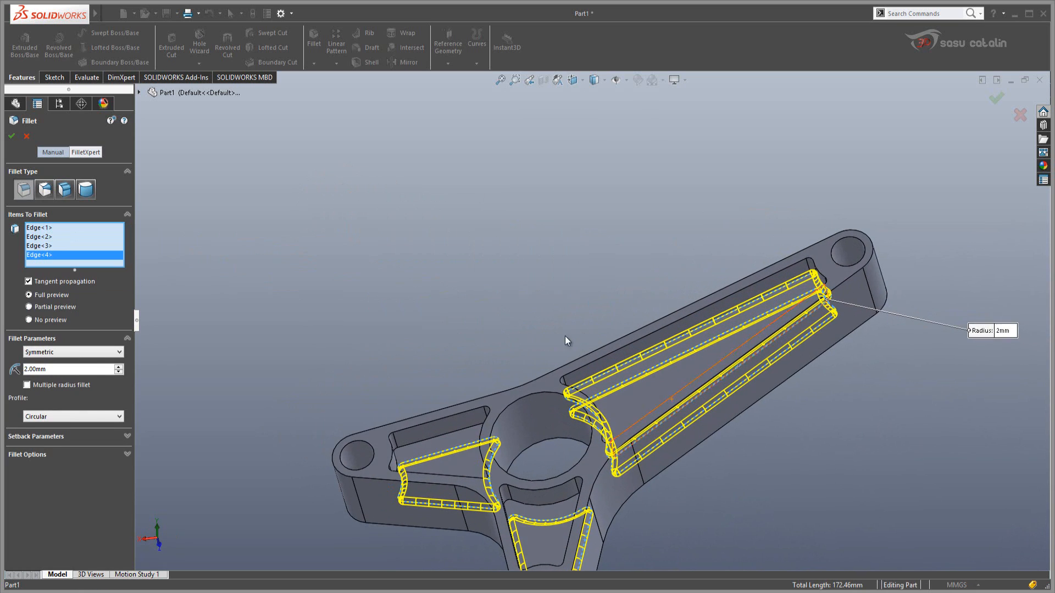
pyautogui.click(434, 439)
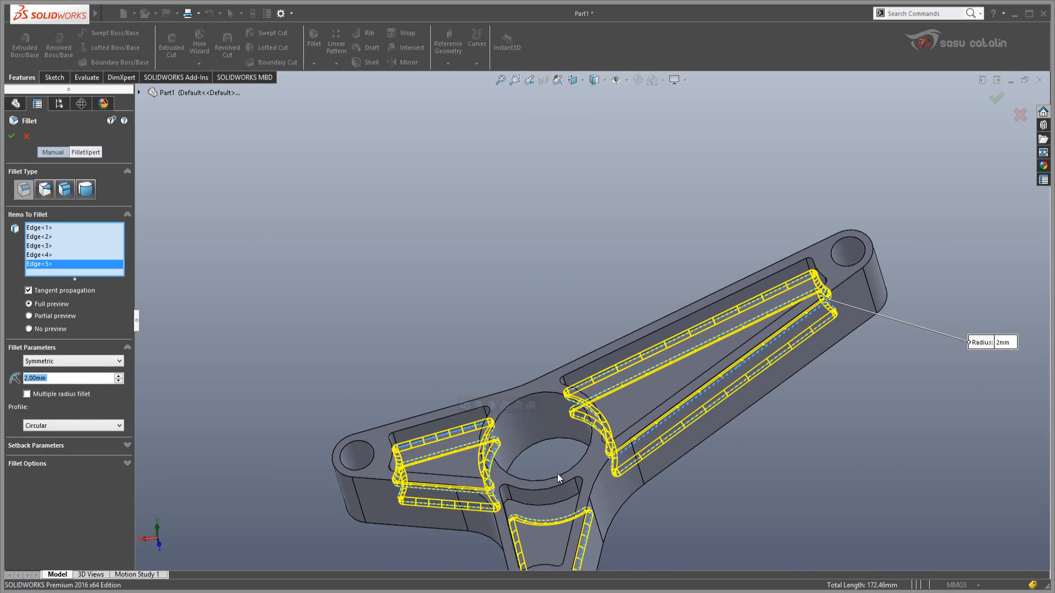
pyautogui.moveTo(557, 474); pyautogui.dragTo(565, 522, button='middle')
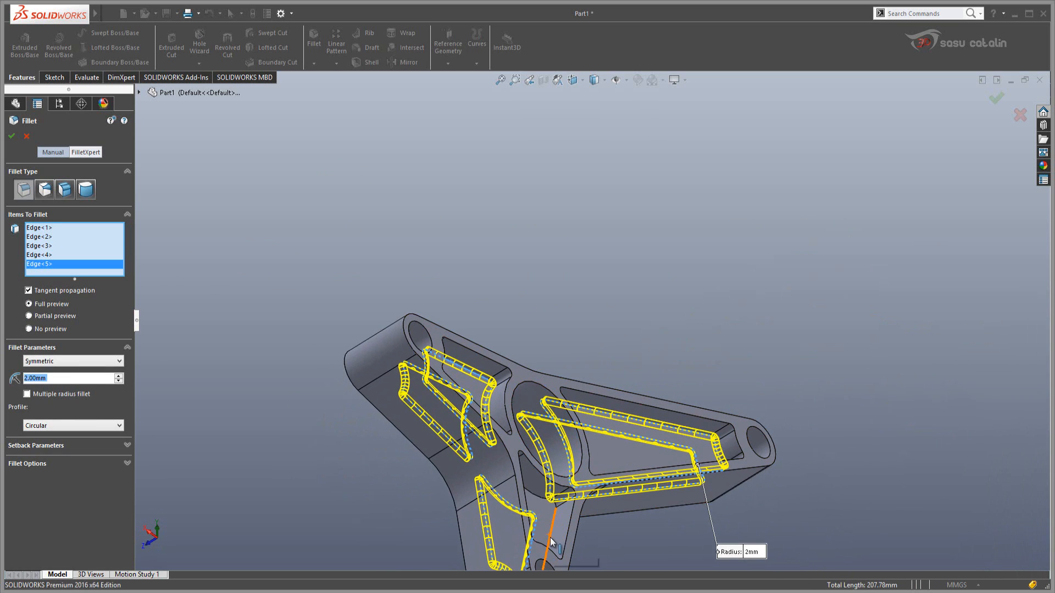
pyautogui.click(549, 538)
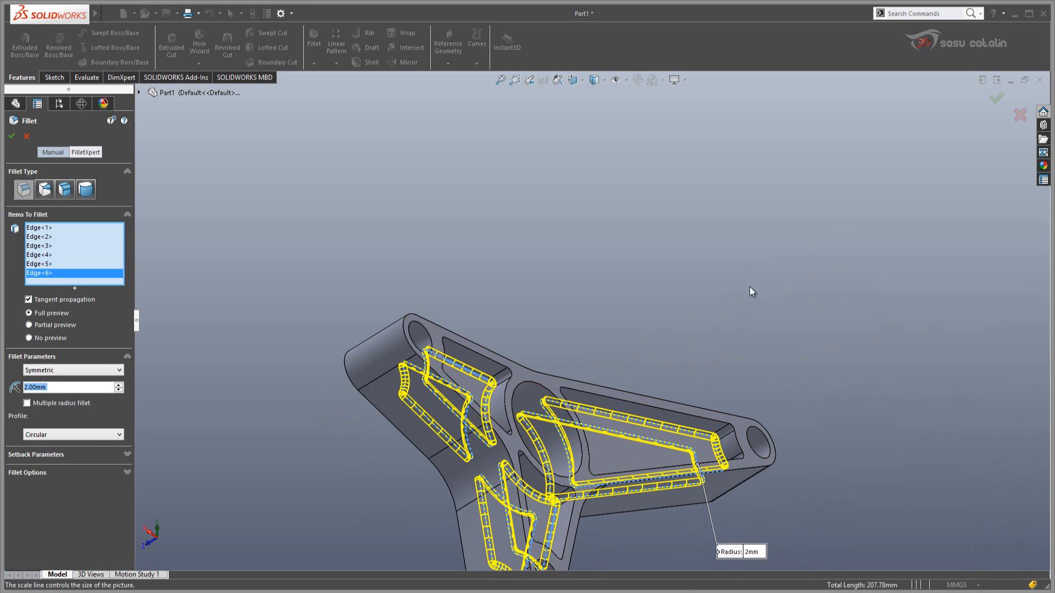
pyautogui.click(988, 107)
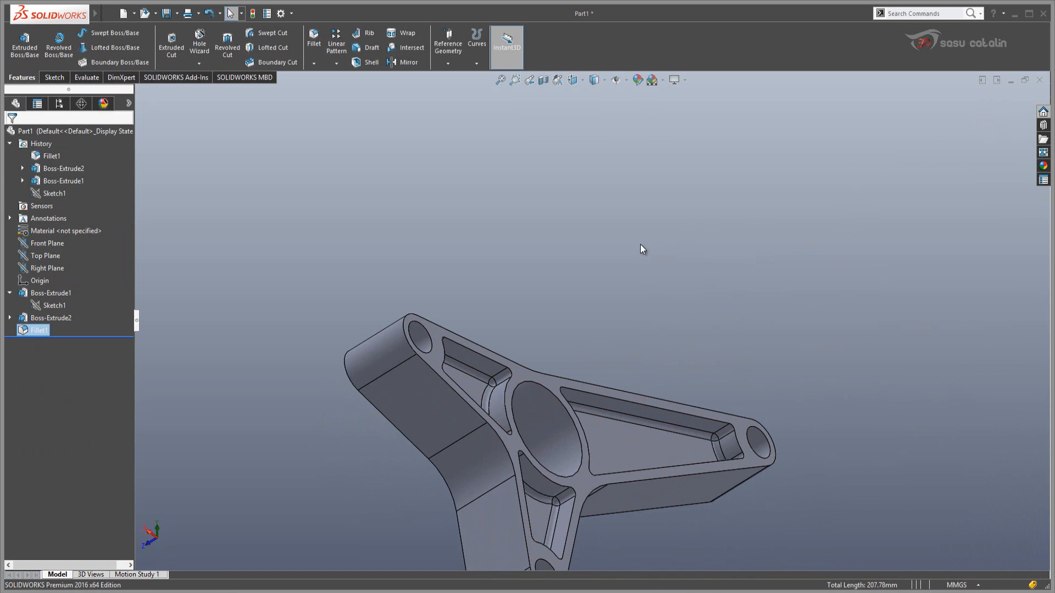
# Inspect the filleted bracket from several angles and compare it with the medium.jpg drawing in Windows Photo Viewer
pyautogui.moveTo(406, 349); pyautogui.dragTo(645, 501, button='middle')
pyautogui.scroll(4, 380, 425)
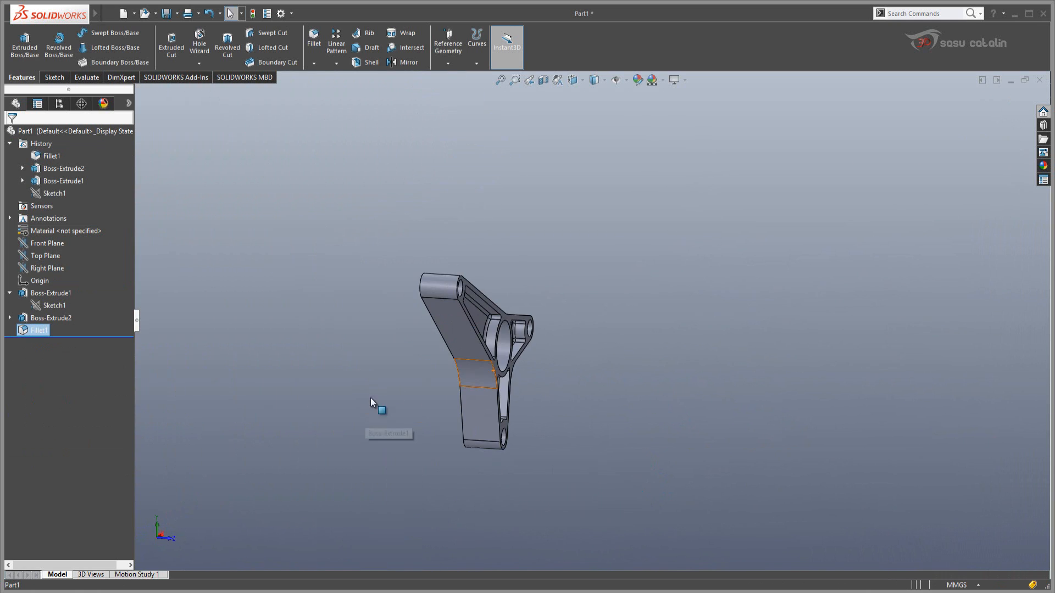
pyautogui.scroll(-2, 406, 328)
pyautogui.moveTo(497, 324); pyautogui.dragTo(443, 311, button='middle')
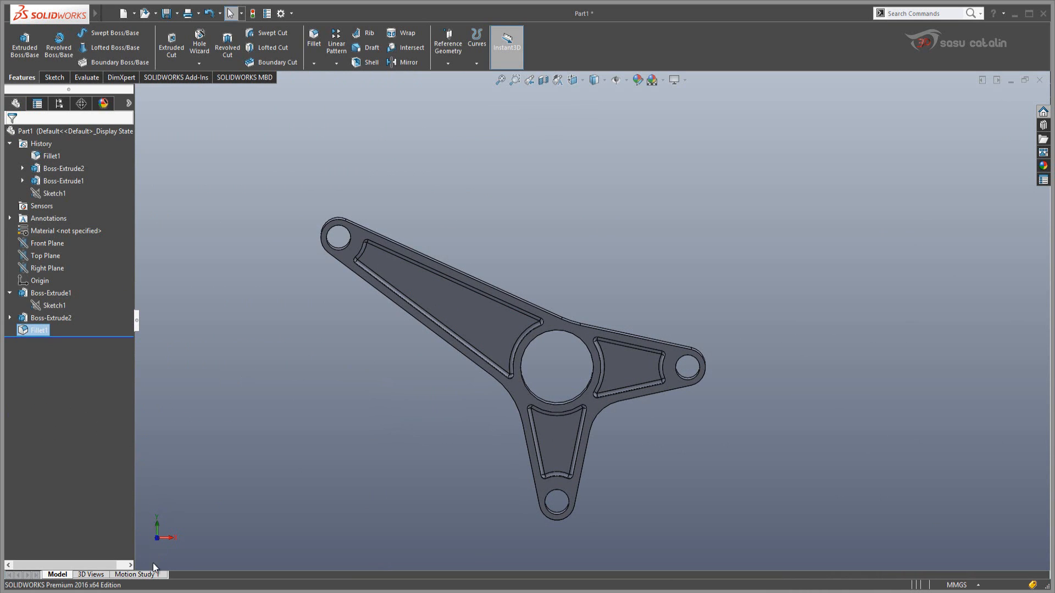
pyautogui.hotkey('alt', 'Tab')
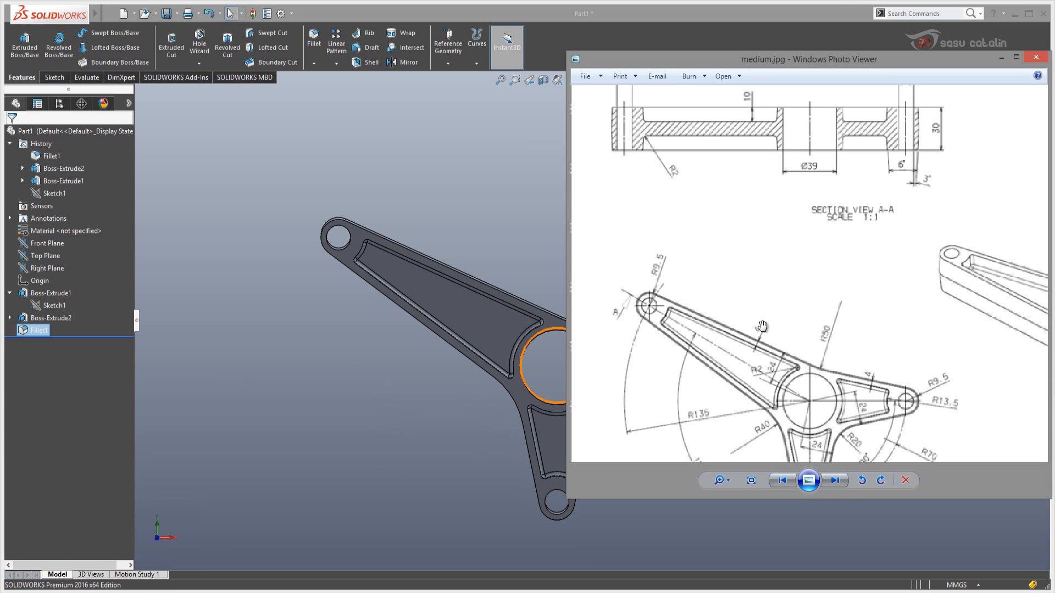
pyautogui.scroll(-3, 819, 313)
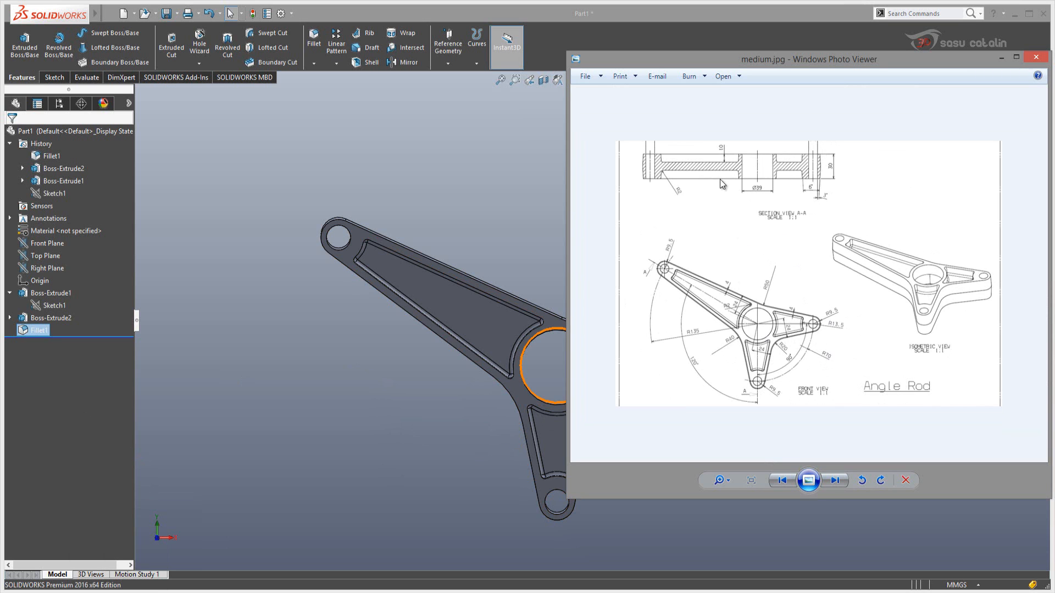
pyautogui.moveTo(507, 222); pyautogui.dragTo(646, 253, button='middle')
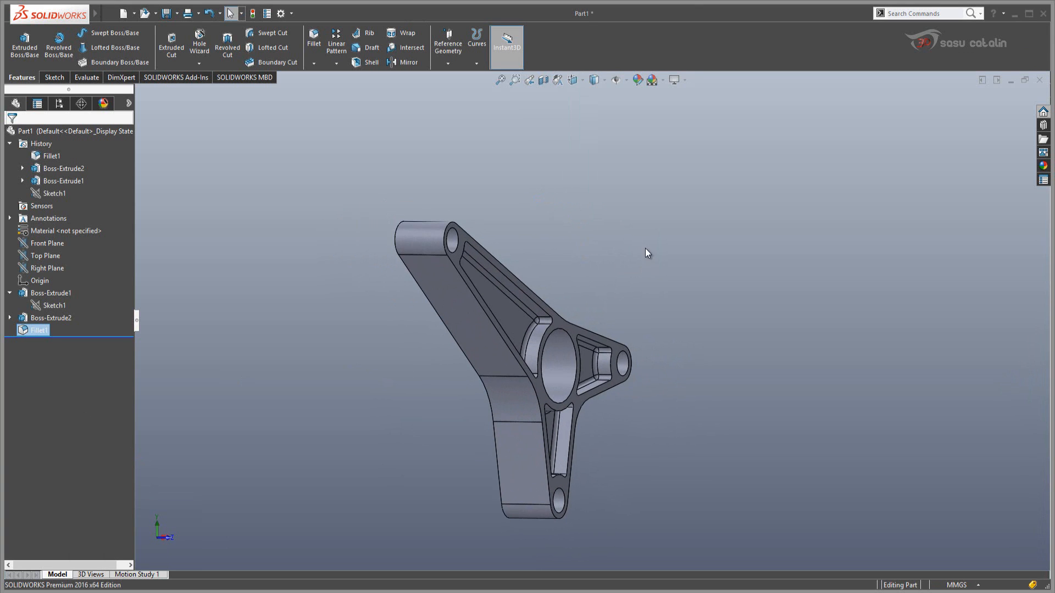
pyautogui.click(522, 239)
pyautogui.moveTo(522, 239); pyautogui.dragTo(438, 259, button='middle')
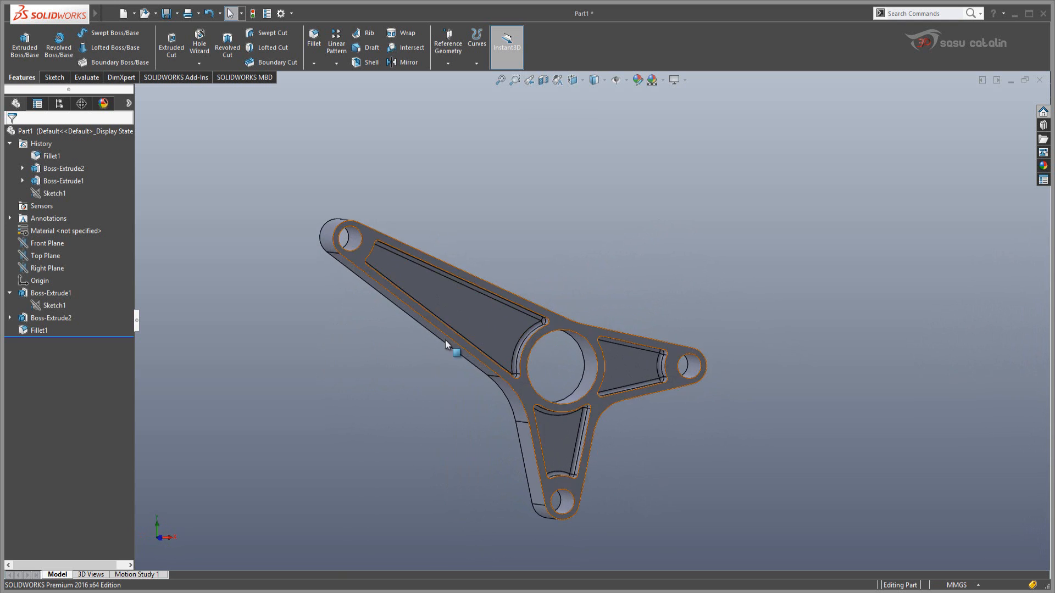
pyautogui.moveTo(446, 345); pyautogui.dragTo(340, 447, button='middle')
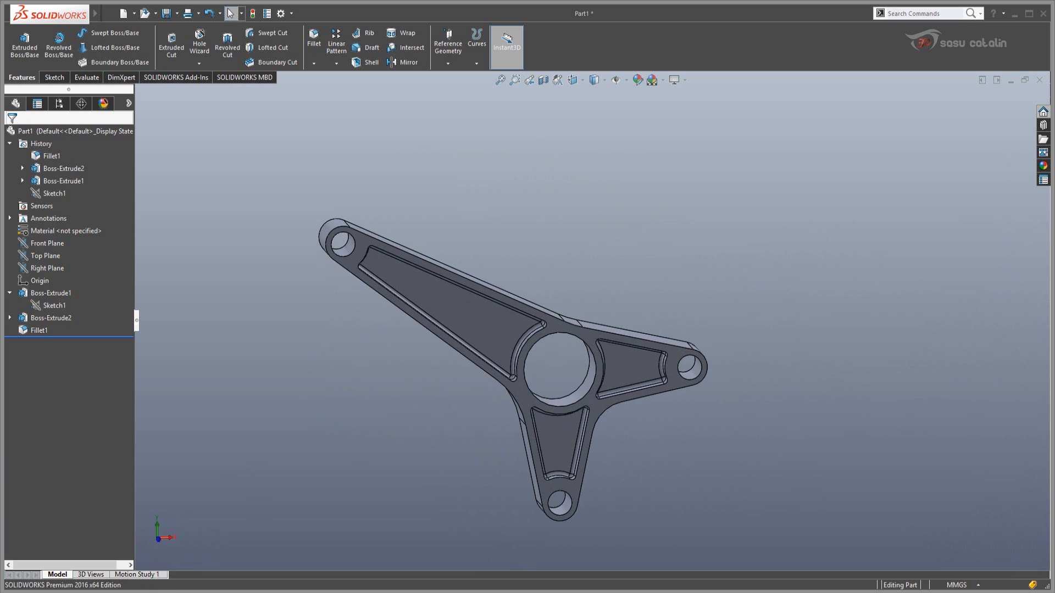
# Switch to medium.jpg in Windows Photo Viewer, review its section, front and isometric views, and return to SOLIDWORKS
pyautogui.hotkey('alt', 'Tab')
pyautogui.scroll(1, 769, 272)
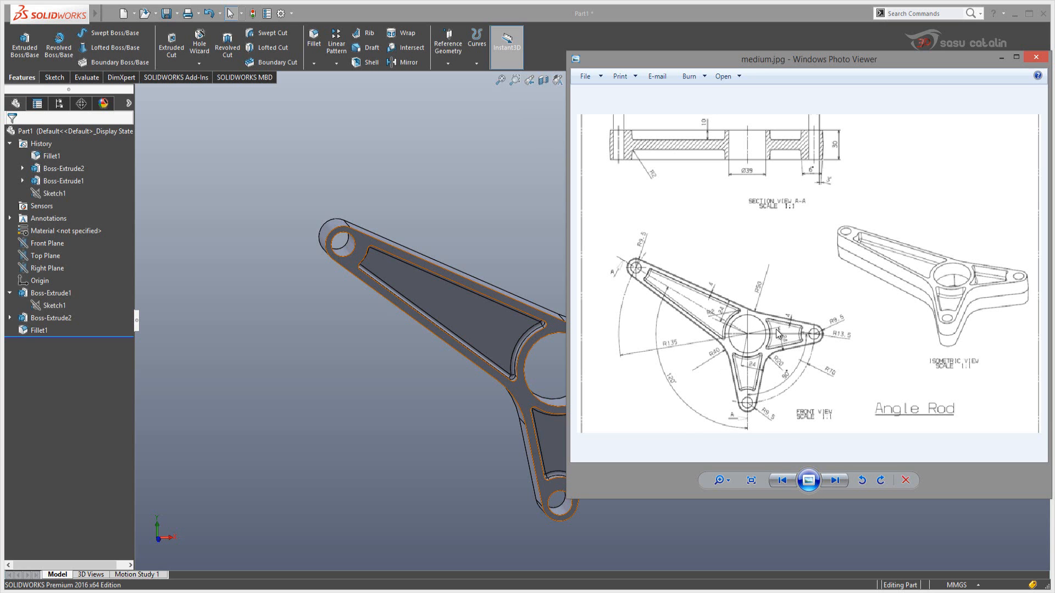
pyautogui.scroll(4, 788, 297)
pyautogui.scroll(-3, 788, 300)
pyautogui.moveTo(787, 251)
pyautogui.mouseDown()
pyautogui.moveTo(837, 332)
pyautogui.moveTo(823, 277)
pyautogui.mouseUp()
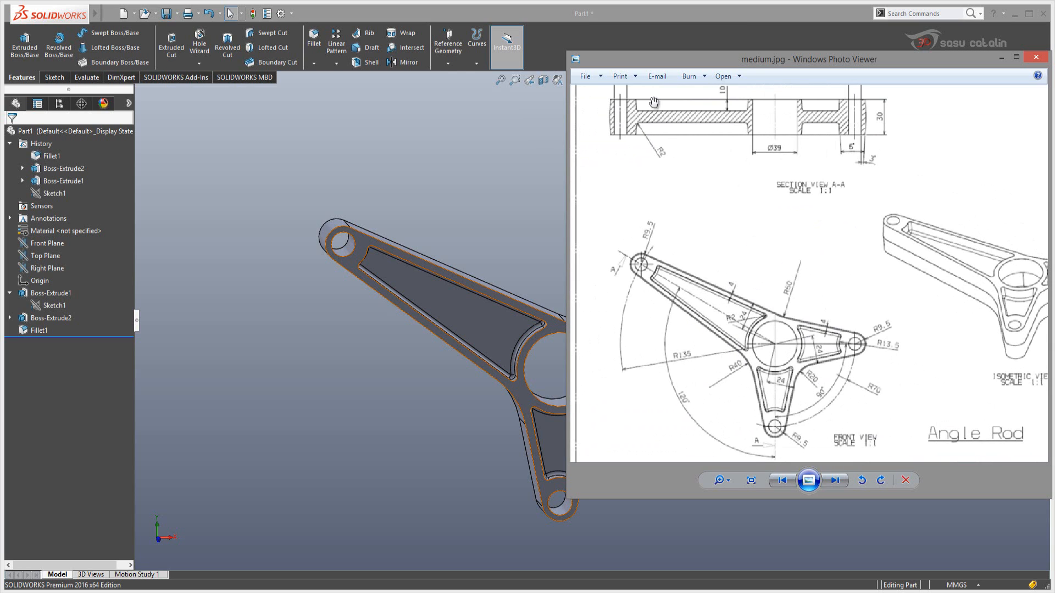
pyautogui.click(583, 15)
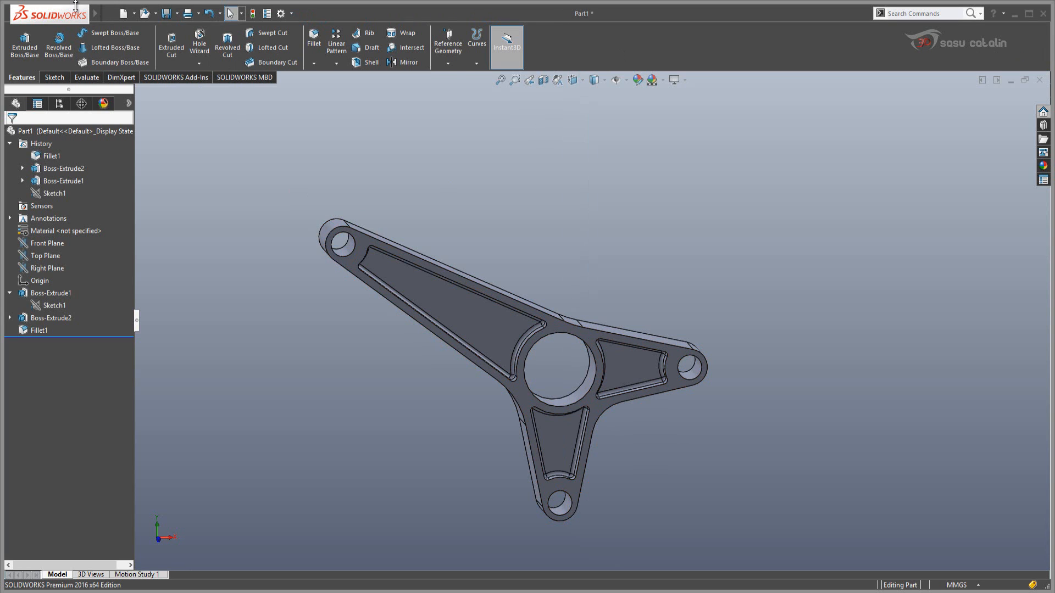
# Examine the finished three-armed bracket from the front, from above and from the side
pyautogui.click(109, 13)
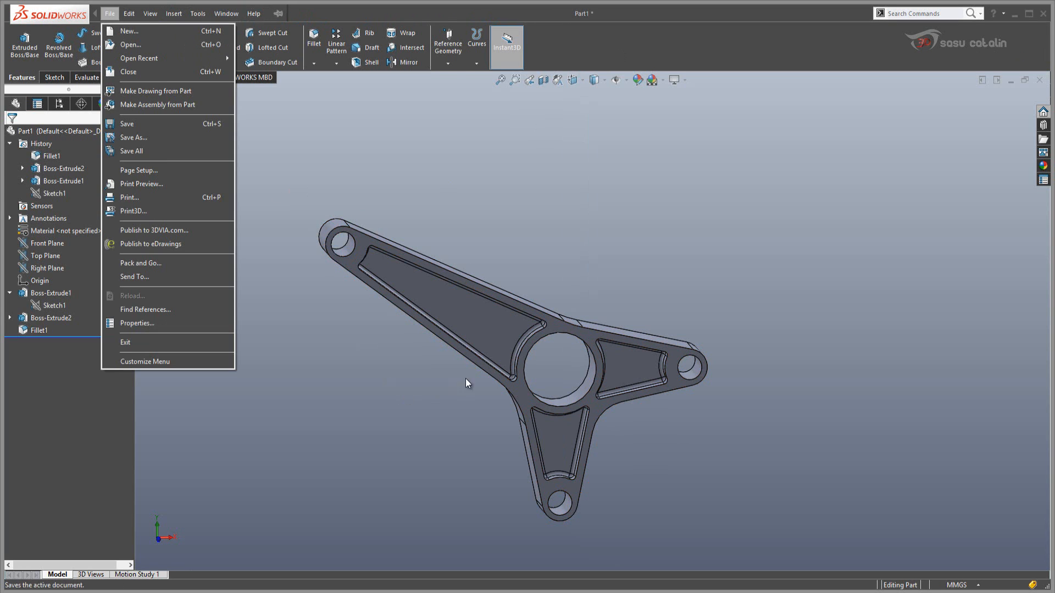
pyautogui.click(668, 12)
pyautogui.moveTo(456, 434); pyautogui.dragTo(472, 396, button='middle')
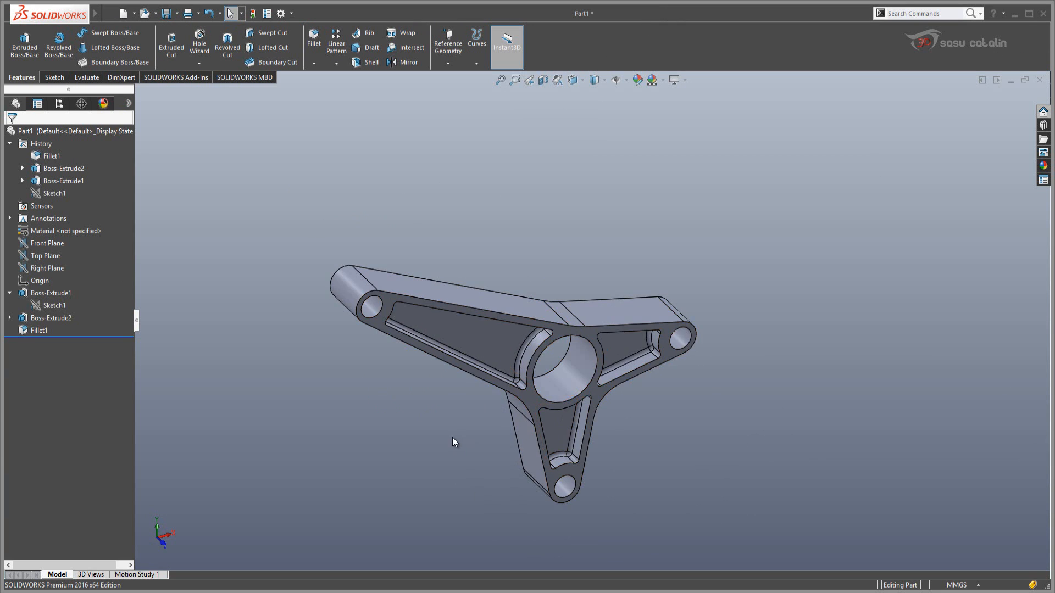
pyautogui.moveTo(452, 437); pyautogui.dragTo(446, 321, button='middle')
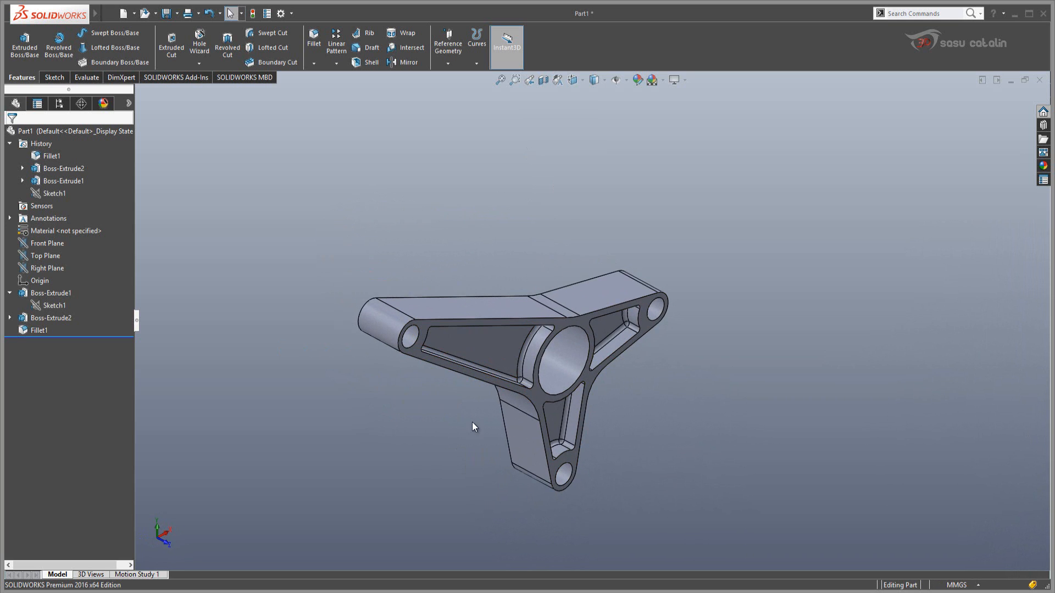
pyautogui.moveTo(474, 426); pyautogui.dragTo(497, 378, button='middle')
pyautogui.moveTo(424, 401); pyautogui.dragTo(587, 421, button='middle')
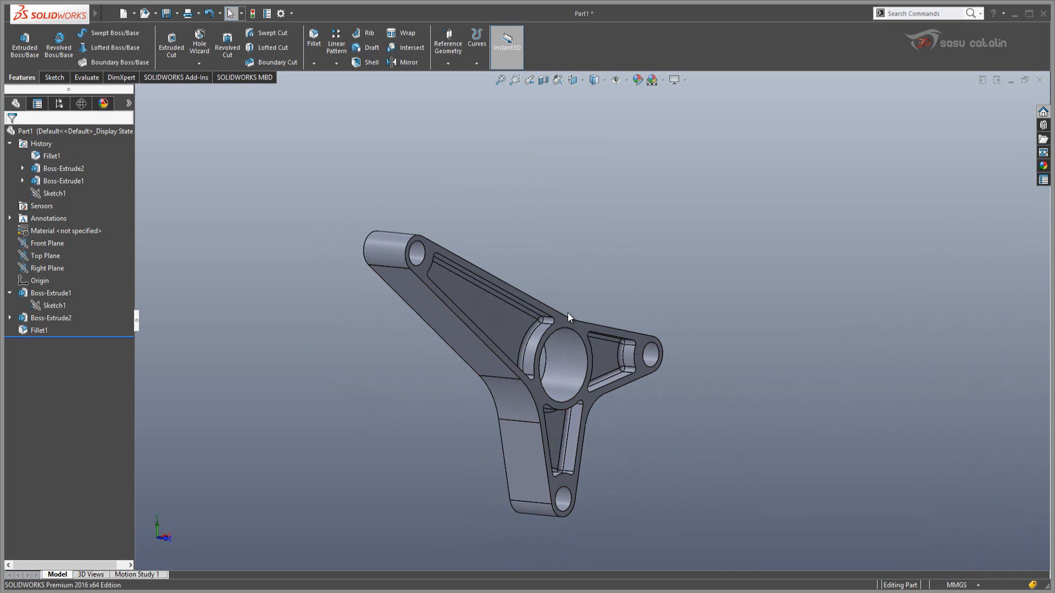
pyautogui.moveTo(655, 413); pyautogui.dragTo(654, 271, button='middle')
pyautogui.moveTo(650, 423); pyautogui.dragTo(440, 379, button='middle')
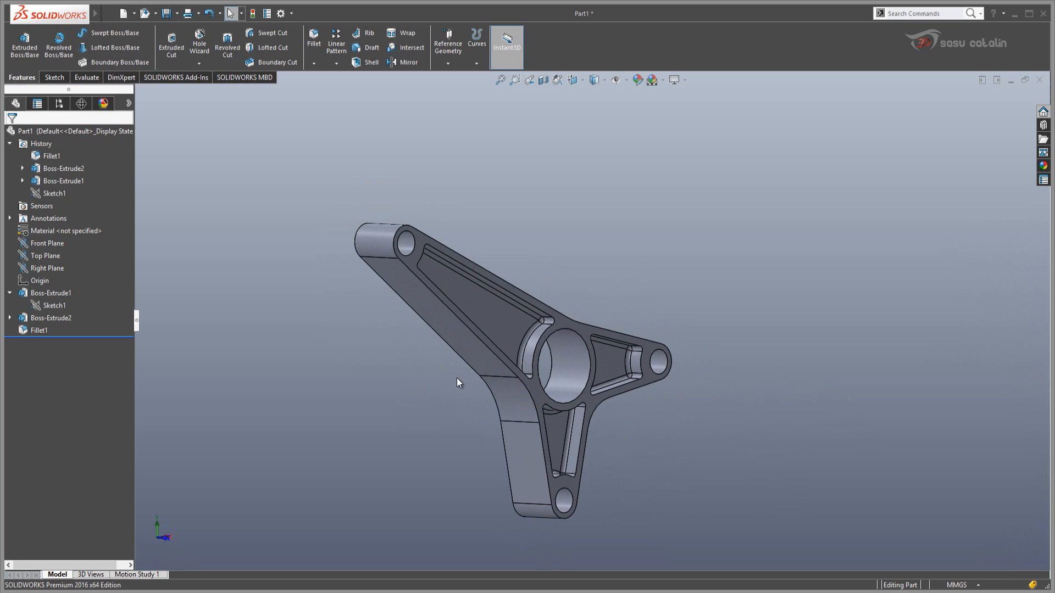
pyautogui.moveTo(459, 381)
pyautogui.mouseDown(button='middle')
pyautogui.moveTo(636, 402)
pyautogui.moveTo(506, 346)
pyautogui.moveTo(641, 426)
pyautogui.moveTo(714, 367)
pyautogui.moveTo(788, 367)
pyautogui.moveTo(440, 410)
pyautogui.moveTo(469, 378)
pyautogui.mouseUp(button='middle')
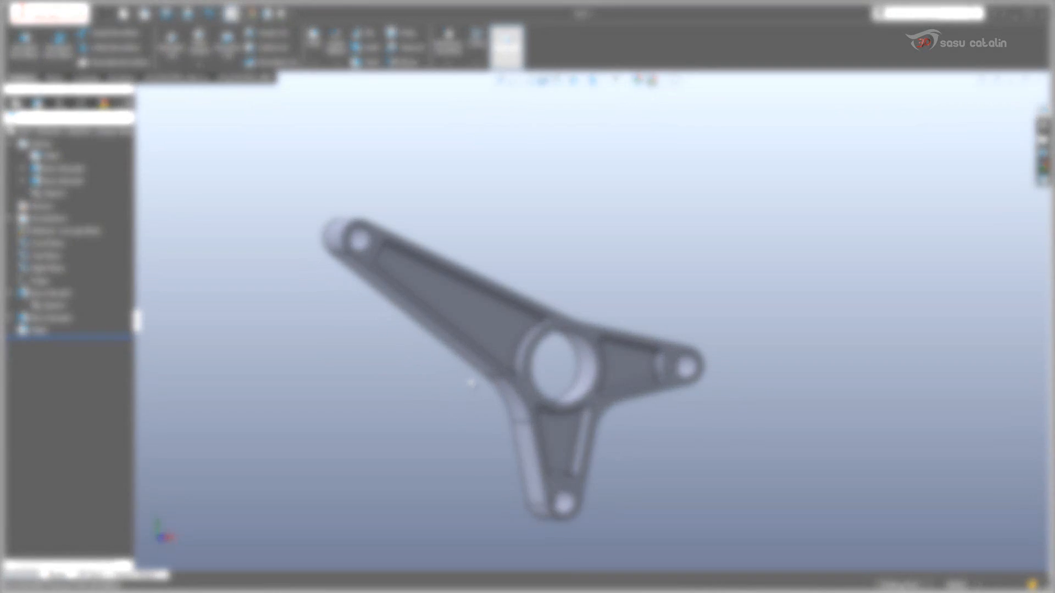